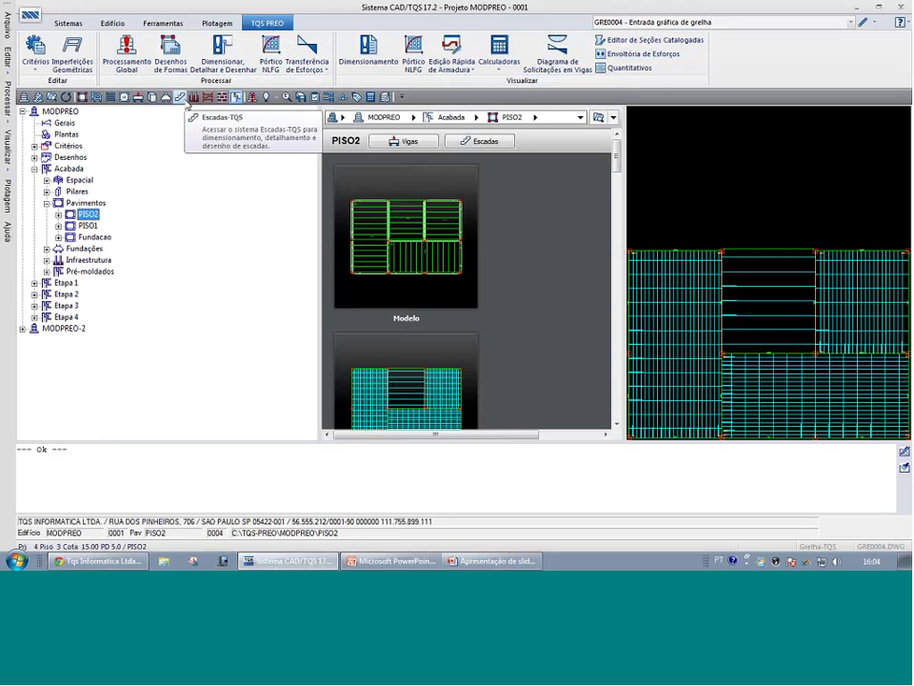
# Open the project's precast criteria, examine the Modelagem parameters, and close them without changes
pyautogui.click(43, 78)
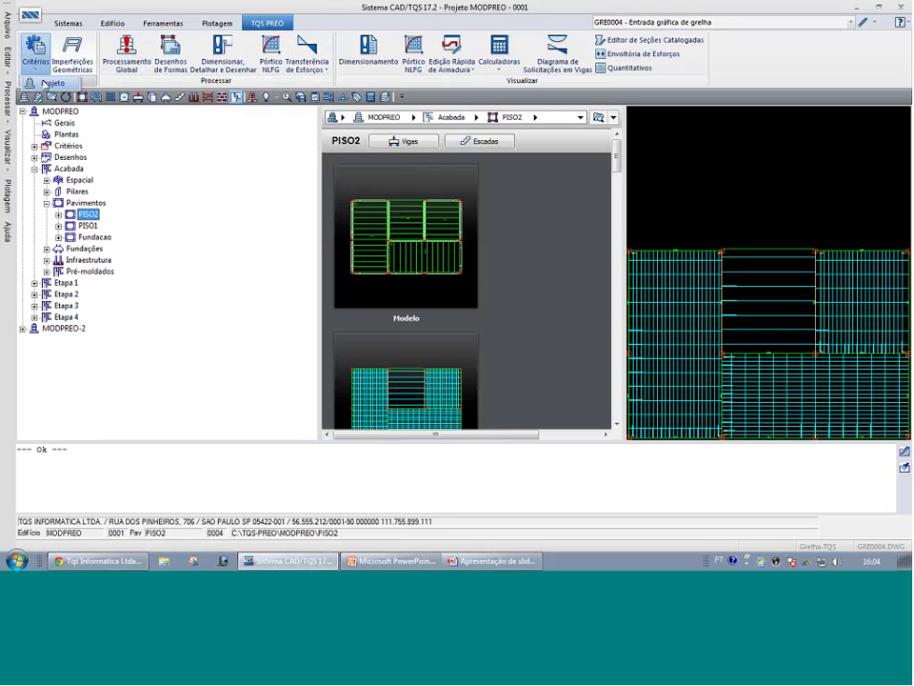
pyautogui.click(50, 83)
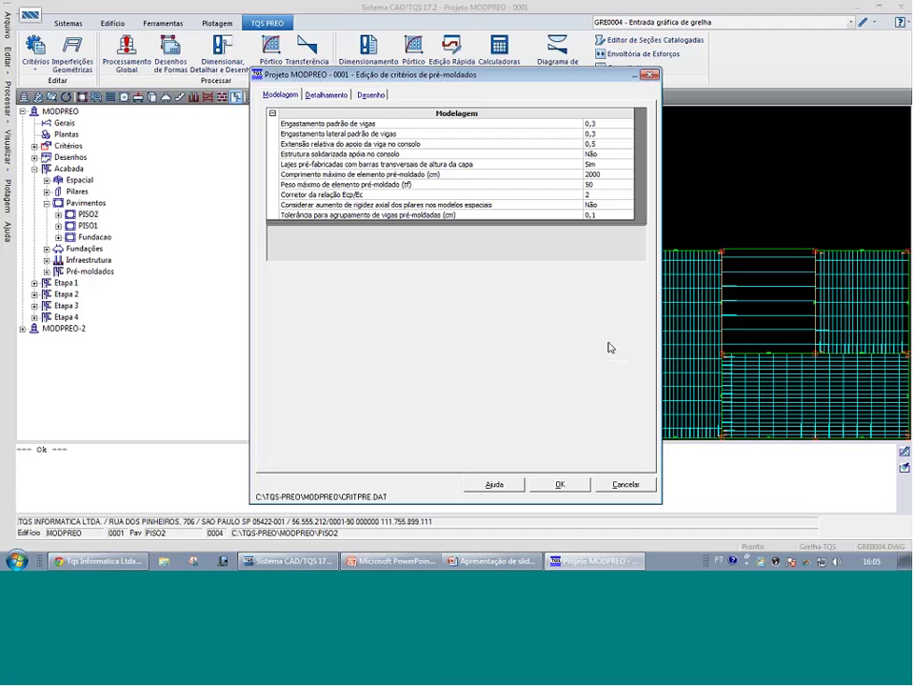
pyautogui.click(621, 484)
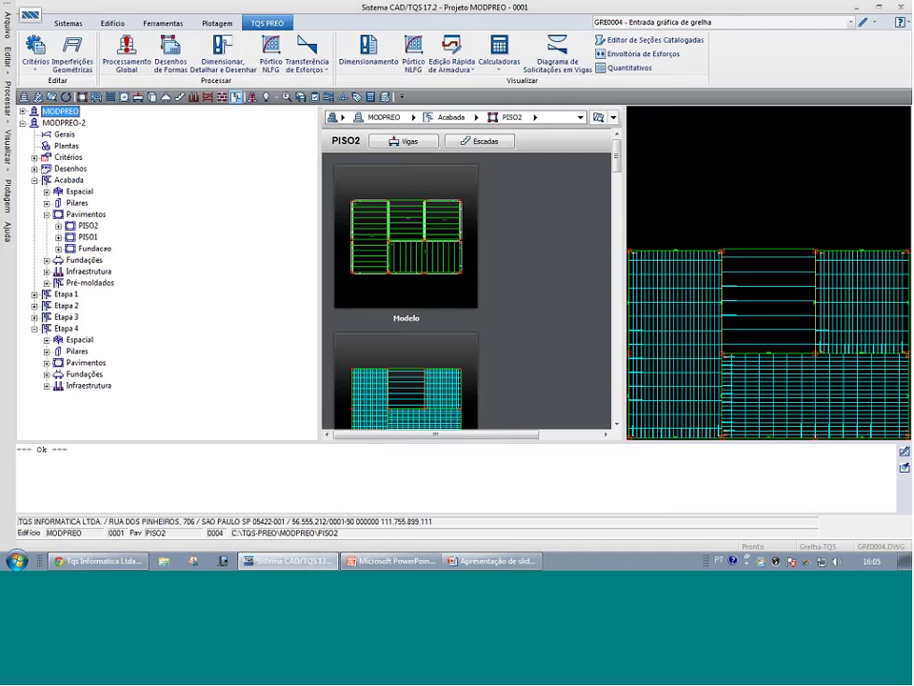
# Collapse Etapa 4 in the building tree, make MODPREO-2 the current building, and inspect its 3D model up close
pyautogui.click(35, 329)
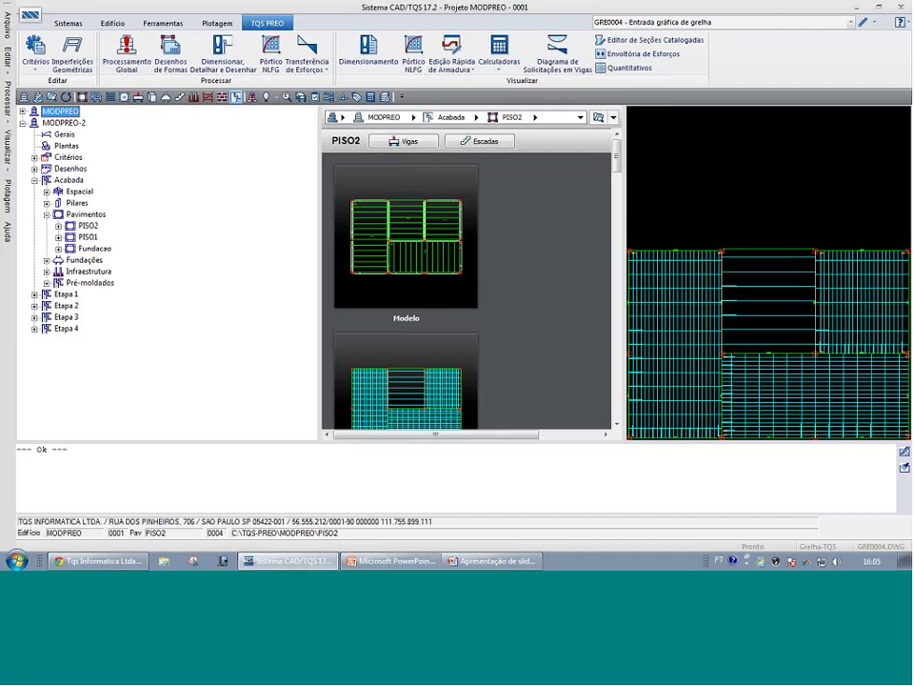
pyautogui.click(74, 123)
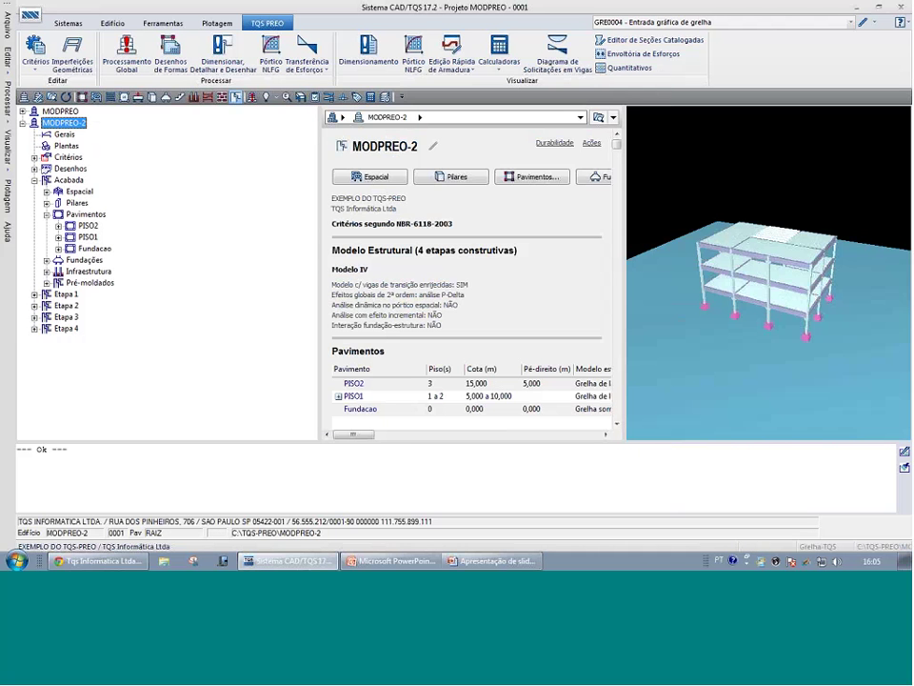
pyautogui.scroll(4, 782, 234)
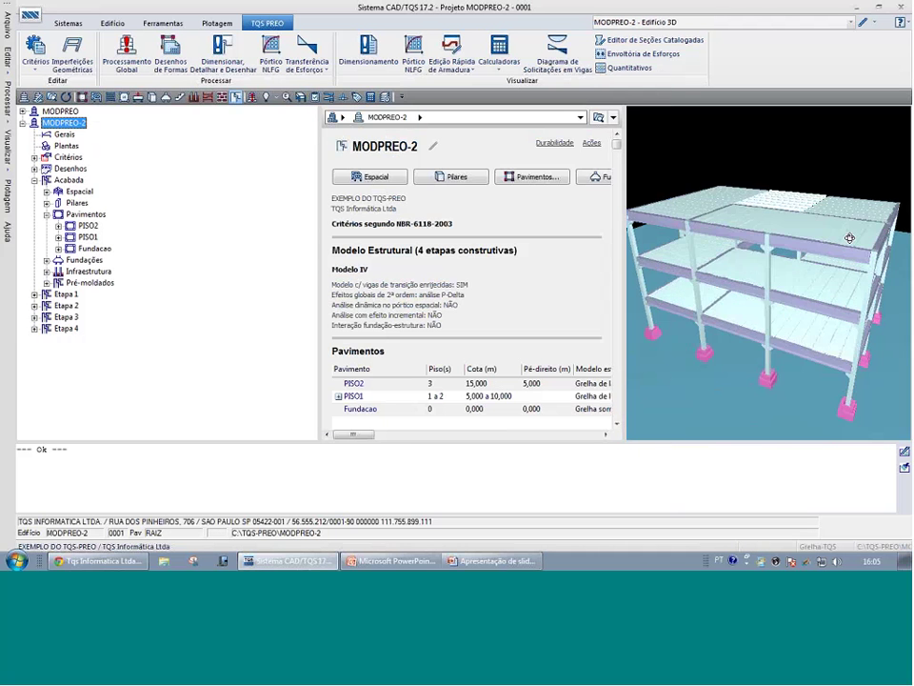
pyautogui.moveTo(849, 237); pyautogui.dragTo(781, 270)
pyautogui.scroll(6, 728, 238)
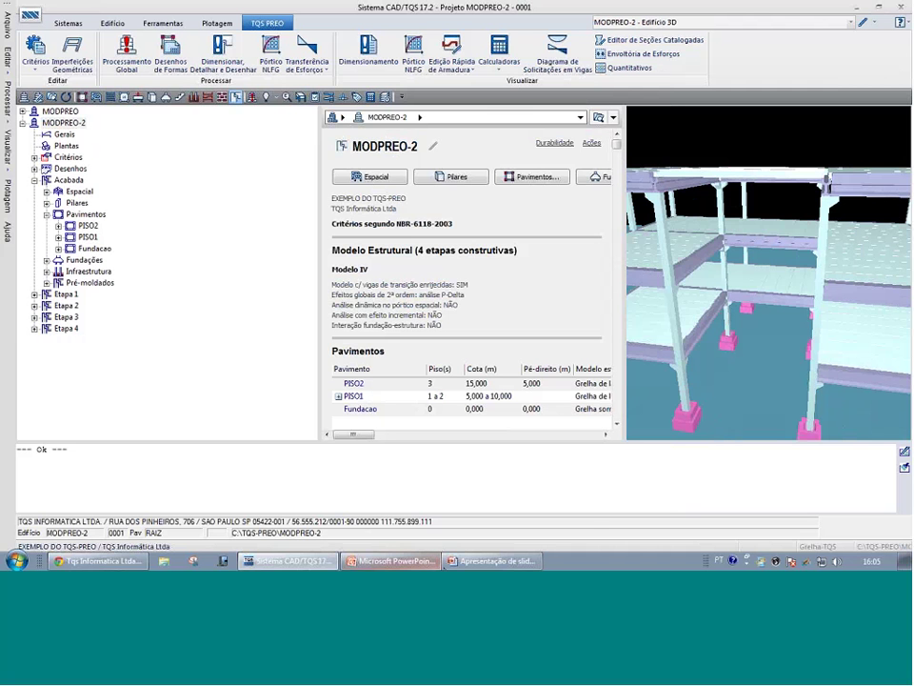
# Switch to the PowerPoint slide show to view the structure processing slide and return to CAD/TQS
pyautogui.moveTo(391, 561)
pyautogui.click(447, 535)
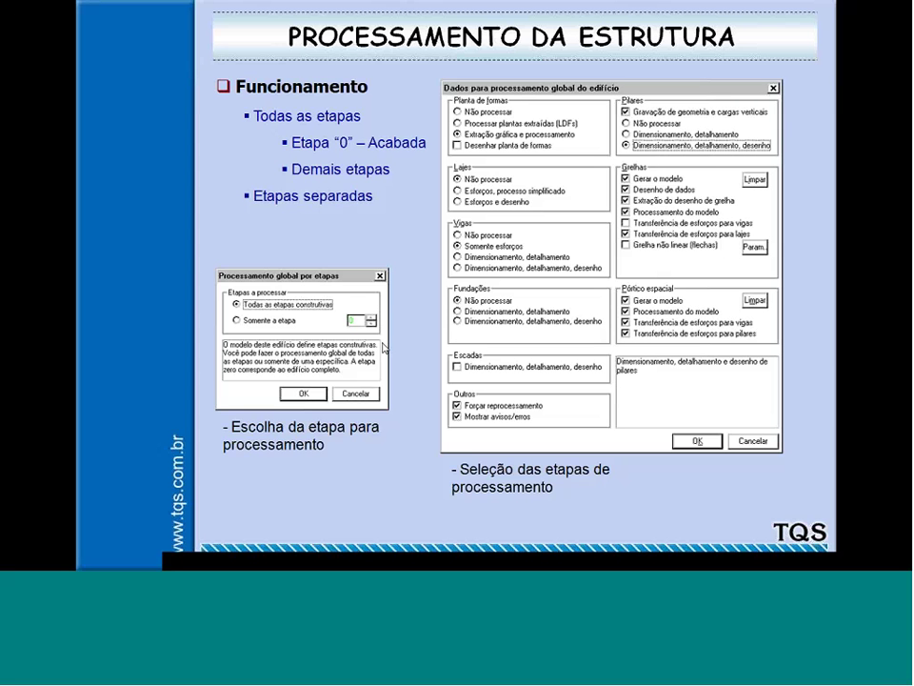
pyautogui.press('super')
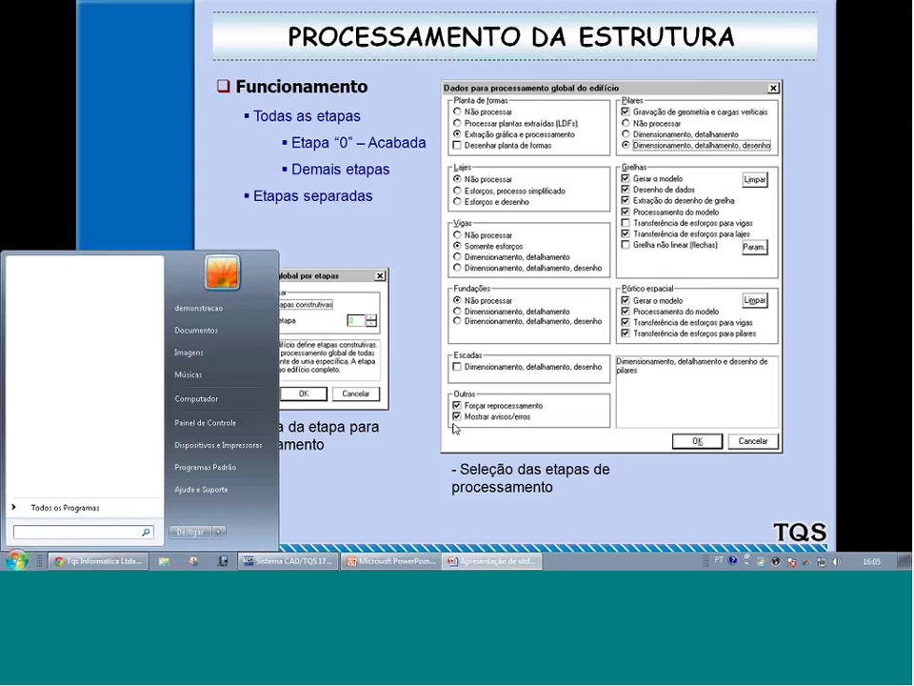
pyautogui.click(322, 560)
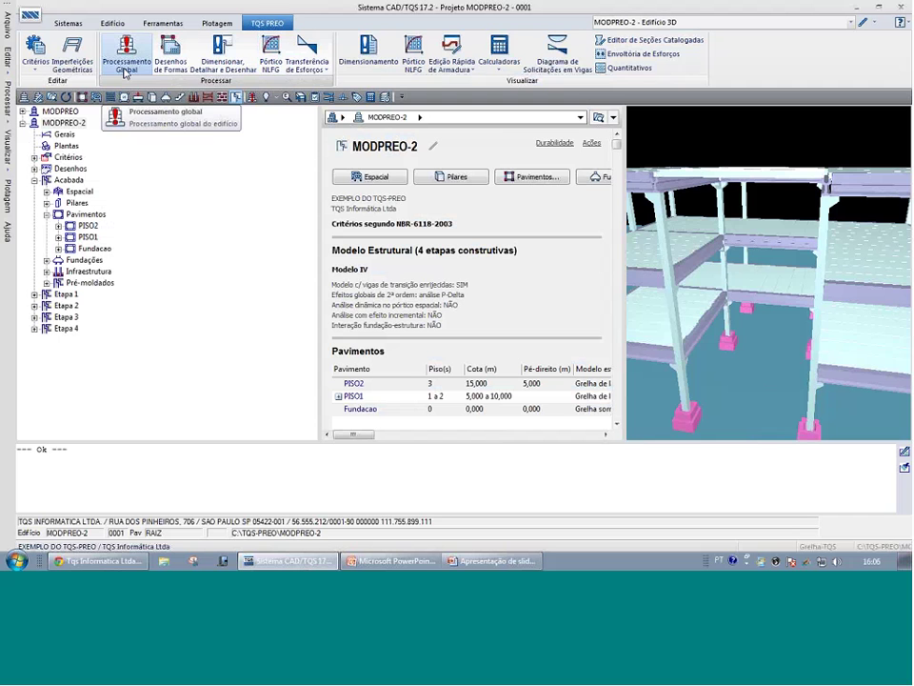
# Open the building's global processing, try limiting it to a single stage, and select Todas as etapas construtivas
pyautogui.click(125, 22)
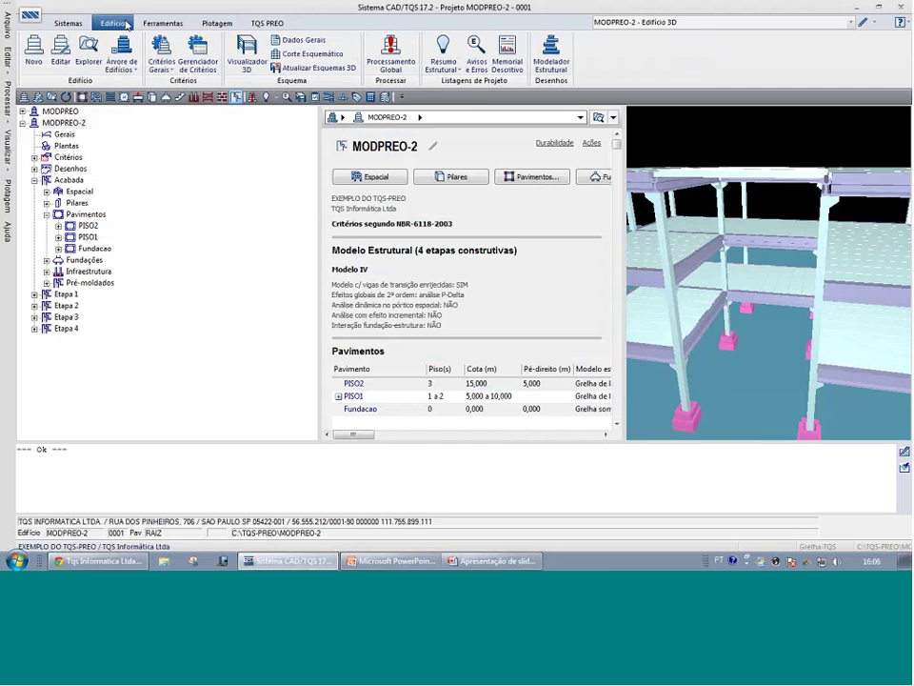
pyautogui.click(401, 66)
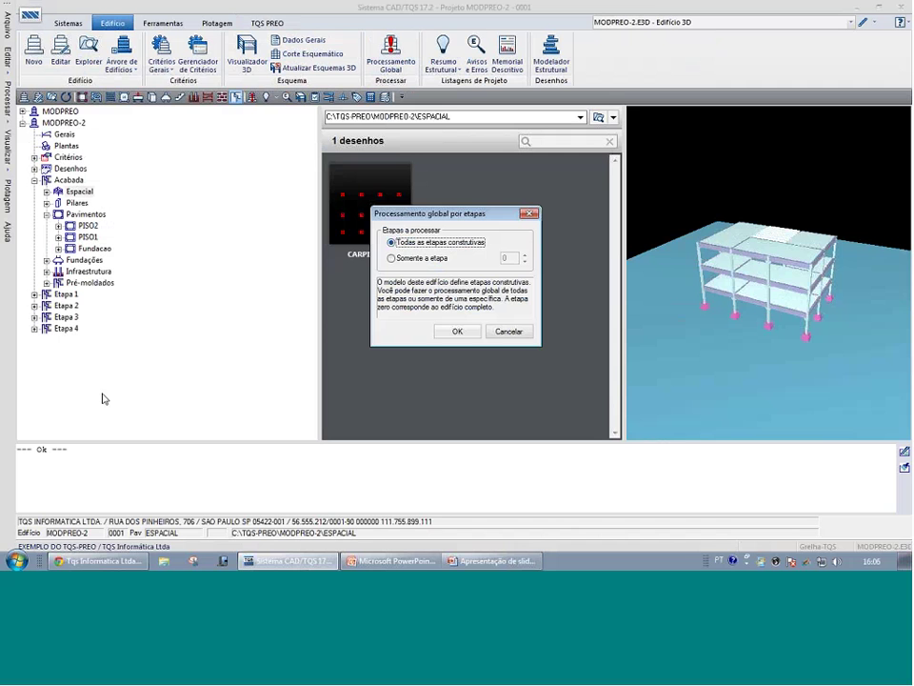
pyautogui.click(400, 258)
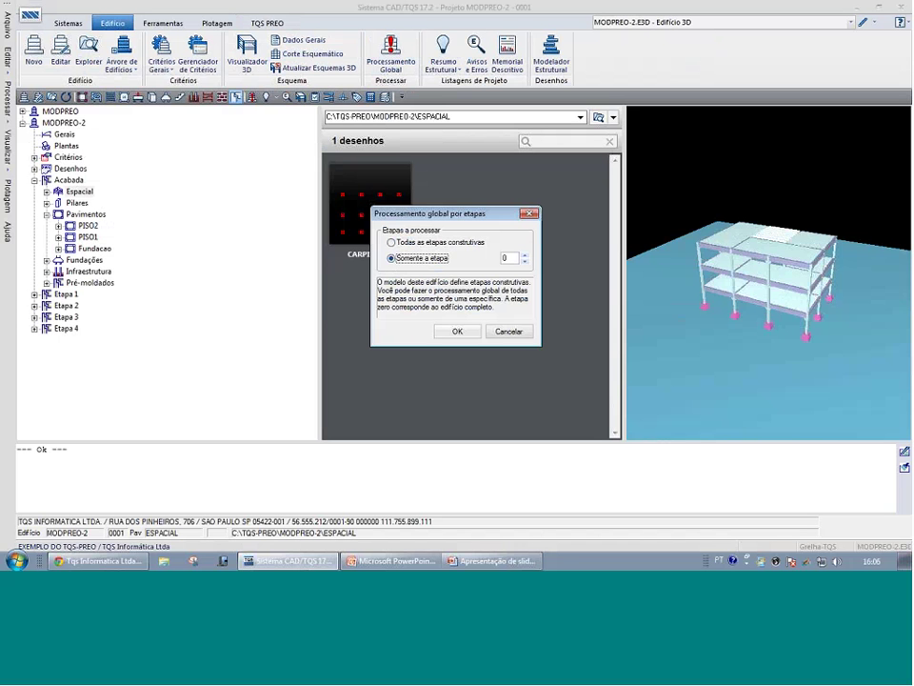
pyautogui.click(508, 260)
pyautogui.click(524, 255)
pyautogui.click(523, 261)
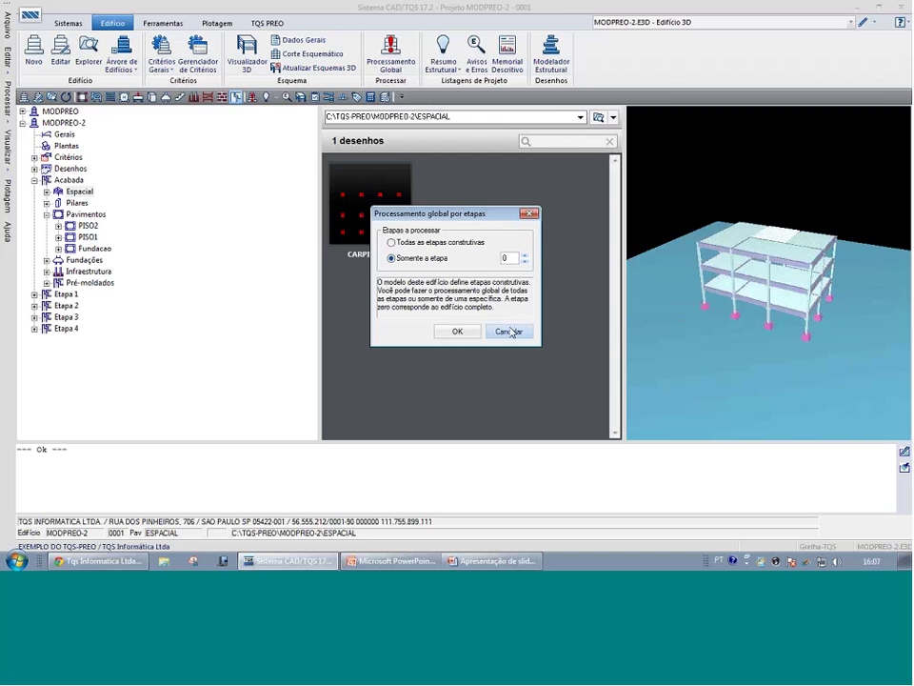
pyautogui.click(392, 242)
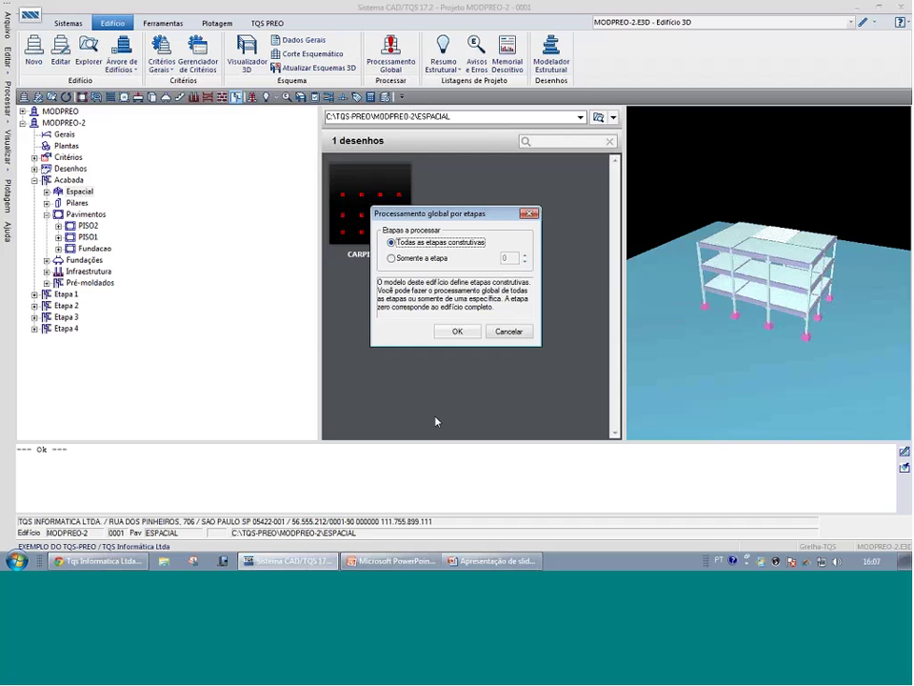
# Proceed to the global processing data, review the forms, slabs, beams, columns, grid and frame options, and cancel the processing
pyautogui.click(460, 332)
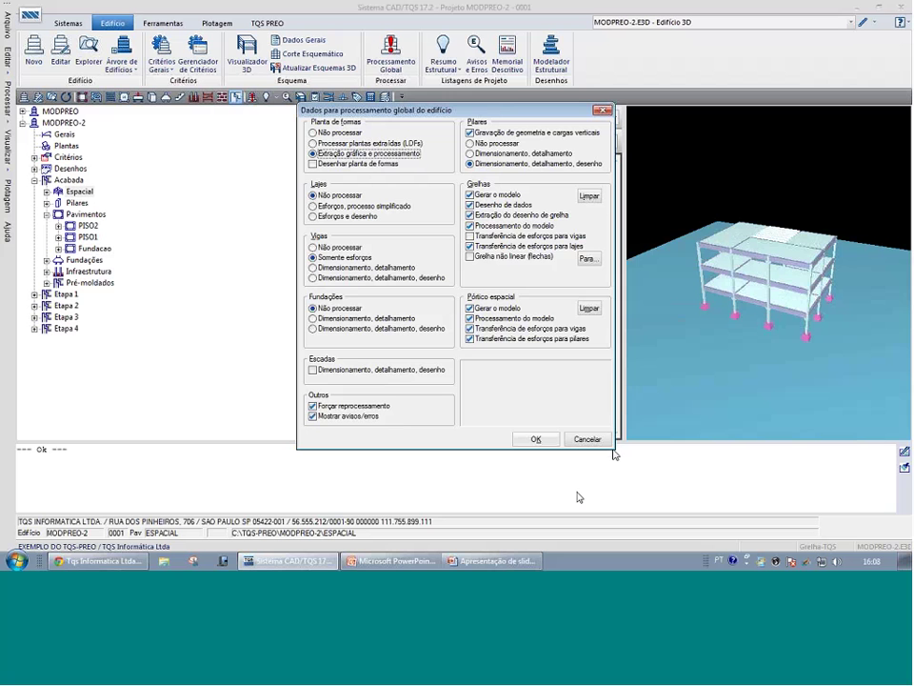
pyautogui.click(588, 439)
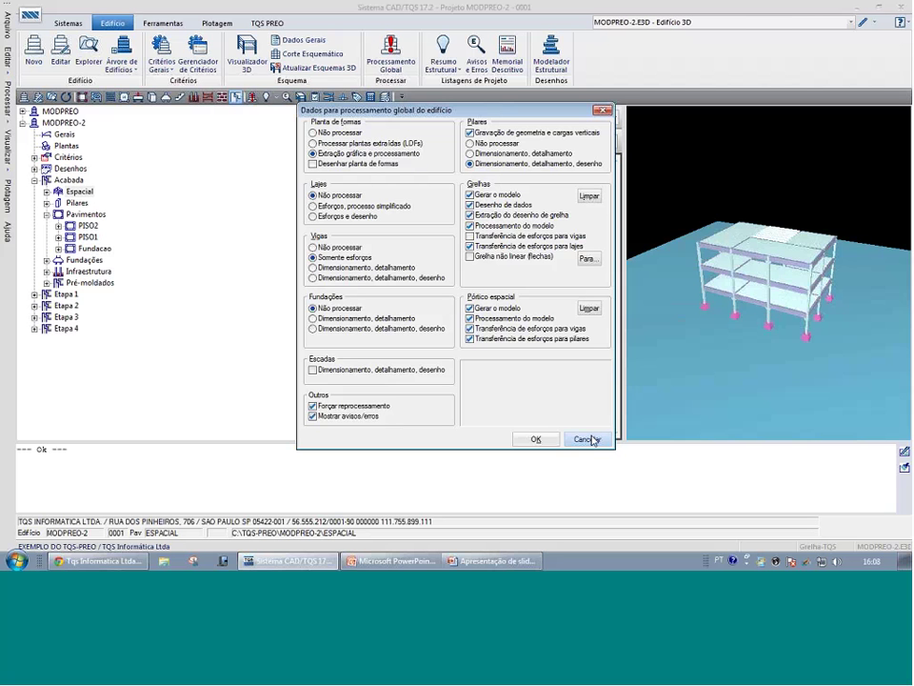
pyautogui.click(592, 439)
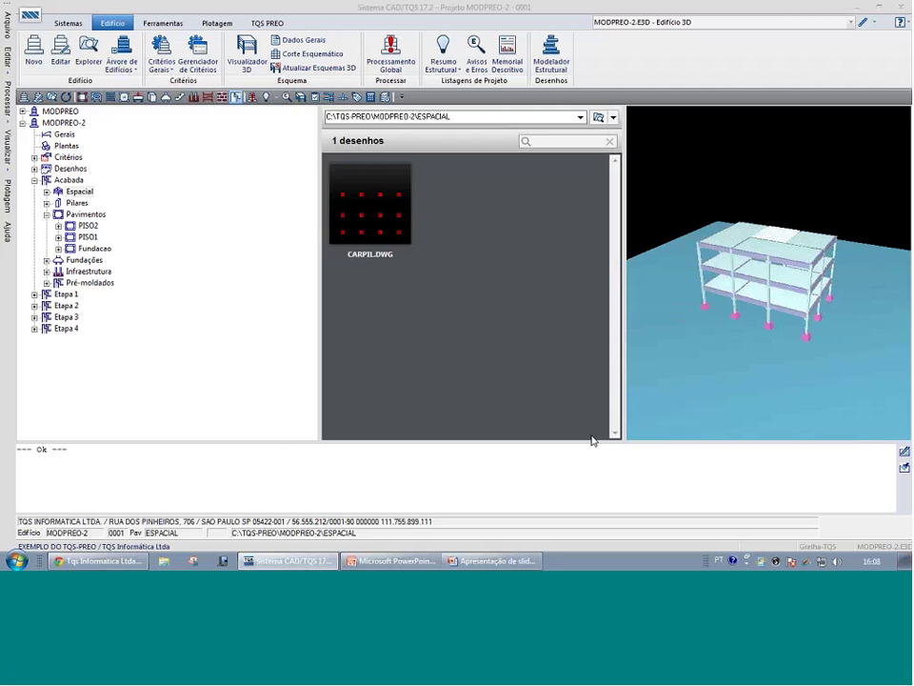
# Switch to the PowerPoint slide show, advance to the Grelha slide, and return to CAD/TQS
pyautogui.click(494, 561)
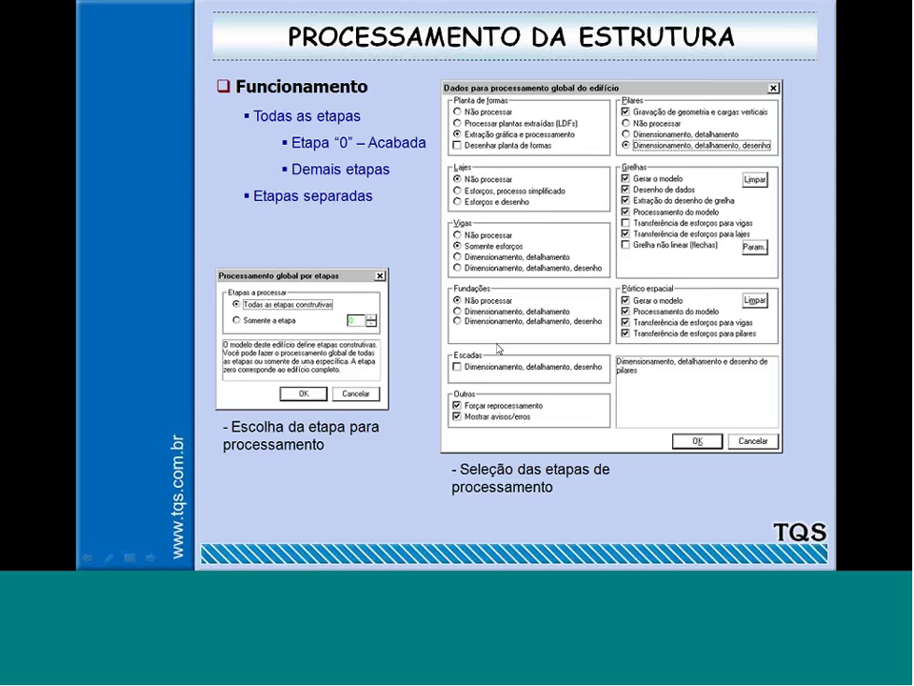
pyautogui.click(497, 348)
pyautogui.click(493, 362)
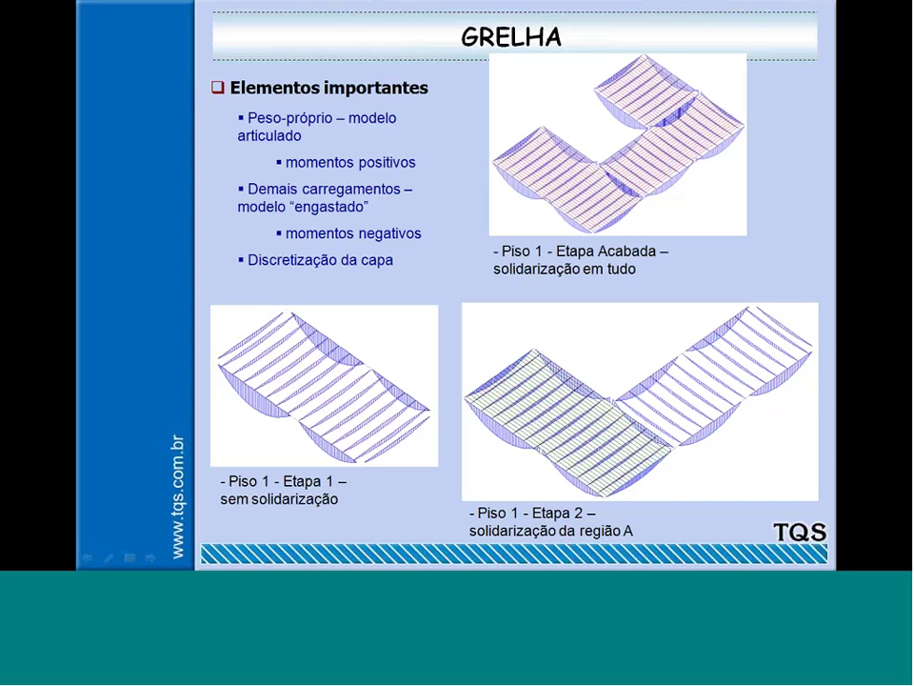
pyautogui.press('super')
pyautogui.click(286, 561)
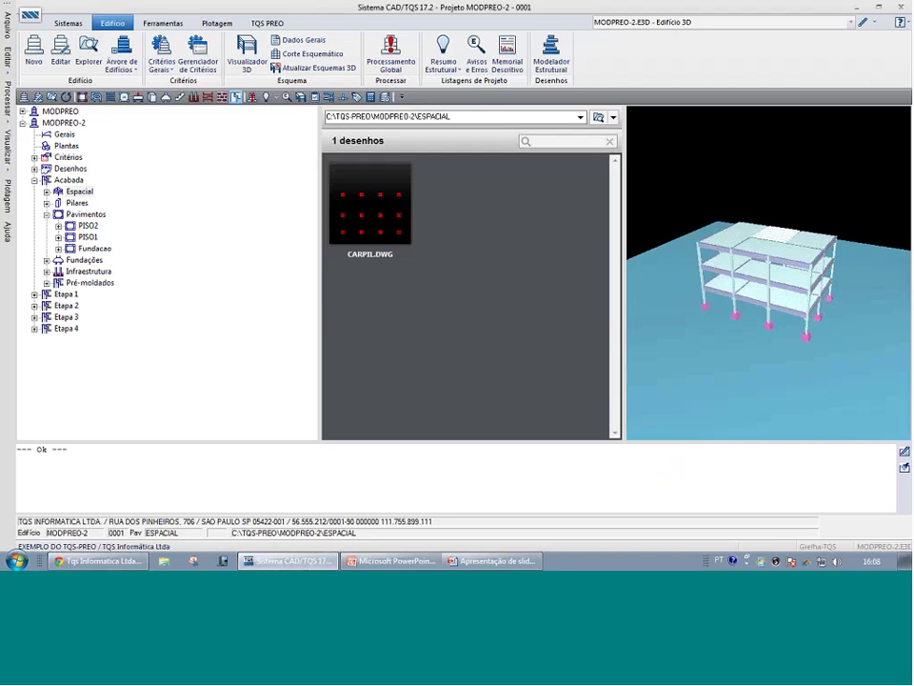
# Open the ultimate limit state (ELU) grid viewer for PISO1 of the Acabada stage and display case 02 - Peso Próprio - Articulado
pyautogui.click(87, 224)
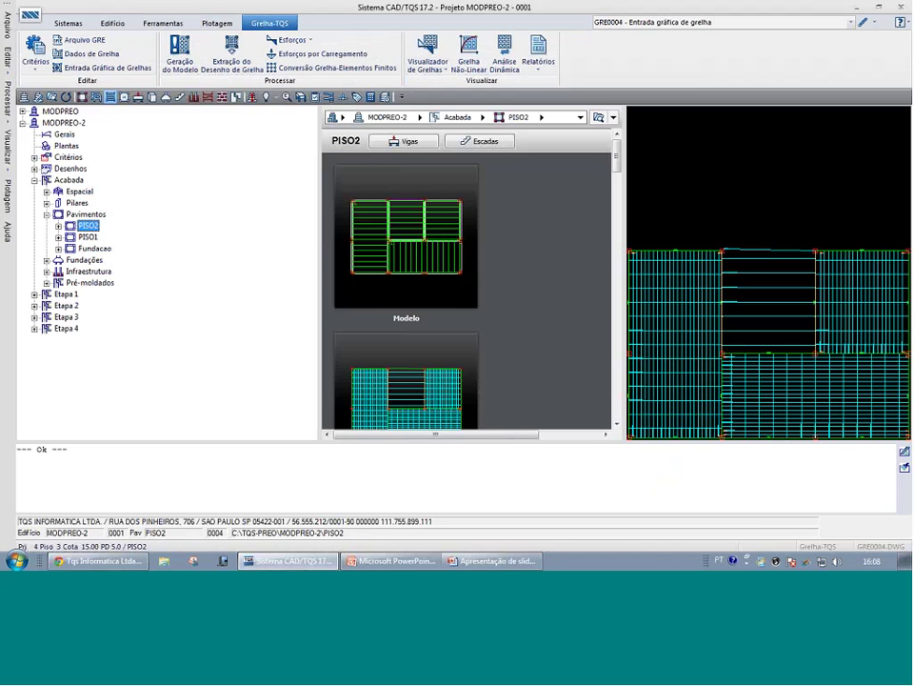
pyautogui.click(87, 237)
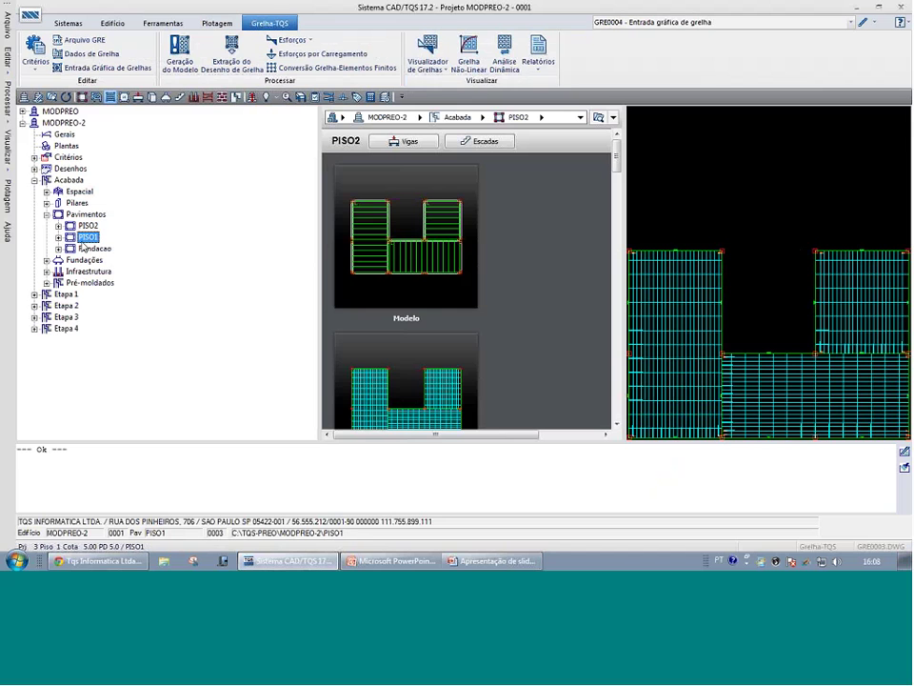
pyautogui.click(428, 65)
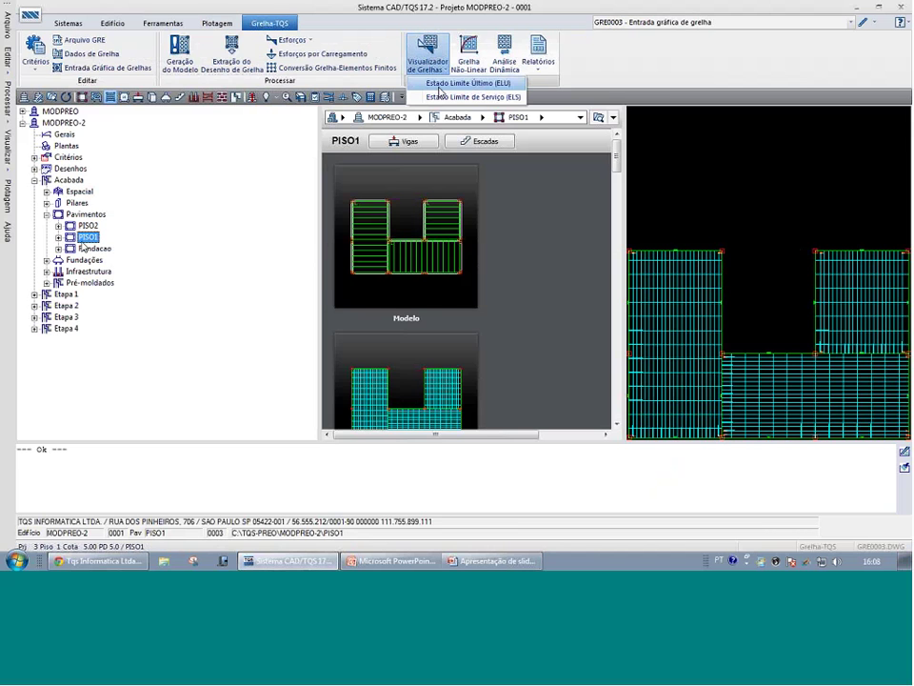
pyautogui.click(440, 86)
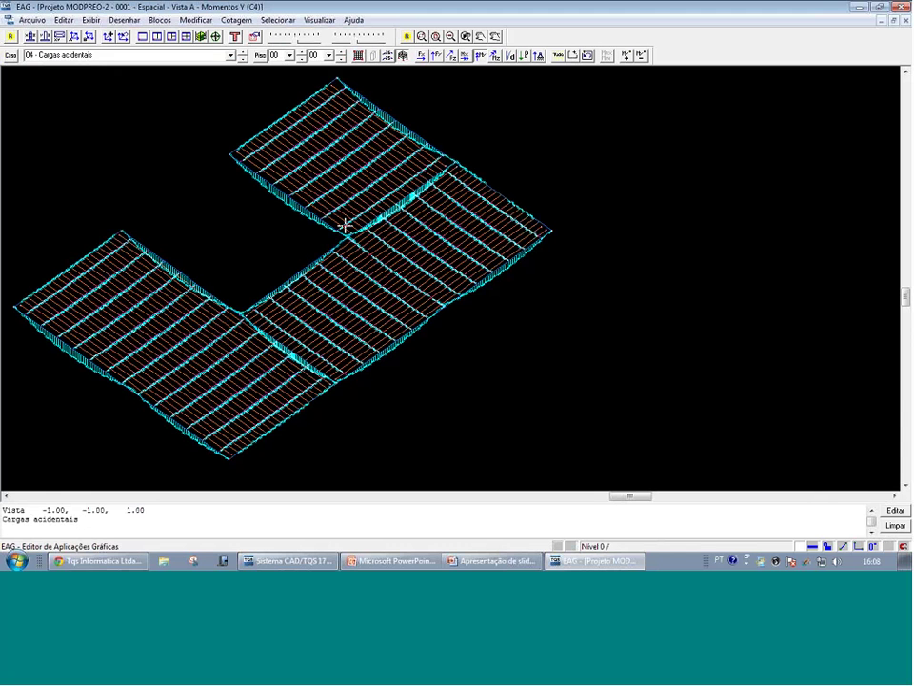
pyautogui.click(230, 55)
pyautogui.click(77, 75)
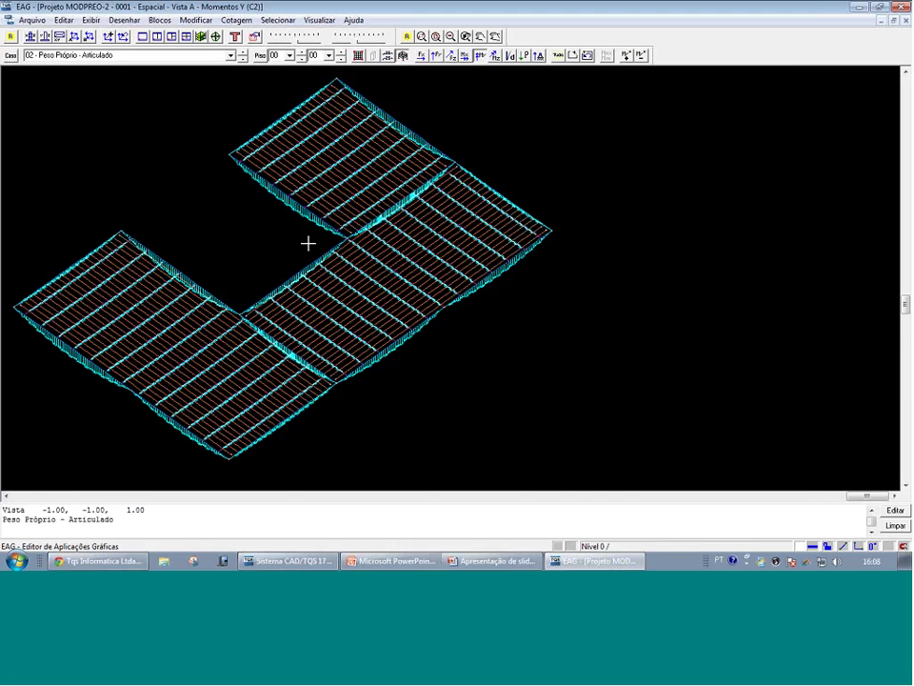
# Examine the Y moment diagrams and values of the self-weight case at the floor grid's inner corners and beam ends
pyautogui.click(271, 329)
pyautogui.click(205, 294)
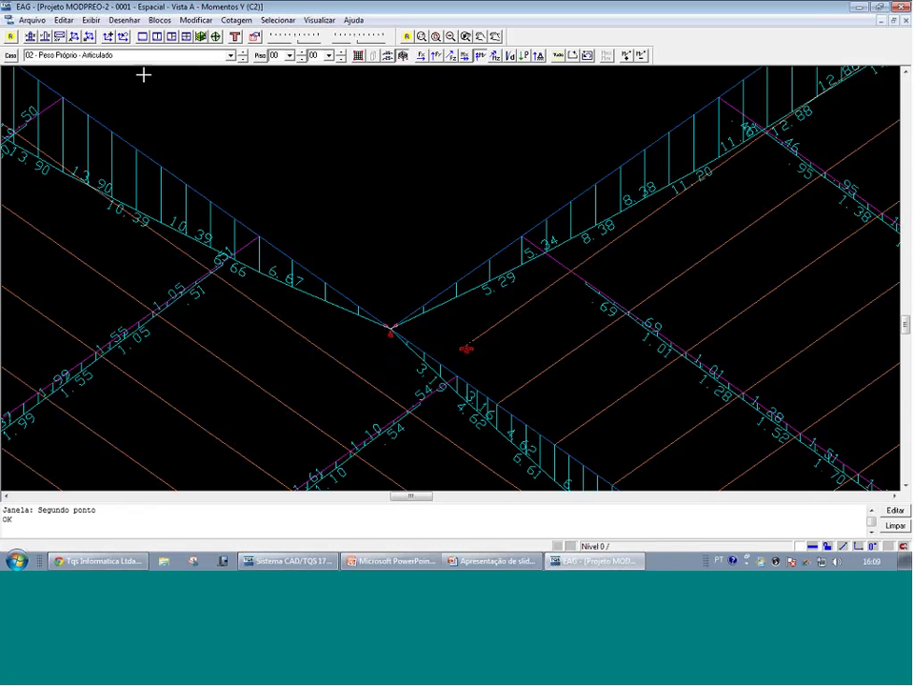
pyautogui.click(412, 286)
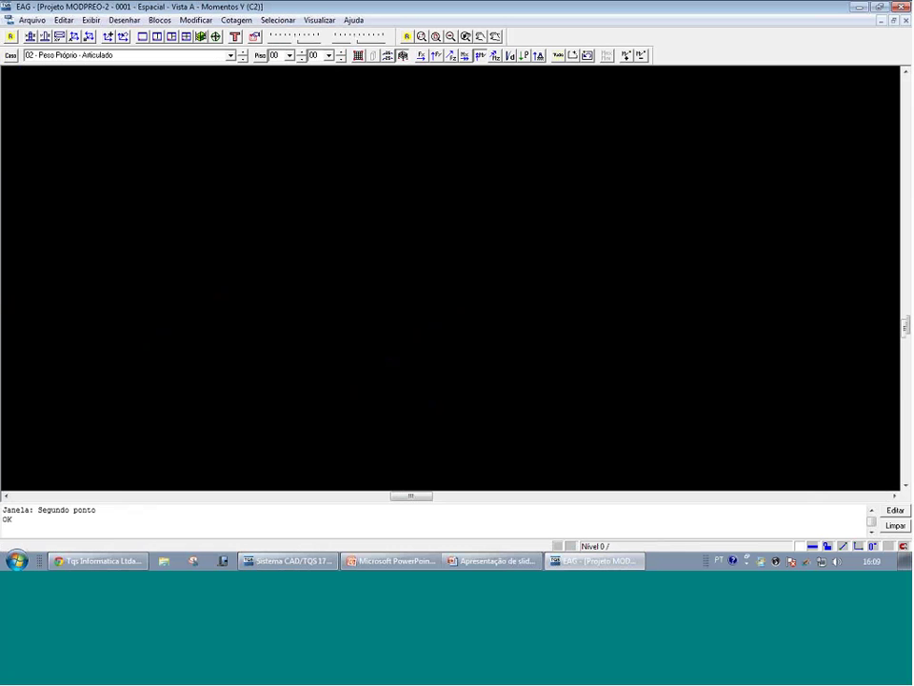
pyautogui.scroll(1, 400, 247)
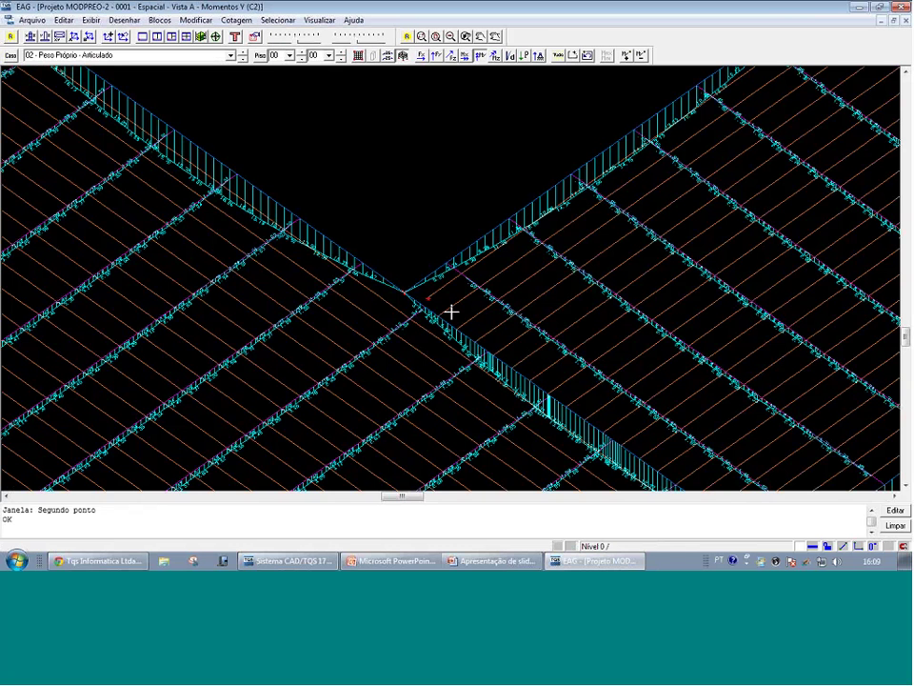
pyautogui.hotkey('shift', 'F8')
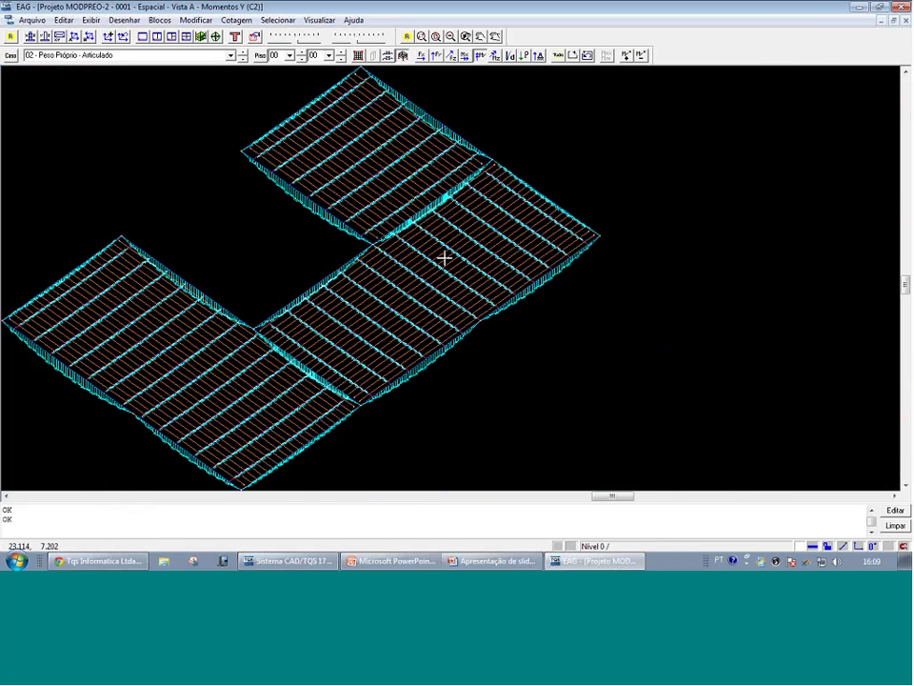
pyautogui.press('F8')
pyautogui.click(452, 141)
pyautogui.hotkey('shift', 'F8')
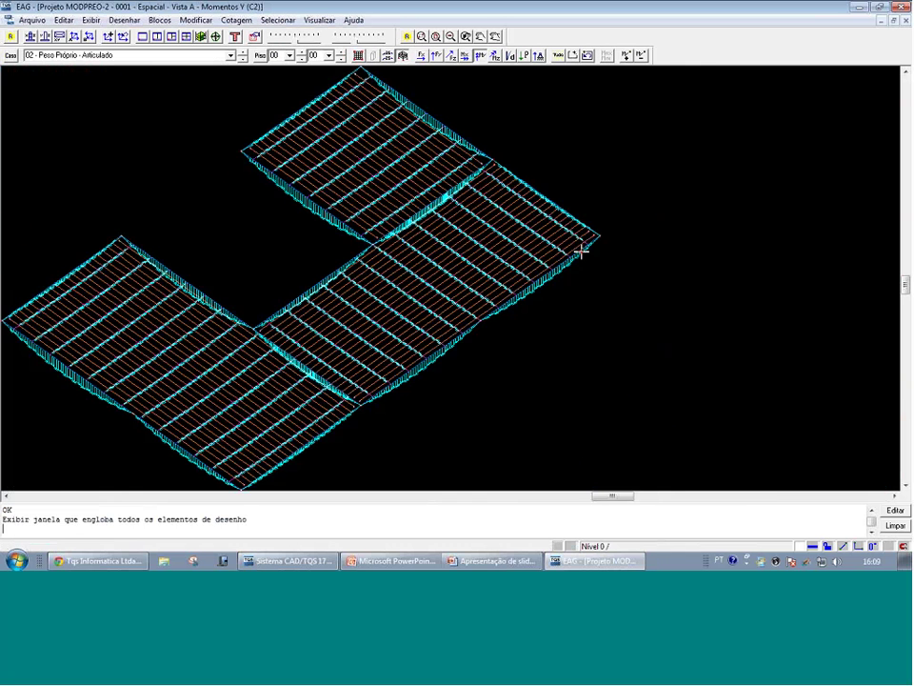
pyautogui.press('F8')
pyautogui.click(581, 249)
pyautogui.hotkey('shift', 'F8')
pyautogui.press('F8')
pyautogui.click(382, 251)
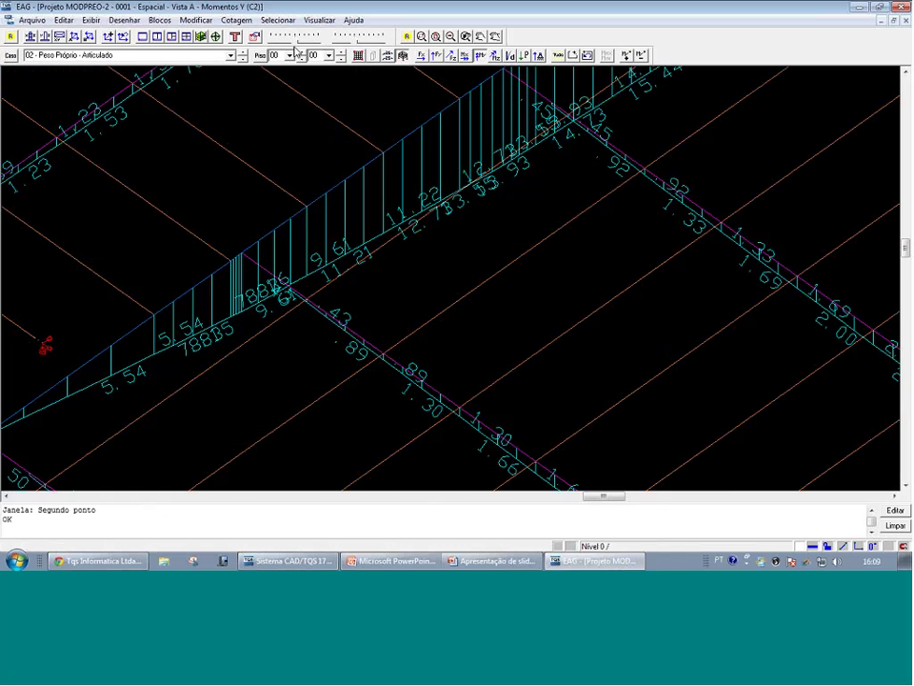
# Increase the moment diagram scale and show the whole PISO1 grid
pyautogui.moveTo(297, 43); pyautogui.dragTo(310, 43)
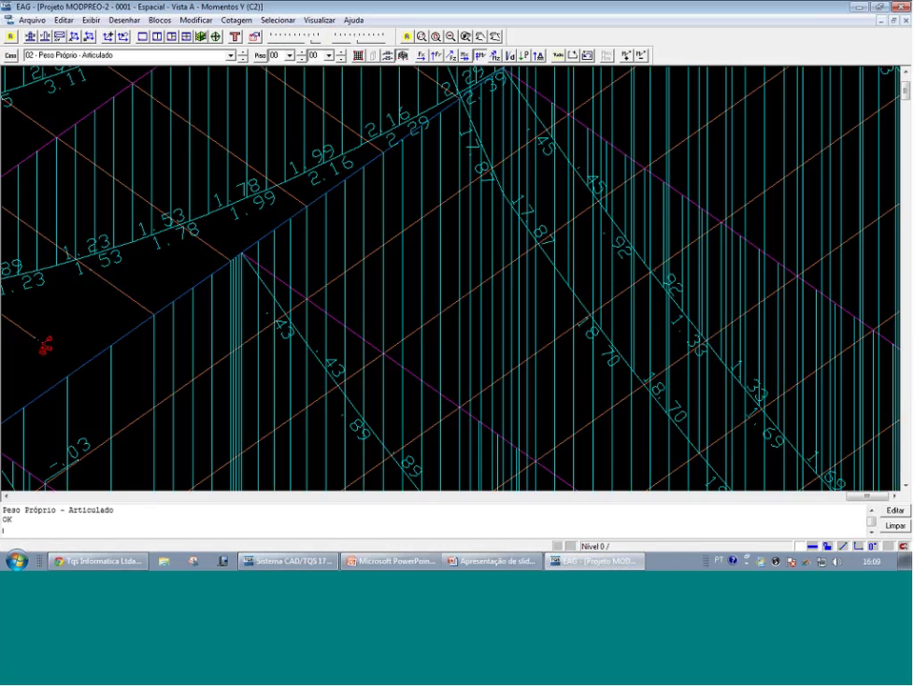
pyautogui.hotkey('shift', 'F8')
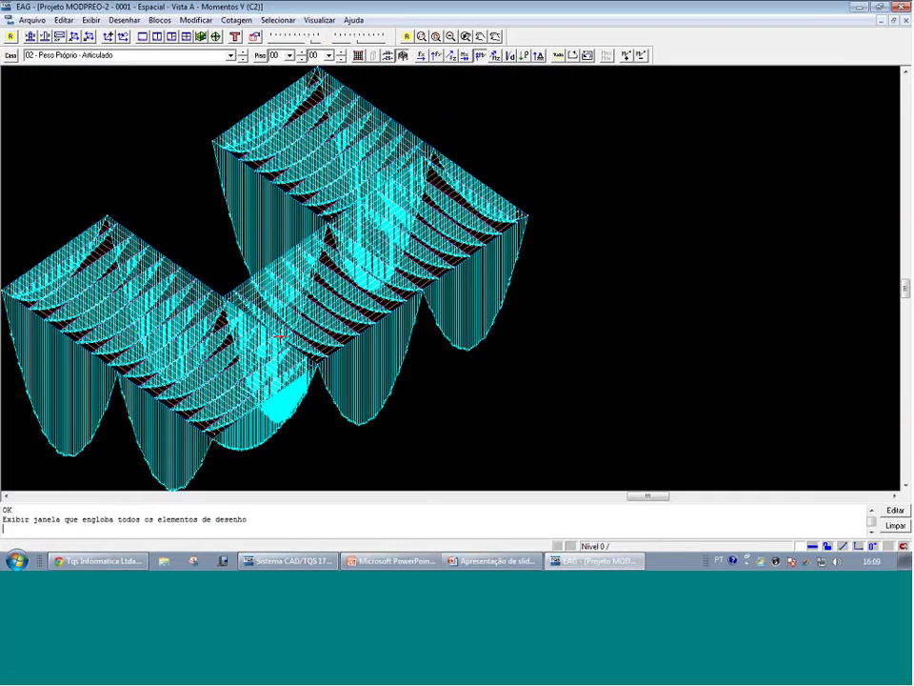
pyautogui.hotkey('shift', 'F8')
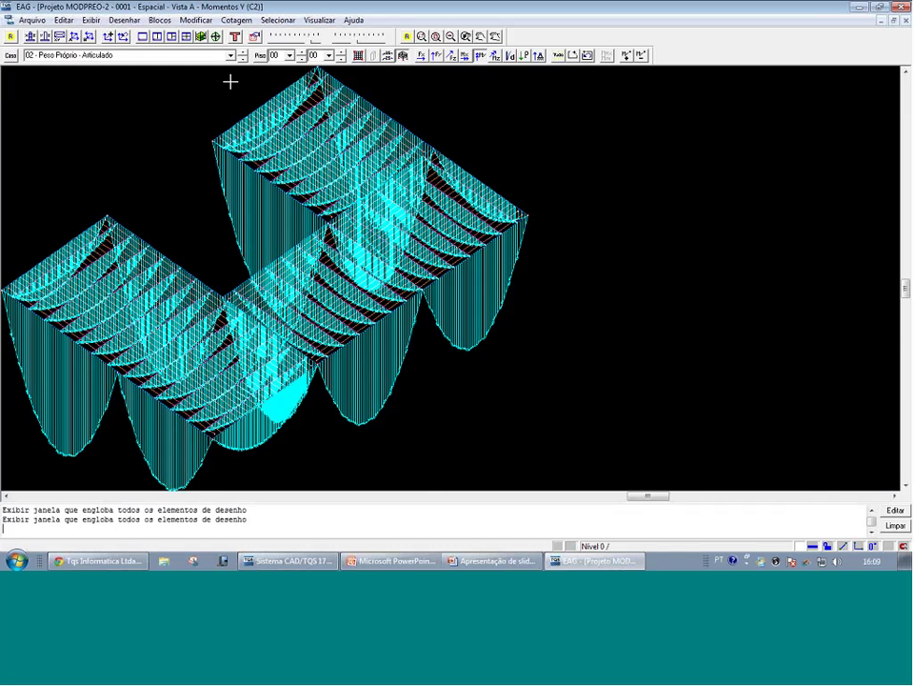
# Reduce the moment diagram scale and display load case 03 - Cargas permanentes
pyautogui.click(235, 36)
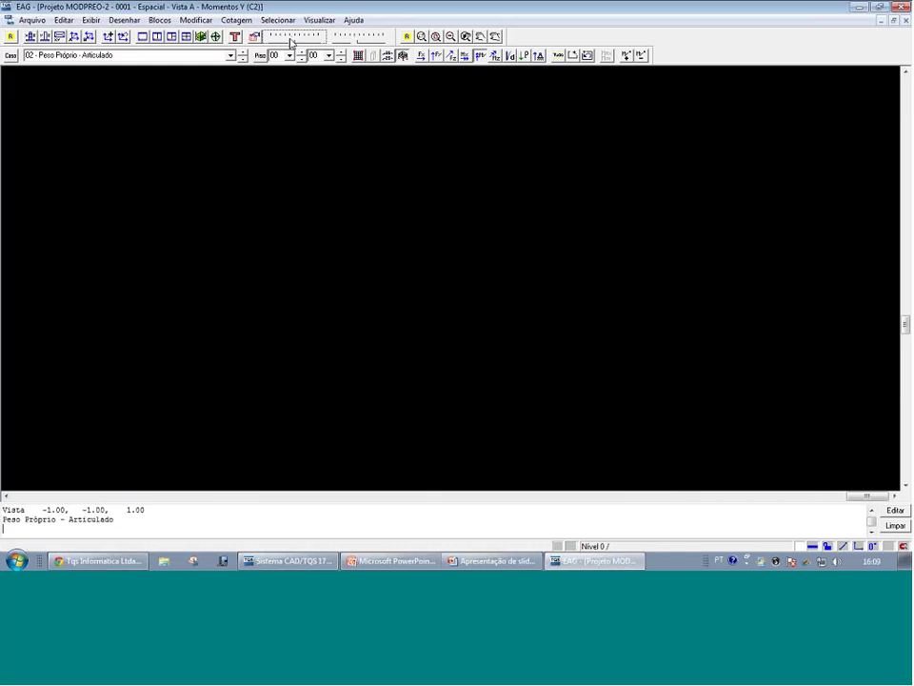
pyautogui.click(230, 55)
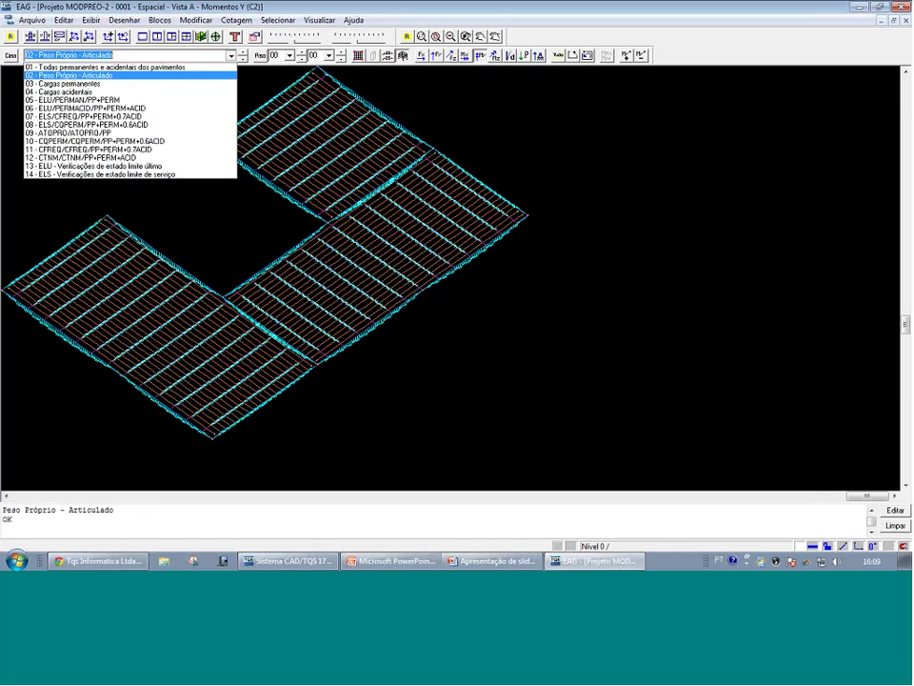
pyautogui.click(198, 86)
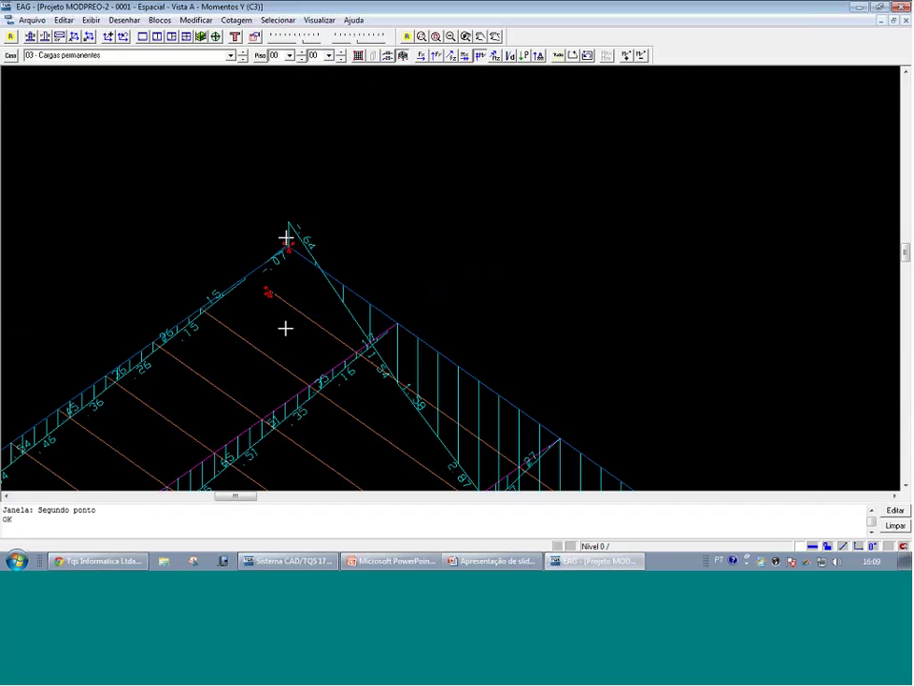
# Examine the Y moment values of the permanent load case at the grid's outer end corner and at the inner corner
pyautogui.scroll(-2, 333, 249)
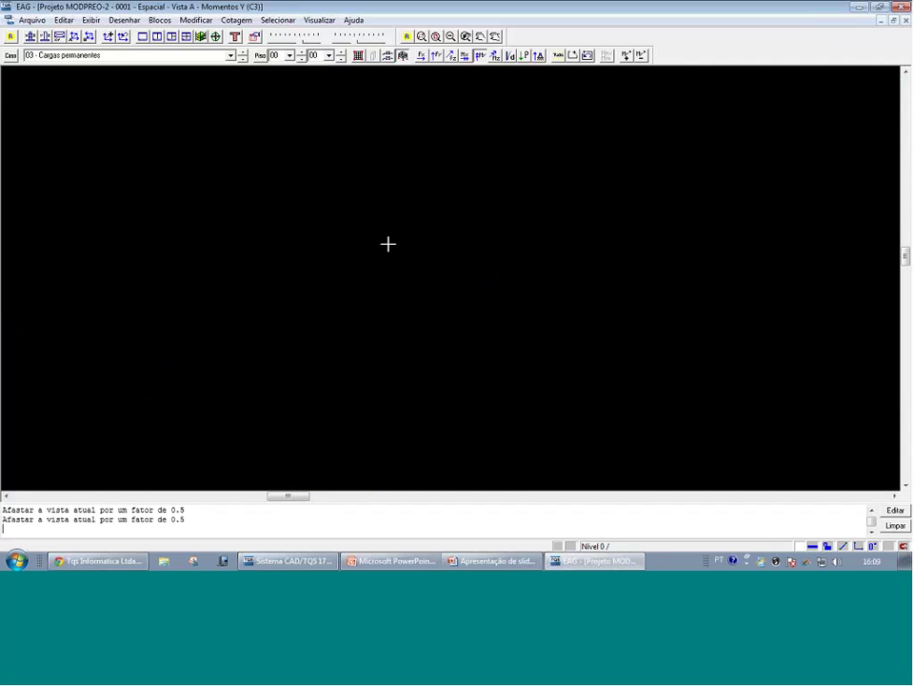
pyautogui.click(570, 364)
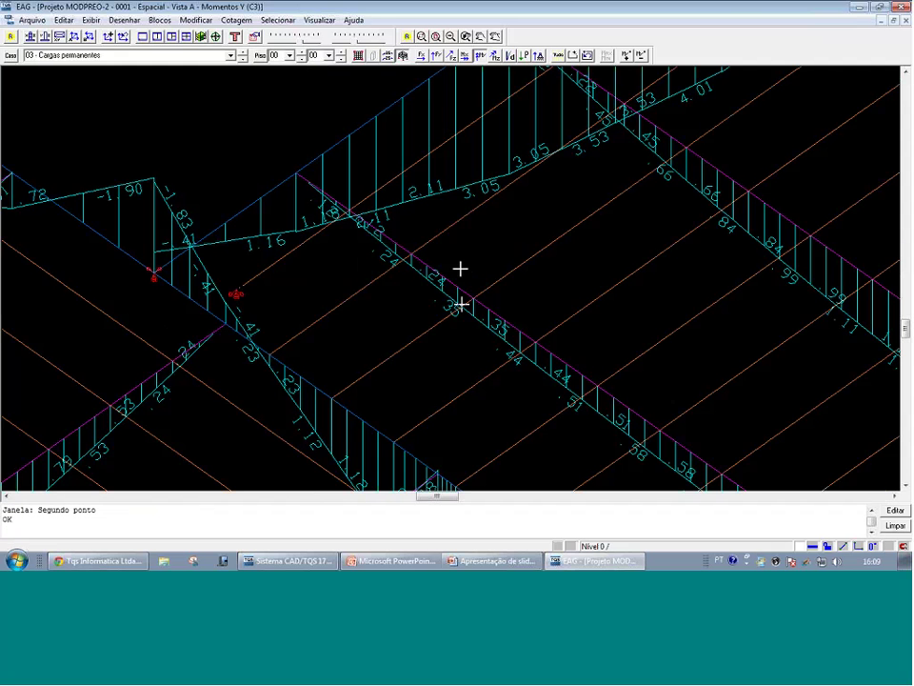
pyautogui.scroll(-1, 460, 270)
pyautogui.scroll(-1, 271, 207)
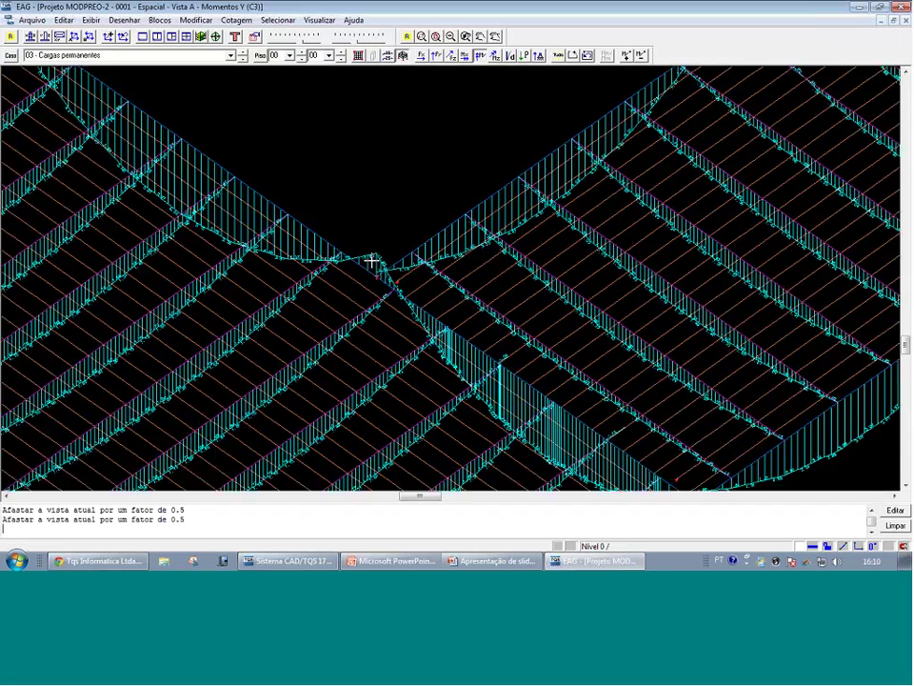
pyautogui.scroll(-1, 372, 259)
pyautogui.press('F8')
pyautogui.click(536, 363)
pyautogui.scroll(-1, 496, 408)
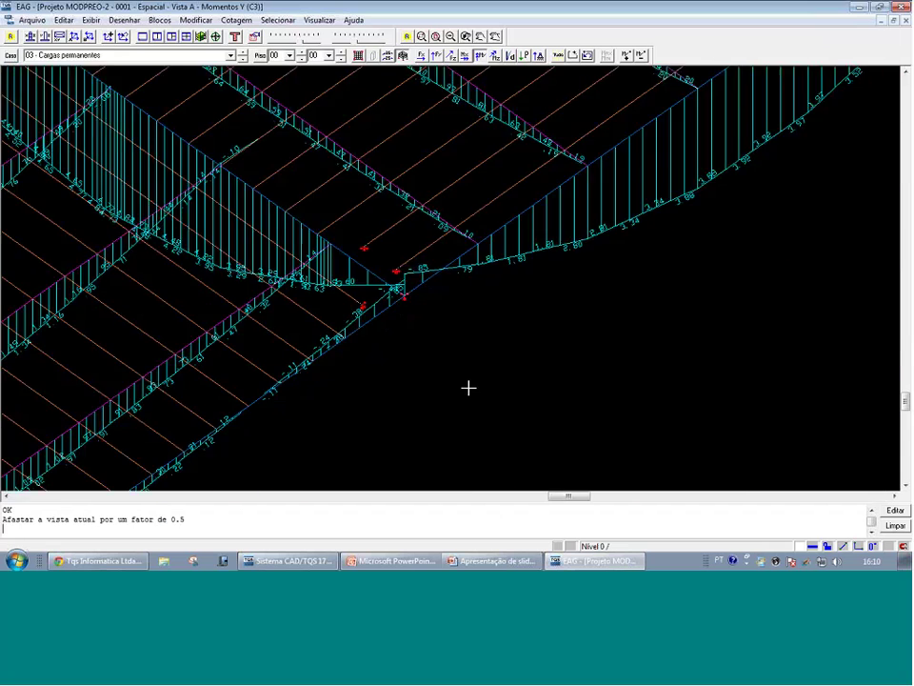
# Examine the permanent-load Y moments at the supports along the grid's outer edge and at the remaining corners
pyautogui.scroll(-3, 468, 388)
pyautogui.press('F8')
pyautogui.click(577, 230)
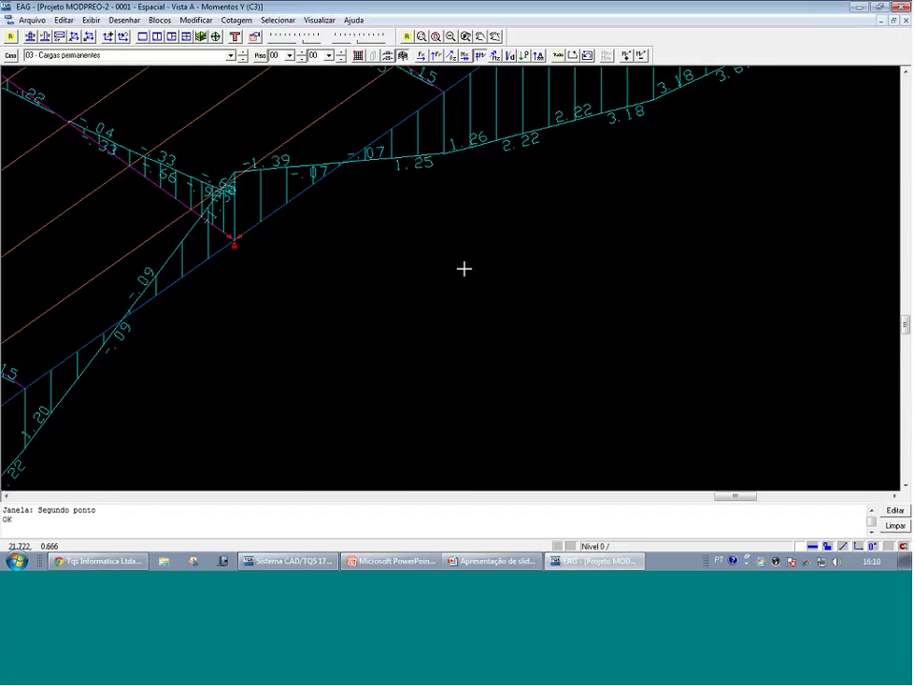
pyautogui.scroll(-1, 466, 274)
pyautogui.scroll(-1, 469, 279)
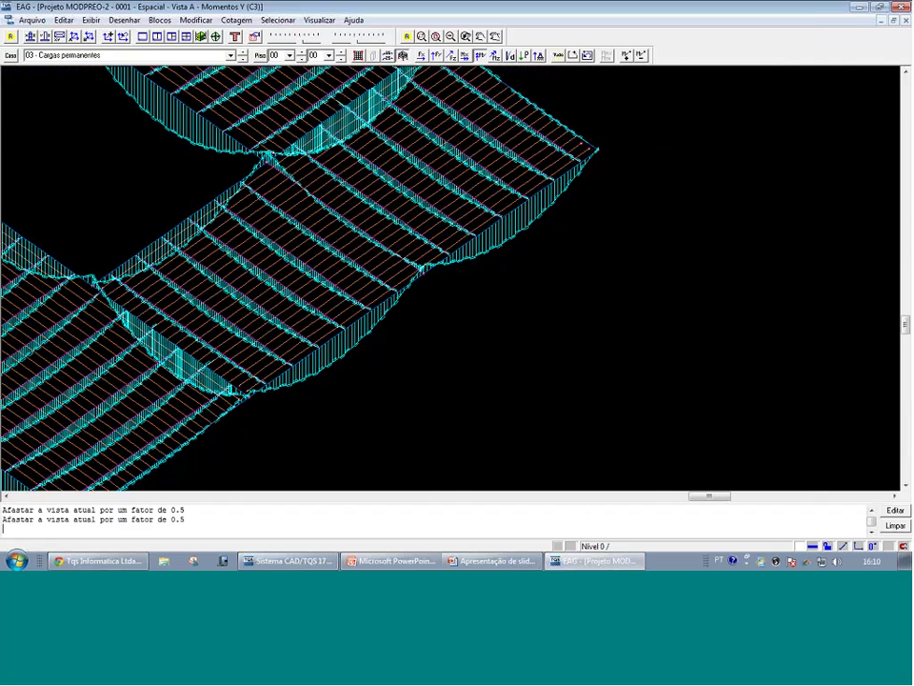
pyautogui.press('F8')
pyautogui.click(534, 285)
pyautogui.scroll(-3, 534, 285)
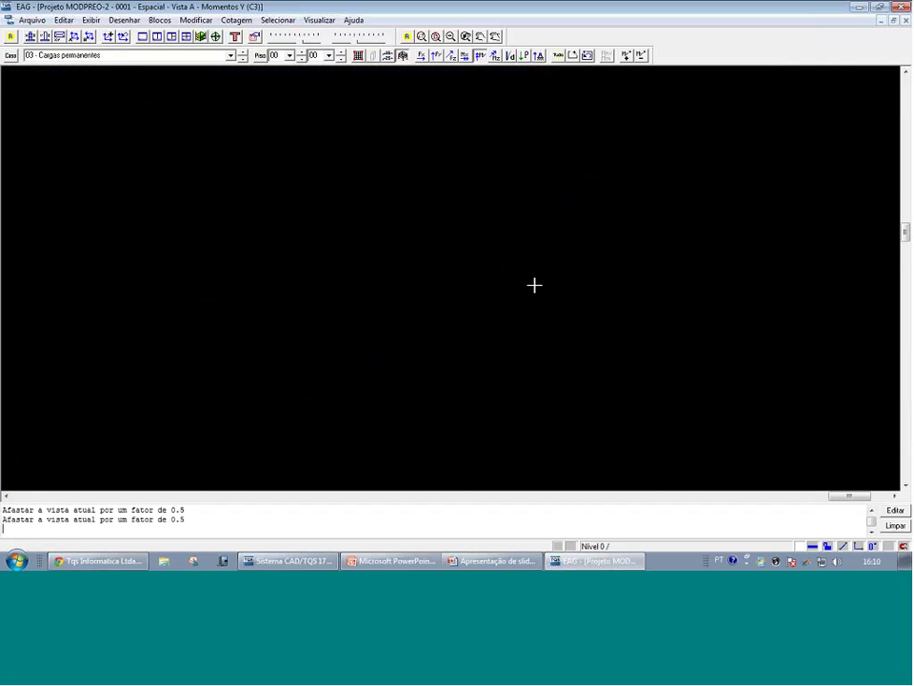
pyautogui.press('F8')
pyautogui.click(188, 116)
pyautogui.scroll(-1, 188, 115)
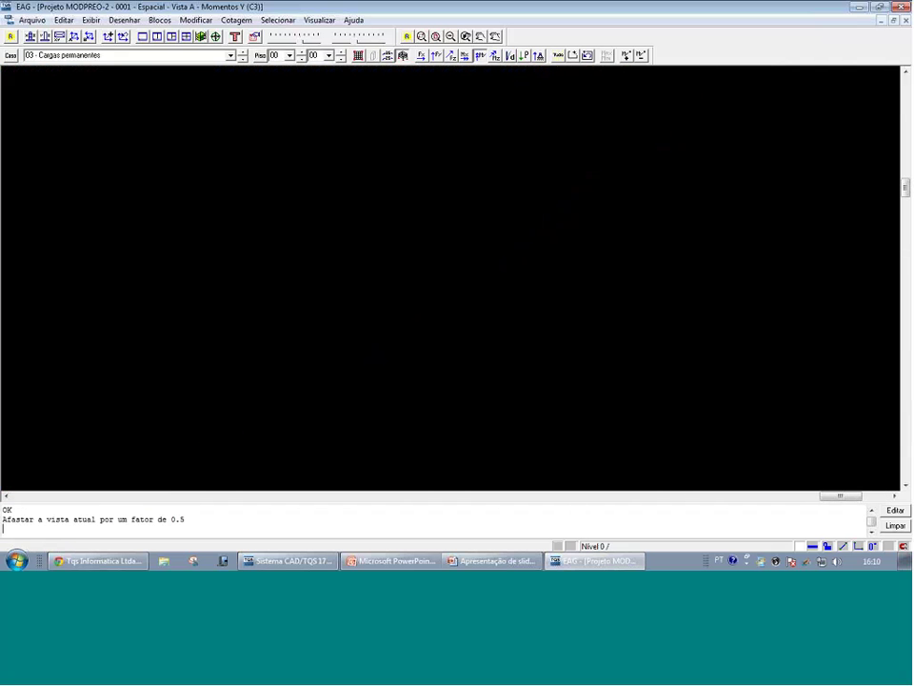
pyautogui.scroll(-1, 188, 115)
# Display load case 04 - Cargas acidentais and examine its Y moments at the grid corners, returning to the whole grid
pyautogui.click(230, 55)
pyautogui.click(159, 94)
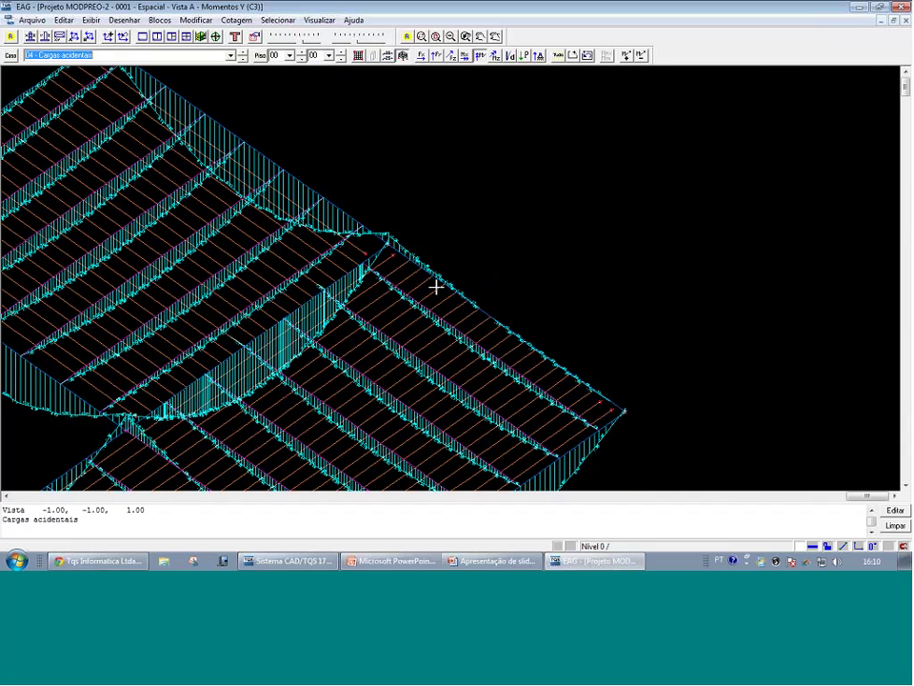
pyautogui.click(409, 230)
pyautogui.scroll(-1, 409, 230)
pyautogui.moveTo(133, 239); pyautogui.dragTo(183, 260)
pyautogui.scroll(-2, 205, 278)
pyautogui.scroll(-2, 232, 269)
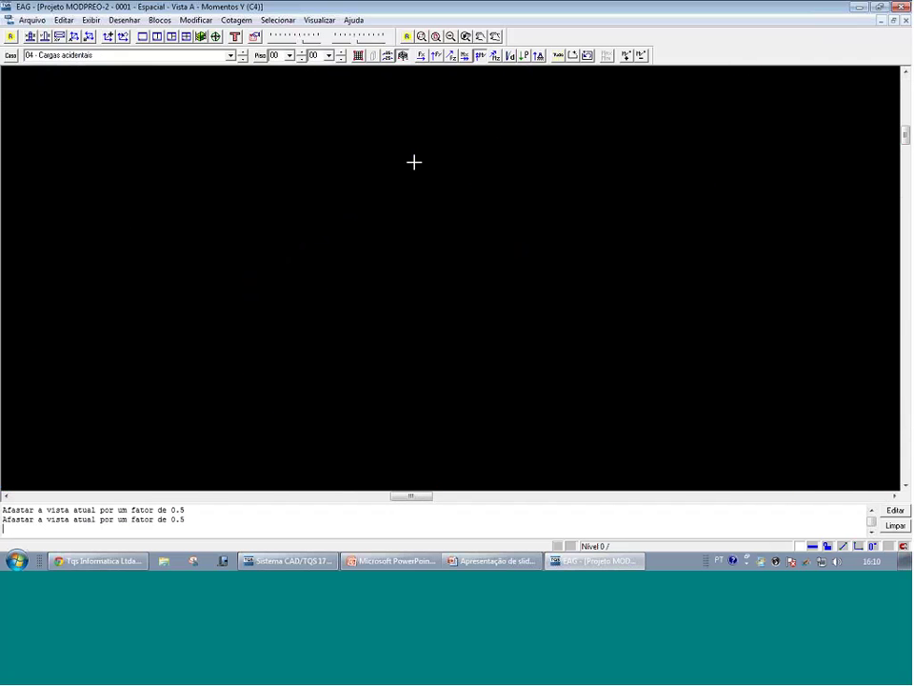
pyautogui.moveTo(566, 166); pyautogui.dragTo(641, 202)
pyautogui.scroll(-1, 535, 166)
pyautogui.scroll(-1, 535, 166)
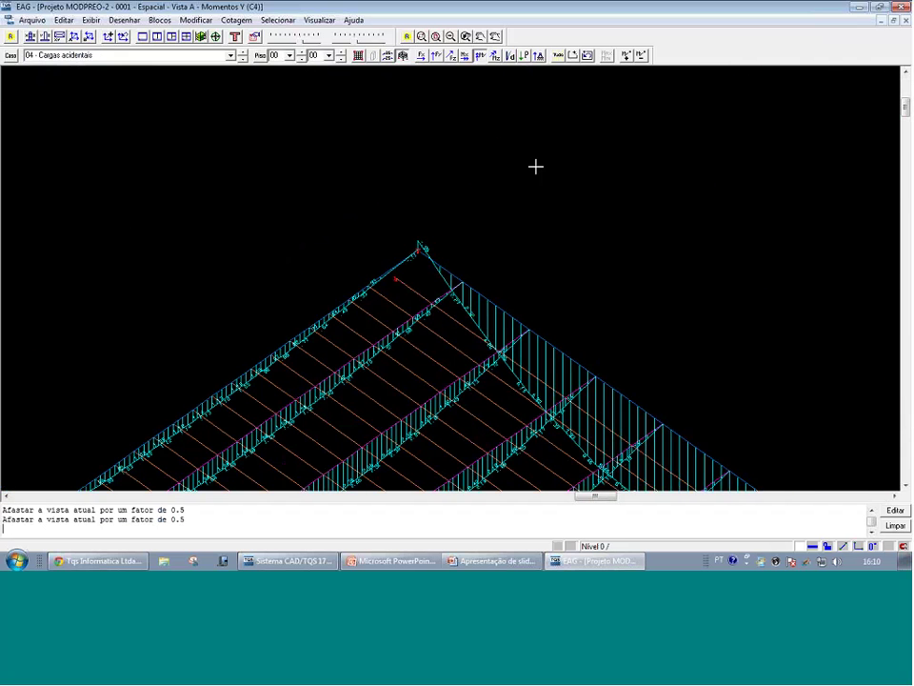
pyautogui.hotkey('shift', 'F8')
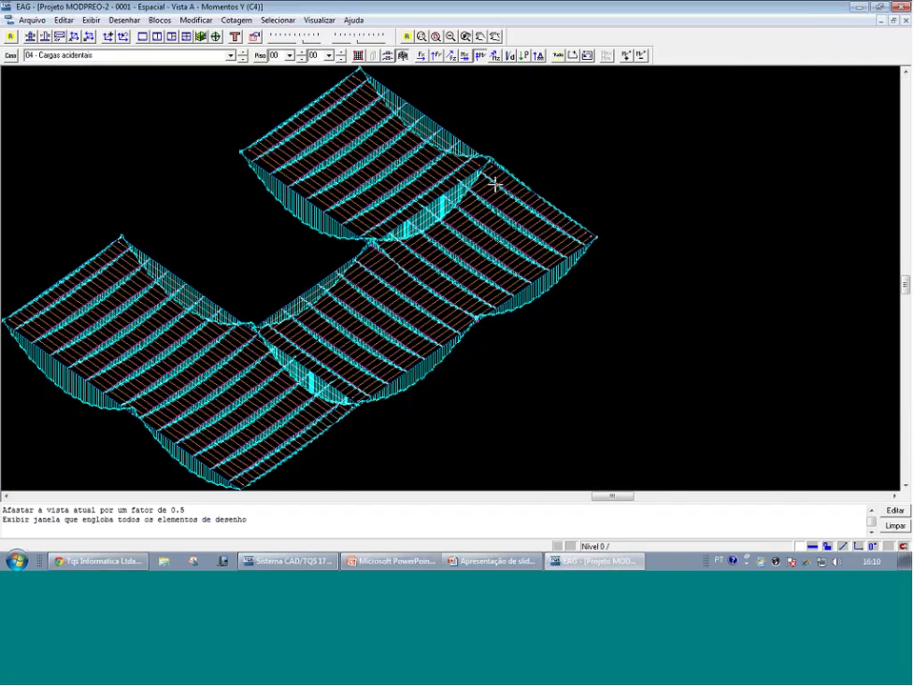
# Review the list of available load cases and close the grid viewer
pyautogui.moveTo(495, 183)
pyautogui.click(230, 55)
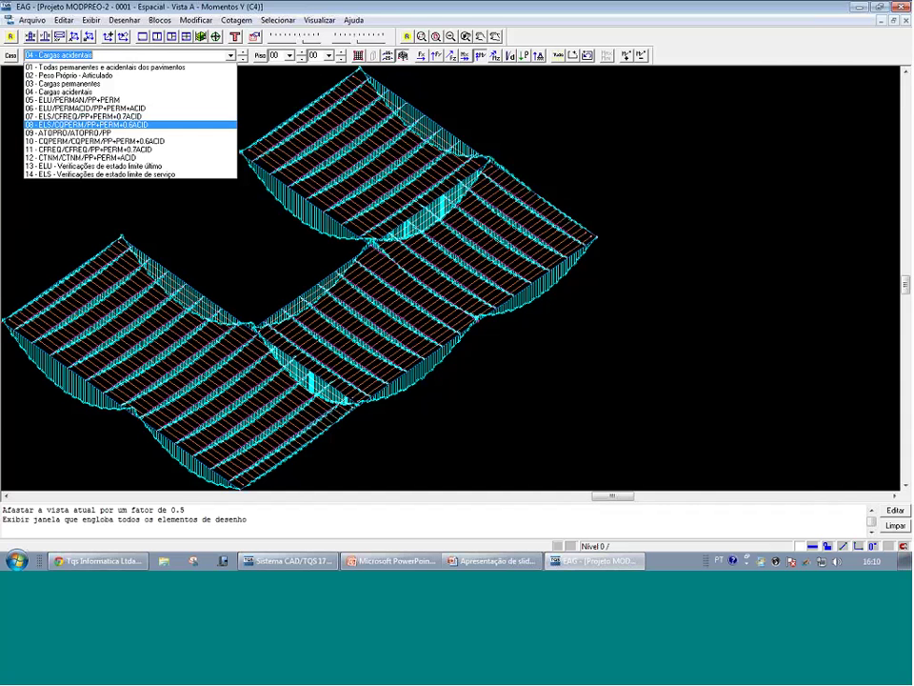
pyautogui.click(567, 182)
pyautogui.click(904, 7)
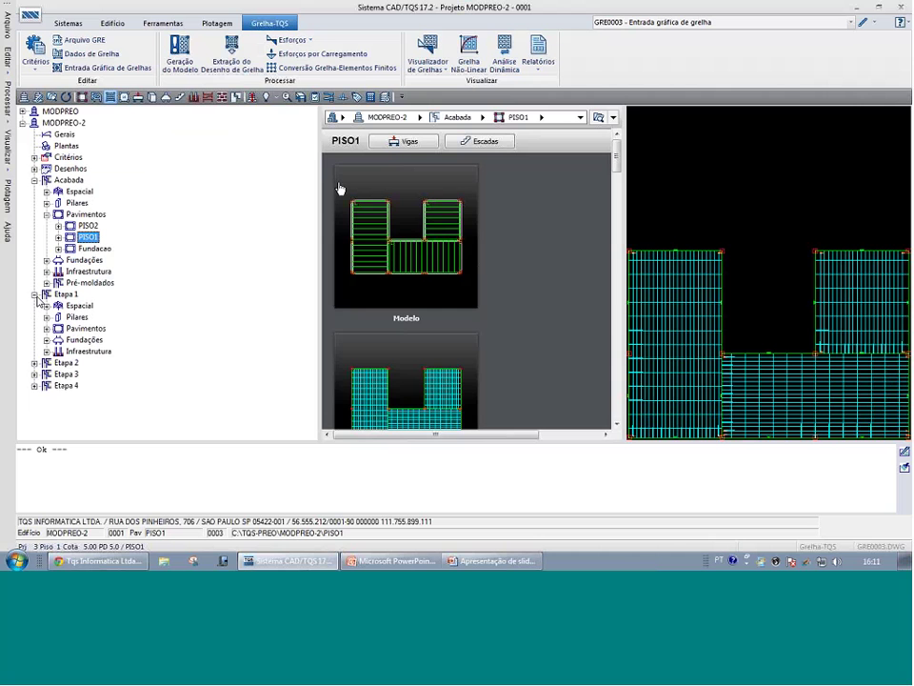
# Open the grid viewer for floor PISO1 of construction stage Etapa 1
pyautogui.click(46, 328)
pyautogui.click(88, 351)
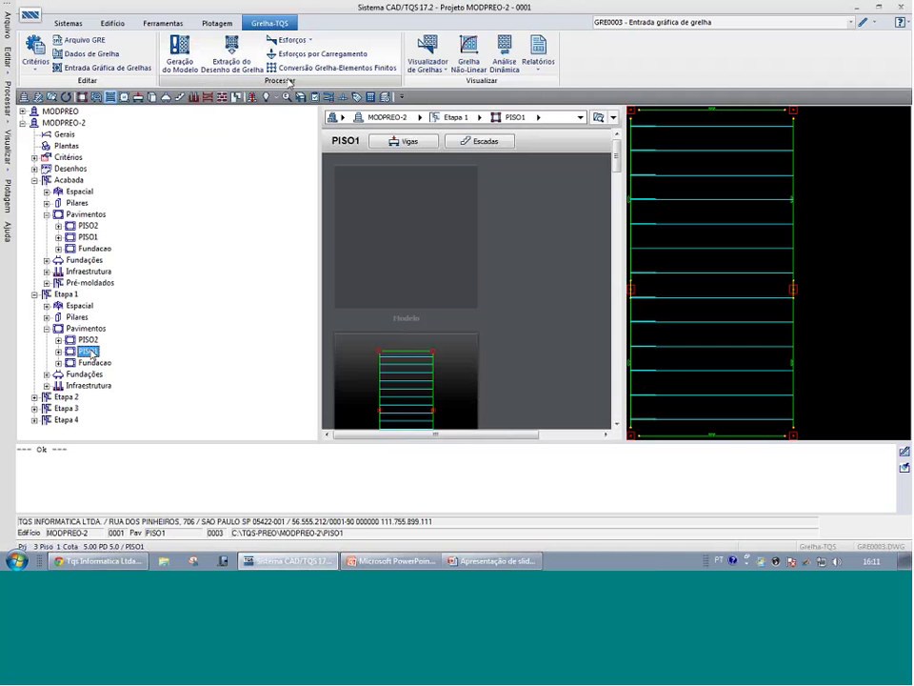
pyautogui.click(444, 73)
pyautogui.click(444, 83)
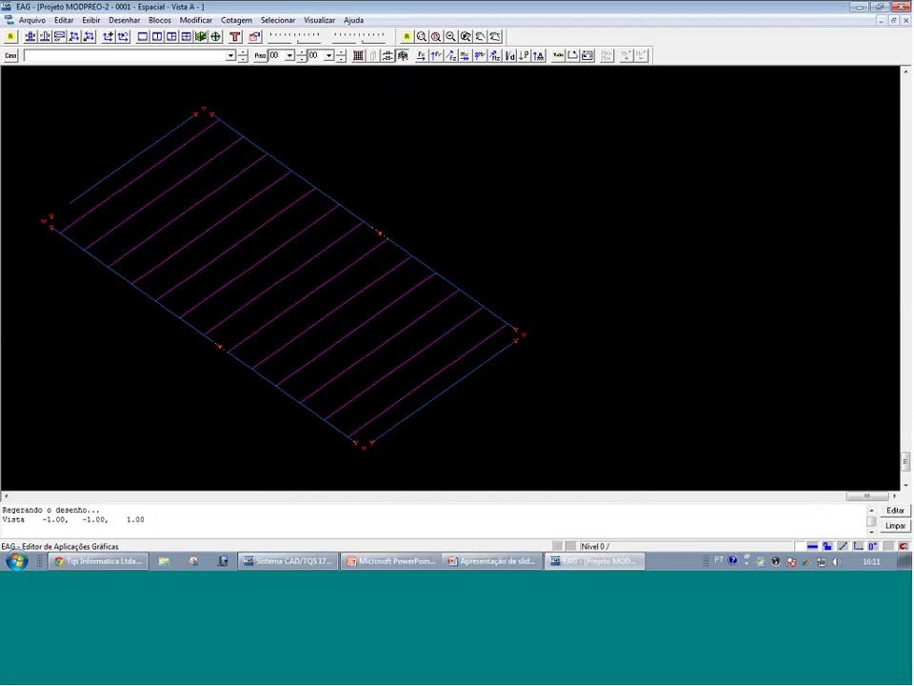
# Shrink the Etapa 1 grid viewer window to about half the screen width, leaving room for a second viewer
pyautogui.click(880, 7)
pyautogui.moveTo(525, 93); pyautogui.dragTo(456, 22)
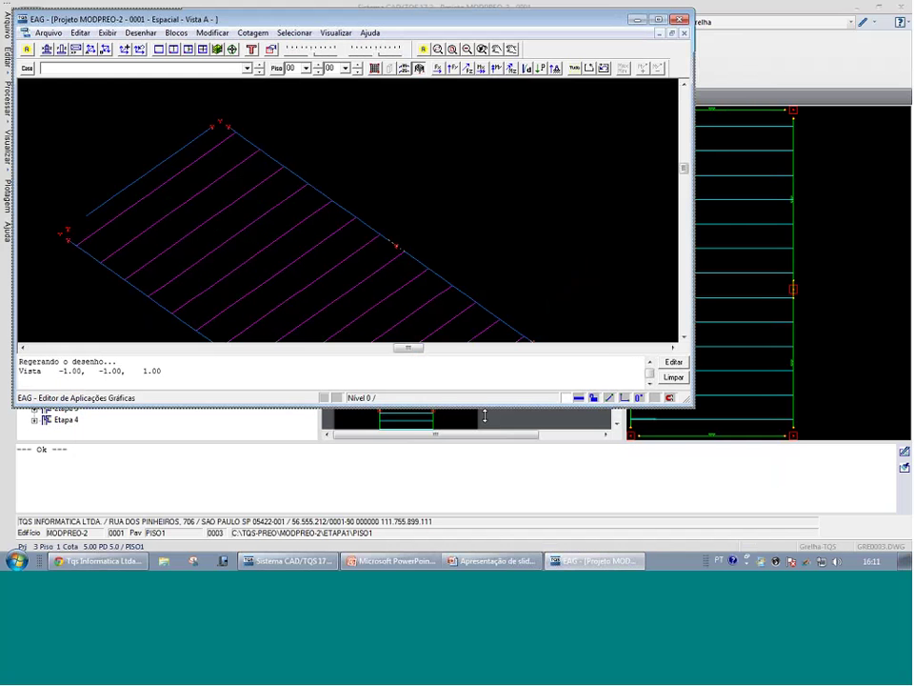
pyautogui.moveTo(484, 416); pyautogui.dragTo(469, 533)
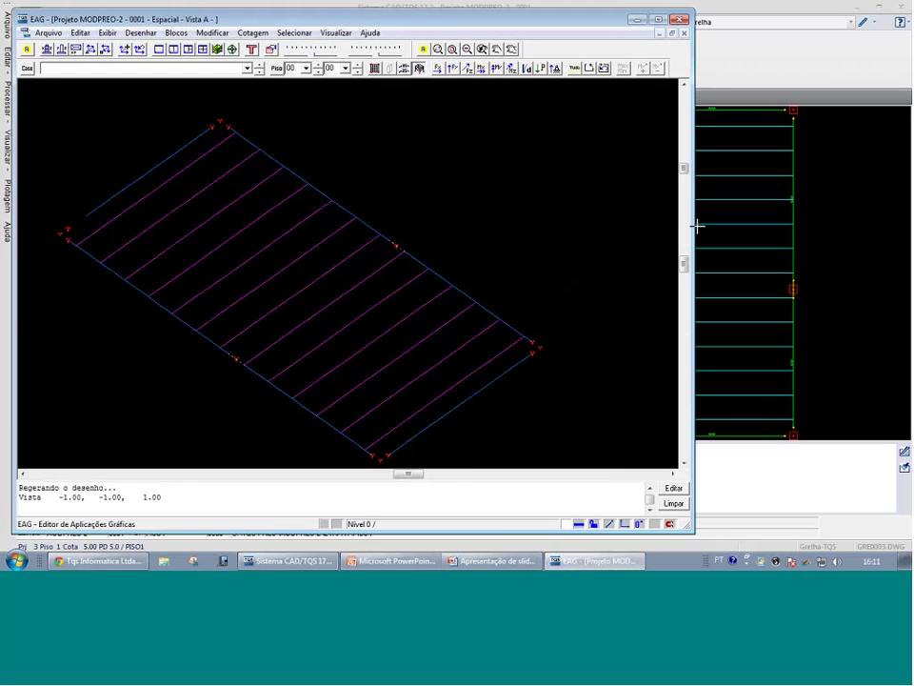
pyautogui.moveTo(695, 225); pyautogui.dragTo(431, 229)
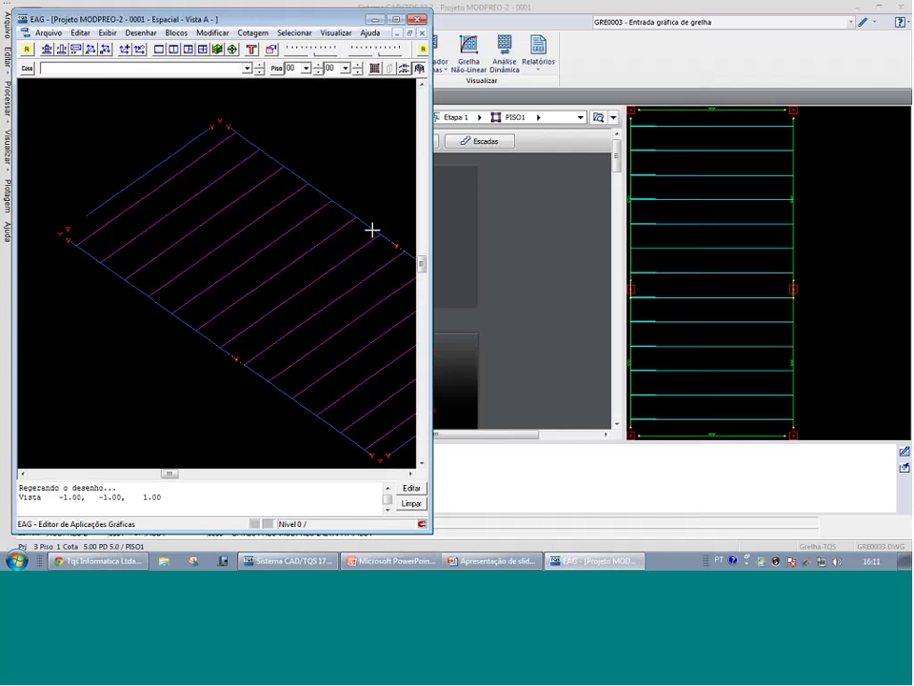
pyautogui.moveTo(224, 20); pyautogui.dragTo(313, 26)
pyautogui.moveTo(668, 36); pyautogui.dragTo(698, 29)
# Open the grid viewer for floor PISO1 of the Acabada stage
pyautogui.click(94, 239)
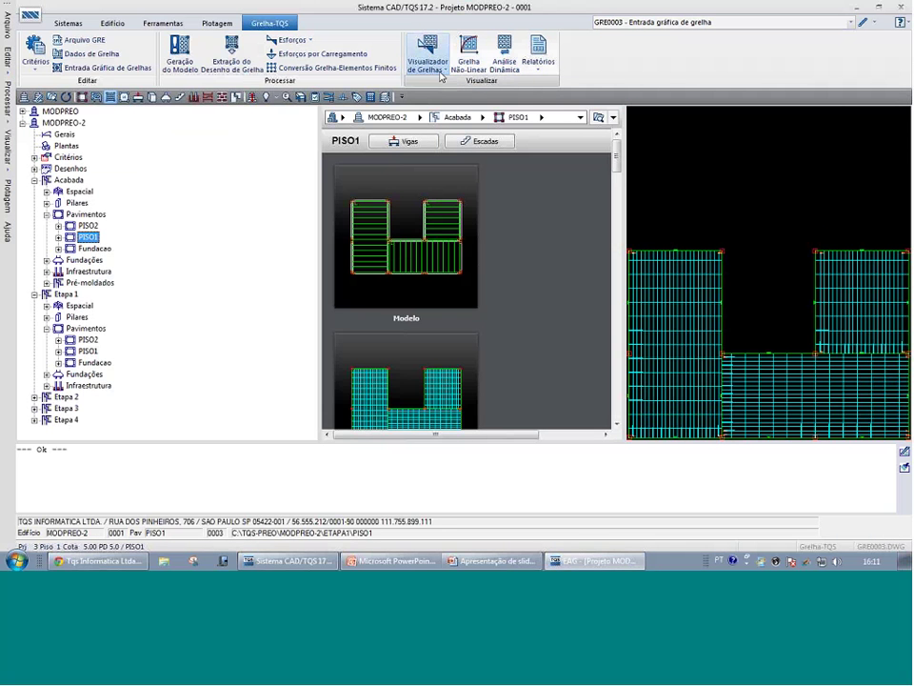
pyautogui.click(428, 66)
pyautogui.click(443, 92)
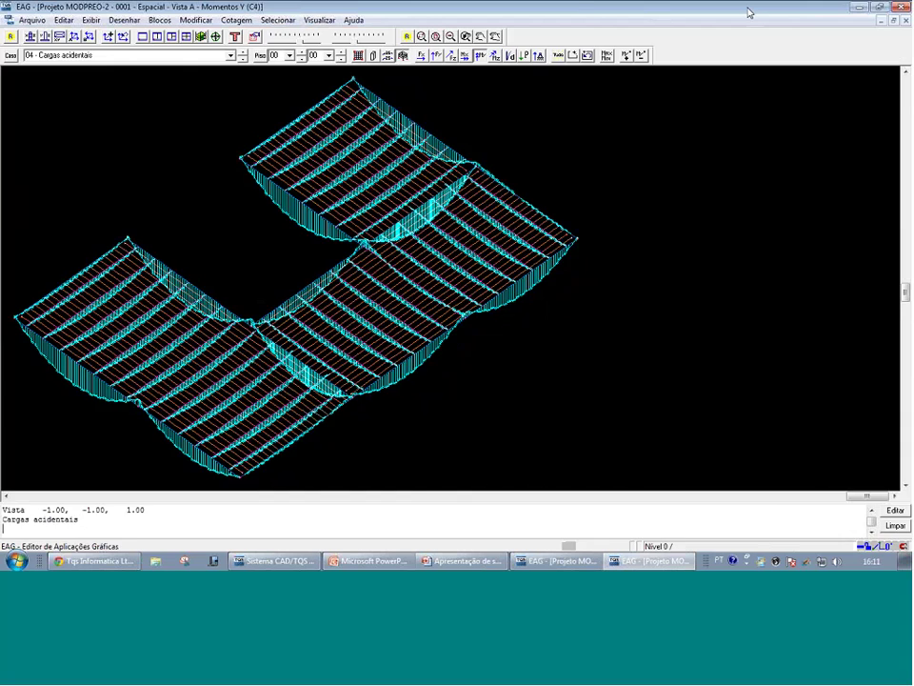
# Resize the Acabada grid viewer to half the screen and arrange it side by side with the Etapa 1 viewer
pyautogui.doubleClick(748, 11)
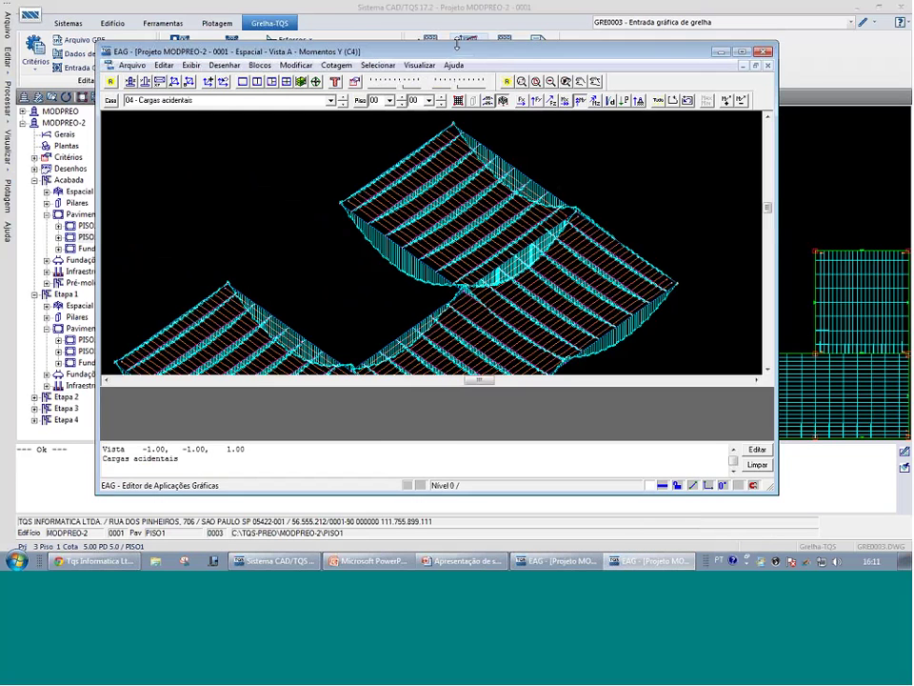
pyautogui.moveTo(381, 106); pyautogui.dragTo(289, 16)
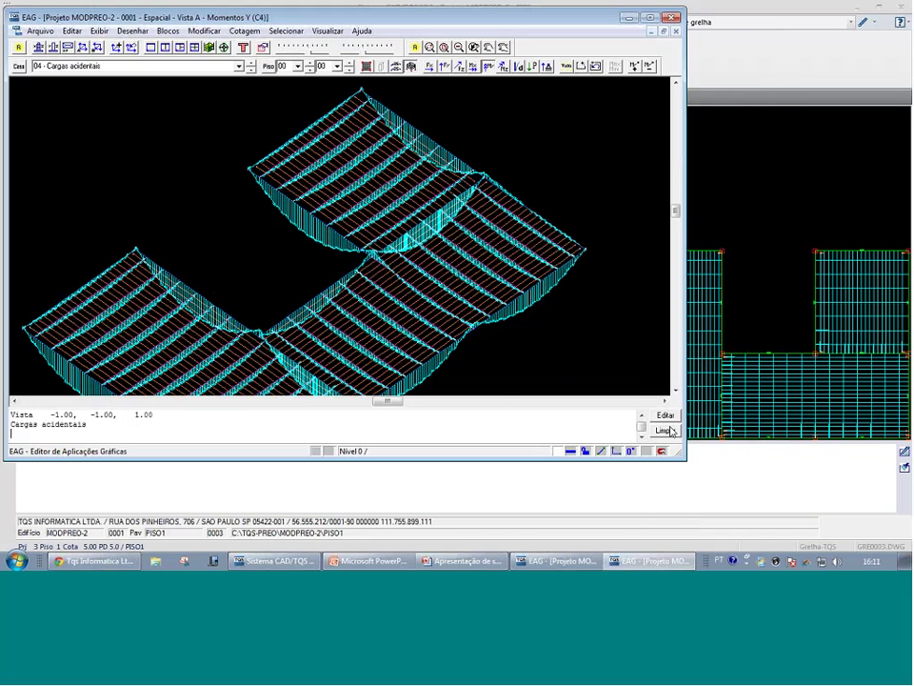
pyautogui.moveTo(684, 459); pyautogui.dragTo(423, 539)
pyautogui.moveTo(570, 562)
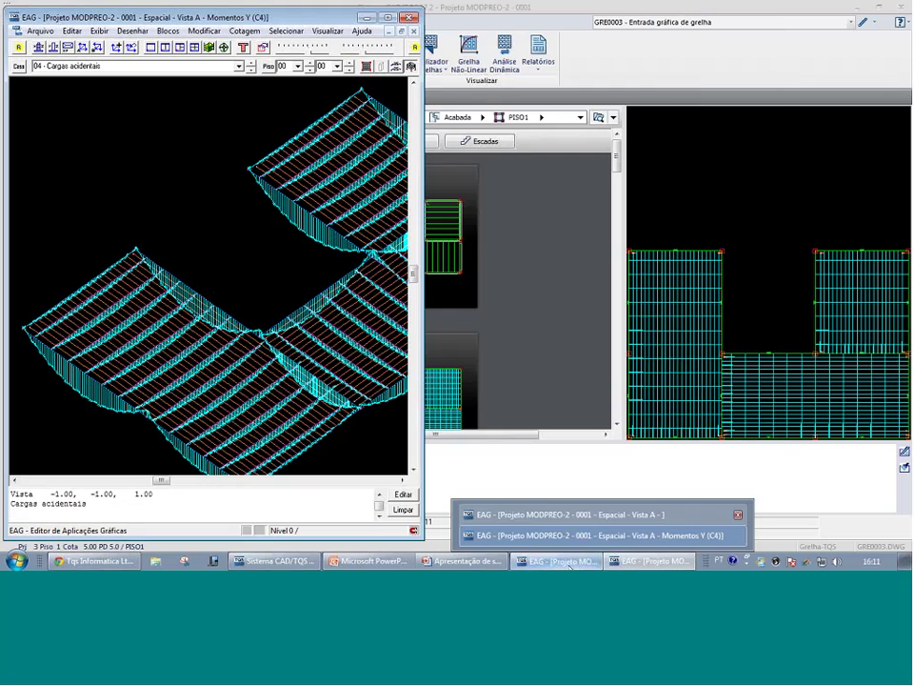
pyautogui.click(571, 514)
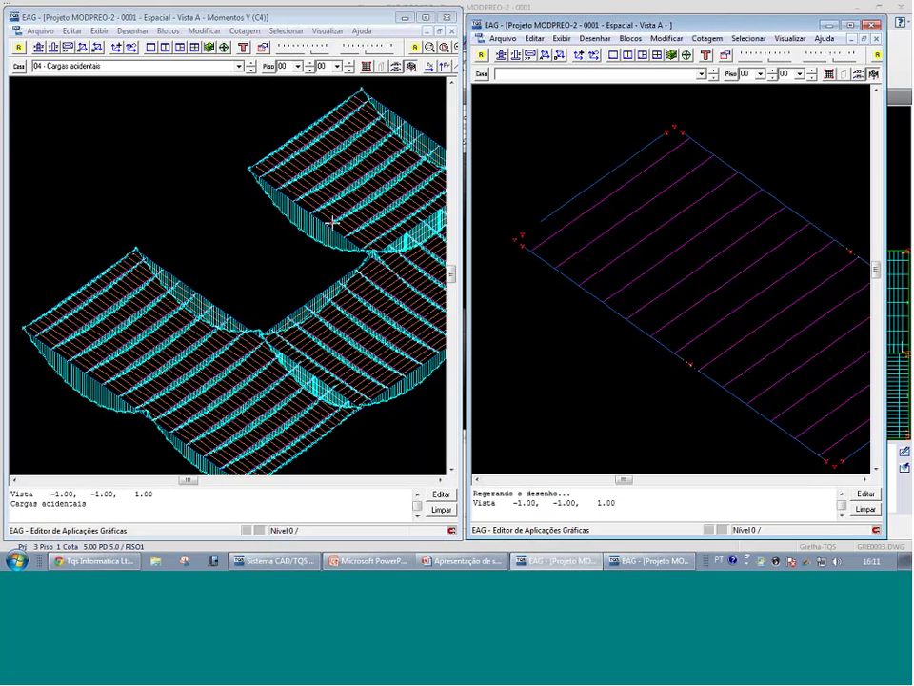
# Set the results shown in the Acabada grid viewer to Nenhum, leaving only the grid bars
pyautogui.click(326, 30)
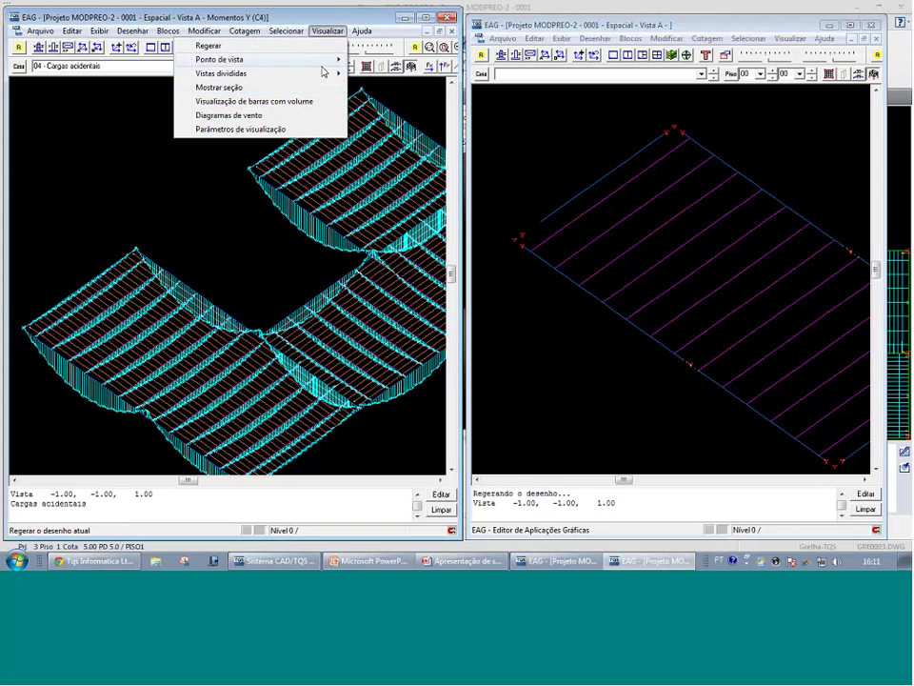
pyautogui.moveTo(286, 30)
pyautogui.click(243, 86)
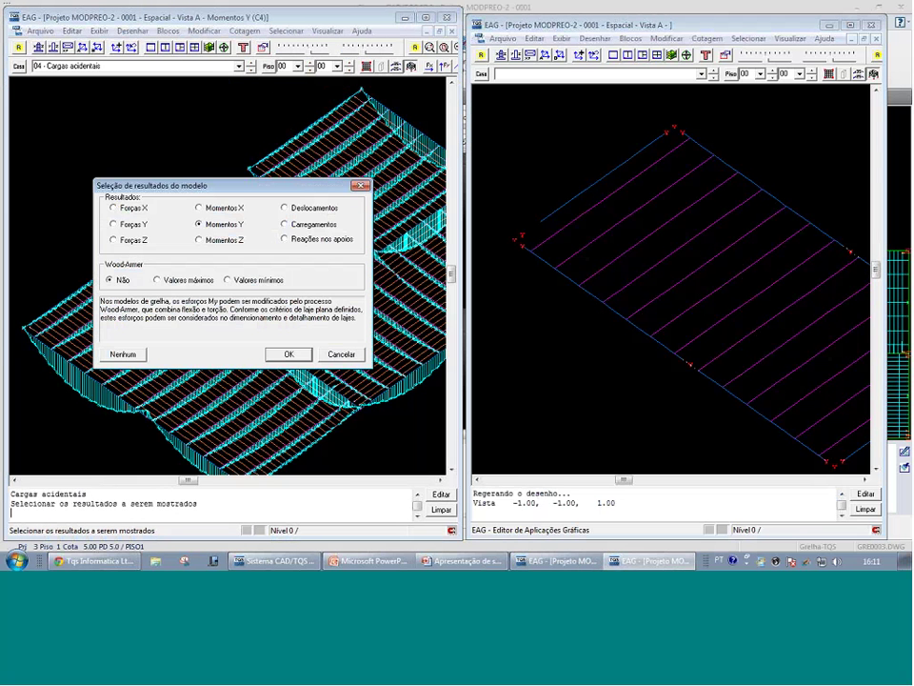
pyautogui.click(291, 351)
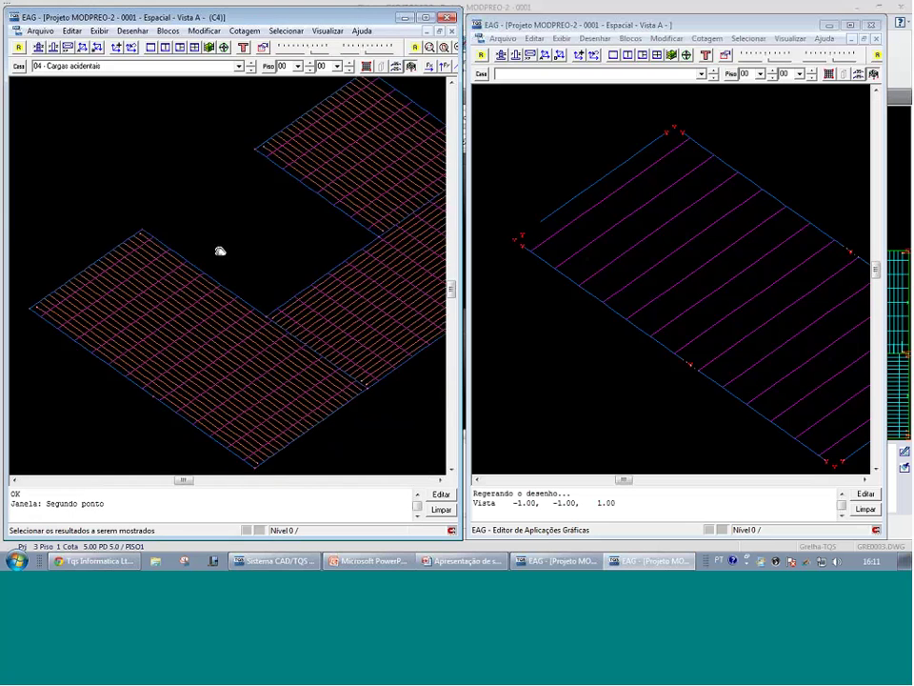
# Frame the matching floor bay in both viewers and compare the Acabada grid with the Etapa 1 grid
pyautogui.moveTo(220, 251); pyautogui.dragTo(240, 218, button='middle')
pyautogui.scroll(4, 173, 349)
pyautogui.scroll(-2, 175, 345)
pyautogui.scroll(-2, 526, 304)
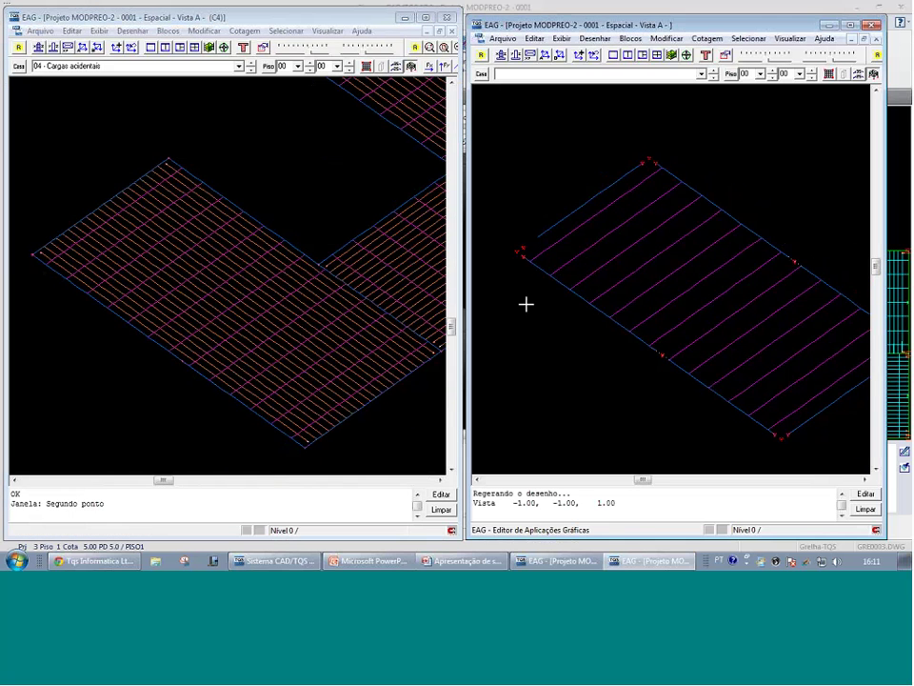
pyautogui.scroll(-1, 526, 301)
pyautogui.click(351, 272)
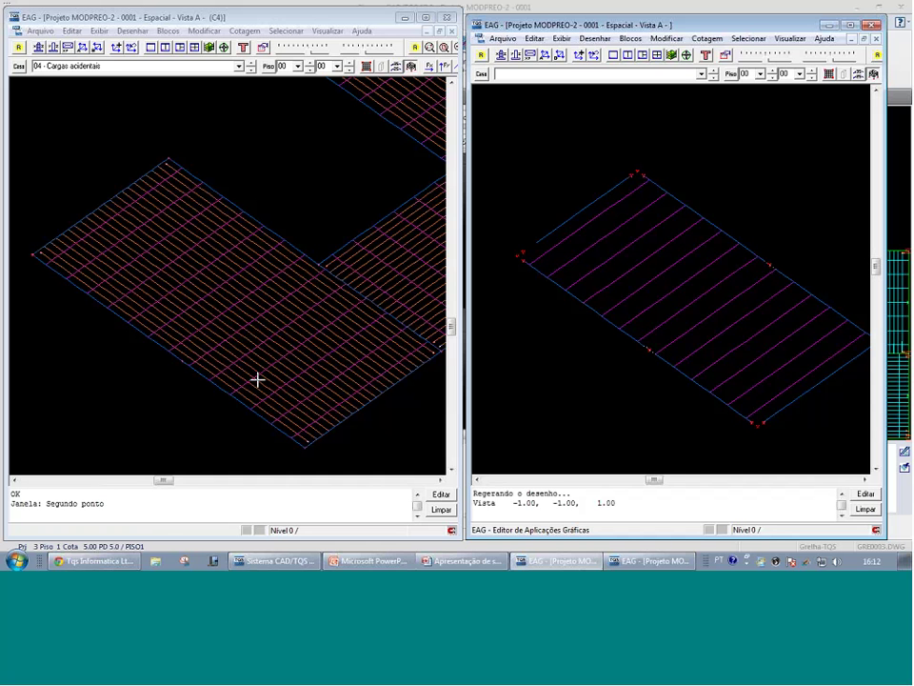
# Query the section of a slab bar near the lower edge beam in the Acabada grid and read its height H
pyautogui.scroll(5, 222, 357)
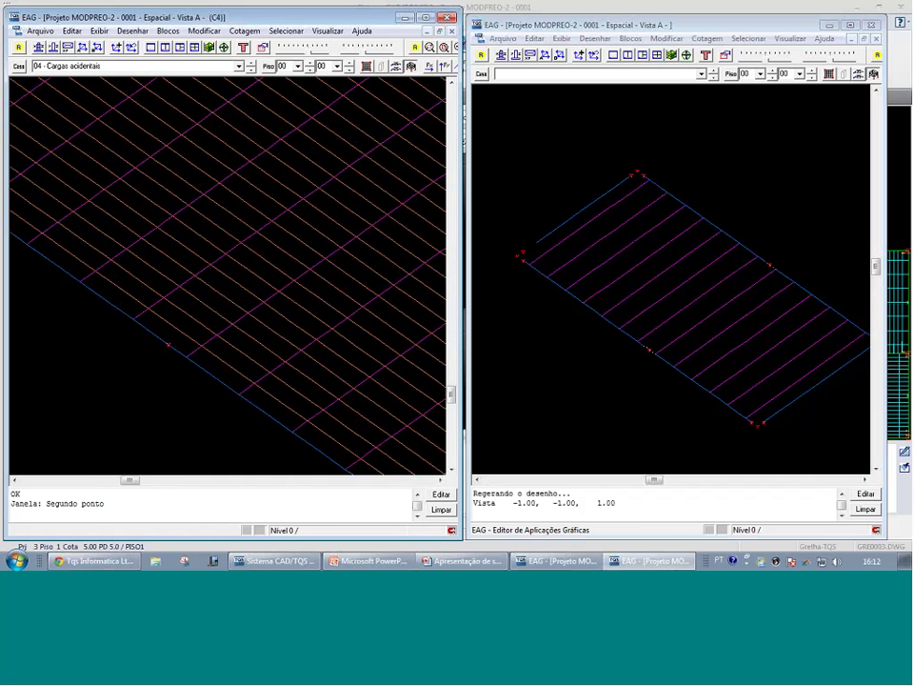
pyautogui.scroll(1, 223, 357)
pyautogui.click(244, 48)
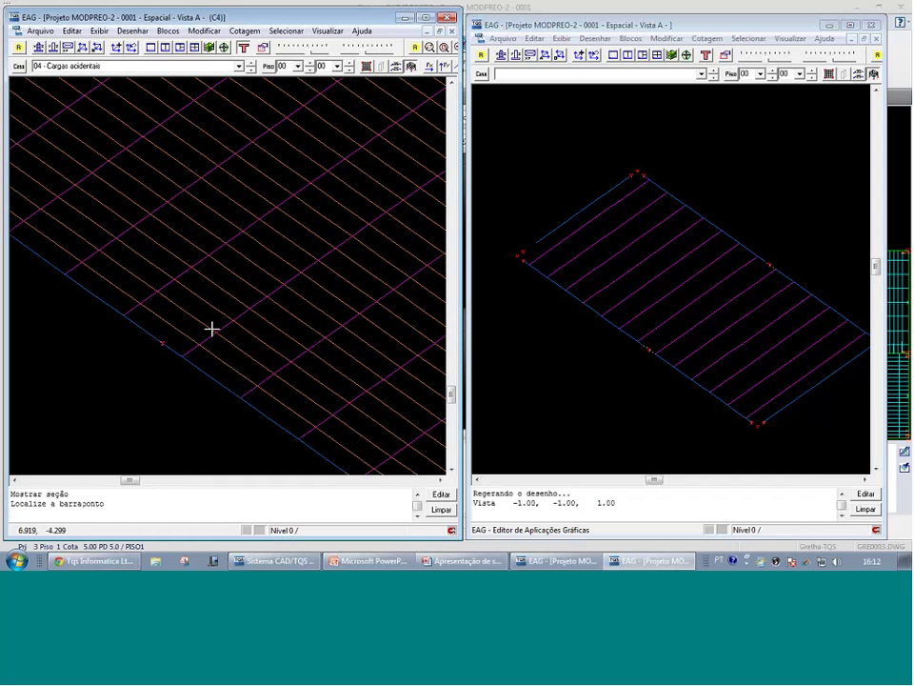
pyautogui.click(214, 355)
pyautogui.click(418, 494)
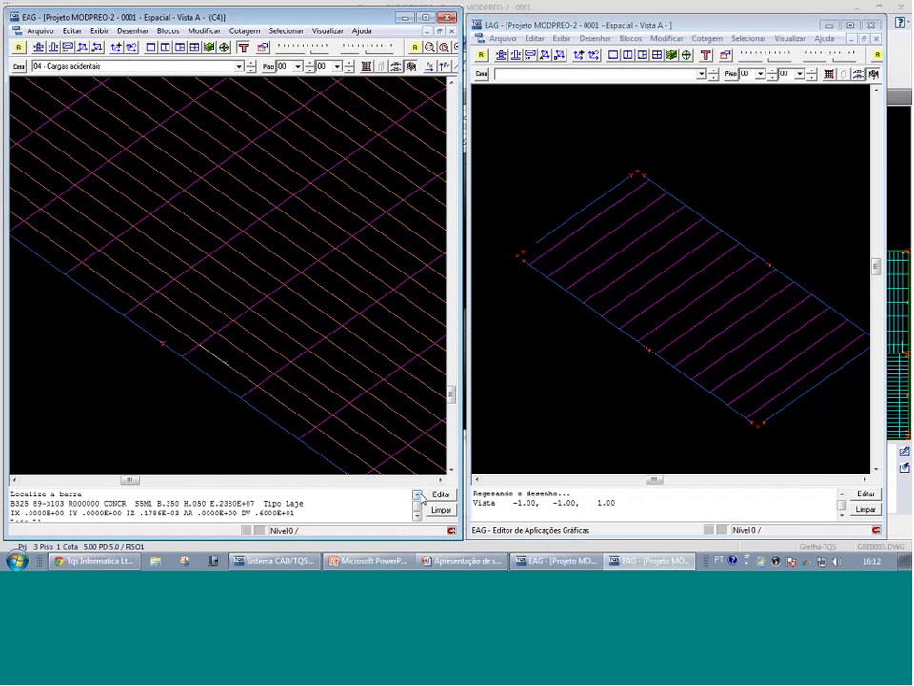
pyautogui.doubleClick(199, 503)
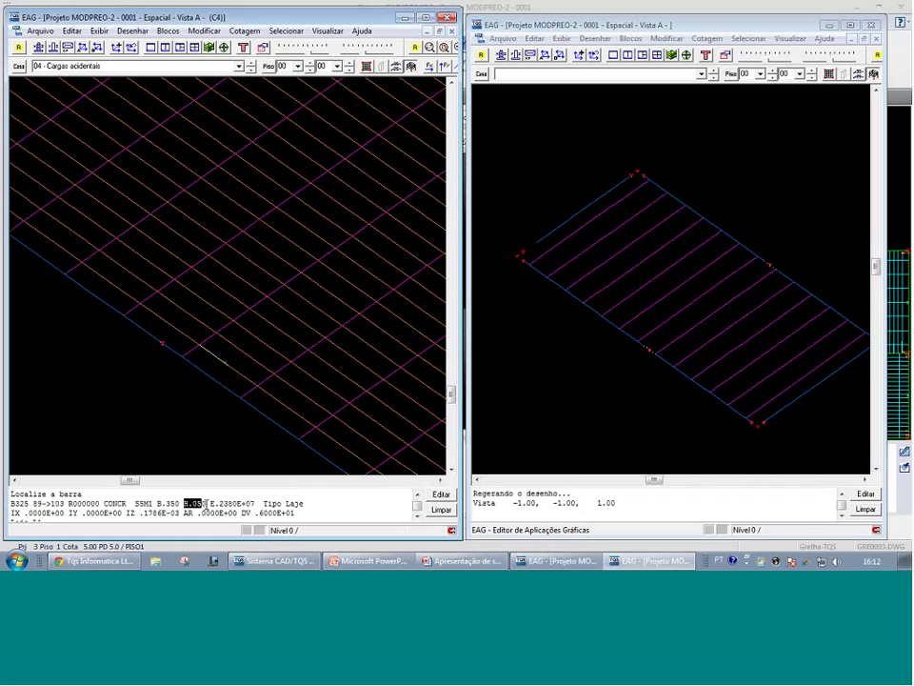
pyautogui.moveTo(205, 503); pyautogui.dragTo(209, 502)
# Close the Acabada grid viewer, maximize the Etapa 1 viewer and fit its grid to the window
pyautogui.moveTo(284, 17); pyautogui.dragTo(227, 35)
pyautogui.click(416, 50)
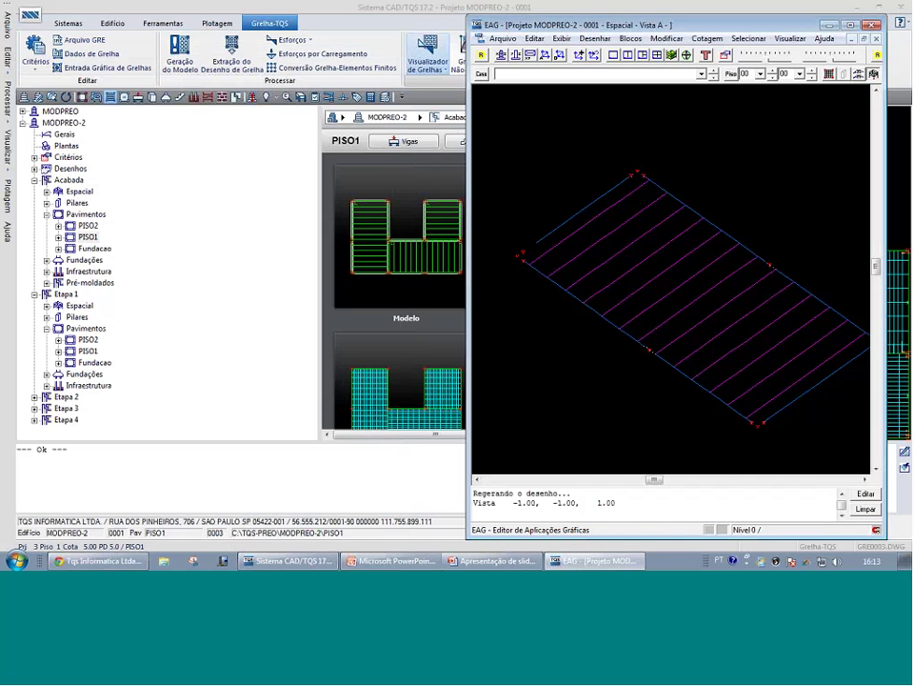
pyautogui.click(849, 24)
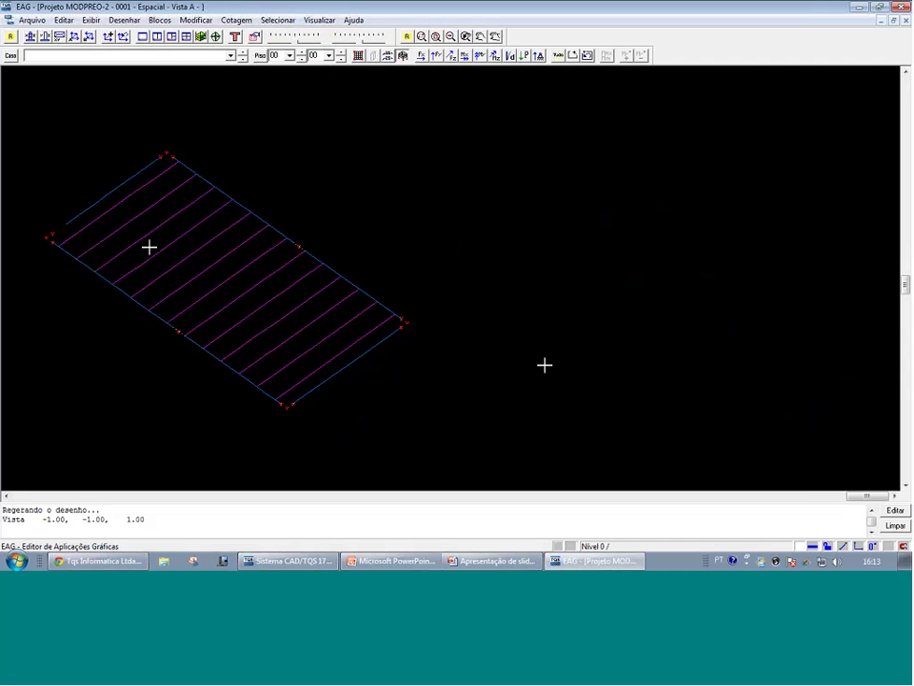
pyautogui.hotkey('shift', 'F8')
pyautogui.scroll(-1, 366, 270)
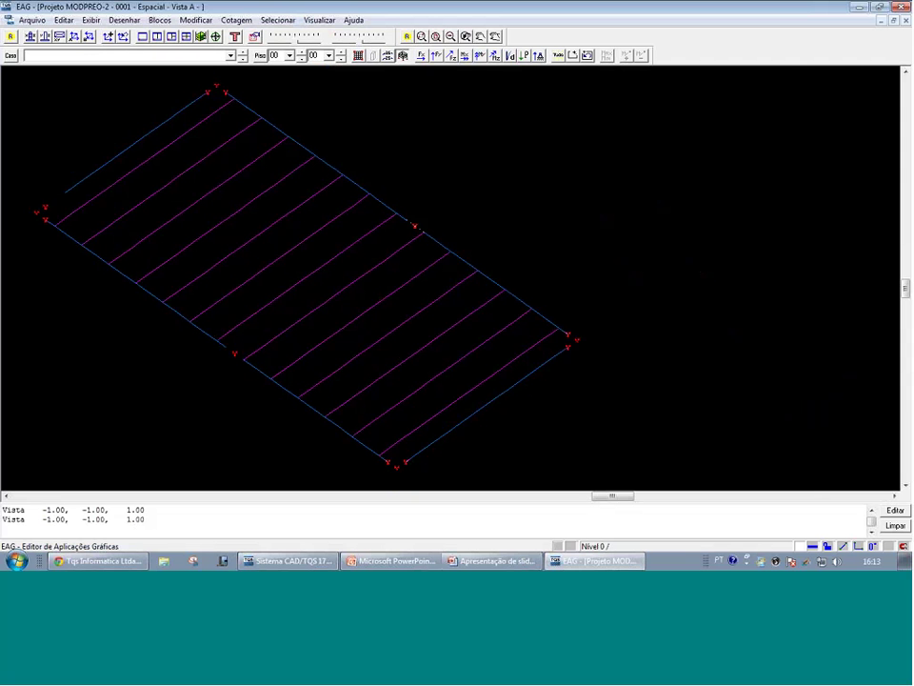
# Display the Y moment diagrams of the Etapa 1 grid for case 02 - Peso Próprio - Articulado, with smaller value labels
pyautogui.click(134, 55)
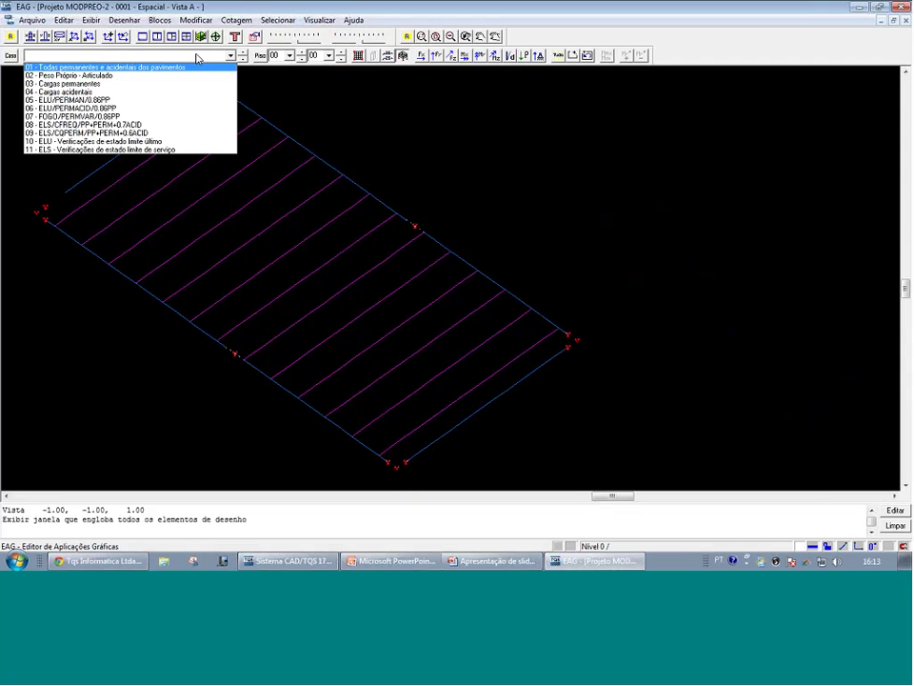
pyautogui.click(130, 75)
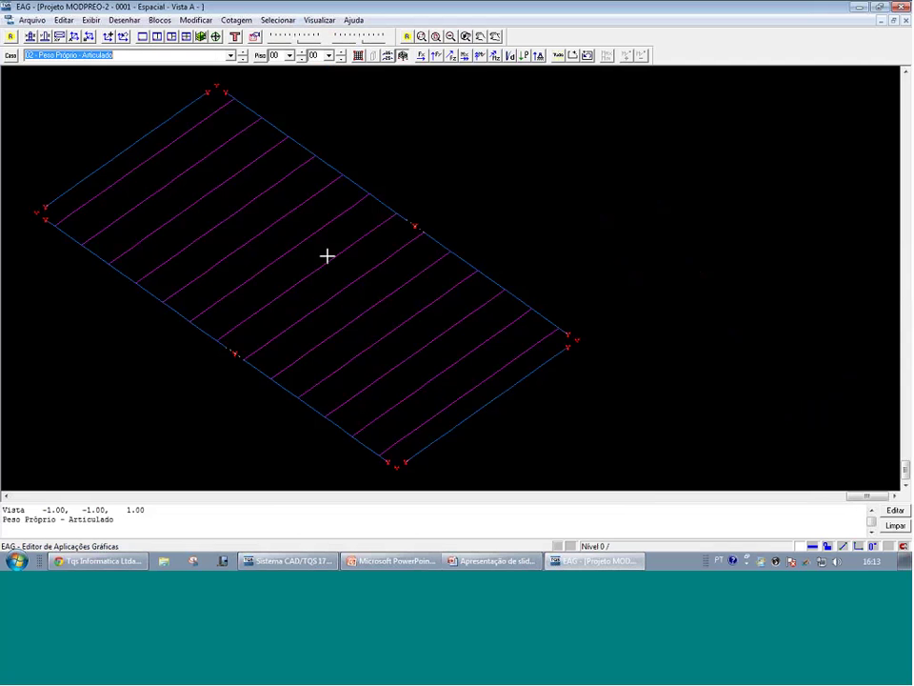
pyautogui.click(479, 55)
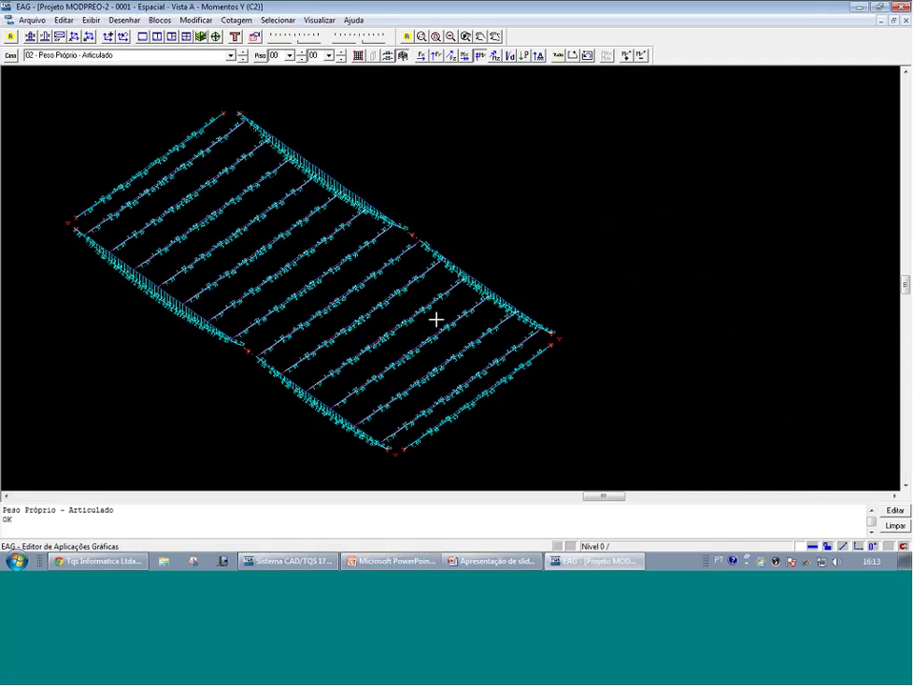
pyautogui.click(352, 43)
# Examine the self-weight Y moments at the mid-length supports and corner beam ends of the Etapa 1 grid
pyautogui.press('F8')
pyautogui.click(439, 261)
pyautogui.click(385, 214)
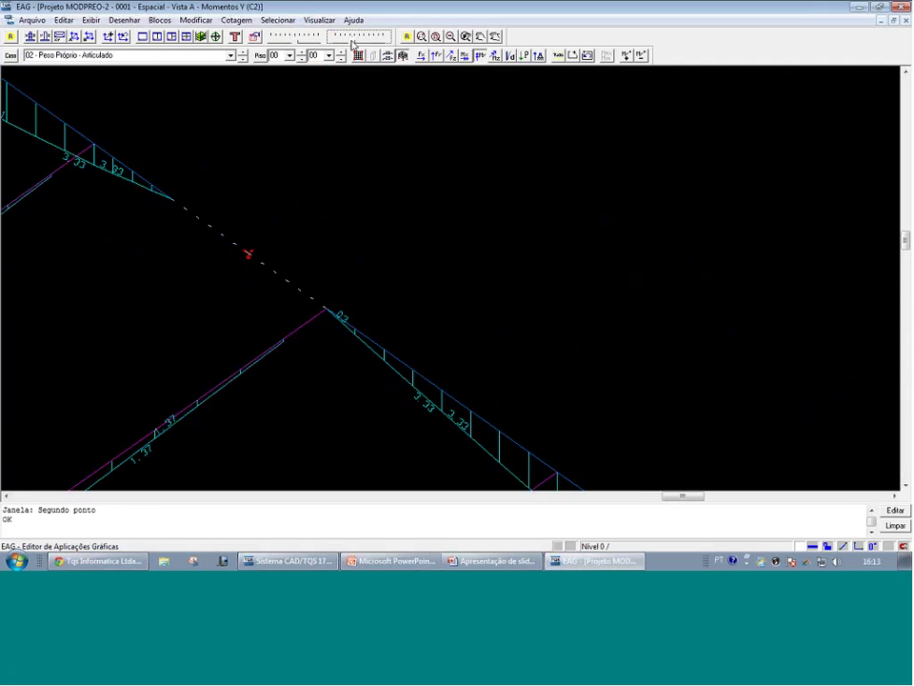
pyautogui.hotkey('shift', 'F8')
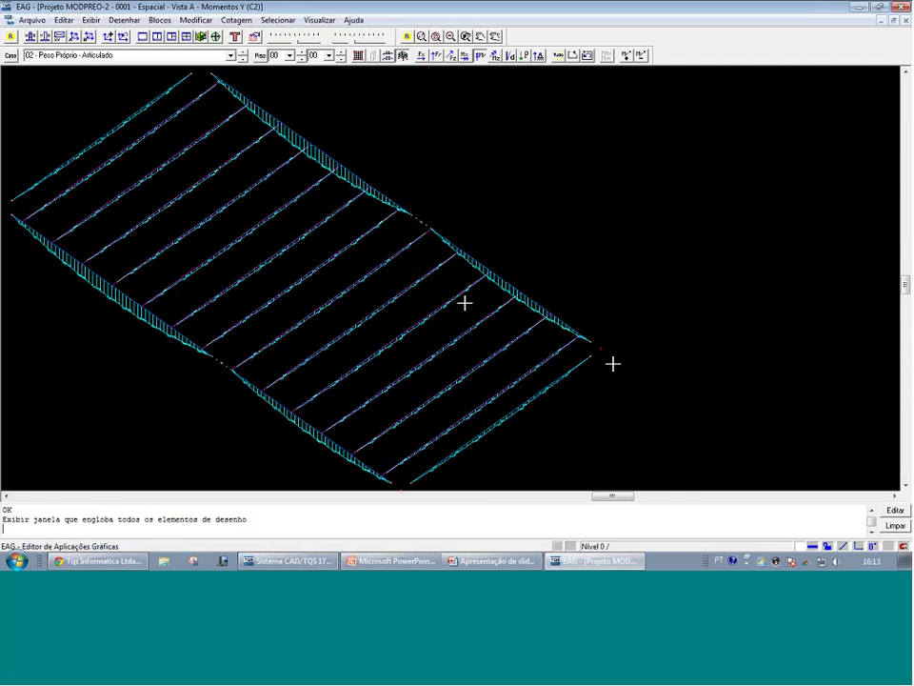
pyautogui.press('F8')
pyautogui.click(613, 363)
pyautogui.click(428, 300)
pyautogui.hotkey('shift', 'F8')
pyautogui.press('F8')
pyautogui.click(159, 330)
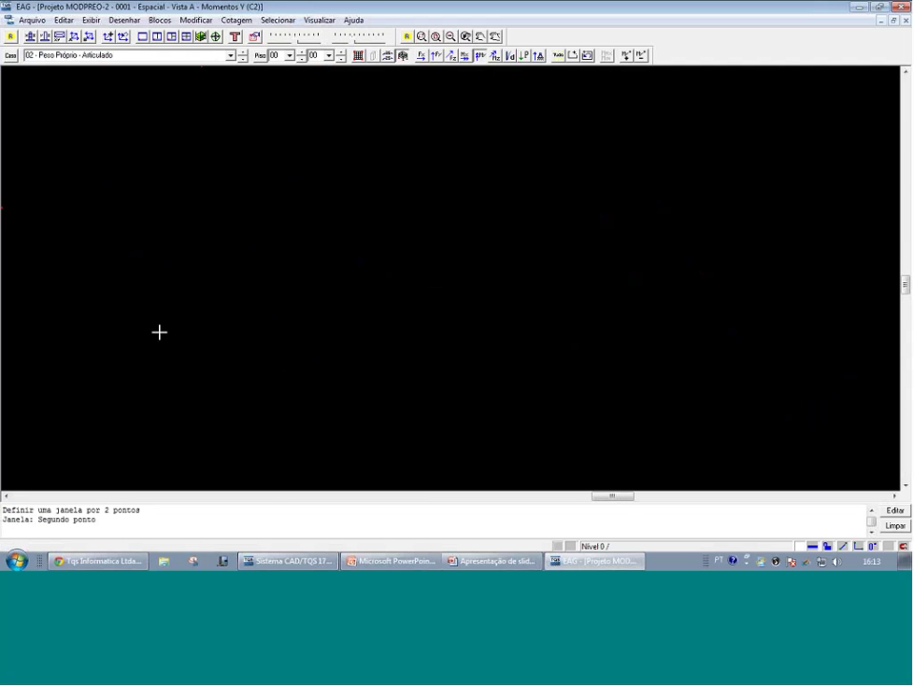
pyautogui.hotkey('shift', 'F8')
pyautogui.press('F8')
pyautogui.click(225, 94)
pyautogui.click(182, 67)
pyautogui.hotkey('shift', 'F8')
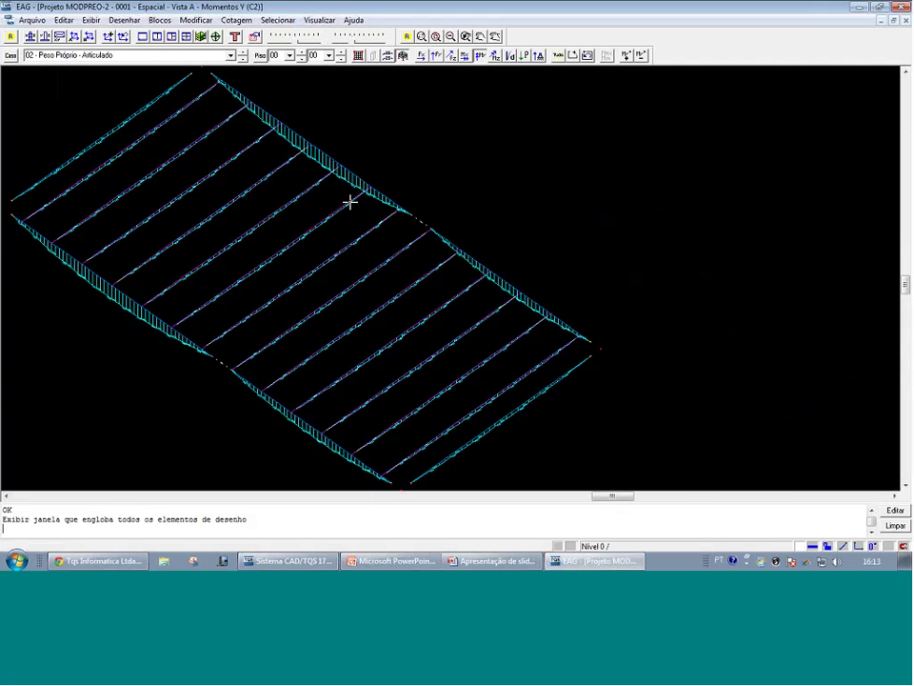
pyautogui.press('F8')
pyautogui.click(461, 255)
pyautogui.click(357, 176)
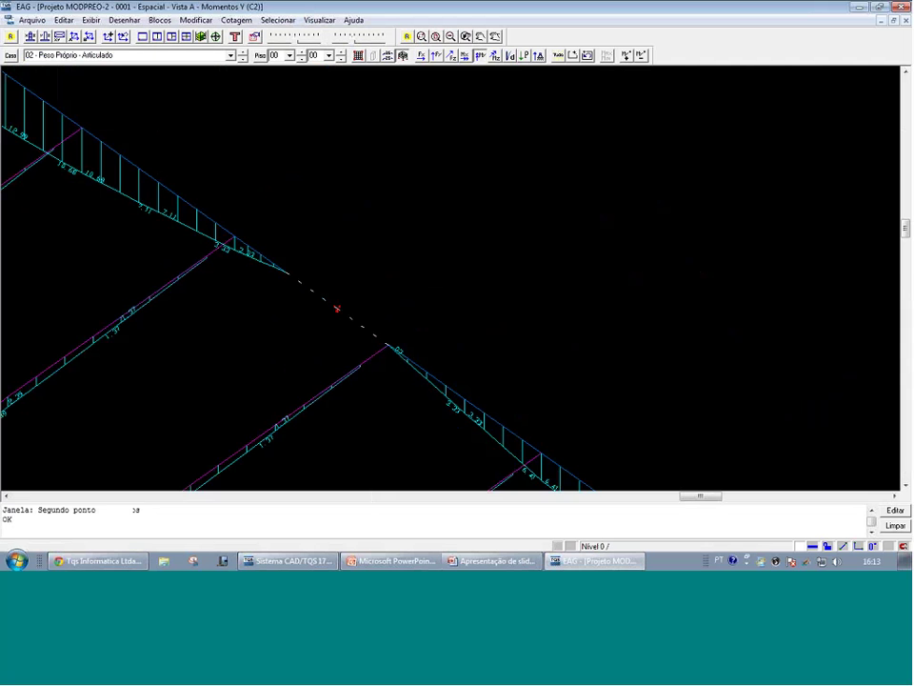
pyautogui.hotkey('shift', 'F8')
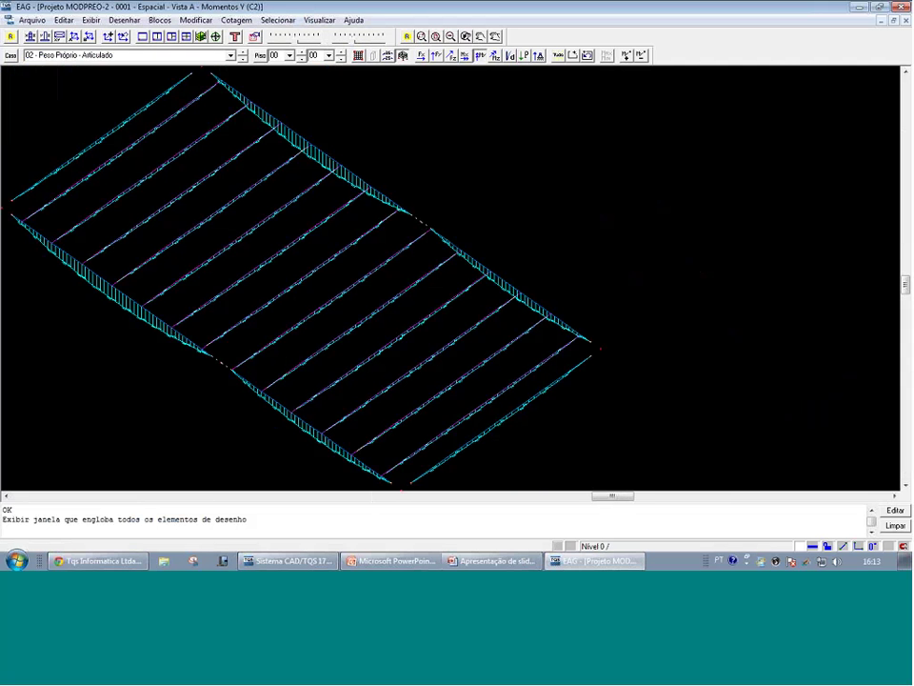
# View the Etapa 1 Y moments for case 03 - Cargas permanentes and for case 04 - Cargas acidentais
pyautogui.click(230, 55)
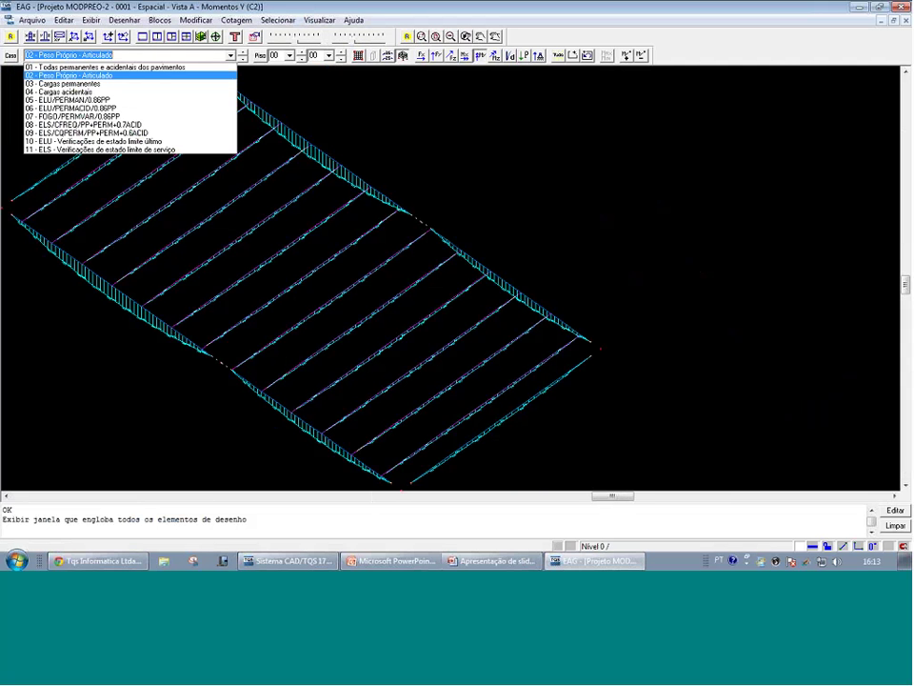
pyautogui.click(114, 84)
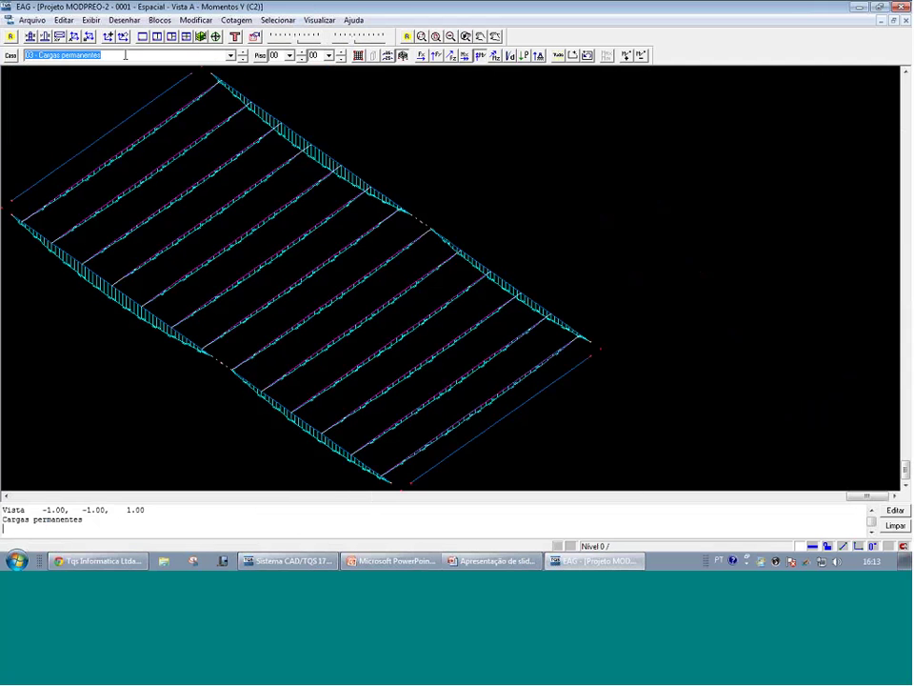
pyautogui.scroll(-1, 125, 55)
# Switch the Etapa 1 Y moments to case 05 - ELU/PERMAN/0.86PP and review the self-weight factor in its name
pyautogui.click(231, 55)
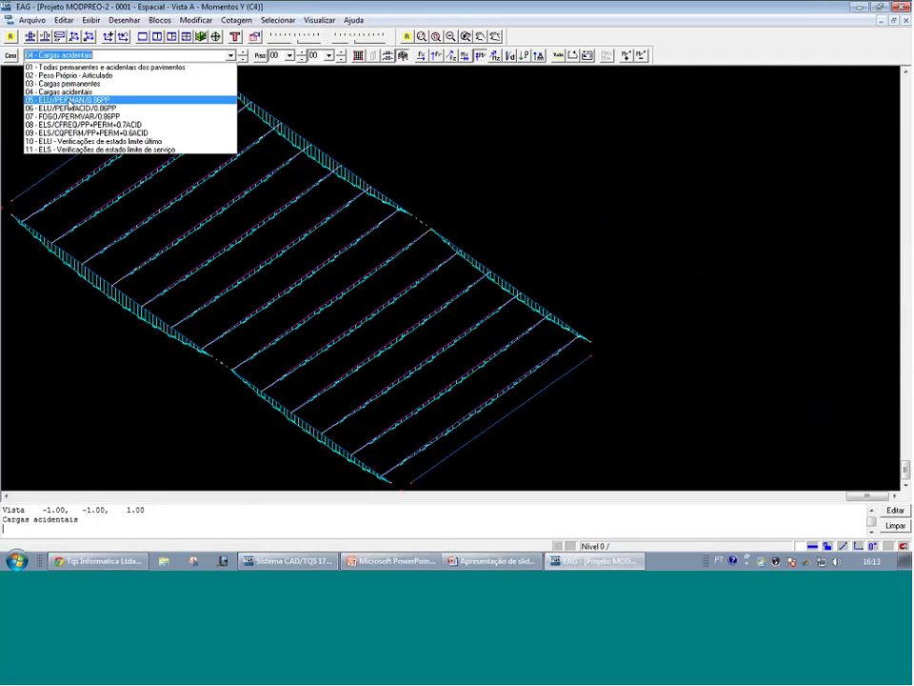
pyautogui.click(68, 100)
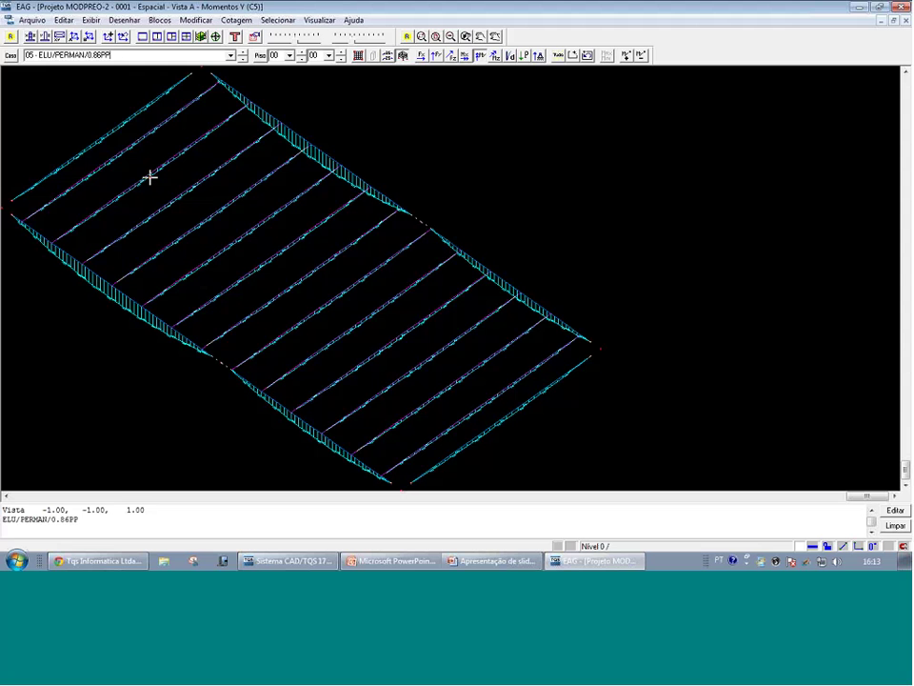
pyautogui.click(174, 54)
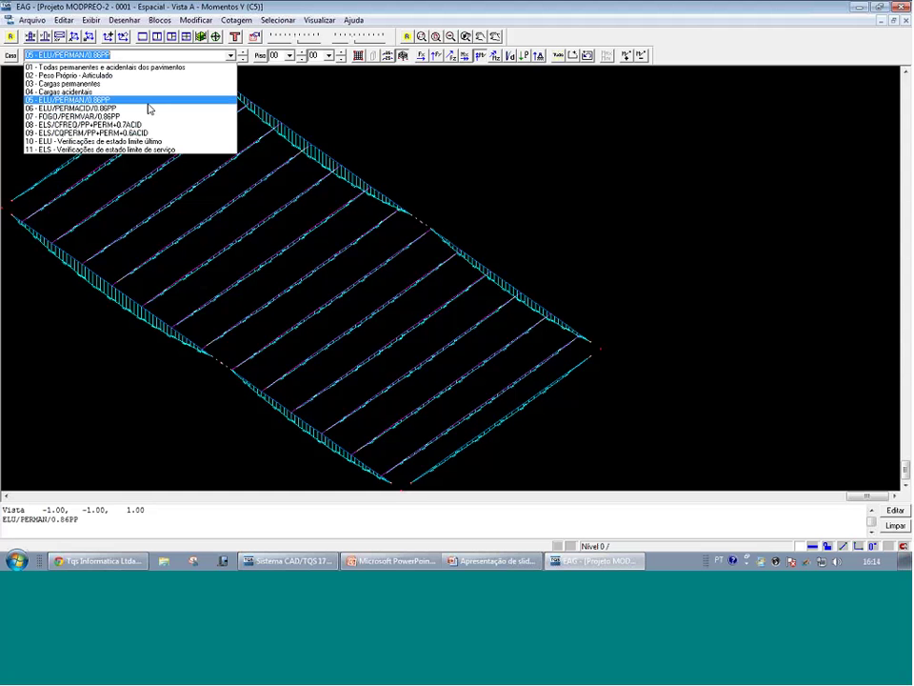
pyautogui.click(149, 109)
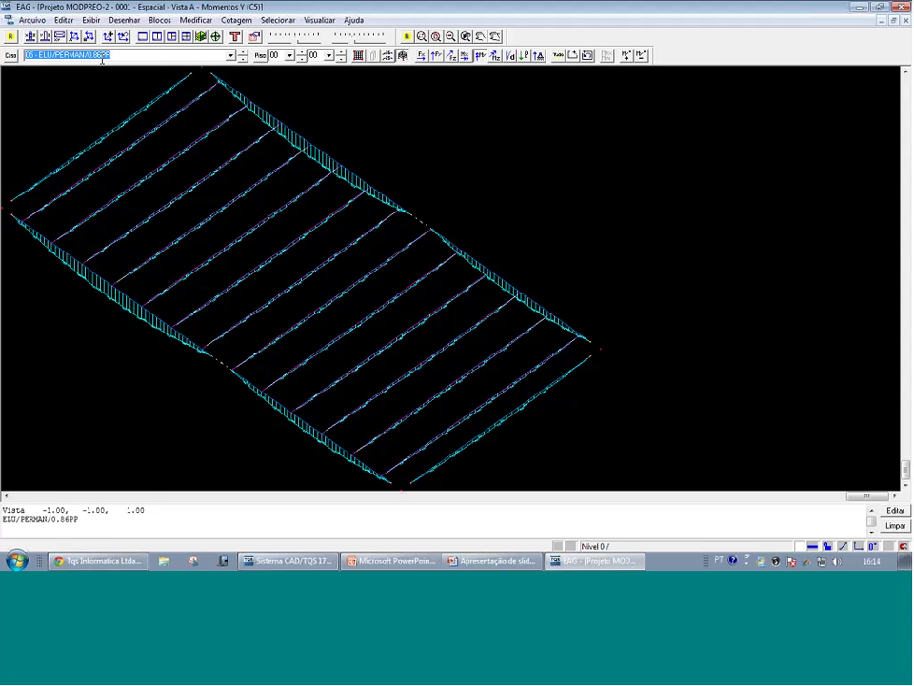
pyautogui.moveTo(100, 55); pyautogui.dragTo(88, 55)
pyautogui.click(315, 110)
pyautogui.click(636, 166)
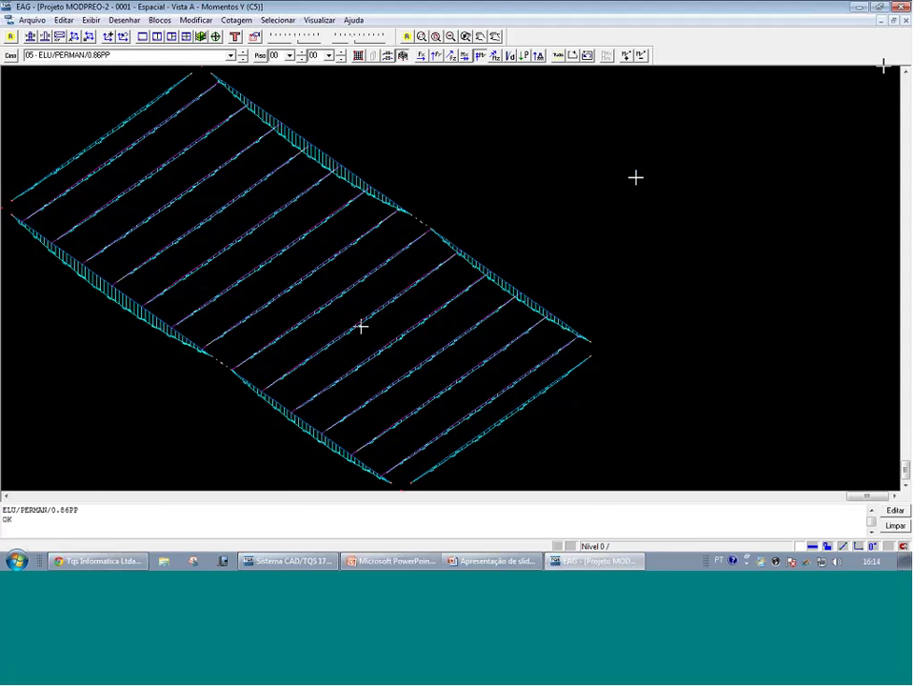
# Close the Etapa 1 viewer and open the grid viewer for floor PISO1 of Etapa 2
pyautogui.click(901, 9)
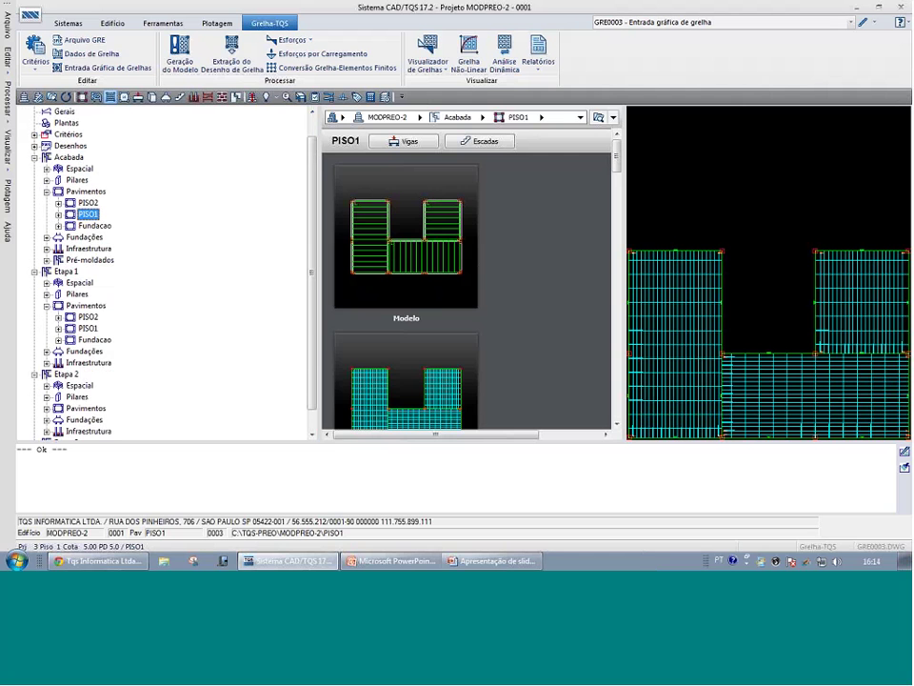
pyautogui.click(47, 409)
pyautogui.click(90, 420)
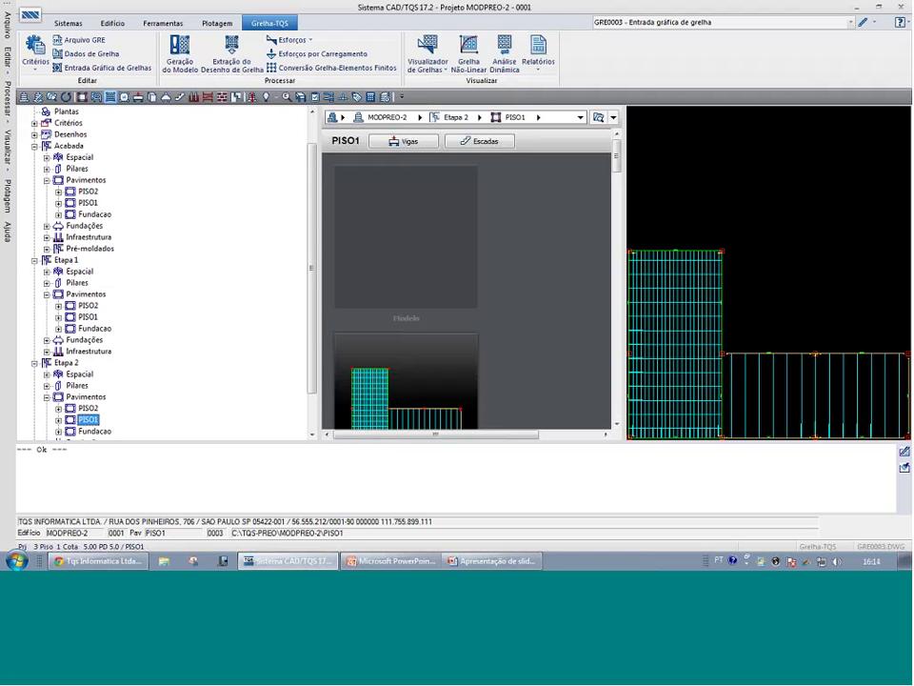
pyautogui.click(412, 72)
pyautogui.click(450, 87)
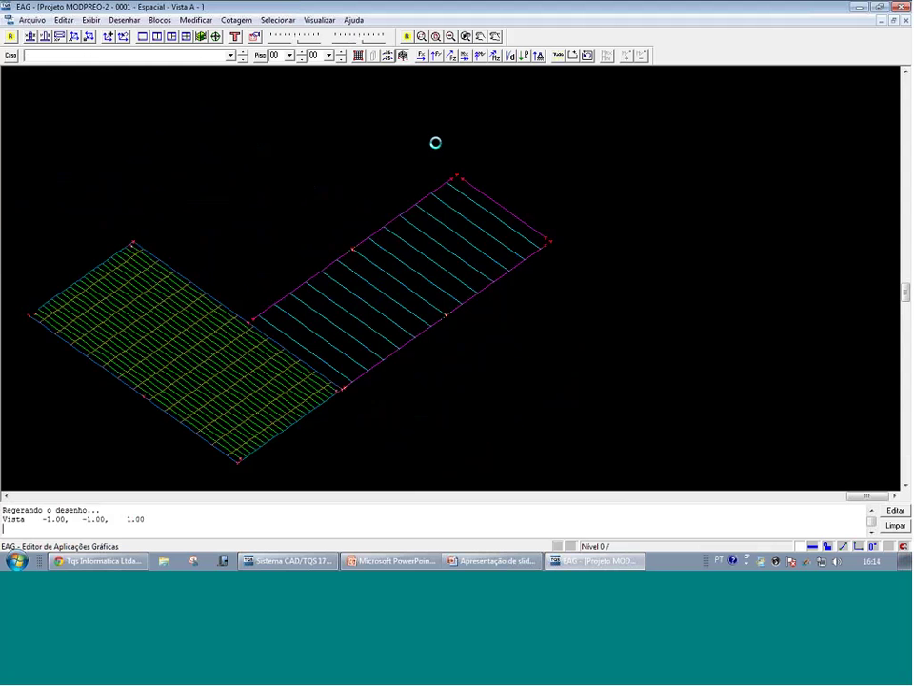
# Display the Y moment diagrams of the Etapa 2 grid for load case 02 - Peso Próprio - Articulado
pyautogui.scroll(5, 261, 325)
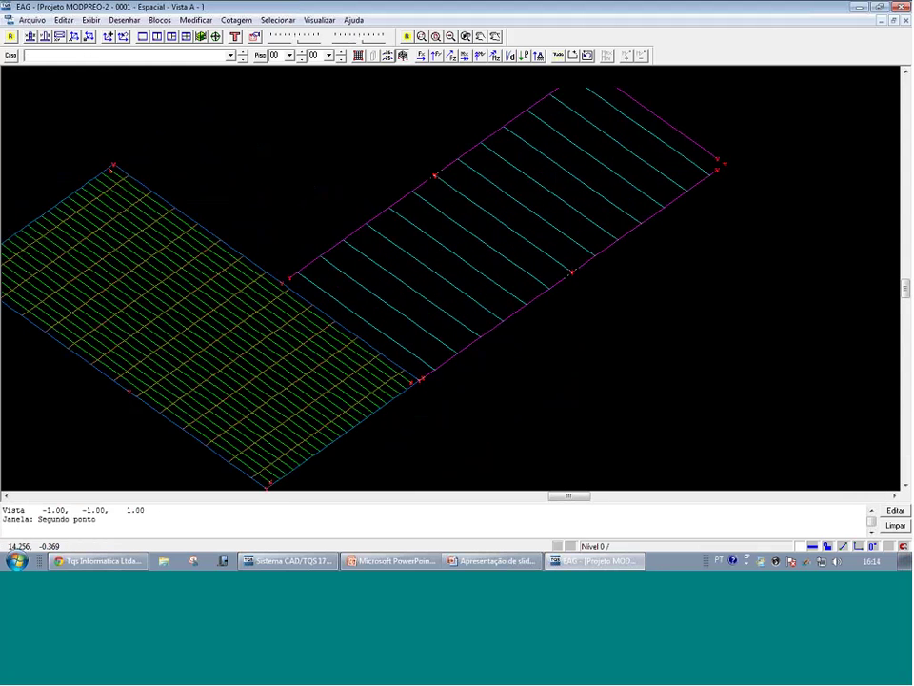
pyautogui.scroll(-2, 262, 325)
pyautogui.moveTo(279, 319); pyautogui.dragTo(293, 307, button='middle')
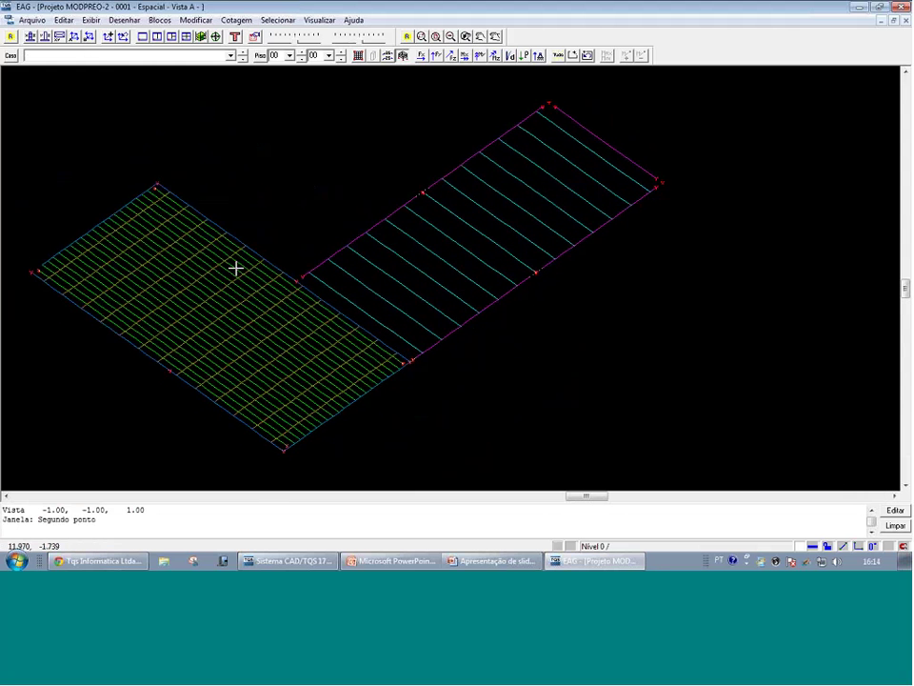
pyautogui.scroll(1, 65, 226)
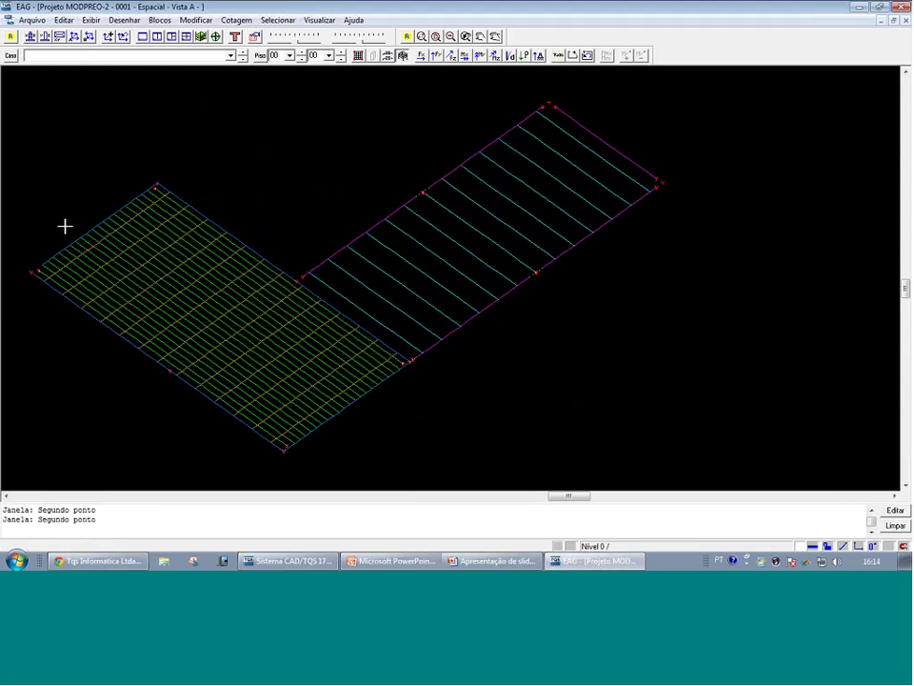
pyautogui.moveTo(254, 327)
pyautogui.moveTo(114, 219)
pyautogui.click(129, 56)
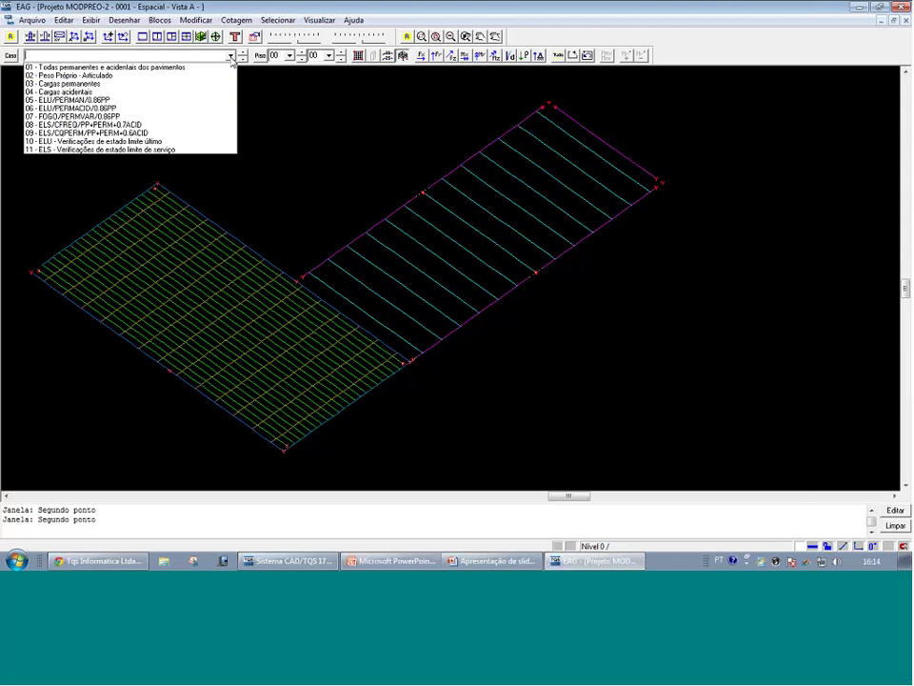
pyautogui.click(173, 76)
pyautogui.click(482, 56)
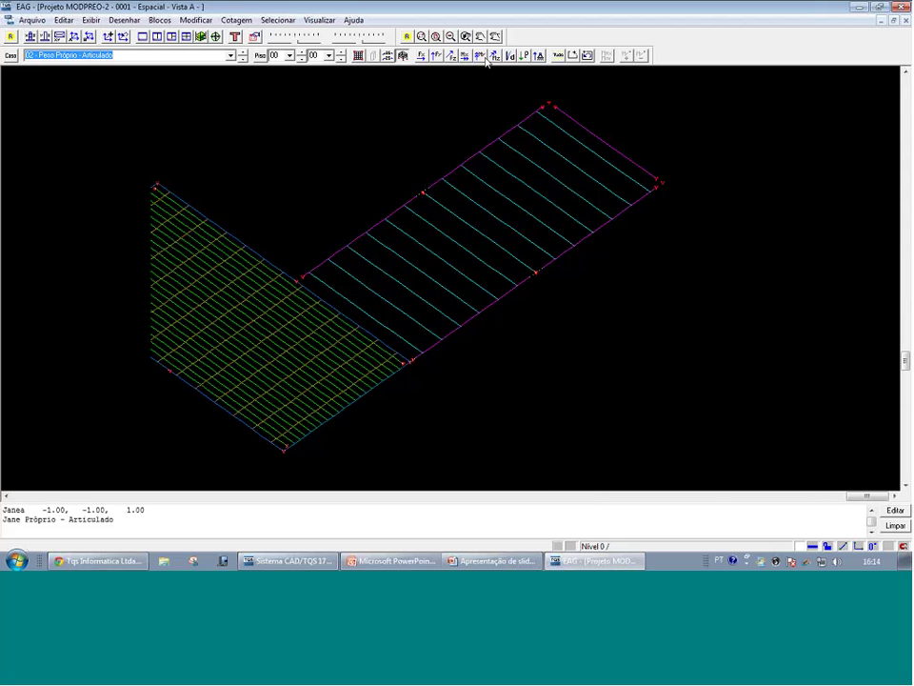
# Examine the self-weight Y moments at the beam supports and outer corner of the Etapa 2 grid
pyautogui.click(355, 320)
pyautogui.click(268, 256)
pyautogui.hotkey('shift', 'F8')
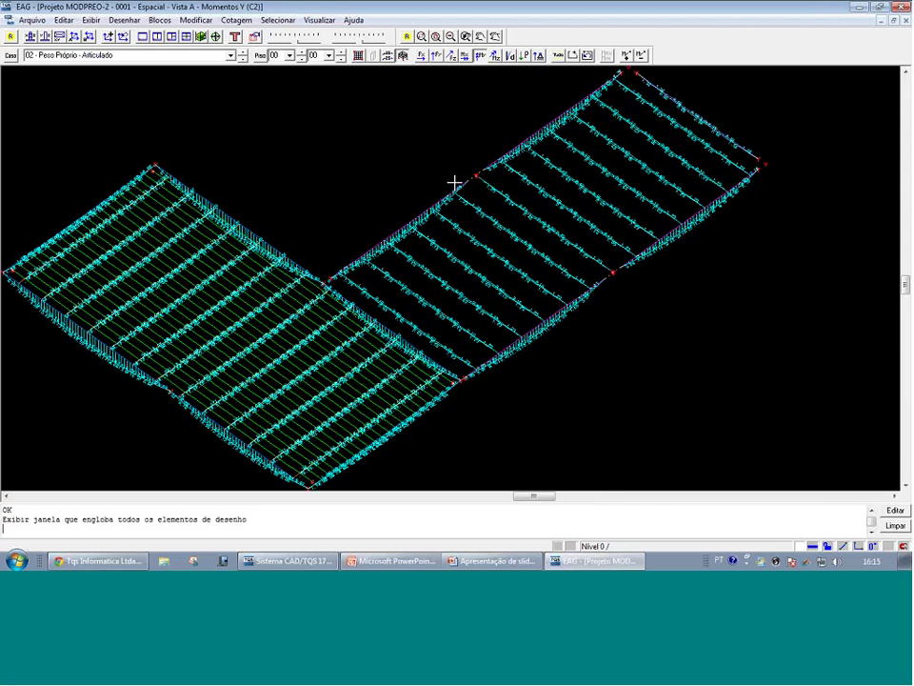
pyautogui.press('F8')
pyautogui.click(573, 213)
pyautogui.click(425, 144)
pyautogui.hotkey('shift', 'F8')
pyautogui.press('F8')
pyautogui.click(775, 173)
pyautogui.click(714, 143)
pyautogui.hotkey('shift', 'F8')
# Select case 05 - ELU/PERMAN/0.86PP for the Etapa 2 grid and inspect the Y moments at the new bay's intermediate support
pyautogui.click(176, 54)
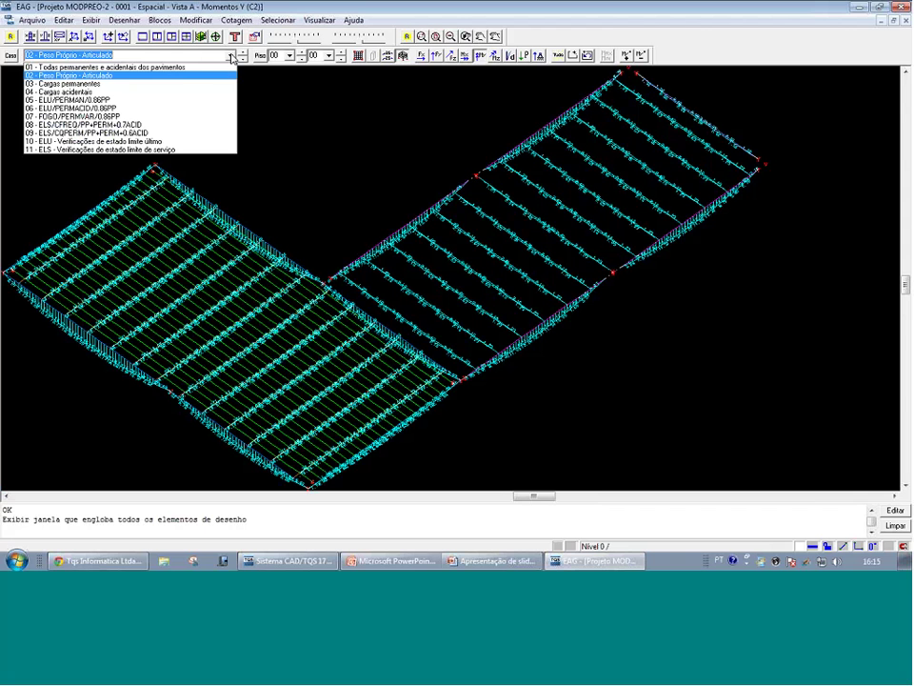
pyautogui.click(118, 100)
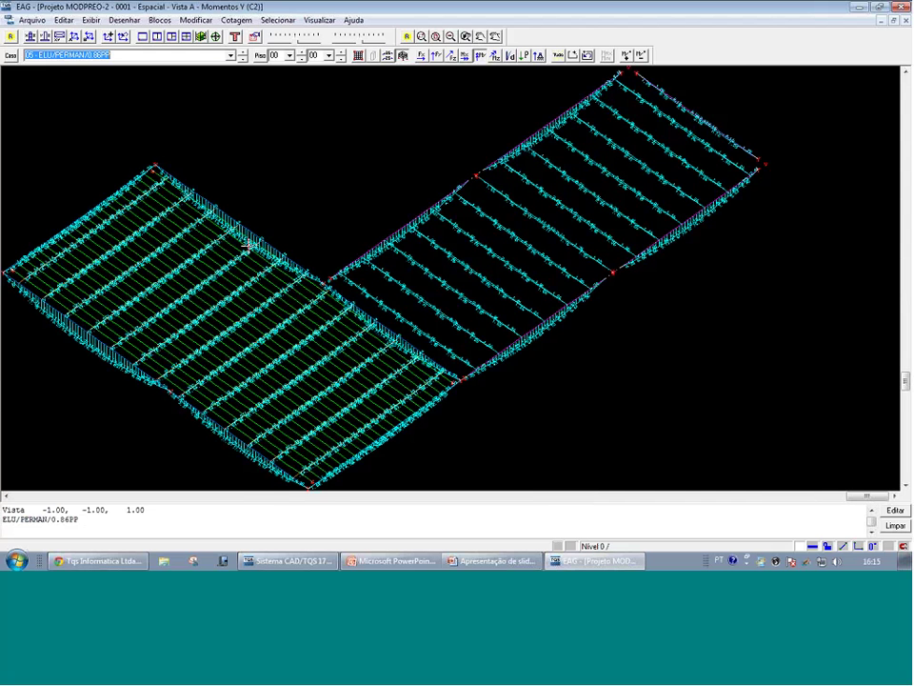
pyautogui.click(614, 318)
pyautogui.click(495, 217)
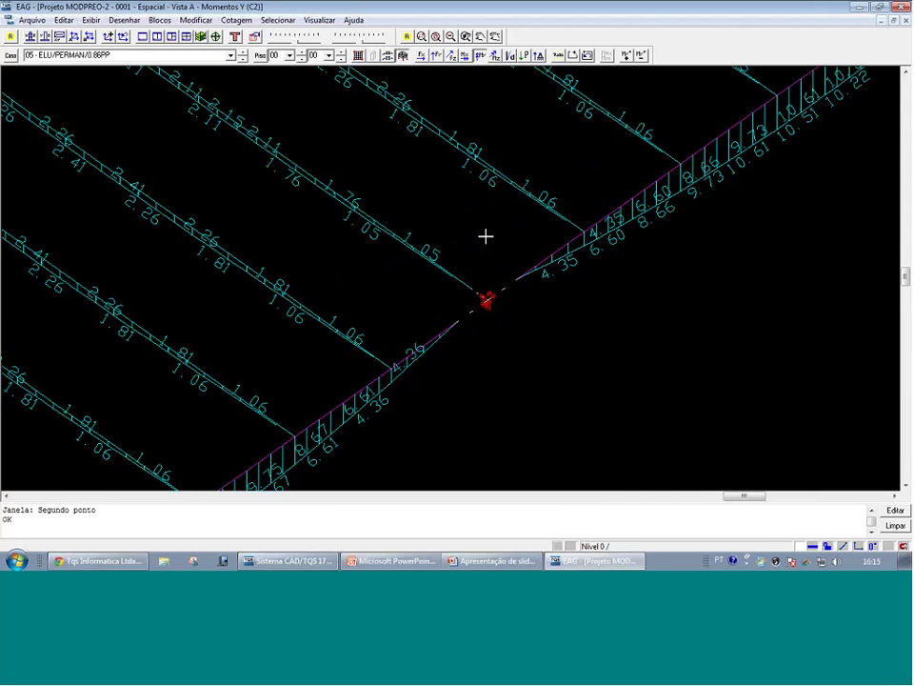
# Check the Y moments at another support of the Etapa 2 grid and over the whole grid, and close its viewer
pyautogui.hotkey('shift', 'F8')
pyautogui.press('F8')
pyautogui.click(300, 256)
pyautogui.click(438, 319)
pyautogui.hotkey('shift', 'F8')
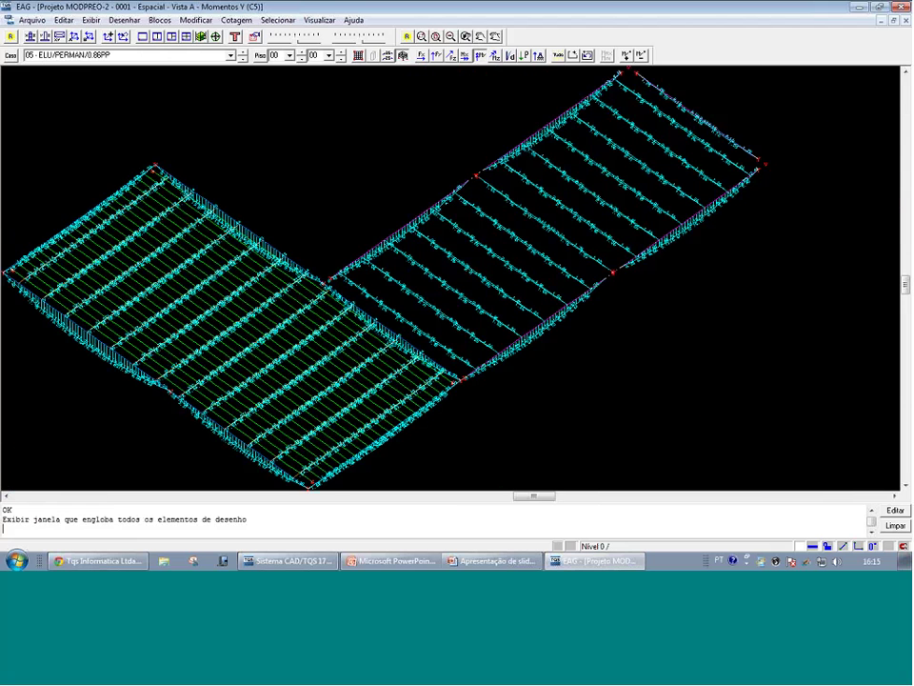
pyautogui.click(904, 8)
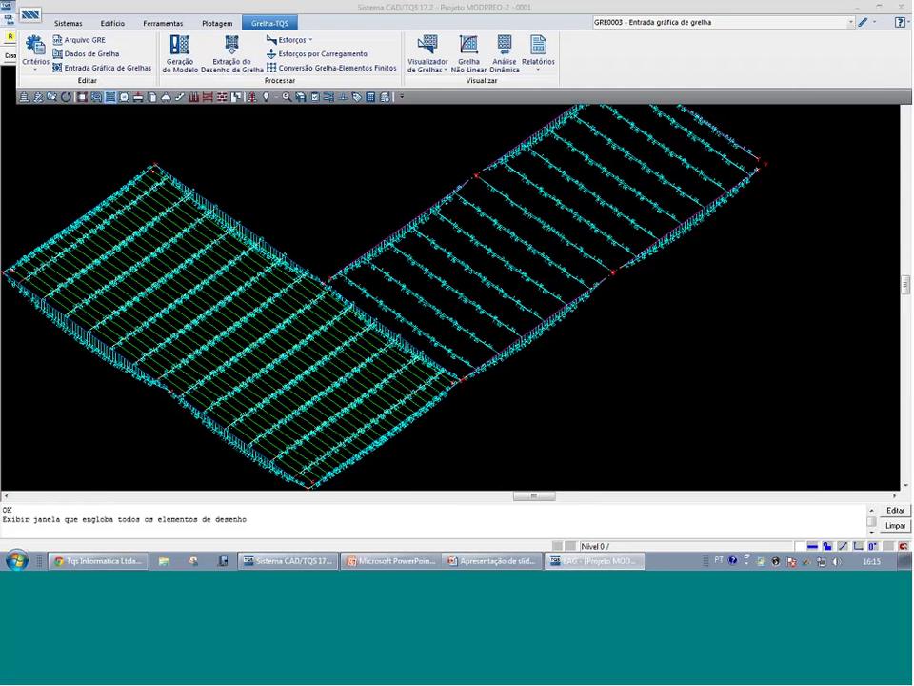
# Open the grid viewer for floor PISO2 of Etapa 4 and inspect the bay with the widely spaced bars
pyautogui.scroll(-2, 135, 324)
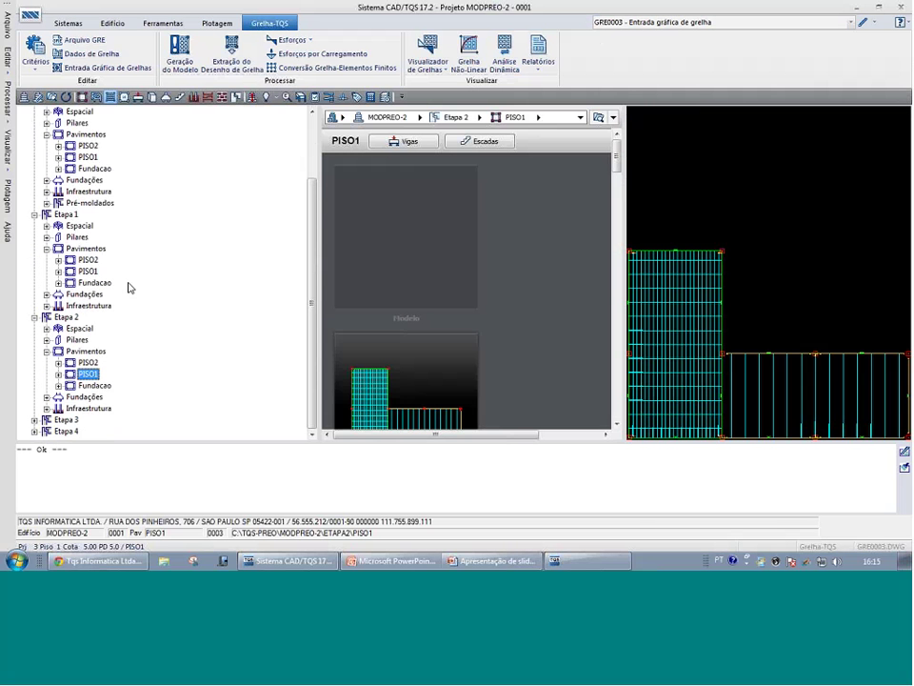
pyautogui.click(35, 430)
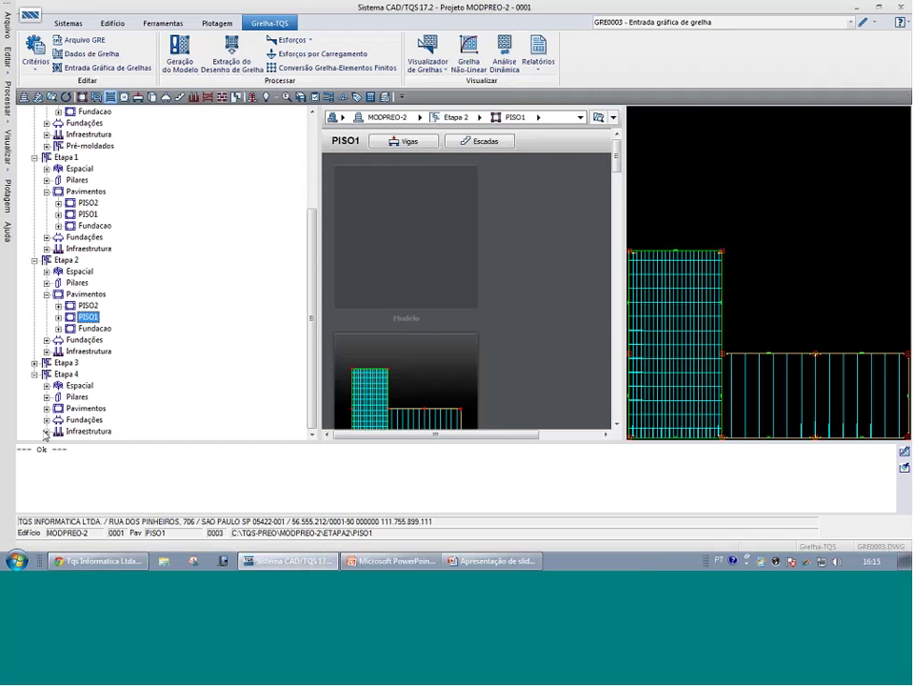
pyautogui.doubleClick(85, 407)
pyautogui.click(87, 420)
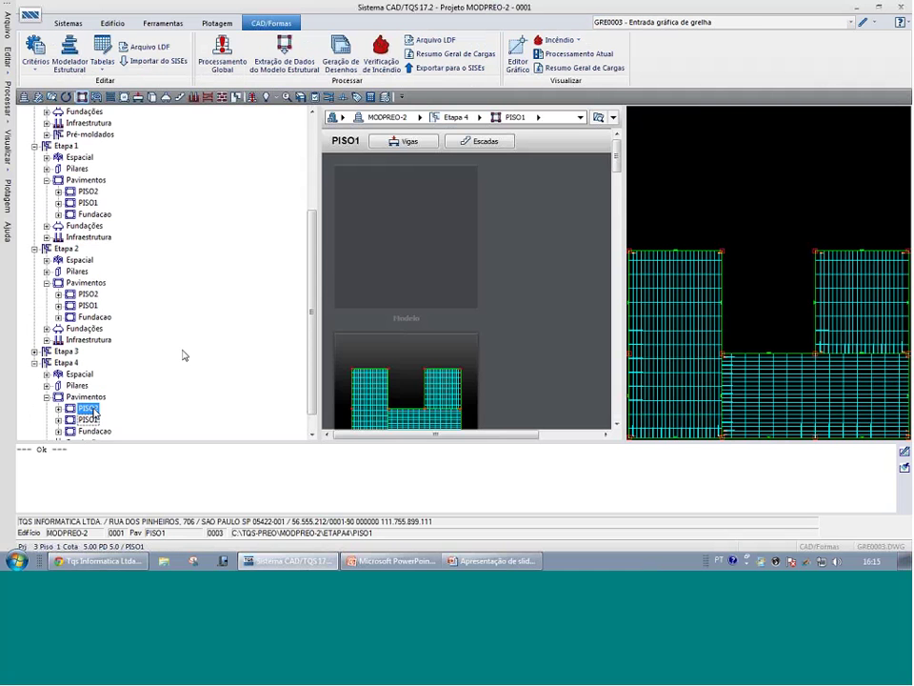
pyautogui.click(110, 97)
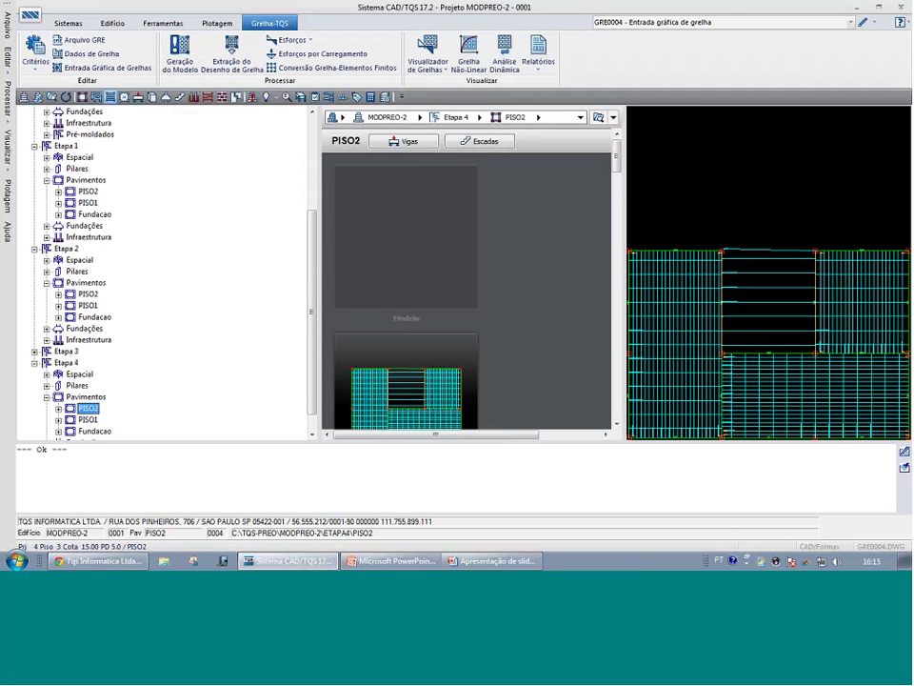
pyautogui.click(428, 50)
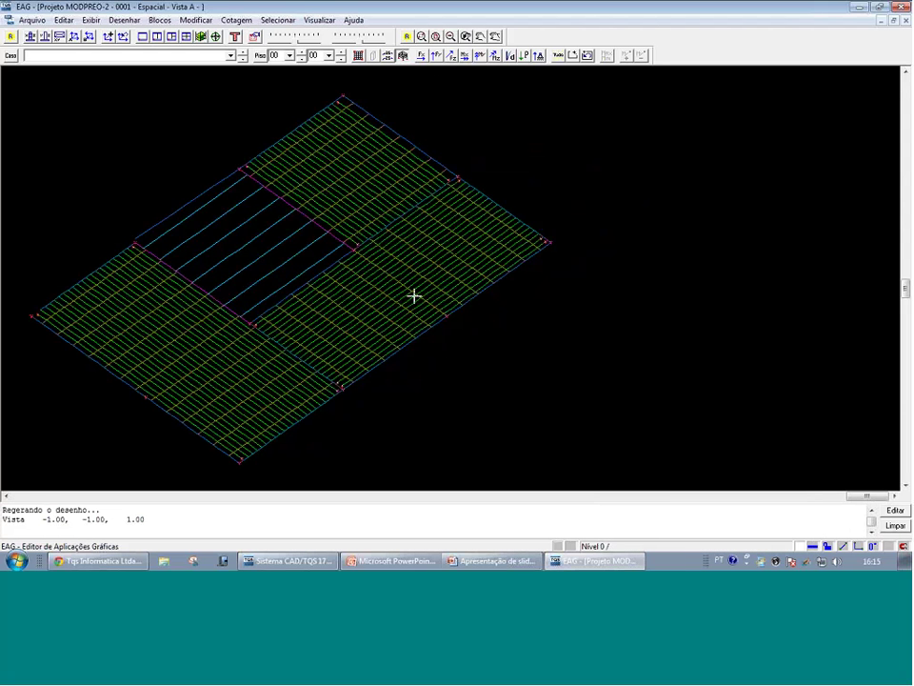
pyautogui.scroll(2, 120, 332)
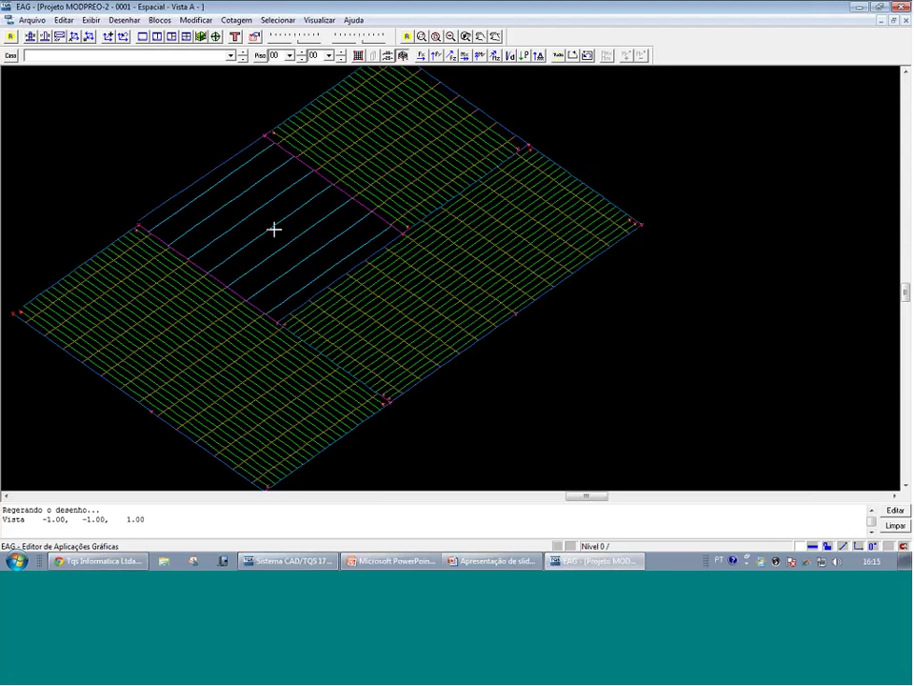
pyautogui.moveTo(274, 230)
# Close the Etapa 4 grid viewer and collapse the Etapa 4 branch of the project tree
pyautogui.click(901, 6)
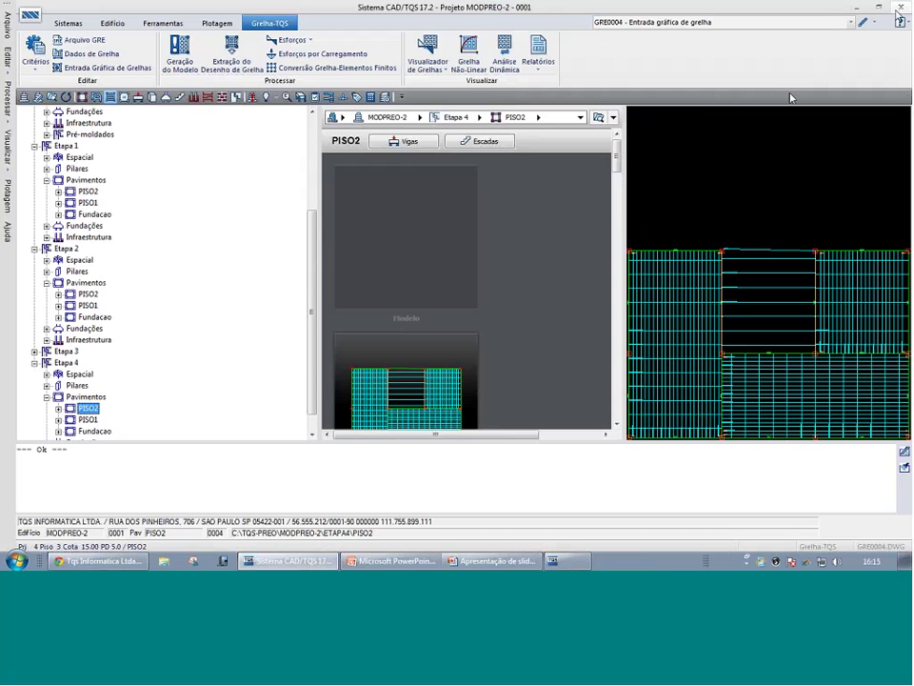
pyautogui.click(47, 398)
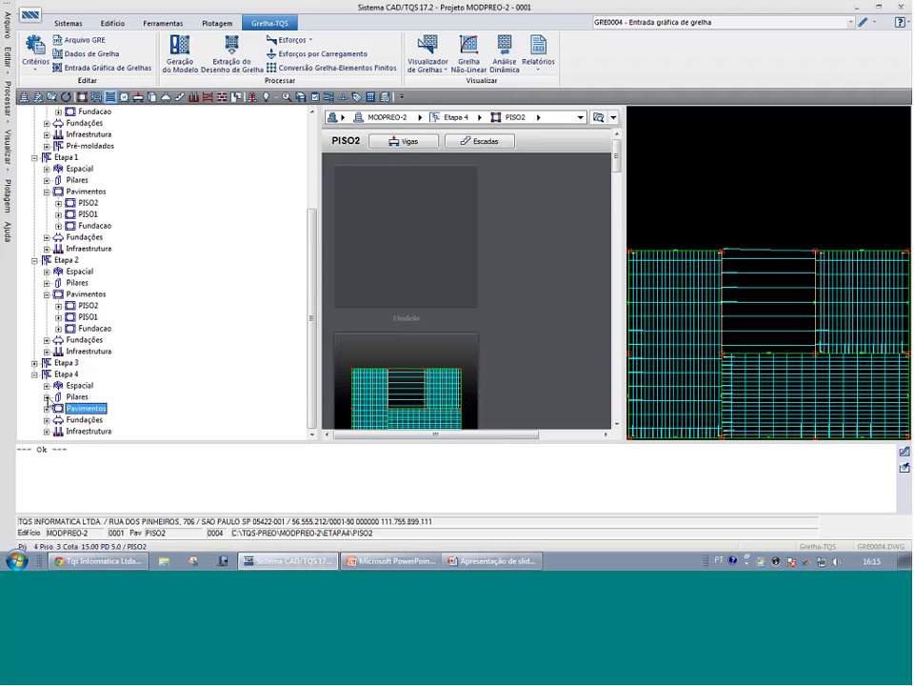
pyautogui.click(35, 374)
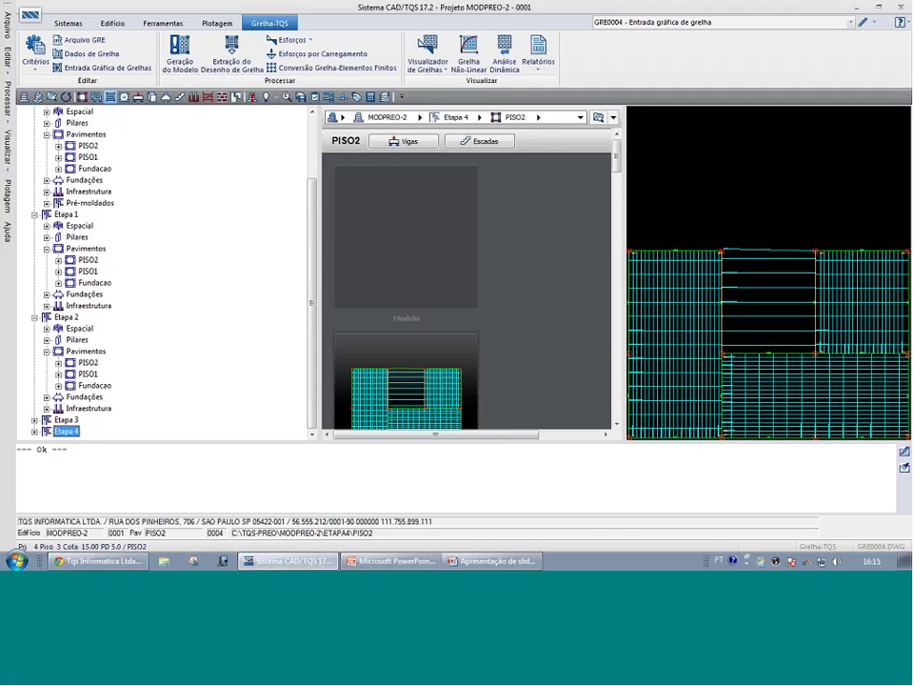
# Switch to the PowerPoint slide show to view the PÓRTICO ESPACIAL slide
pyautogui.click(472, 560)
pyautogui.click(471, 377)
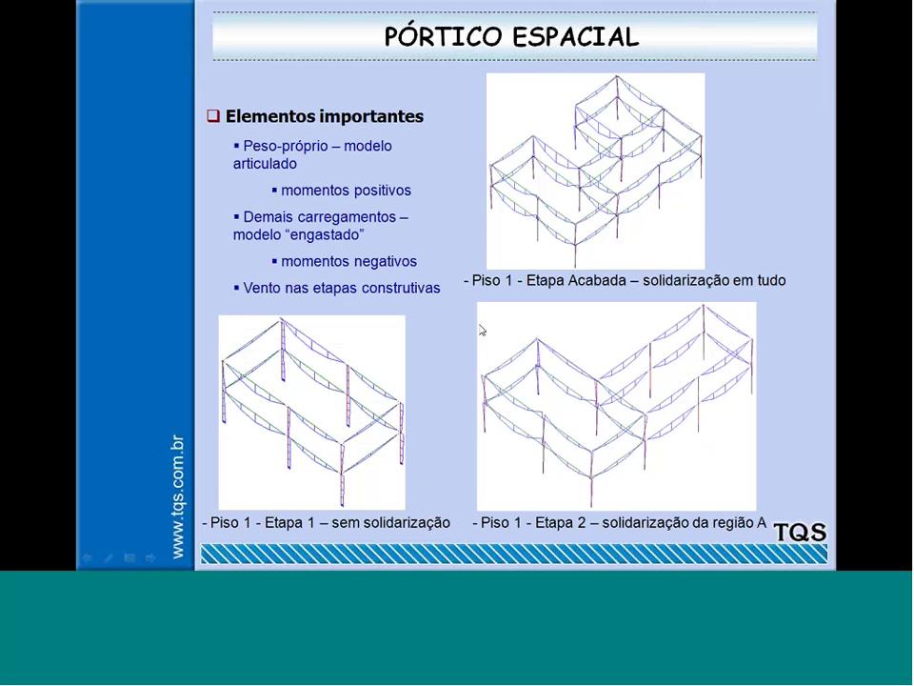
# Return to CAD/TQS and open the frame viewer for the Espacial model of the Acabada stage
pyautogui.press('super')
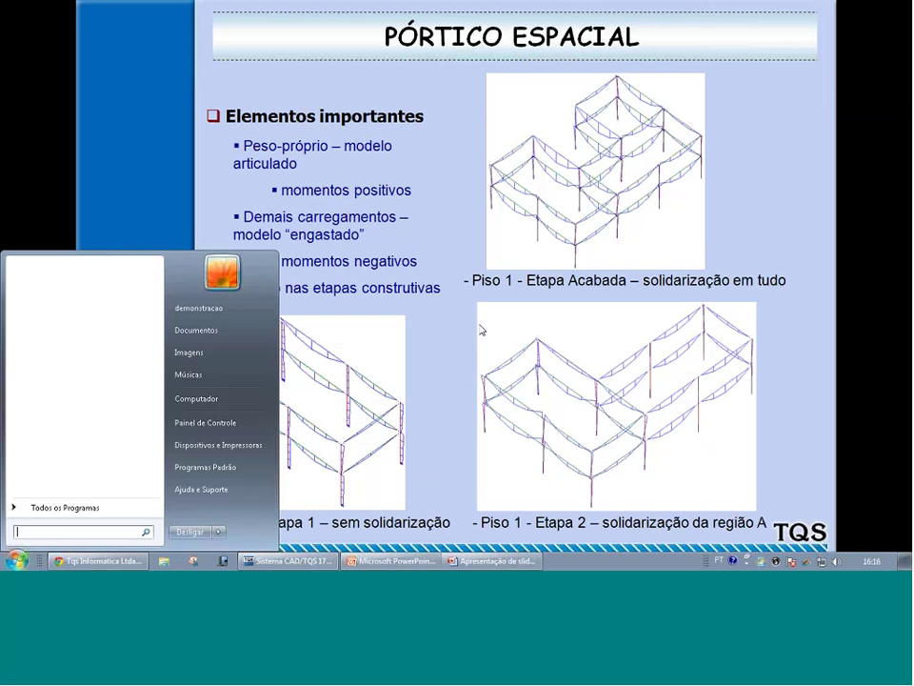
pyautogui.click(314, 561)
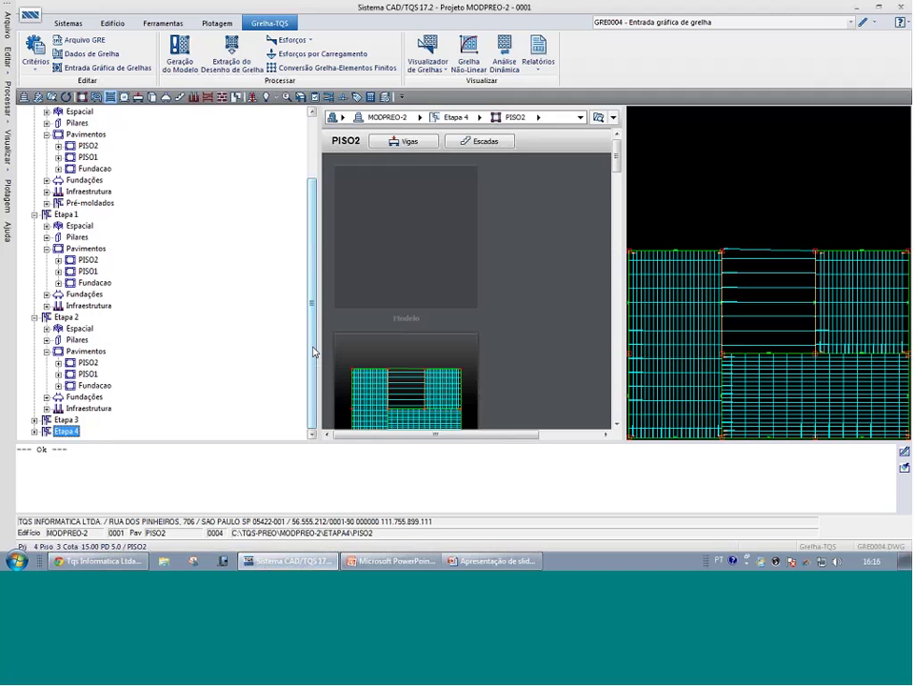
pyautogui.scroll(2, 116, 259)
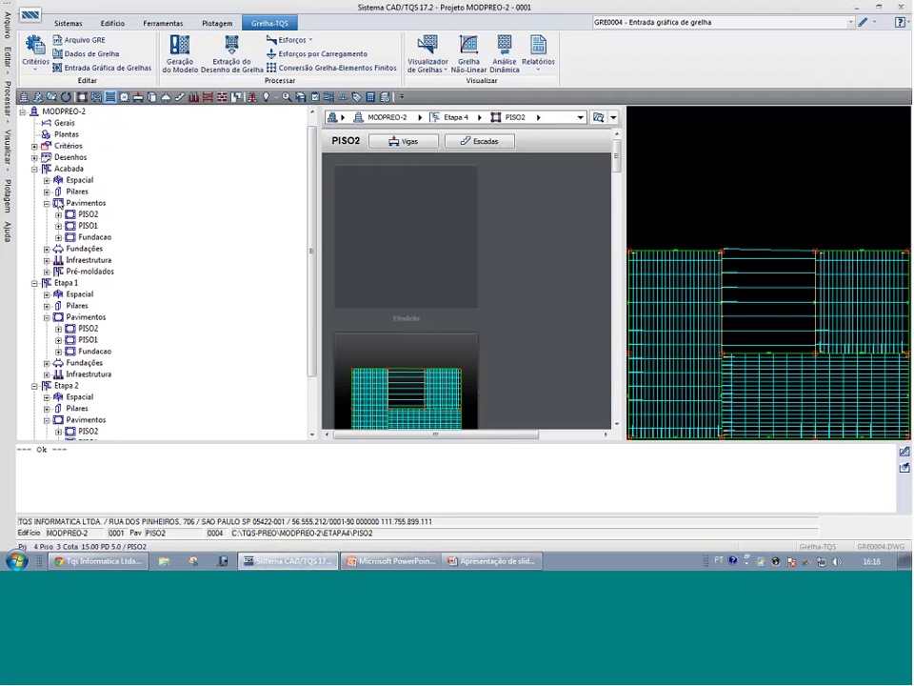
pyautogui.click(80, 180)
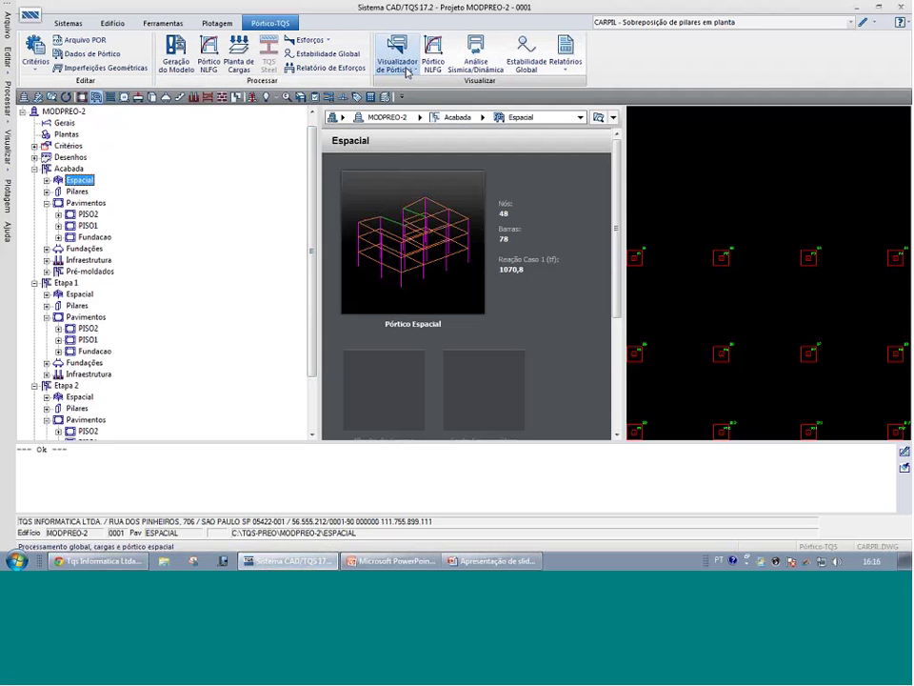
pyautogui.click(406, 71)
pyautogui.click(411, 84)
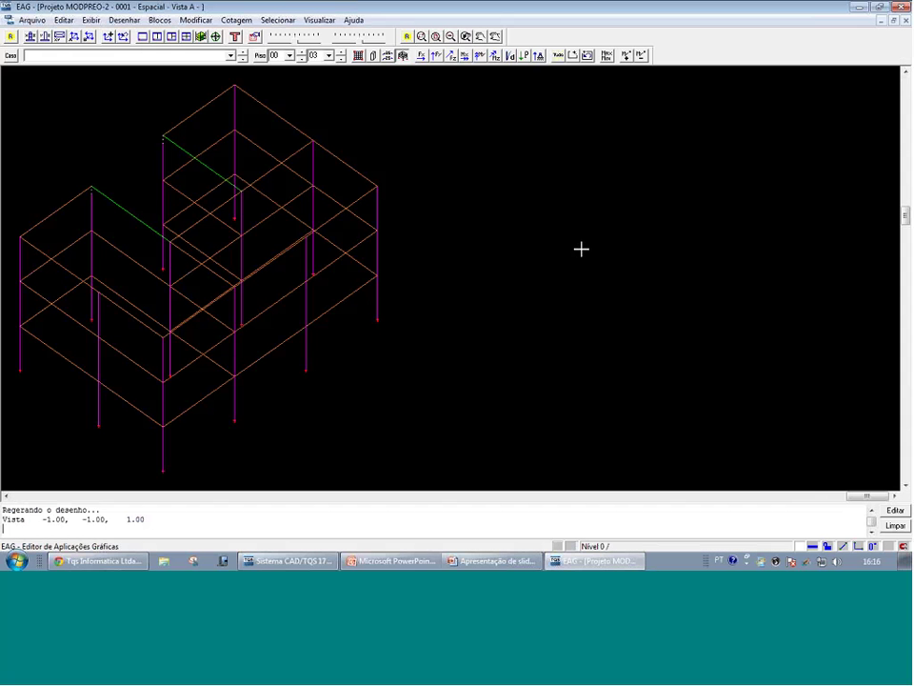
# Display the frame's Y moment diagrams for case 02 - Peso Próprio - Articulado and reduce the diagram scale
pyautogui.click(229, 55)
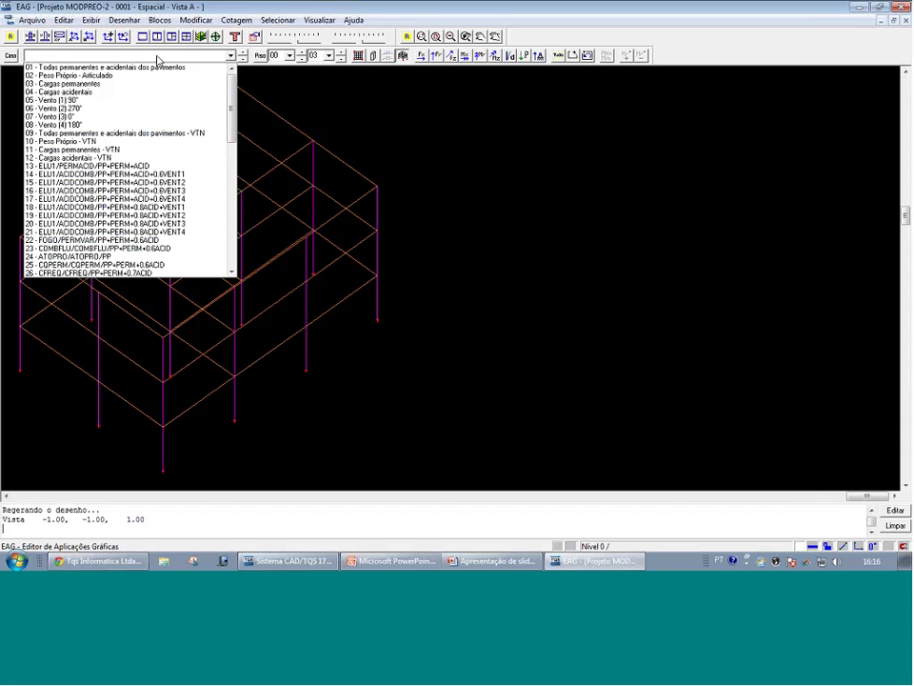
pyautogui.click(124, 80)
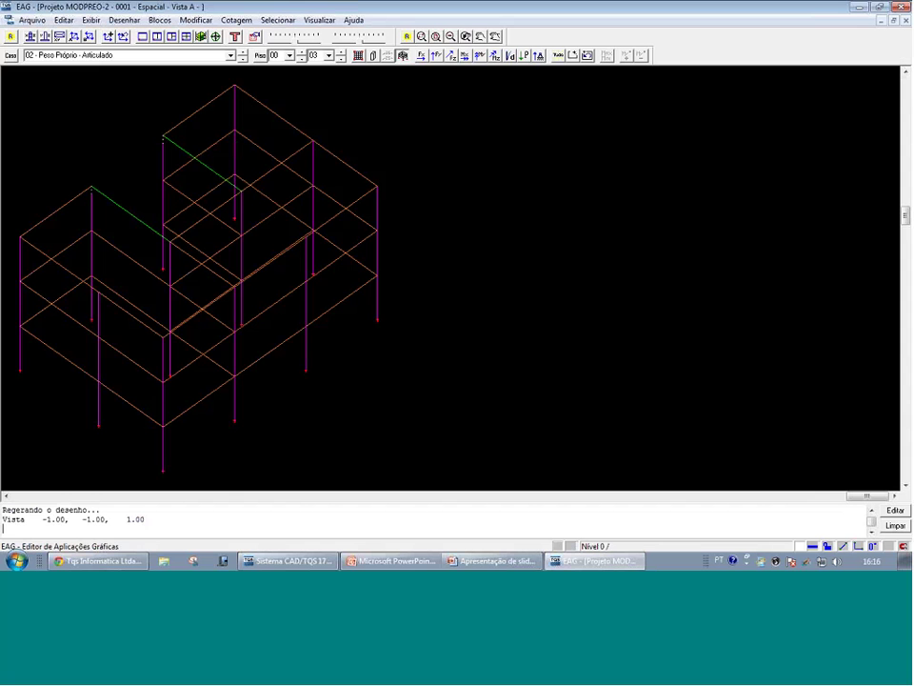
pyautogui.click(480, 55)
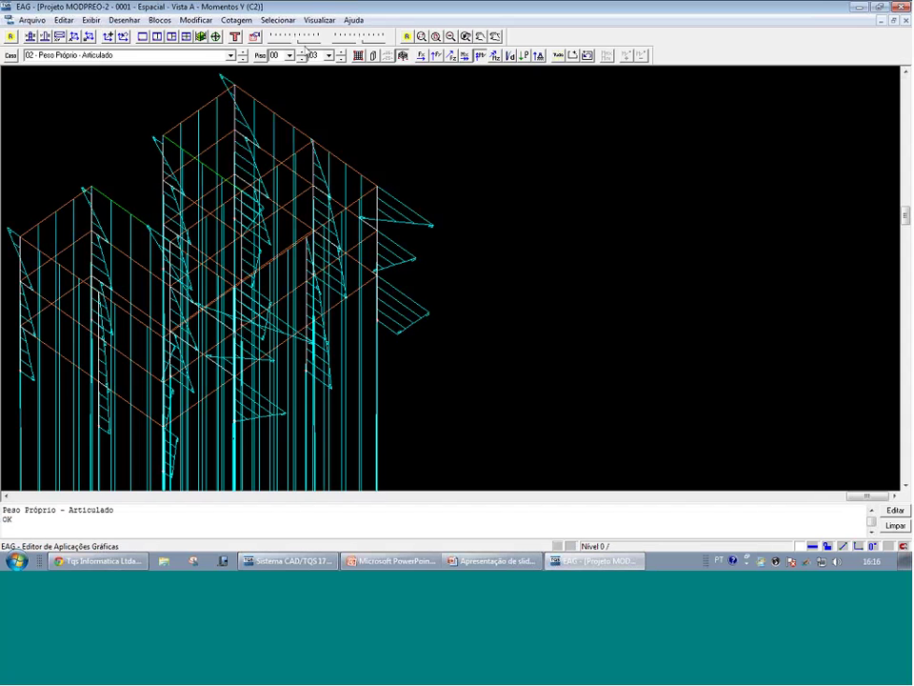
pyautogui.moveTo(294, 40); pyautogui.dragTo(279, 41)
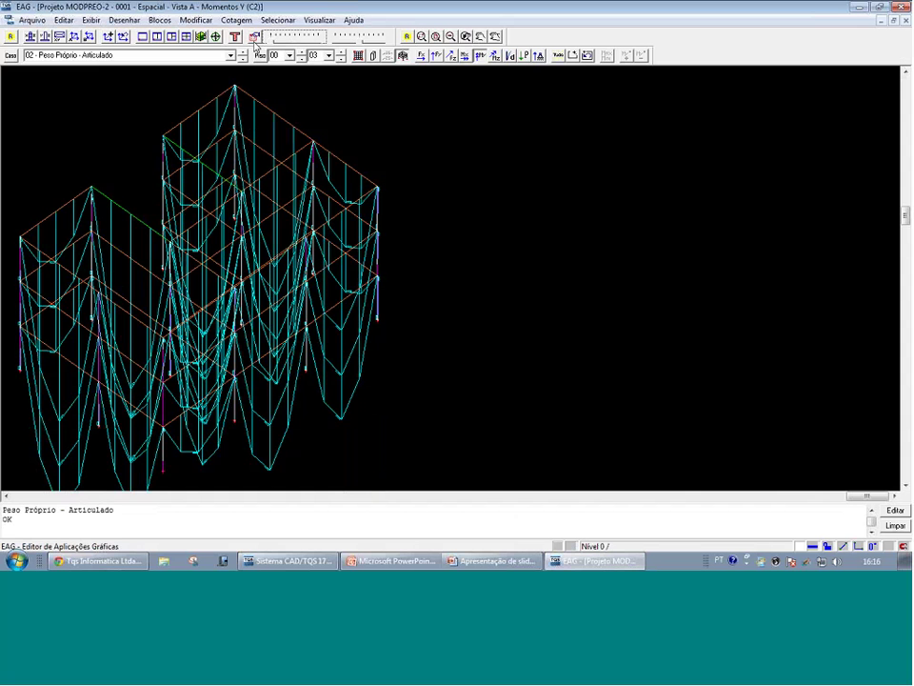
# Examine the self-weight Y moments at the beam ends and column heads around the upper floor of the frame
pyautogui.moveTo(183, 165); pyautogui.dragTo(419, 183, button='middle')
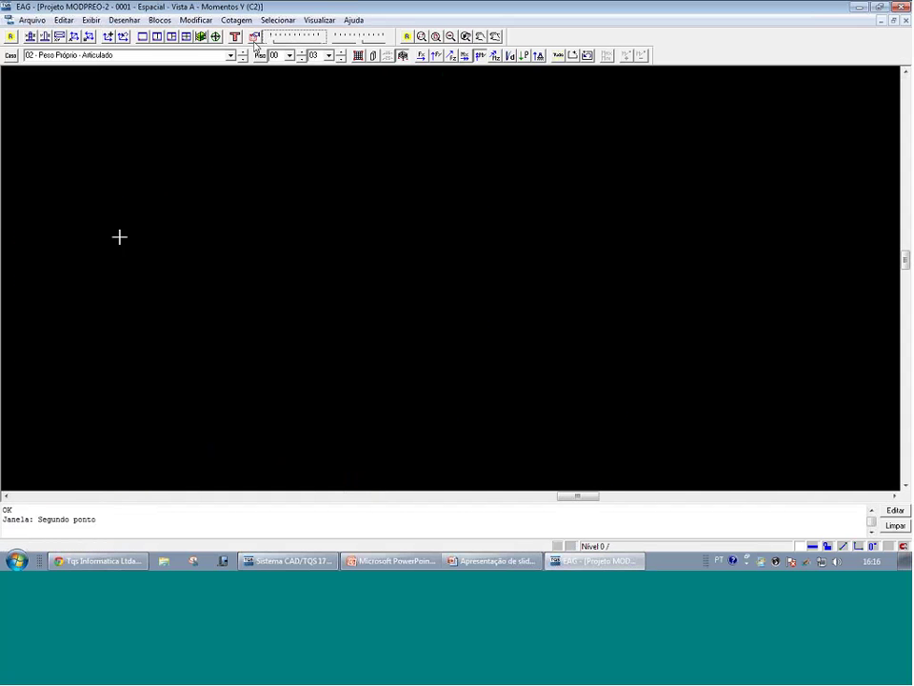
pyautogui.scroll(1, 118, 235)
pyautogui.press('F8')
pyautogui.click(193, 150)
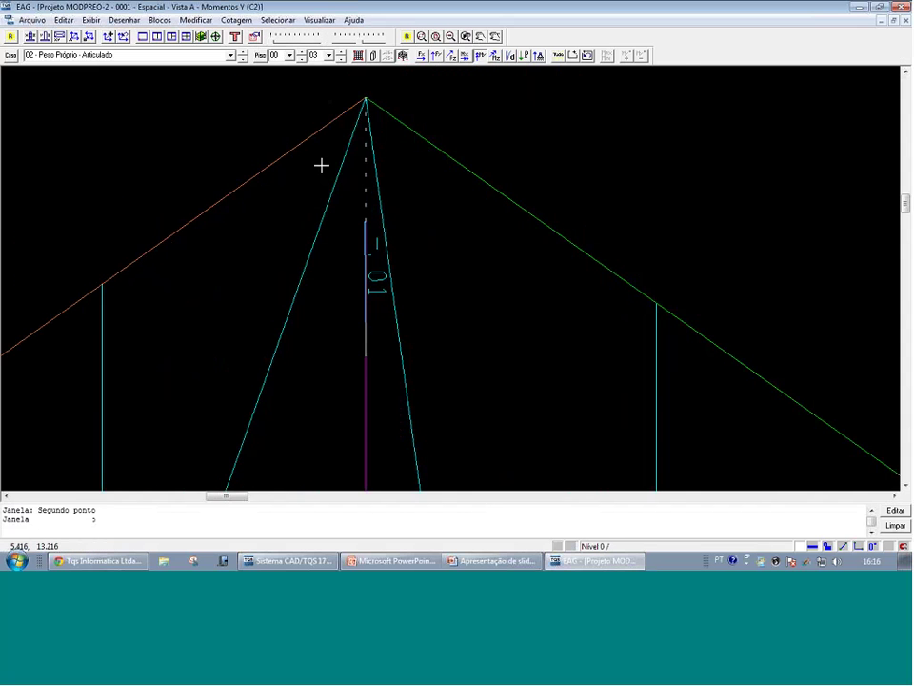
pyautogui.press('F9')
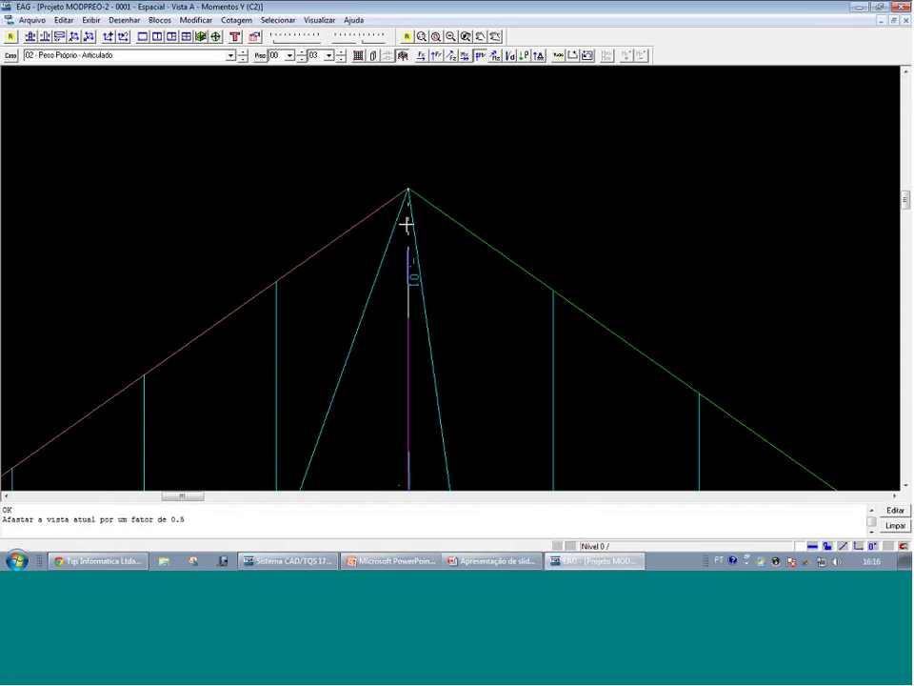
pyautogui.scroll(1, 406, 223)
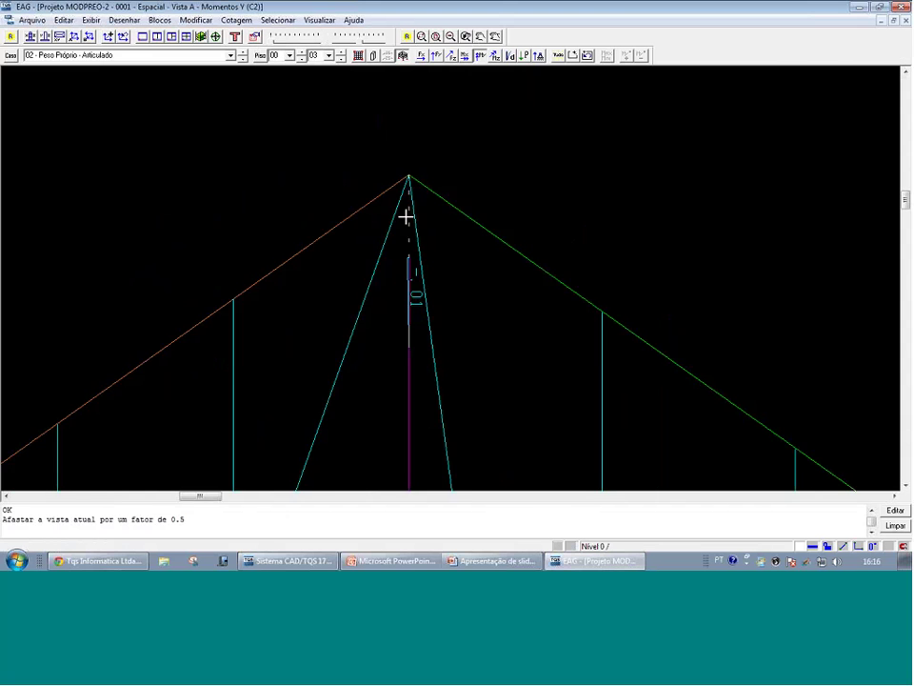
pyautogui.scroll(-1, 405, 217)
pyautogui.scroll(-1, 390, 279)
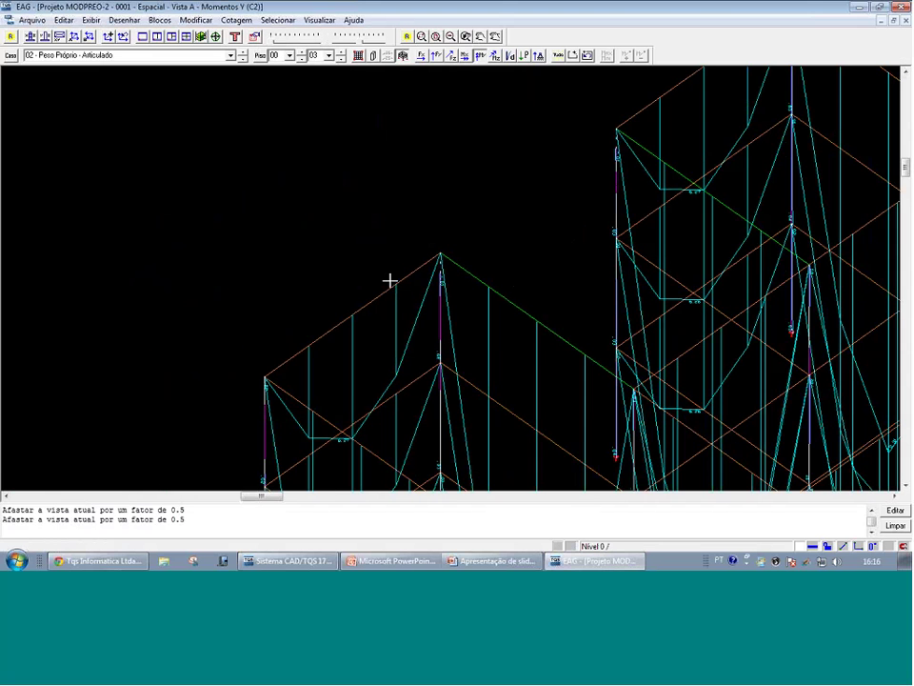
pyautogui.click(403, 453)
pyautogui.click(246, 350)
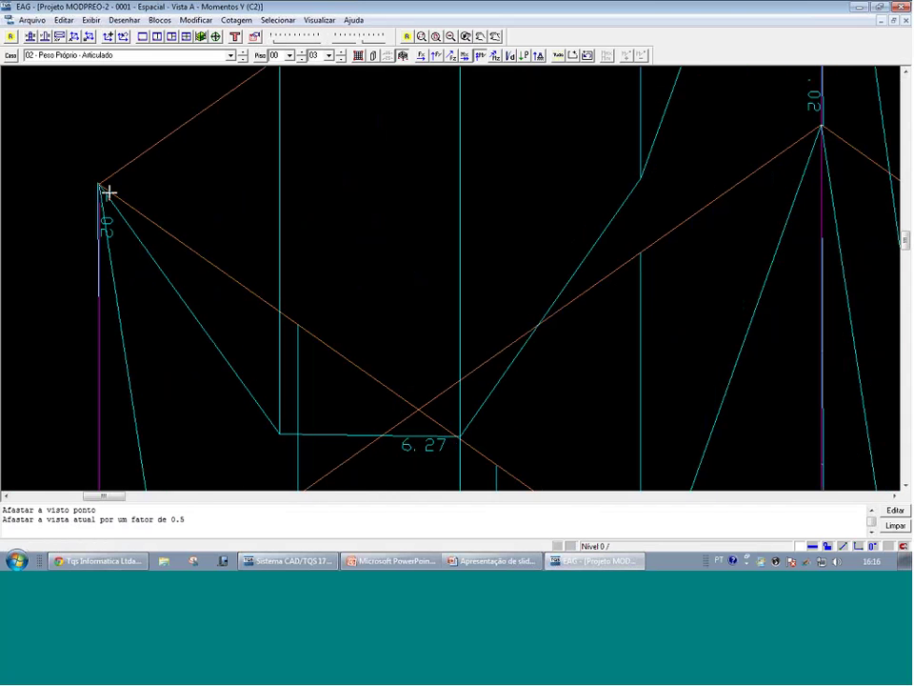
pyautogui.scroll(-4, 109, 194)
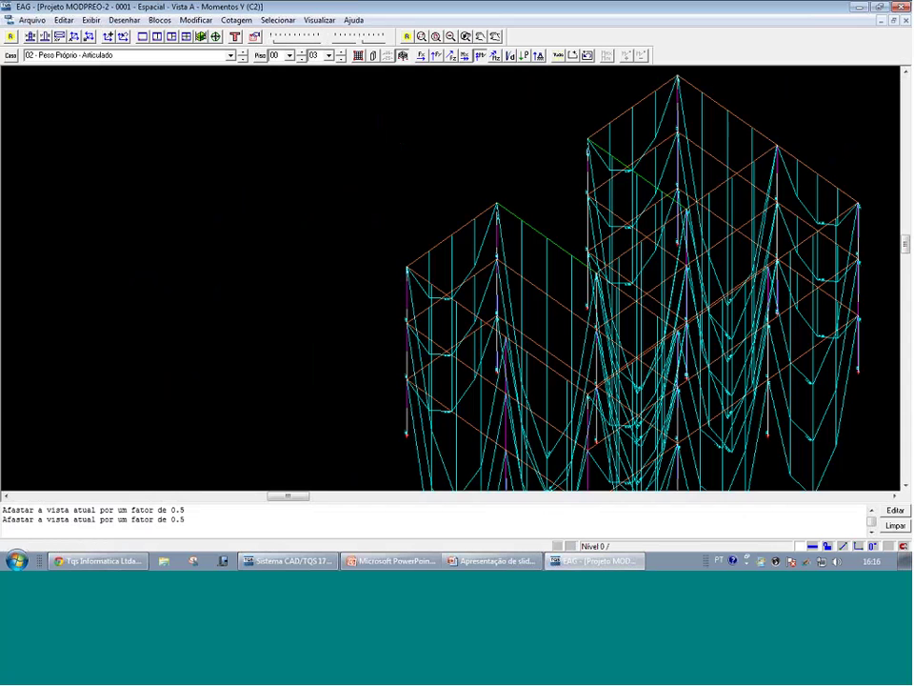
pyautogui.click(869, 241)
pyautogui.click(746, 128)
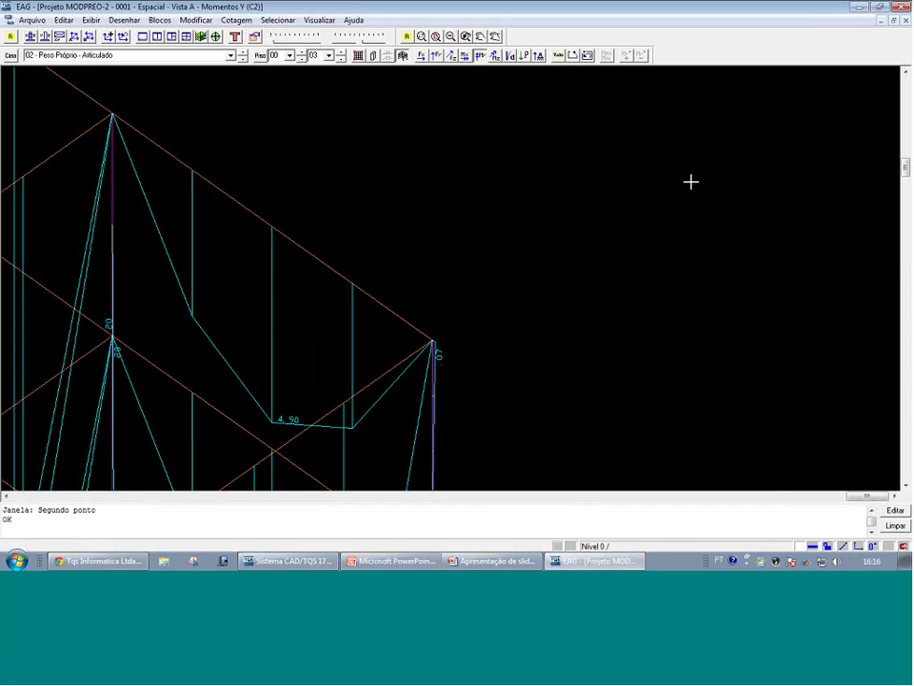
# Select case 03 - Cargas permanentes for the Acabada frame and enlarge its Y moment diagrams
pyautogui.click(231, 55)
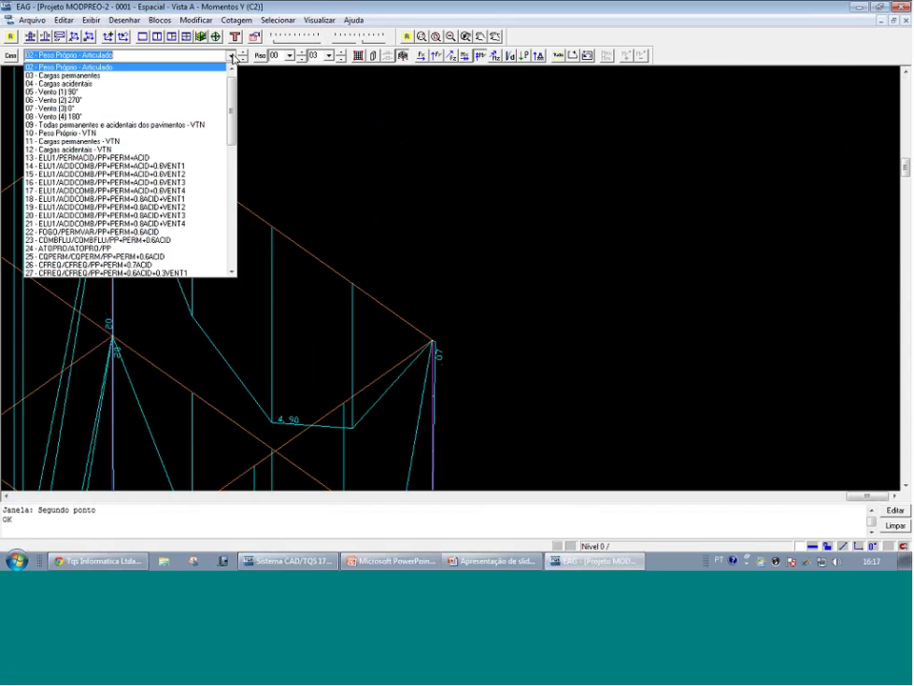
pyautogui.click(142, 75)
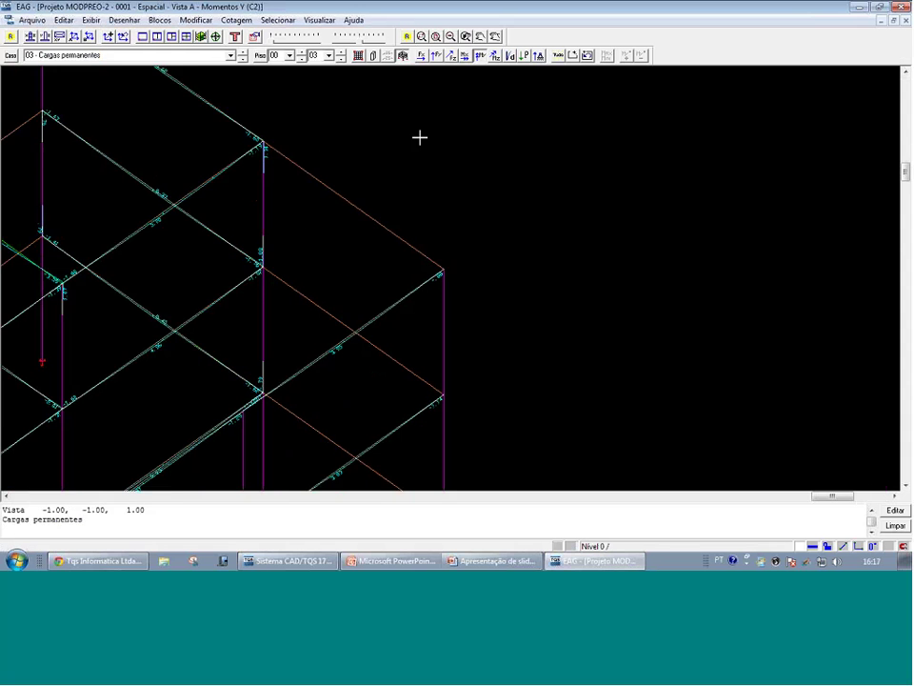
pyautogui.scroll(-1, 420, 137)
pyautogui.click(255, 36)
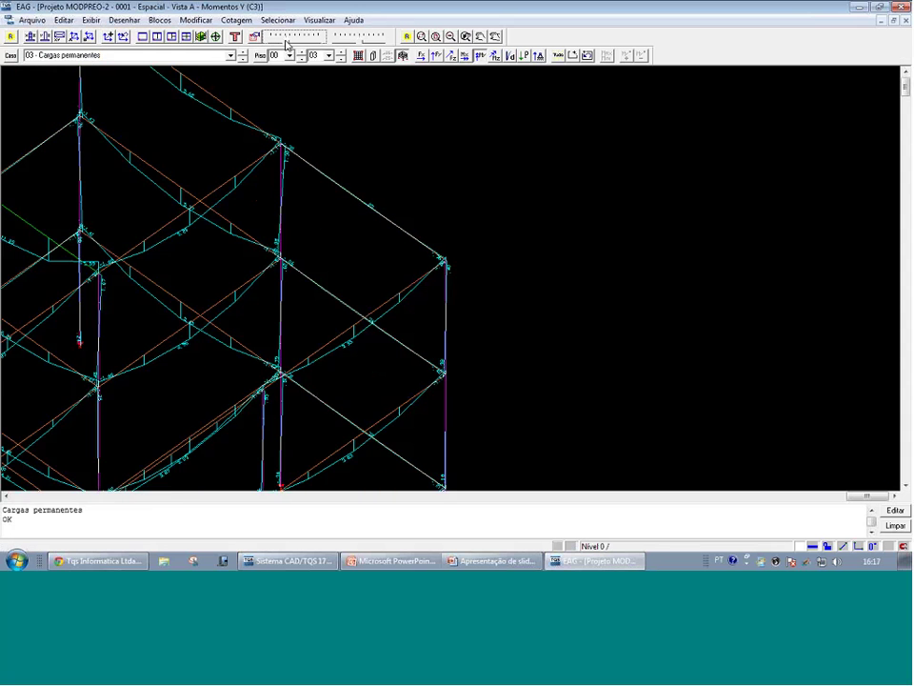
pyautogui.scroll(-1, 512, 224)
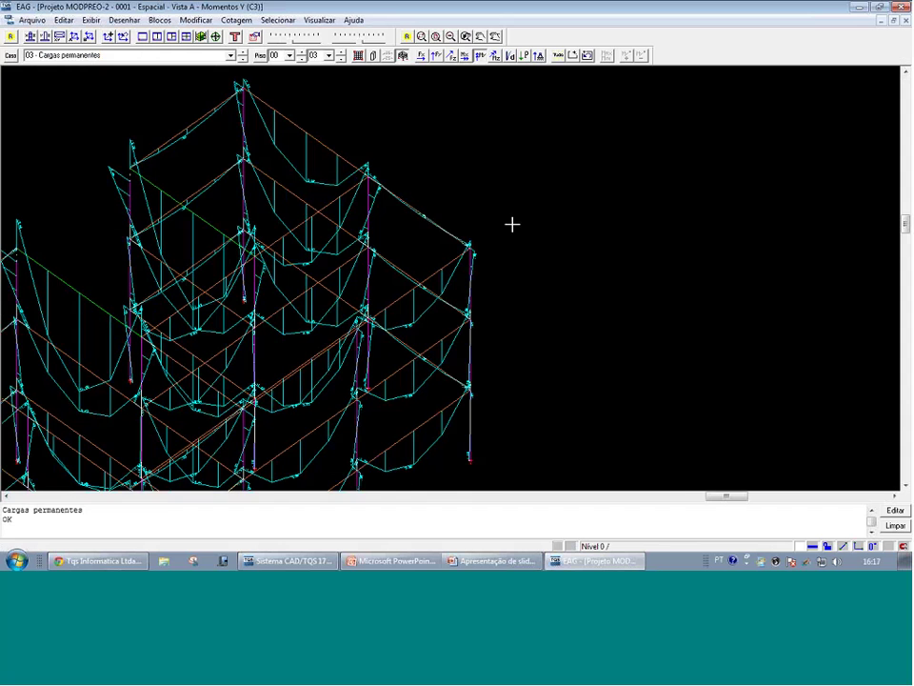
# Examine the permanent-load Y moments at the beam supports and columns from the upper to the lower floors
pyautogui.scroll(-3, 431, 180)
pyautogui.scroll(4, 67, 227)
pyautogui.moveTo(68, 227); pyautogui.dragTo(114, 218, button='middle')
pyautogui.moveTo(197, 359); pyautogui.dragTo(169, 291, button='middle')
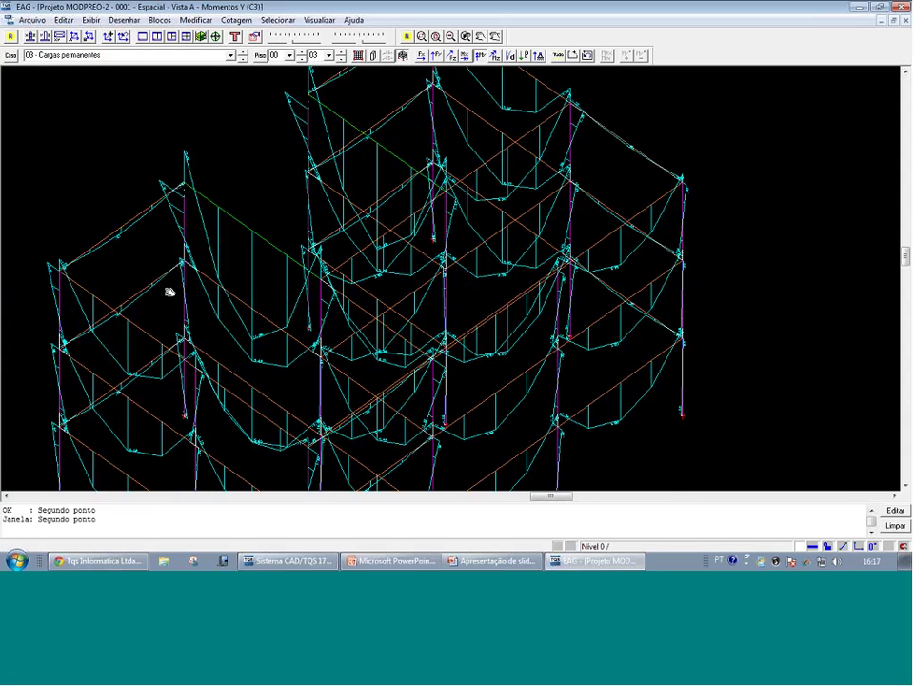
pyautogui.moveTo(282, 417); pyautogui.dragTo(266, 394, button='middle')
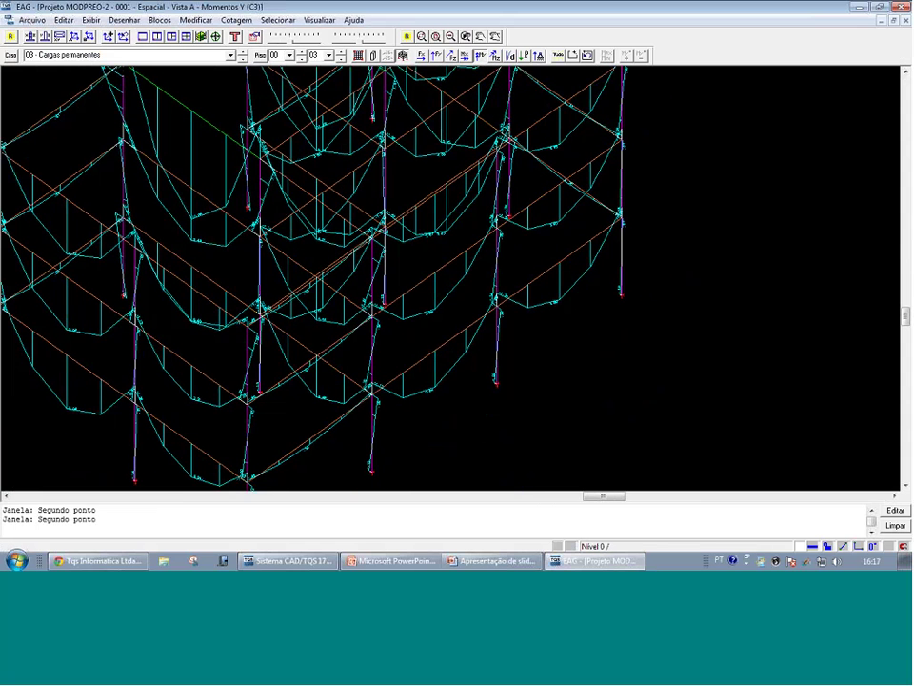
# Examine the permanent-load Y moments at the beam ends and column heads along the upper floor of the frame
pyautogui.moveTo(622, 197); pyautogui.dragTo(615, 330, button='middle')
pyautogui.press('F8')
pyautogui.click(632, 239)
pyautogui.click(567, 161)
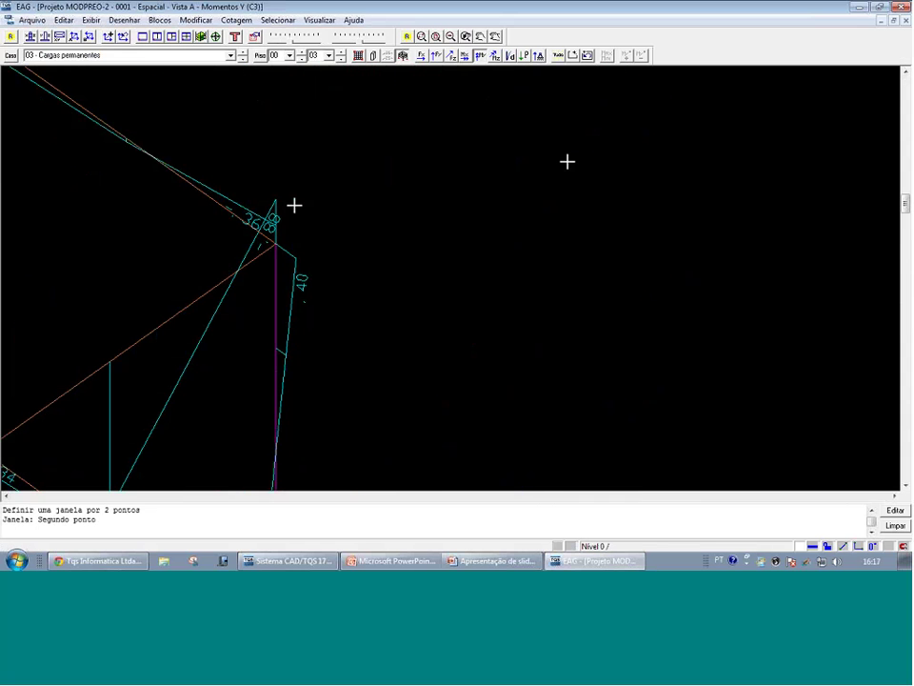
pyautogui.scroll(-6, 294, 205)
pyautogui.press('F8')
pyautogui.click(233, 149)
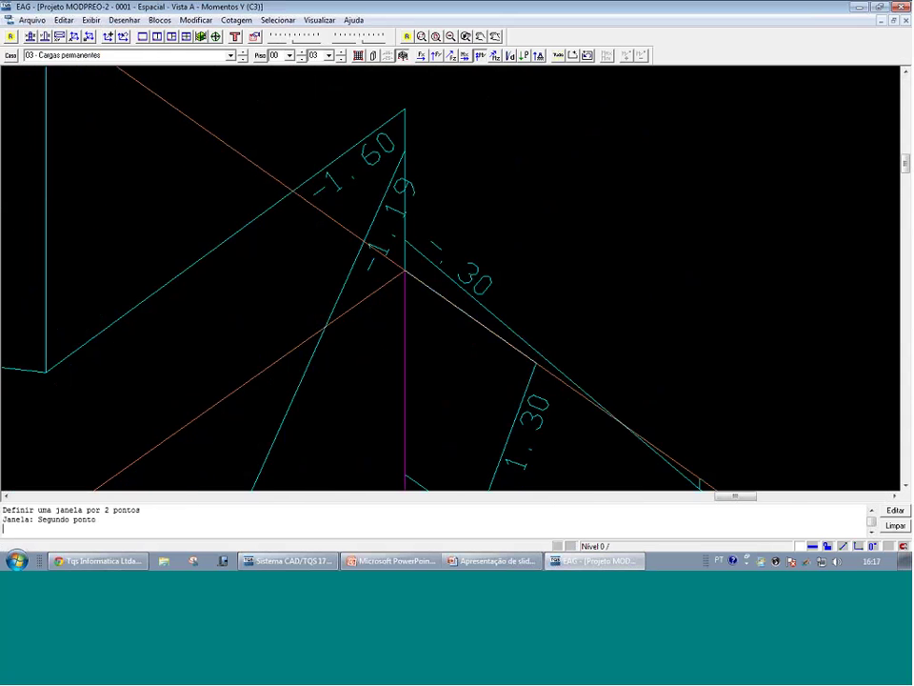
pyautogui.scroll(-3, 427, 266)
pyautogui.press('F8')
pyautogui.click(312, 190)
pyautogui.click(228, 135)
pyautogui.scroll(-2, 228, 134)
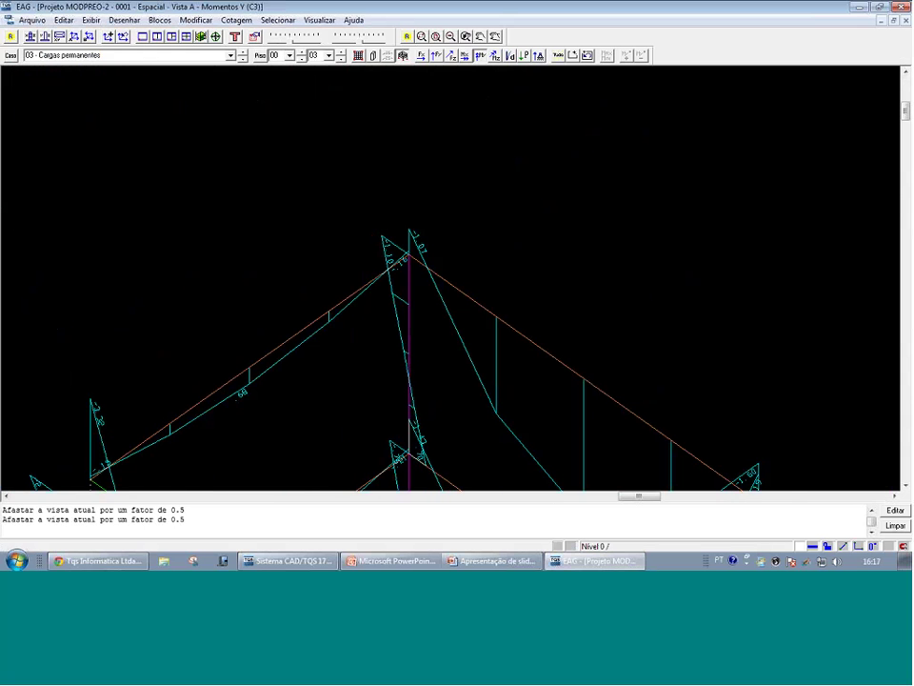
pyautogui.scroll(-1, 228, 134)
pyautogui.moveTo(228, 134); pyautogui.dragTo(243, 59, button='middle')
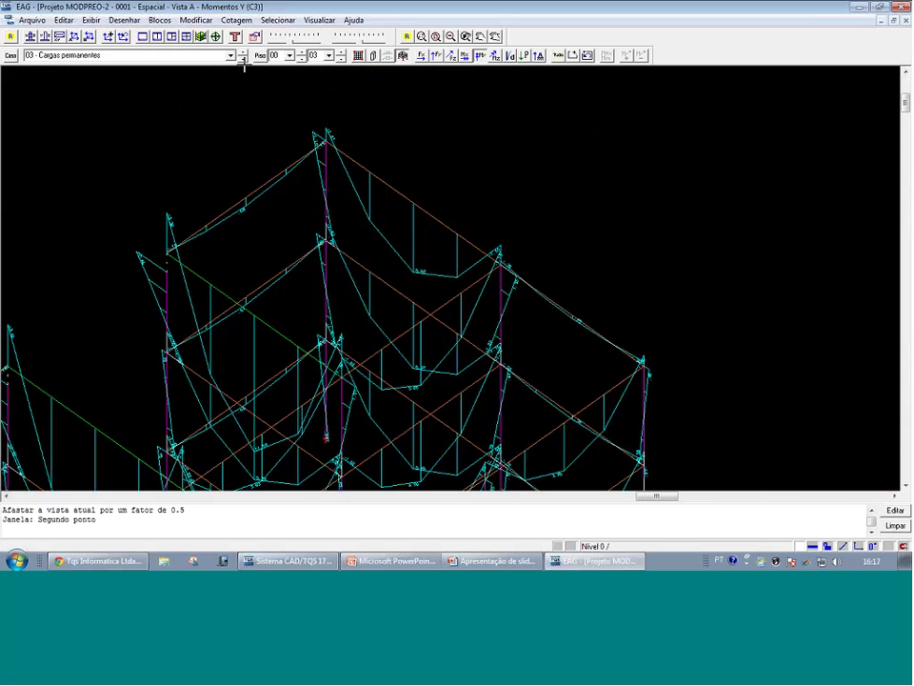
# View the frame's Y moment diagrams for case 04 - Cargas acidentais, followed by case 05 - Vento (1) 90°
pyautogui.click(244, 59)
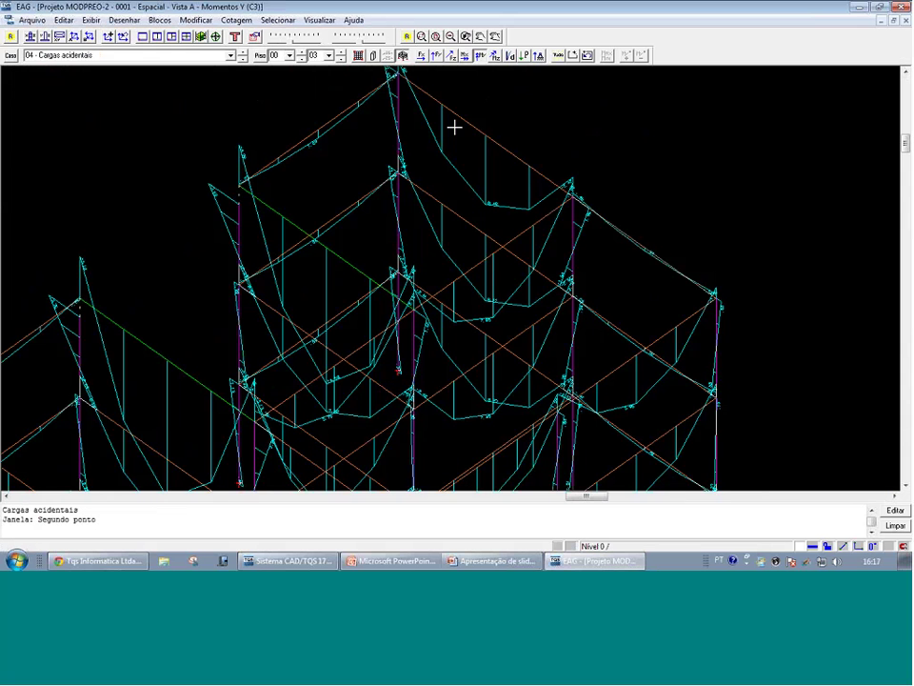
pyautogui.click(230, 55)
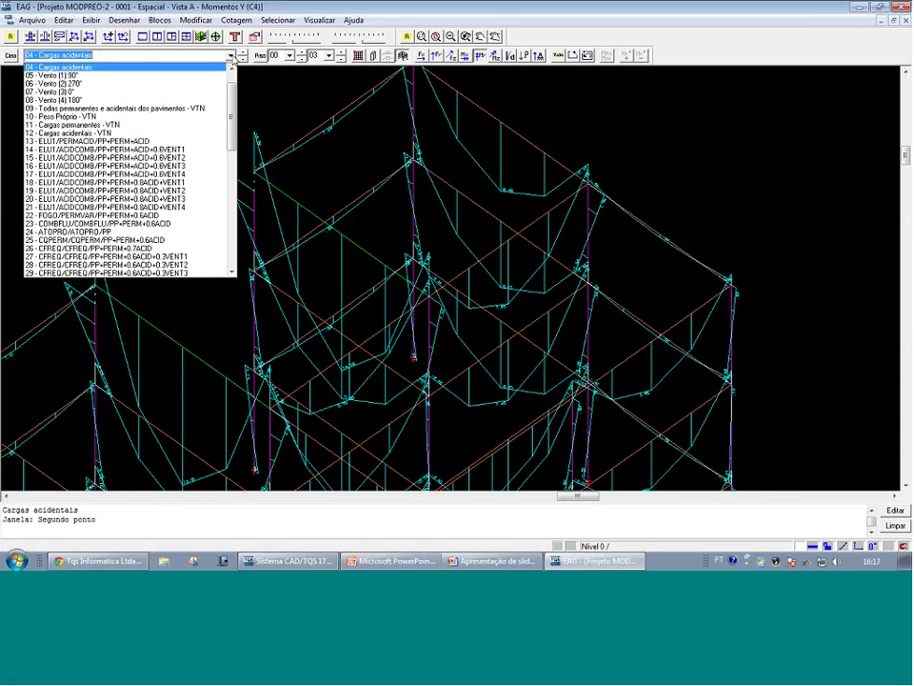
pyautogui.click(208, 75)
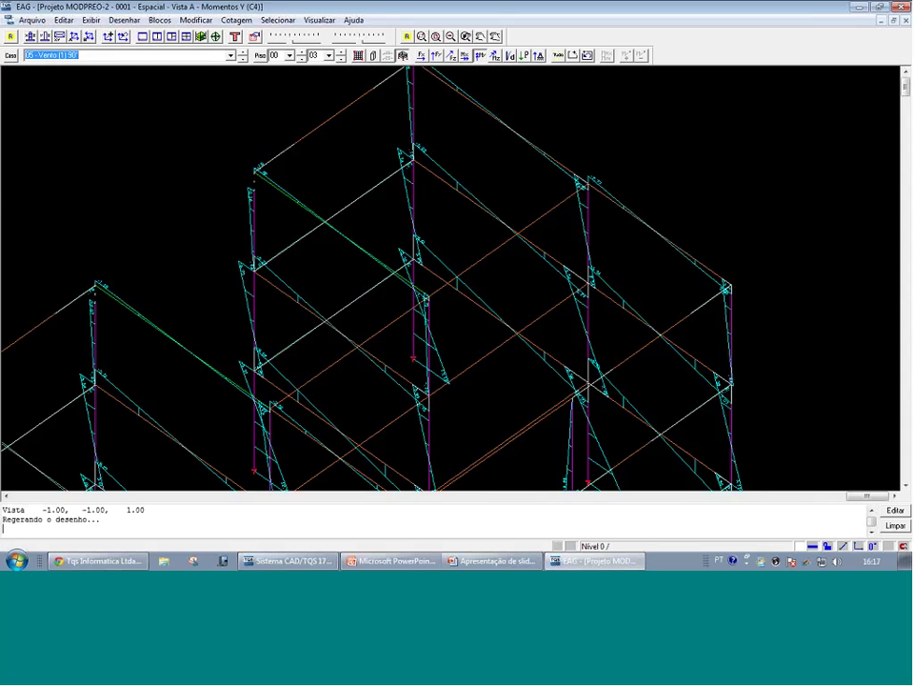
# Step through the Y moment diagrams from case 06 - Vento (2) 270° to case 10 - Peso Próprio - VTN
pyautogui.click(243, 58)
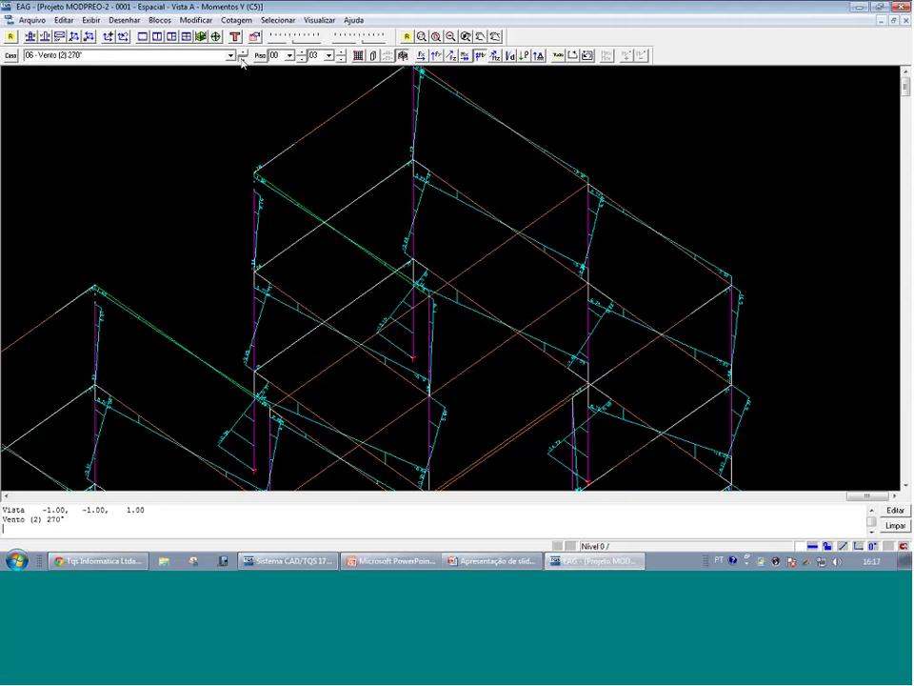
pyautogui.click(243, 58)
pyautogui.click(243, 58)
pyautogui.click(243, 58)
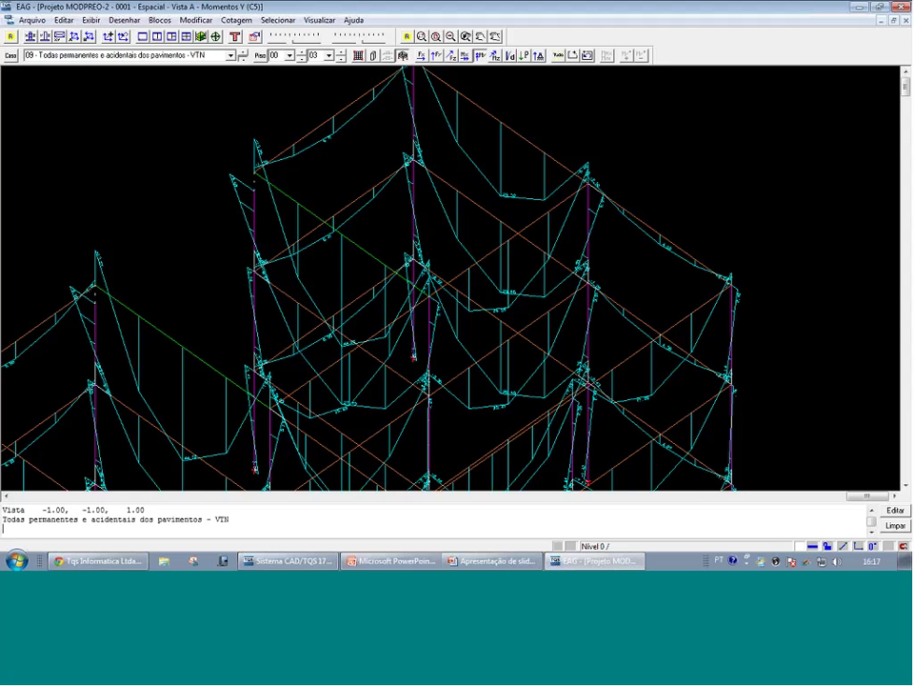
pyautogui.click(243, 58)
# Show the frame's Y moment diagrams for combination 13 - ELU1/PERMACID/PP+PERM+ACID with more of the structure in view
pyautogui.click(232, 57)
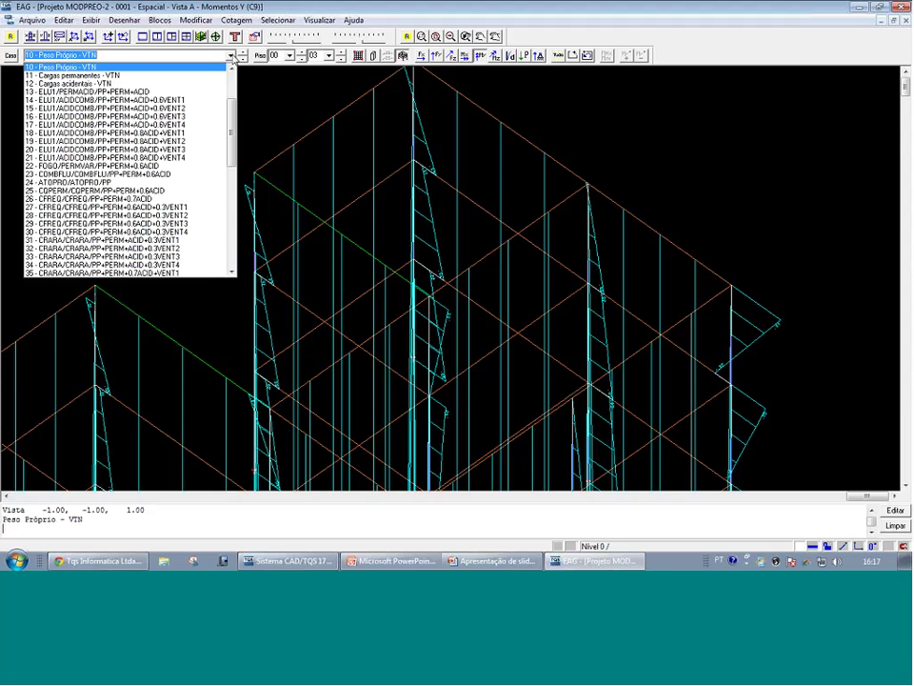
pyautogui.click(178, 93)
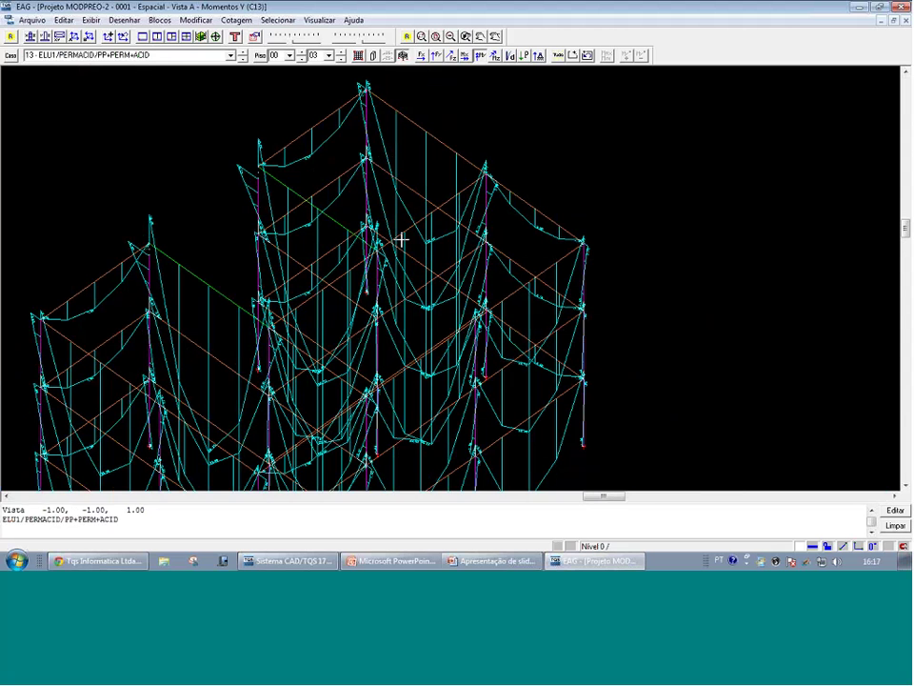
pyautogui.scroll(-1, 245, 190)
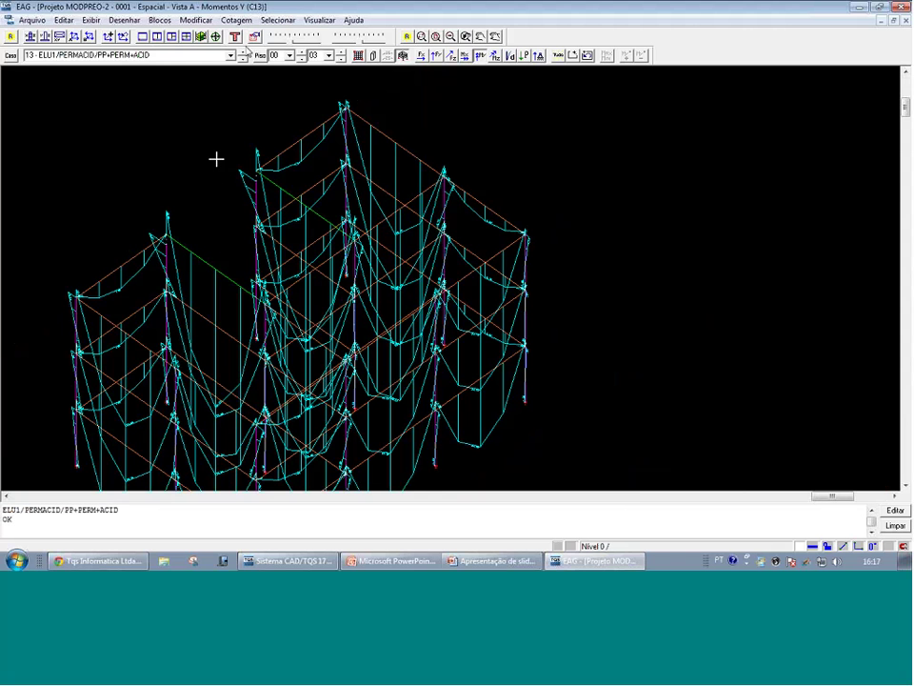
# Examine the load case list from case 01 onwards and reselect combination 13 - ELU1/PERMACID/PP+PERM+ACID
pyautogui.click(230, 55)
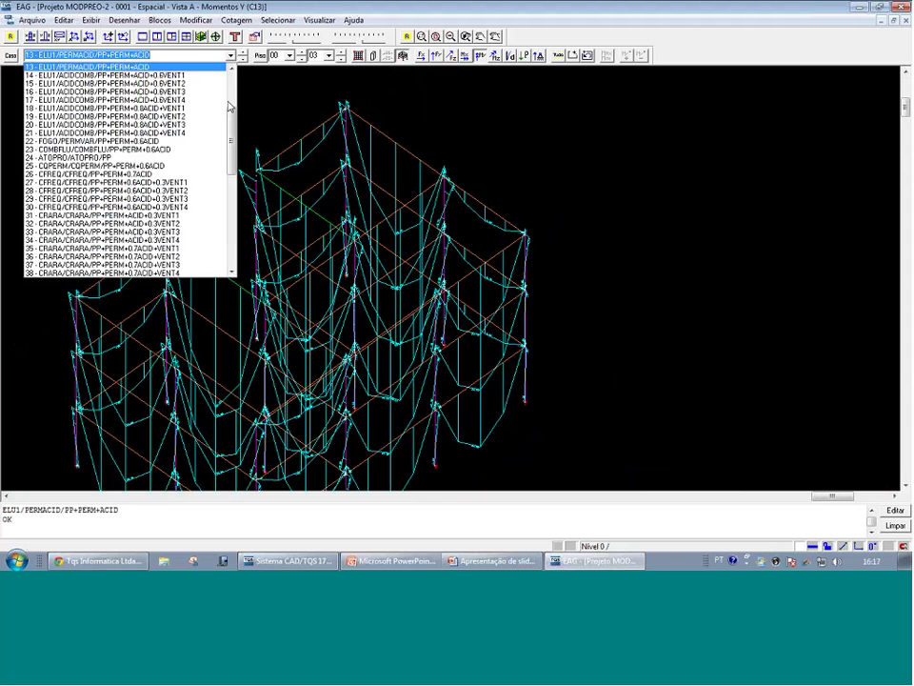
pyautogui.scroll(4, 235, 93)
pyautogui.scroll(1, 235, 92)
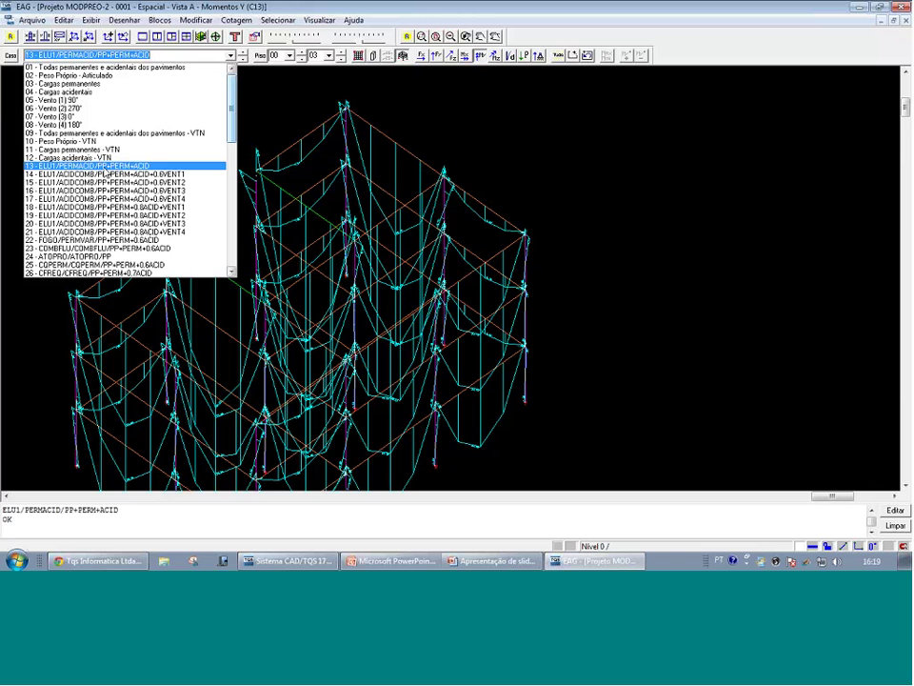
pyautogui.click(108, 167)
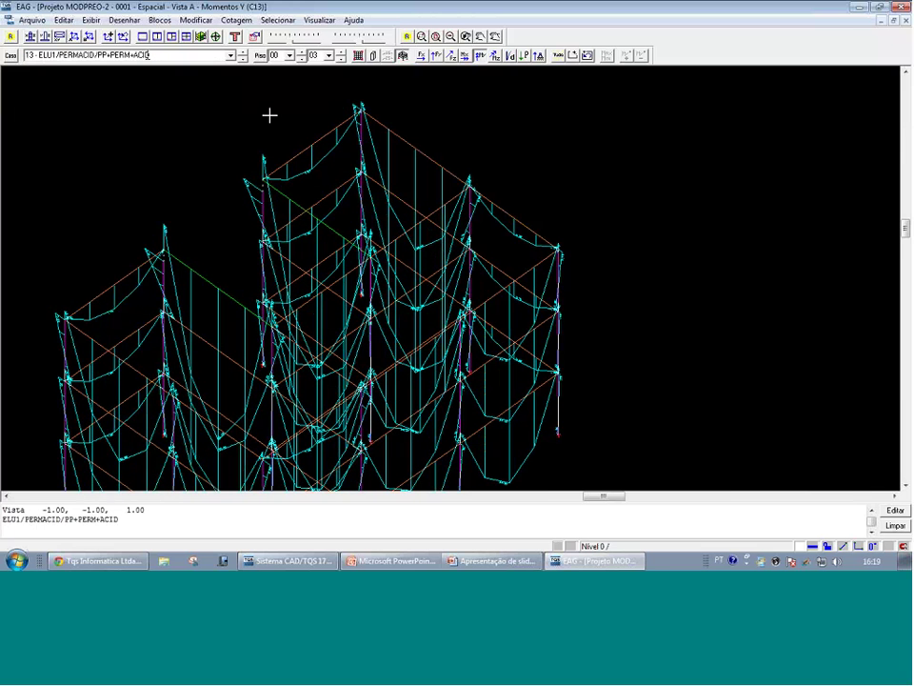
# Compare the Y moments of cases 02 - Peso Próprio - Articulado, 03 - Cargas permanentes and 04 - Cargas acidentais with combination 13
pyautogui.click(147, 55)
pyautogui.scroll(4, 126, 101)
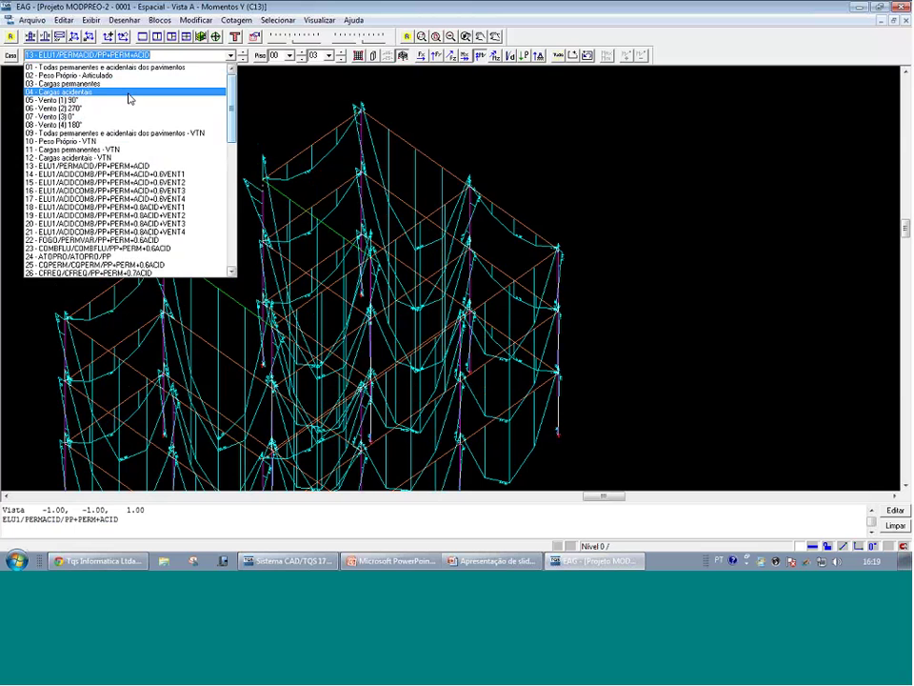
pyautogui.click(133, 79)
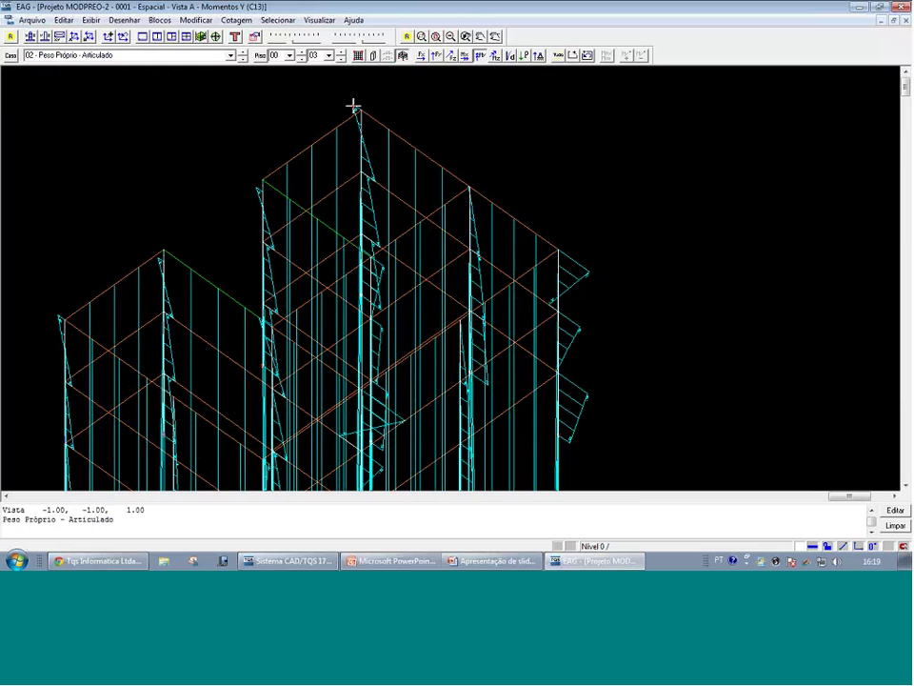
pyautogui.click(177, 54)
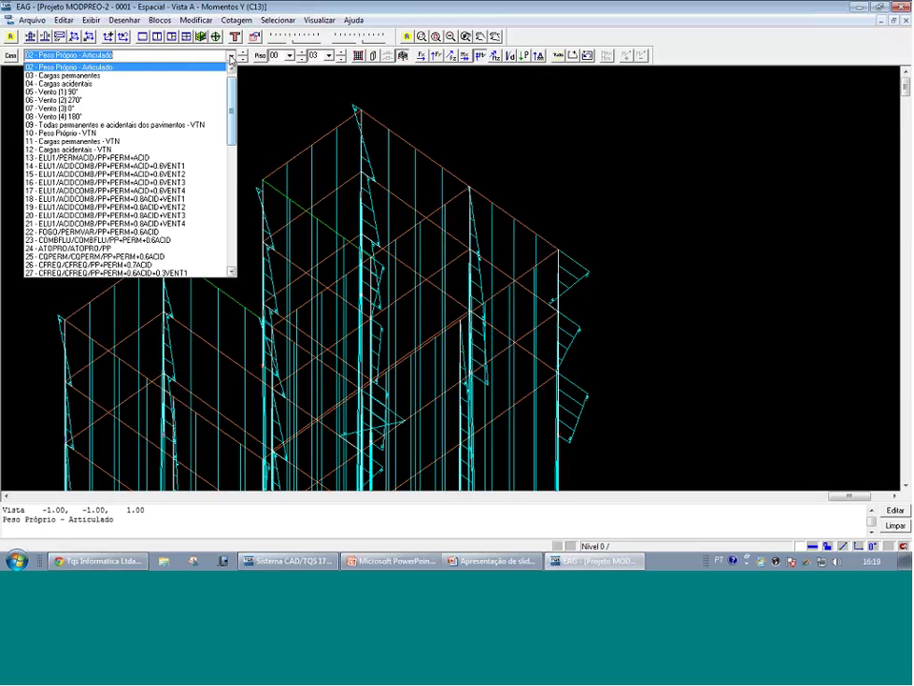
pyautogui.click(197, 79)
pyautogui.click(230, 55)
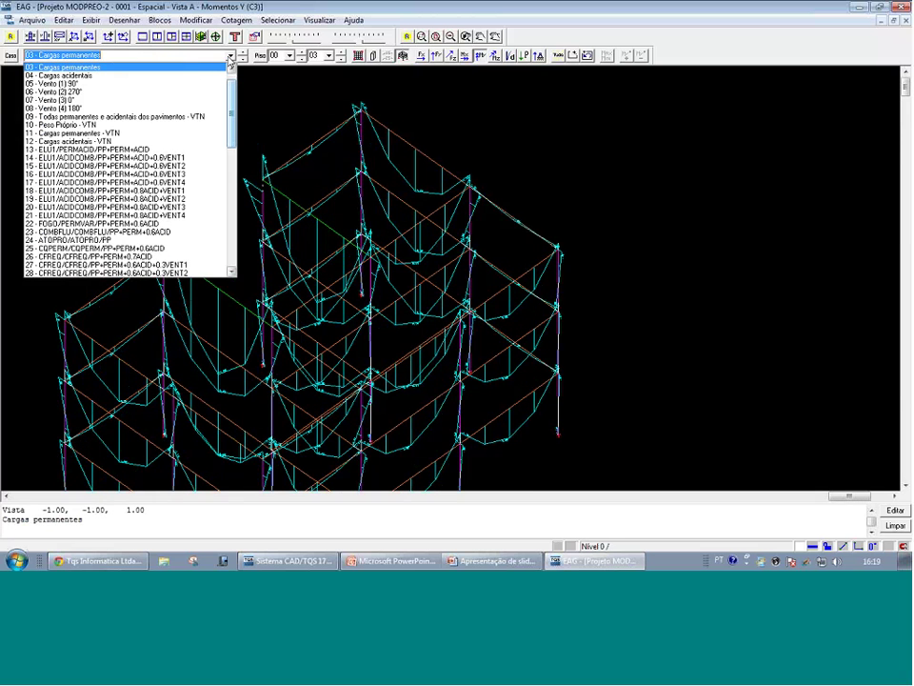
pyautogui.click(218, 75)
pyautogui.click(231, 55)
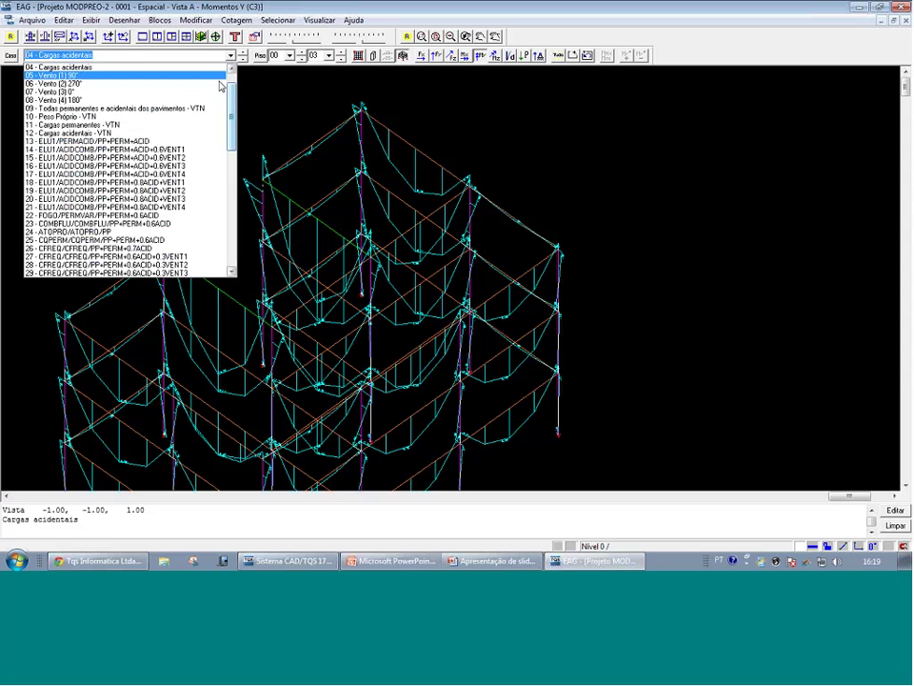
pyautogui.click(143, 141)
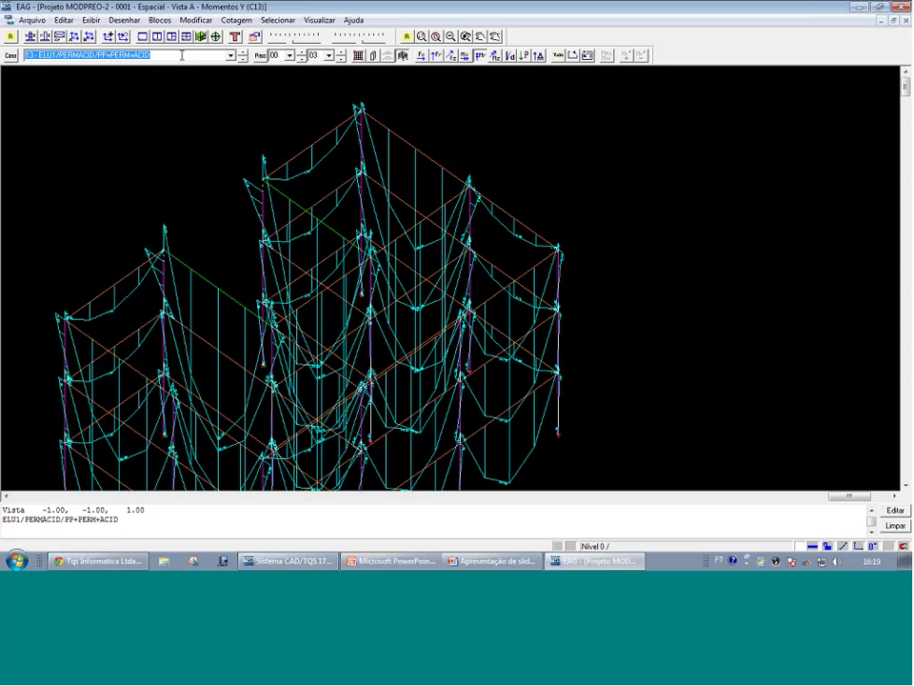
# View the Y moments for cases 01, 02 and 03 in turn, ending with the whole frame under 03 - Cargas permanentes
pyautogui.click(182, 55)
pyautogui.scroll(4, 186, 71)
pyautogui.click(184, 70)
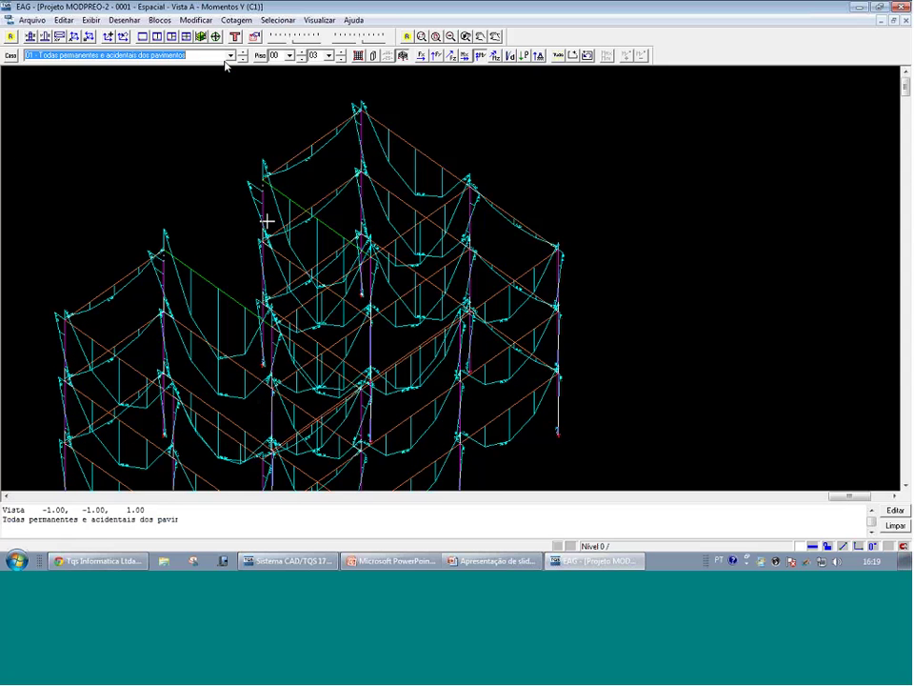
pyautogui.click(229, 56)
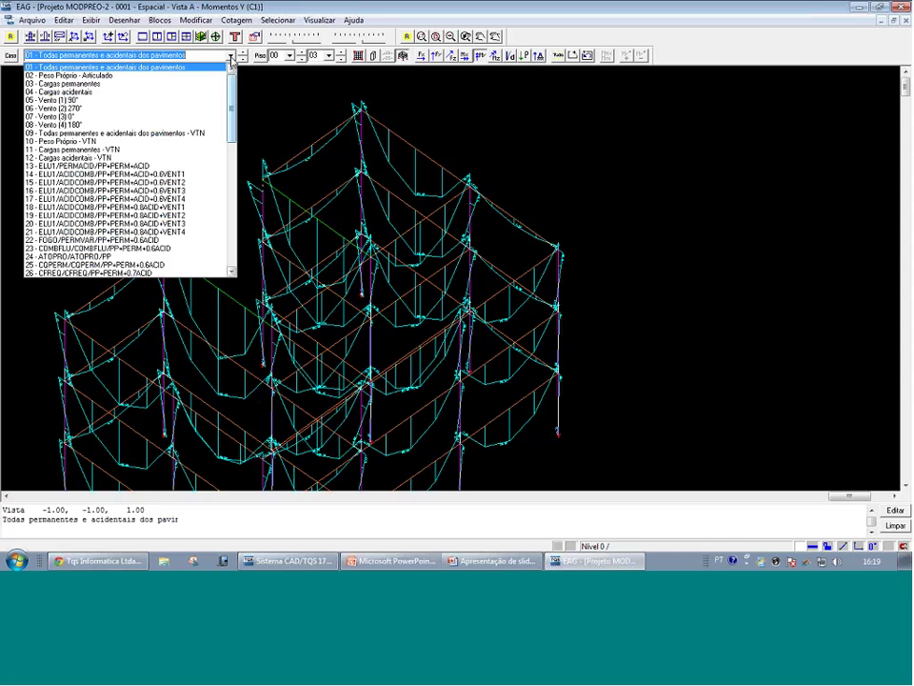
pyautogui.click(204, 75)
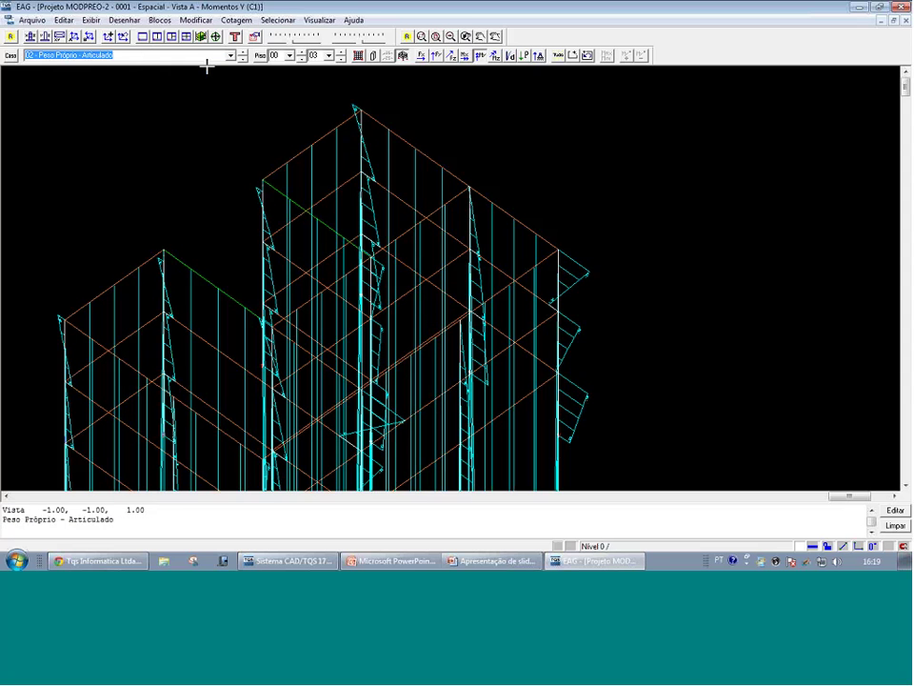
pyautogui.click(243, 58)
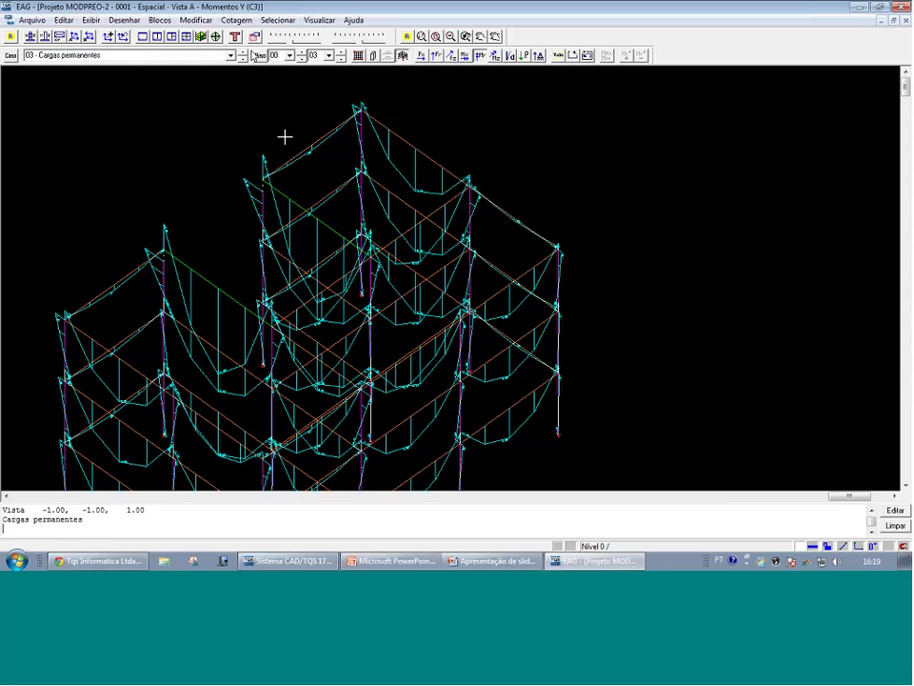
pyautogui.hotkey('shift', 'F8')
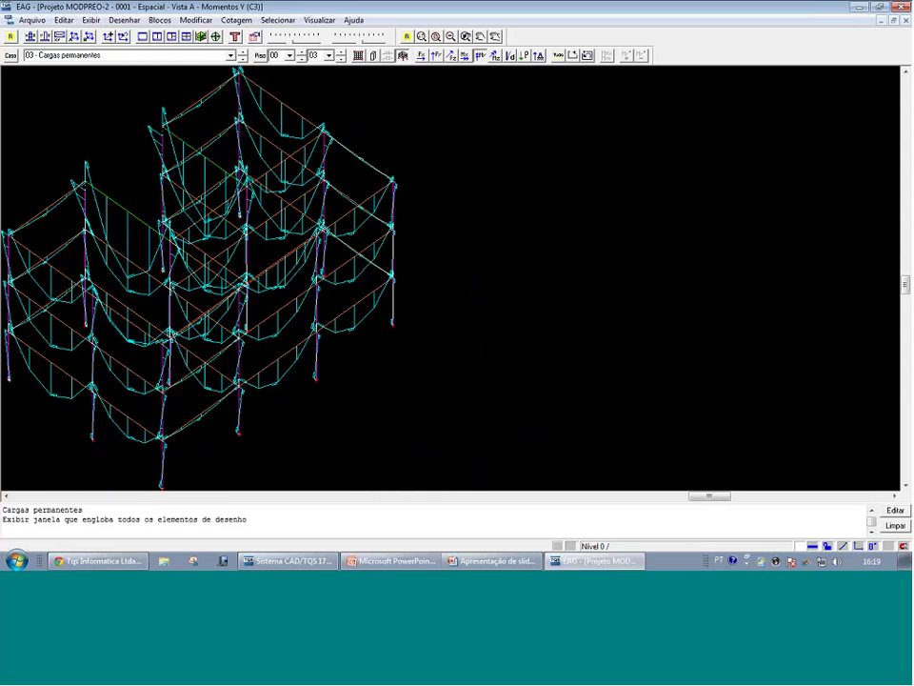
# Close the Acabada frame viewer and open the spatial frame of Etapa 1 in the frame viewer
pyautogui.click(901, 9)
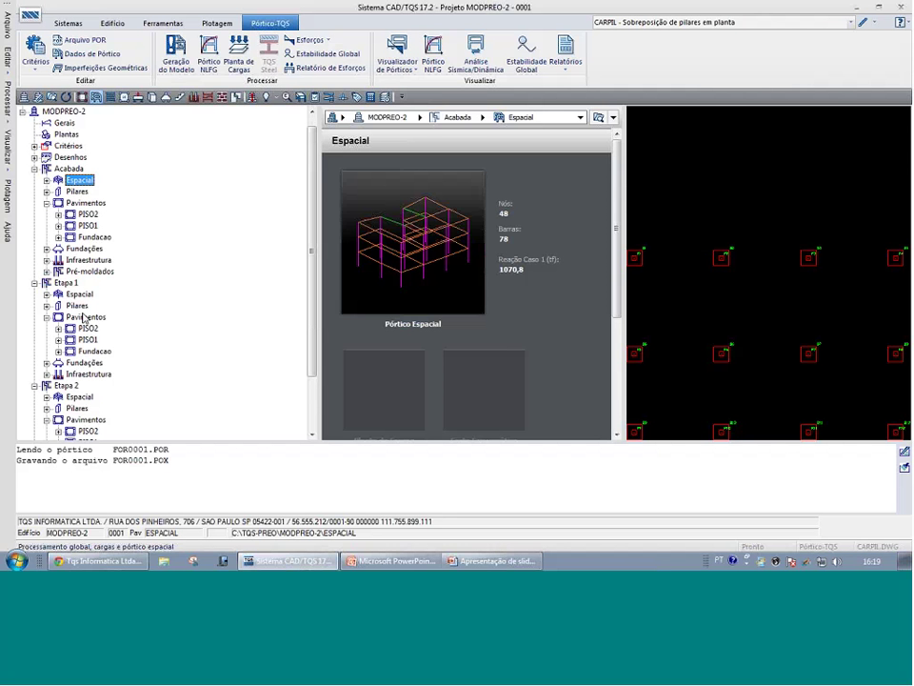
pyautogui.click(79, 295)
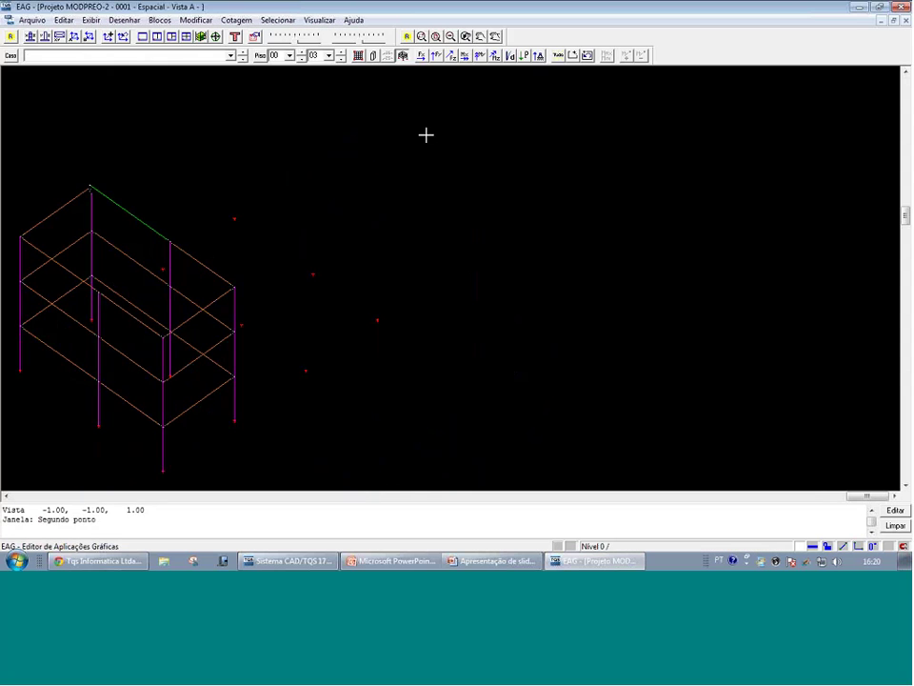
pyautogui.moveTo(409, 227); pyautogui.dragTo(432, 203, button='middle')
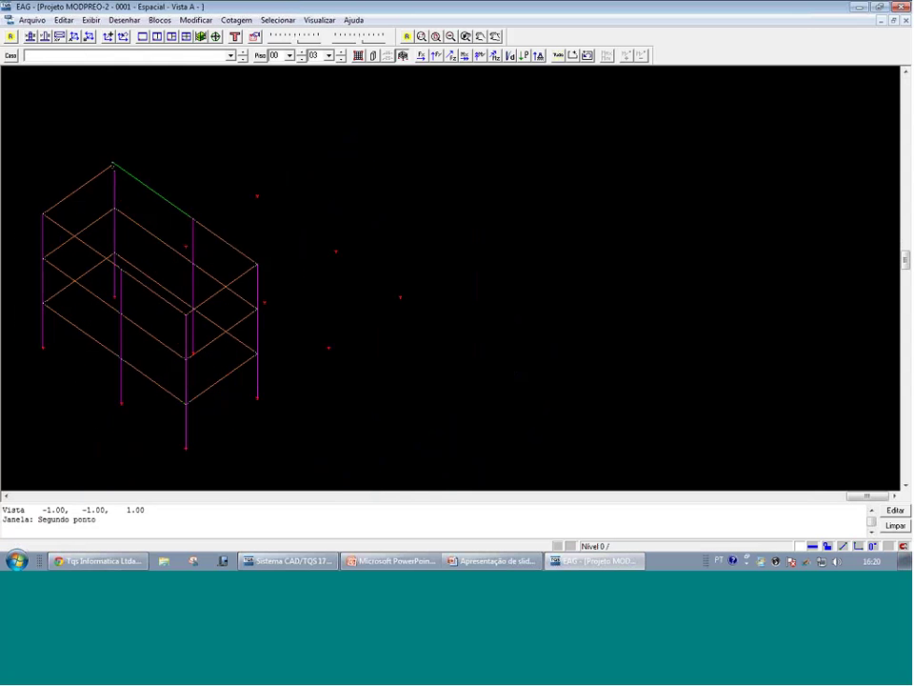
# Display the Etapa 1 frame's Y moment diagrams for case 02 - Peso Próprio - Articulado and adjust the diagram scale
pyautogui.click(231, 55)
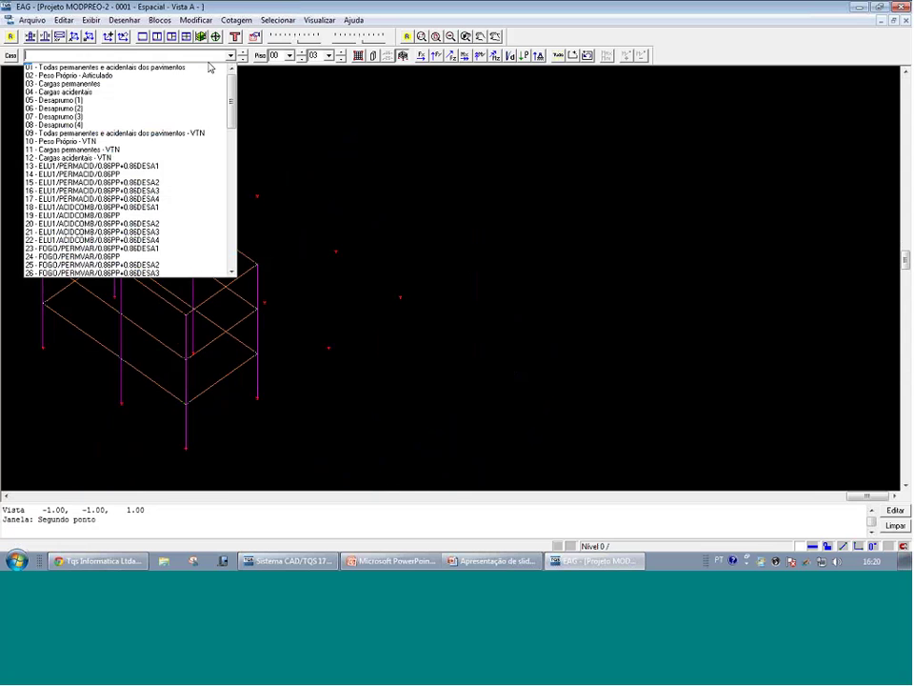
pyautogui.click(212, 76)
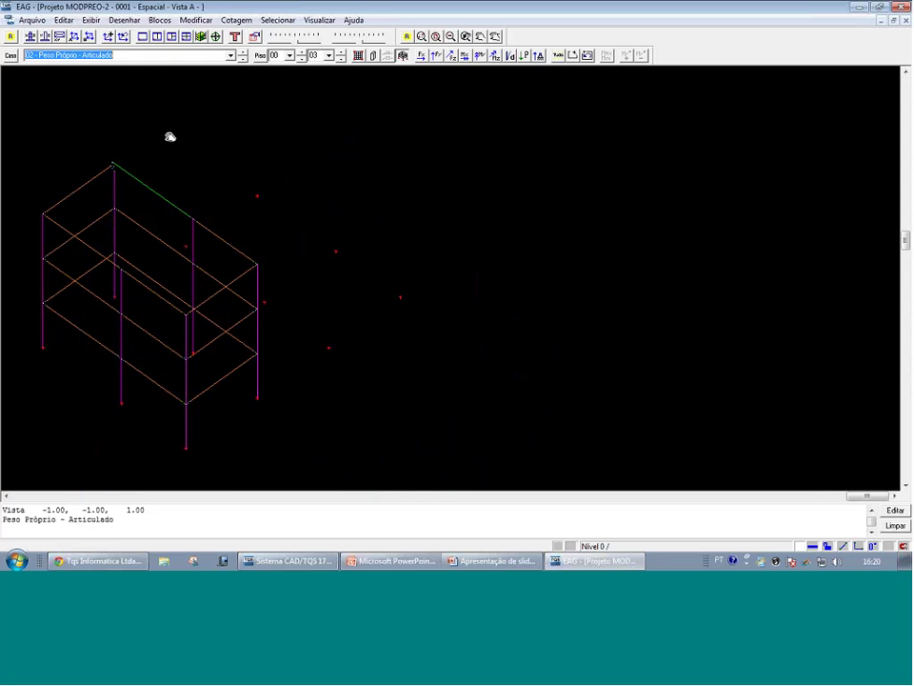
pyautogui.click(479, 58)
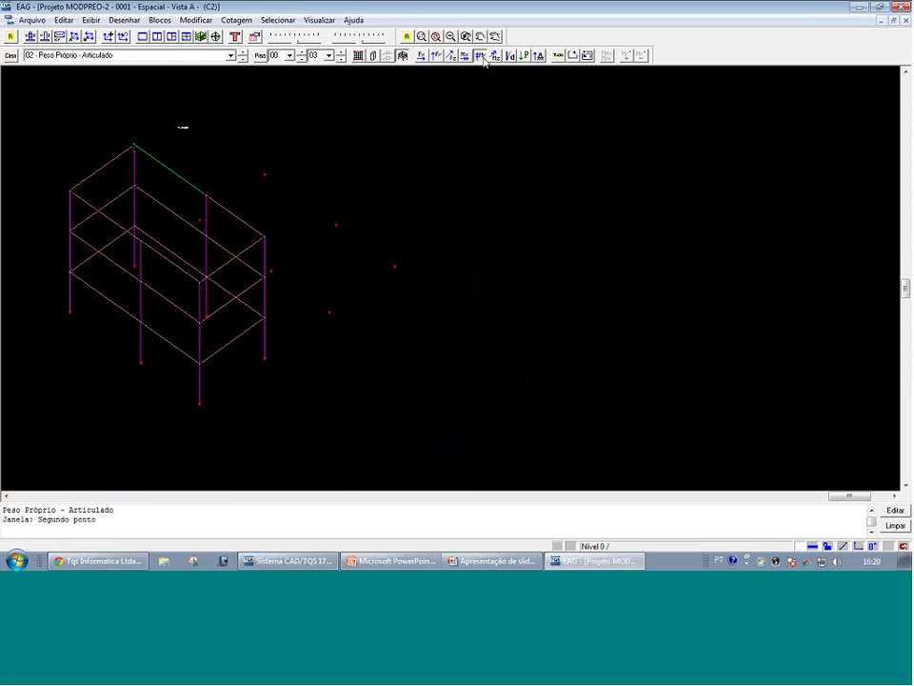
pyautogui.click(286, 39)
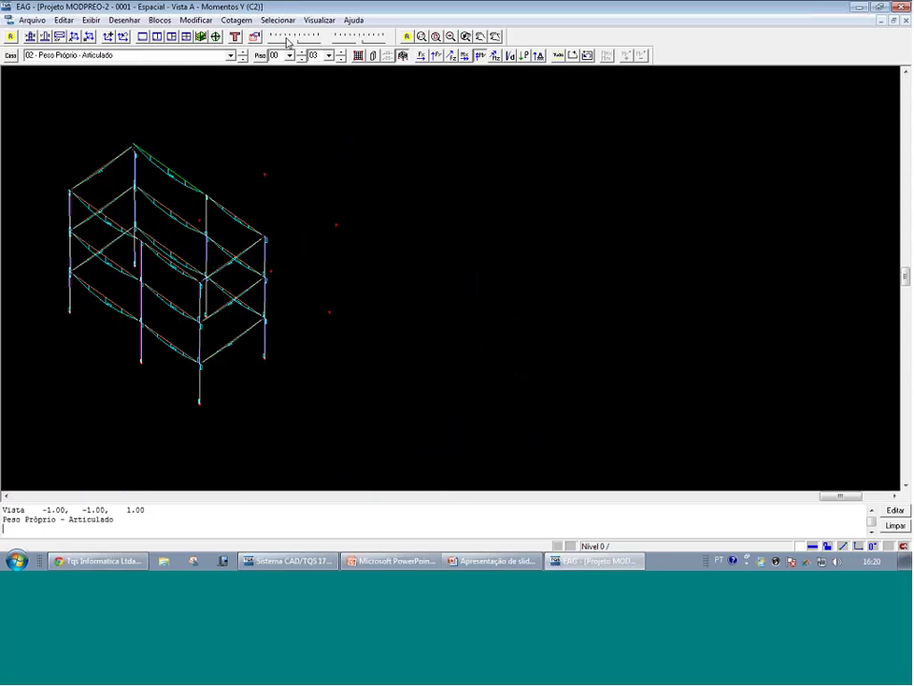
pyautogui.click(230, 56)
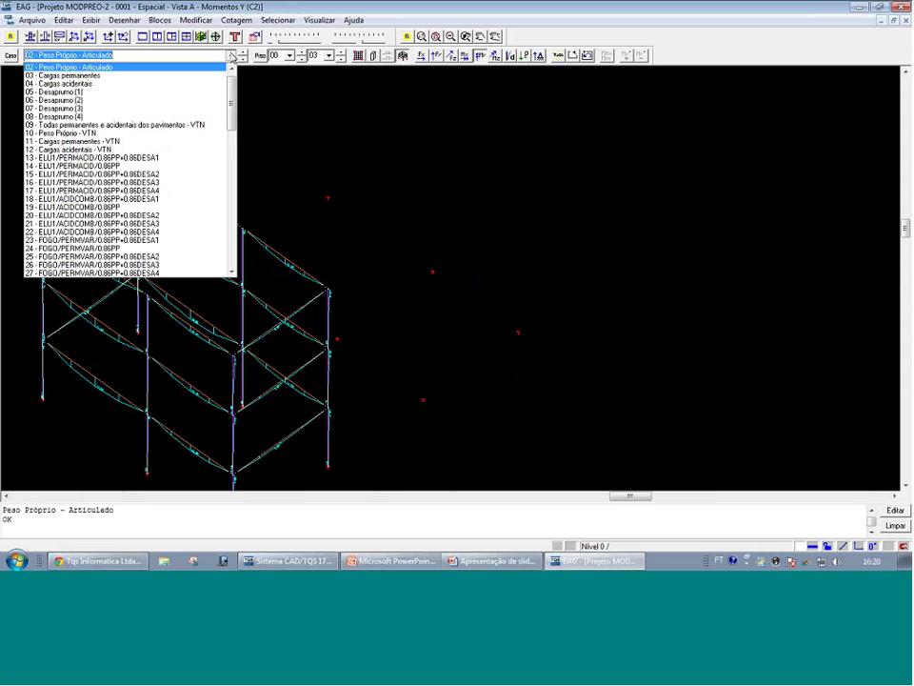
pyautogui.click(132, 67)
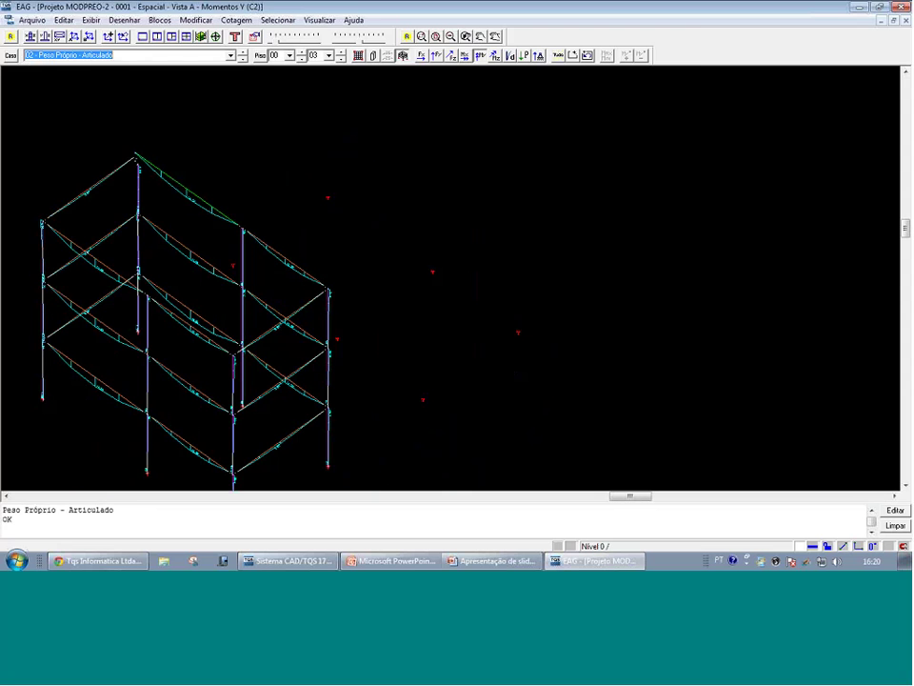
# Restore the Etapa 1 frame viewer from full screen and resize it to fill the right half of the screen
pyautogui.doubleClick(128, 7)
pyautogui.moveTo(143, 28); pyautogui.dragTo(351, 17)
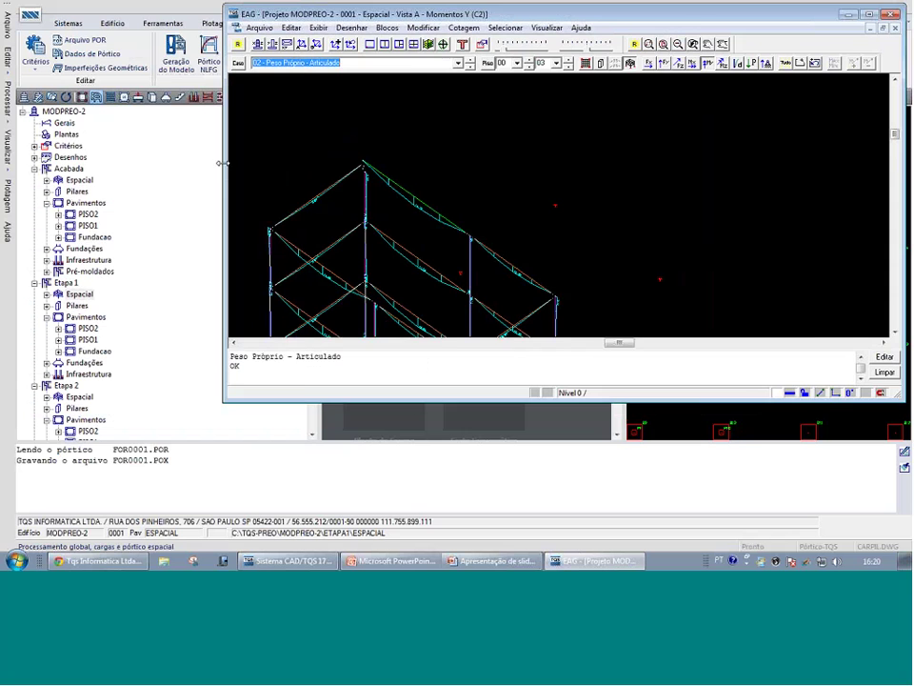
pyautogui.moveTo(224, 163); pyautogui.dragTo(448, 163)
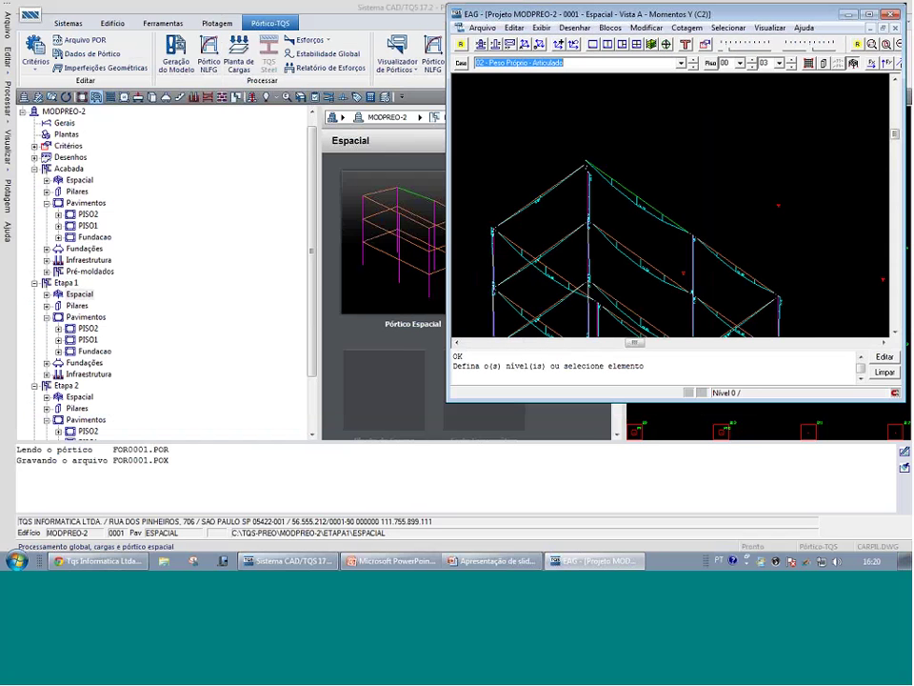
pyautogui.press('Escape')
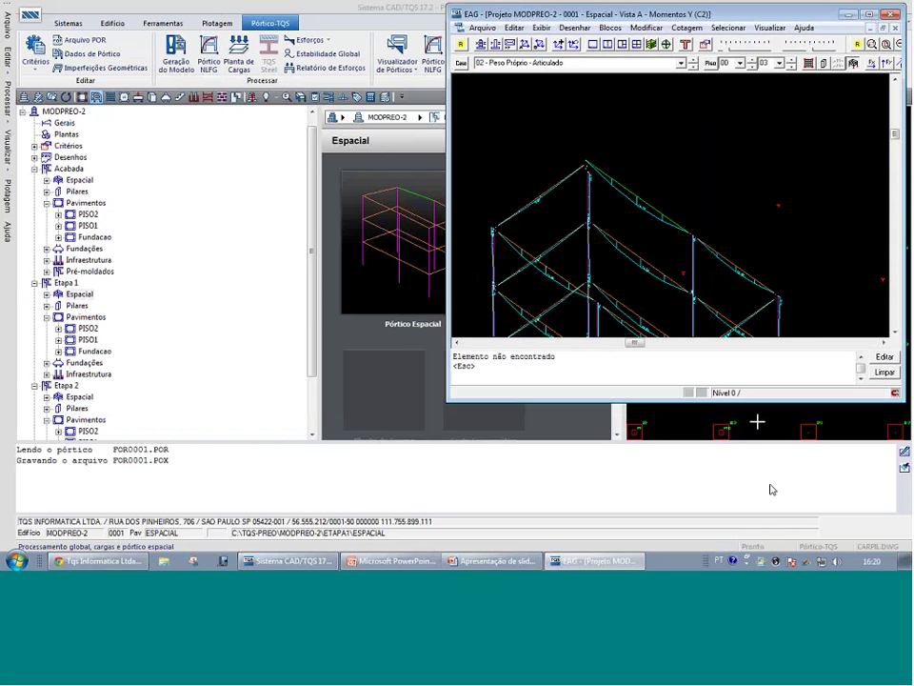
pyautogui.moveTo(758, 401); pyautogui.dragTo(760, 545)
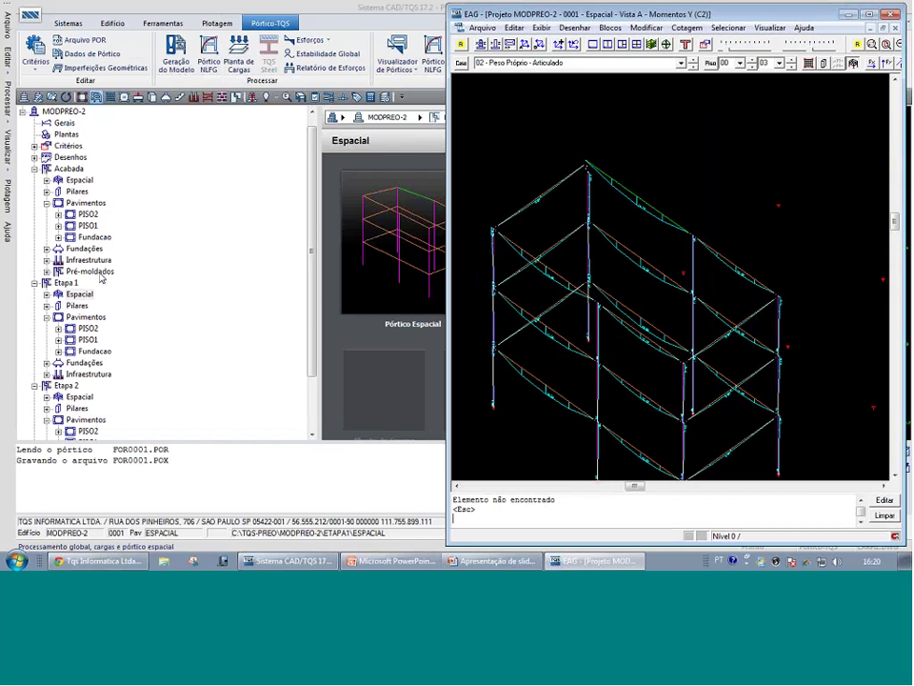
# Open the Acabada spatial frame in the frame viewer for the ultimate limit state (ELU)
pyautogui.click(80, 181)
pyautogui.click(400, 70)
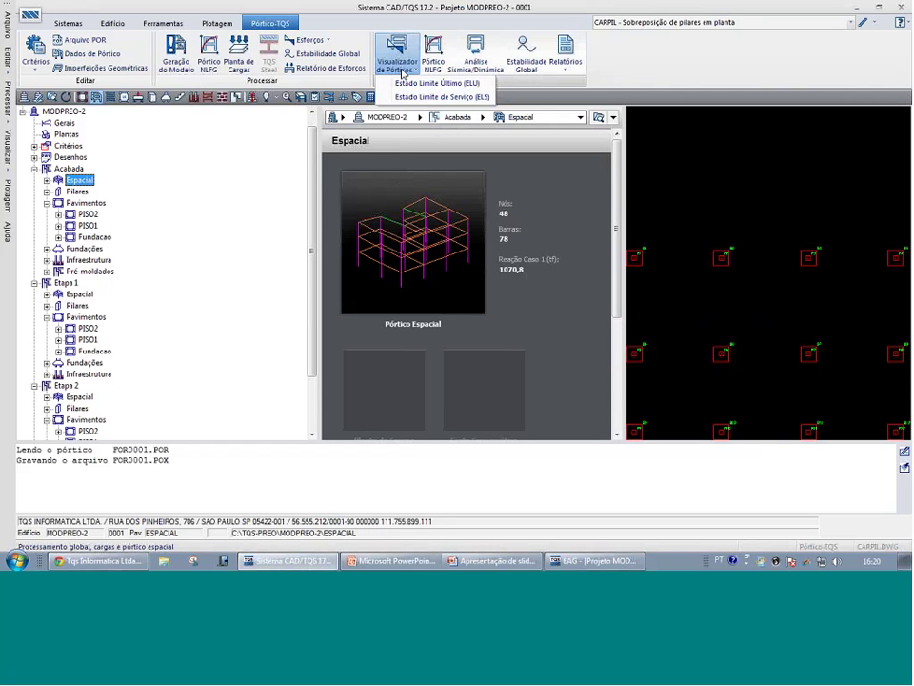
pyautogui.click(410, 83)
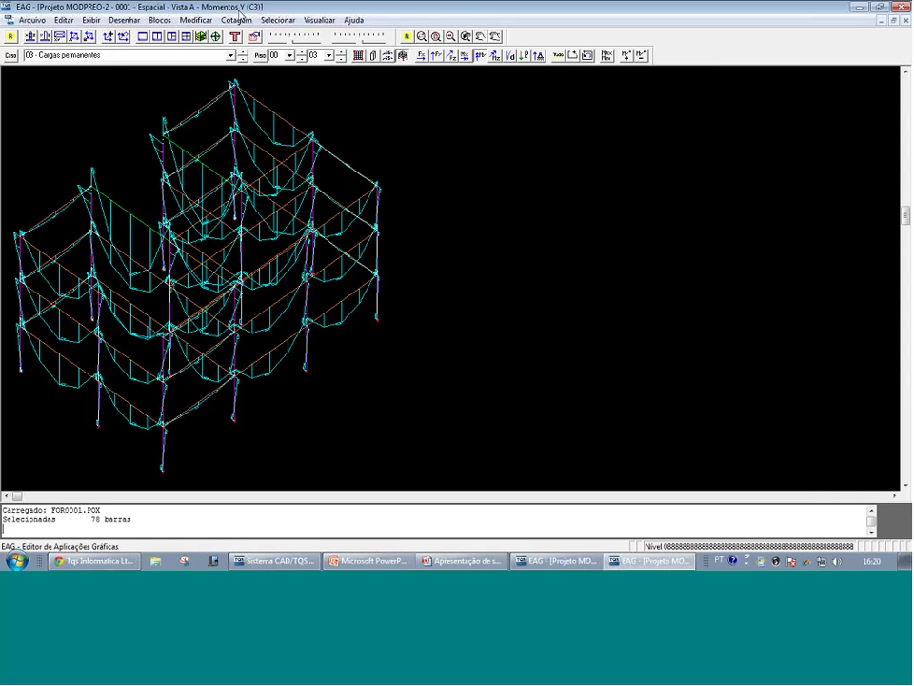
# Resize the Acabada frame viewer to the left half of the screen and show the Etapa 1 viewer beside it
pyautogui.moveTo(416, 43); pyautogui.dragTo(386, 13)
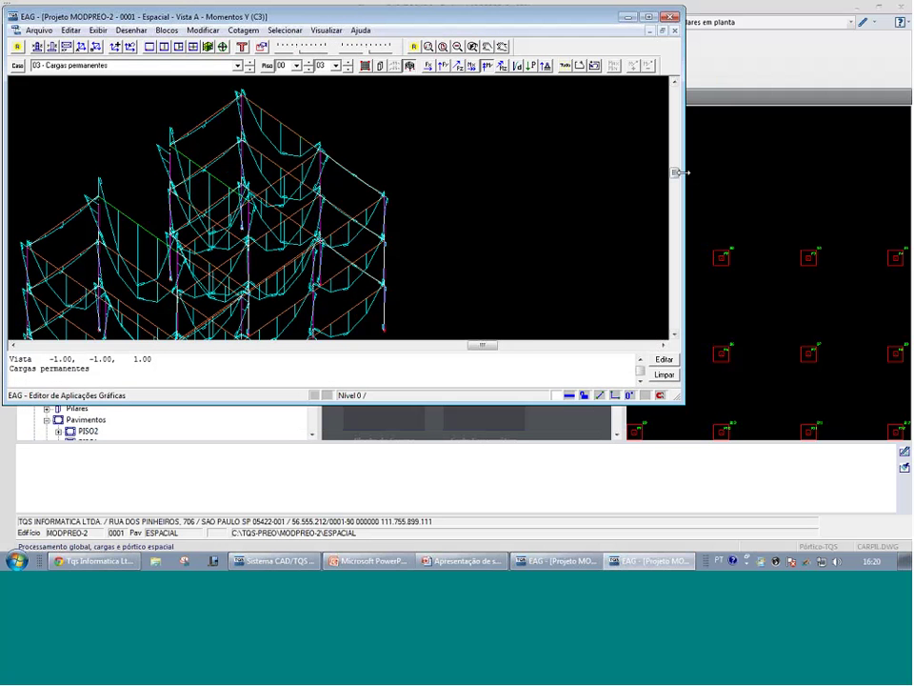
pyautogui.moveTo(684, 172); pyautogui.dragTo(449, 195)
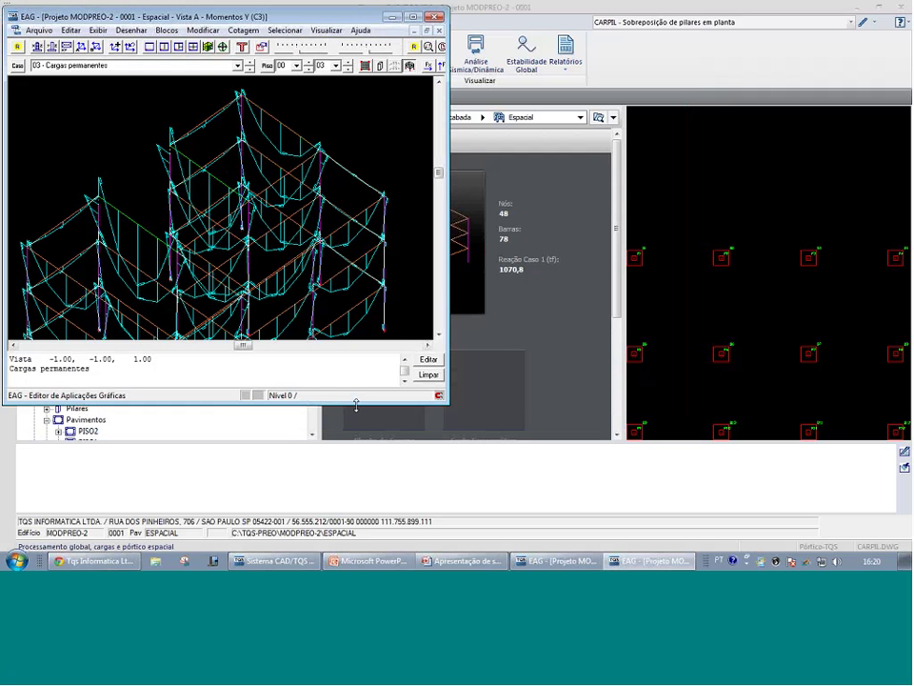
pyautogui.moveTo(351, 404); pyautogui.dragTo(350, 460)
pyautogui.moveTo(354, 505); pyautogui.dragTo(354, 551)
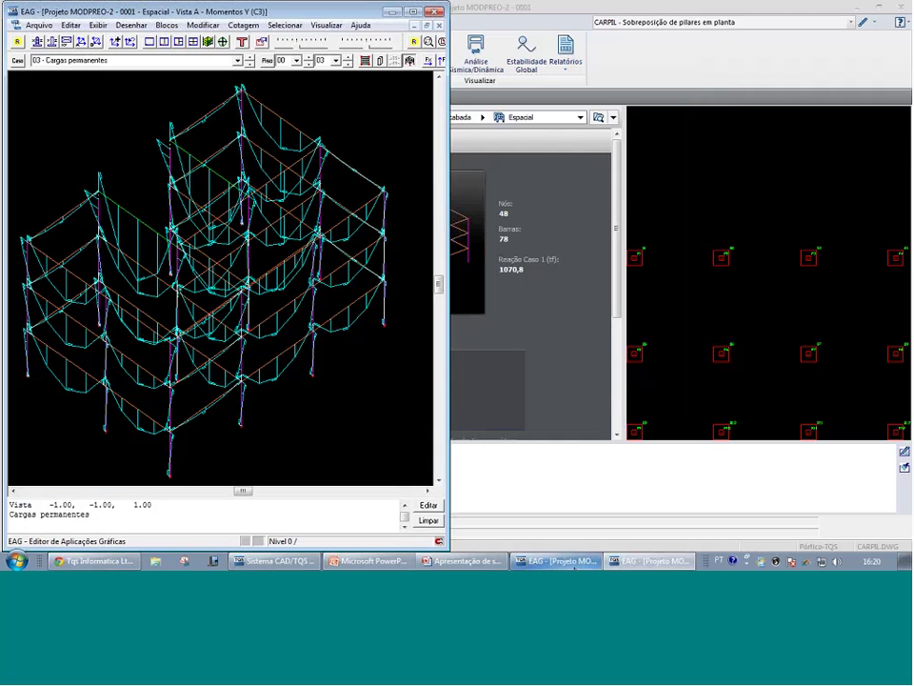
pyautogui.click(572, 562)
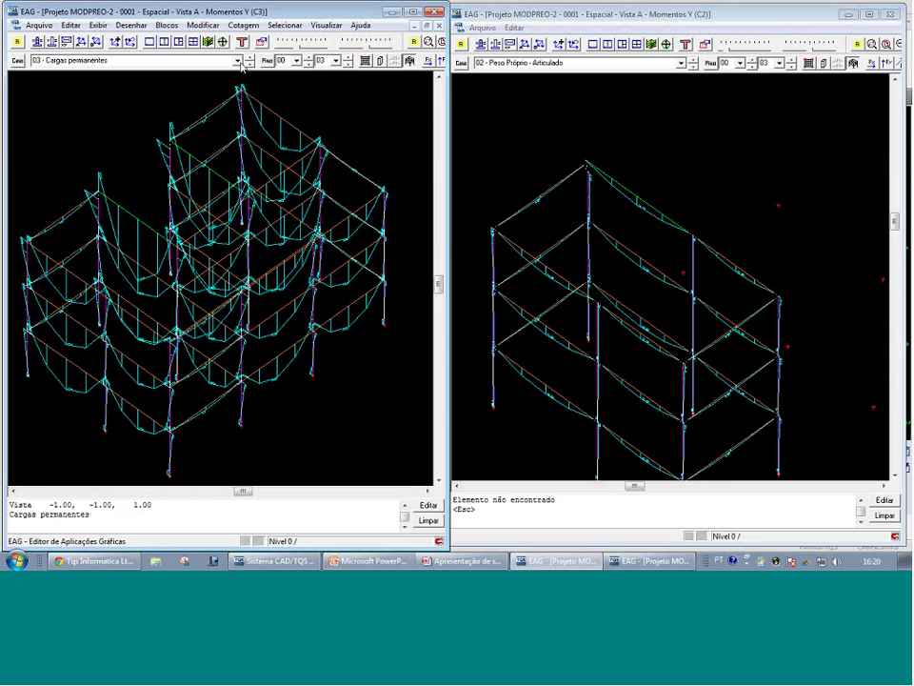
# Compare the lists of load cases and combinations of the Acabada and Etapa 1 frames
pyautogui.click(238, 60)
pyautogui.scroll(1, 133, 172)
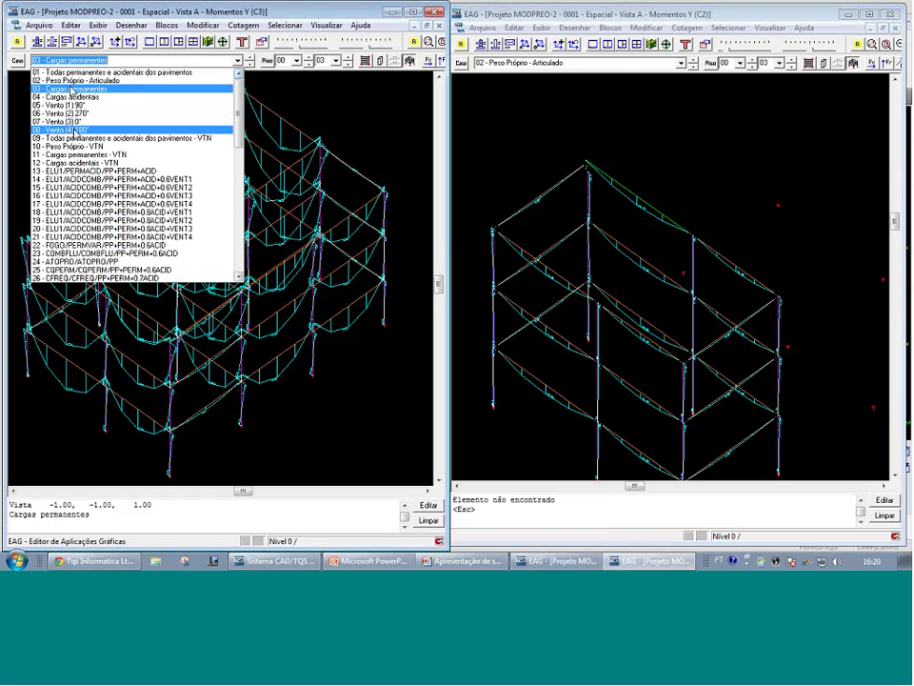
pyautogui.click(626, 66)
pyautogui.click(682, 65)
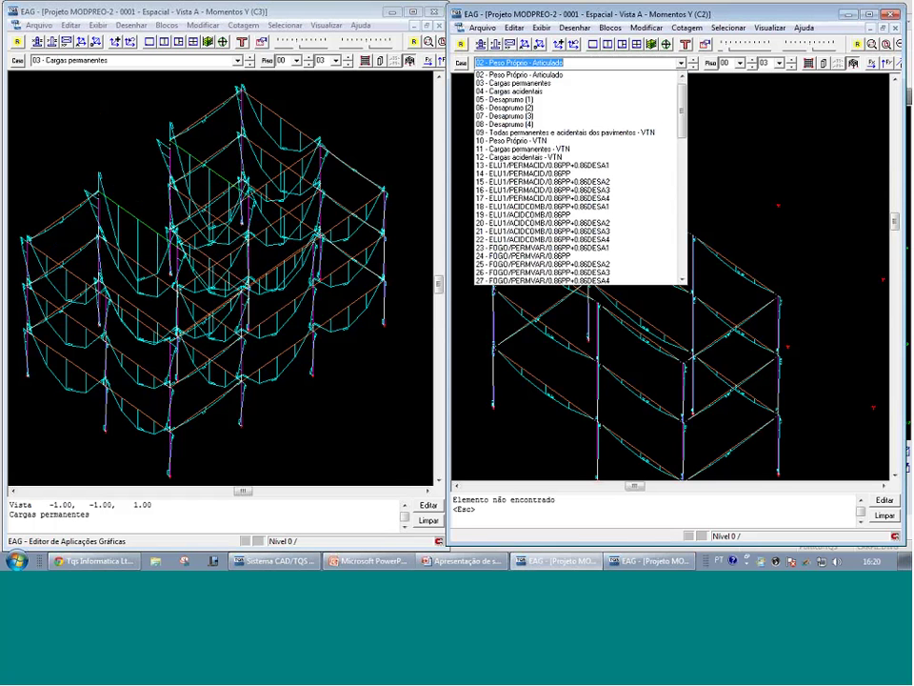
pyautogui.click(345, 119)
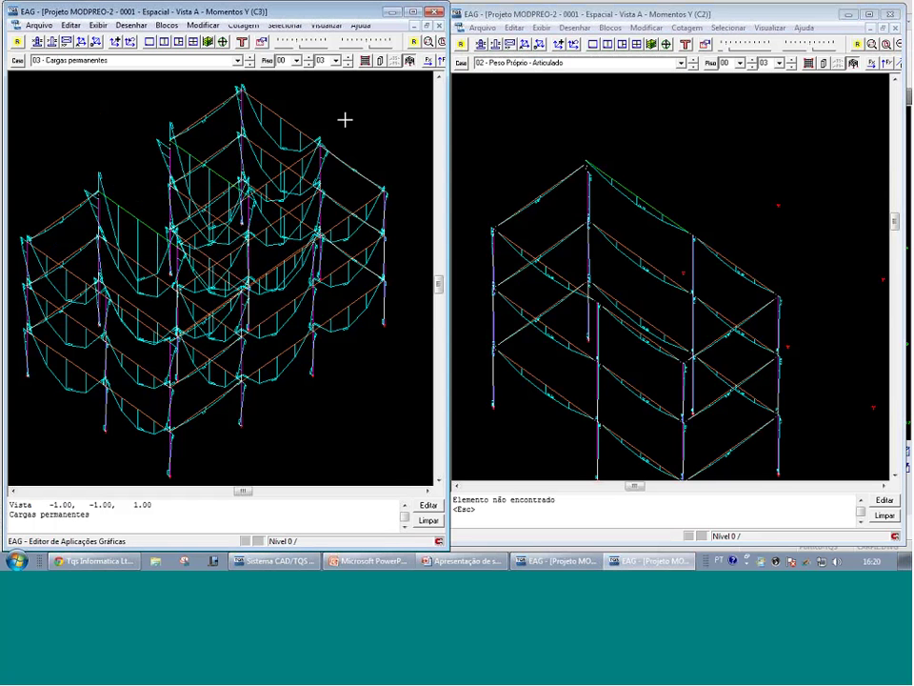
# Close the Acabada frame viewer and maximize the Etapa 1 viewer
pyautogui.moveTo(194, 13); pyautogui.dragTo(197, 57)
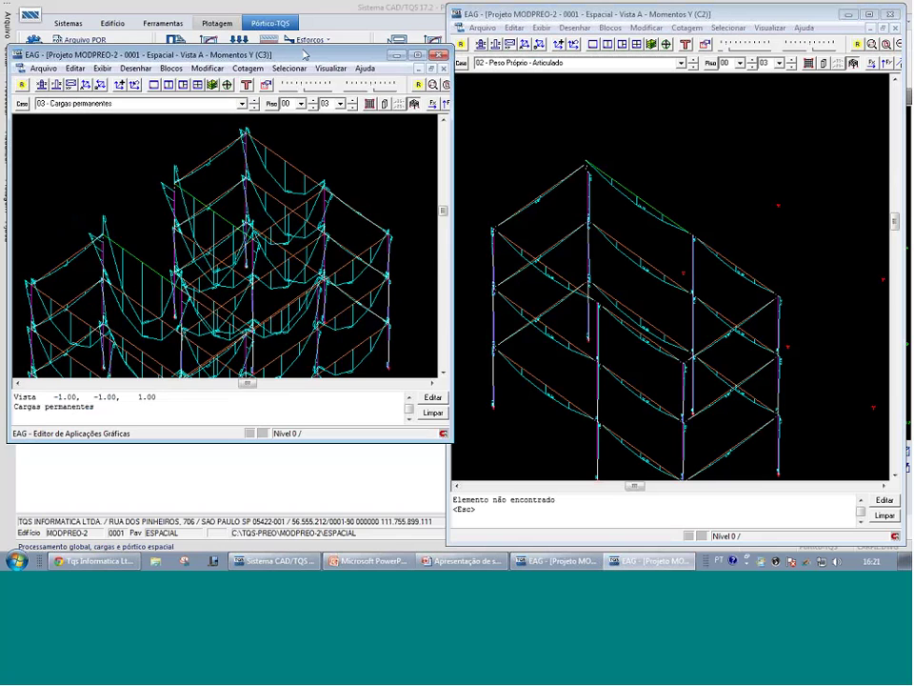
pyautogui.click(391, 55)
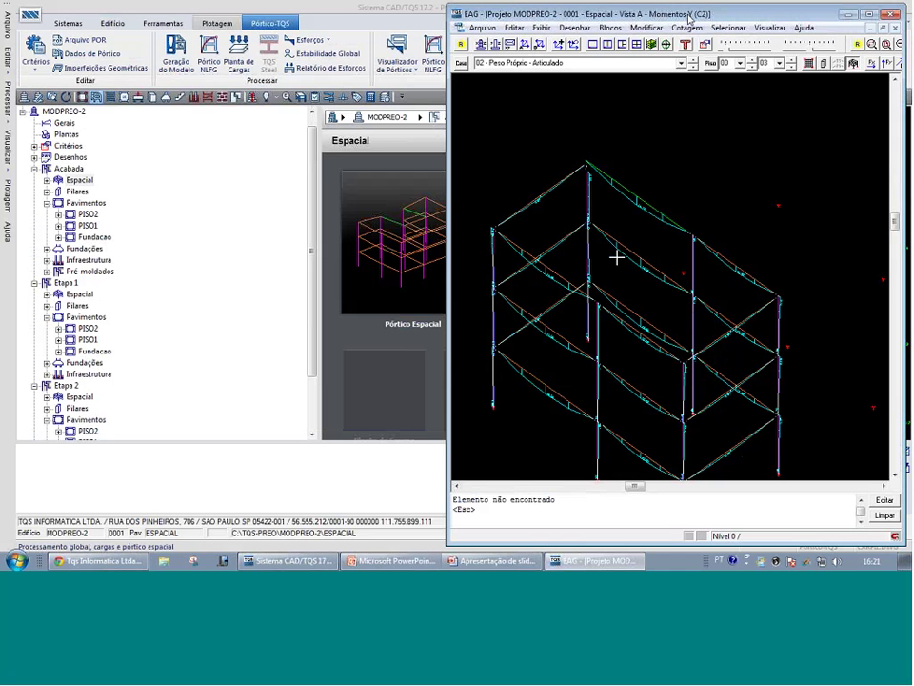
pyautogui.doubleClick(689, 17)
# Examine the Y moment values of the Etapa 1 frame's upper beams and columns under 02 - Peso Próprio - Articulado
pyautogui.moveTo(297, 183); pyautogui.dragTo(332, 141, button='middle')
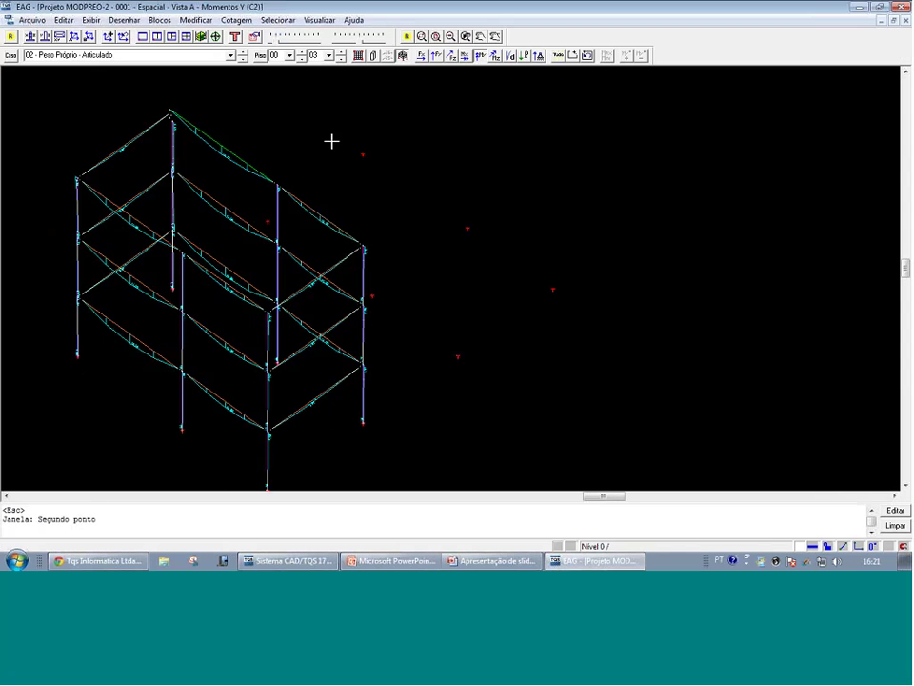
pyautogui.scroll(5, 133, 110)
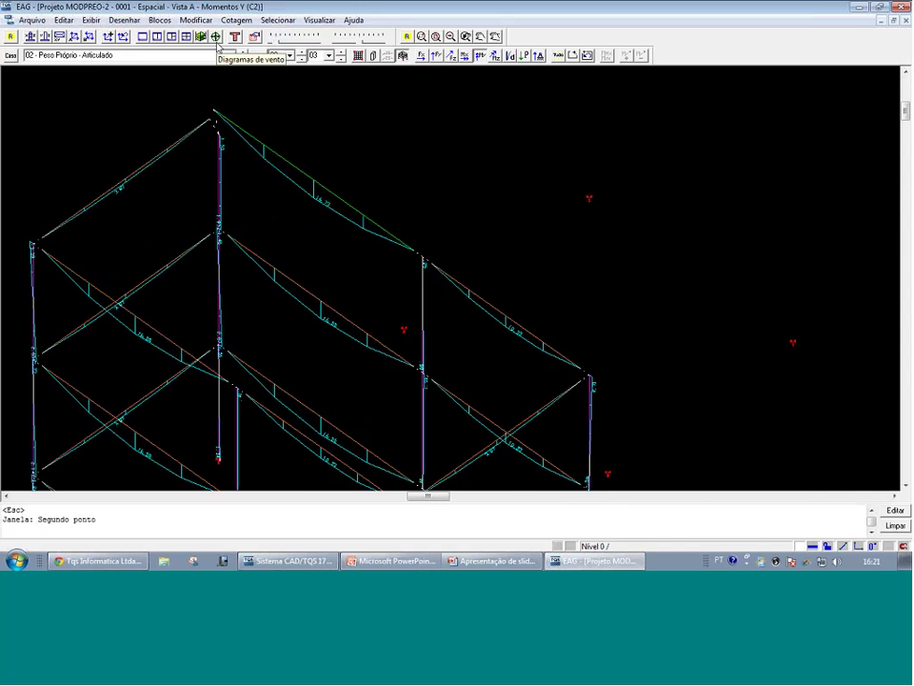
pyautogui.scroll(-4, 316, 120)
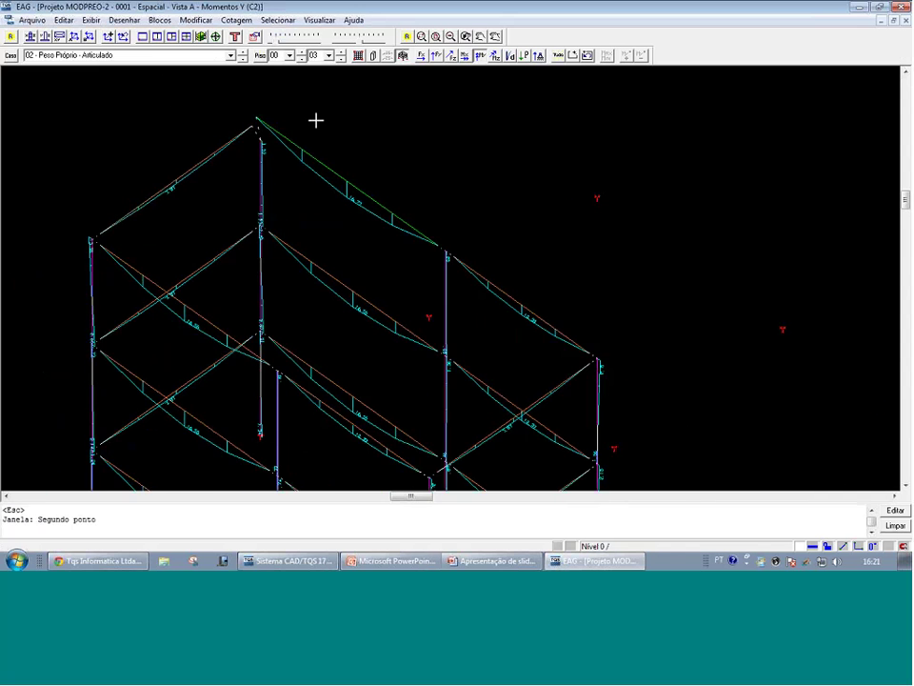
pyautogui.scroll(2, 316, 120)
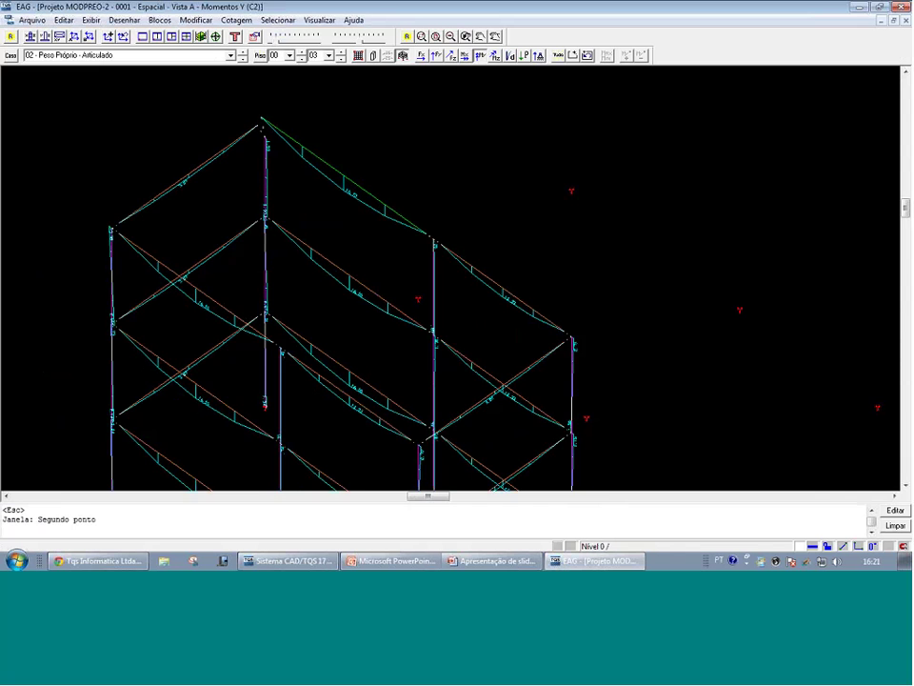
pyautogui.scroll(1, 350, 198)
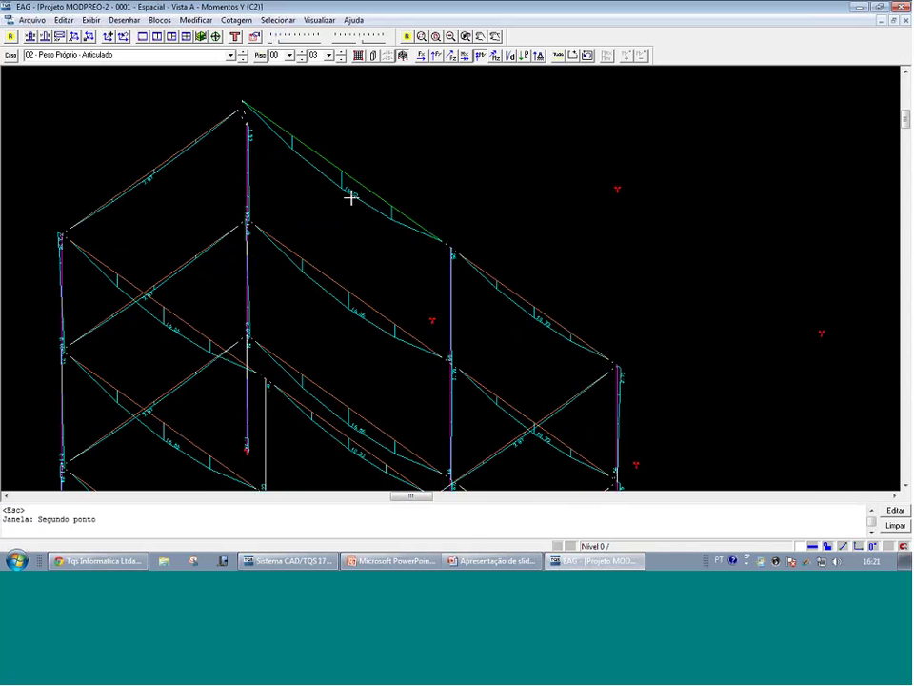
# View the Etapa 1 frame's Y moments for cases 03 to 06 in turn, enlarging the diagram scale at 03 - Cargas permanentes
pyautogui.click(243, 58)
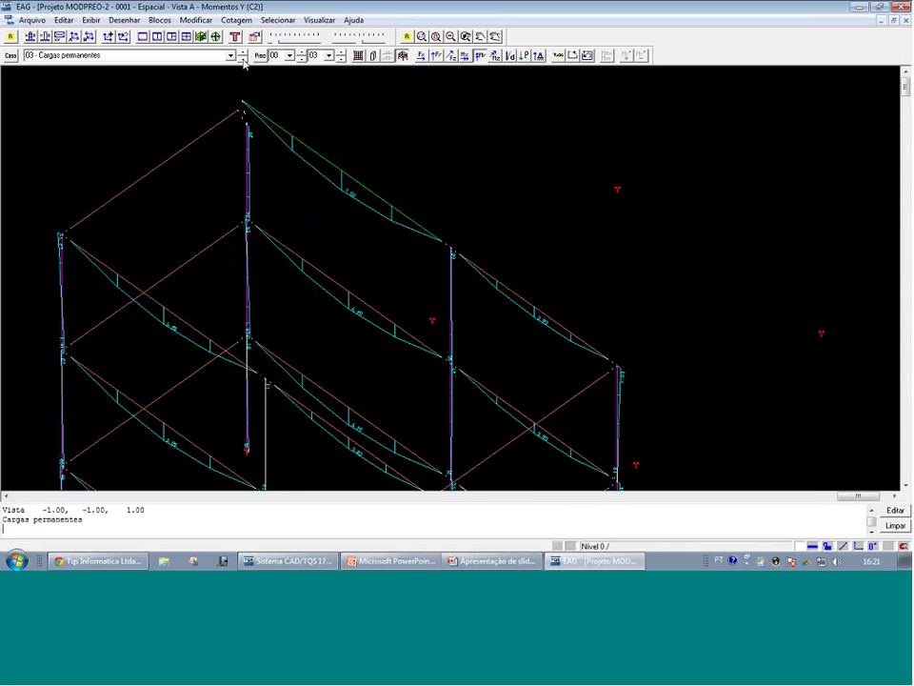
pyautogui.click(285, 42)
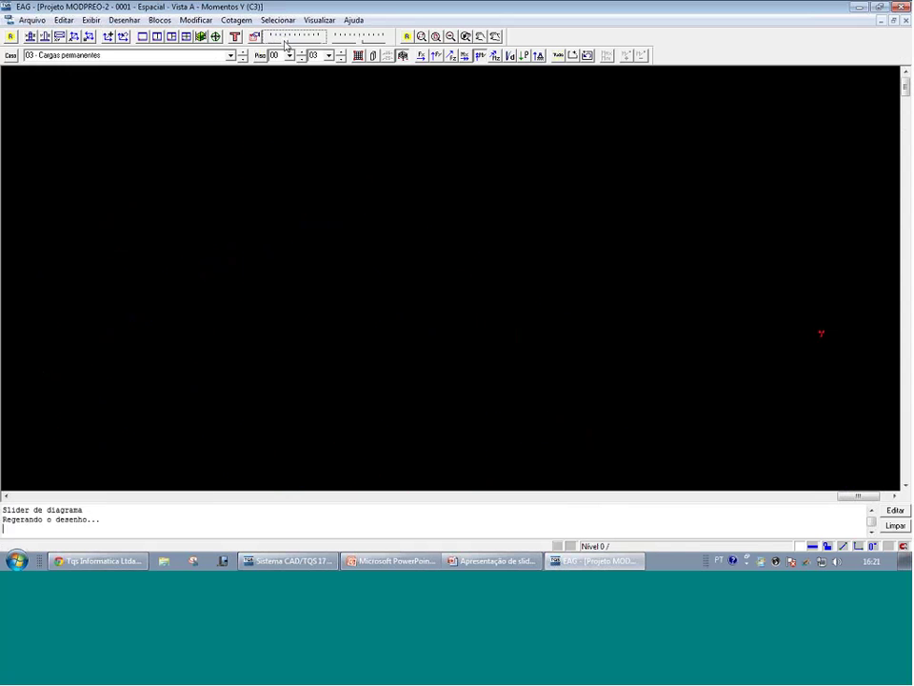
pyautogui.click(245, 60)
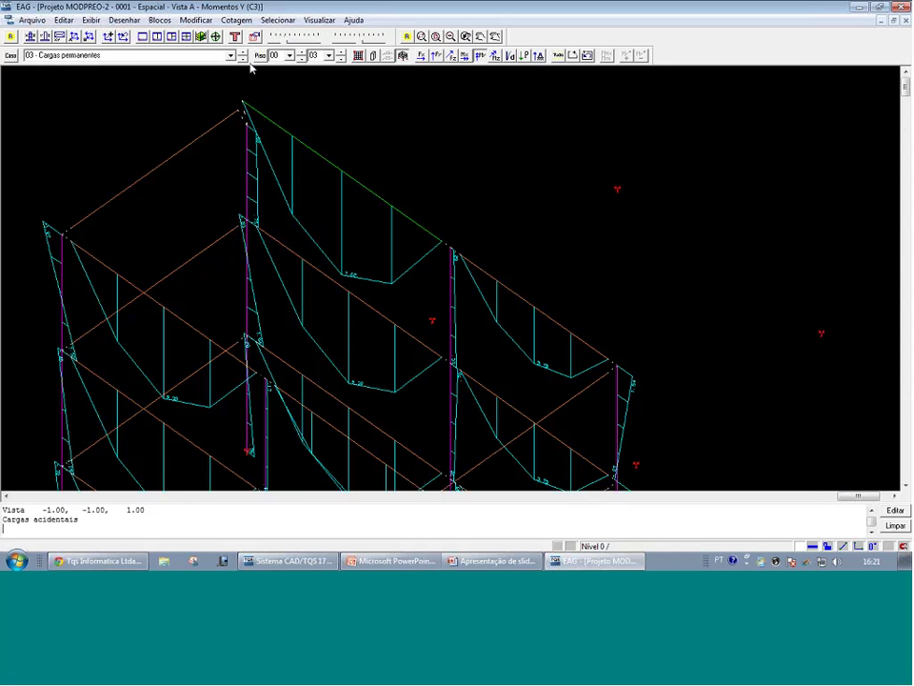
pyautogui.click(246, 60)
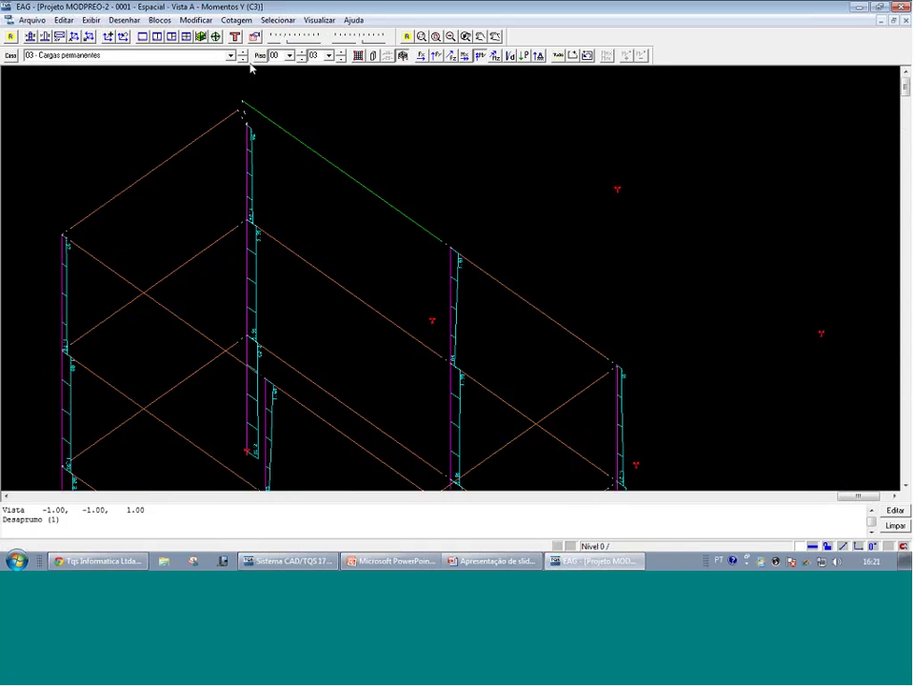
pyautogui.click(246, 60)
# Examine the Y moments and displacements of combination 13 - ELU1/PERMACID/0.86PP+0.86DESA1, ending with the Y moments
pyautogui.click(230, 55)
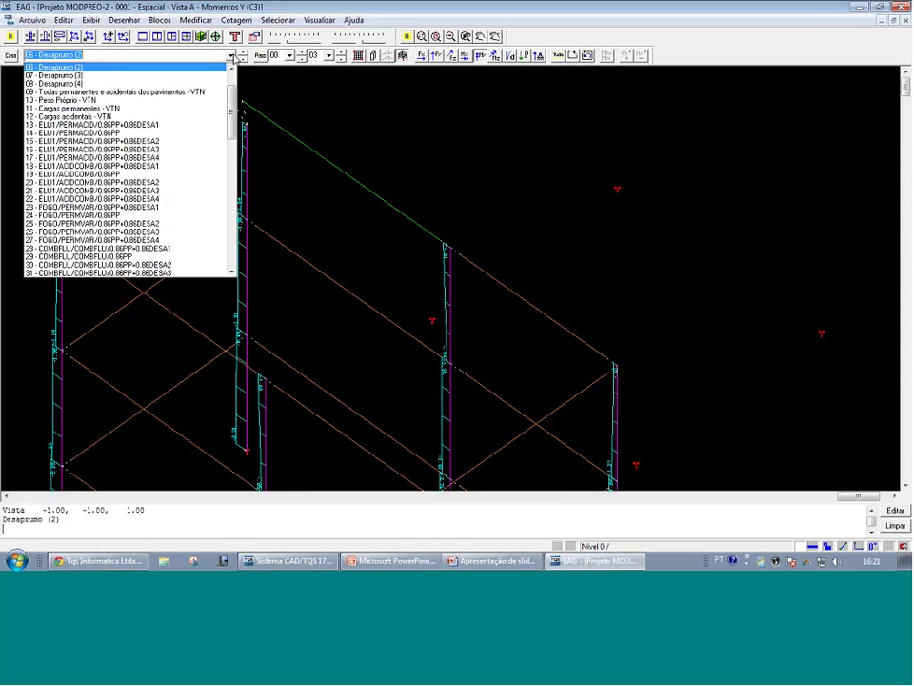
pyautogui.click(184, 125)
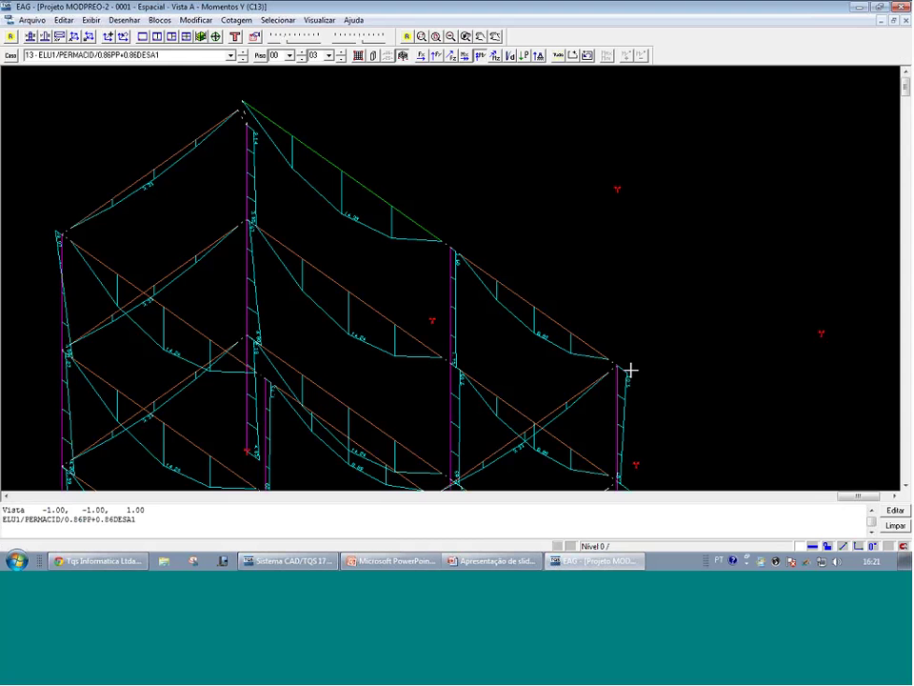
pyautogui.scroll(2, 625, 373)
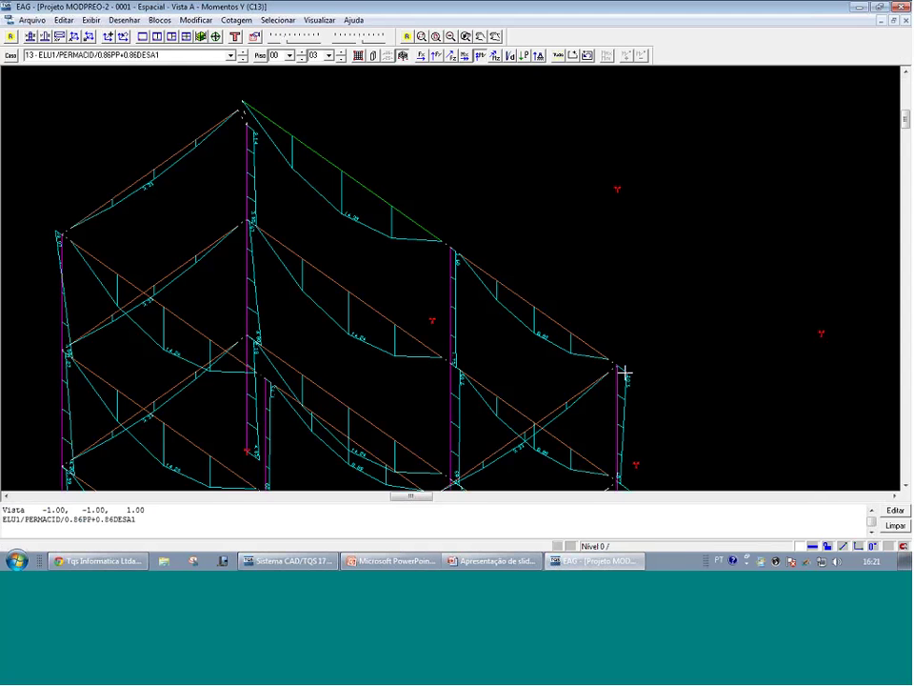
pyautogui.moveTo(625, 375)
pyautogui.click(510, 55)
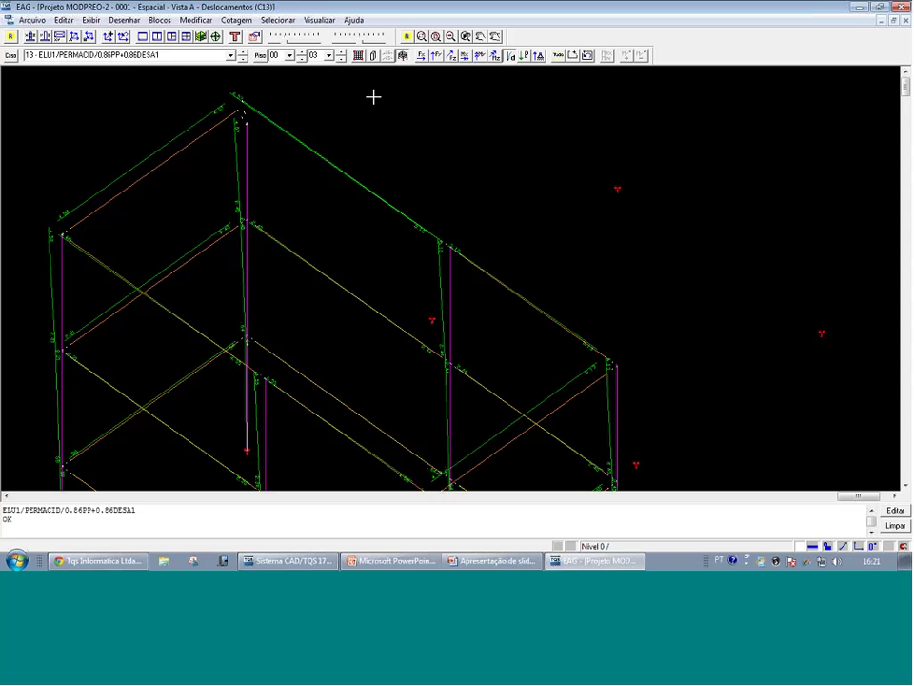
pyautogui.click(494, 55)
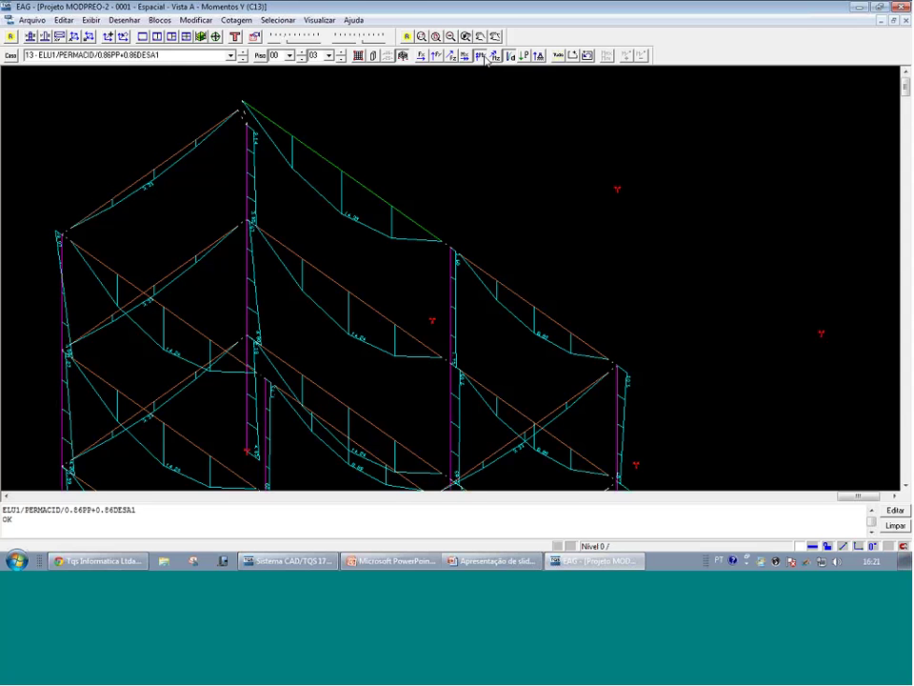
pyautogui.moveTo(319, 161)
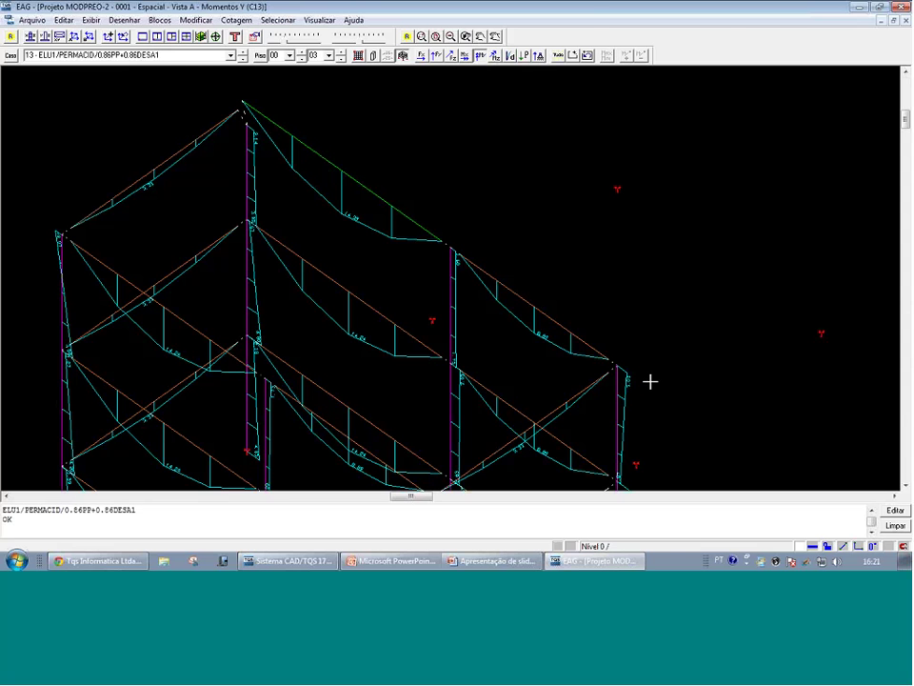
# Close the Etapa 1 frame viewer and open the spatial frame of Etapa 2 in the serviceability limit state (ELS) viewer
pyautogui.hotkey('alt', 'F4')
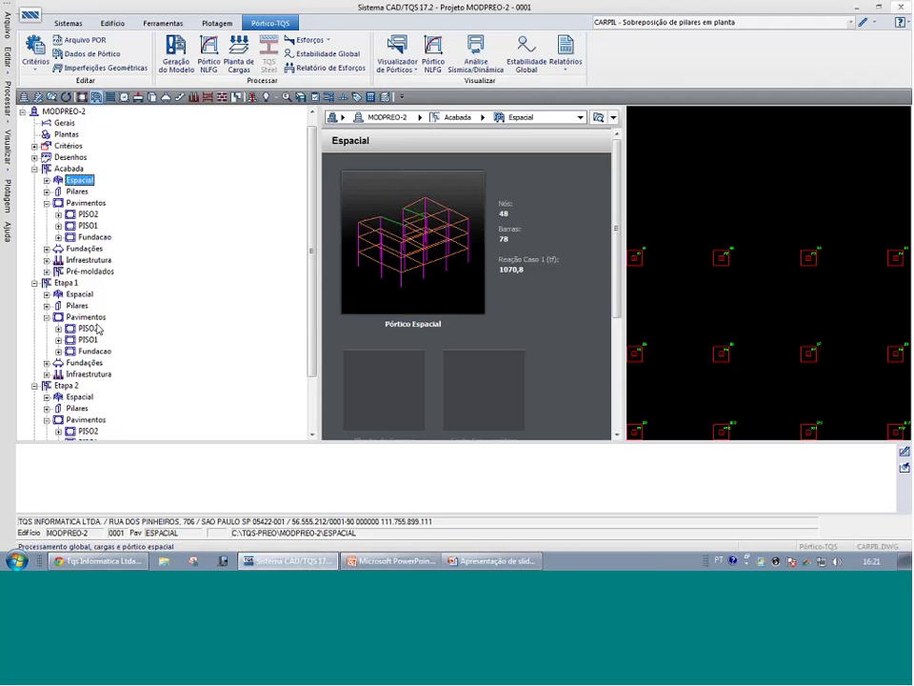
pyautogui.scroll(-2, 97, 328)
pyautogui.click(77, 339)
pyautogui.click(79, 328)
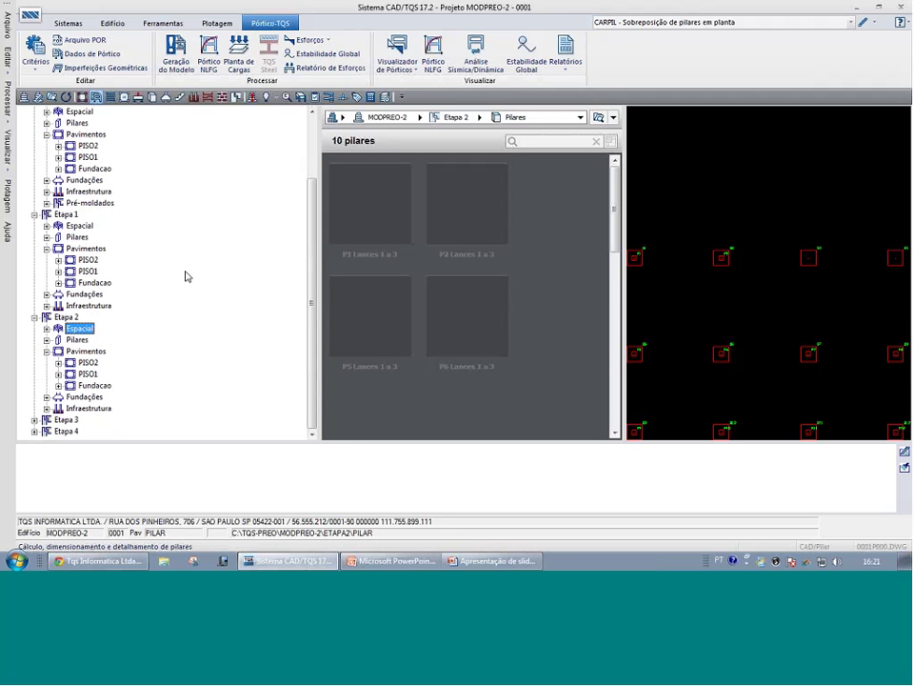
pyautogui.click(397, 59)
pyautogui.click(445, 97)
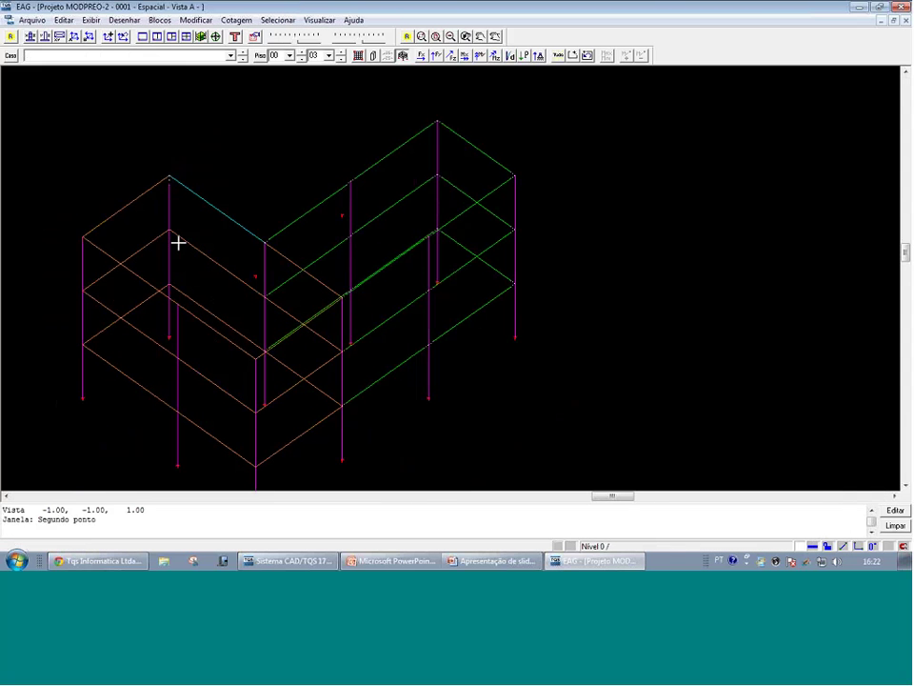
# Display the Etapa 2 frame's Y moments for combination 13 - ELU1/PERMACID/0.86PP+0.86DESA1, reduce the diagram scale and examine the upper beams
pyautogui.click(231, 56)
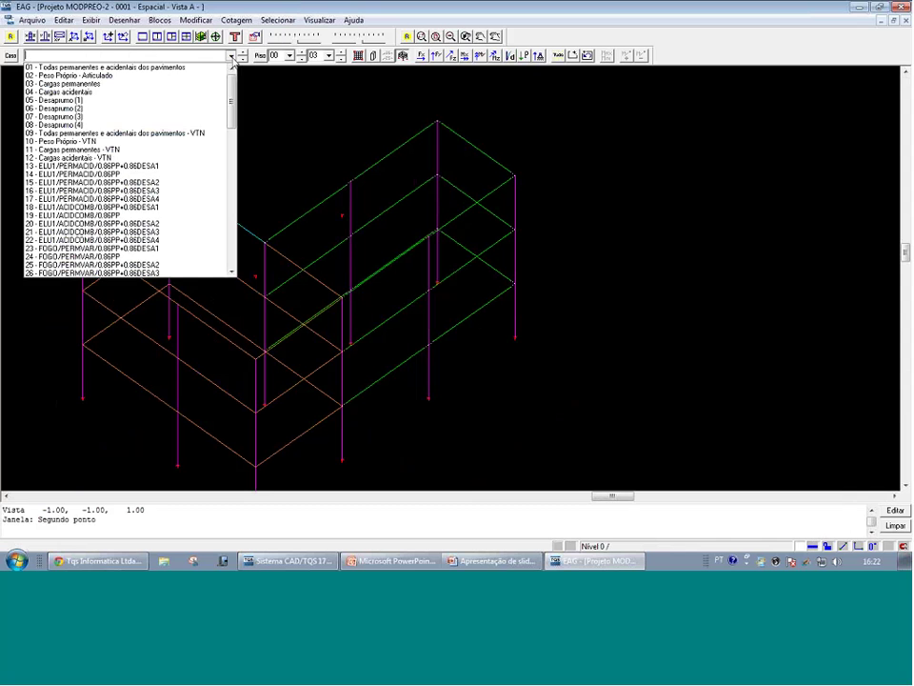
pyautogui.click(136, 167)
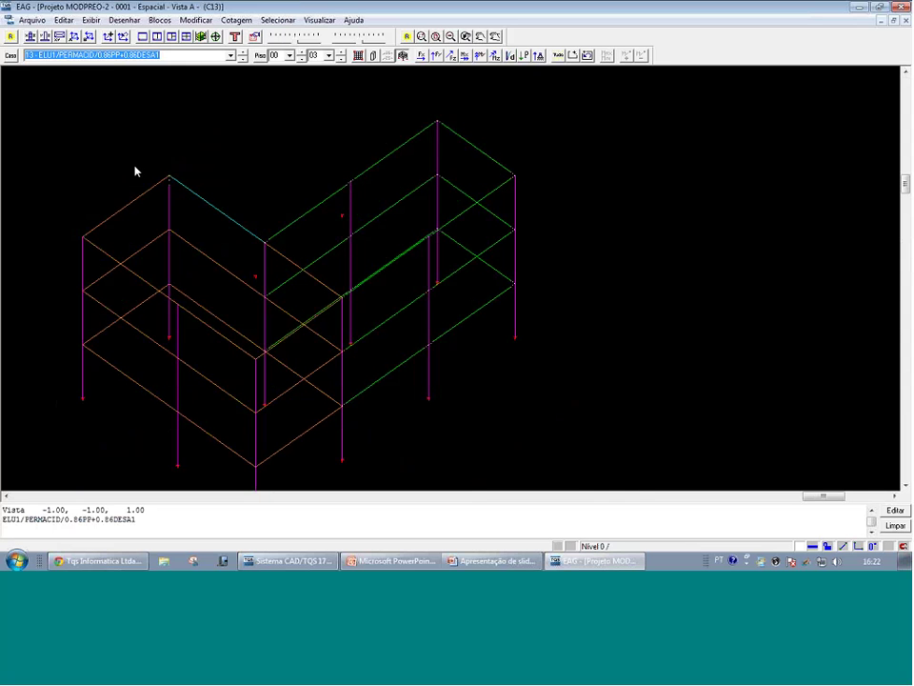
pyautogui.click(480, 55)
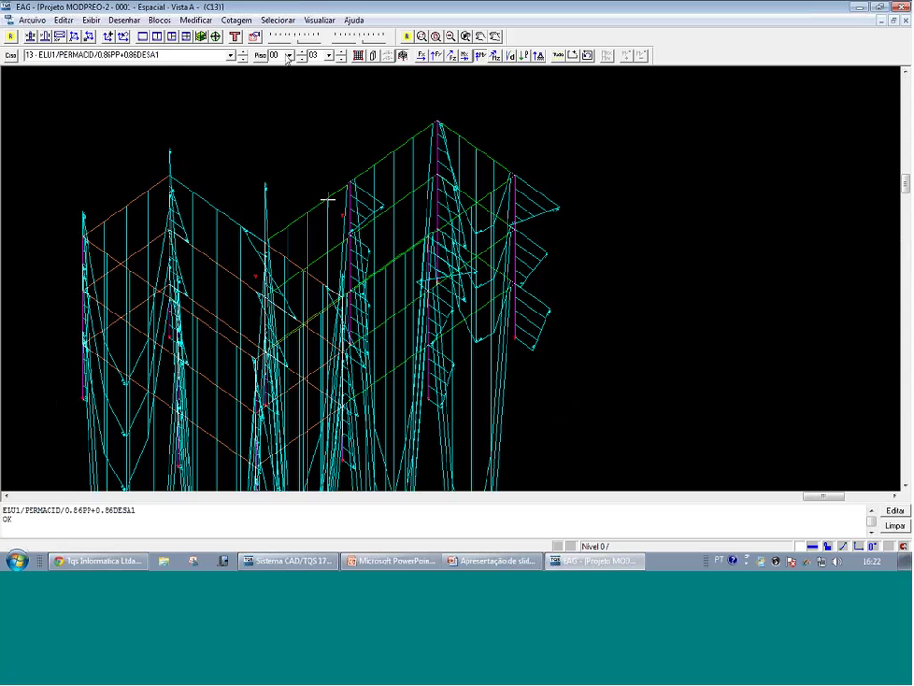
pyautogui.click(295, 42)
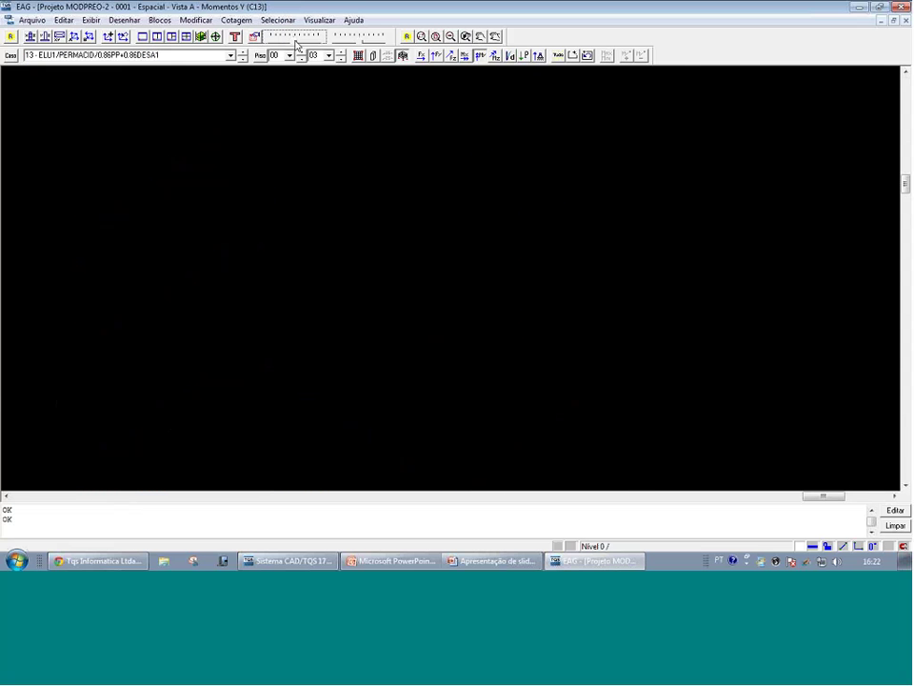
pyautogui.scroll(5, 154, 173)
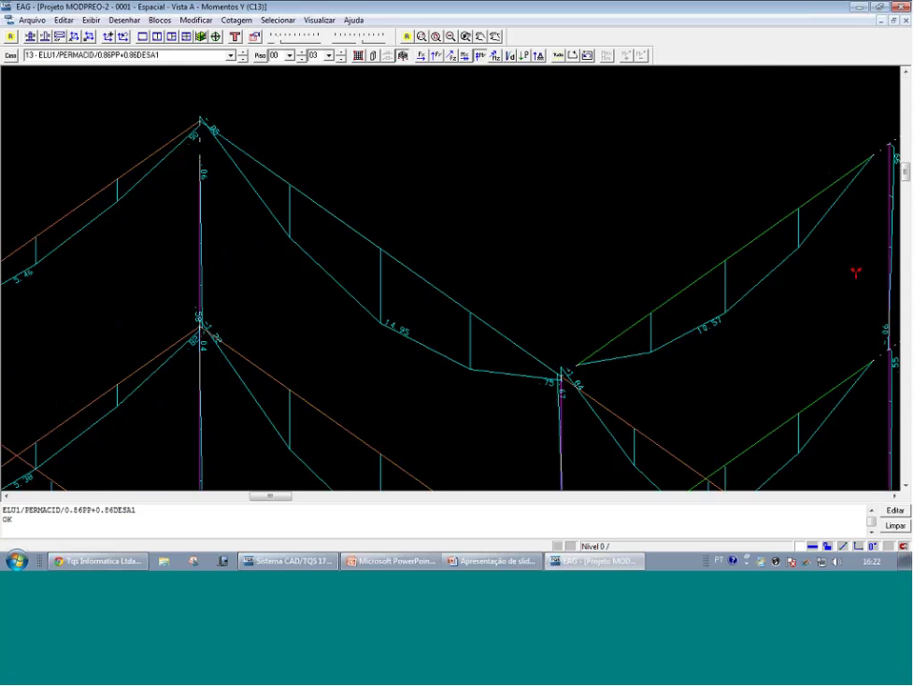
pyautogui.scroll(-2, 223, 133)
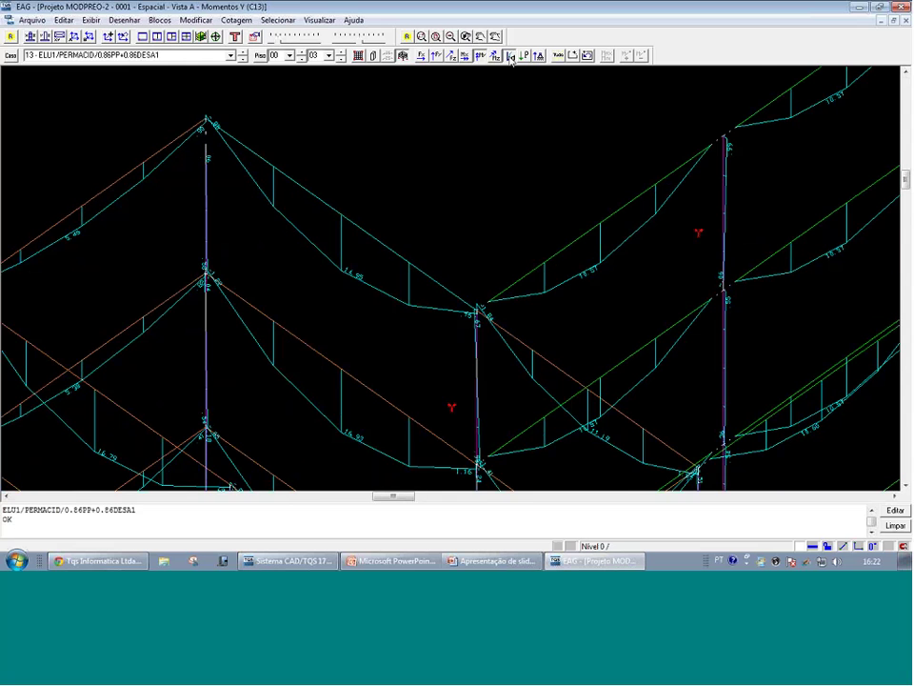
# View the Etapa 2 frame's displacements under combination 13 and enlarge the diagram scale to exaggerate the deformed shape
pyautogui.scroll(-2, 387, 169)
pyautogui.scroll(-1, 296, 212)
pyautogui.scroll(-2, 265, 194)
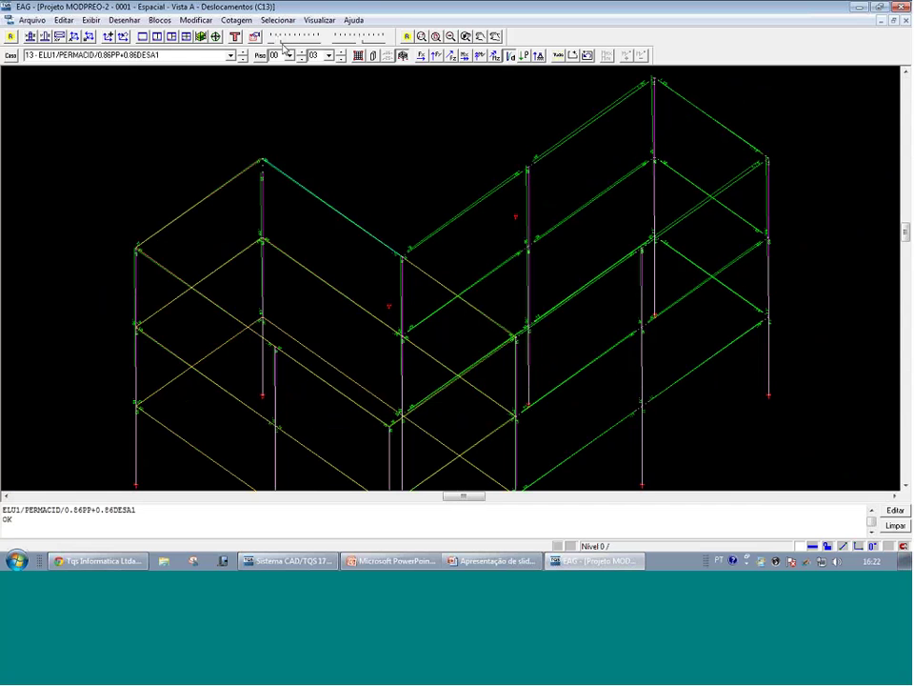
pyautogui.moveTo(282, 43); pyautogui.dragTo(296, 43)
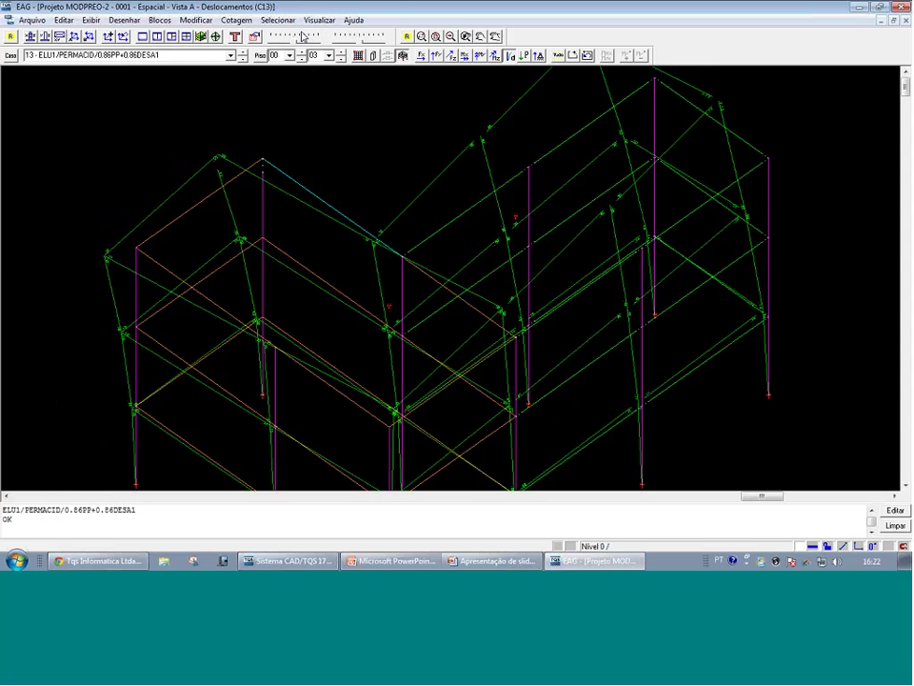
# Return to the Y moments of combination 13 and examine the values at the orange-beam connections and columns of the Etapa 2 frame
pyautogui.click(481, 56)
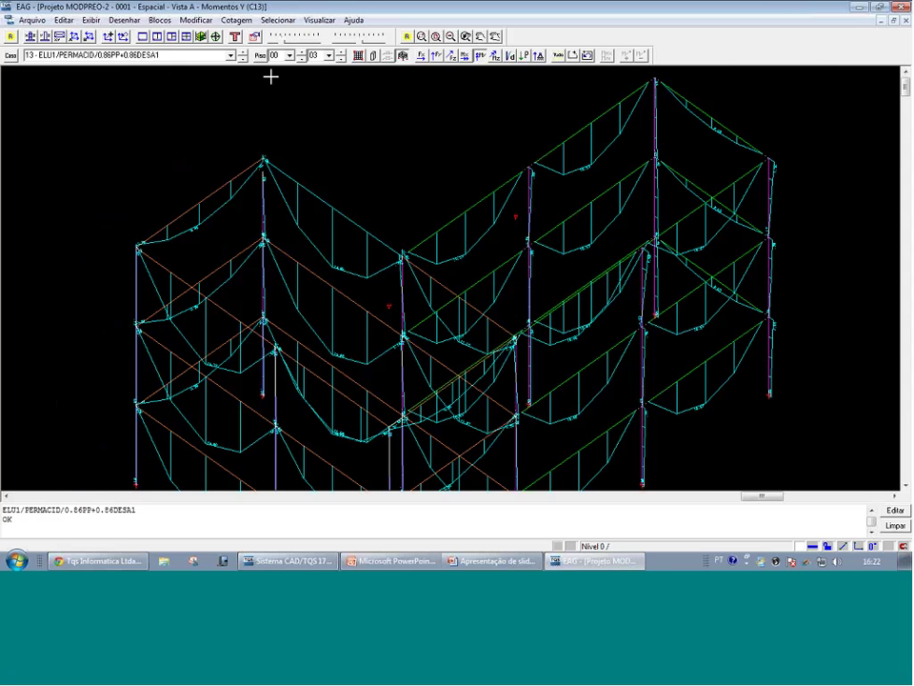
pyautogui.scroll(5, 267, 195)
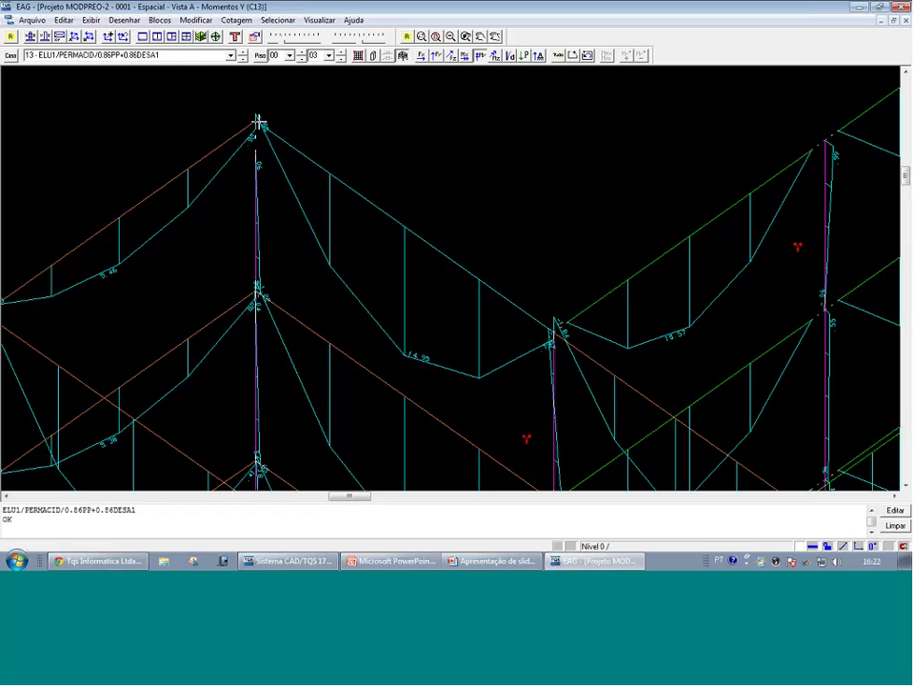
pyautogui.moveTo(450, 264); pyautogui.dragTo(450, 229, button='middle')
pyautogui.scroll(2, 257, 100)
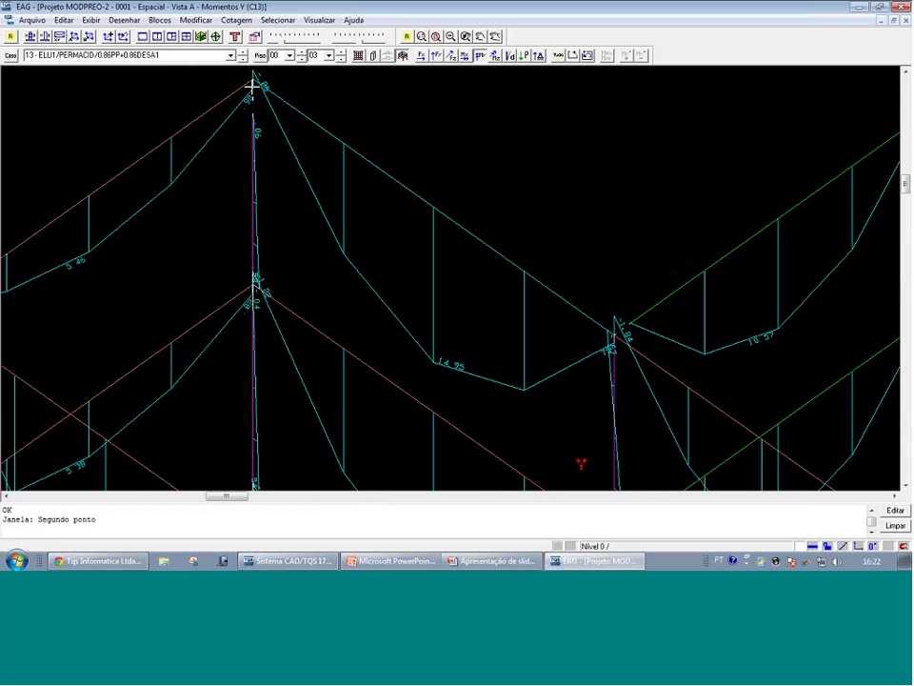
pyautogui.moveTo(320, 202); pyautogui.dragTo(289, 157, button='middle')
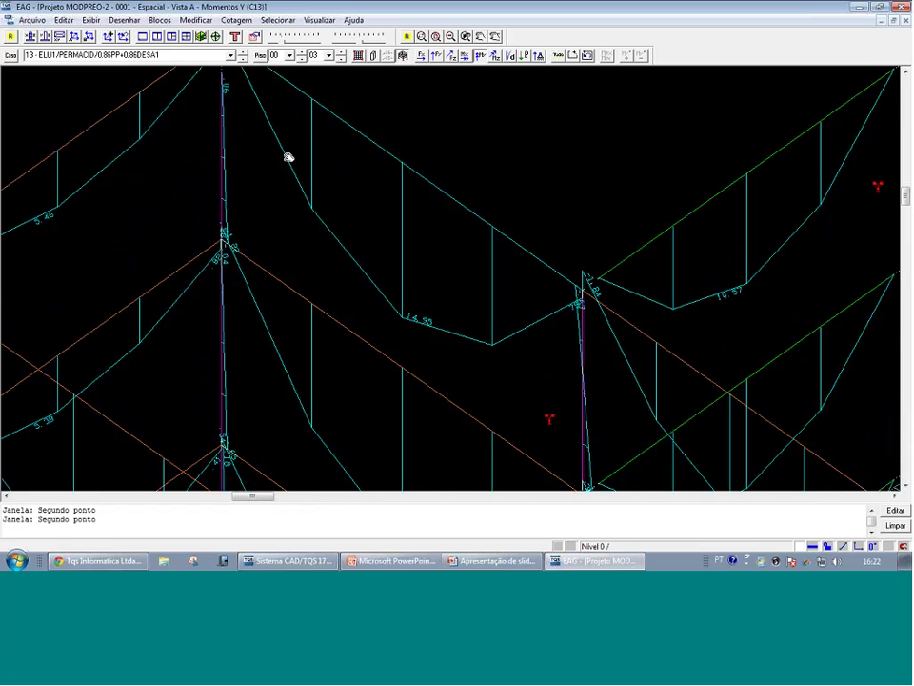
pyautogui.scroll(-3, 286, 147)
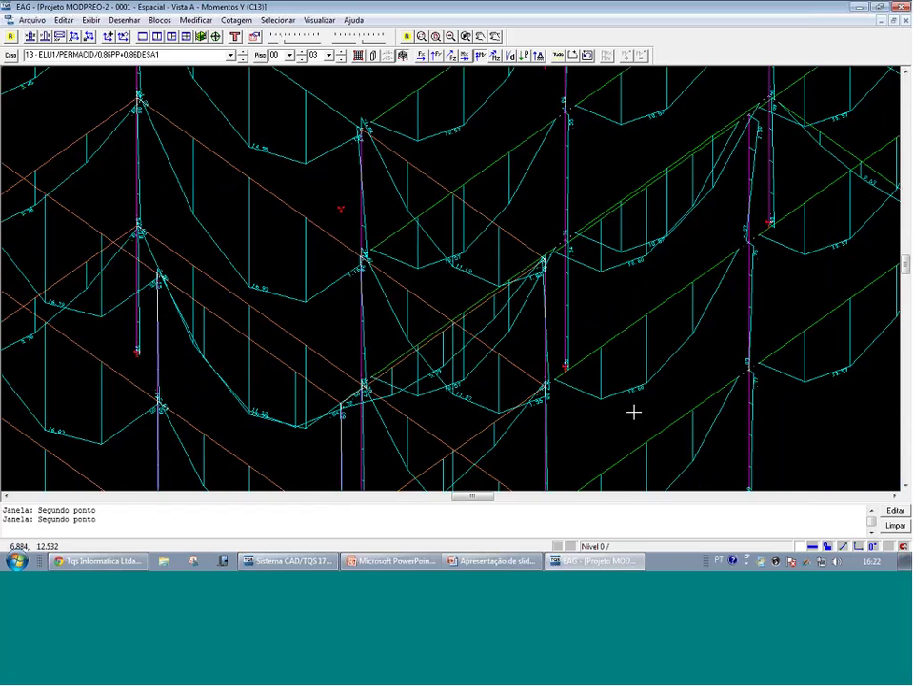
pyautogui.scroll(-4, 596, 352)
pyautogui.scroll(8, 298, 319)
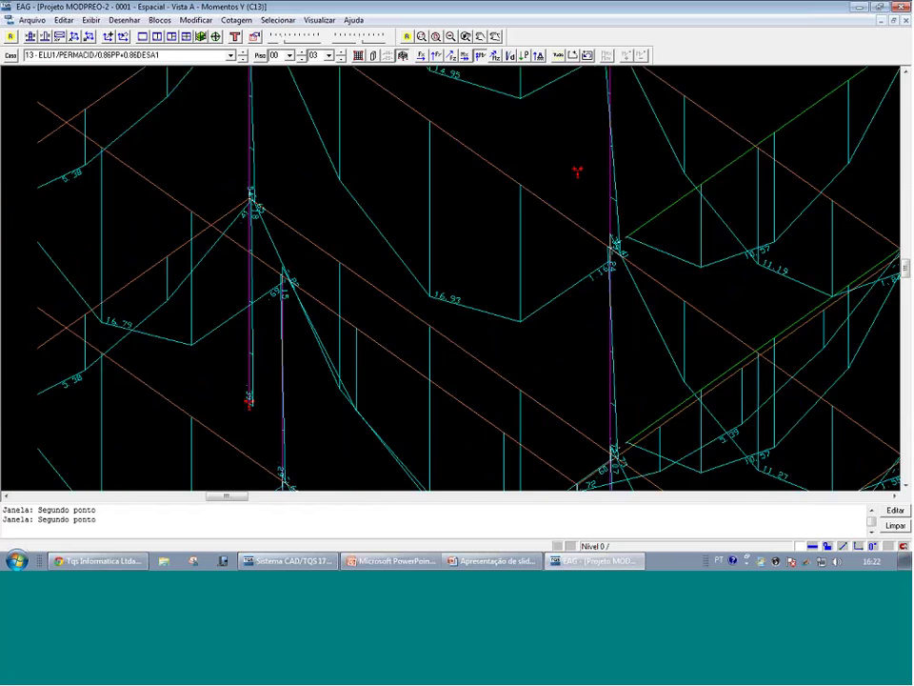
pyautogui.scroll(2, 280, 286)
pyautogui.scroll(-5, 228, 310)
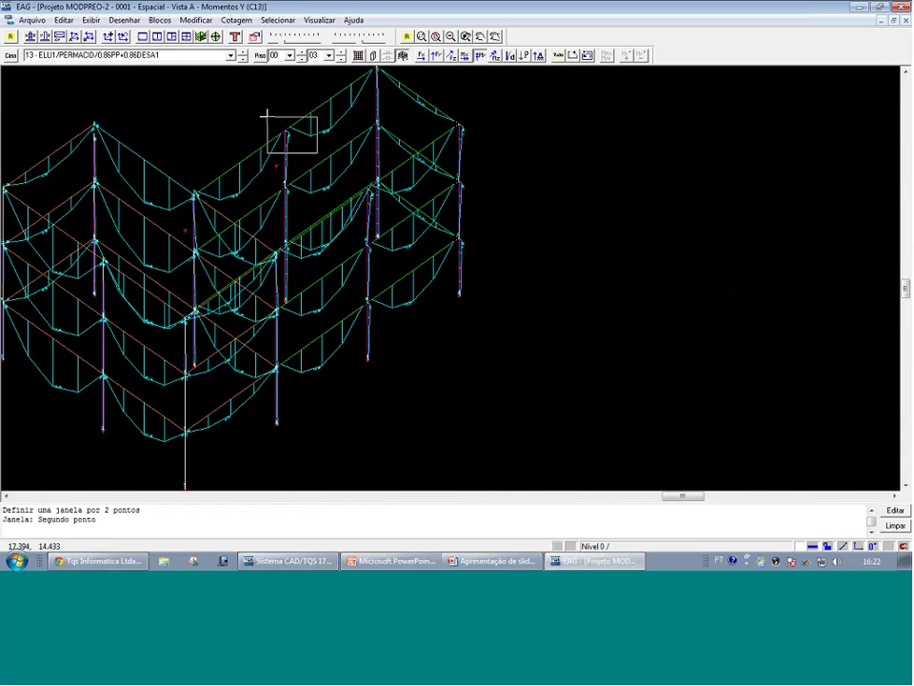
# Examine the Y moments where the green beams meet the top of the columns in the Etapa 2 frame, then review the whole frame
pyautogui.click(267, 116)
pyautogui.scroll(-3, 266, 116)
pyautogui.click(587, 201)
pyautogui.click(526, 169)
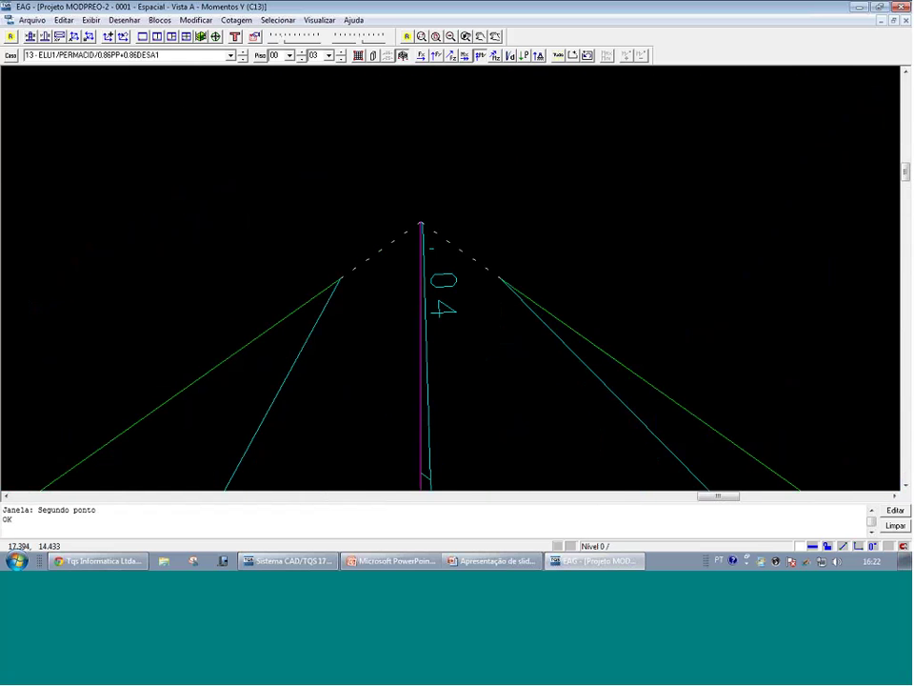
pyautogui.scroll(-3, 519, 179)
pyautogui.click(678, 434)
pyautogui.click(584, 385)
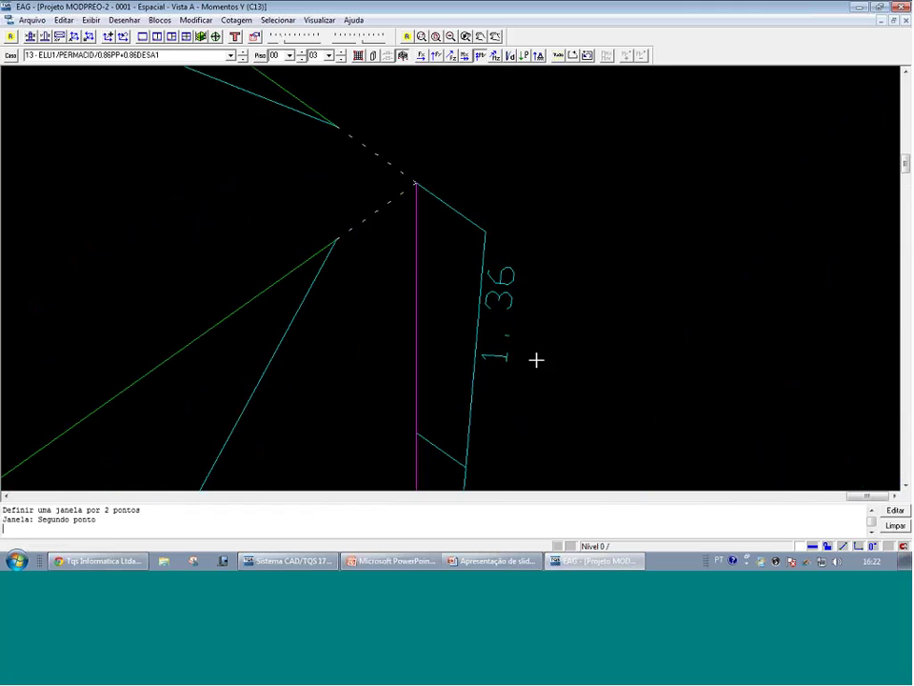
pyautogui.scroll(-4, 536, 359)
pyautogui.scroll(-1, 527, 281)
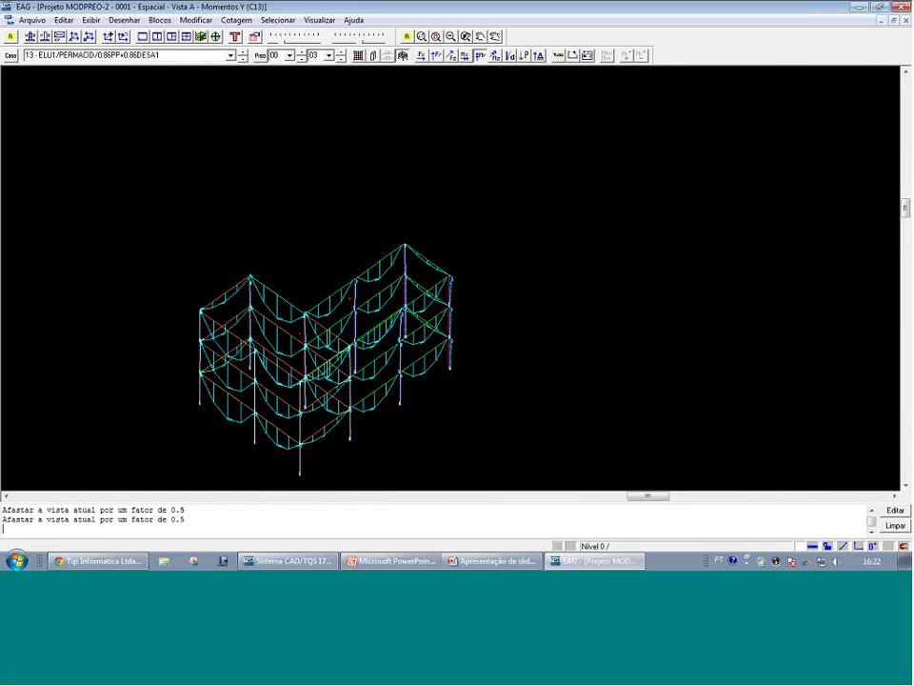
pyautogui.click(388, 322)
pyautogui.click(339, 299)
pyautogui.scroll(-3, 387, 363)
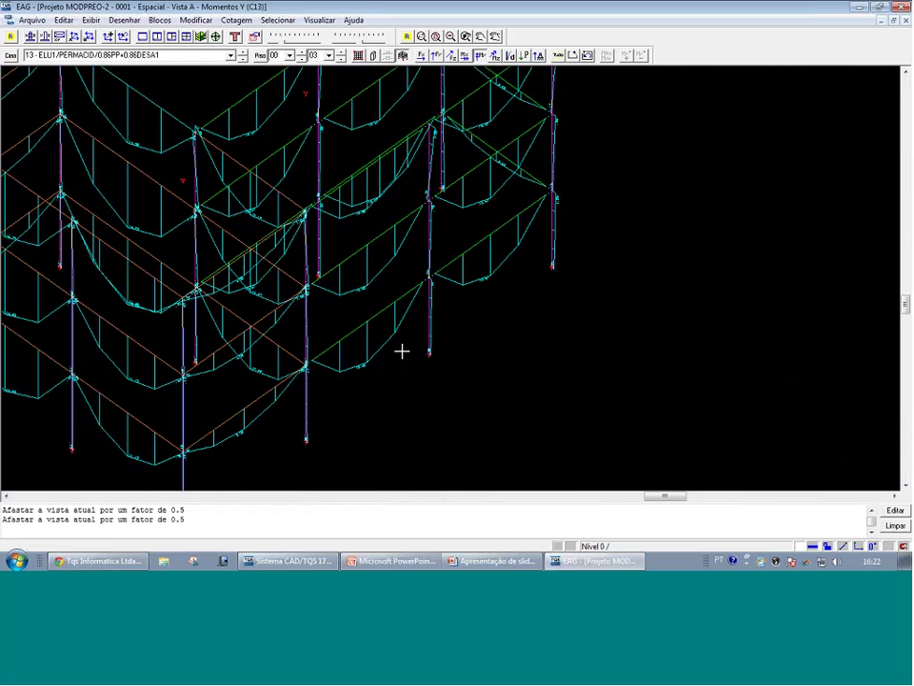
pyautogui.hotkey('shift', 'F8')
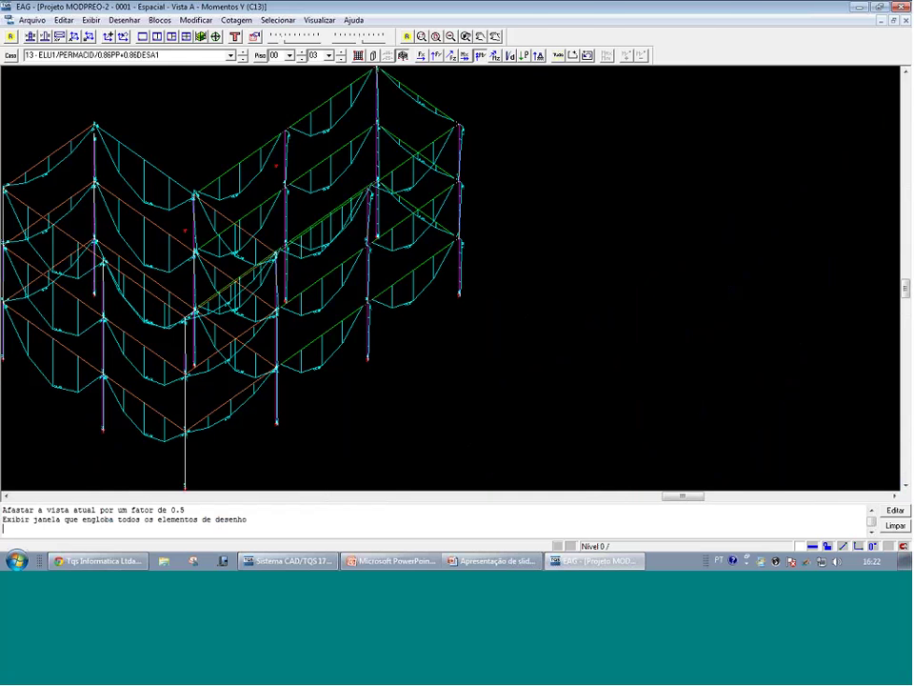
# Close the Etapa 2 frame viewer and open the spatial frame of Etapa 4 in the frame viewer
pyautogui.click(903, 7)
pyautogui.click(36, 431)
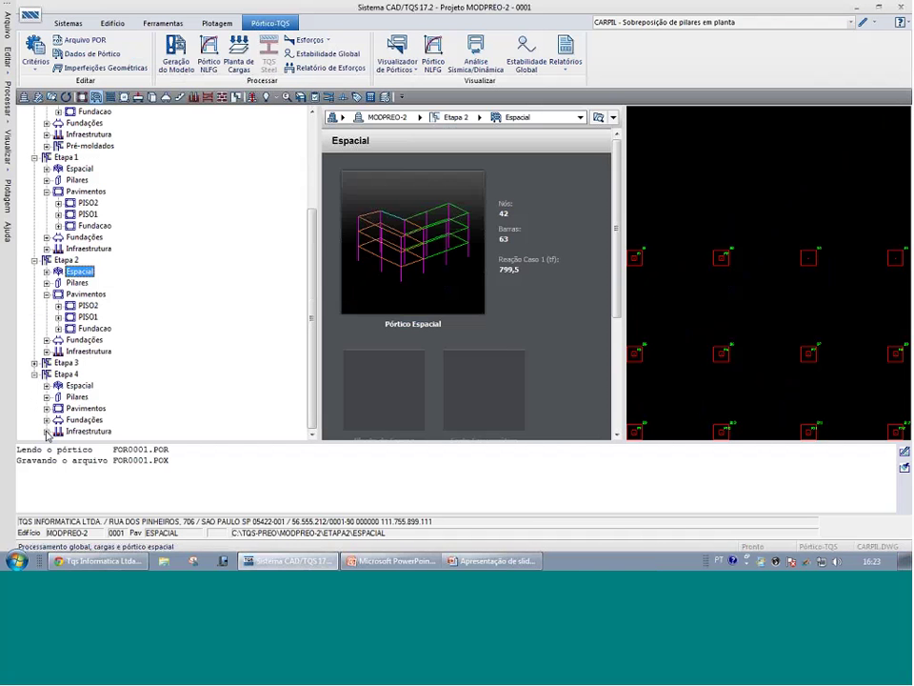
pyautogui.click(47, 408)
pyautogui.scroll(-1, 93, 383)
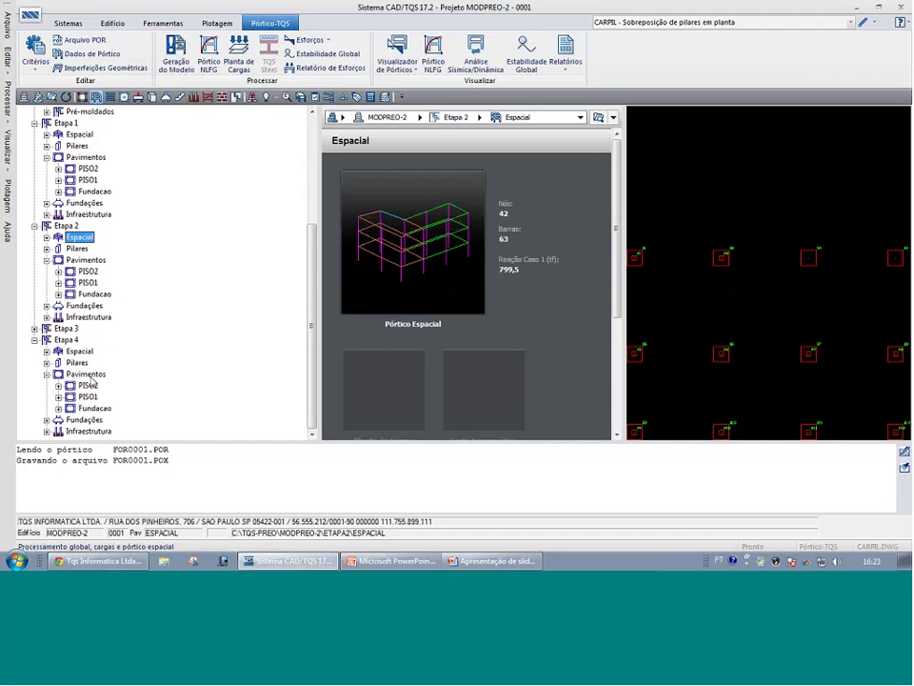
pyautogui.click(79, 351)
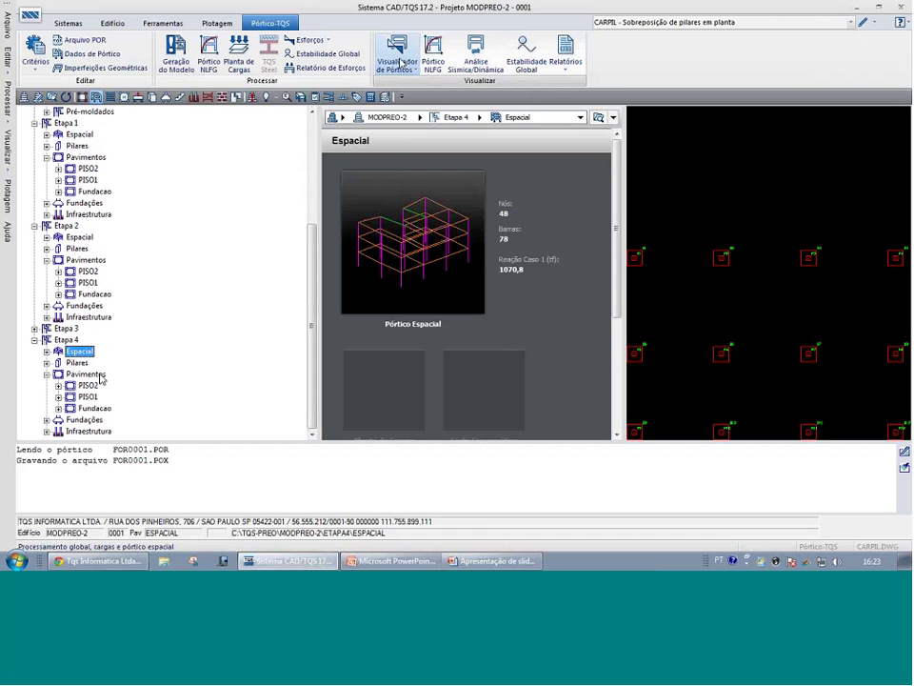
pyautogui.click(400, 61)
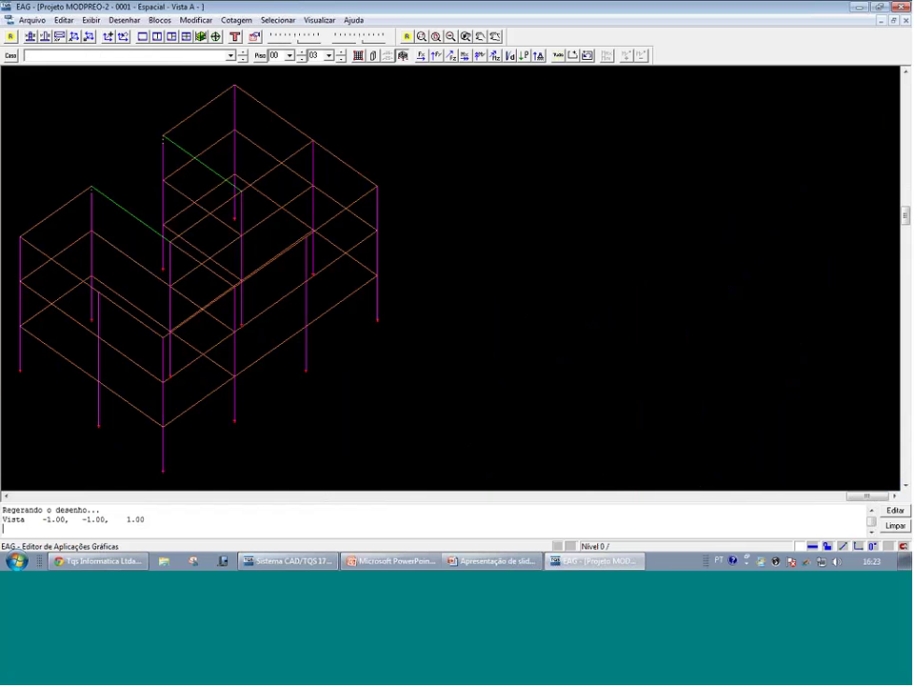
# Display the Etapa 4 frame's Y moments for combination 13 - ELU1/PERMACID/0.86PP+0.86DESA1 and reduce the diagram scale
pyautogui.click(231, 55)
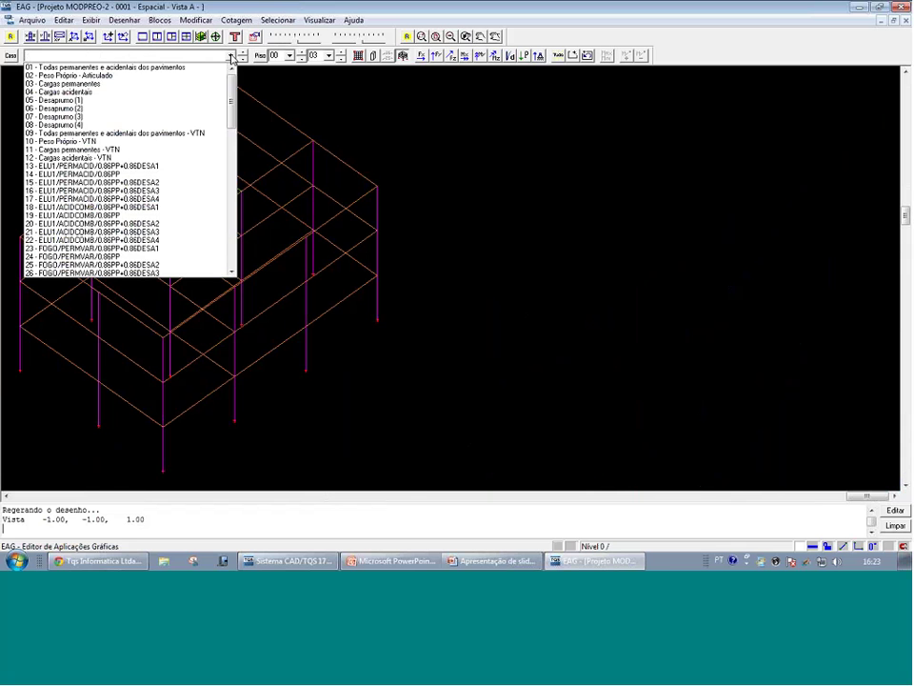
pyautogui.click(369, 147)
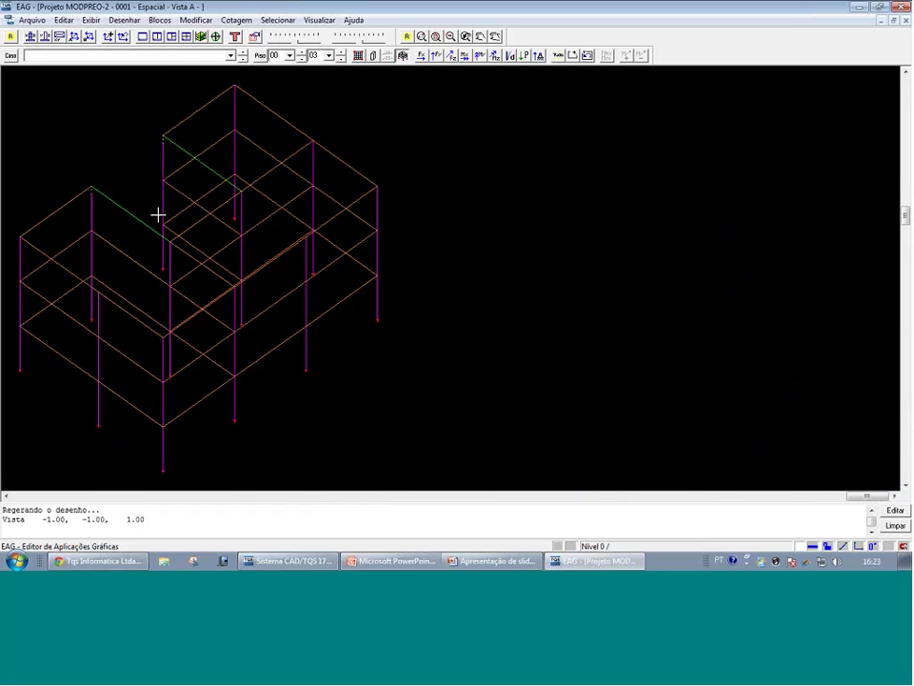
pyautogui.click(231, 55)
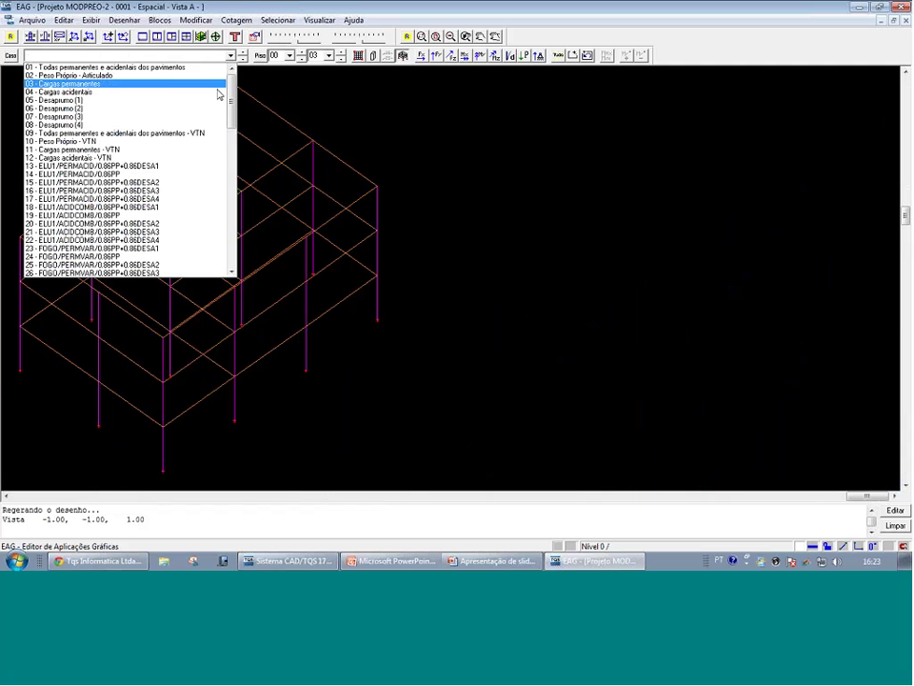
pyautogui.moveTo(230, 83); pyautogui.dragTo(231, 95)
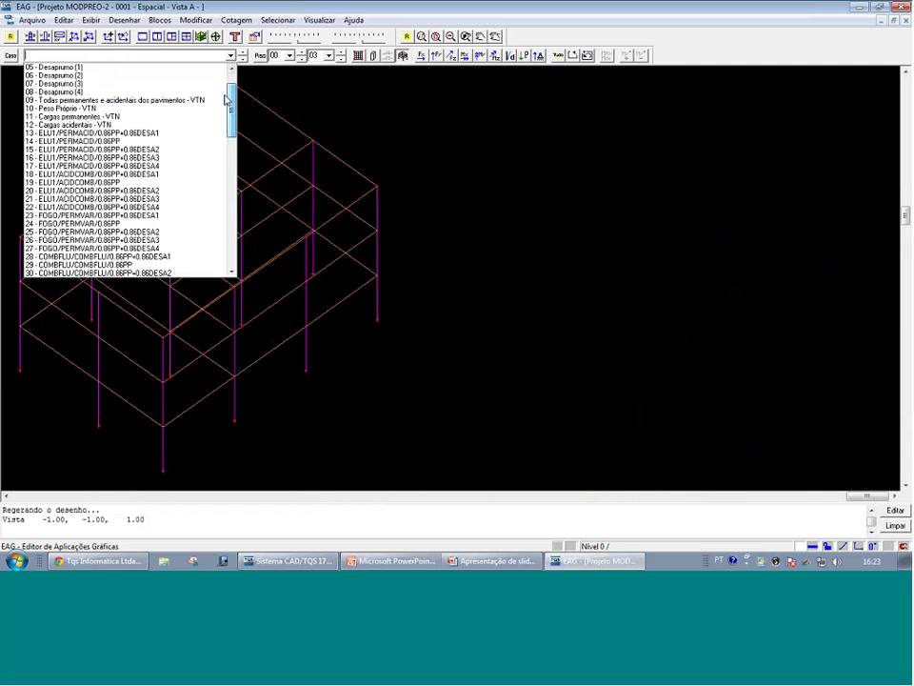
pyautogui.click(95, 132)
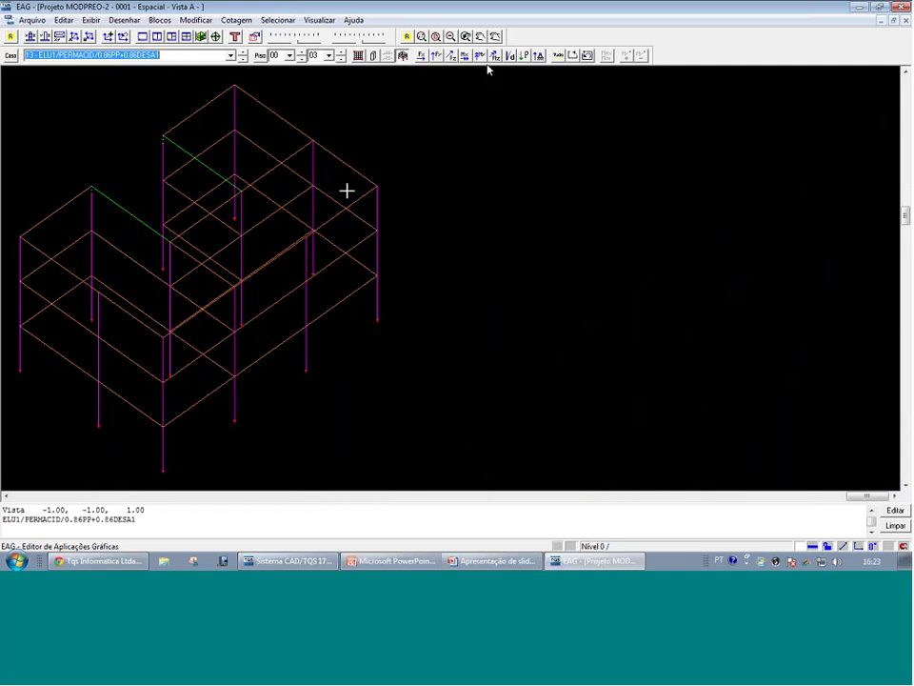
pyautogui.click(494, 55)
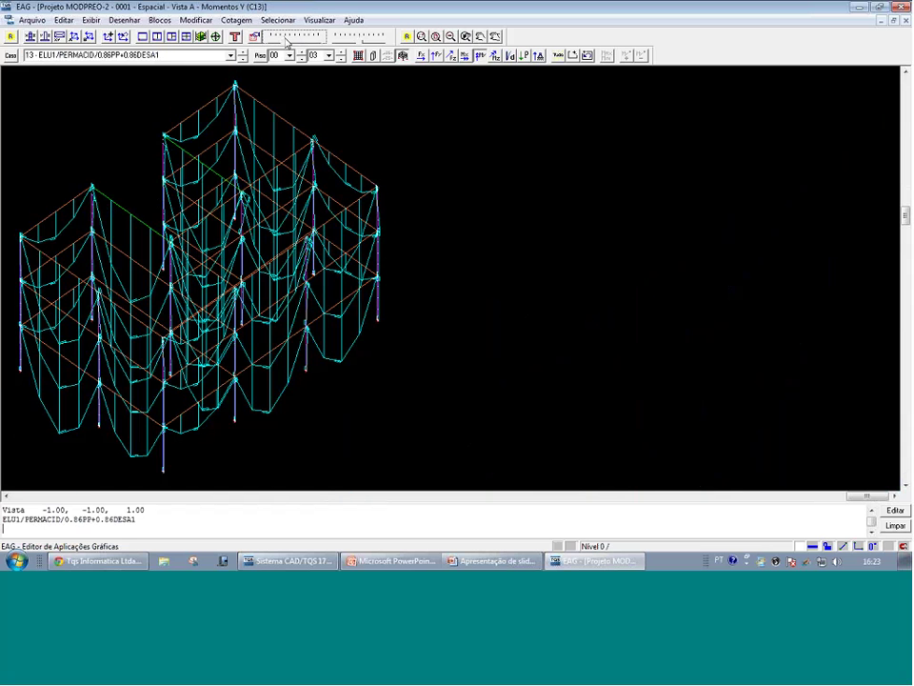
pyautogui.click(283, 38)
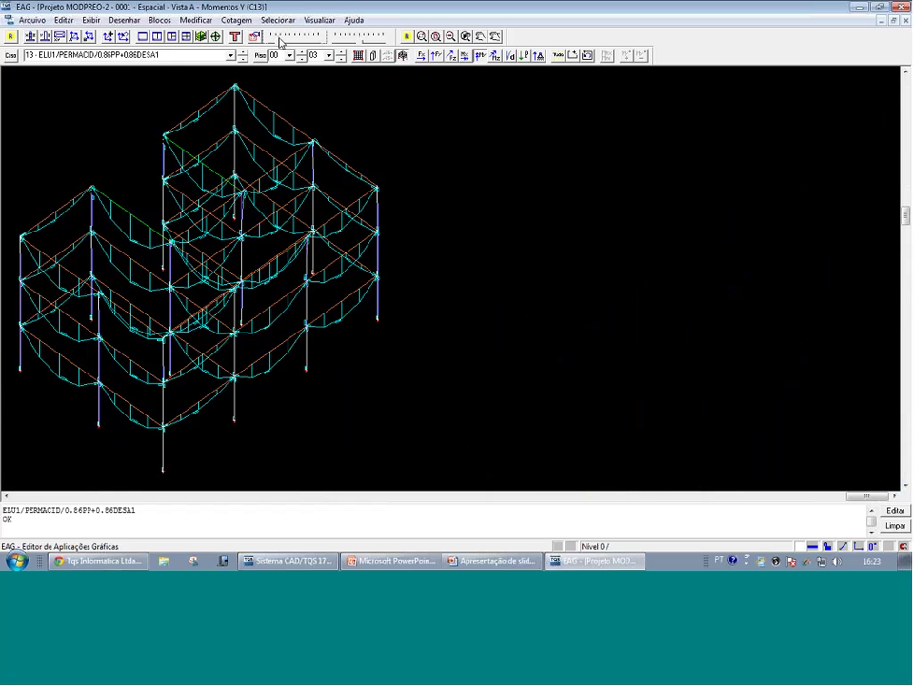
# Examine the Y moment values at the beam-column joints of the Etapa 4 frame's rear block, including the green beam's end
pyautogui.press('F8')
pyautogui.click(207, 82)
pyautogui.click(307, 143)
pyautogui.hotkey('shift', 'F8')
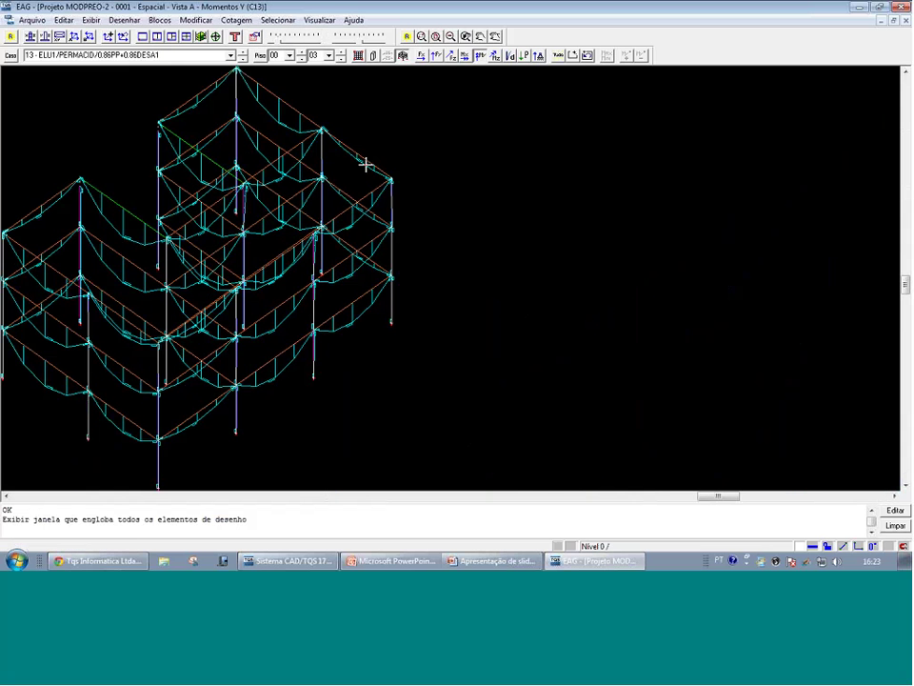
pyautogui.press('F8')
pyautogui.click(363, 150)
pyautogui.click(264, 101)
pyautogui.hotkey('shift', 'F8')
pyautogui.press('F8')
pyautogui.click(282, 197)
pyautogui.click(217, 165)
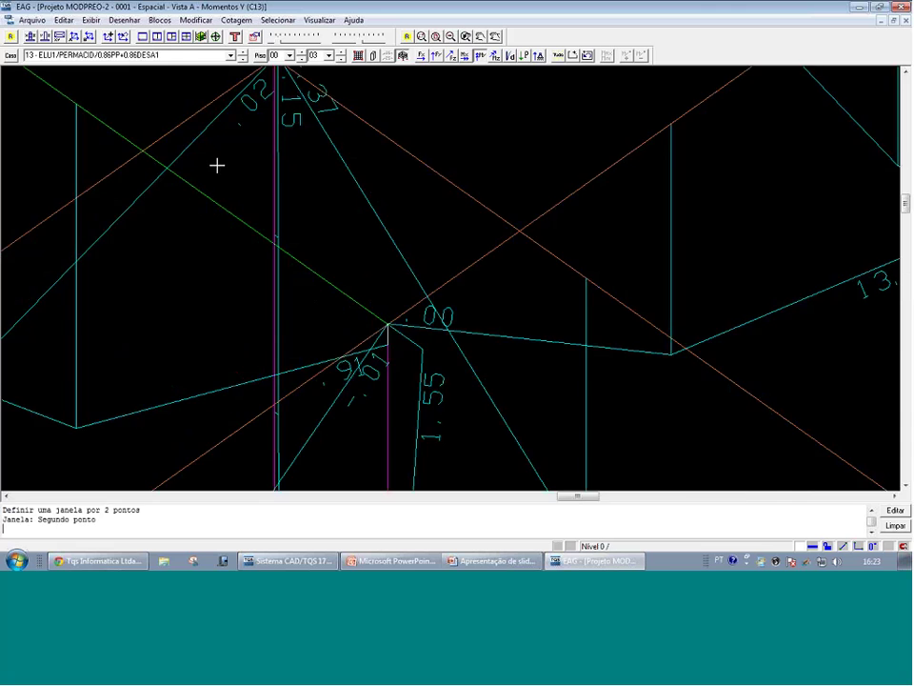
# Examine the Y moments at the front block's upper joint with the green beam and at a lower-floor joint of the Etapa 4 frame
pyautogui.hotkey('shift', 'F8')
pyautogui.press('F8')
pyautogui.click(112, 194)
pyautogui.click(66, 170)
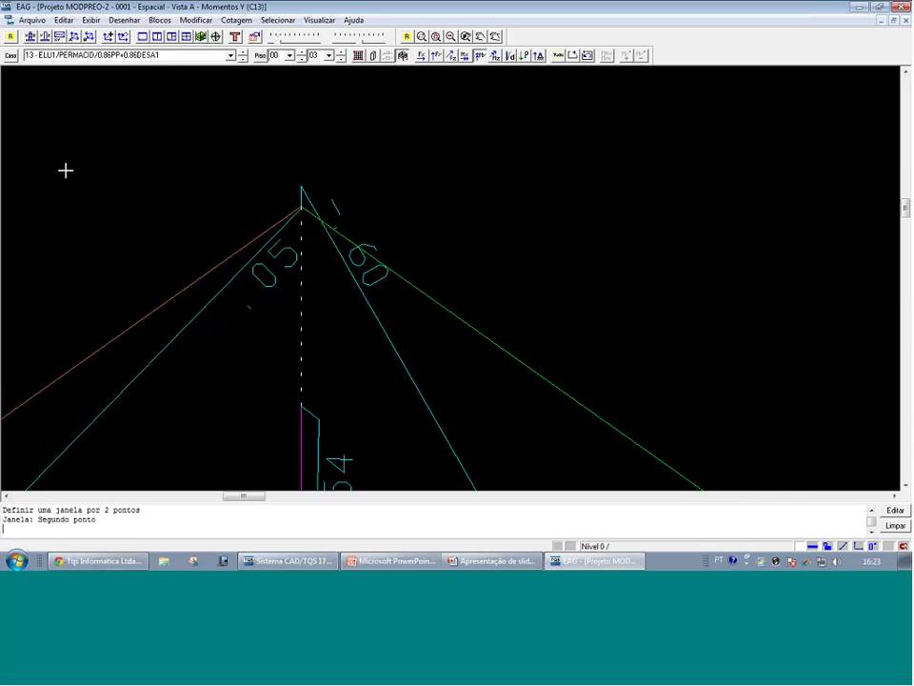
pyautogui.hotkey('shift', 'F8')
pyautogui.press('F8')
pyautogui.click(214, 306)
pyautogui.click(251, 334)
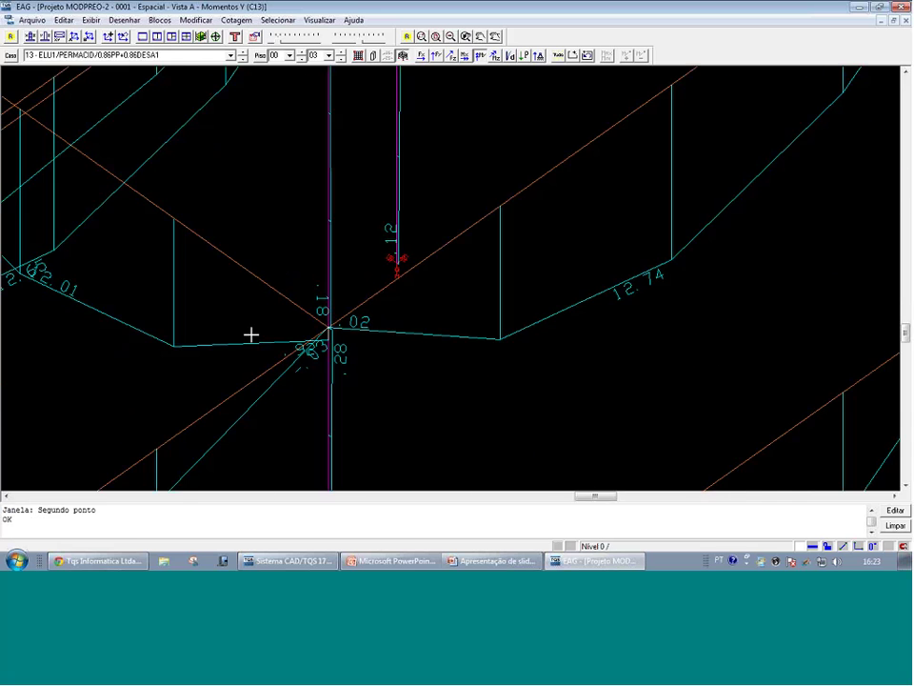
# Examine the Y moment values at two outer beam-column joints of the Etapa 4 frame and close the frame viewer
pyautogui.hotkey('shift', 'F8')
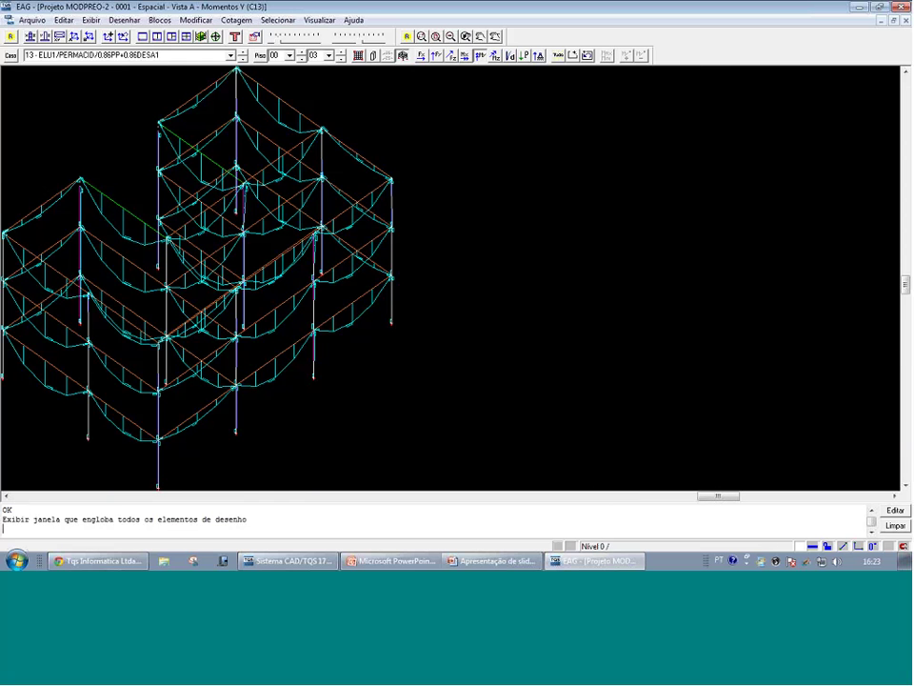
pyautogui.press('F8')
pyautogui.click(437, 207)
pyautogui.click(357, 257)
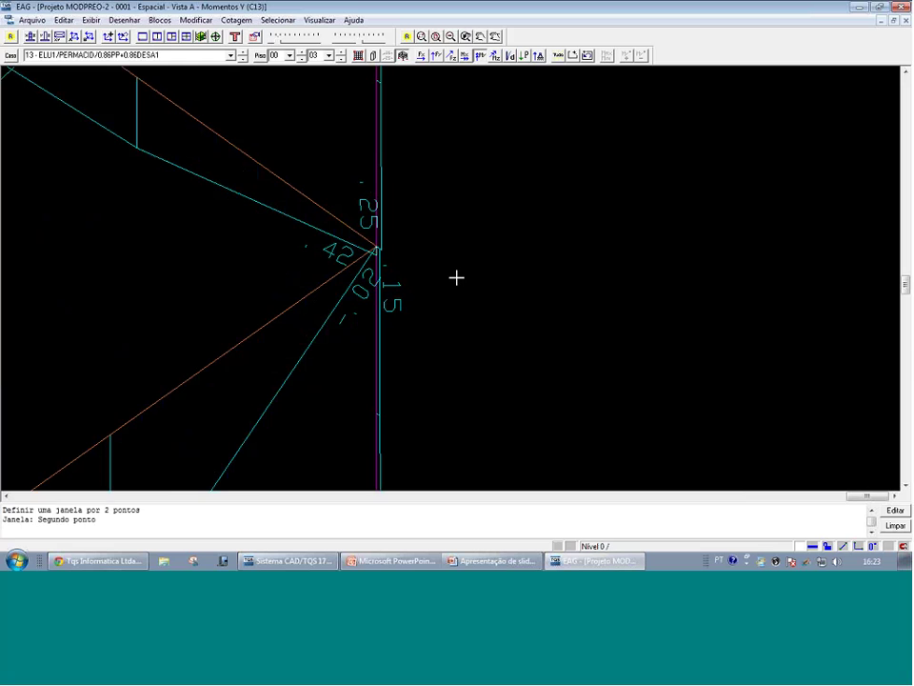
pyautogui.scroll(-1, 457, 253)
pyautogui.scroll(-1, 338, 379)
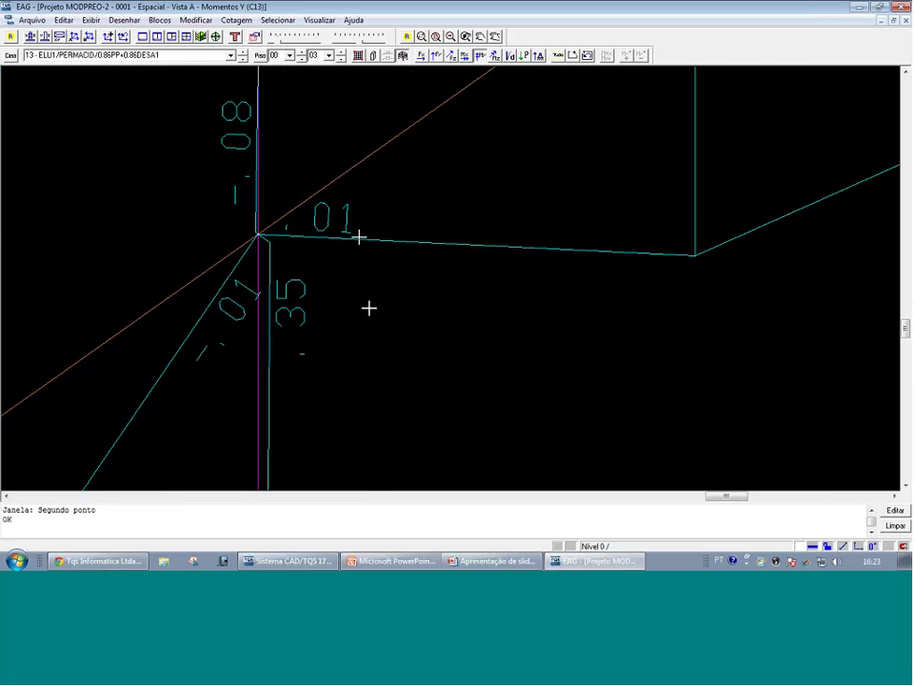
pyautogui.scroll(-2, 368, 306)
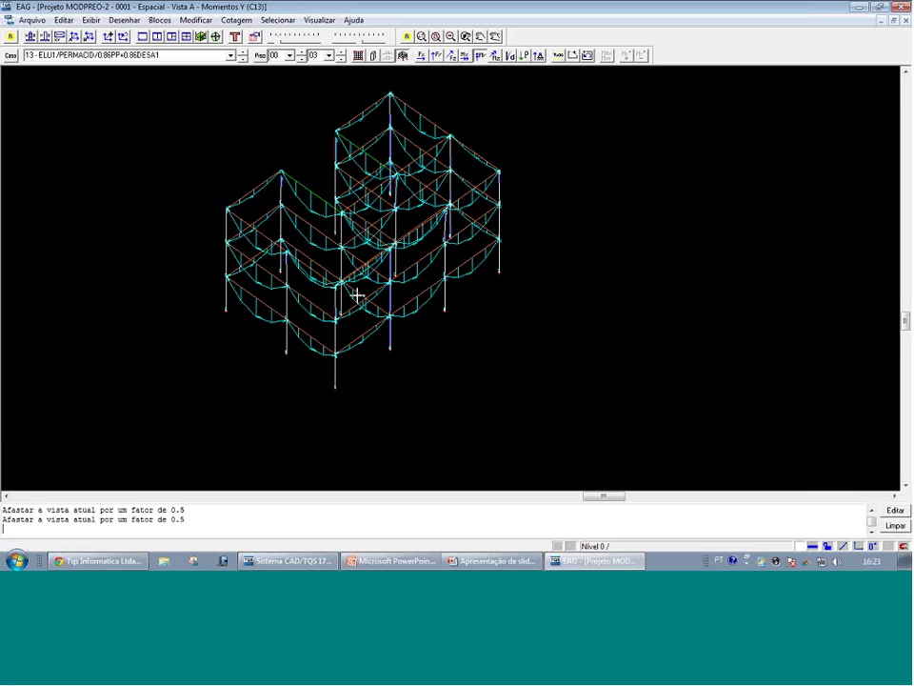
pyautogui.click(900, 8)
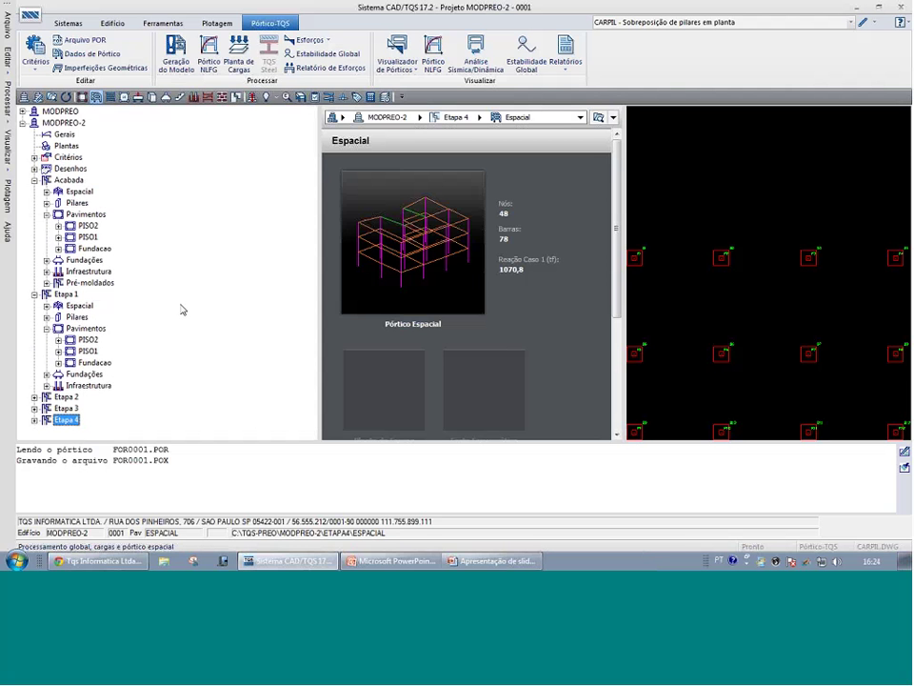
# Open the global stability report for the Etapa 1 spatial frame and close it
pyautogui.click(79, 304)
pyautogui.click(88, 339)
pyautogui.click(79, 305)
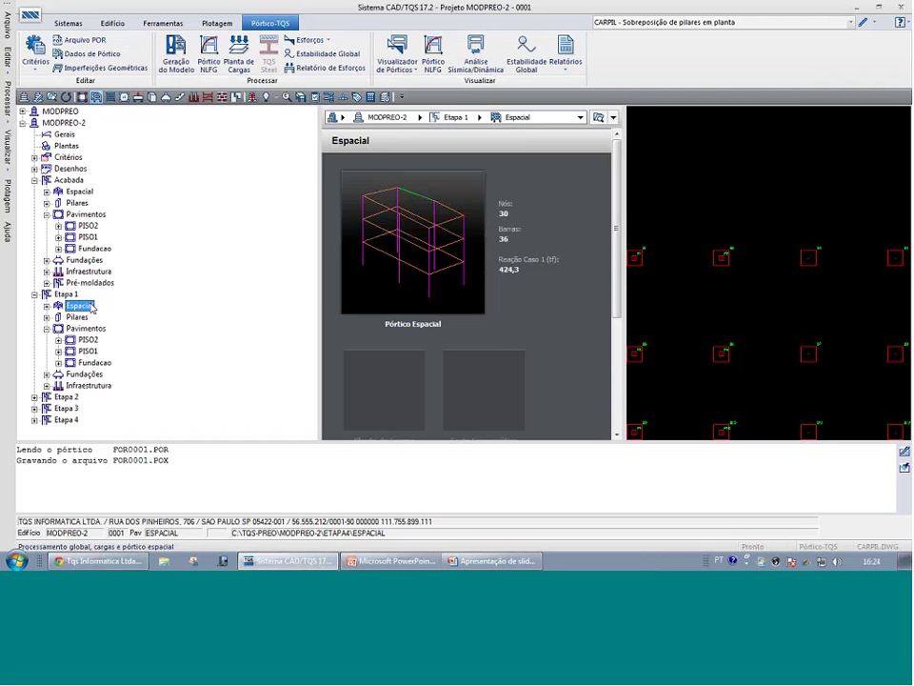
pyautogui.click(525, 60)
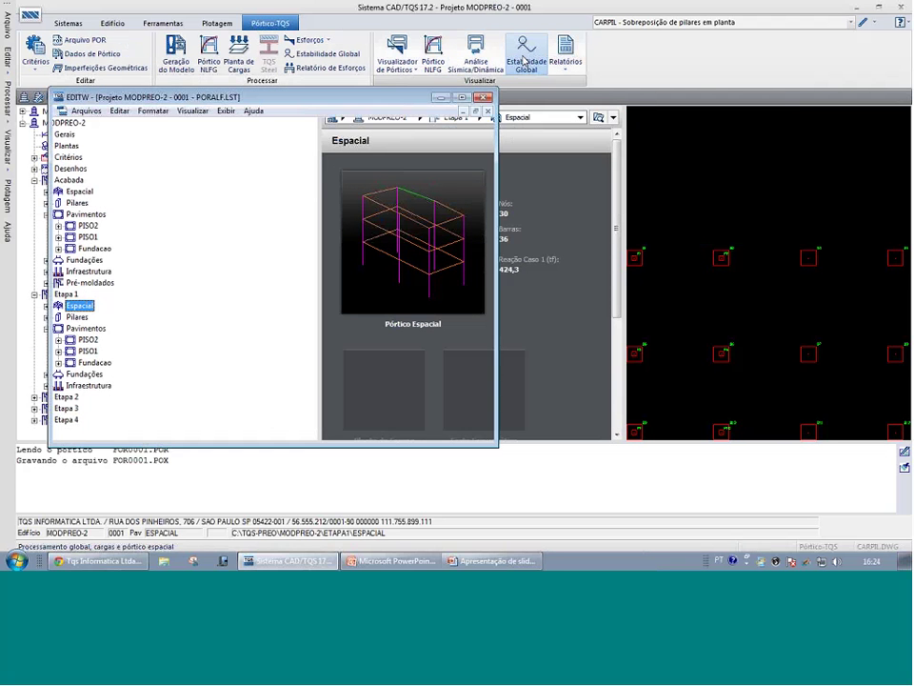
pyautogui.click(484, 97)
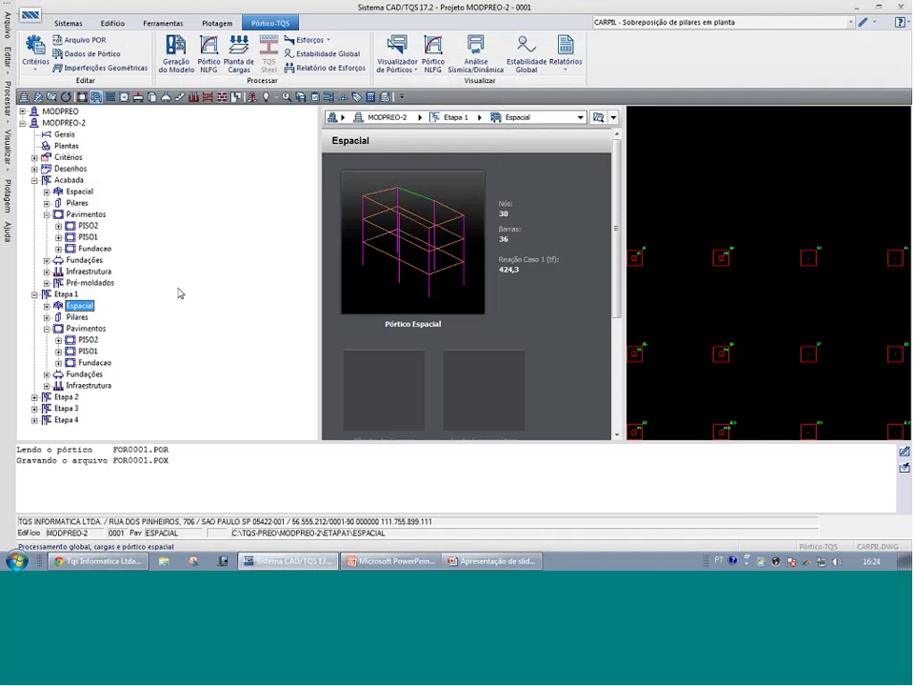
# Review the PISO2 and PISO1 floor models of Etapa 1 and collapse the Etapa 1 and Etapa 2 branches in the project tree
pyautogui.click(87, 340)
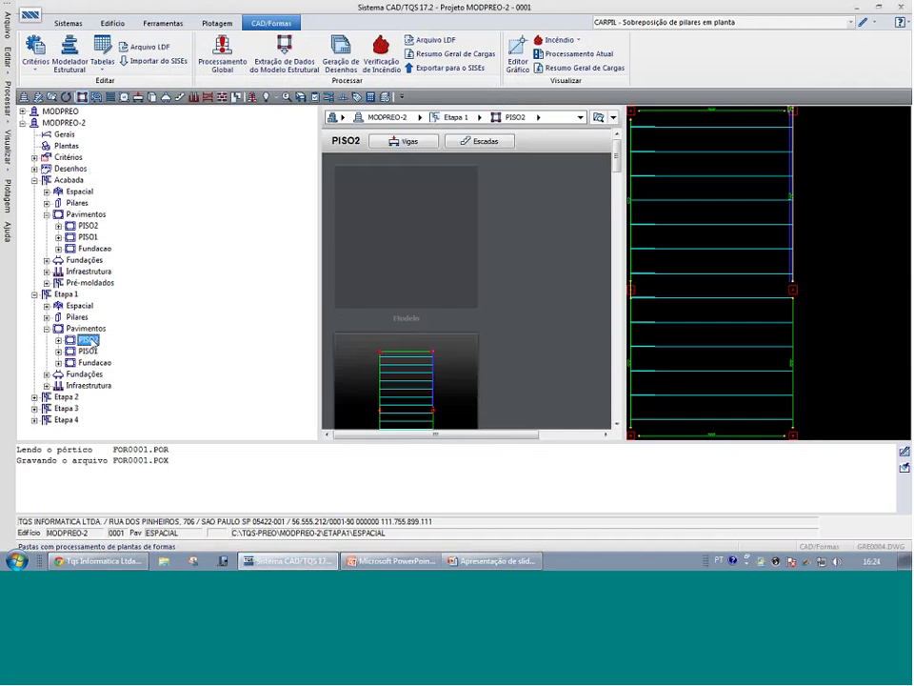
pyautogui.click(88, 352)
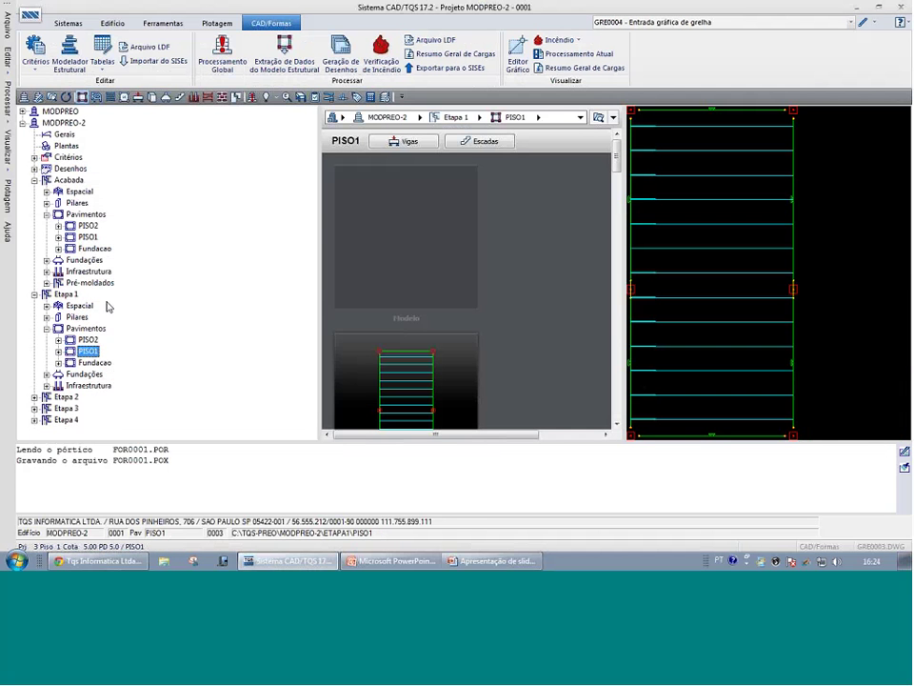
pyautogui.click(35, 397)
pyautogui.scroll(-1, 41, 389)
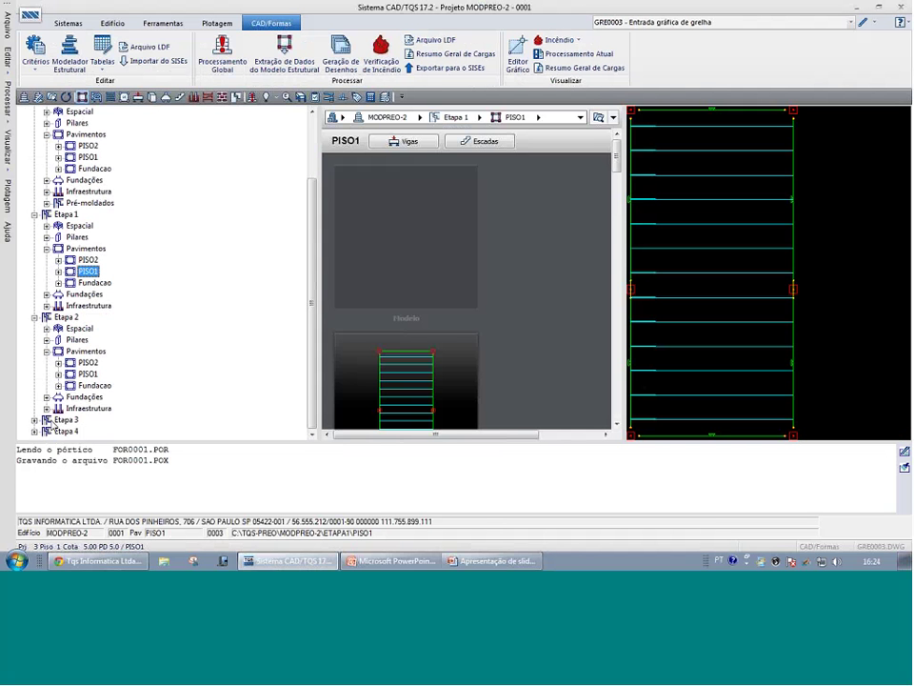
pyautogui.click(66, 214)
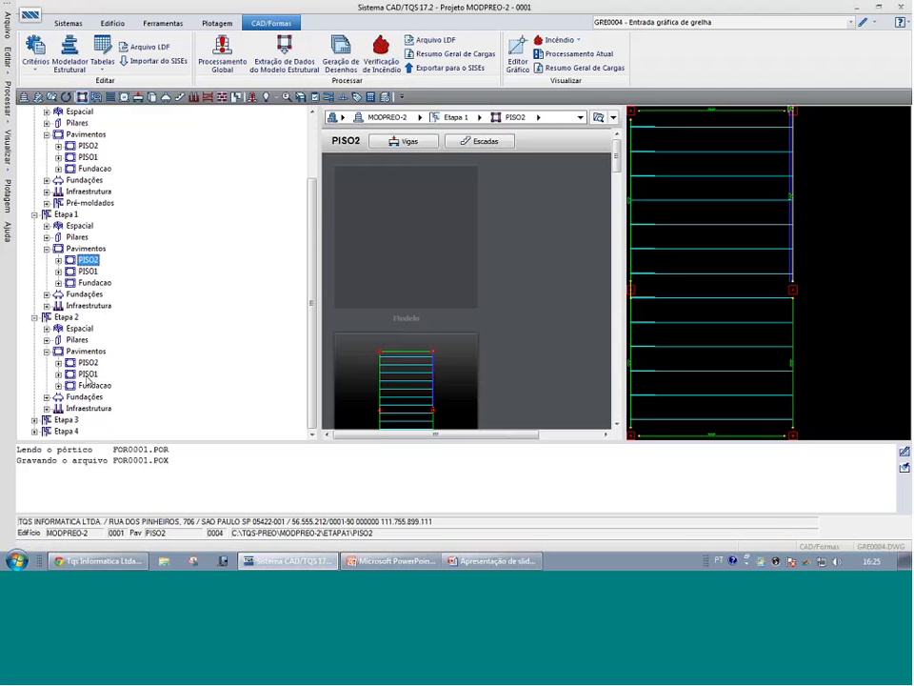
pyautogui.click(34, 317)
pyautogui.click(34, 294)
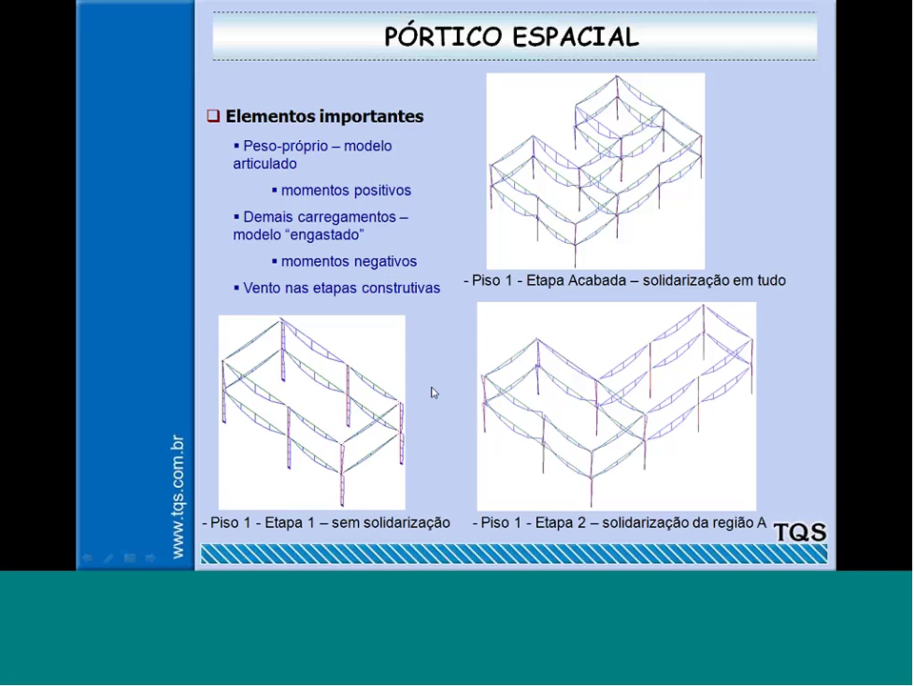
# Advance the slide show past Lajes to the Pré-dimensionamento slide and switch back to CAD/TQS
pyautogui.click(432, 391)
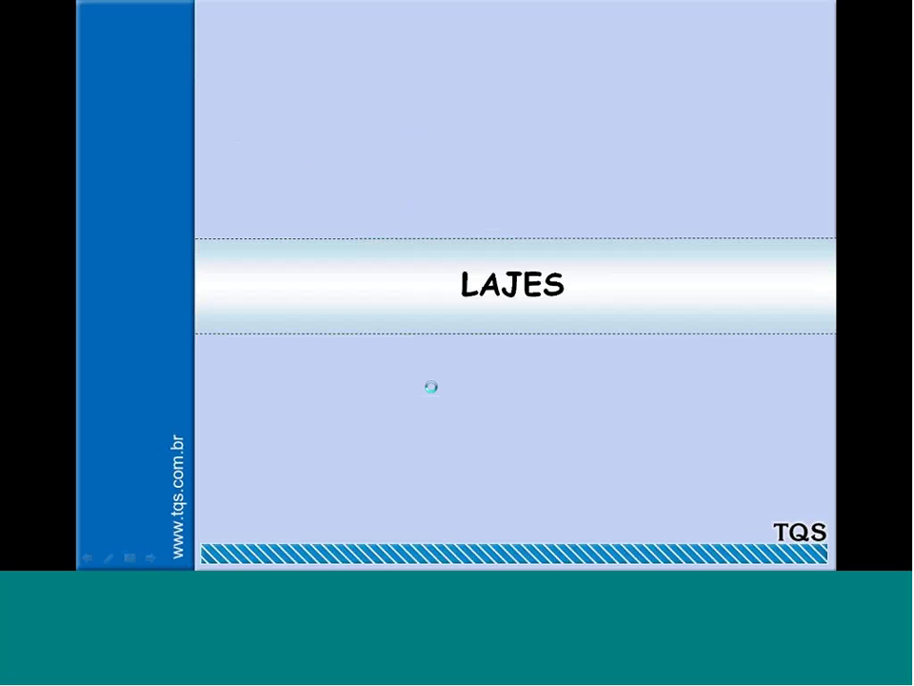
pyautogui.click(461, 380)
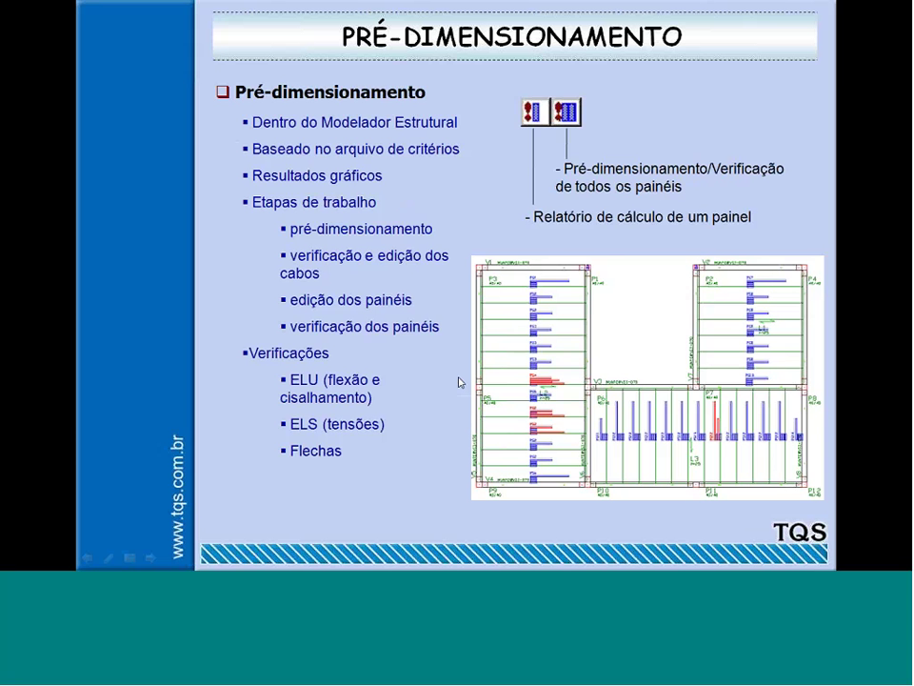
pyautogui.press('super+d')
pyautogui.click(317, 561)
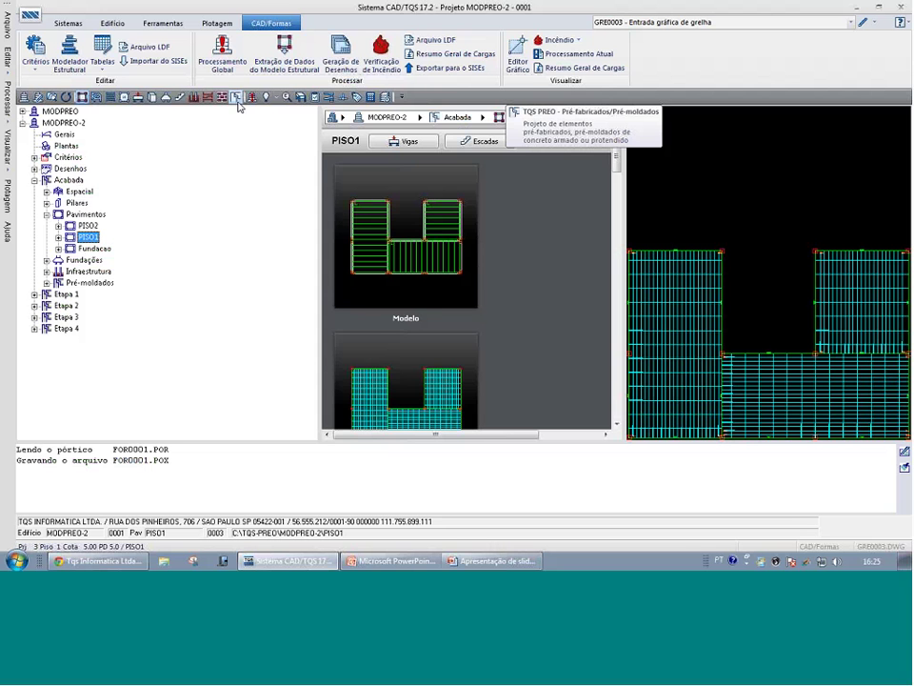
# Switch to the TQS PREO system and review the design, detailing and drawing options for the Acabada floors PISO1 and PISO2
pyautogui.click(238, 103)
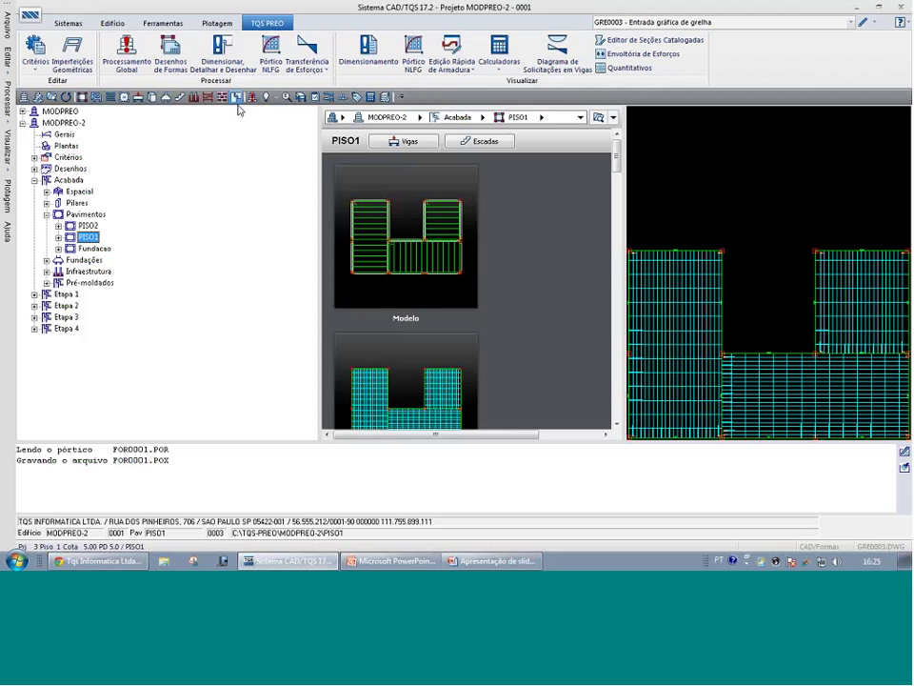
pyautogui.click(220, 64)
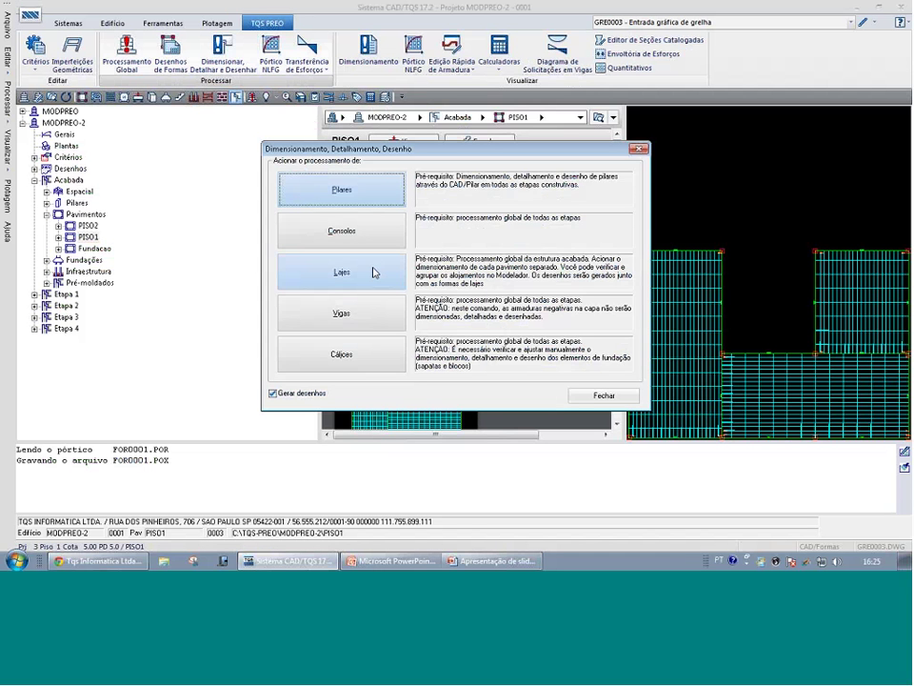
pyautogui.click(604, 395)
pyautogui.click(90, 228)
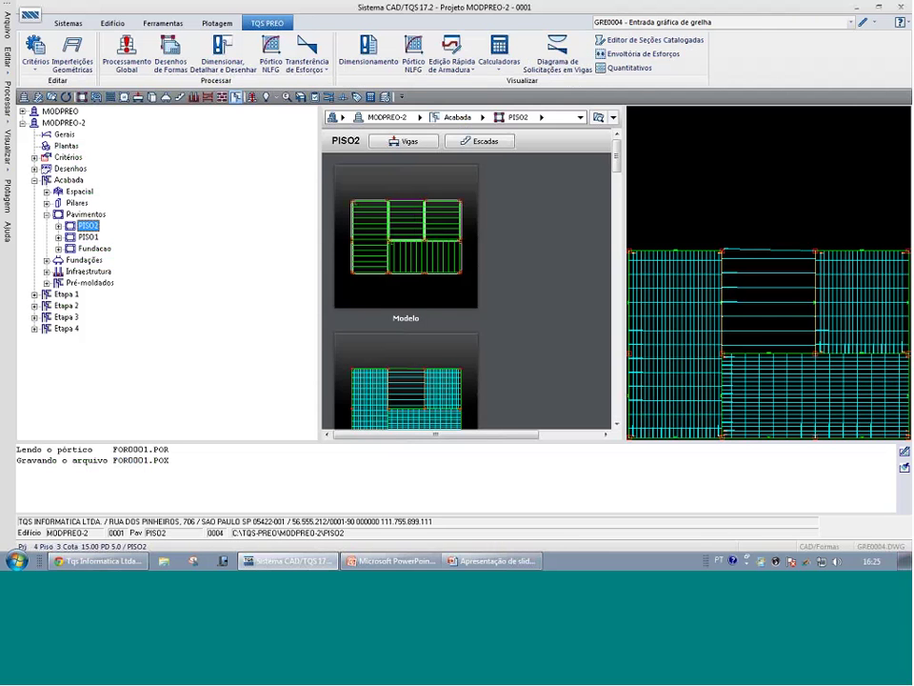
pyautogui.click(88, 237)
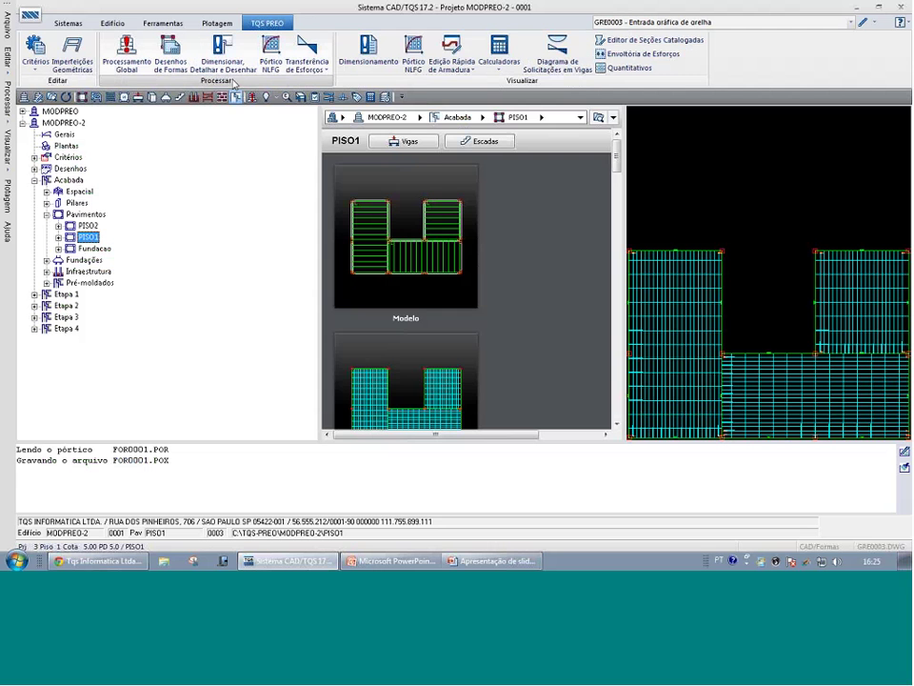
pyautogui.click(224, 59)
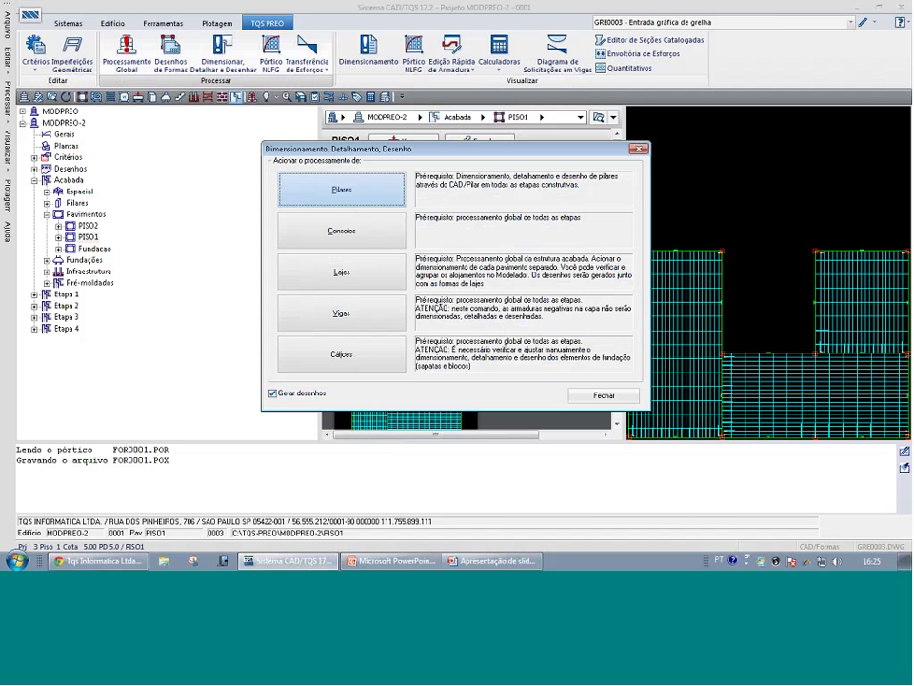
pyautogui.click(602, 396)
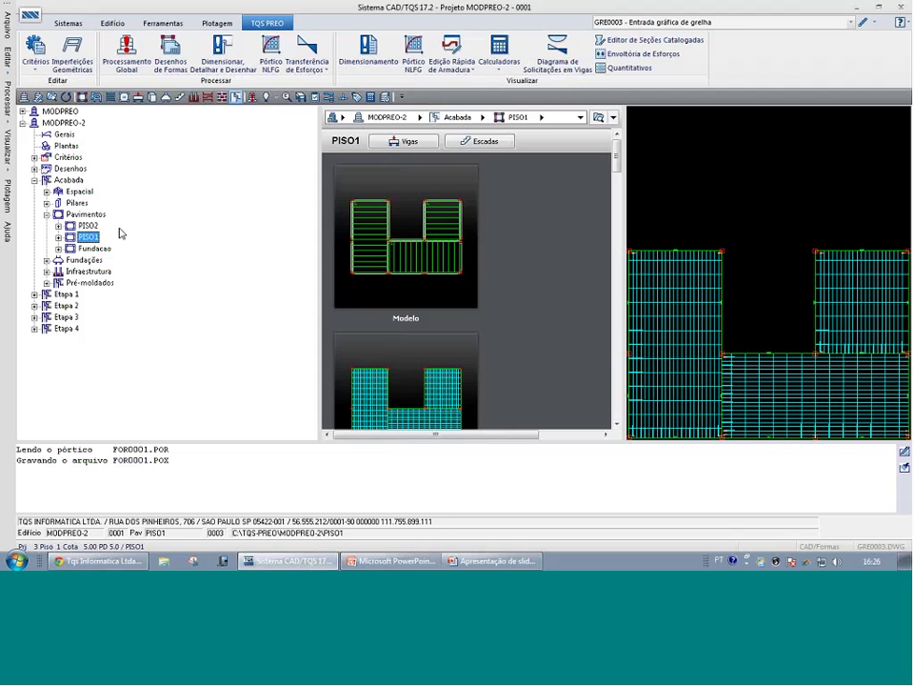
# Open Acabada's PISO1 model in the Modelador Estrutural and display the calculation results of the slab elements
pyautogui.doubleClick(398, 243)
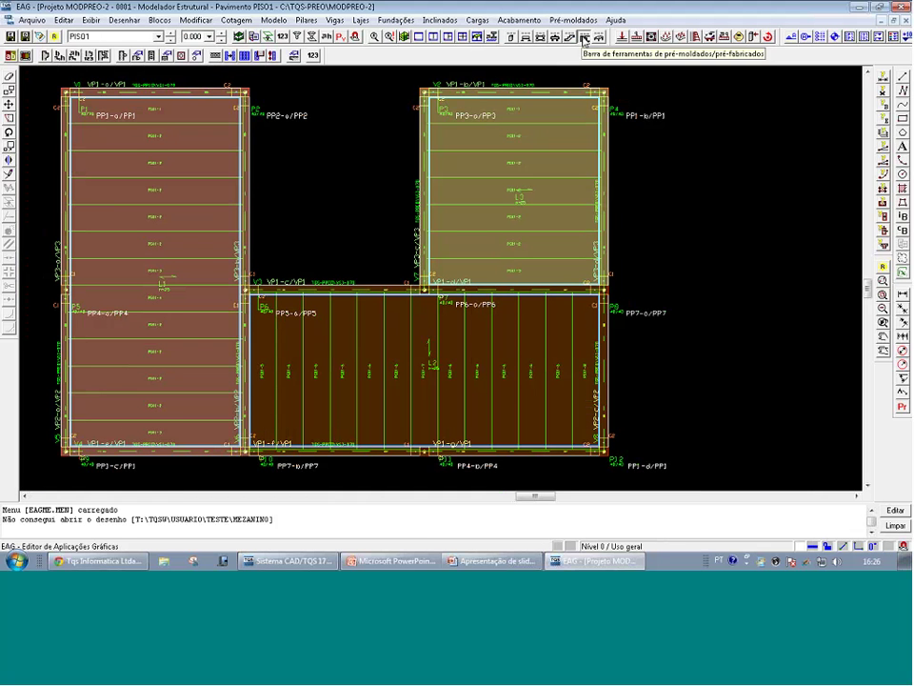
pyautogui.click(294, 57)
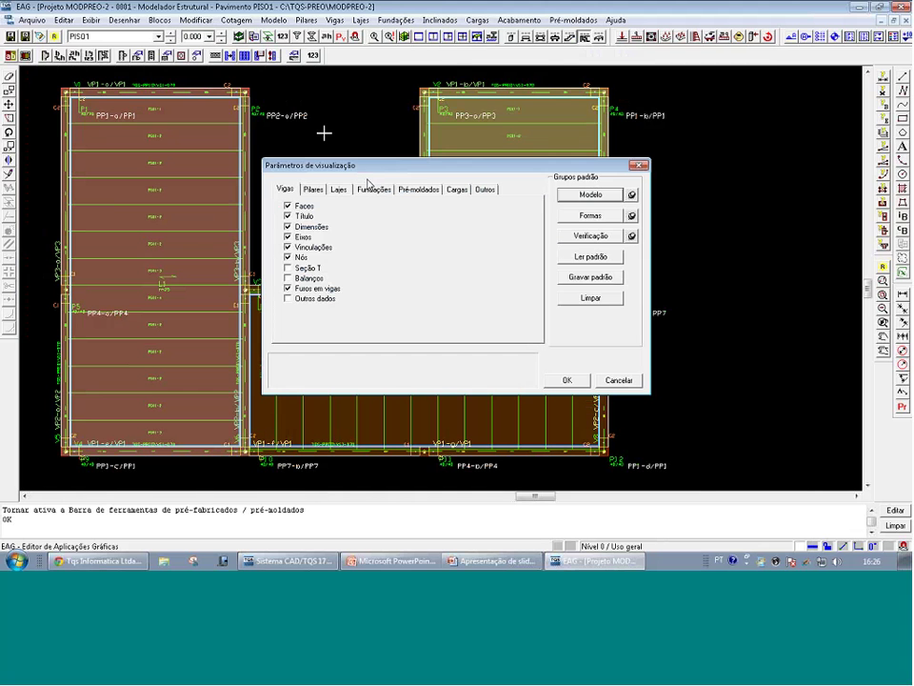
pyautogui.click(398, 189)
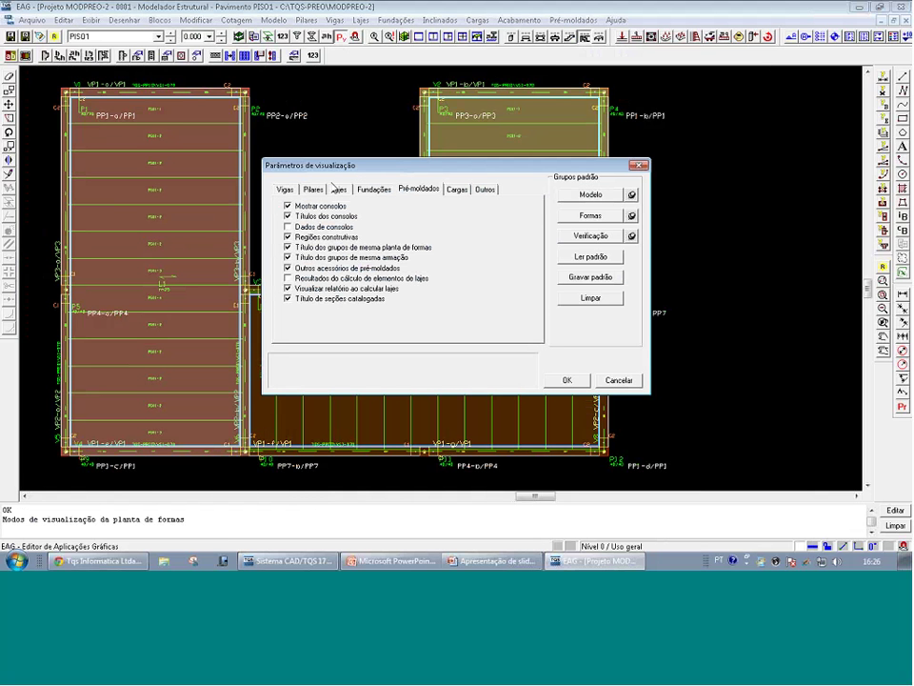
pyautogui.click(289, 279)
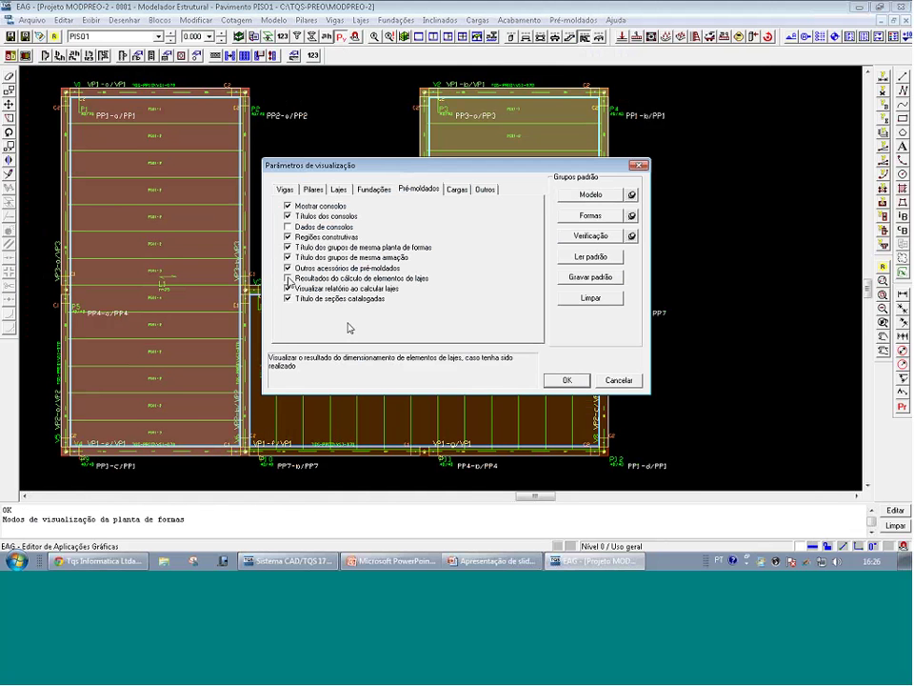
pyautogui.press('space')
pyautogui.press('Return')
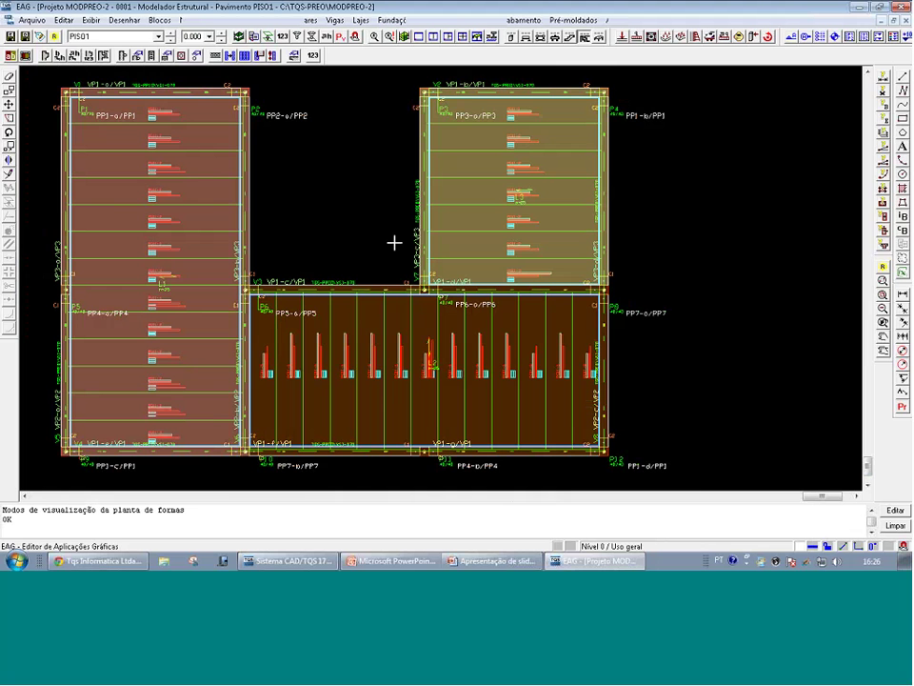
# Hide the construction regions on the PISO1 plan and examine the calculation results of the PS01-2 panels in slab L1
pyautogui.moveTo(175, 174); pyautogui.dragTo(124, 147)
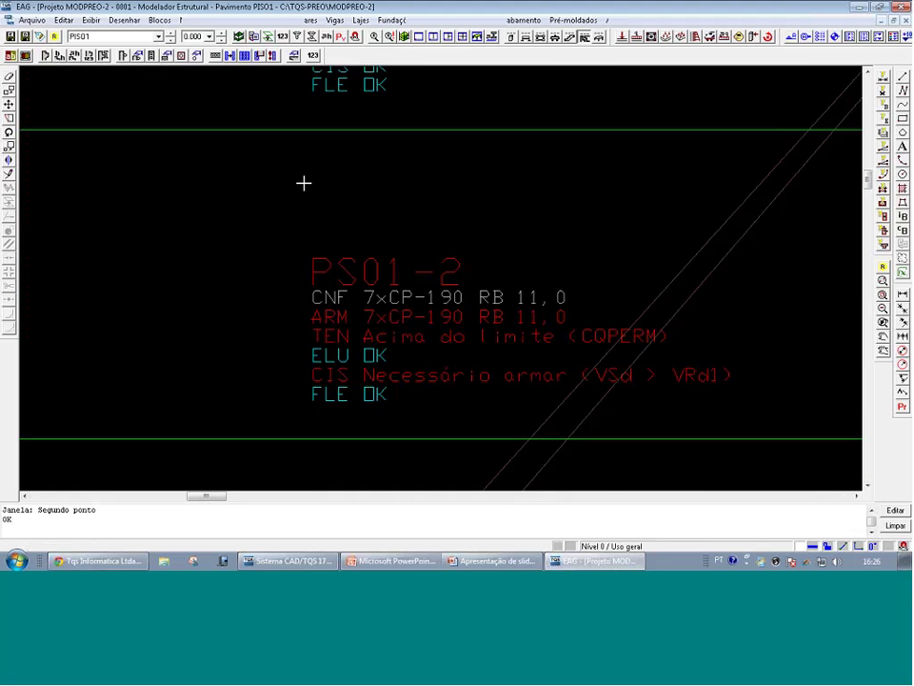
pyautogui.scroll(-5, 301, 187)
pyautogui.scroll(-1, 292, 226)
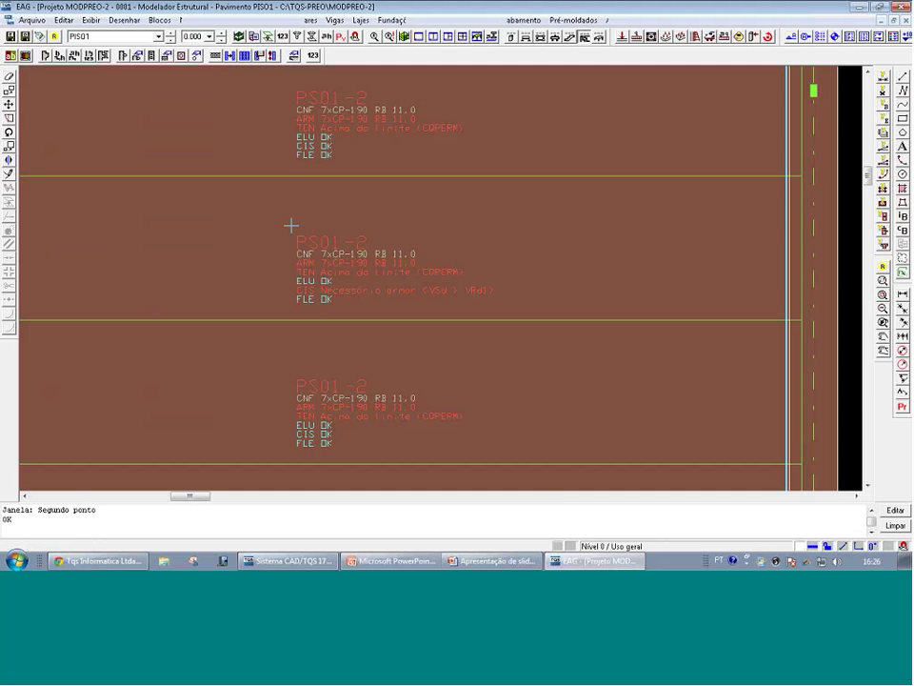
pyautogui.click(340, 37)
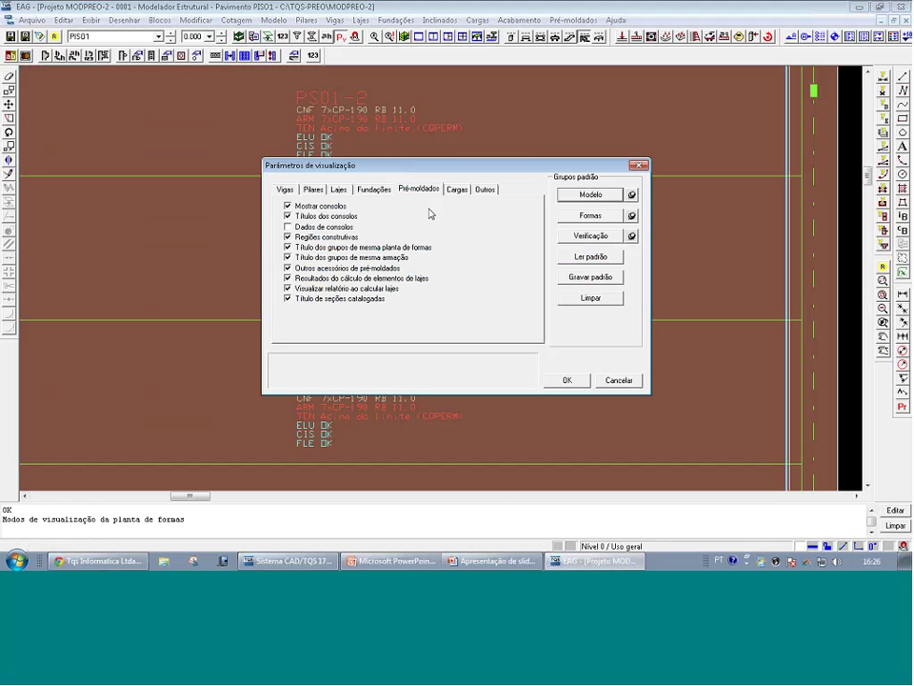
pyautogui.click(553, 380)
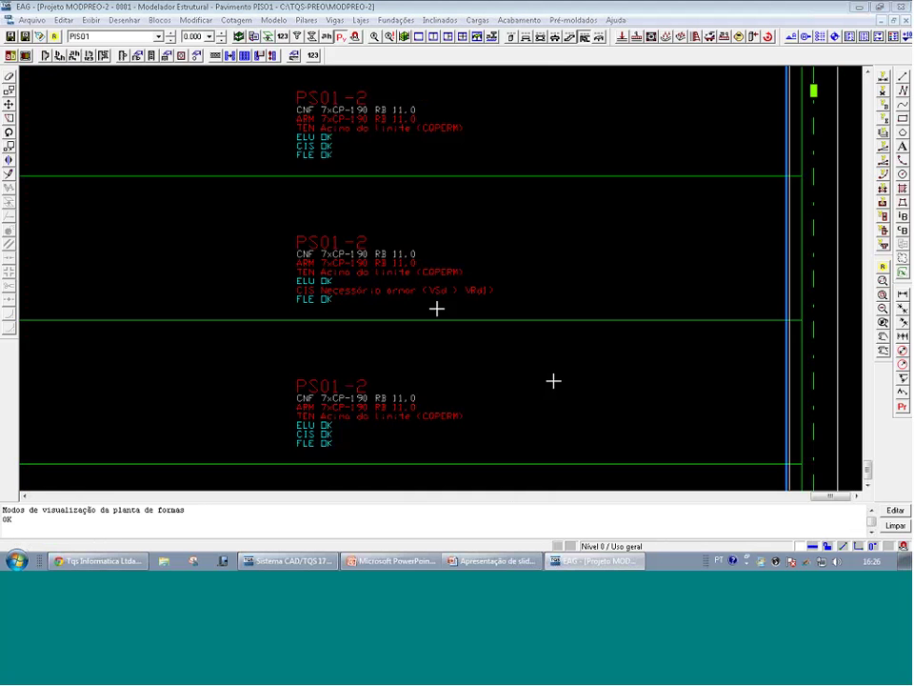
pyautogui.scroll(-2, 419, 295)
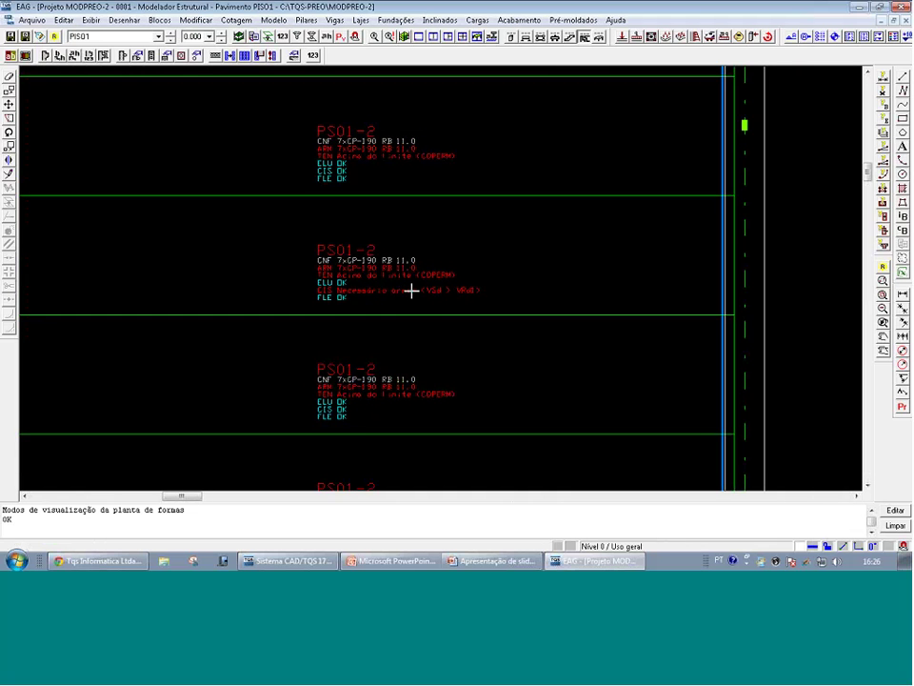
pyautogui.scroll(1, 410, 289)
pyautogui.scroll(1, 407, 288)
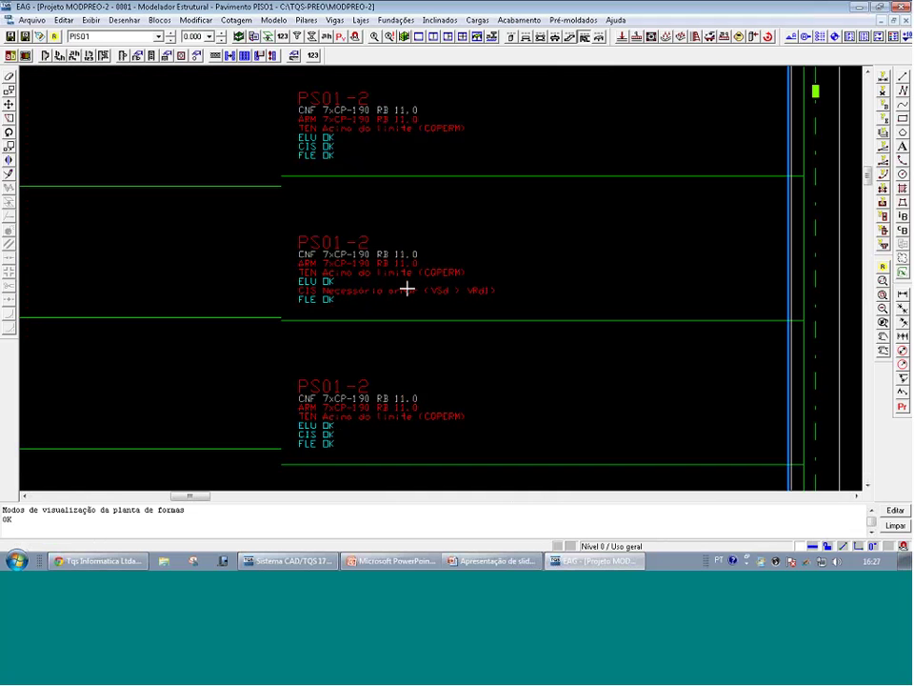
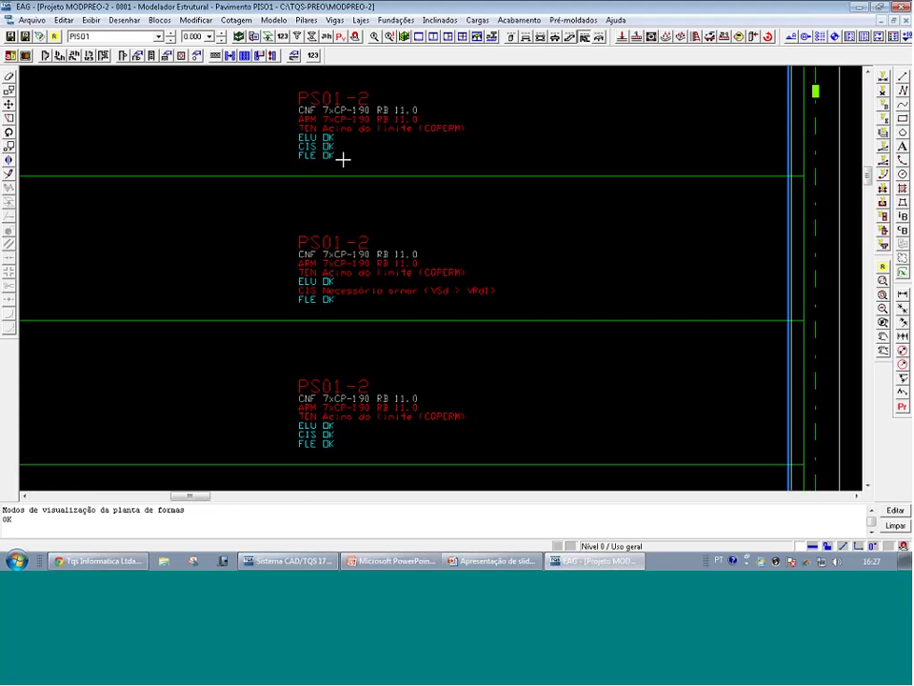
# Examine the check labels on the PS01-2 hollow-core panels of the upper slabs and the PS01-6 panels of the lower slab
pyautogui.hotkey('shift', 'F8')
pyautogui.press('F8')
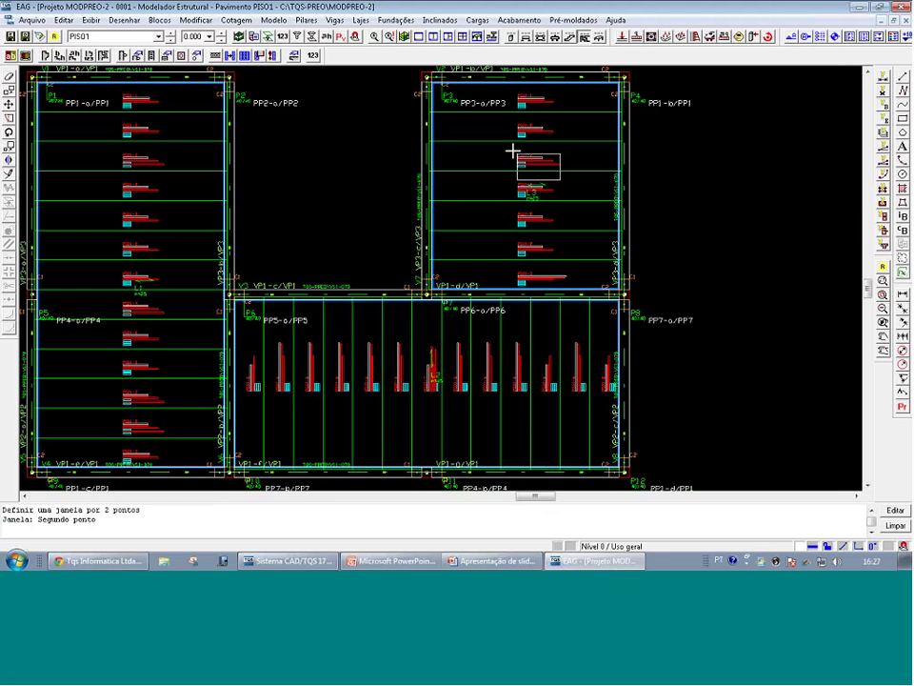
pyautogui.click(512, 150)
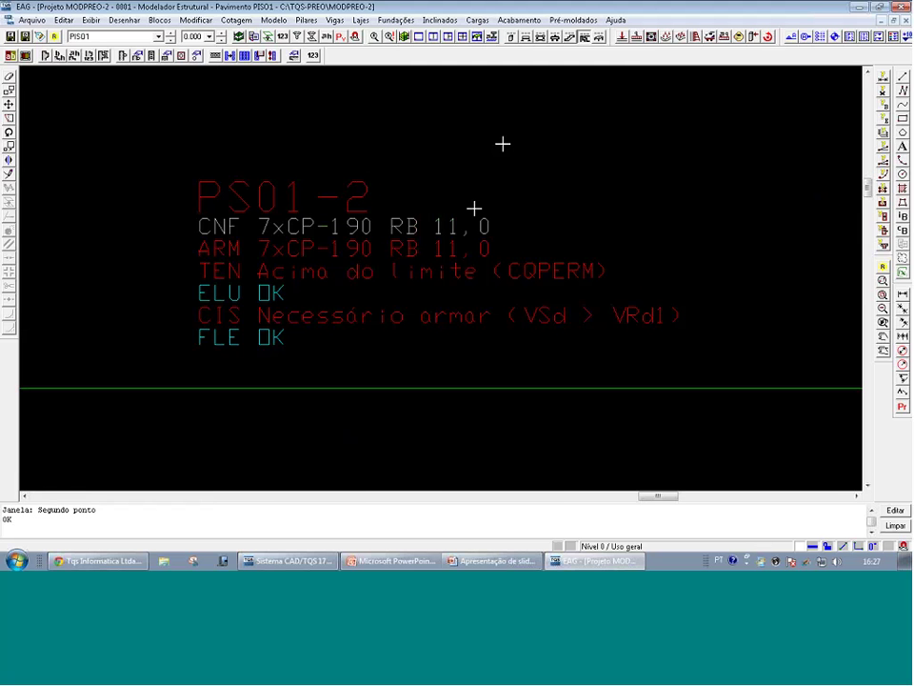
pyautogui.hotkey('shift', 'F8')
pyautogui.press('F8')
pyautogui.click(463, 347)
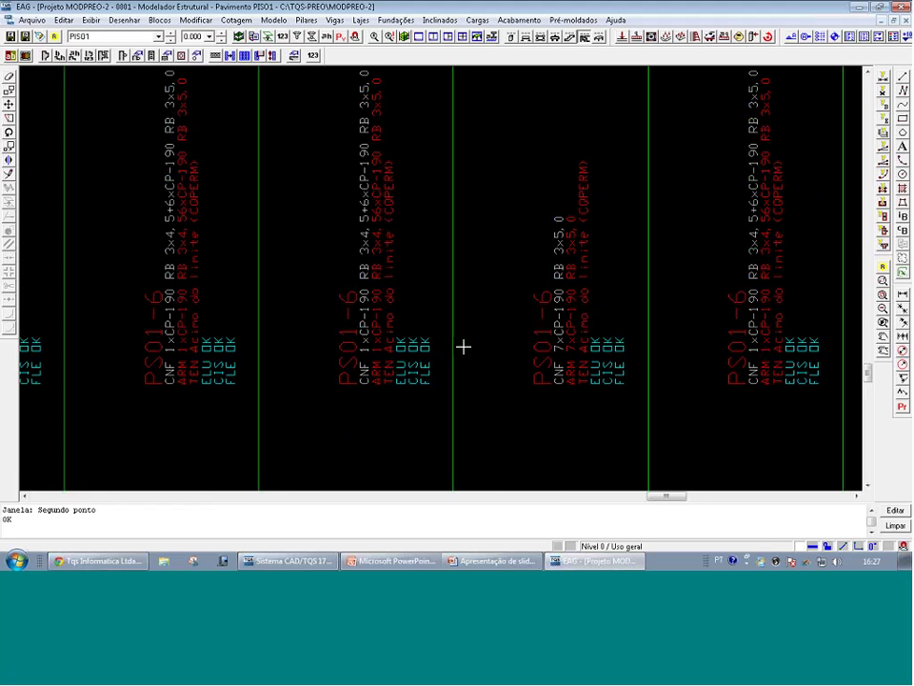
pyautogui.hotkey('shift', 'F8')
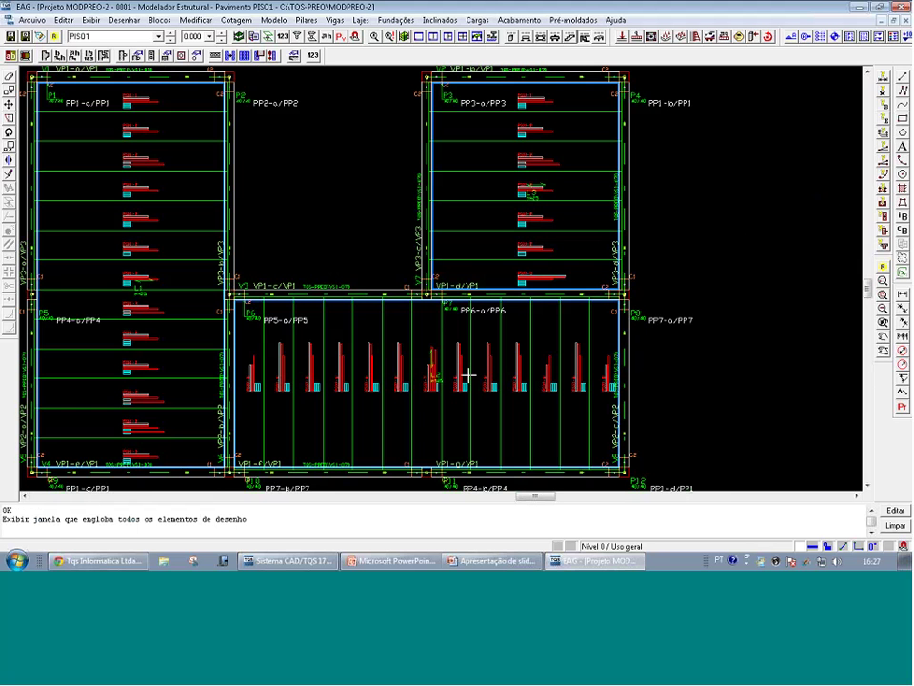
# Open the verification report for the fifth panel from the top of slab L1
pyautogui.press('F8')
pyautogui.click(21, 70)
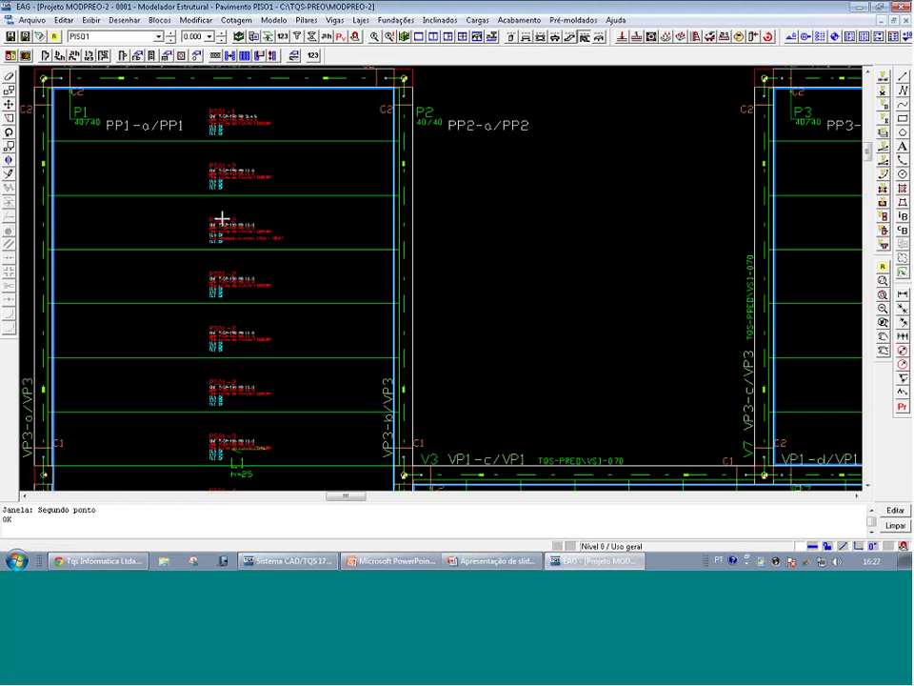
pyautogui.click(276, 56)
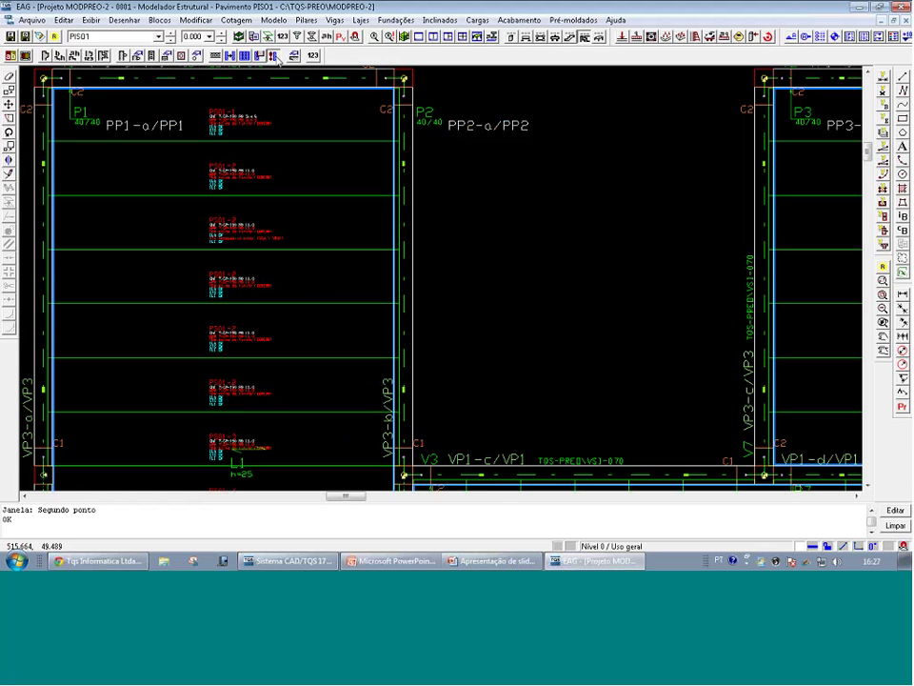
pyautogui.click(231, 325)
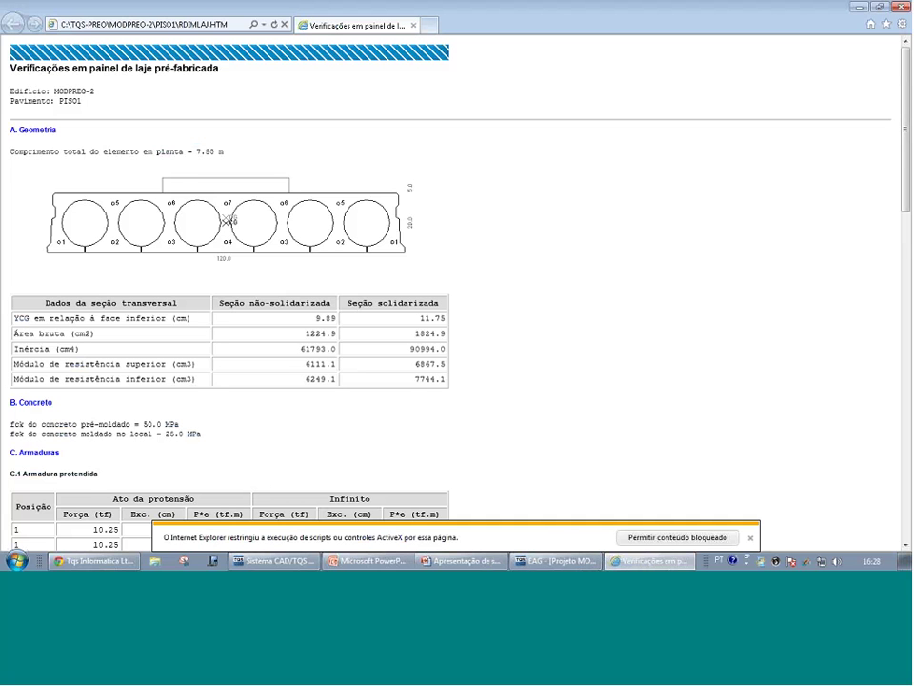
# Examine the panel's geometry, section data, concrete strengths and prestressed reinforcement tables in the report
pyautogui.scroll(-1, 620, 240)
pyautogui.scroll(1, 620, 241)
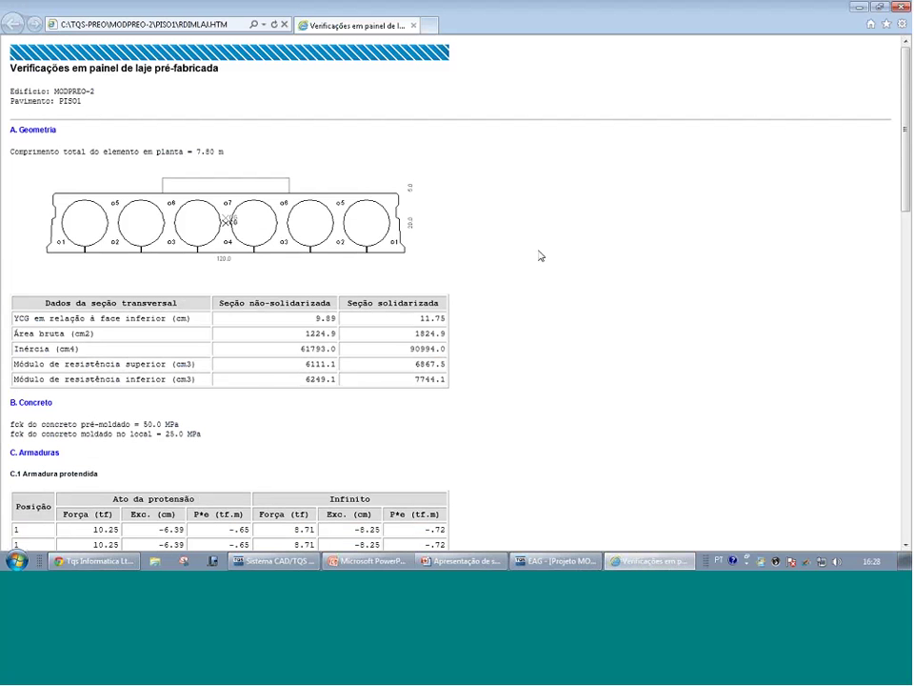
pyautogui.scroll(-2, 452, 202)
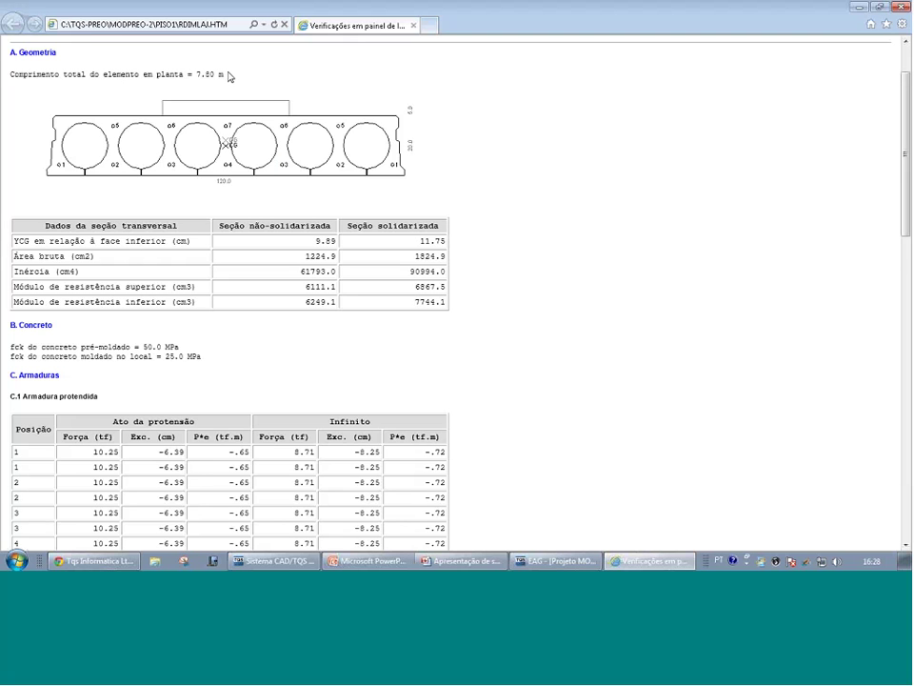
pyautogui.scroll(-2, 228, 76)
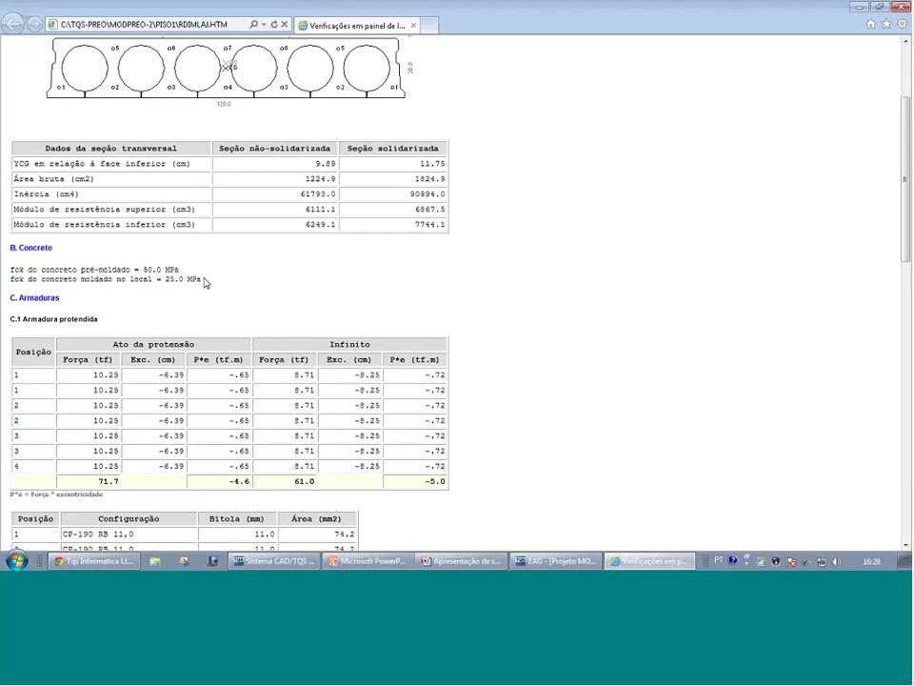
pyautogui.scroll(-2, 202, 281)
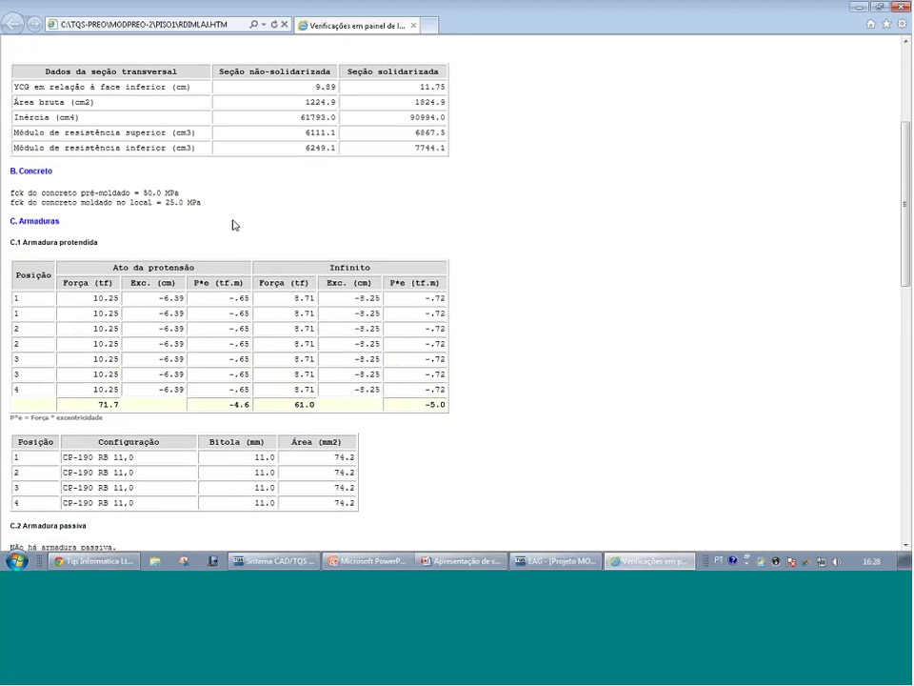
pyautogui.scroll(-4, 233, 225)
pyautogui.scroll(2, 236, 221)
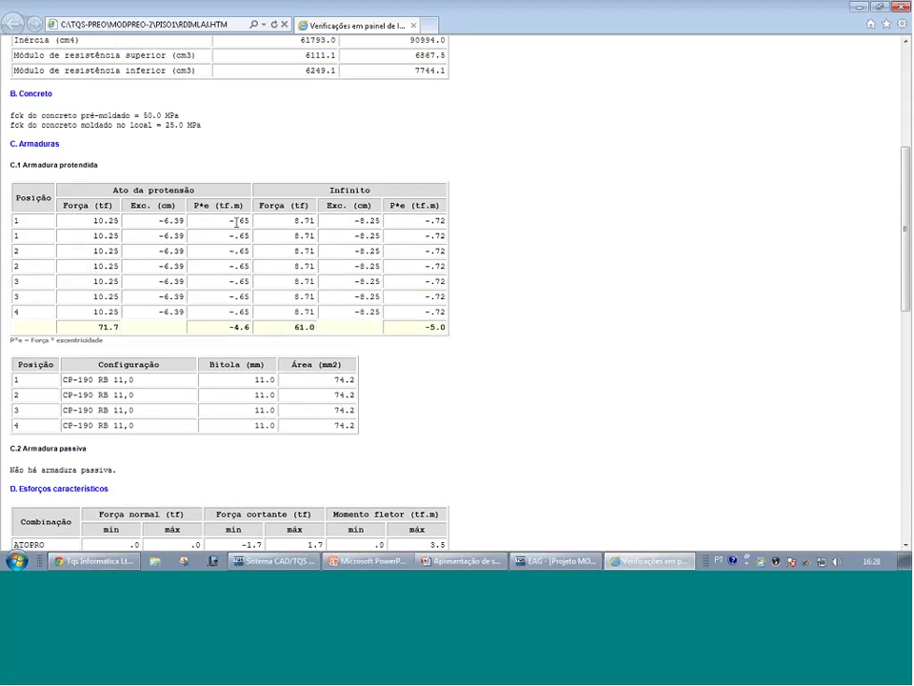
pyautogui.scroll(2, 229, 225)
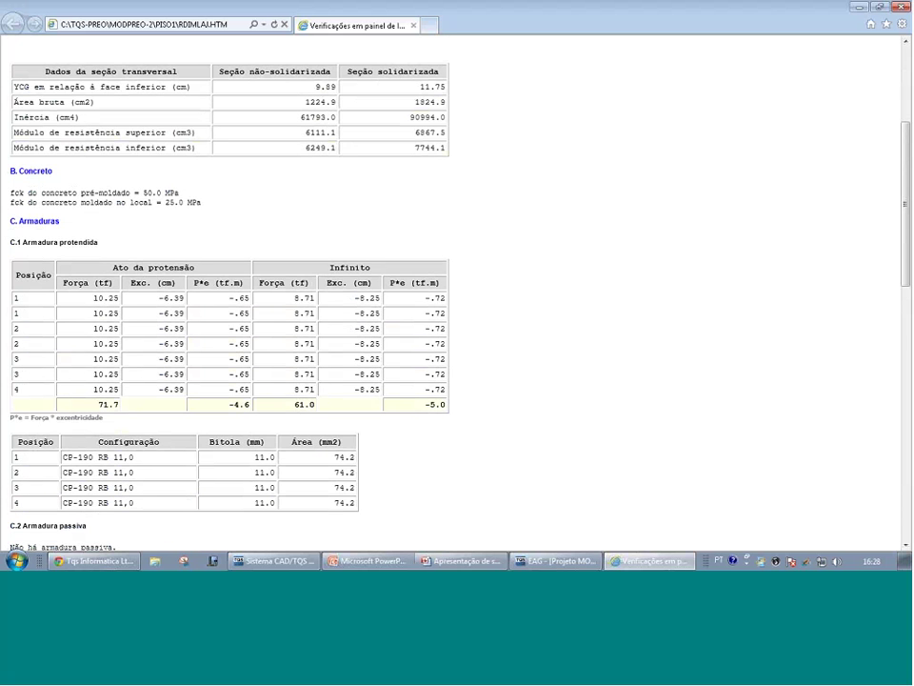
pyautogui.scroll(-4, 143, 305)
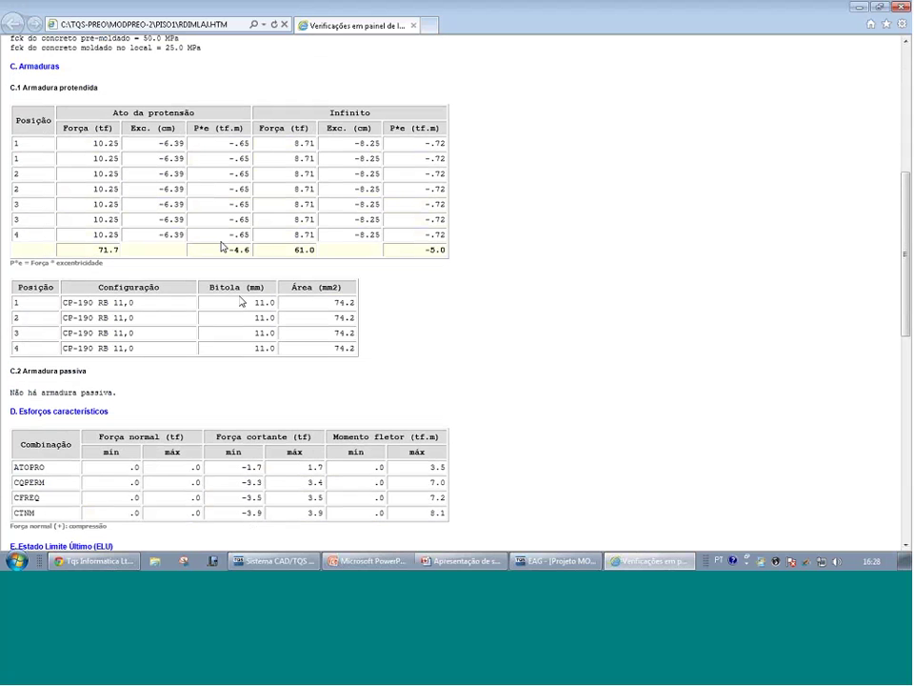
# Review the characteristic forces per combination and the ultimate limit state bending check, at prestressing and at infinity
pyautogui.scroll(-4, 301, 338)
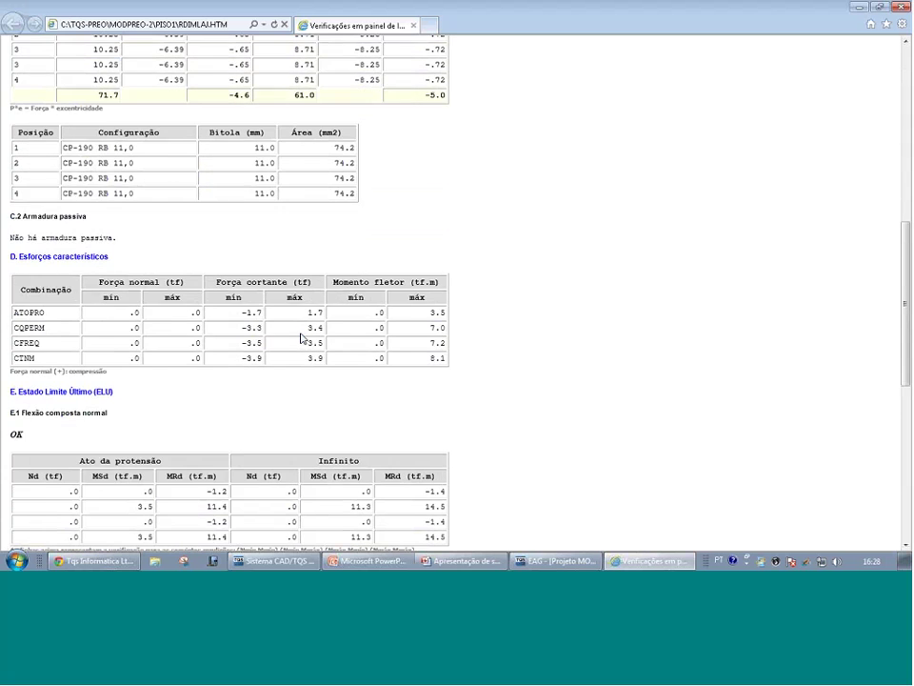
pyautogui.scroll(-4, 301, 338)
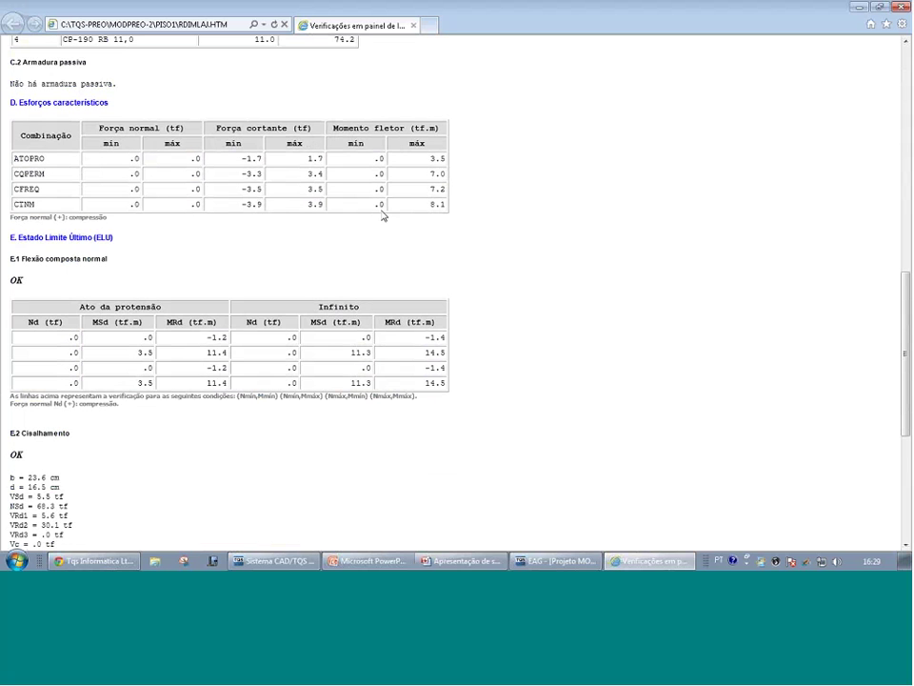
pyautogui.scroll(-2, 382, 216)
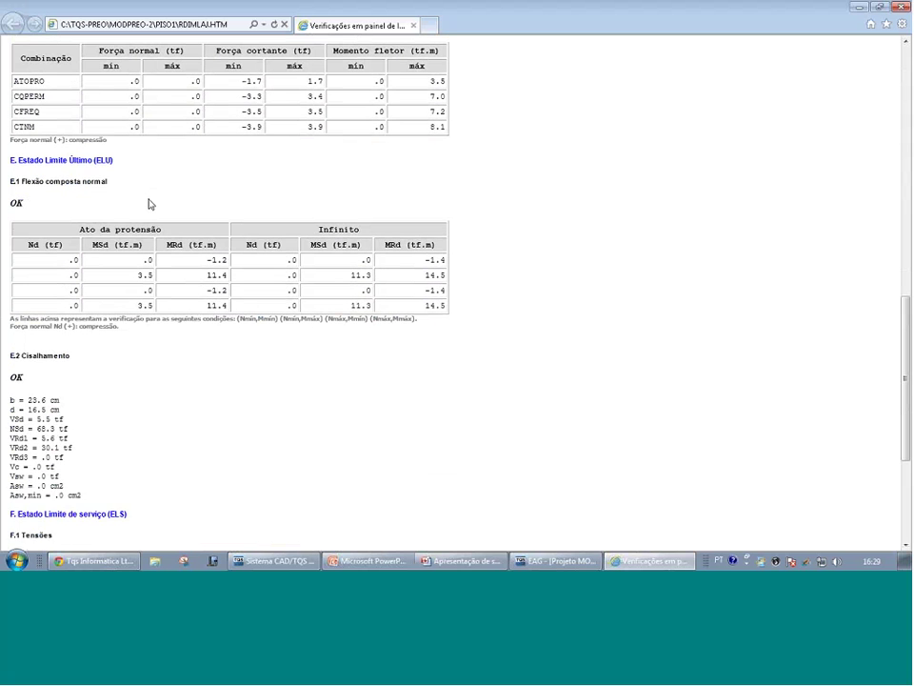
pyautogui.scroll(-2, 459, 204)
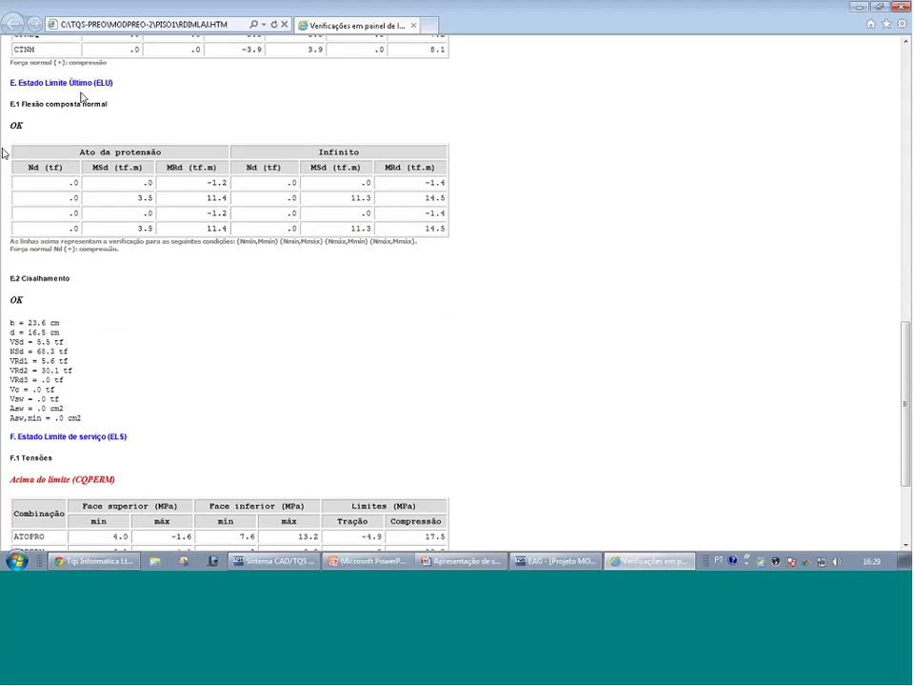
pyautogui.scroll(6, 213, 258)
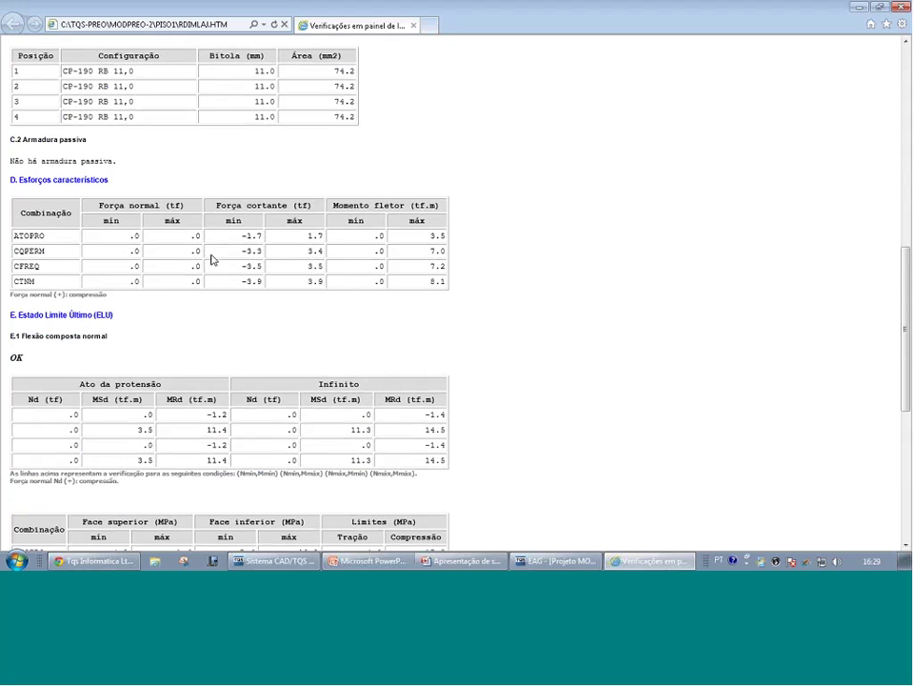
pyautogui.scroll(-2, 205, 271)
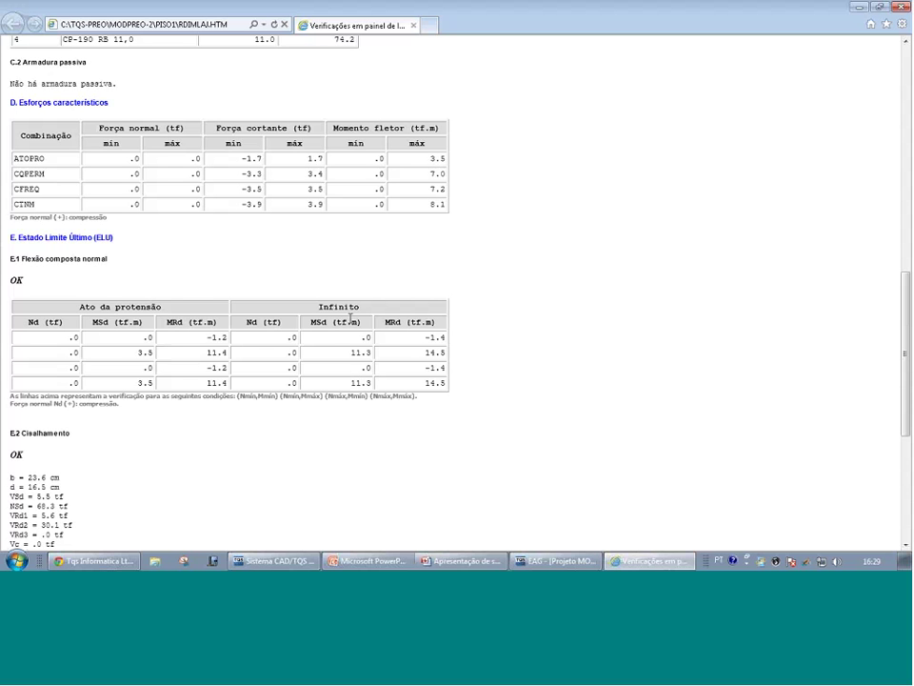
pyautogui.moveTo(344, 307); pyautogui.dragTo(336, 305)
pyautogui.click(365, 308)
# Review the report's shear check and the serviceability checks for stresses and deflections
pyautogui.scroll(-1, 337, 369)
pyautogui.scroll(-1, 305, 379)
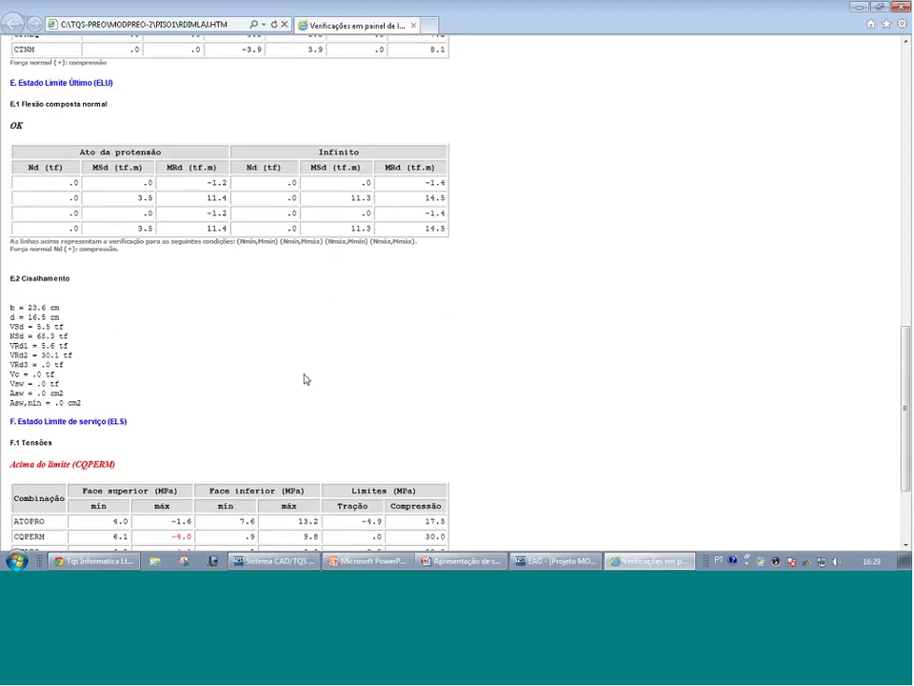
pyautogui.scroll(-1, 304, 379)
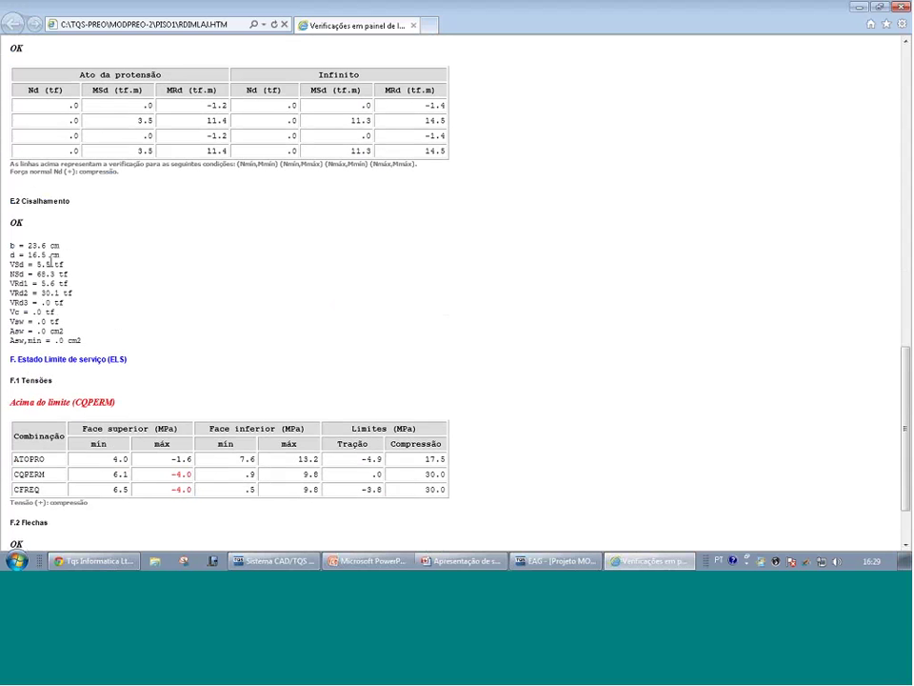
pyautogui.scroll(2, 50, 261)
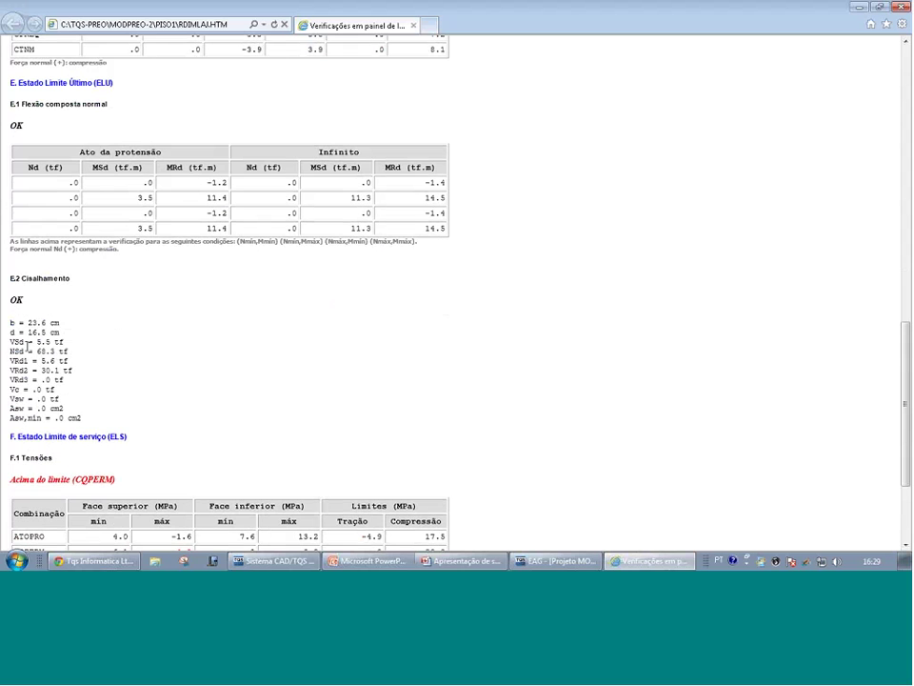
pyautogui.scroll(-3, 65, 398)
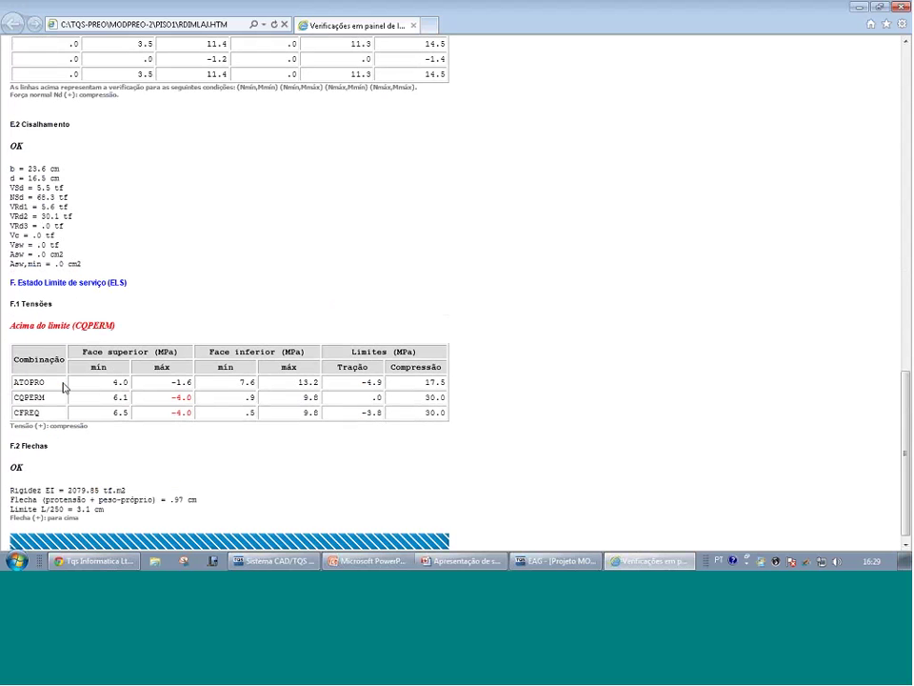
pyautogui.scroll(-1, 64, 388)
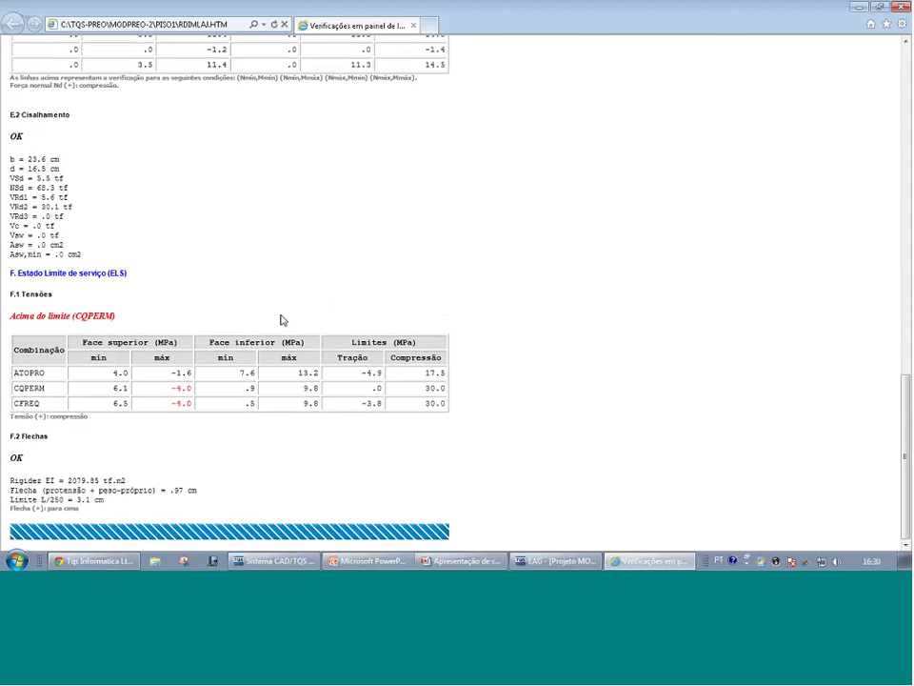
# Switch to the CAD/TQS manager and open the grid viewer for floor PISO1
pyautogui.click(284, 559)
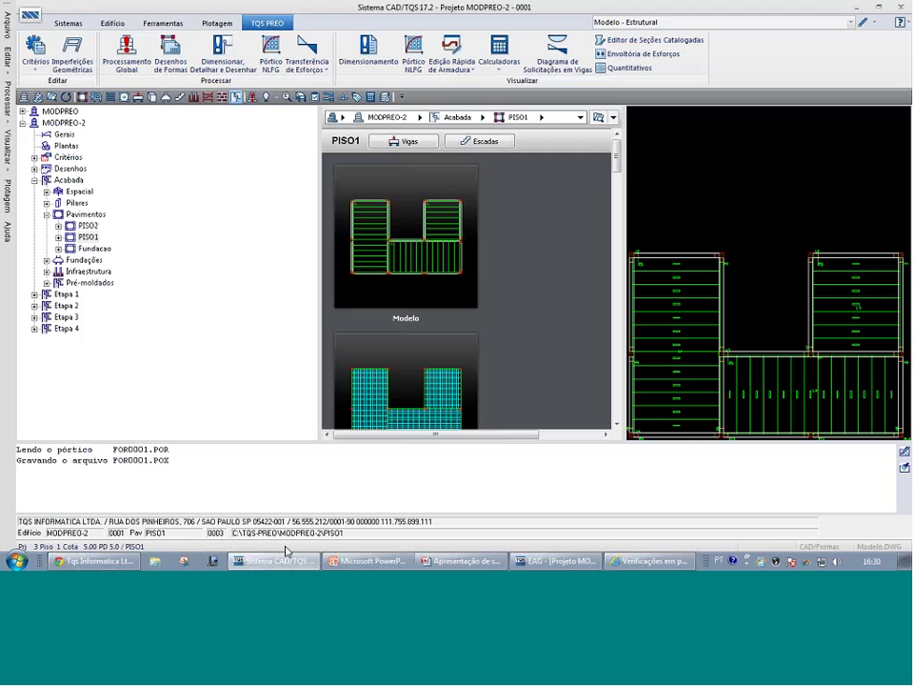
pyautogui.click(98, 239)
pyautogui.click(111, 97)
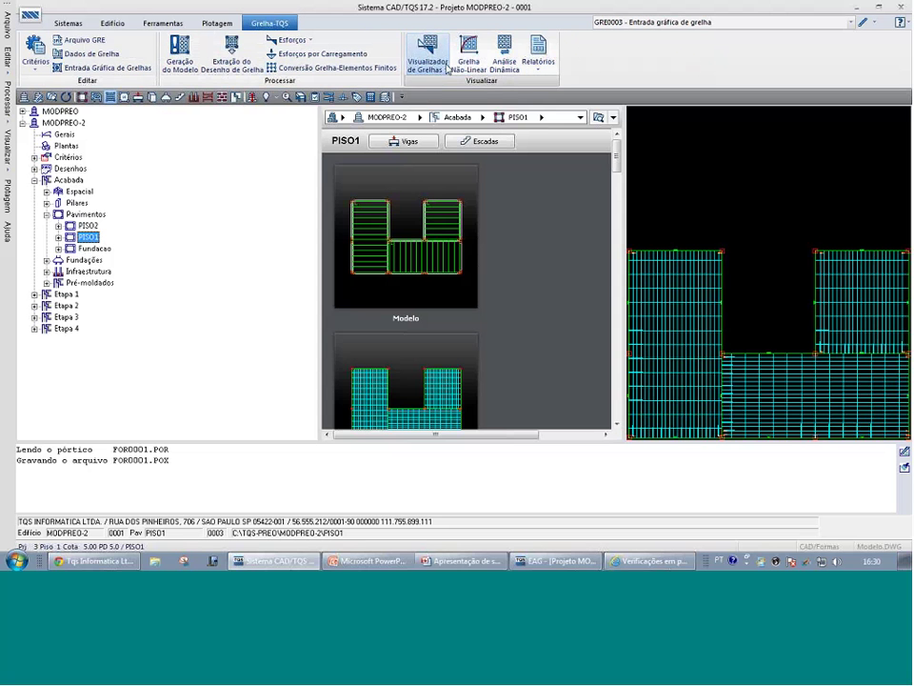
pyautogui.click(446, 67)
pyautogui.click(465, 100)
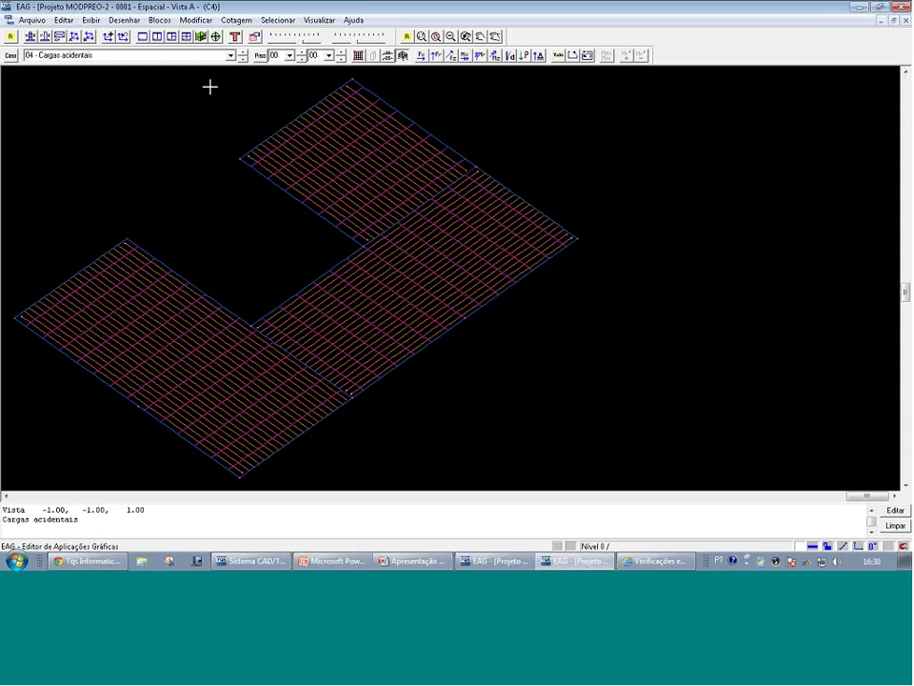
# Display the Y bending moment diagrams for load case 05 - ELU/PERMAN/PP+PERM, then close the grid viewer
pyautogui.click(195, 55)
pyautogui.click(168, 100)
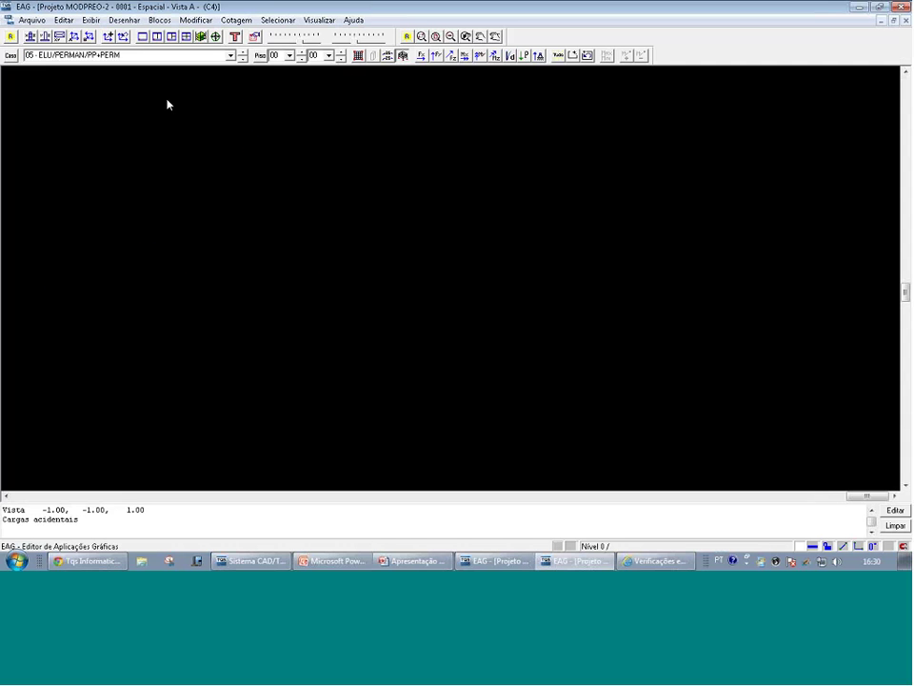
pyautogui.click(479, 55)
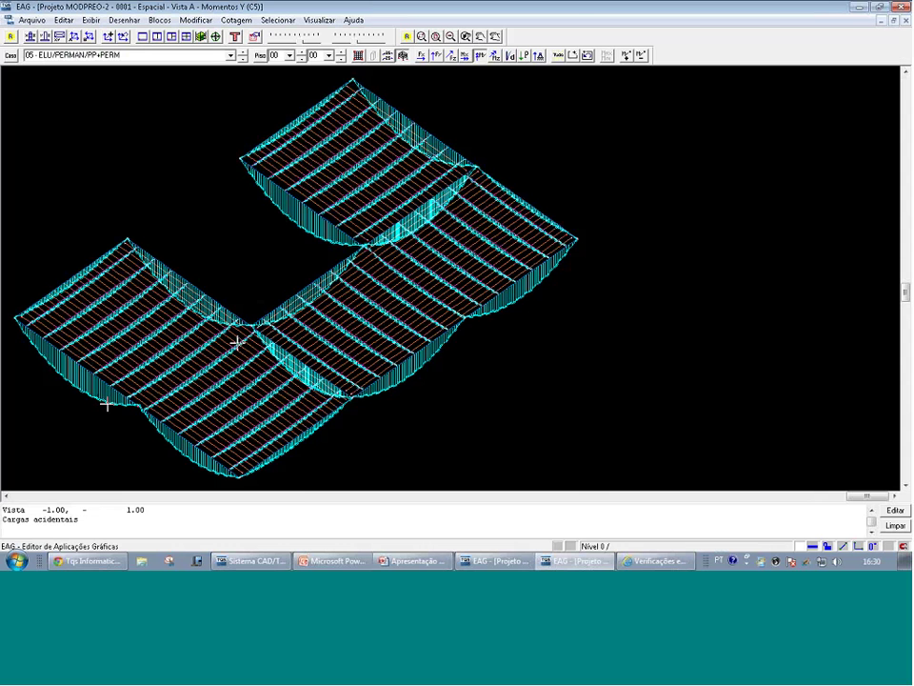
pyautogui.hotkey('alt', 'F4')
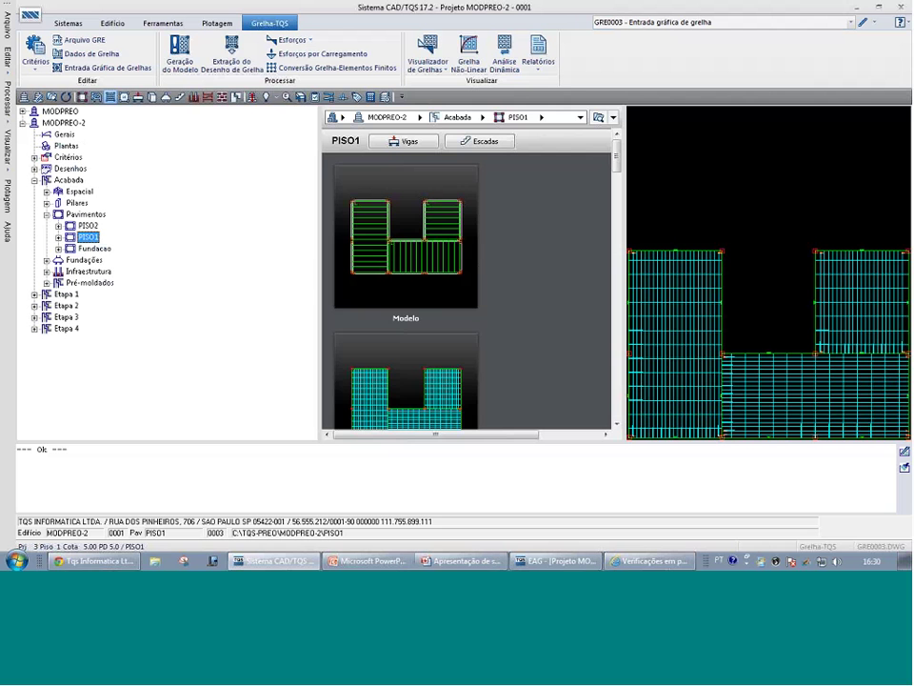
# Preview the catalogued section TQS-PREO@LM200 of building MODPREO-2 and enlarge its strand positions
pyautogui.click(62, 123)
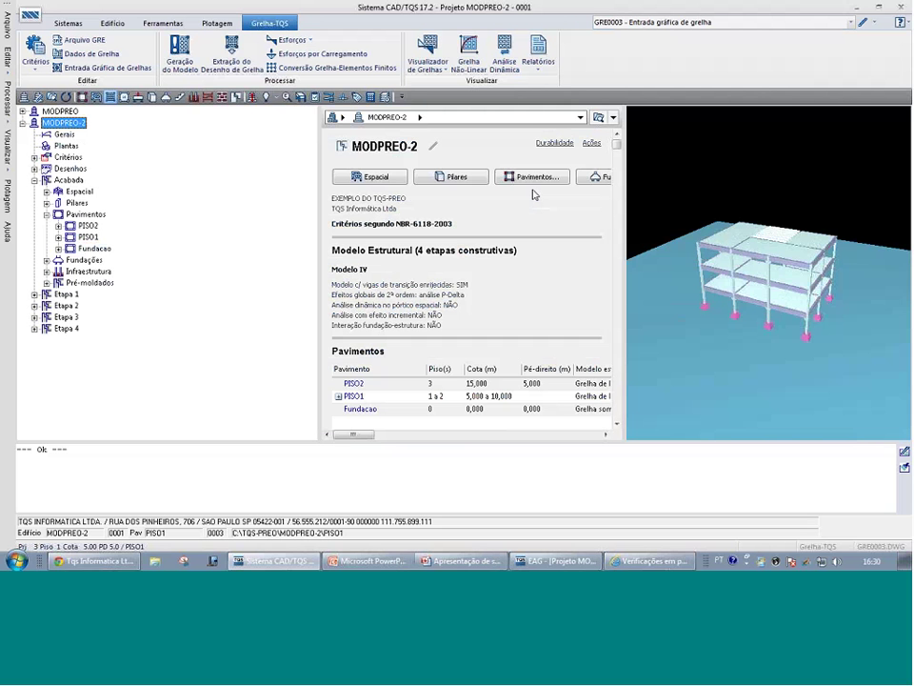
pyautogui.click(687, 25)
pyautogui.click(660, 51)
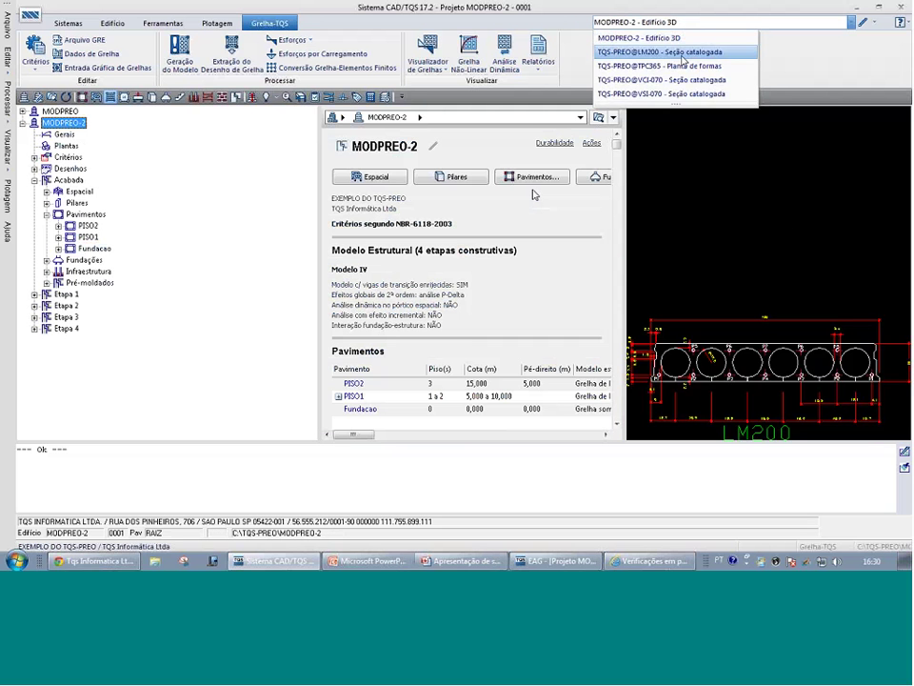
pyautogui.click(821, 255)
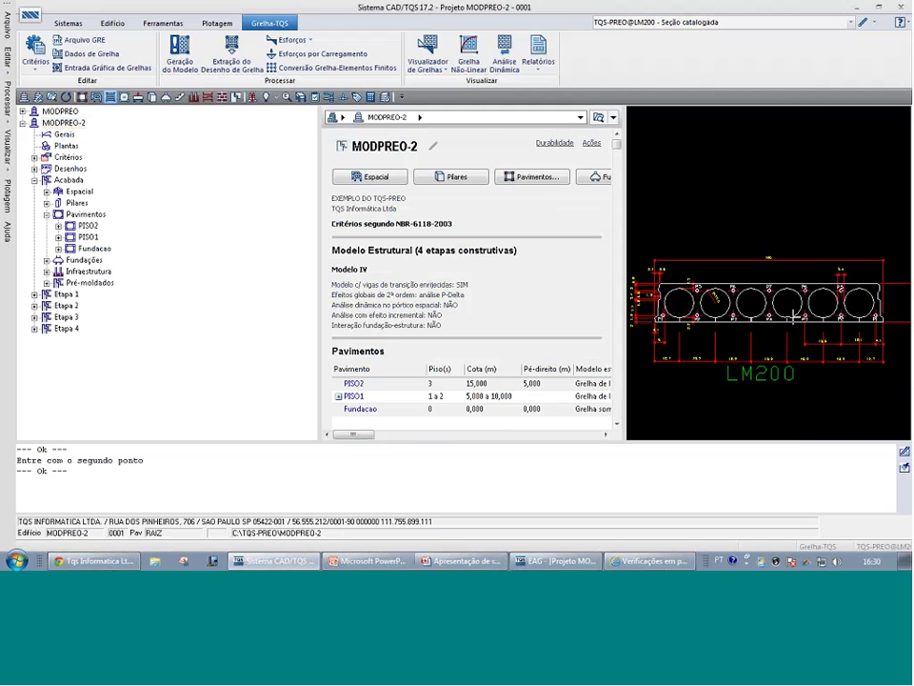
pyautogui.scroll(5, 657, 314)
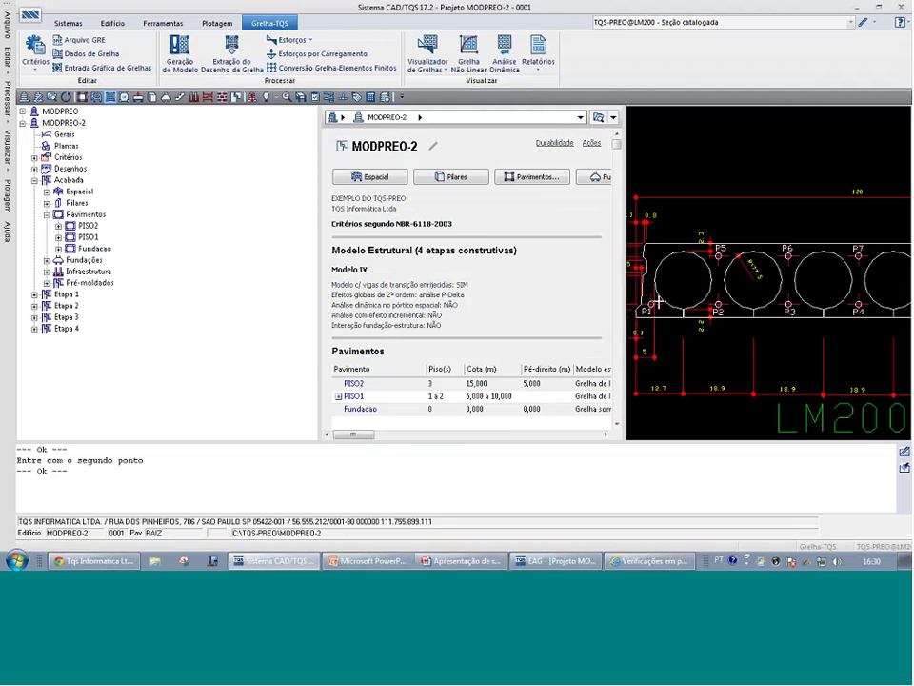
# Inspect the strand positions across the LM200 section as far as its opposite edge, then bring the whole section into view
pyautogui.scroll(-1, 657, 303)
pyautogui.scroll(-1, 642, 318)
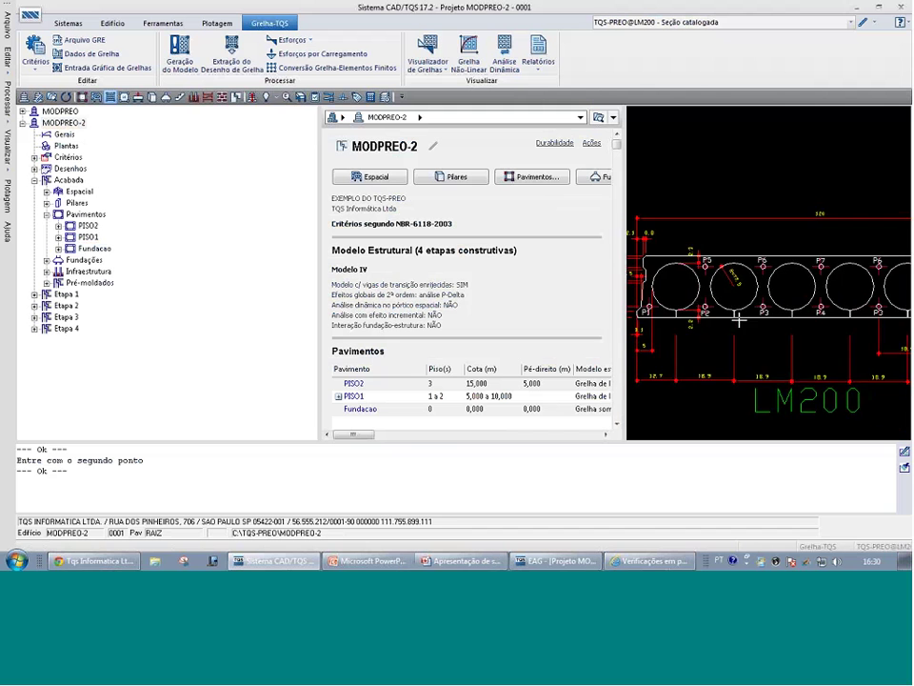
pyautogui.moveTo(739, 318); pyautogui.dragTo(693, 300, button='middle')
pyautogui.moveTo(862, 298); pyautogui.dragTo(711, 296, button='middle')
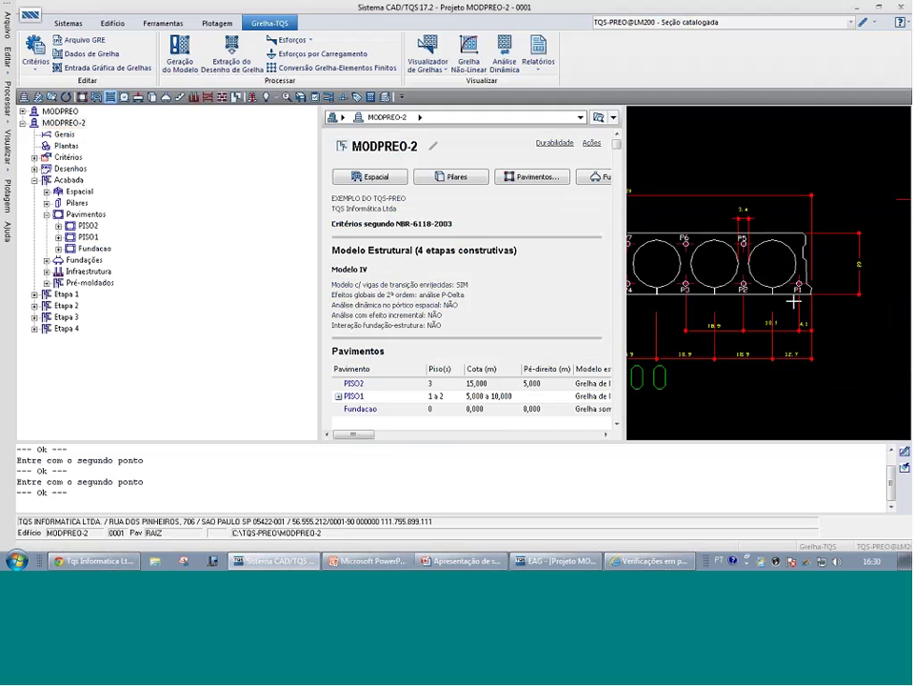
pyautogui.scroll(-1, 844, 359)
pyautogui.scroll(-2, 848, 363)
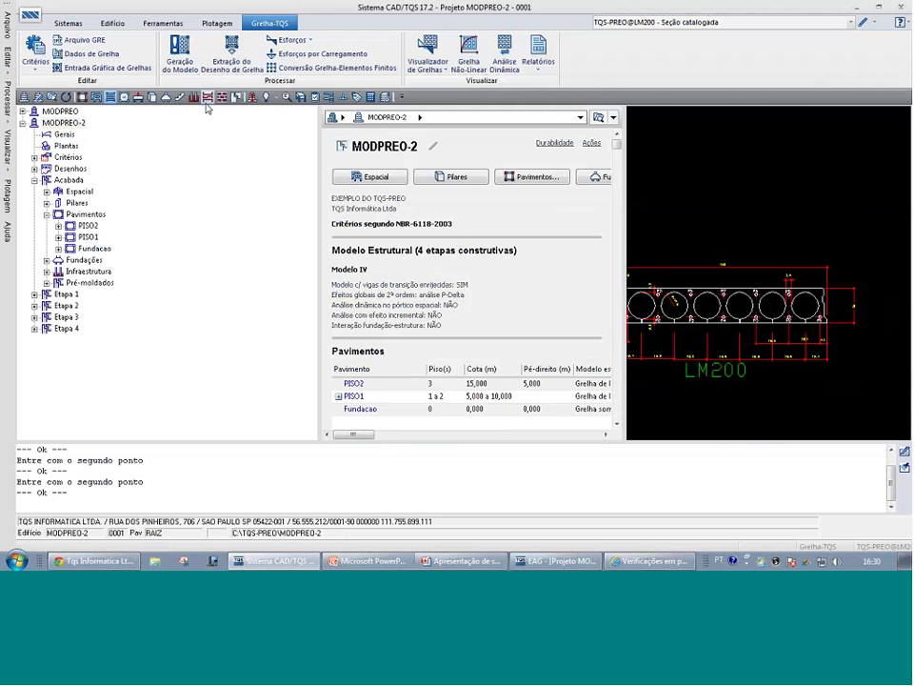
# Open the floor-specific precast criteria file CRITPRE.DAT and display the detailing criteria for slabs
pyautogui.click(237, 98)
pyautogui.click(36, 67)
pyautogui.click(52, 83)
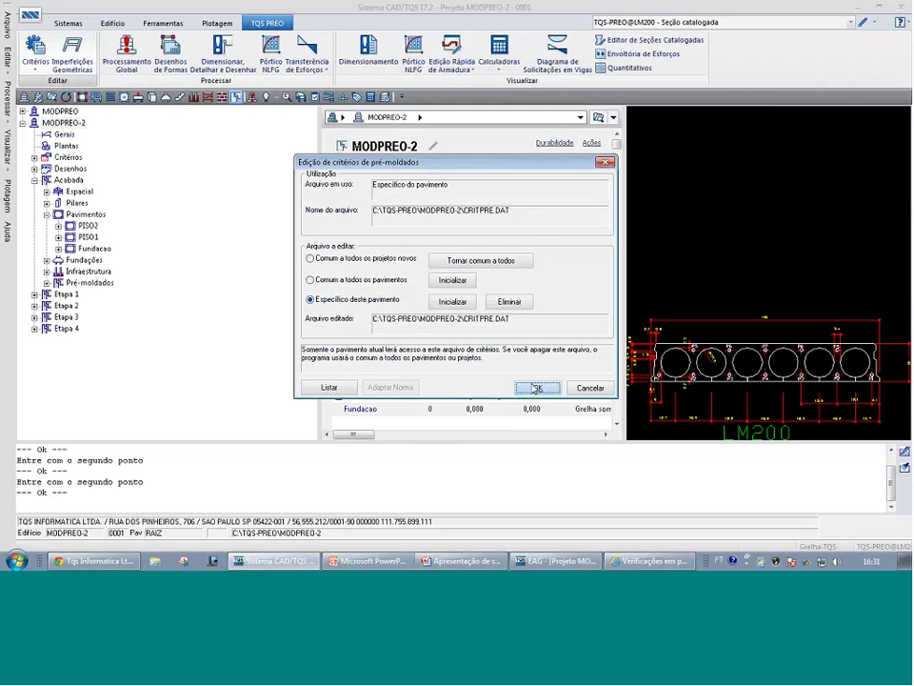
pyautogui.click(537, 387)
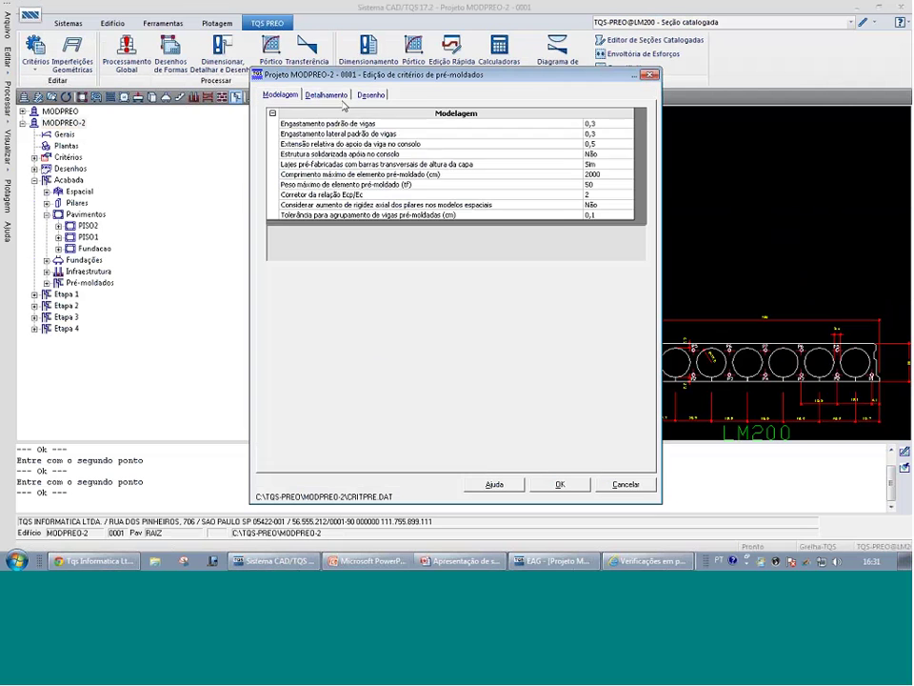
pyautogui.click(326, 94)
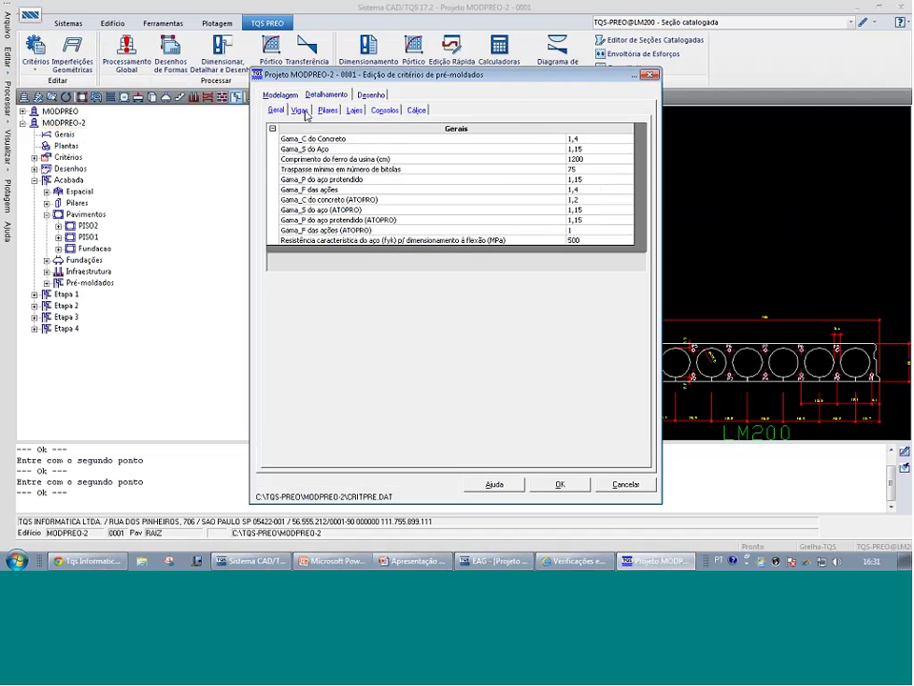
pyautogui.click(354, 111)
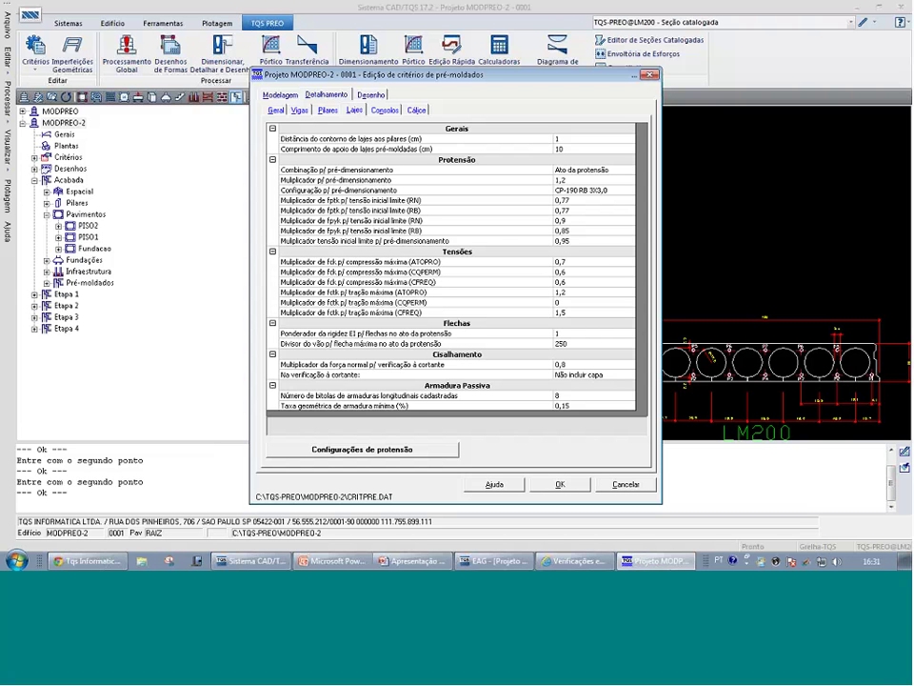
# Try Quase-permanente as the slab pre-sizing combination, check the pre-sizing multiplier, and discard the criteria changes
pyautogui.click(614, 171)
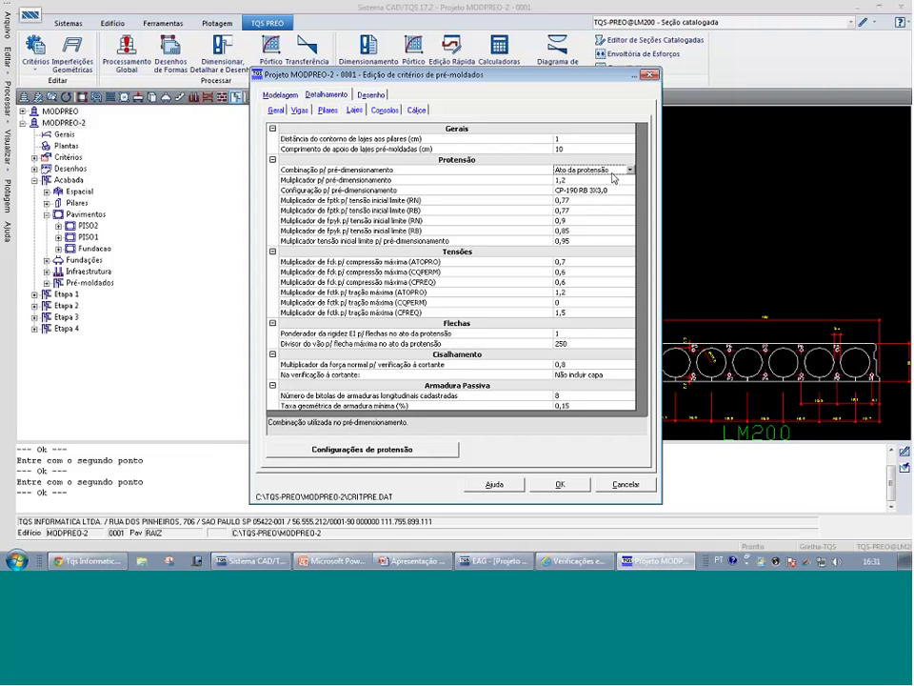
pyautogui.click(614, 172)
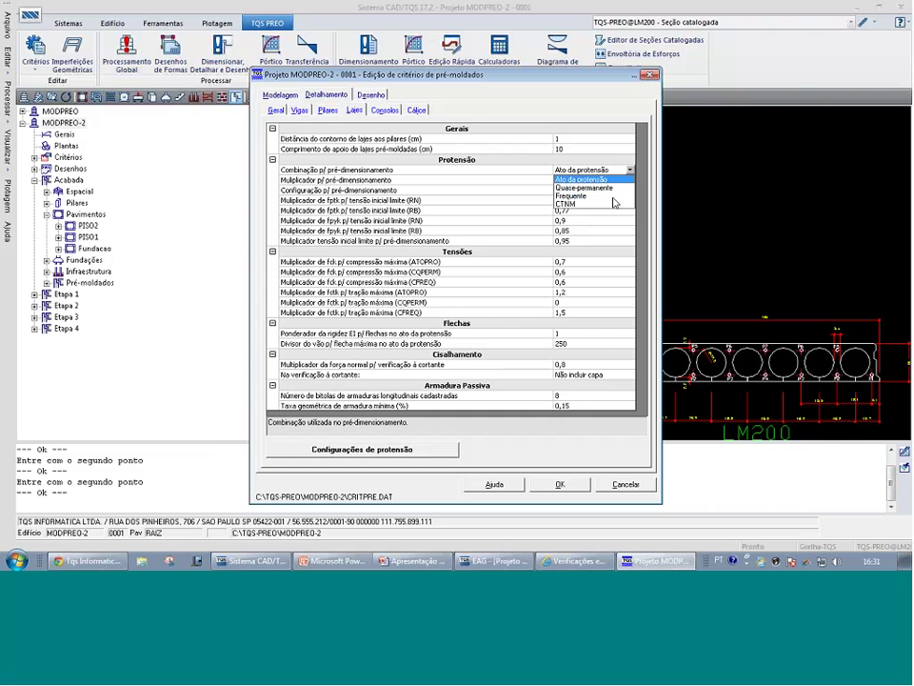
pyautogui.click(589, 189)
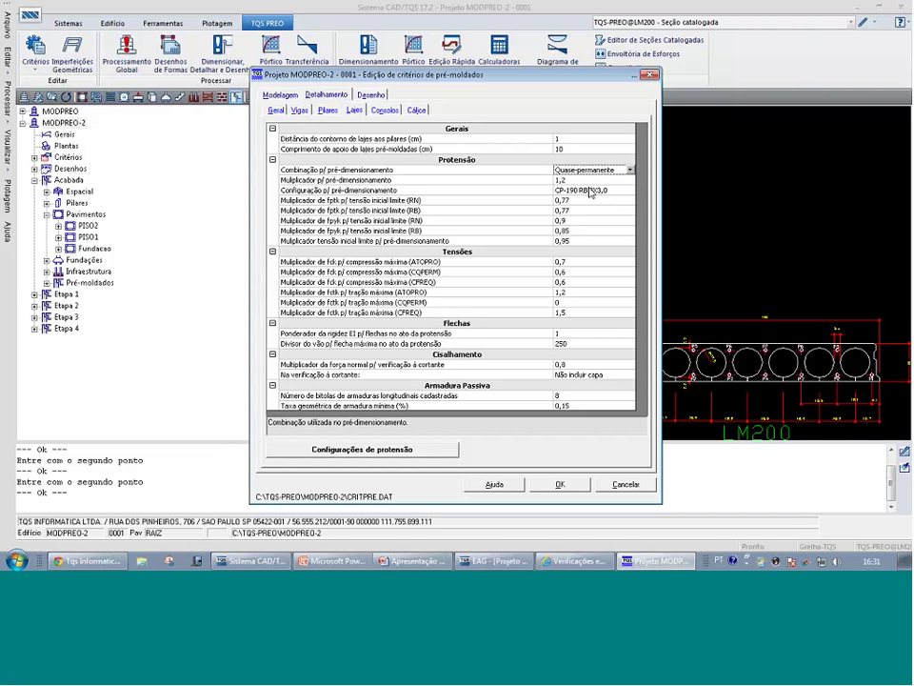
pyautogui.click(603, 171)
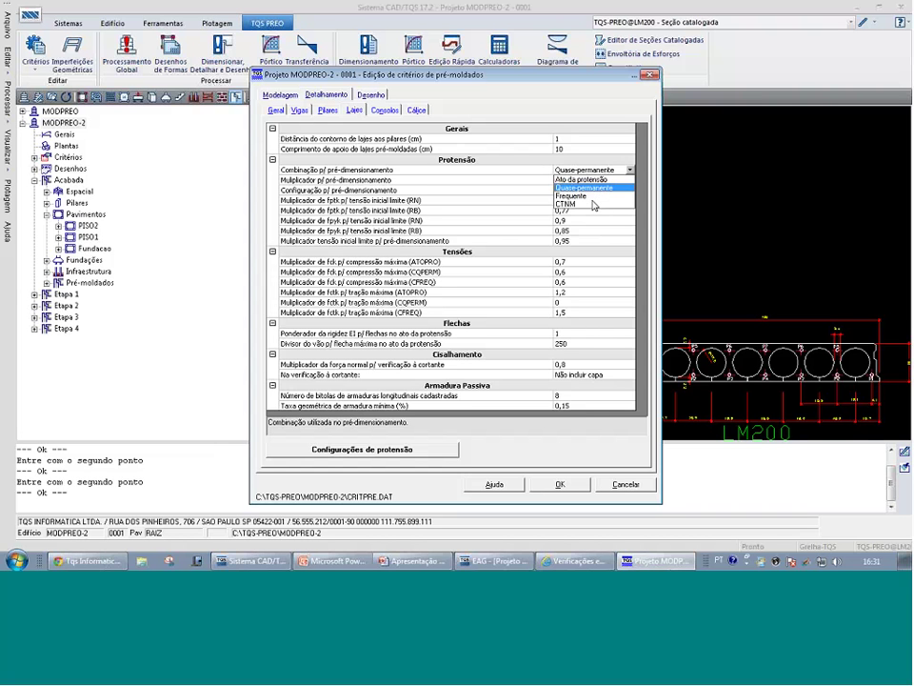
pyautogui.click(579, 174)
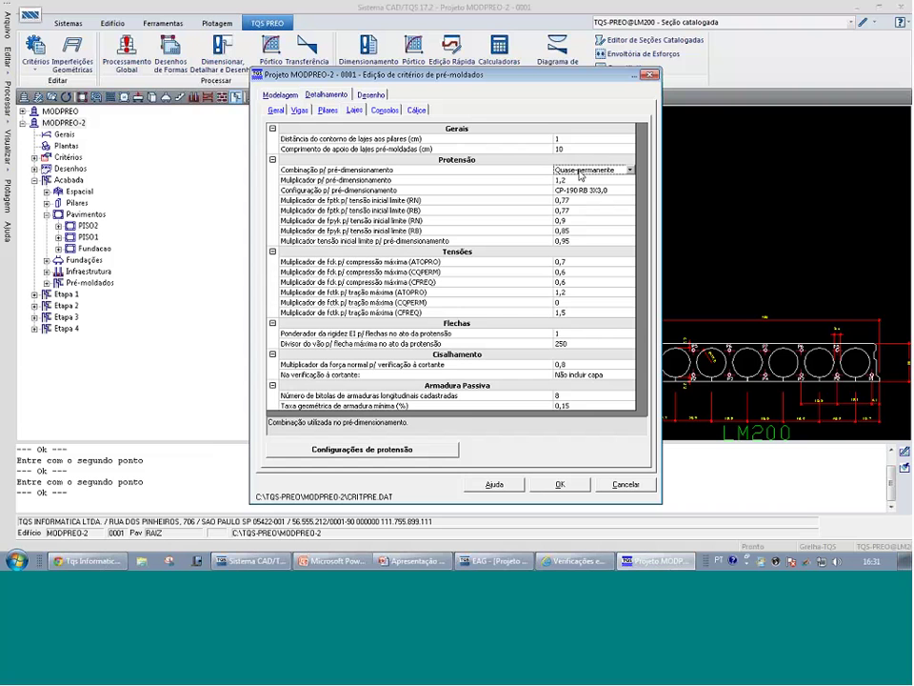
pyautogui.click(583, 180)
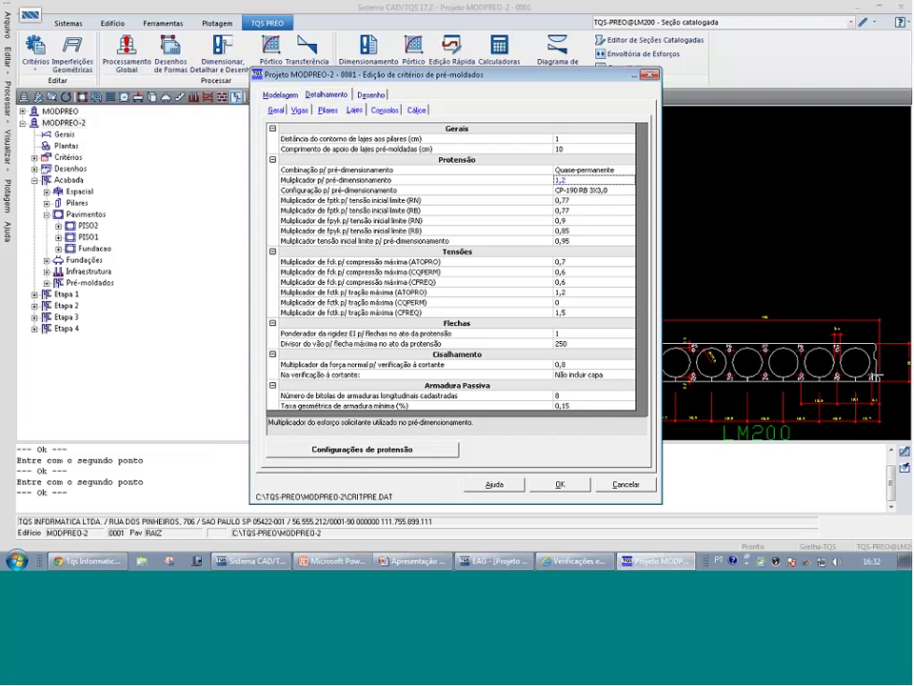
pyautogui.click(627, 484)
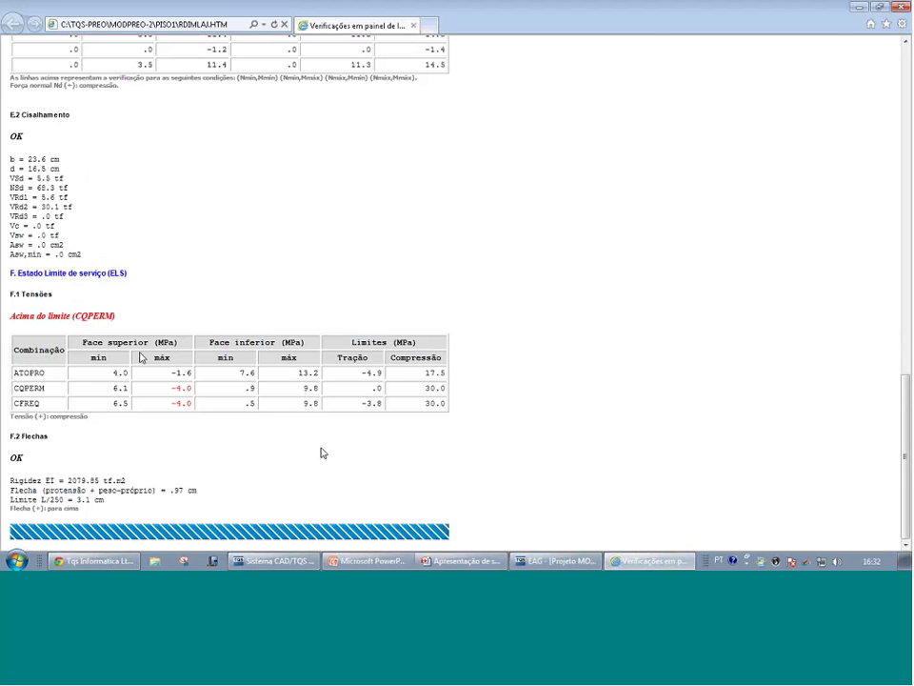
# Close the verification report and exclude strand position 4 from prestressing configuration T2 of a PS01-2 panel in the PISO1 model
pyautogui.hotkey('alt', 'F4')
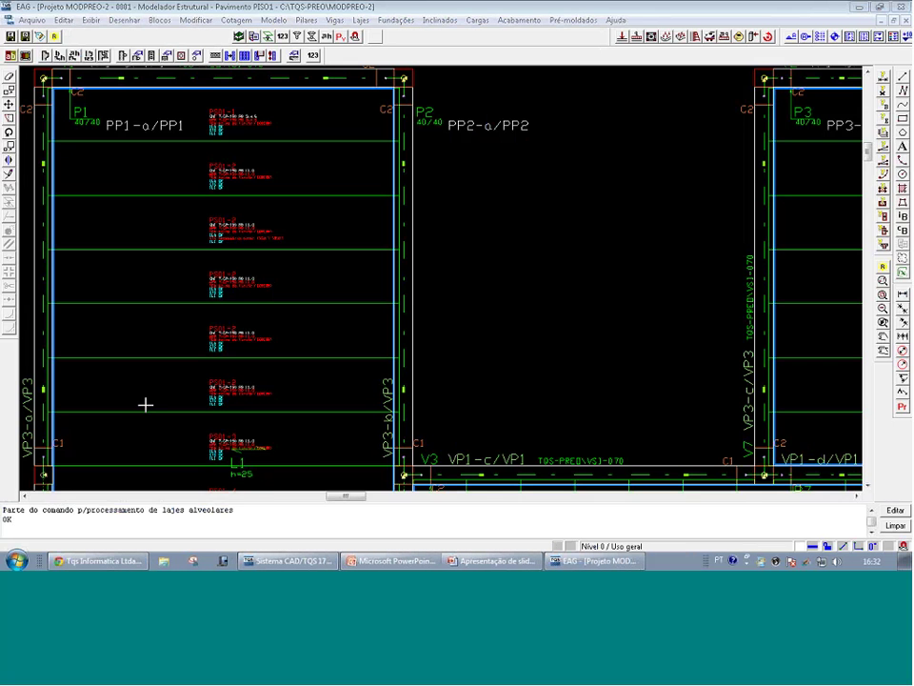
pyautogui.moveTo(146, 404); pyautogui.dragTo(146, 400, button='middle')
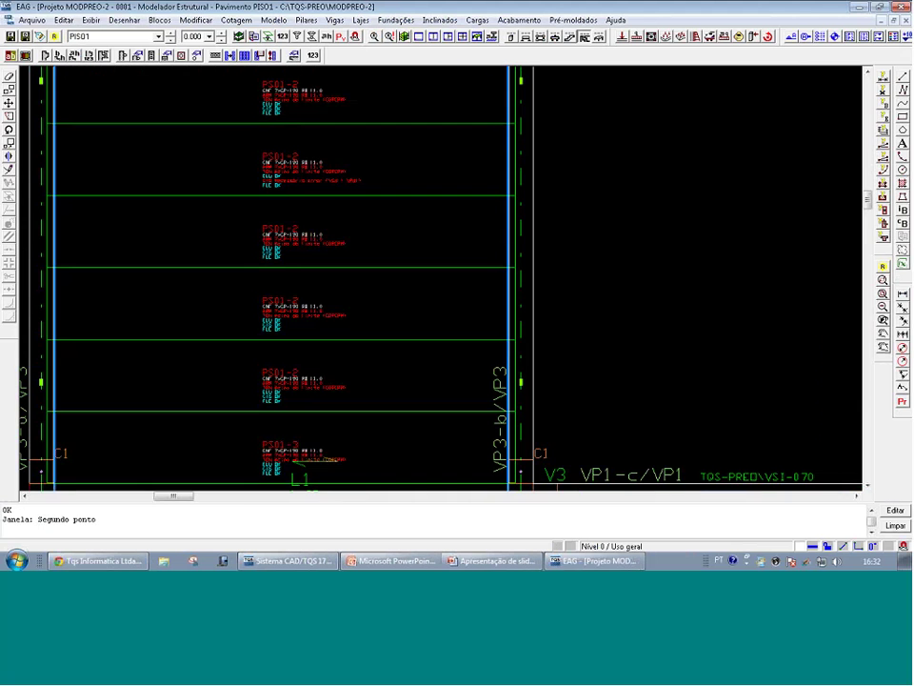
pyautogui.click(287, 300)
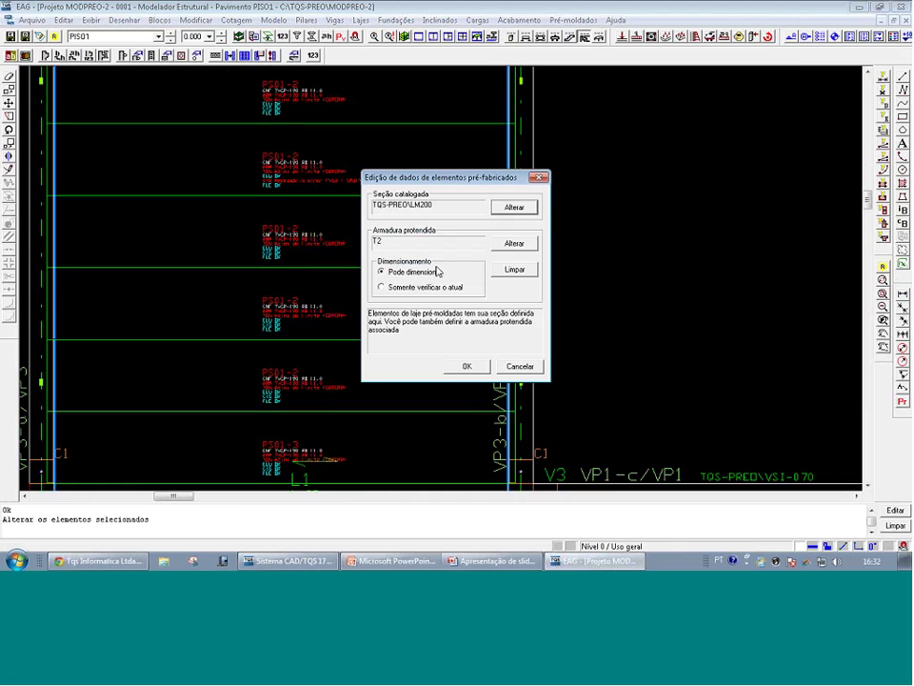
pyautogui.click(514, 245)
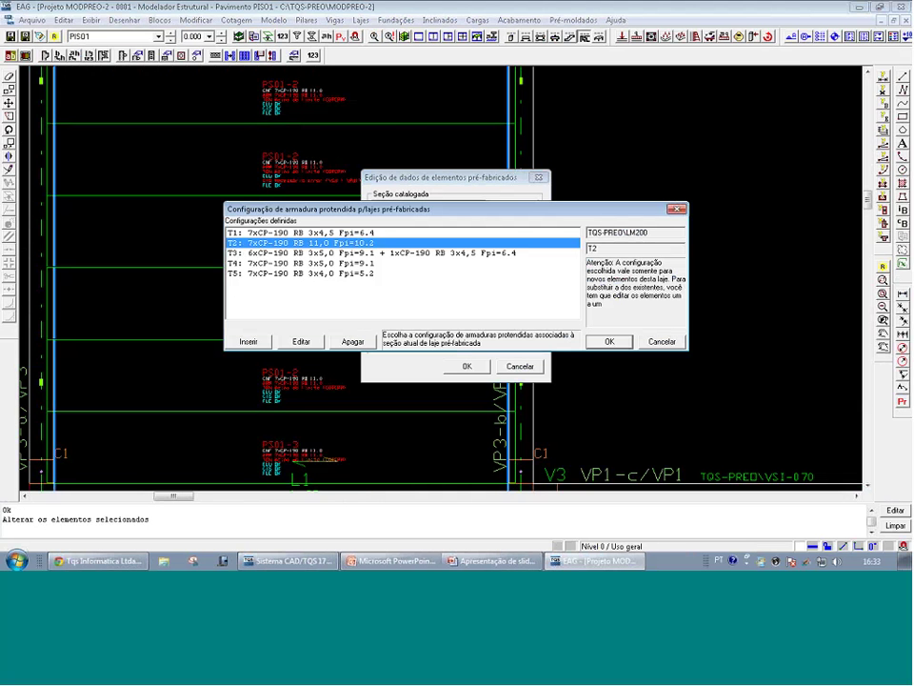
pyautogui.click(301, 342)
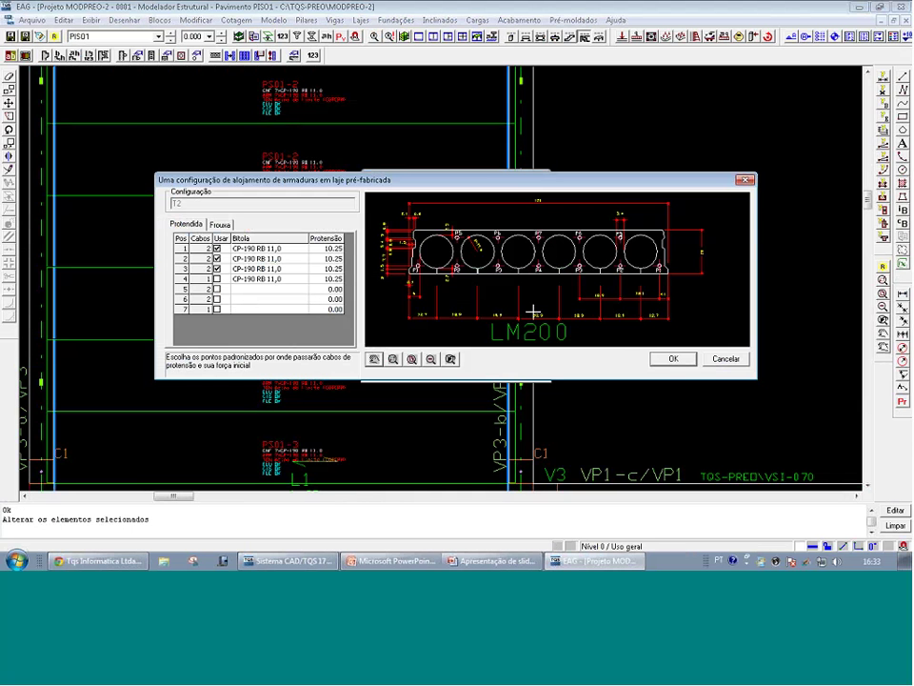
pyautogui.press('Escape')
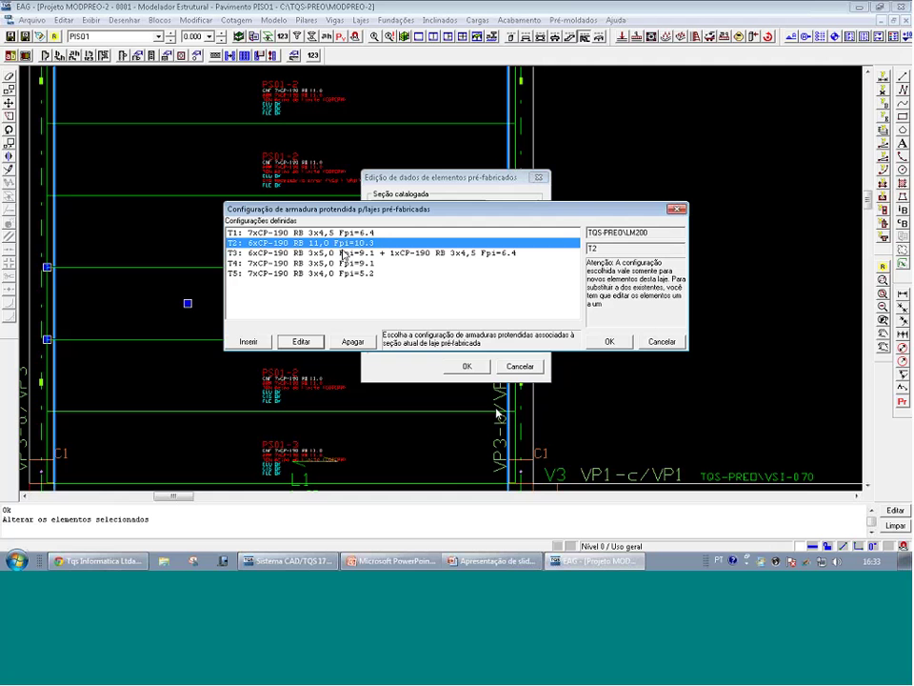
pyautogui.click(606, 342)
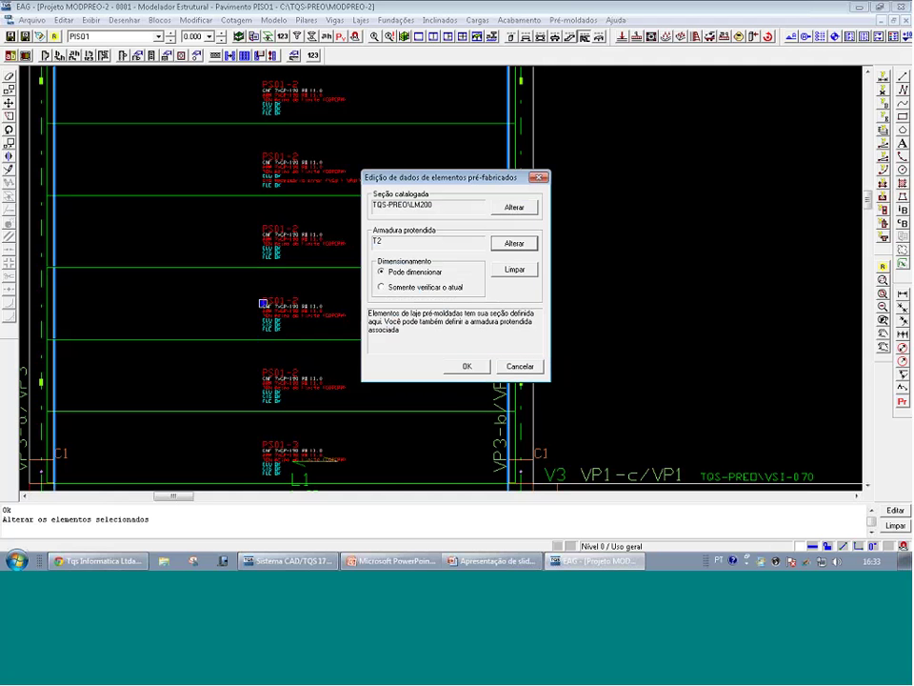
# Restrict the panel to verification of its current reinforcement and regenerate the floor drawing
pyautogui.click(395, 288)
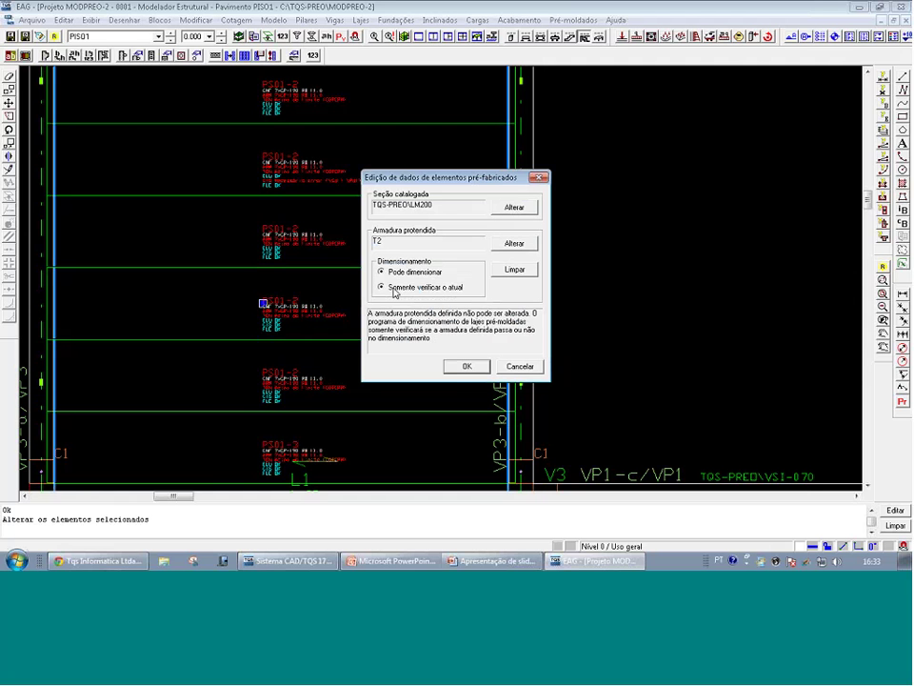
pyautogui.click(467, 368)
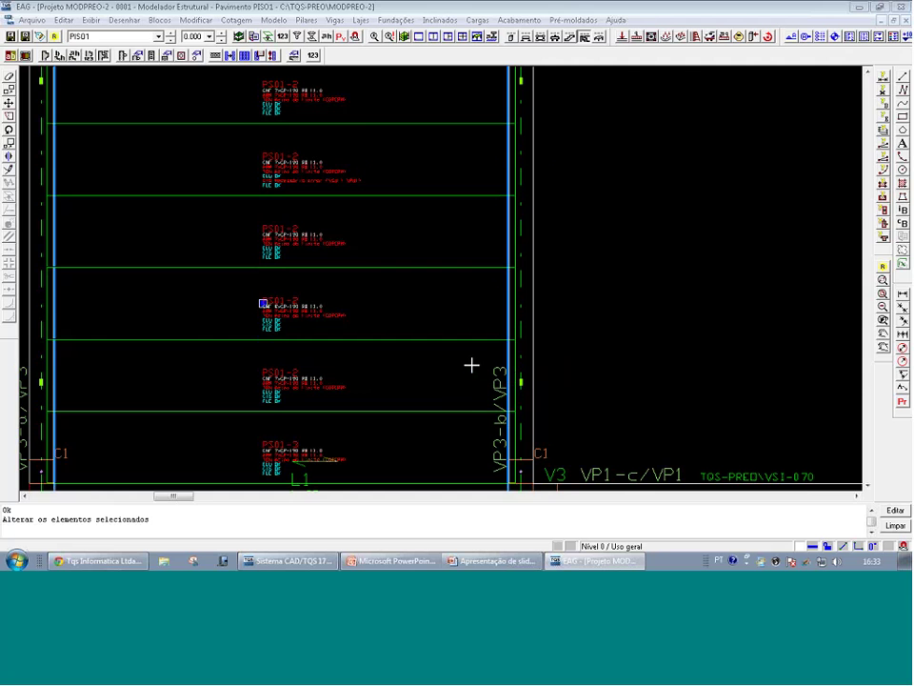
pyautogui.scroll(1, 297, 317)
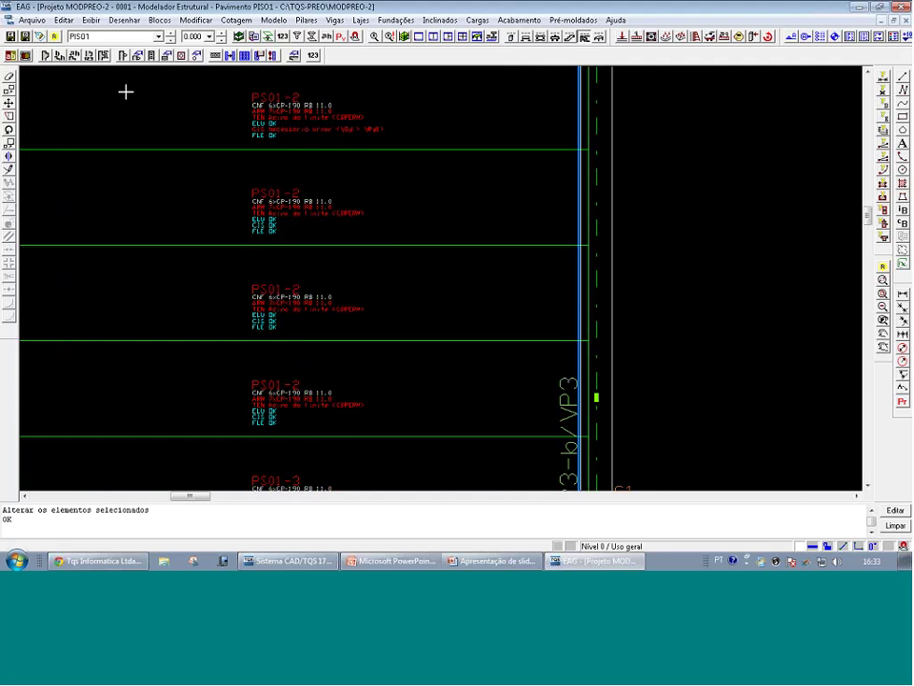
pyautogui.scroll(2, 63, 74)
pyautogui.click(55, 37)
pyautogui.scroll(-1, 287, 215)
pyautogui.moveTo(286, 215); pyautogui.dragTo(306, 278, button='middle')
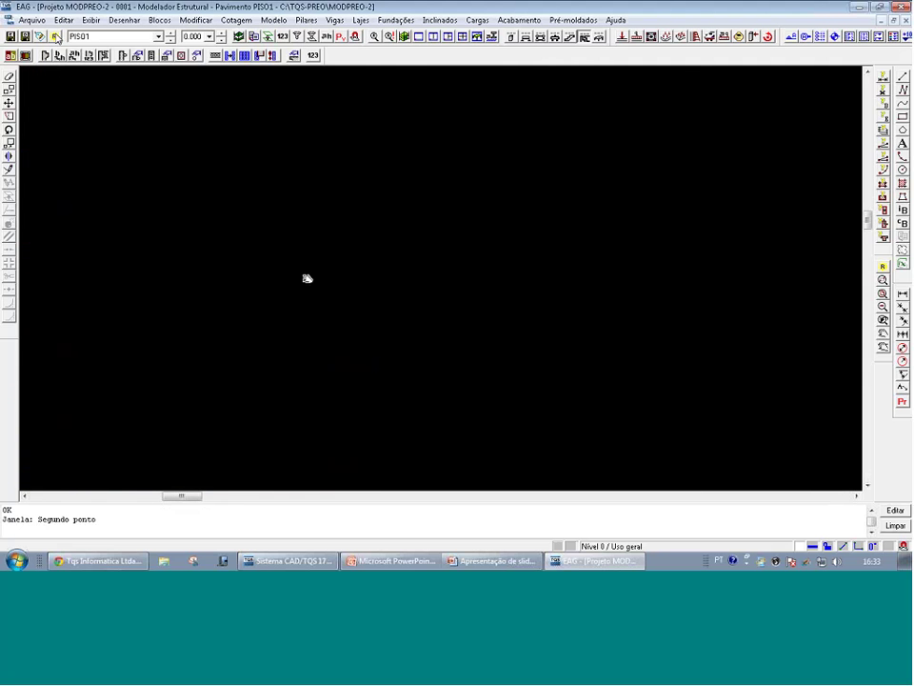
pyautogui.scroll(1, 329, 276)
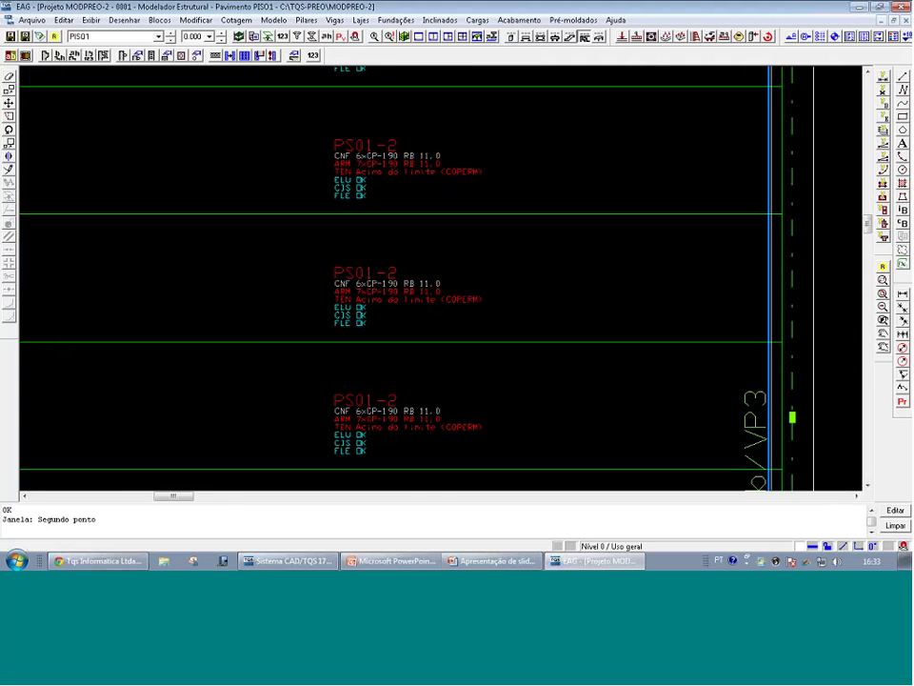
# Recalculate only the edited PS01-2 panel and open its verification report
pyautogui.click(274, 58)
pyautogui.click(357, 270)
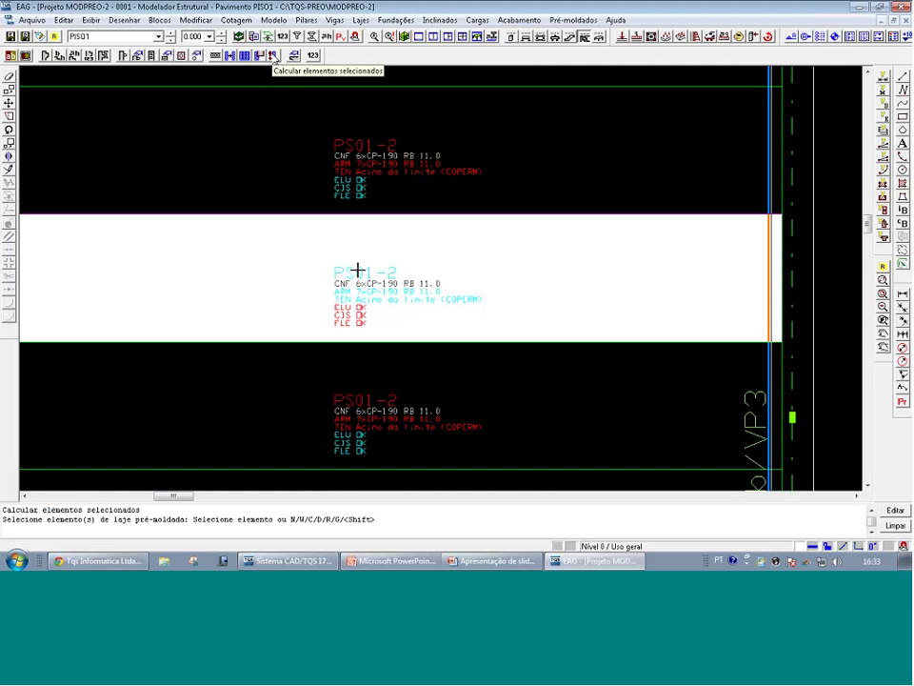
pyautogui.click(357, 270)
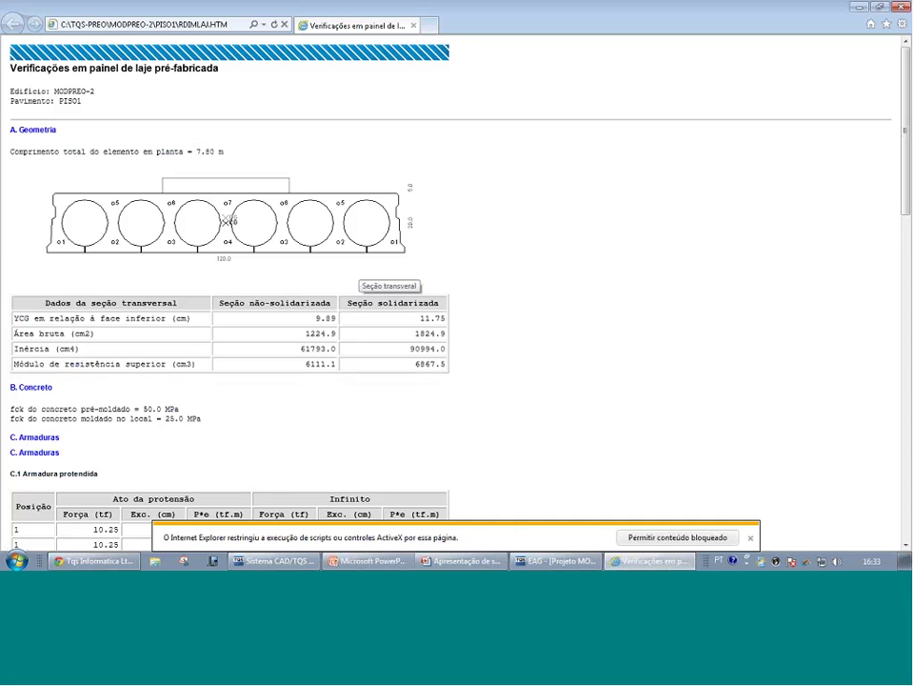
# Review the shear, stress and deflection checks in the new report, compare them with the panel's annotations, and return to the model
pyautogui.scroll(-12, 561, 238)
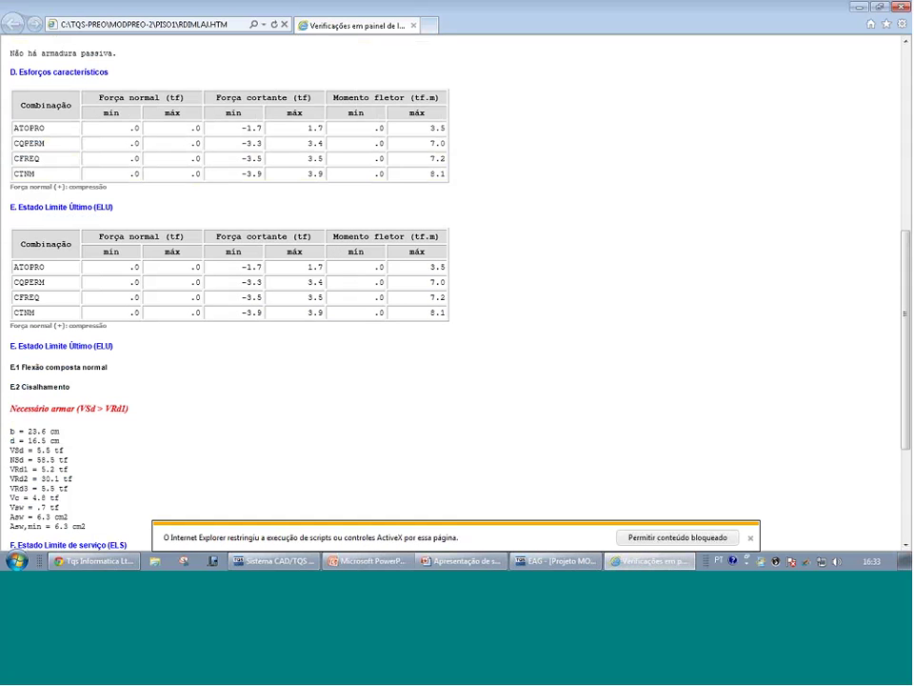
pyautogui.scroll(-2, 569, 235)
pyautogui.scroll(-1, 200, 161)
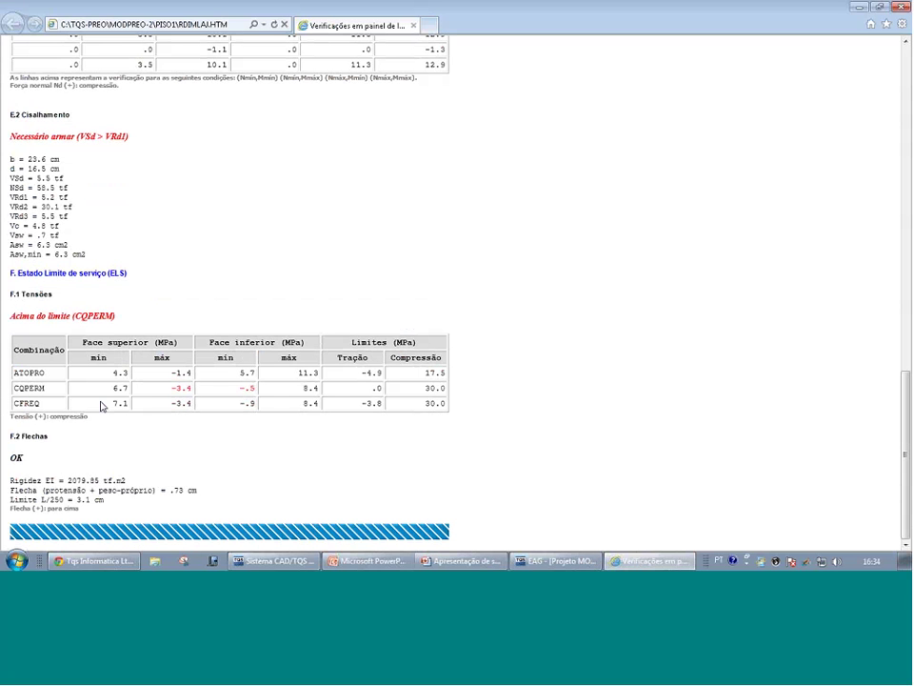
pyautogui.doubleClick(168, 404)
pyautogui.click(196, 407)
pyautogui.click(564, 562)
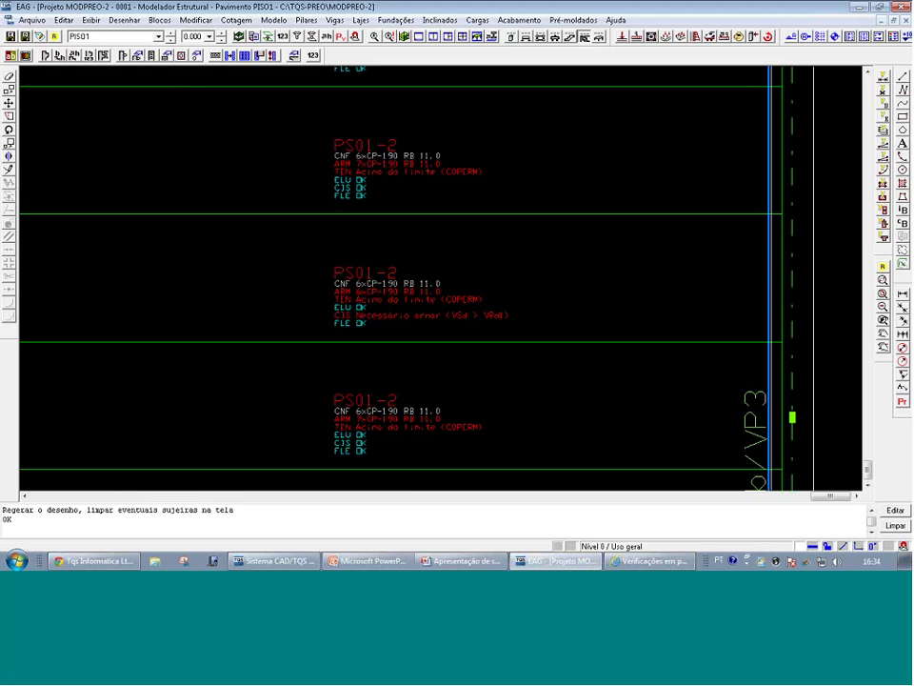
pyautogui.click(650, 559)
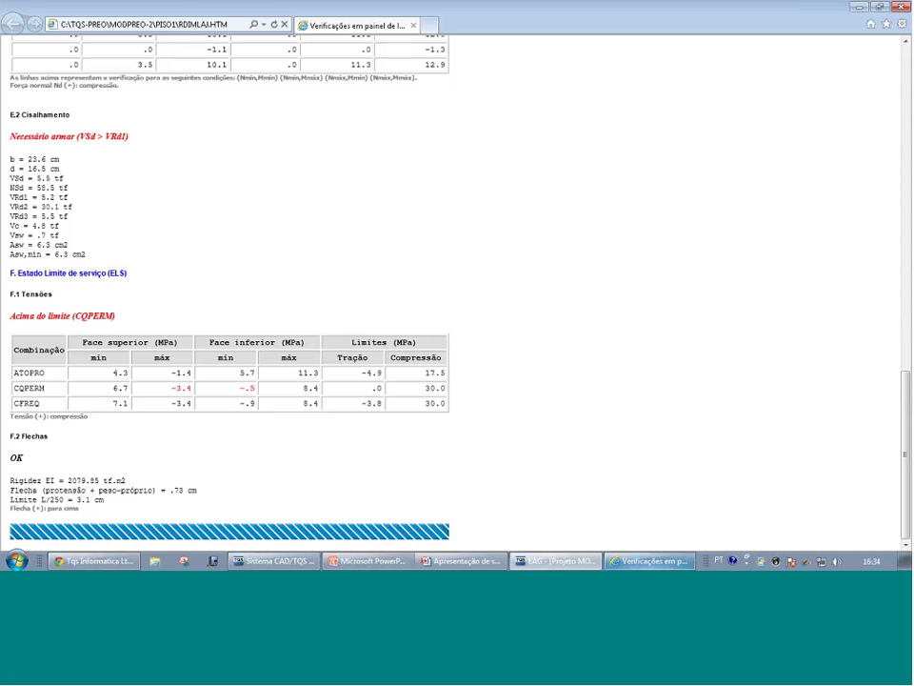
pyautogui.click(859, 7)
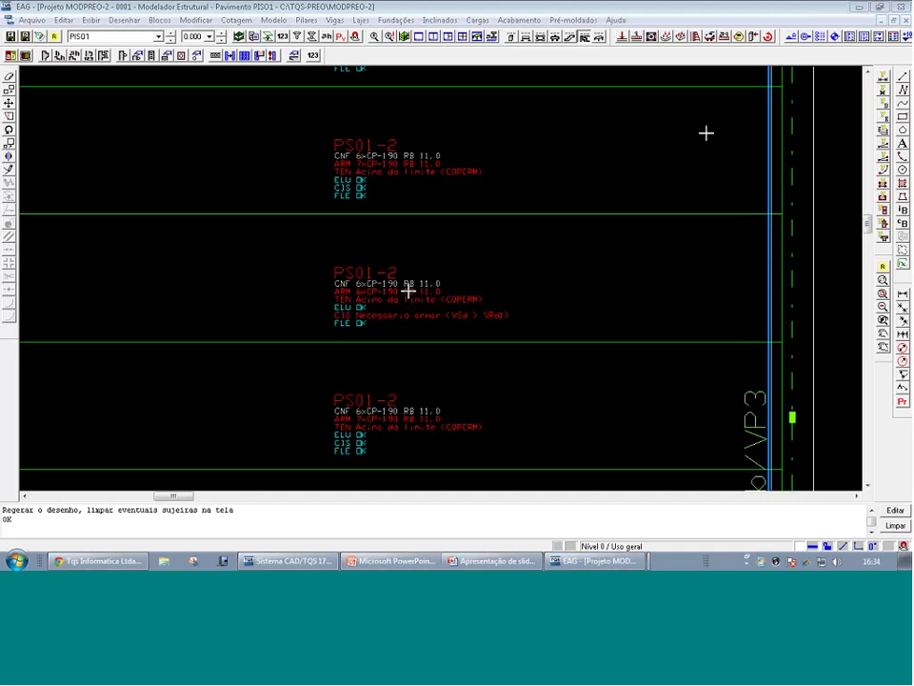
# Redefine configuration T2 of the middle PS01-2 panel to include positions 4 and 5 with CP-190 RB 11,0 strands at 10.25
pyautogui.click(373, 273)
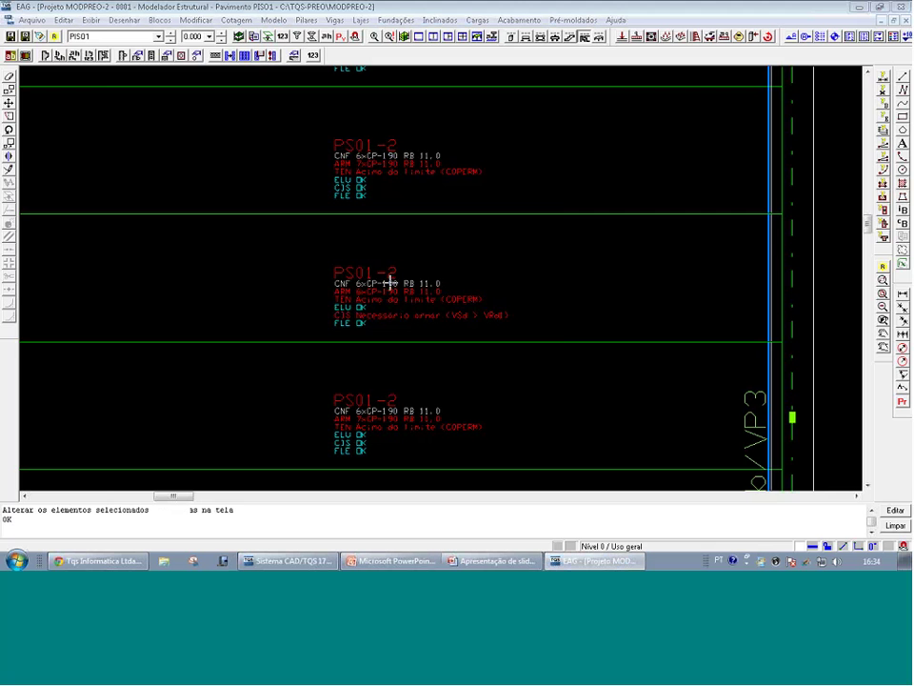
pyautogui.click(514, 244)
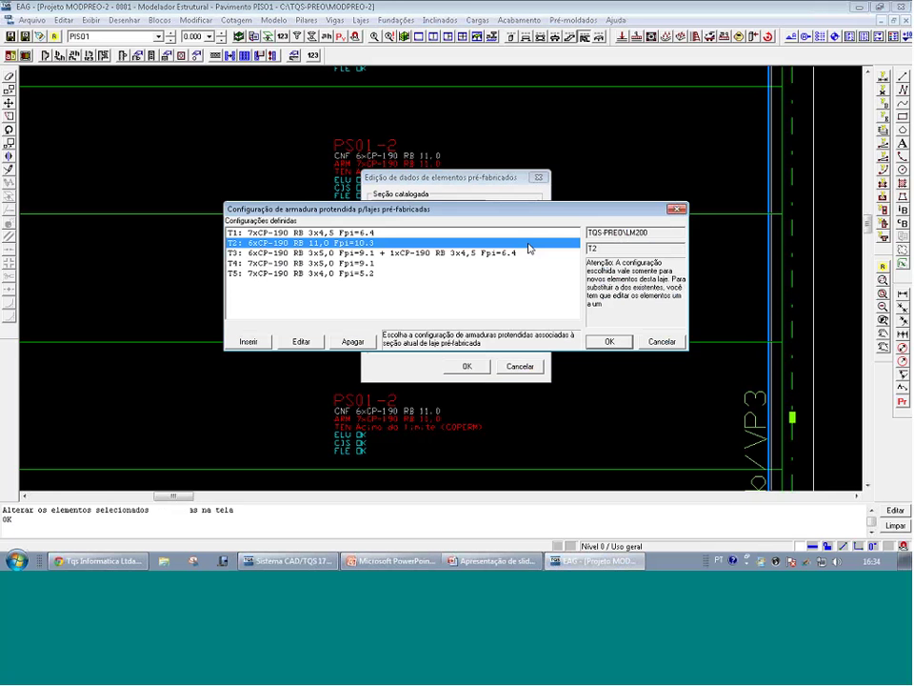
pyautogui.click(301, 341)
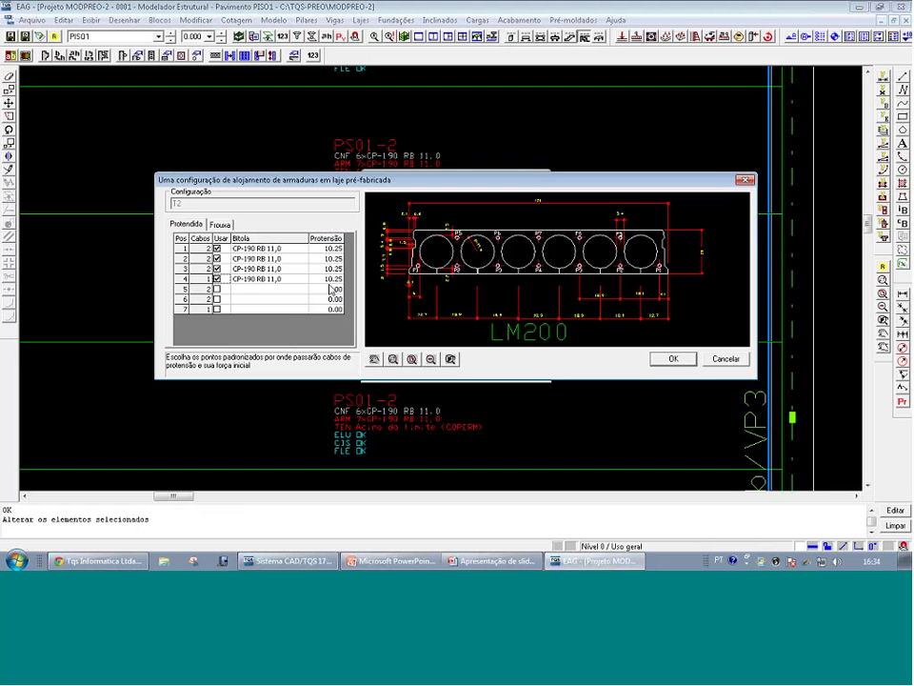
pyautogui.click(216, 289)
pyautogui.click(272, 288)
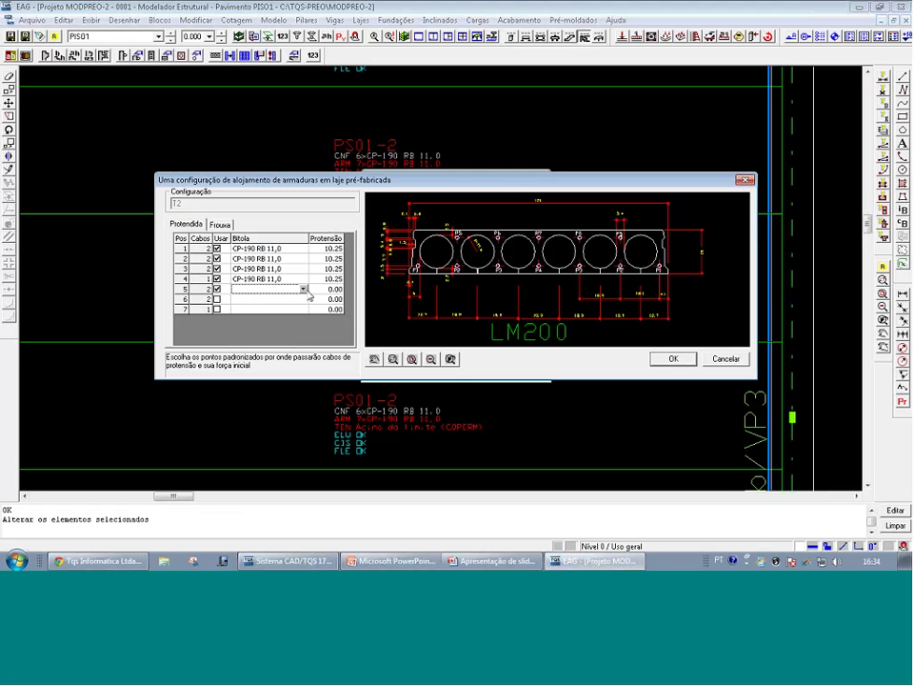
pyautogui.click(303, 289)
pyautogui.scroll(-3, 300, 322)
pyautogui.click(276, 324)
pyautogui.click(335, 289)
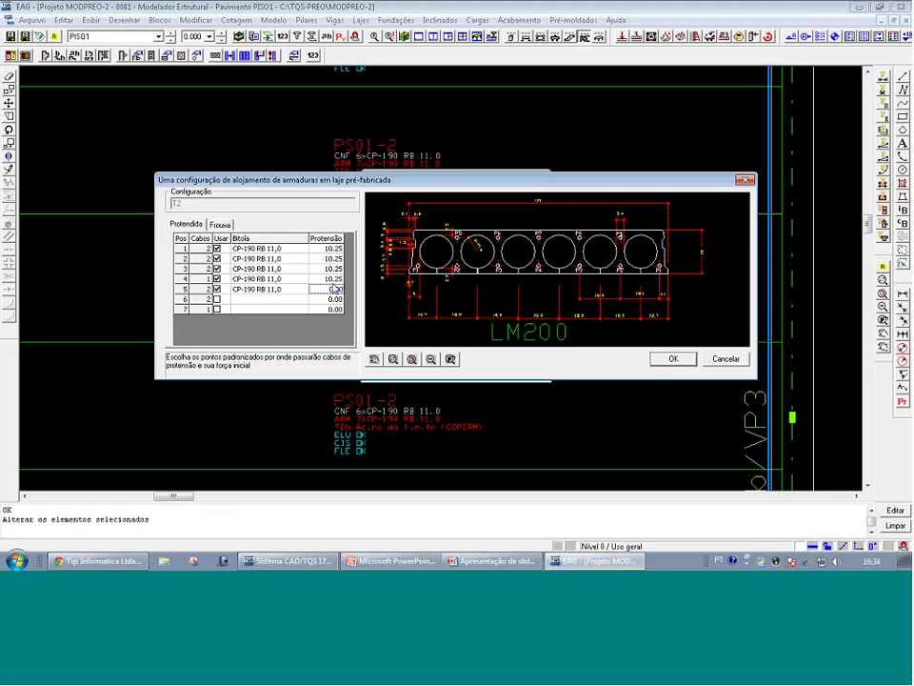
pyautogui.click(666, 358)
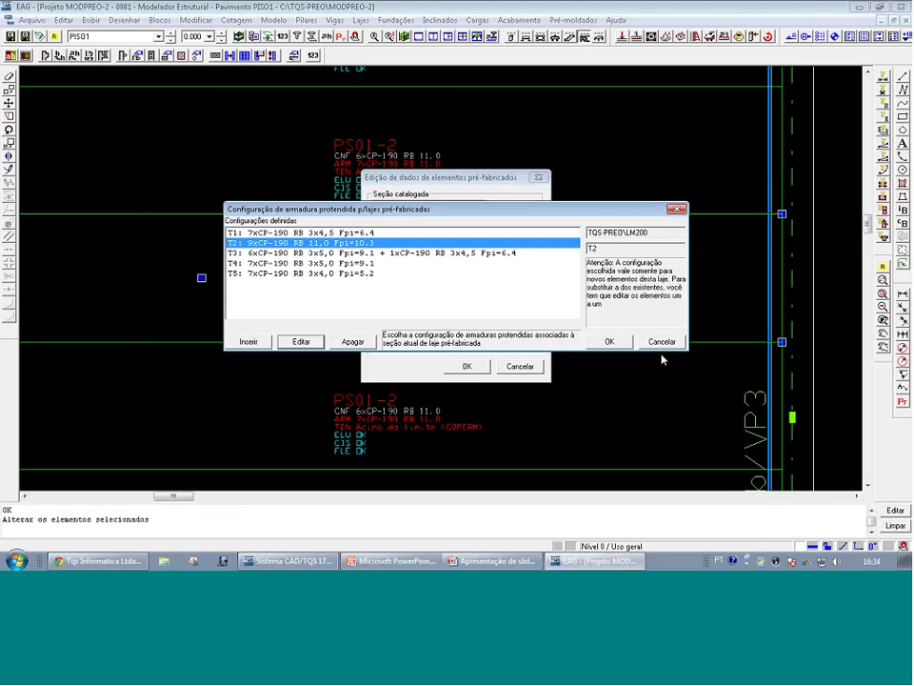
pyautogui.click(610, 341)
pyautogui.click(484, 363)
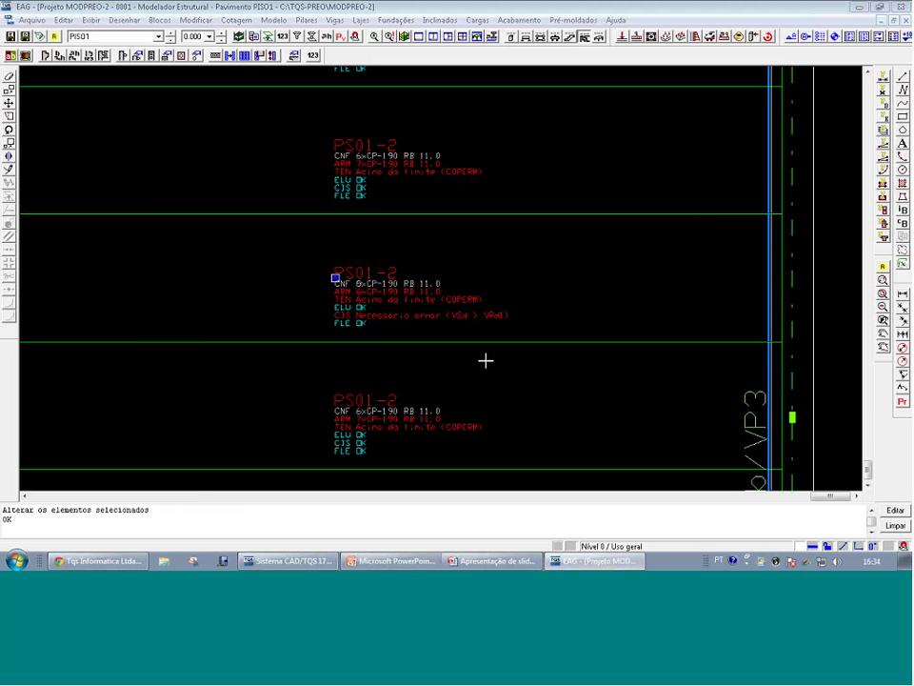
# Recalculate only the edited PS01-2 panel with the redefined T2 prestressing and open its verification report
pyautogui.scroll(1, 402, 278)
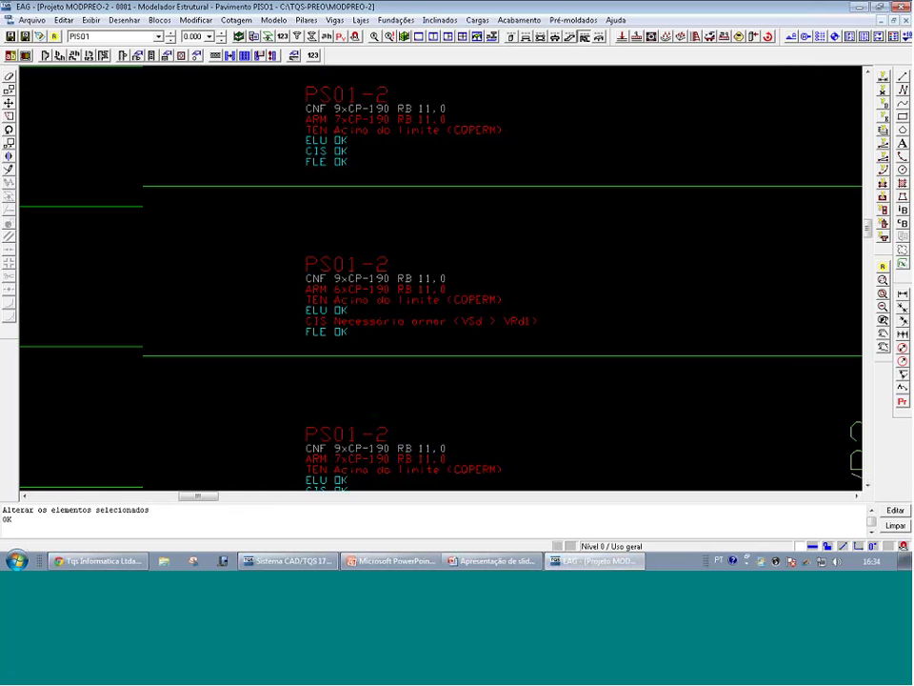
pyautogui.click(313, 55)
pyautogui.click(366, 263)
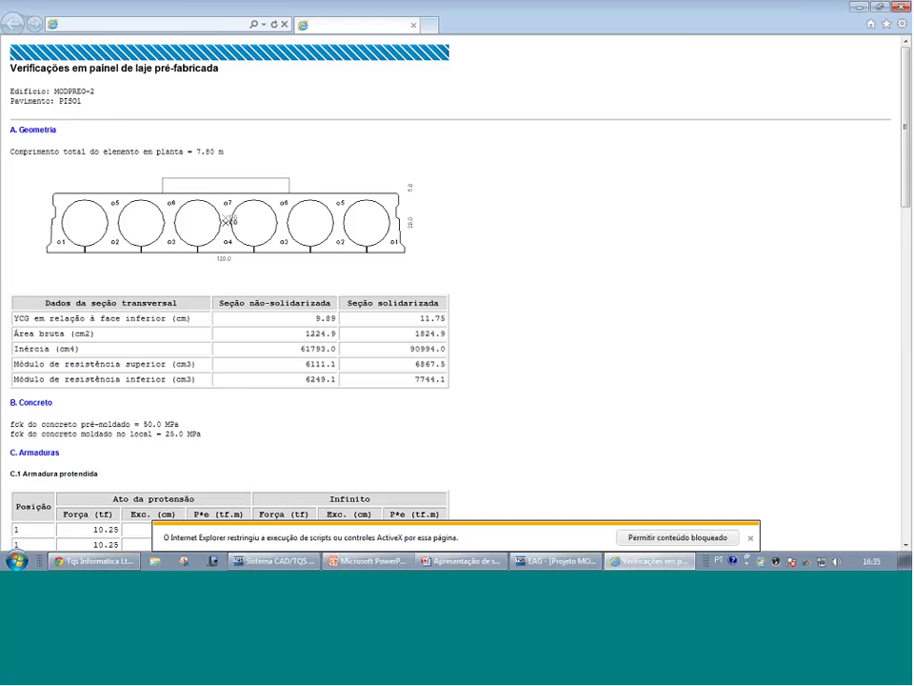
# Review the bending, shear, stress and deflection checks in the panel's report and close it
pyautogui.scroll(-10, 521, 305)
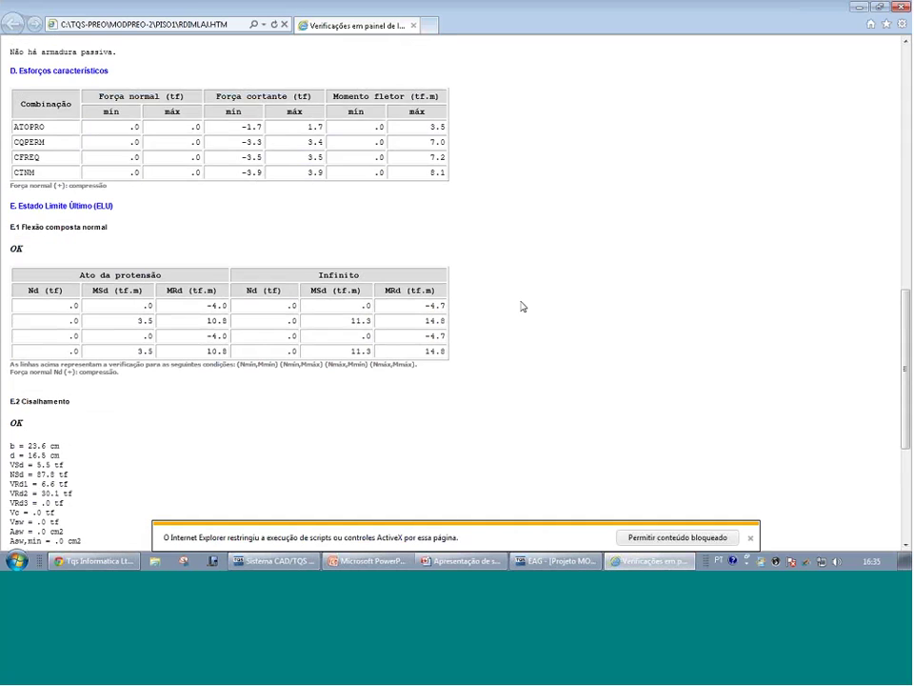
pyautogui.scroll(-3, 522, 306)
pyautogui.scroll(-5, 522, 305)
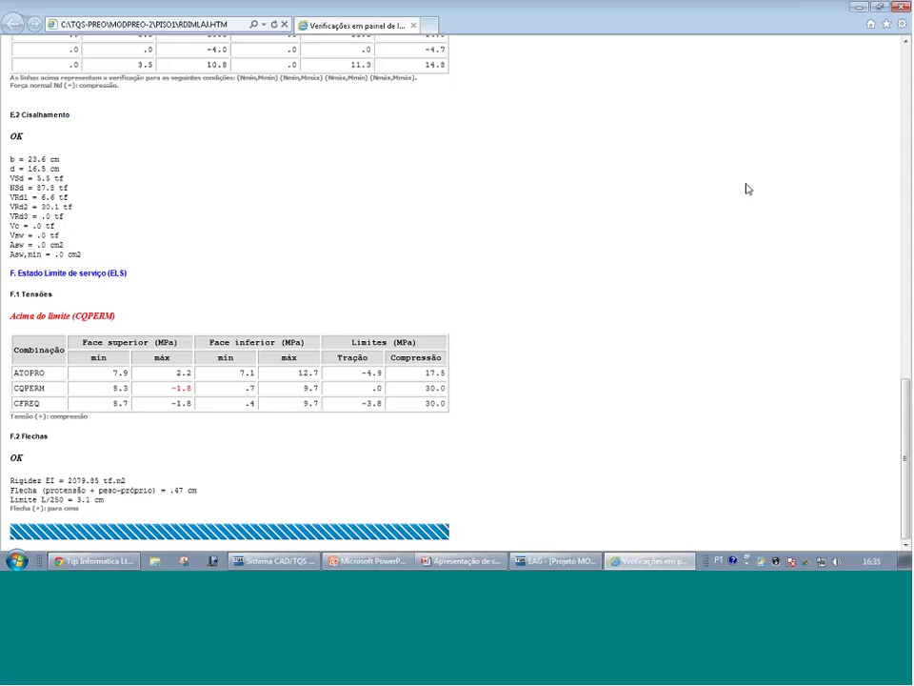
pyautogui.click(901, 8)
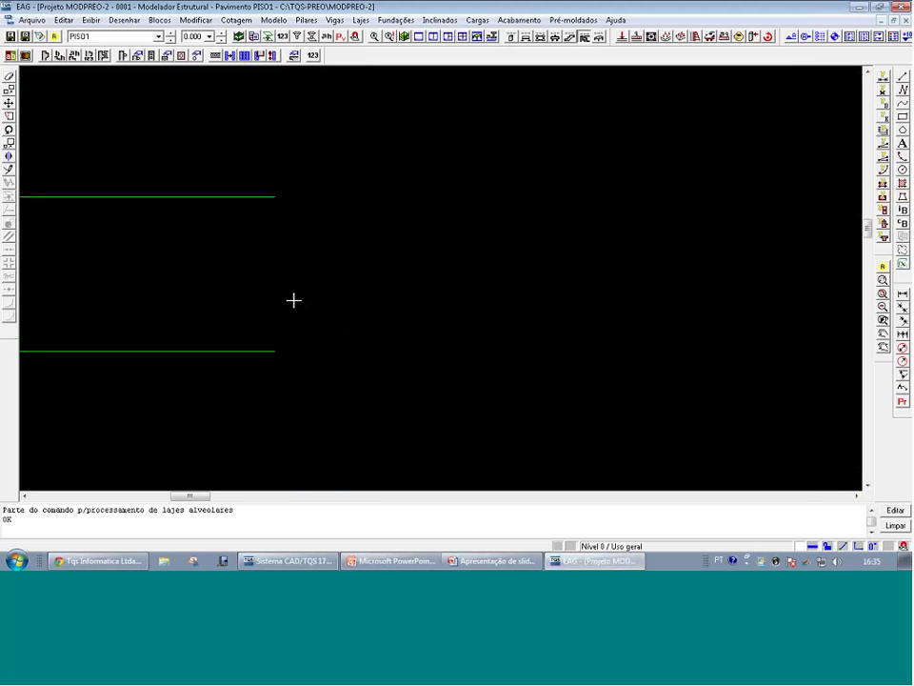
# Regenerate the floor drawing and compare the recalculated panel's annotations with those of the neighbouring PS01-2 panels
pyautogui.press('F7')
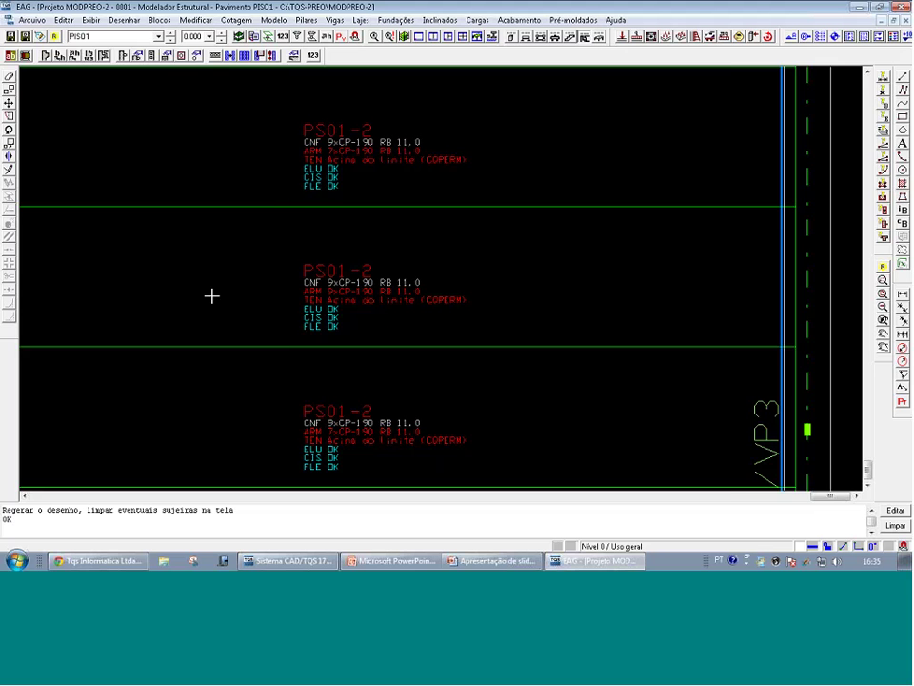
pyautogui.scroll(-1, 212, 296)
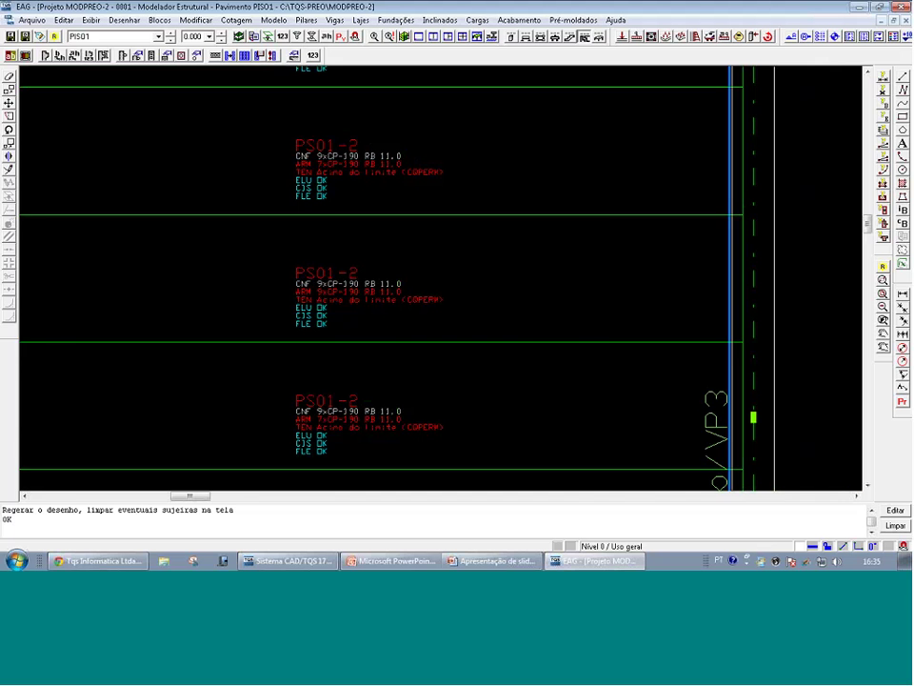
pyautogui.scroll(-4, 270, 256)
pyautogui.scroll(4, 269, 256)
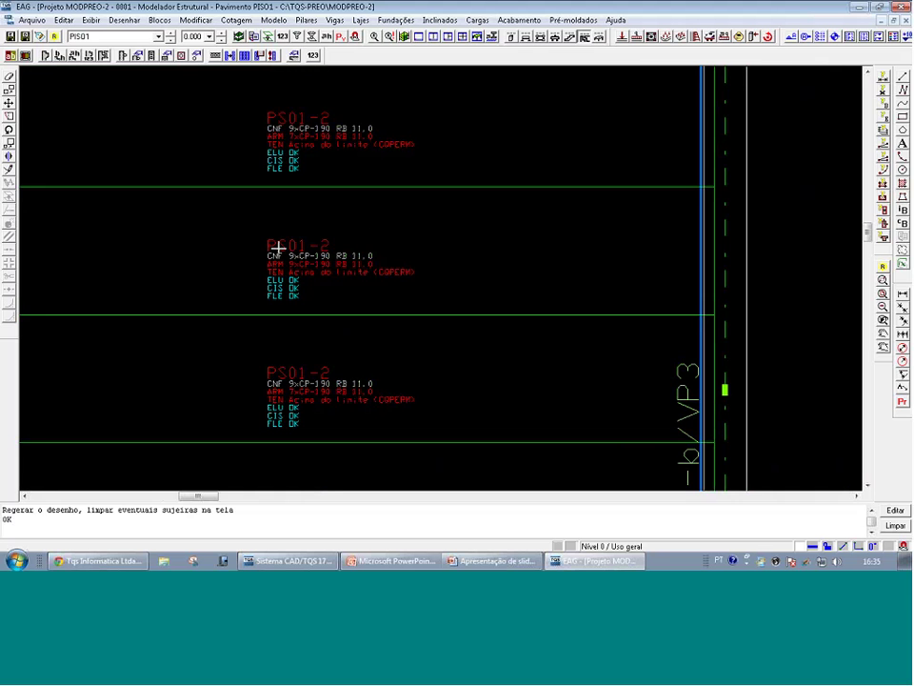
pyautogui.scroll(1, 296, 254)
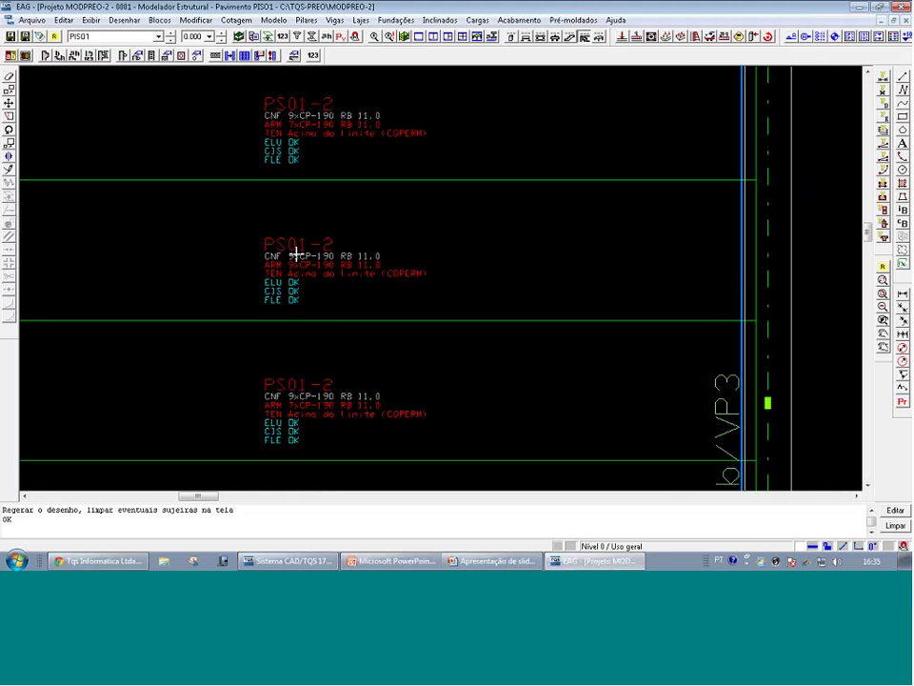
pyautogui.scroll(-1, 299, 259)
pyautogui.scroll(-2, 301, 265)
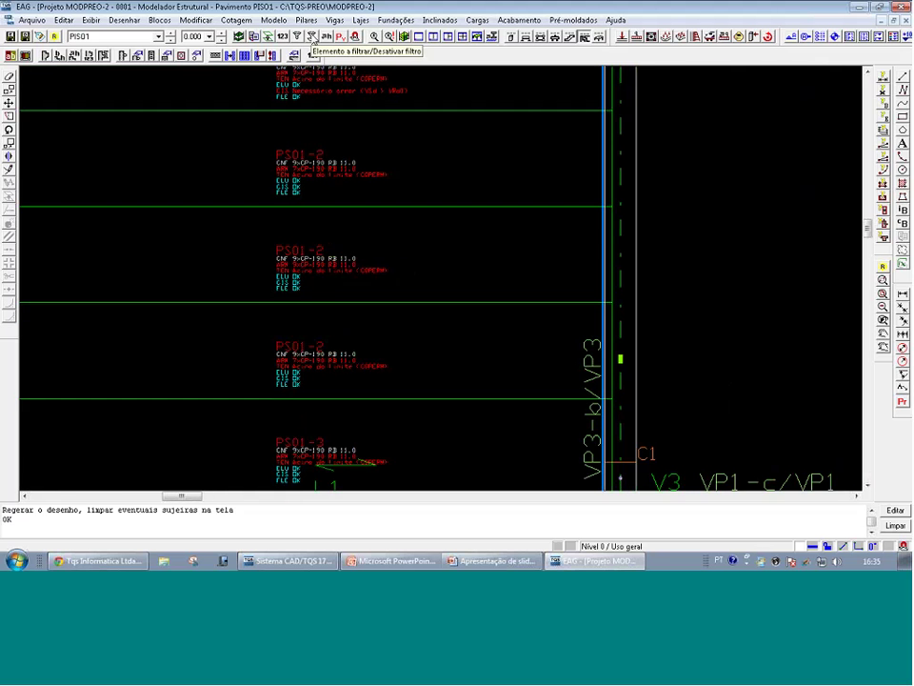
# Filter the selection to precast slab elements and set all PISO1 panels to configuration T2 with verification of the current reinforcement only
pyautogui.click(238, 36)
pyautogui.click(300, 245)
pyautogui.scroll(-5, 361, 316)
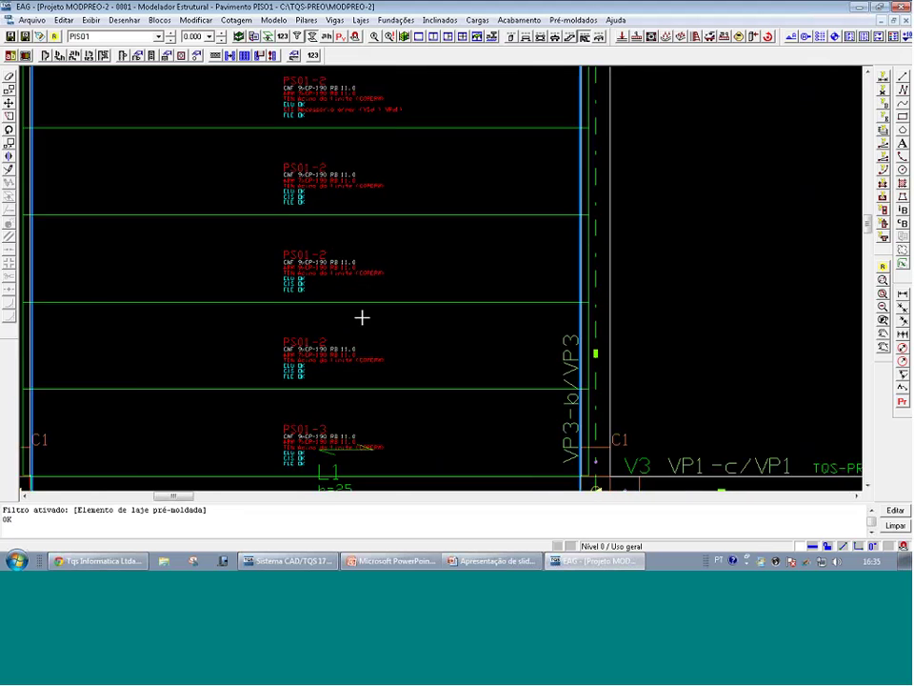
pyautogui.scroll(-1, 267, 236)
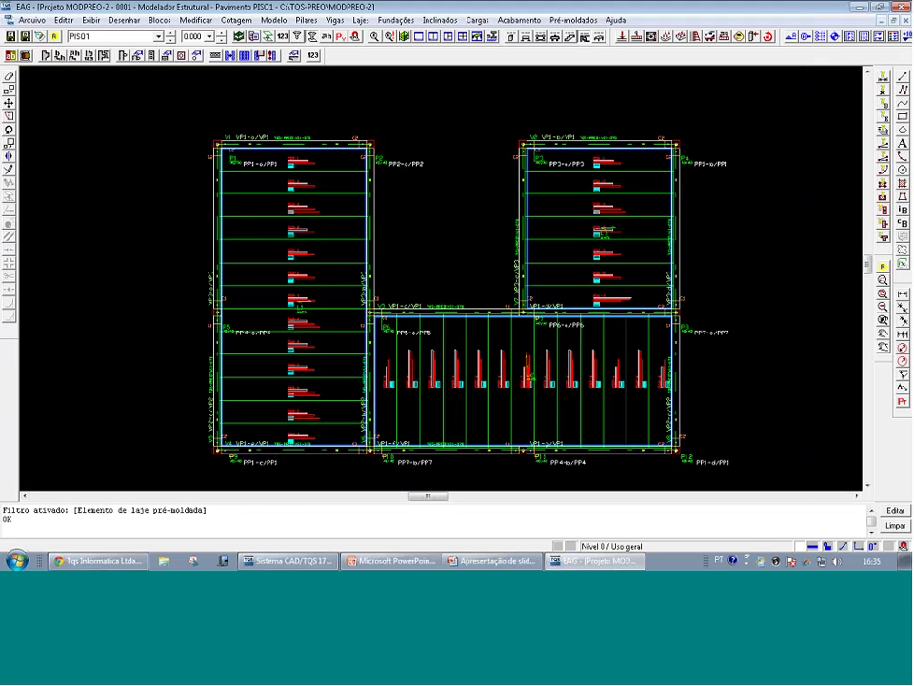
pyautogui.click(173, 93)
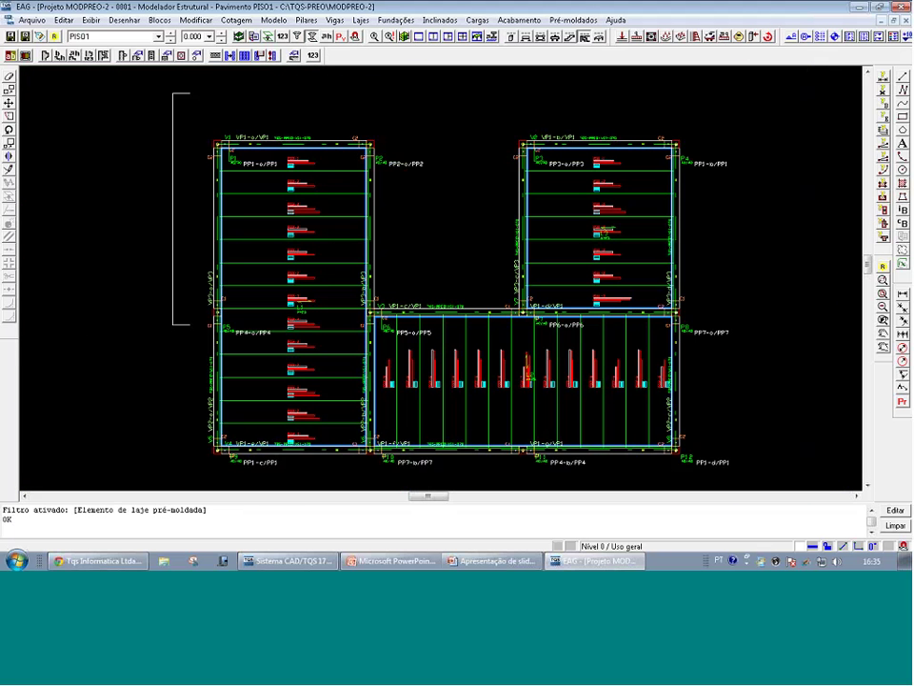
pyautogui.click(704, 418)
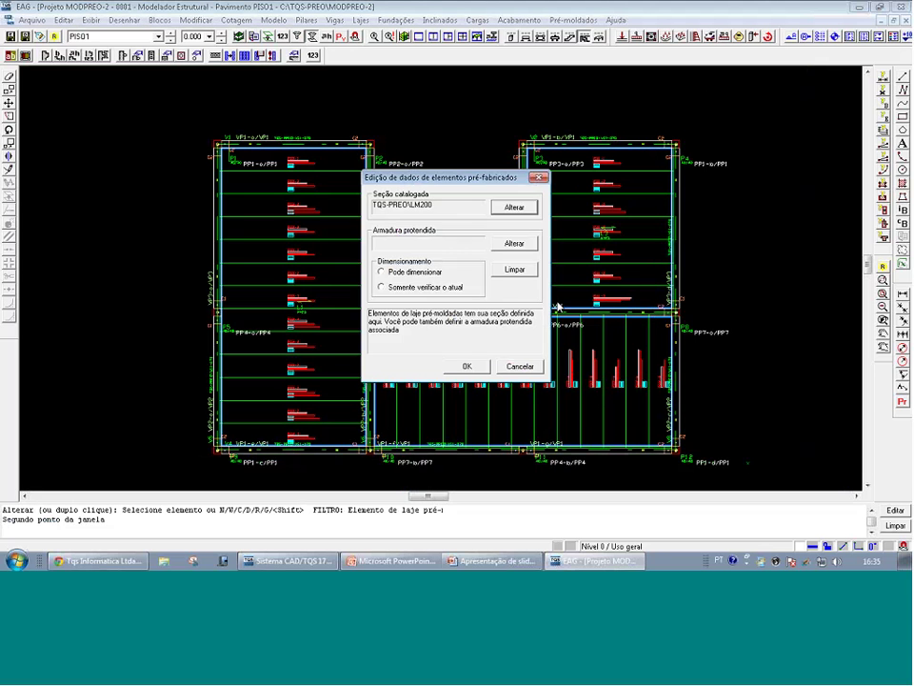
pyautogui.click(514, 242)
pyautogui.doubleClick(246, 244)
pyautogui.click(381, 286)
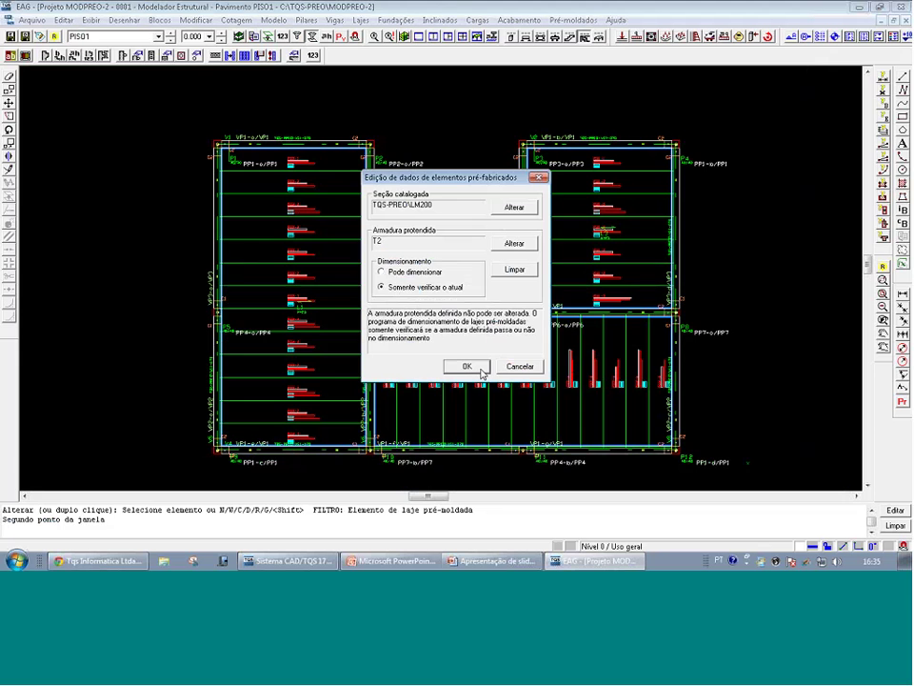
pyautogui.click(467, 367)
pyautogui.scroll(1, 359, 296)
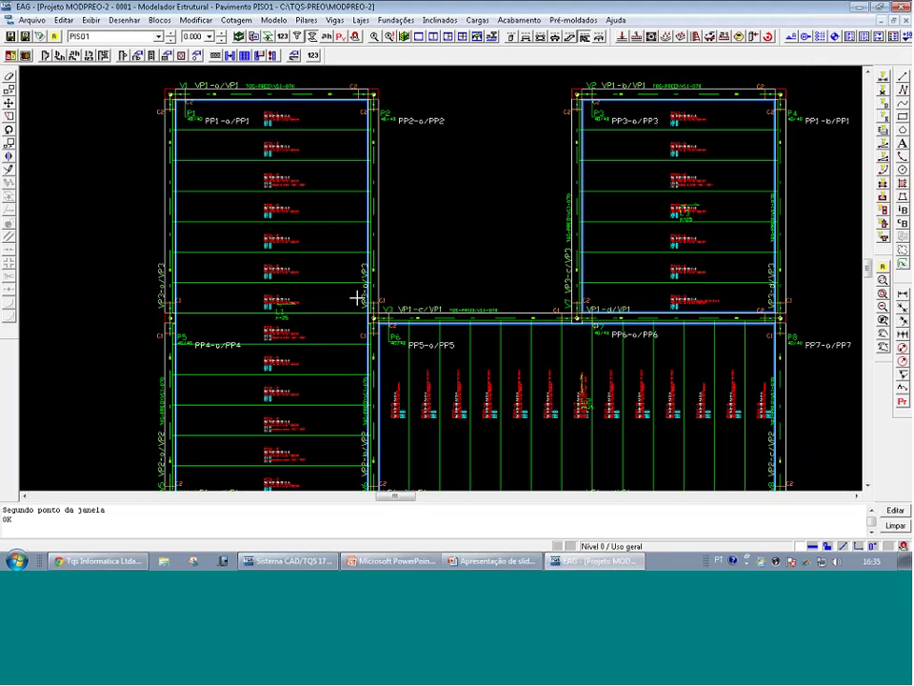
# Switch to floor PISO2 and assign prestressing configuration T2 to the panels of every slab except L4
pyautogui.click(222, 34)
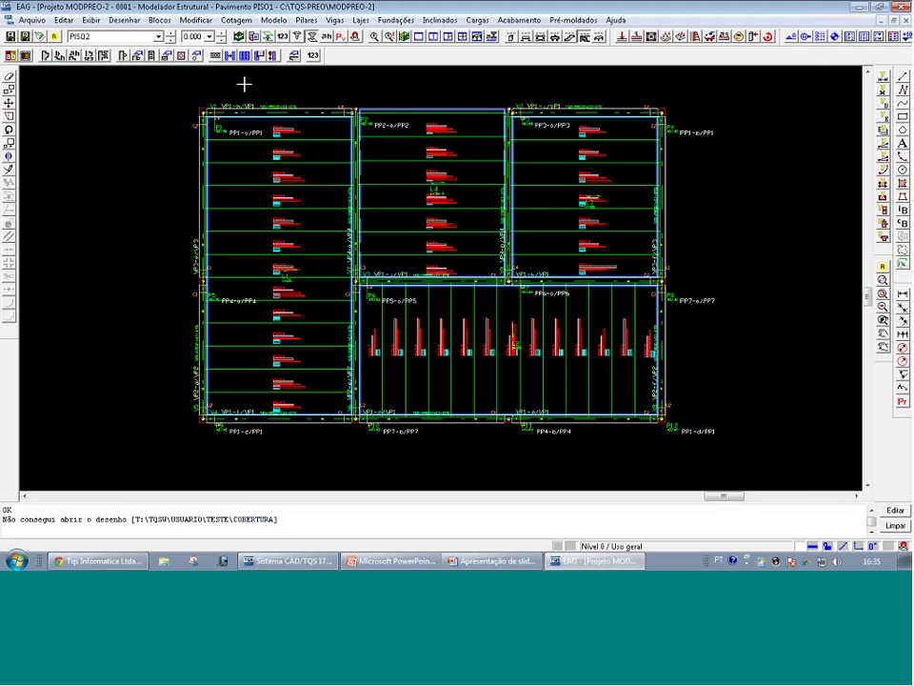
pyautogui.click(244, 85)
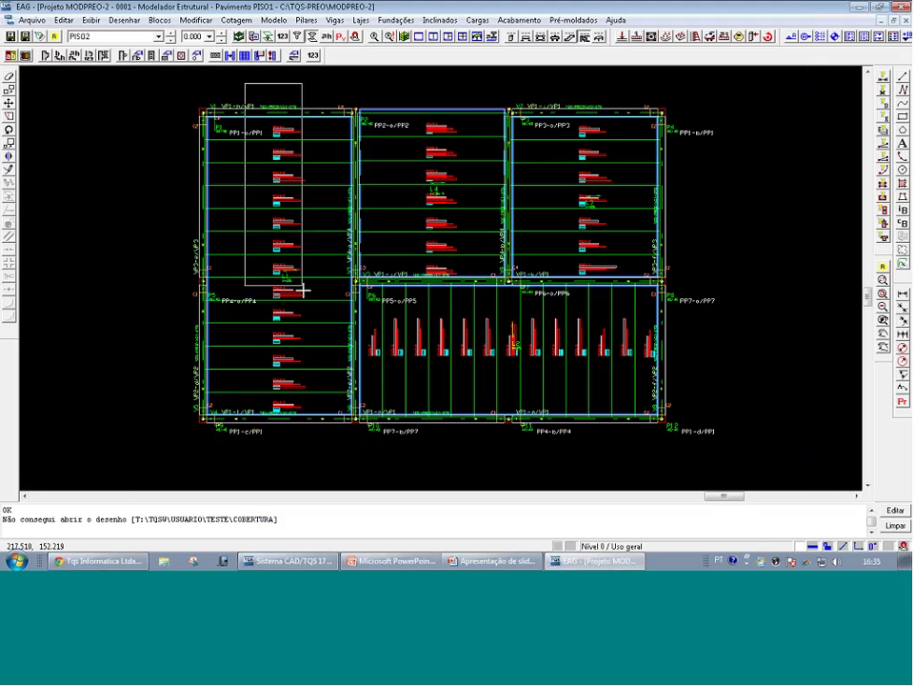
pyautogui.click(311, 434)
pyautogui.moveTo(341, 312); pyautogui.dragTo(697, 381)
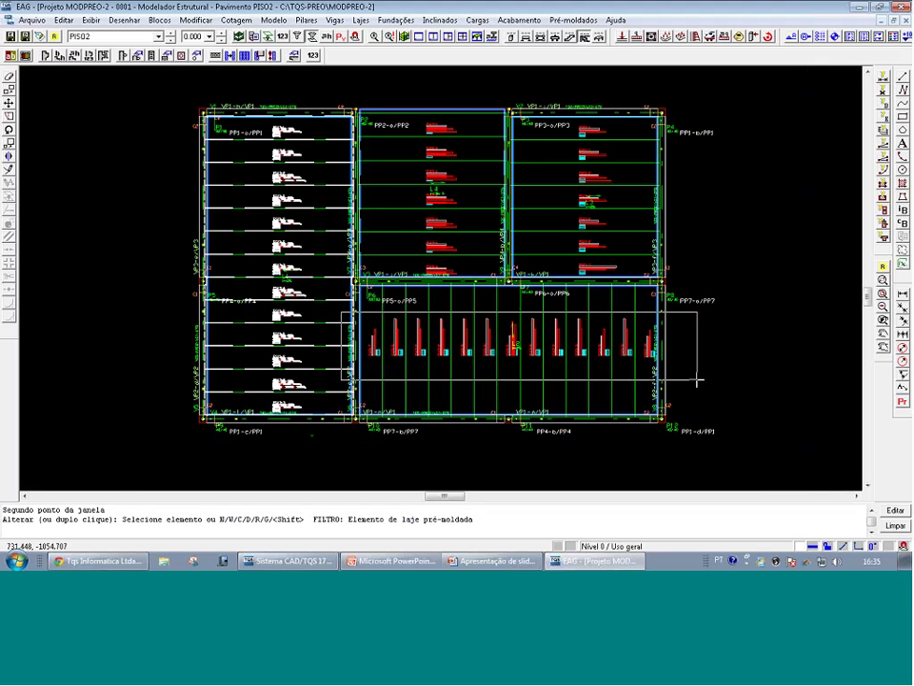
pyautogui.click(697, 381)
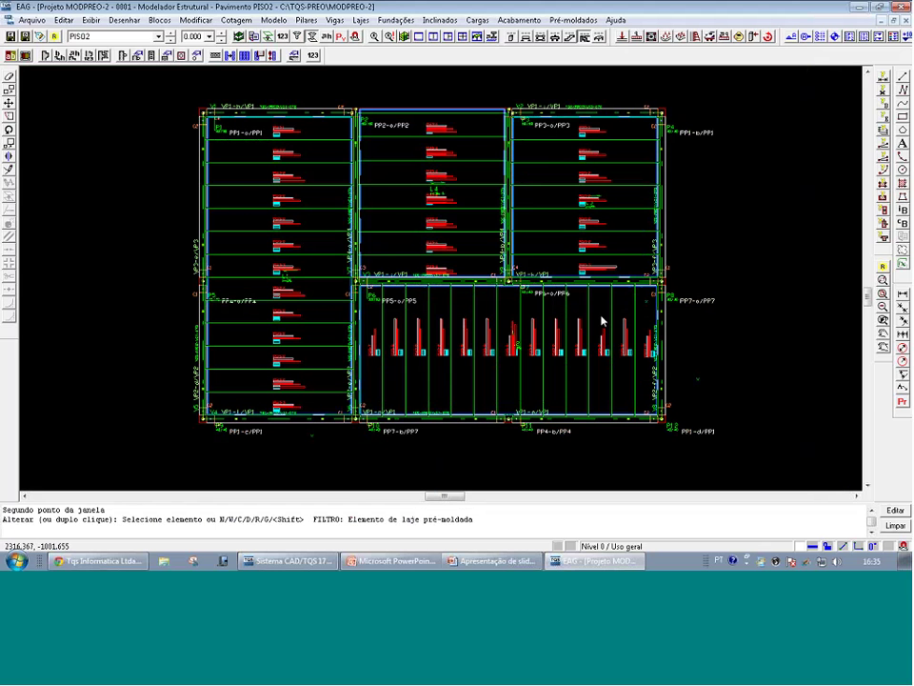
pyautogui.press('Return')
pyautogui.click(513, 245)
pyautogui.doubleClick(283, 244)
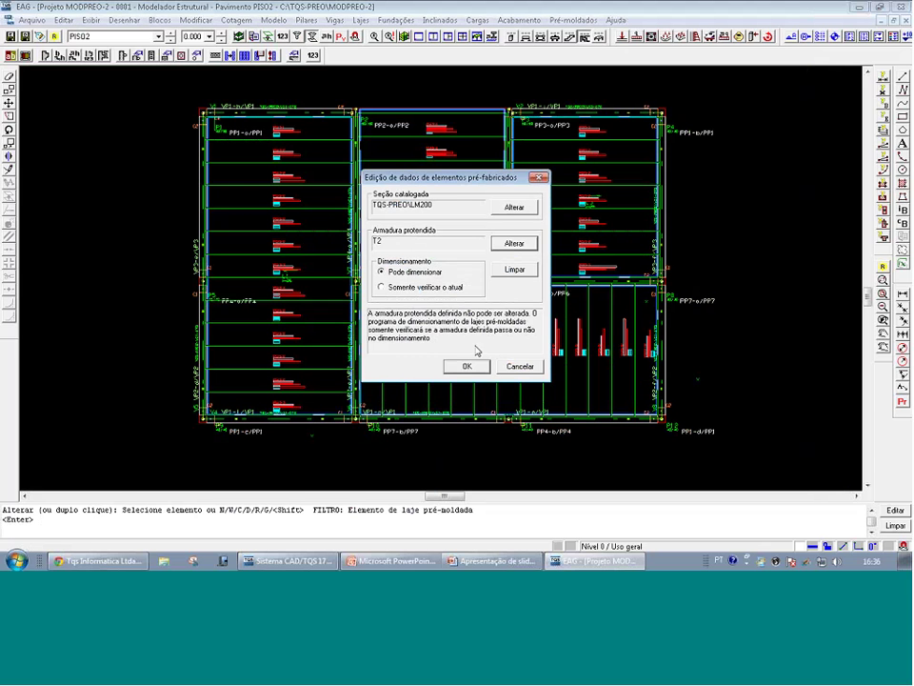
pyautogui.click(467, 366)
pyautogui.scroll(1, 457, 328)
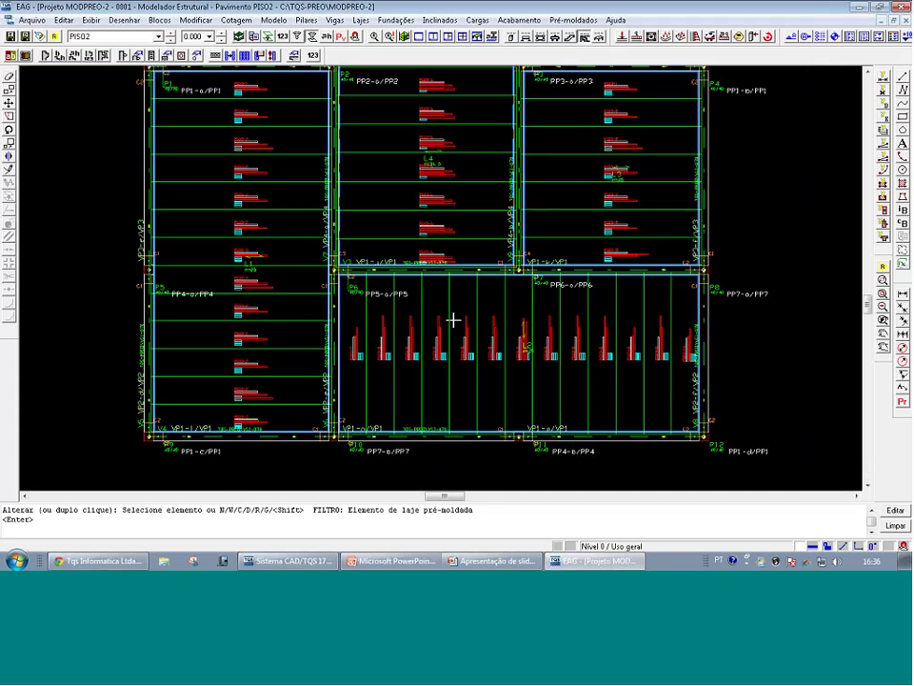
# Check the panel layout of floor PISO2 and save the structural model
pyautogui.moveTo(407, 300); pyautogui.dragTo(367, 328, button='middle')
pyautogui.moveTo(400, 229); pyautogui.dragTo(398, 241, button='middle')
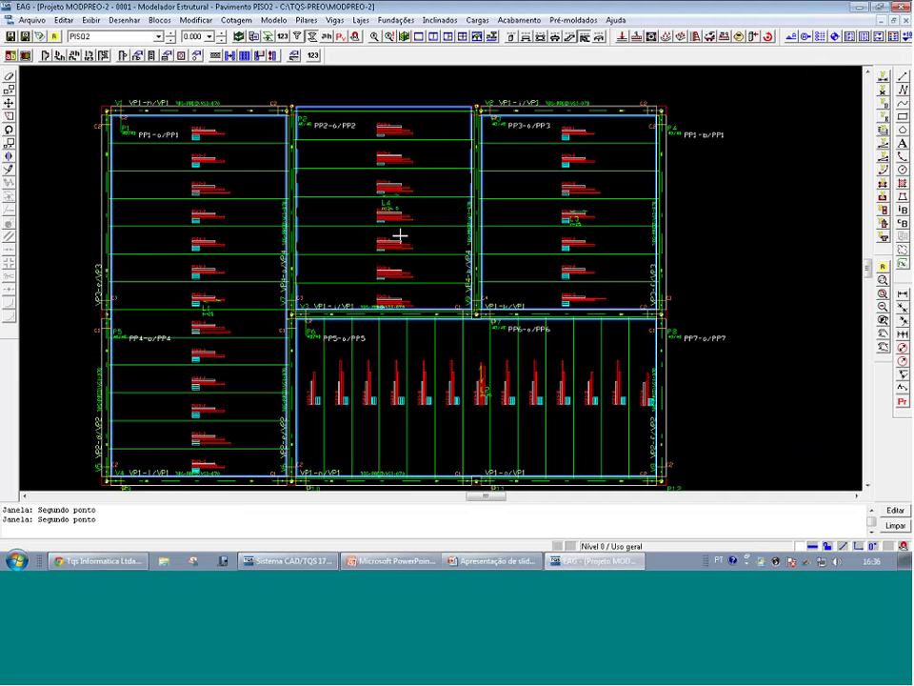
pyautogui.scroll(-1, 372, 195)
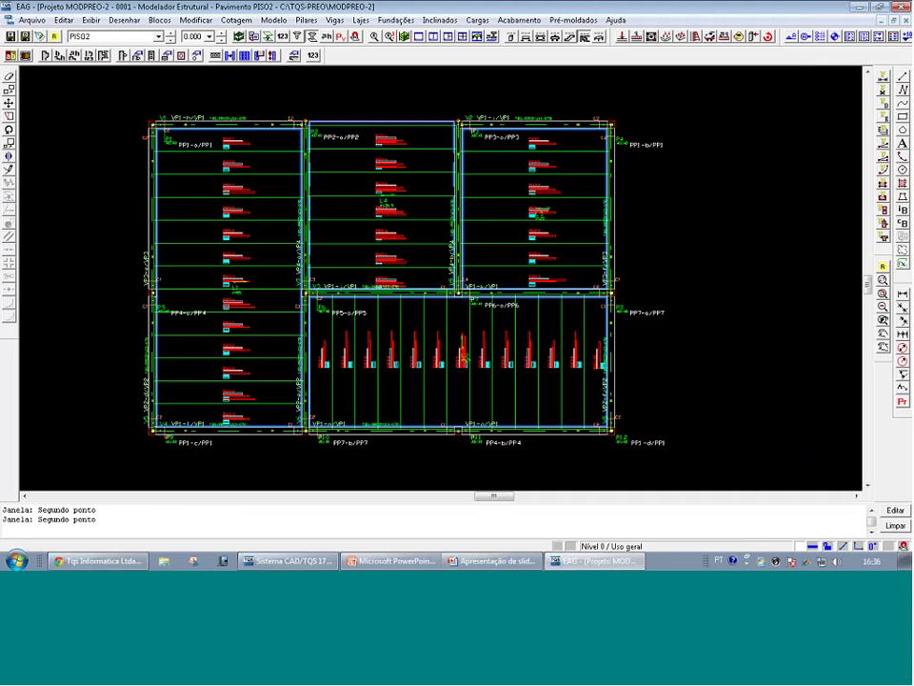
pyautogui.scroll(1, 396, 265)
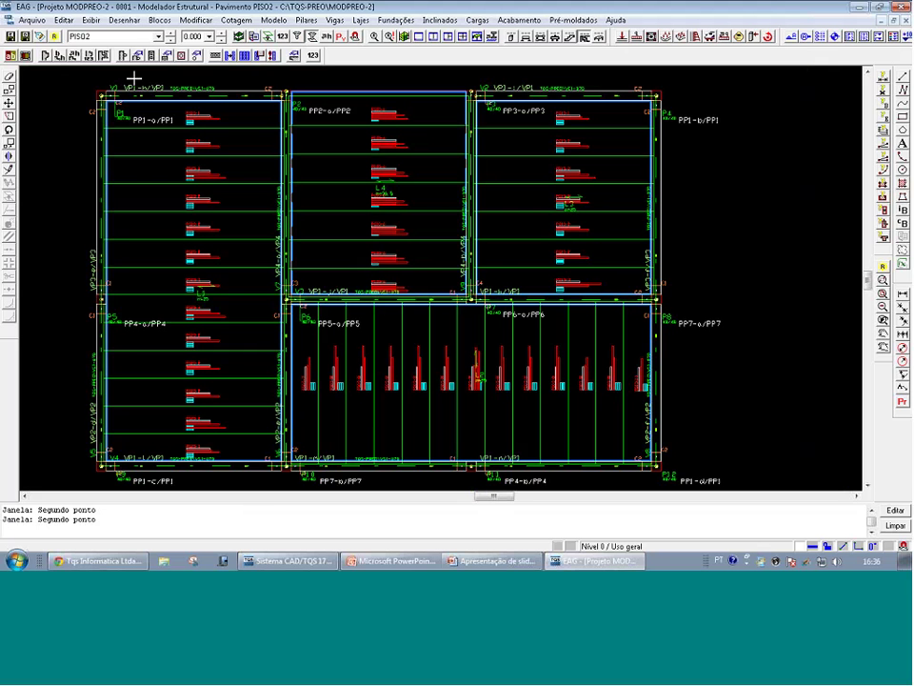
pyautogui.click(10, 36)
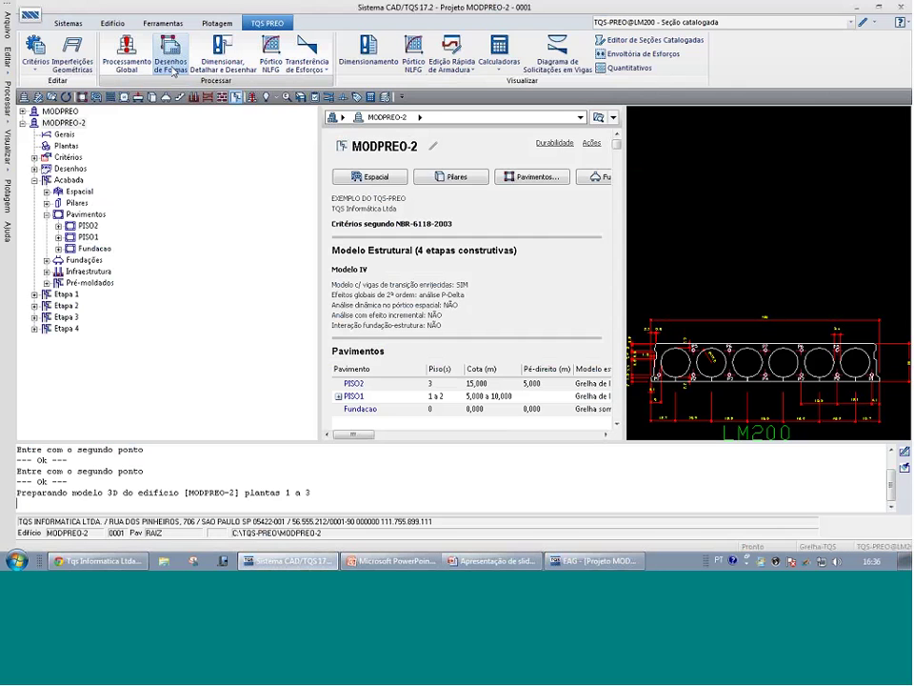
# Switch to the CAD/TQS manager, view the drawing types available for precast formwork generation, and close the options
pyautogui.click(172, 67)
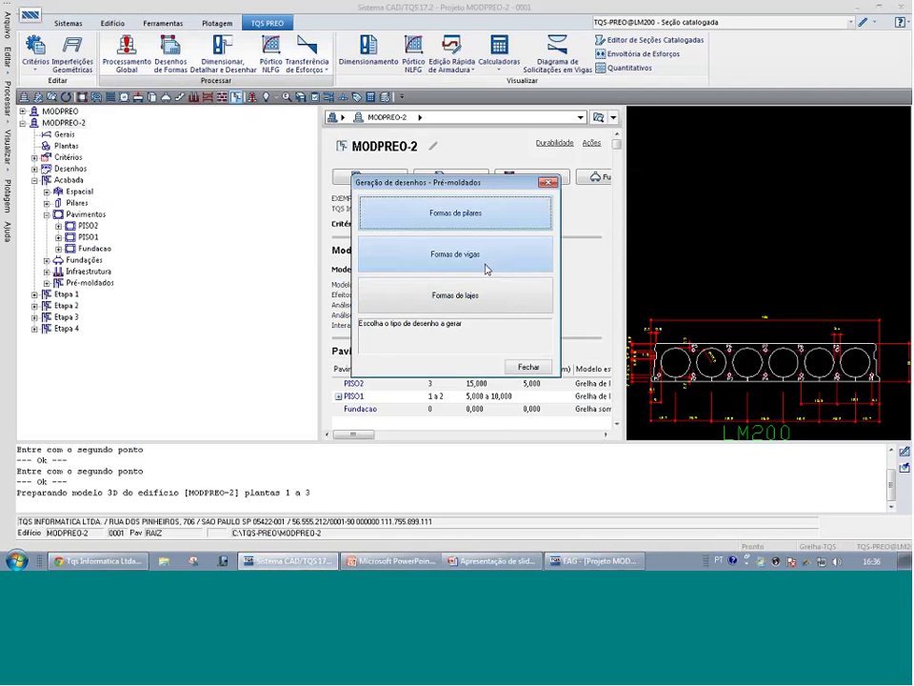
pyautogui.click(548, 181)
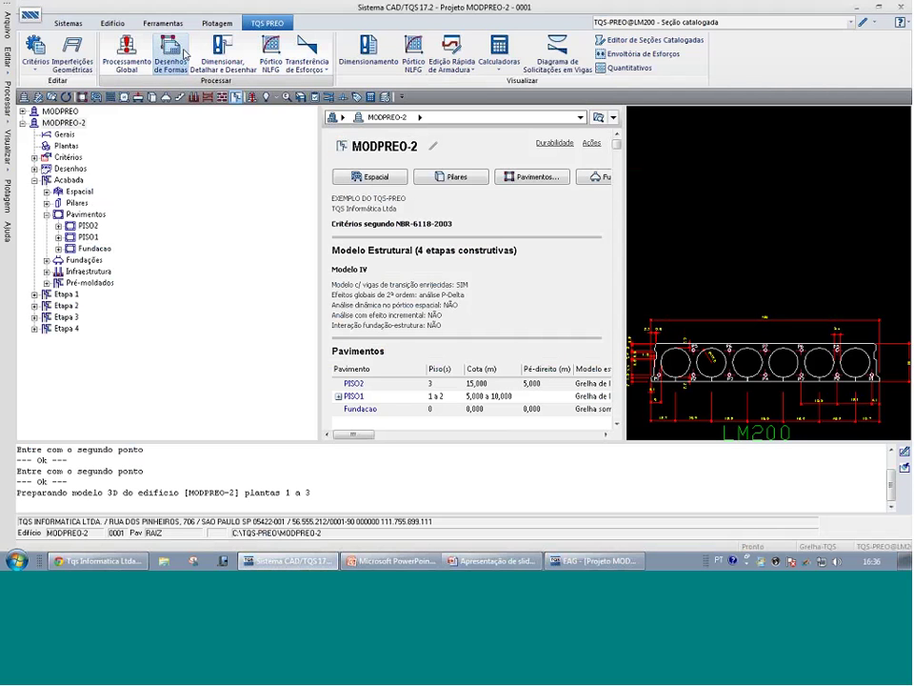
# Generate the precast slab formwork drawings and inspect the panel section and cable table in drawing PISO1_001
pyautogui.click(184, 55)
pyautogui.click(502, 314)
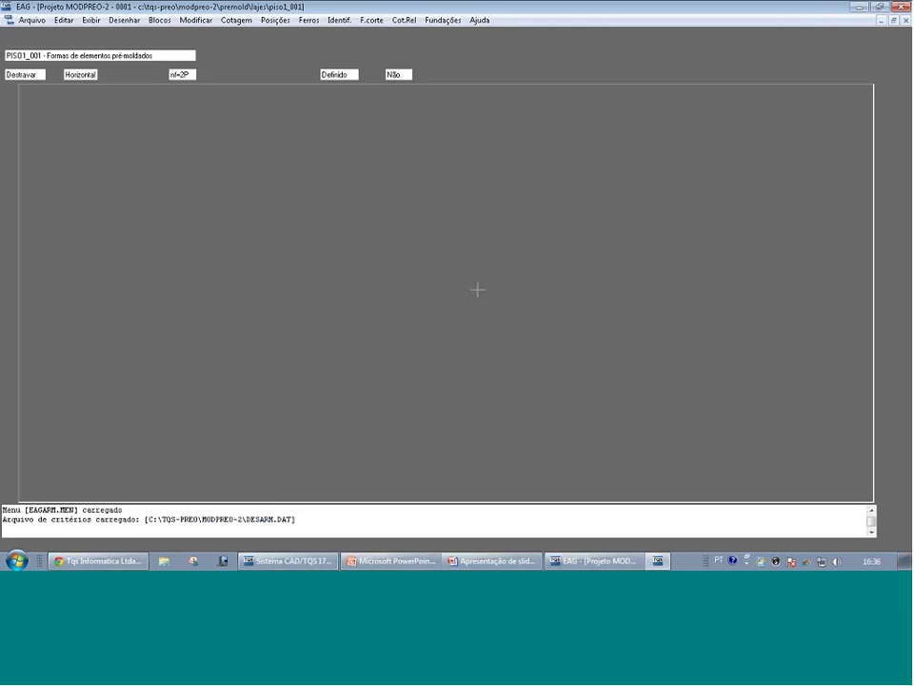
pyautogui.moveTo(300, 362); pyautogui.dragTo(372, 281, button='middle')
pyautogui.scroll(1, 286, 381)
pyautogui.press('F8')
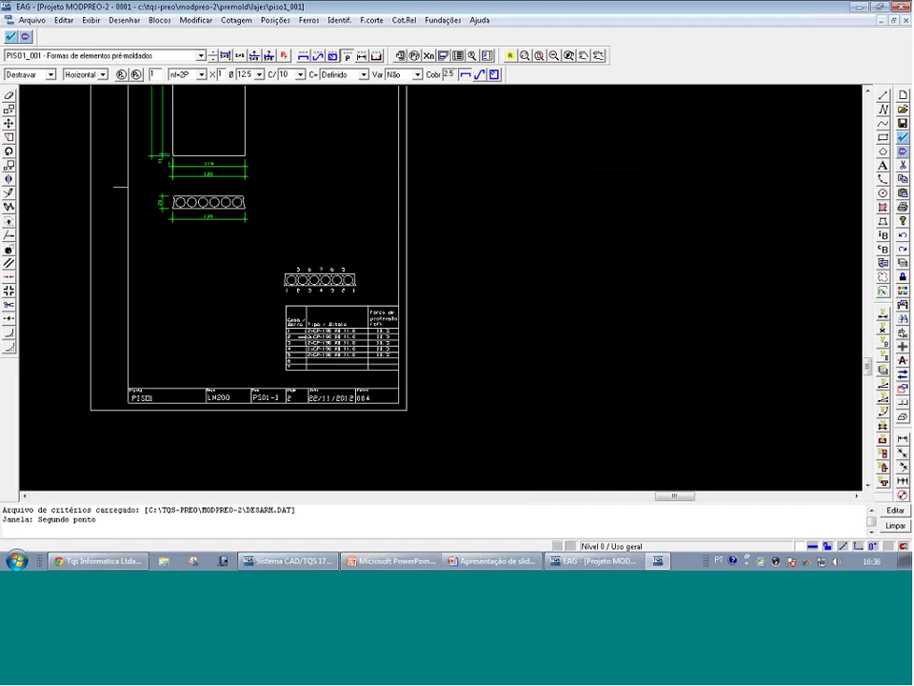
pyautogui.scroll(4, 306, 337)
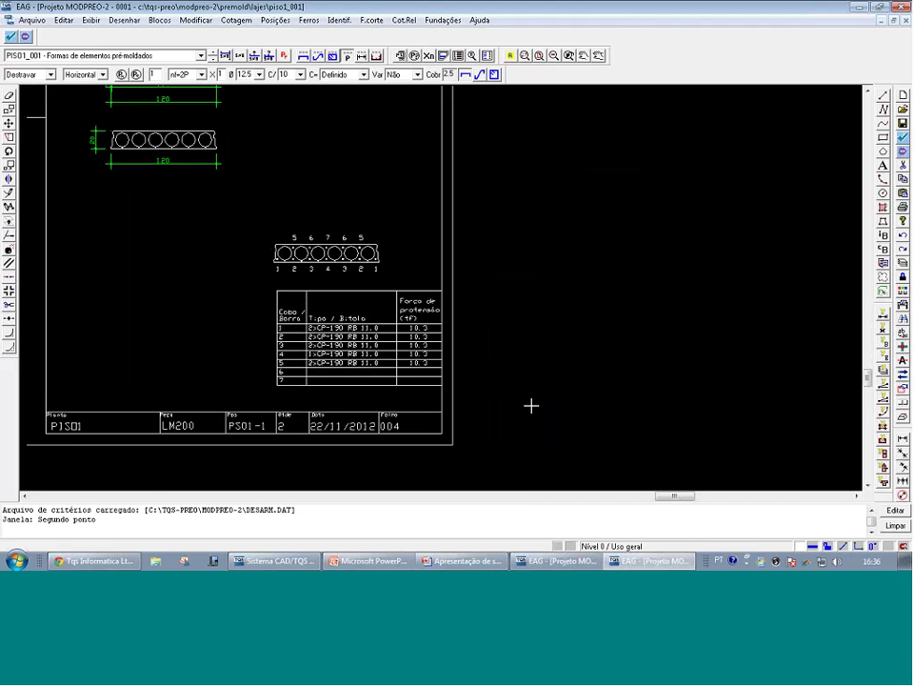
pyautogui.scroll(-6, 531, 406)
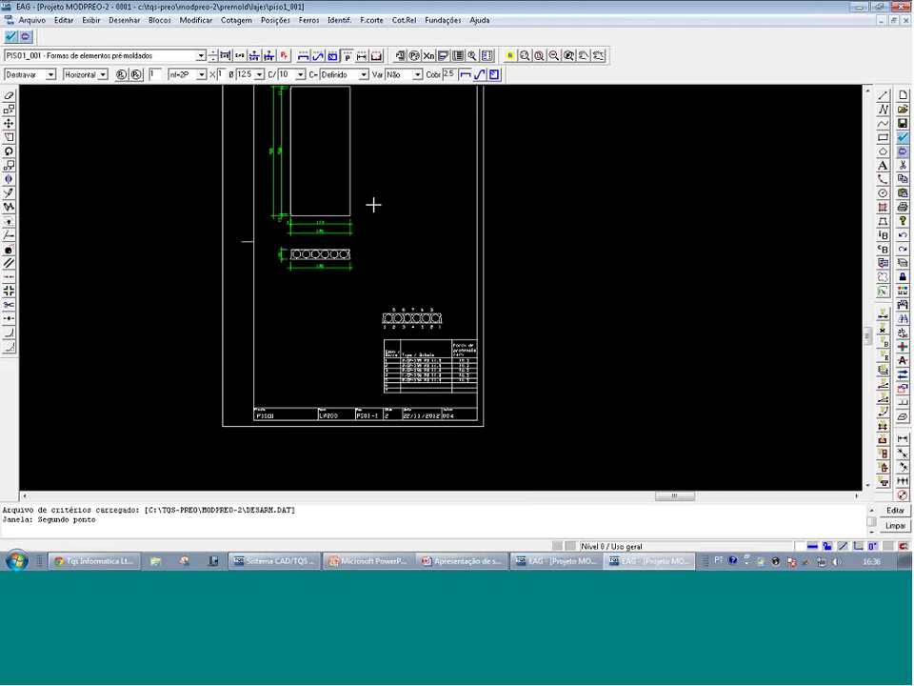
# Advance through the slab drawings to PISO1_004, check it, and close the drawing editor and the structural modeler
pyautogui.click(213, 60)
pyautogui.click(213, 60)
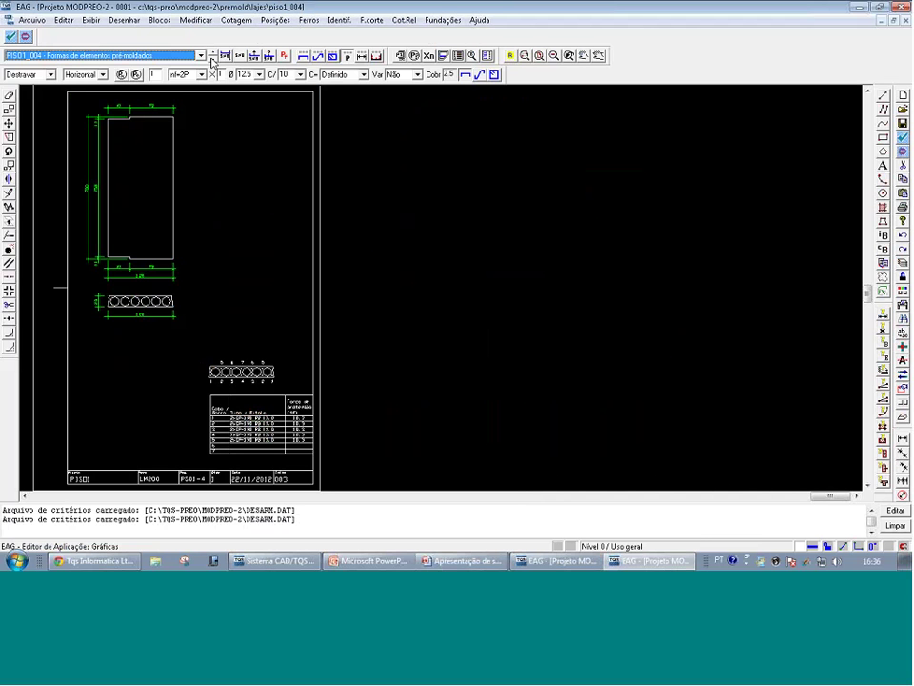
pyautogui.doubleClick(238, 210)
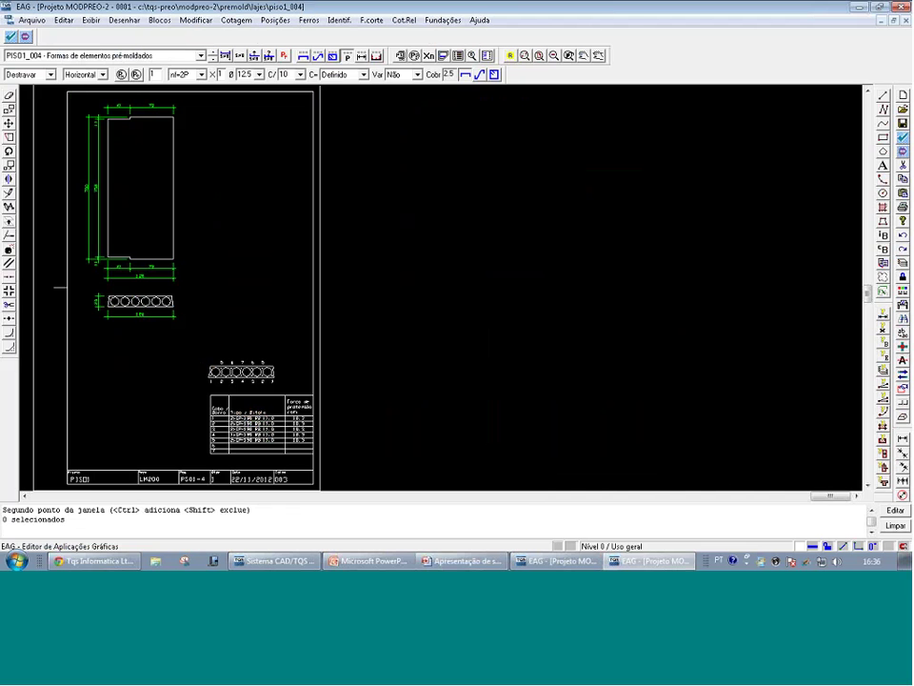
pyautogui.click(901, 7)
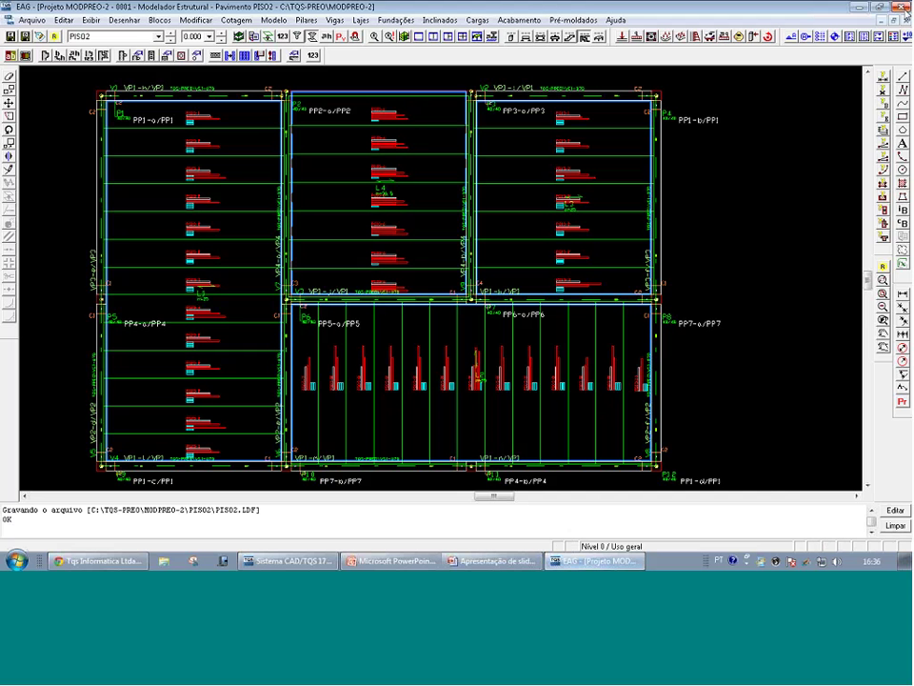
pyautogui.click(902, 8)
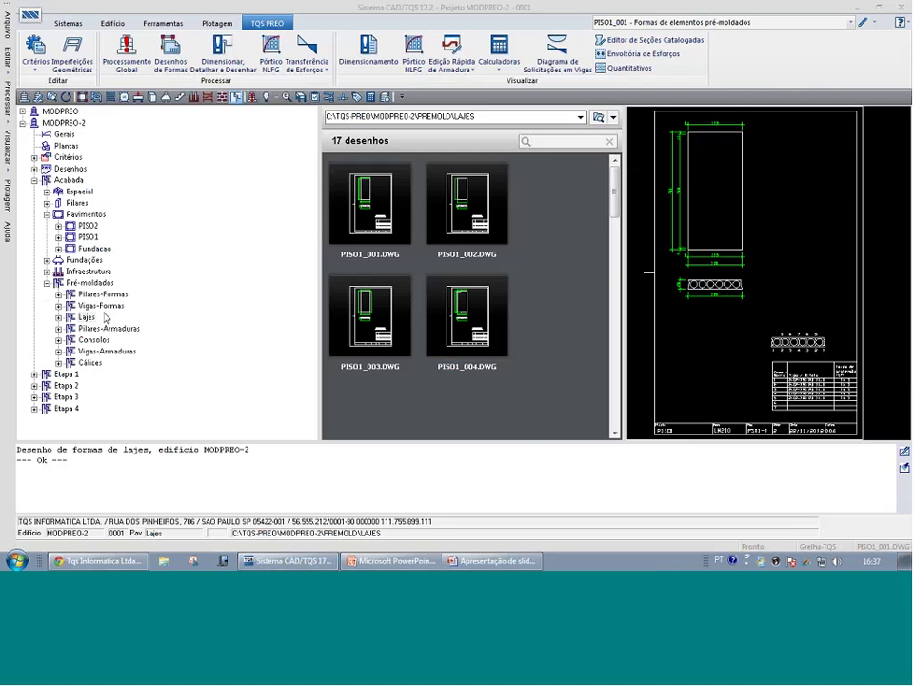
pyautogui.click(492, 561)
pyautogui.click(424, 413)
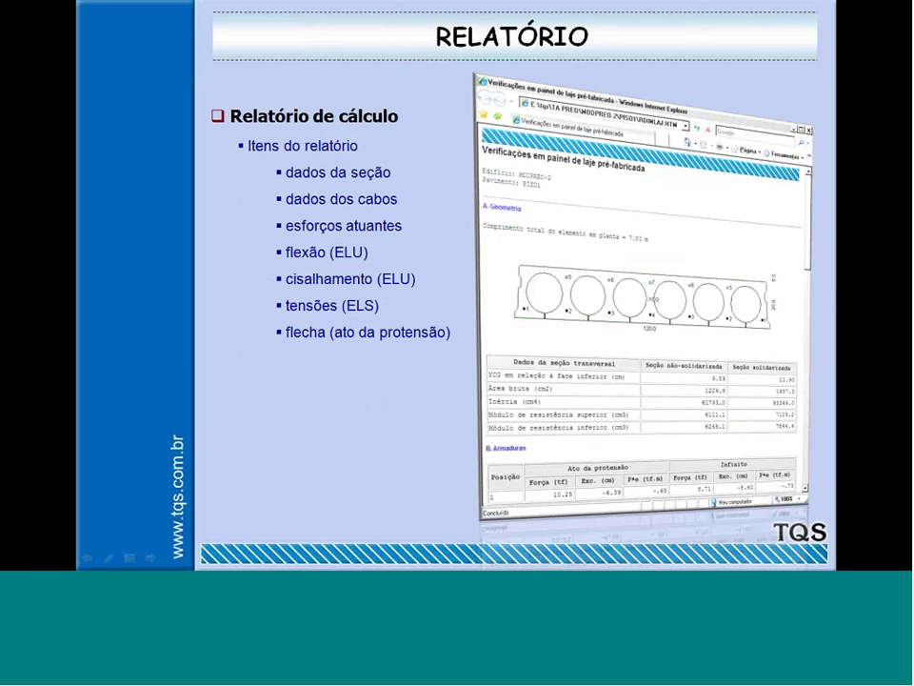
pyautogui.press('Right')
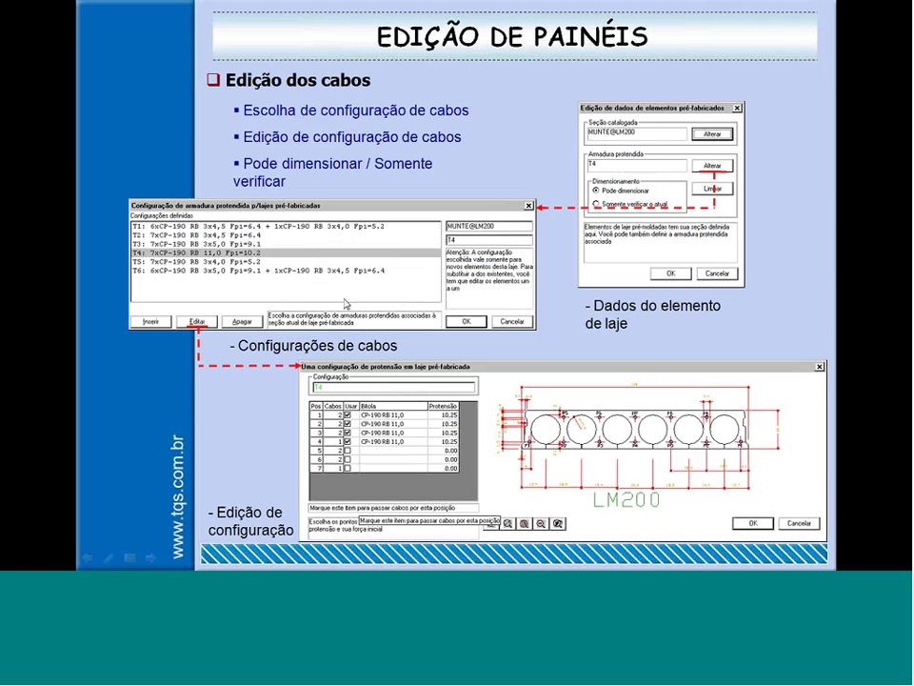
pyautogui.press('Right')
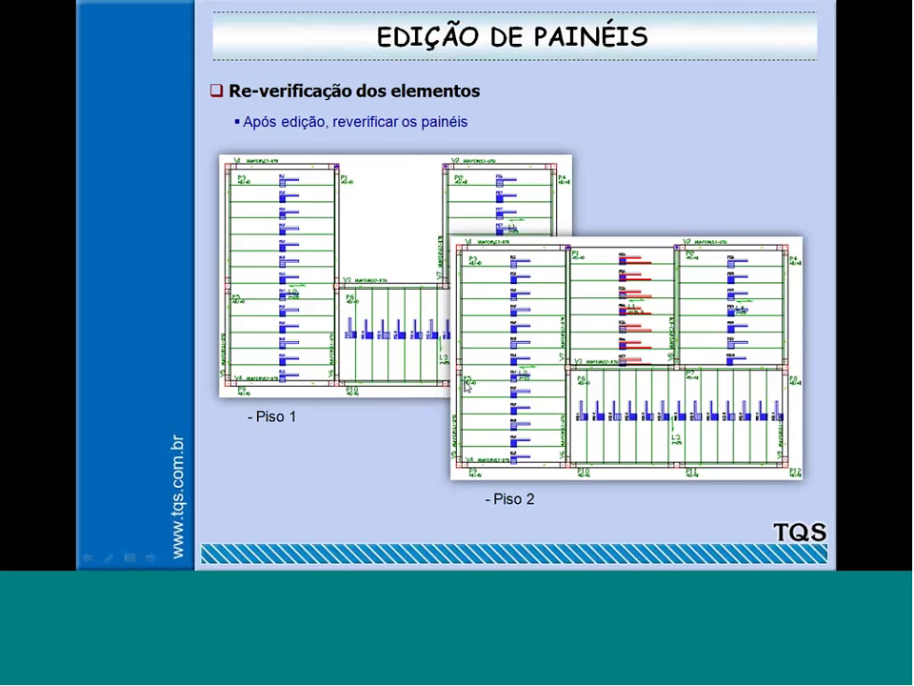
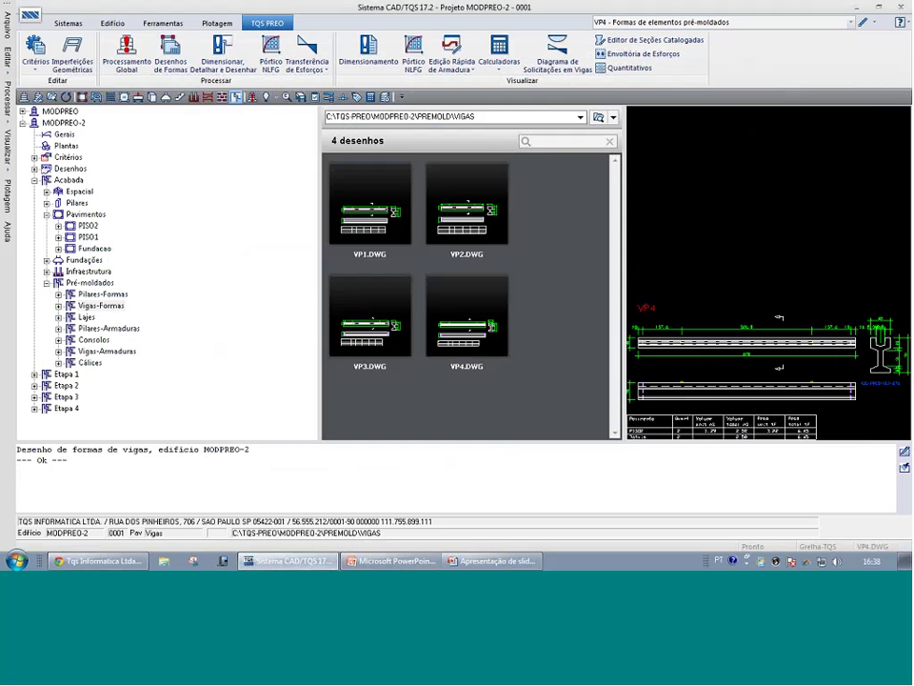
# Open beam formwork drawing VP4 and examine its elevations, cross-section and quantity table
pyautogui.scroll(3, 704, 266)
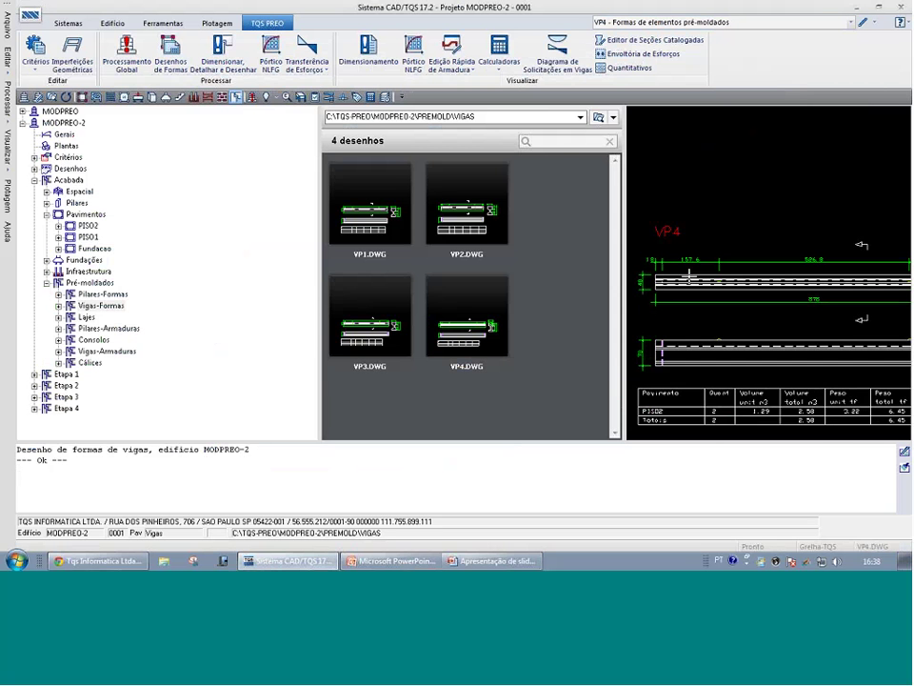
pyautogui.doubleClick(699, 291)
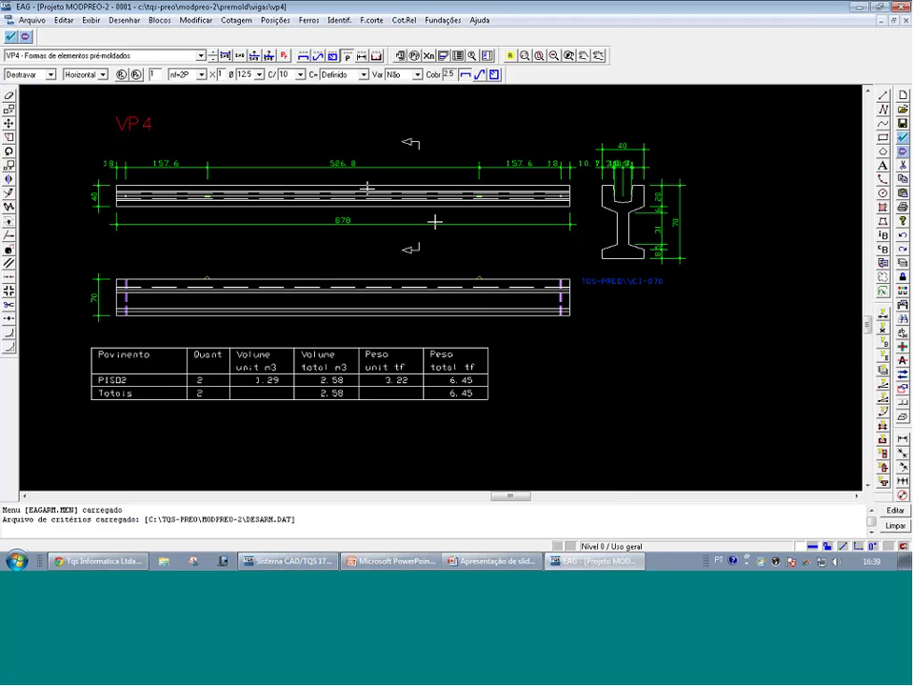
pyautogui.scroll(2, 81, 369)
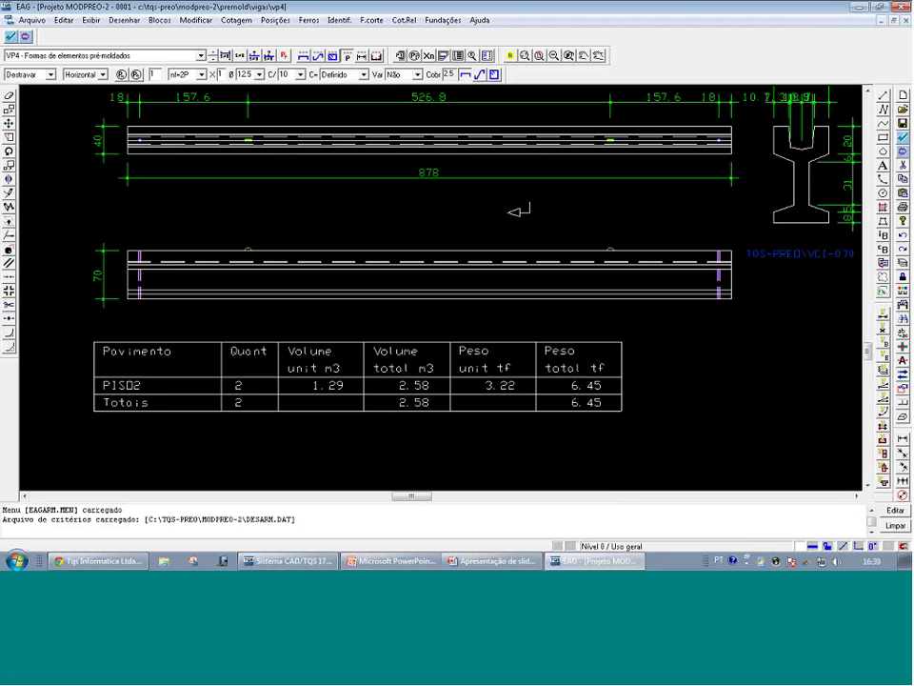
pyautogui.scroll(-1, 205, 286)
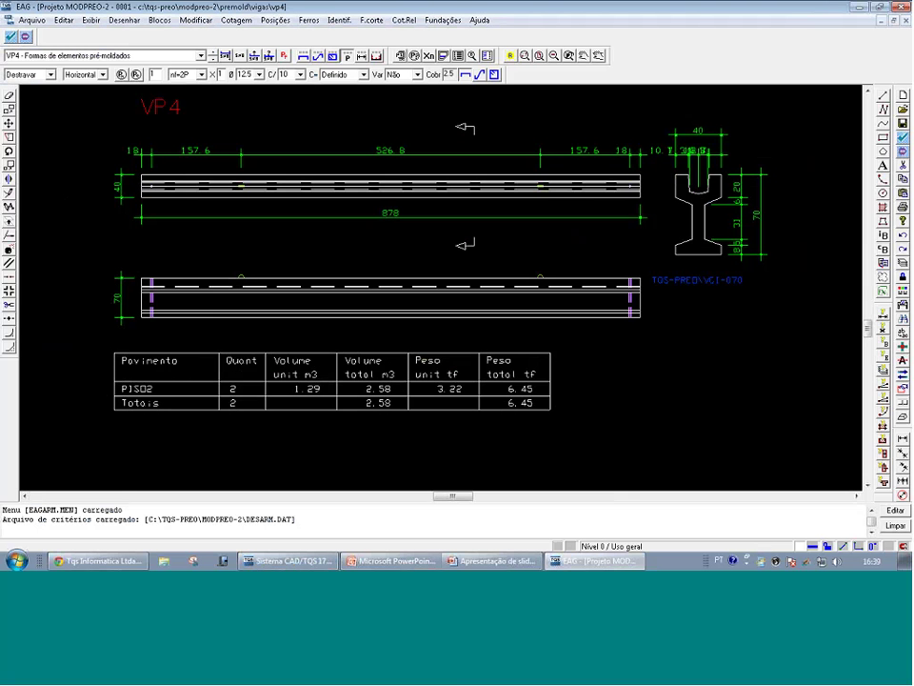
# Switch to beam formwork drawing VP3, examine its dimensions and quantities per floor, and close the drawing editor
pyautogui.click(213, 53)
pyautogui.moveTo(212, 287); pyautogui.dragTo(278, 275, button='middle')
pyautogui.scroll(1, 209, 311)
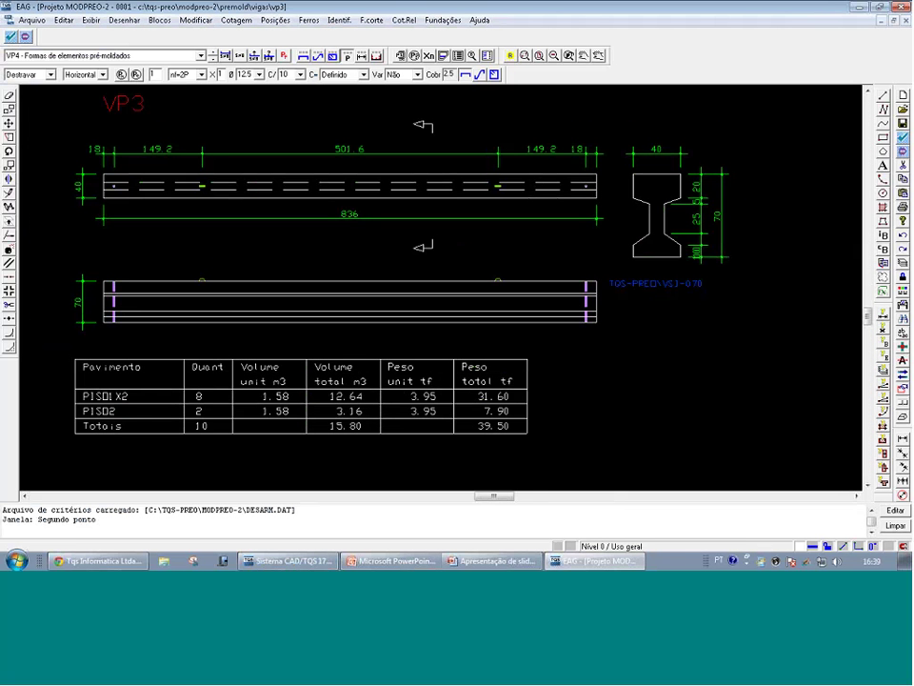
pyautogui.scroll(1, 99, 349)
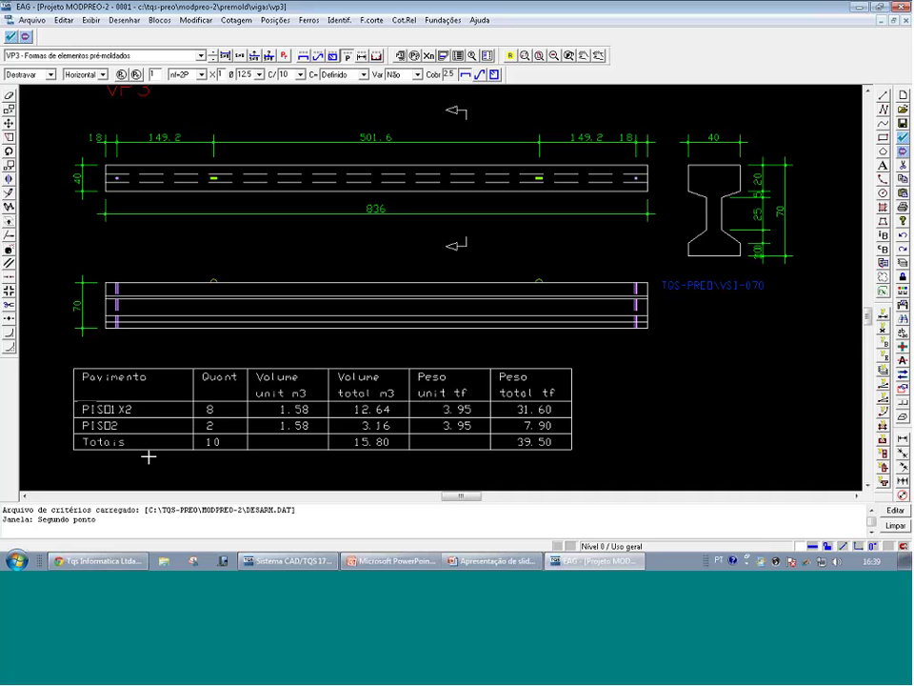
pyautogui.click(904, 7)
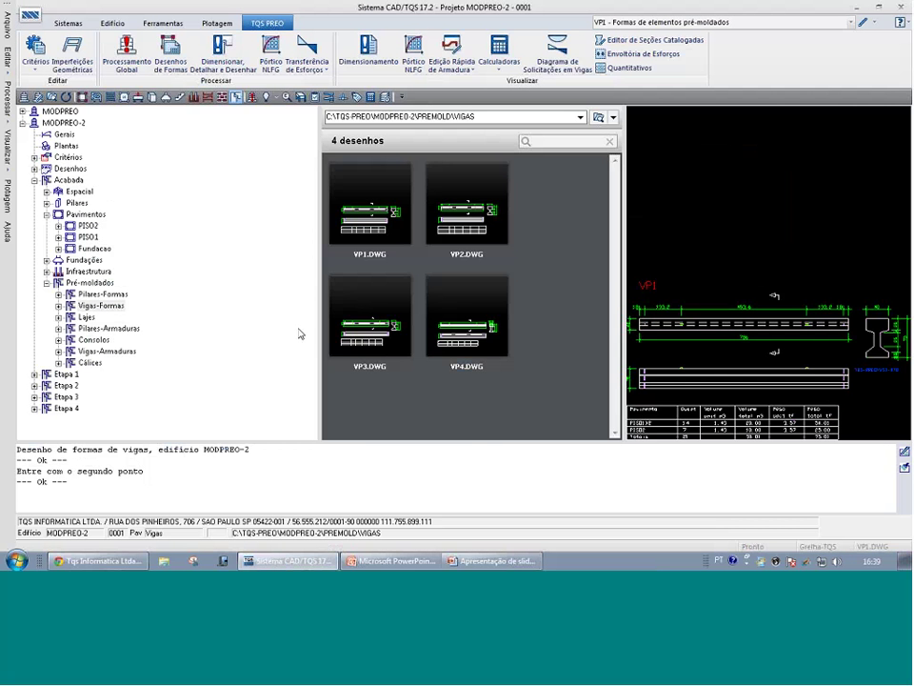
# View the design, detailing and drawing processing options without running them, and open the beam design results report
pyautogui.click(221, 67)
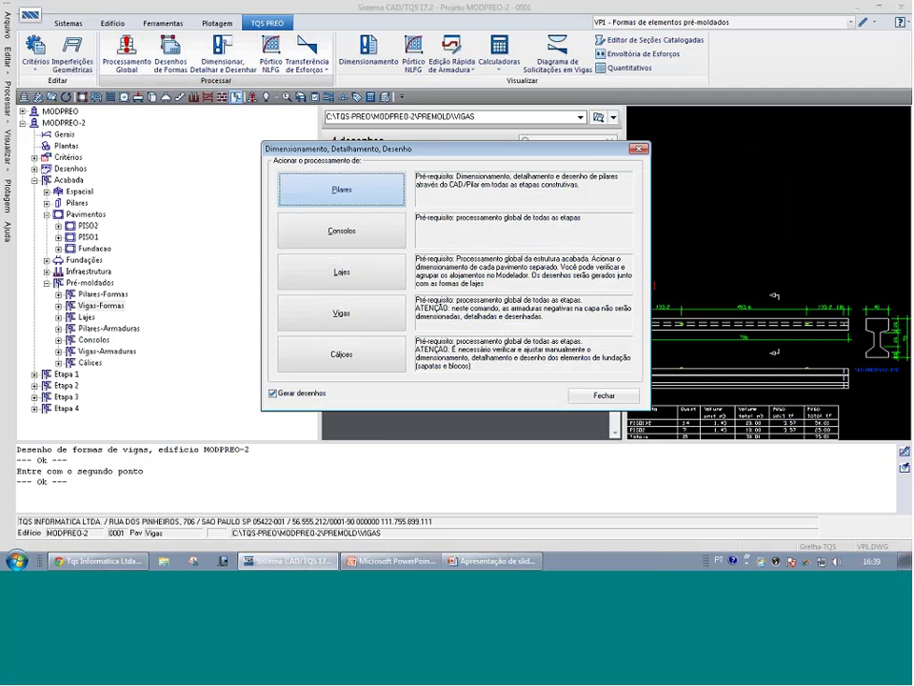
pyautogui.click(637, 151)
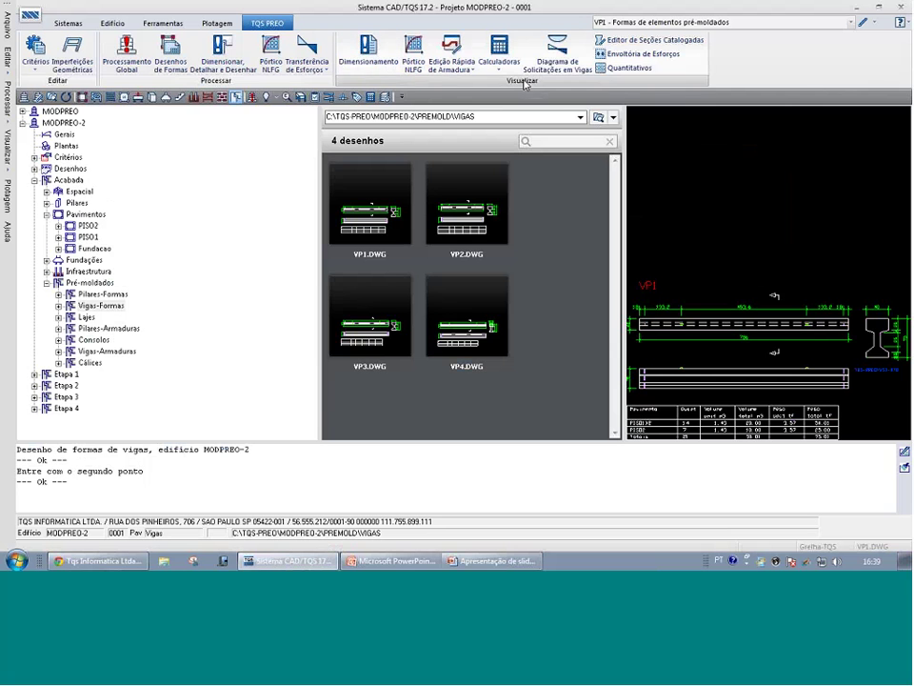
pyautogui.click(368, 57)
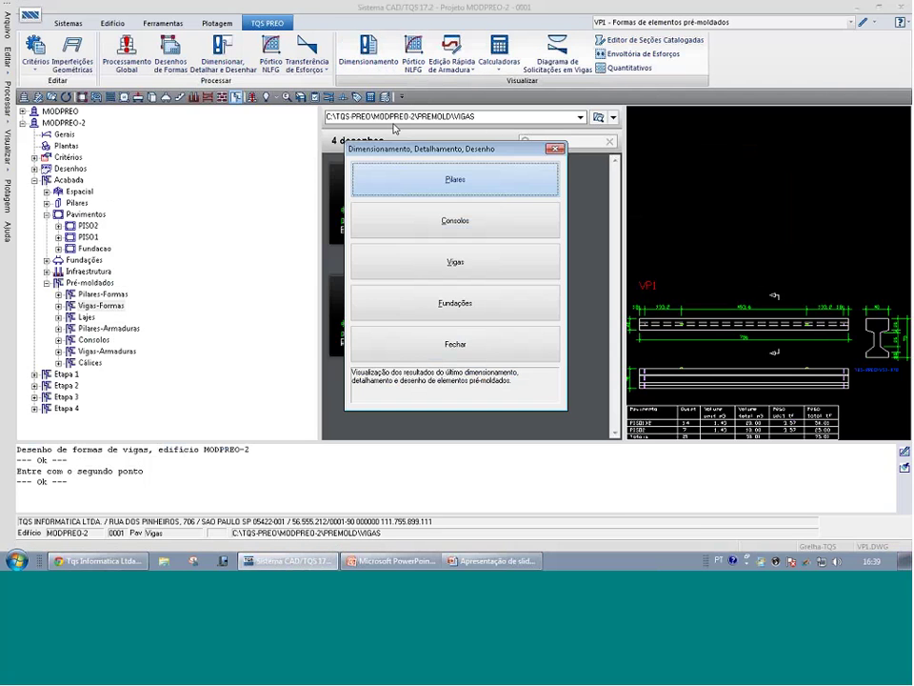
pyautogui.click(456, 275)
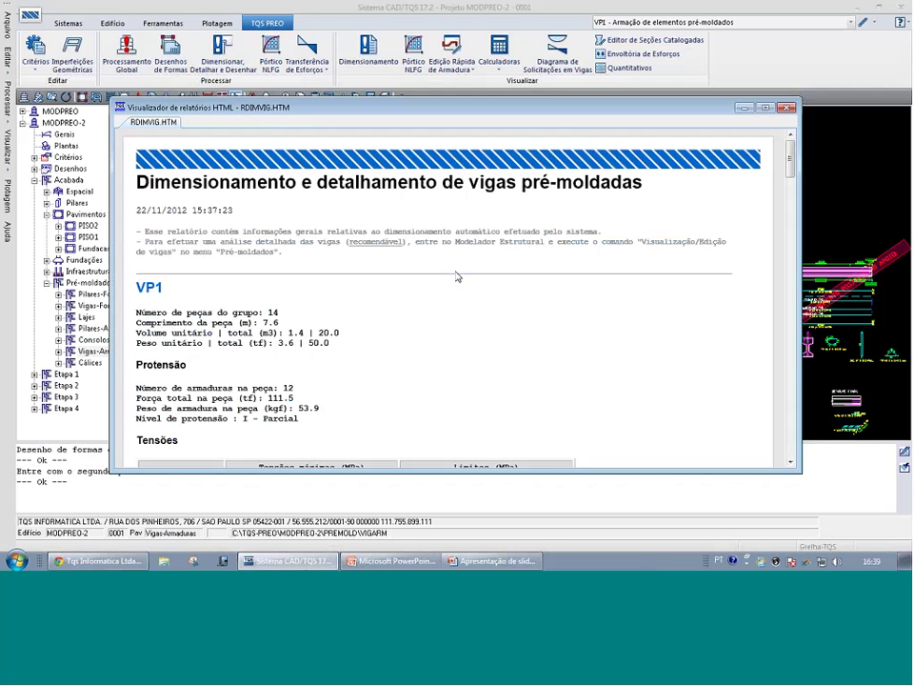
# Examine beam VP1's prestressing, stresses against limits, passive reinforcement, cracking, shear and support results in the RDIMVIG.HTM report
pyautogui.scroll(-3, 457, 276)
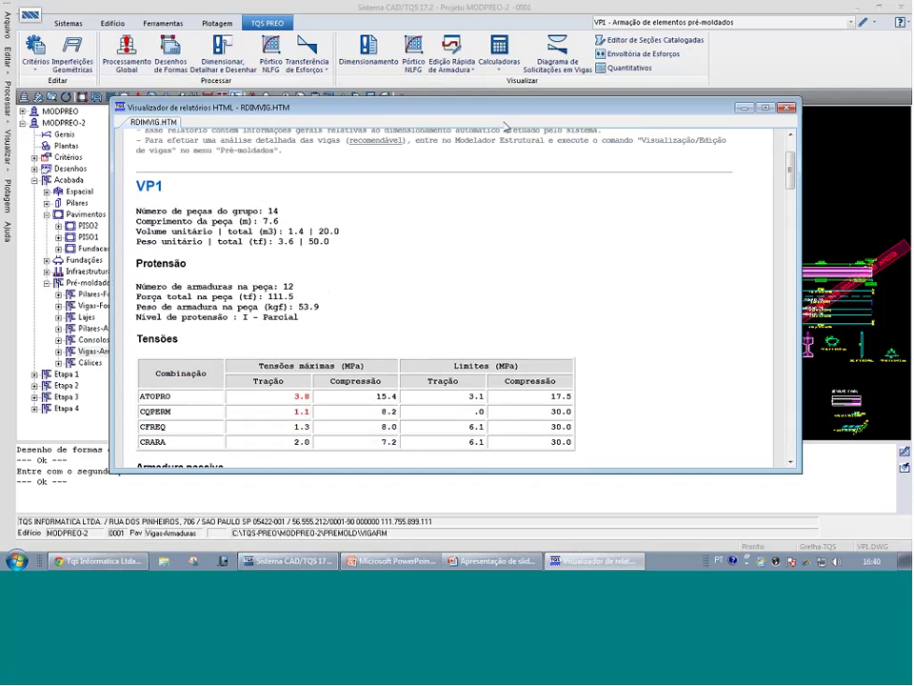
pyautogui.moveTo(500, 86); pyautogui.dragTo(501, 8)
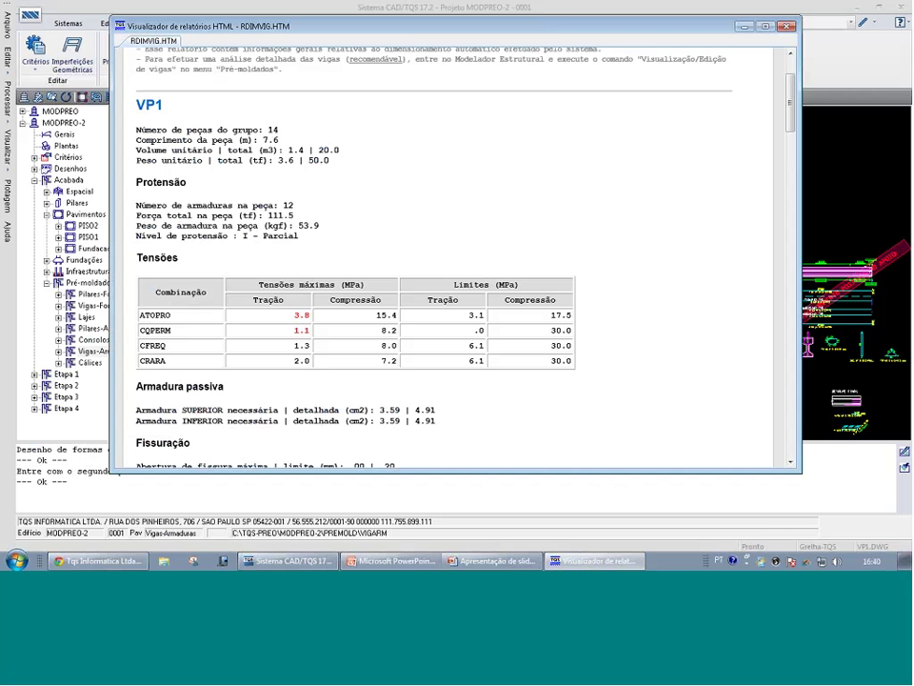
pyautogui.scroll(-2, 241, 187)
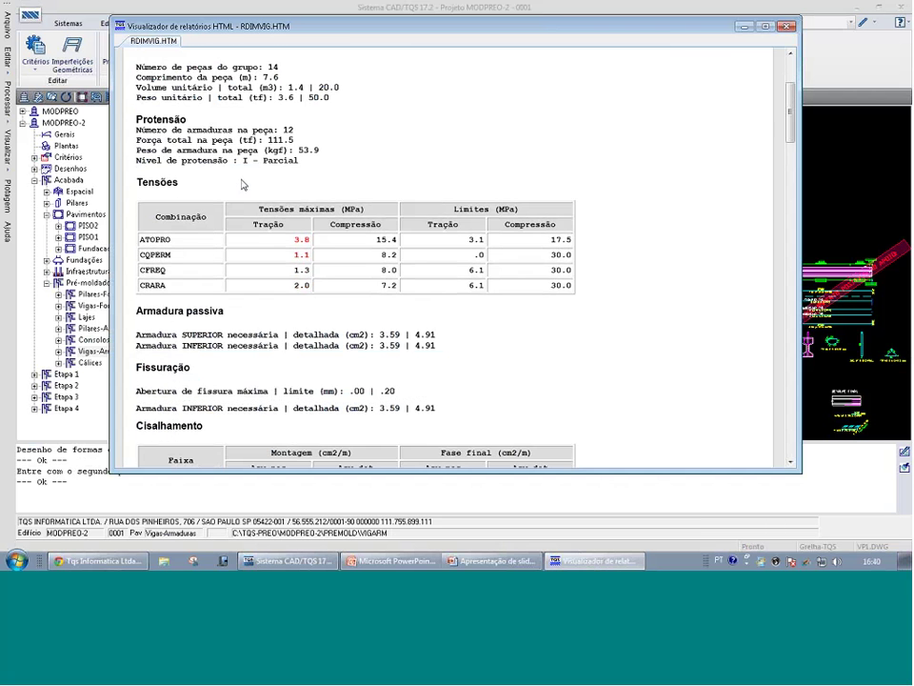
pyautogui.scroll(-2, 242, 184)
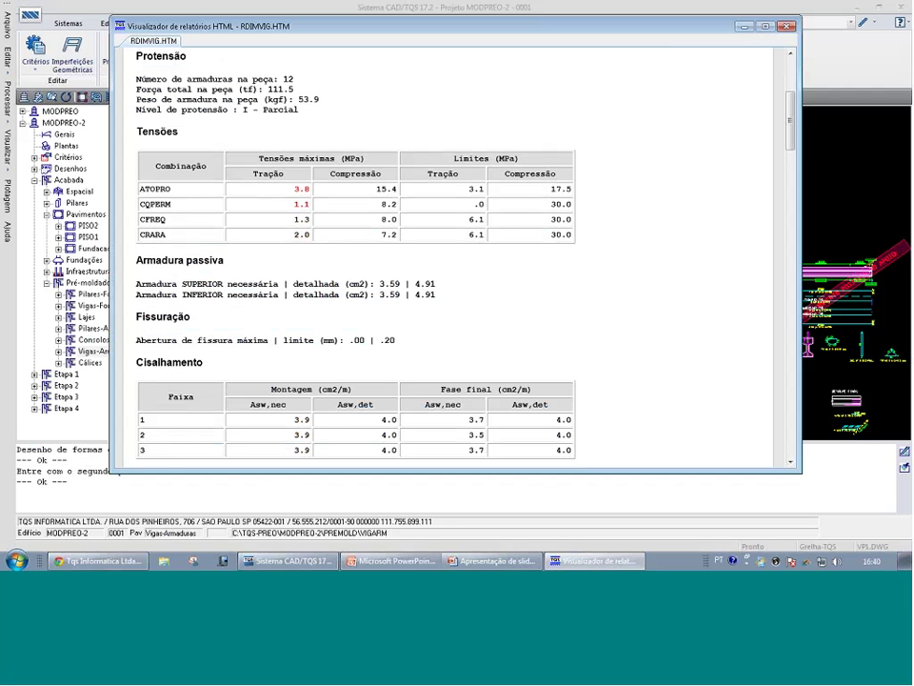
pyautogui.scroll(-4, 343, 200)
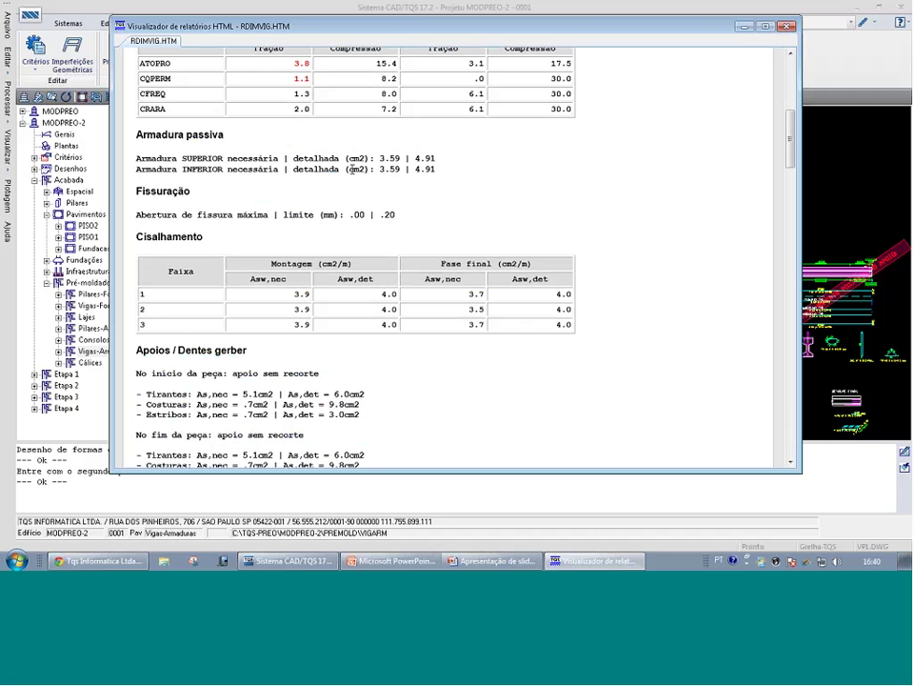
pyautogui.scroll(-2, 352, 168)
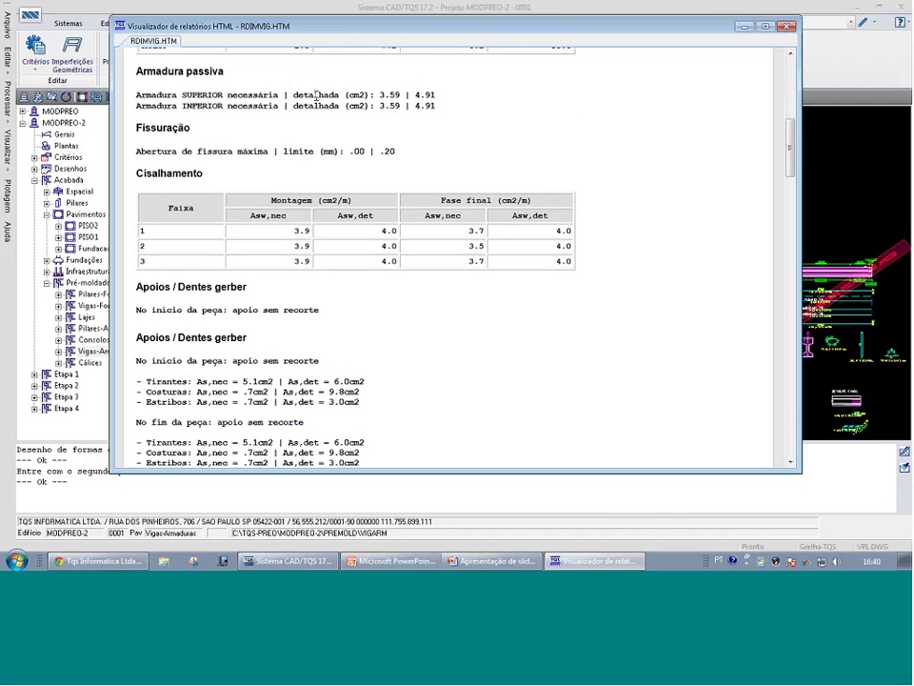
pyautogui.scroll(2, 205, 140)
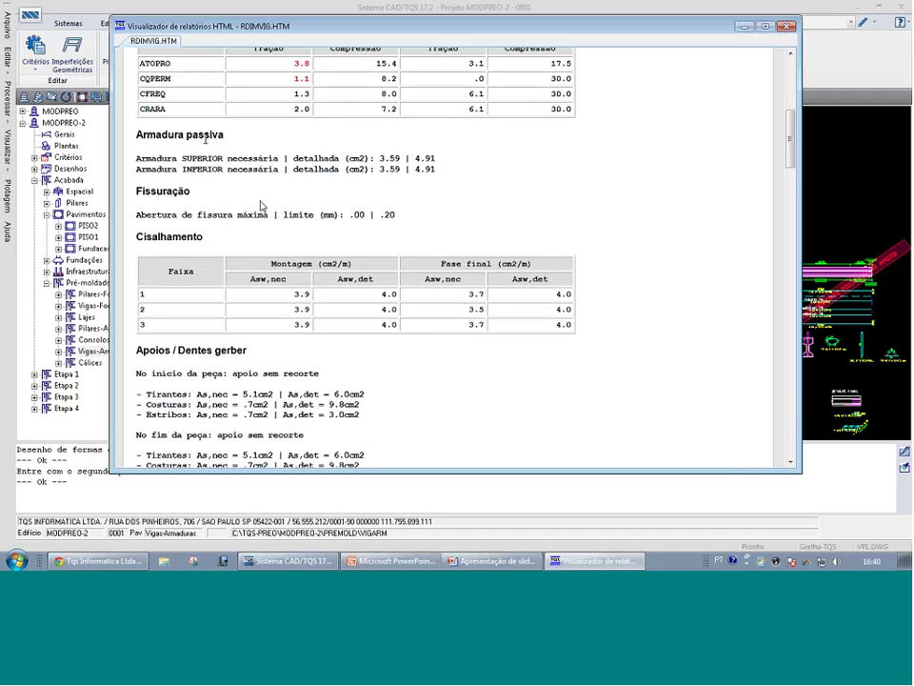
pyautogui.scroll(-4, 267, 209)
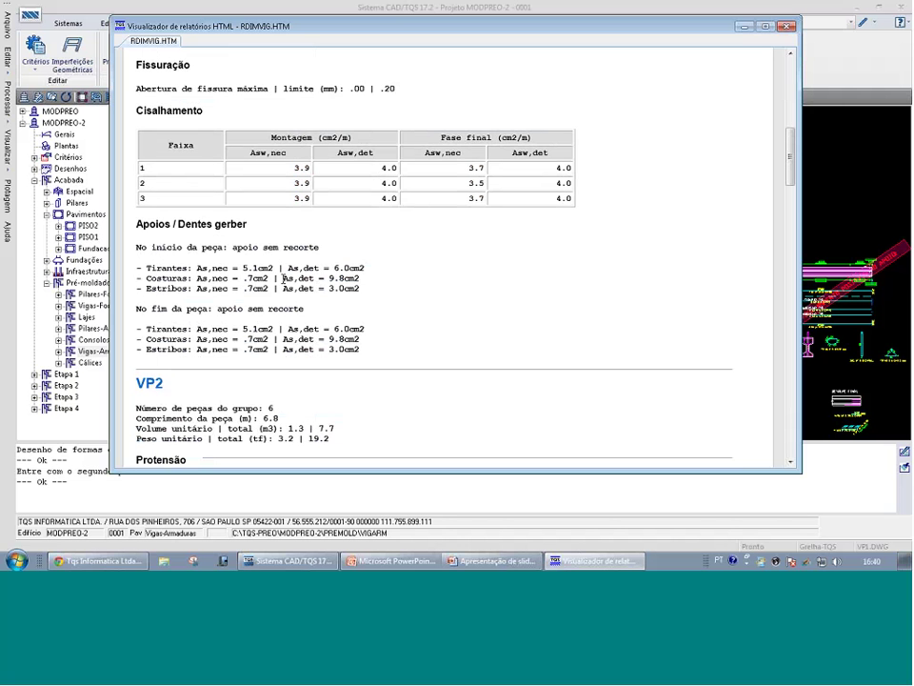
# Review the stress and reinforcement results of the remaining precast beams from VP2 onward and close the report
pyautogui.scroll(-6, 286, 276)
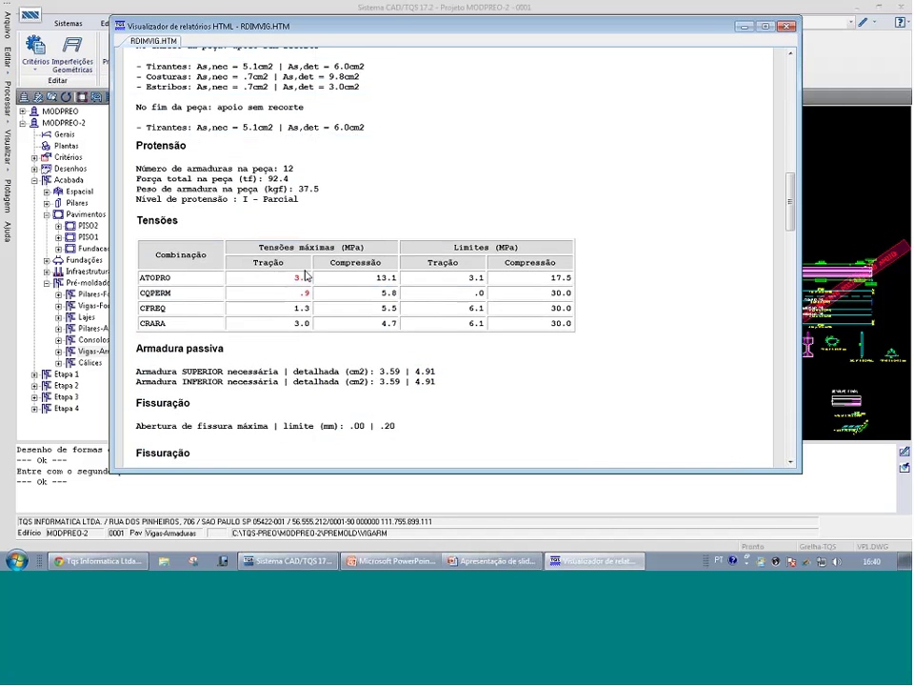
pyautogui.scroll(-20, 305, 276)
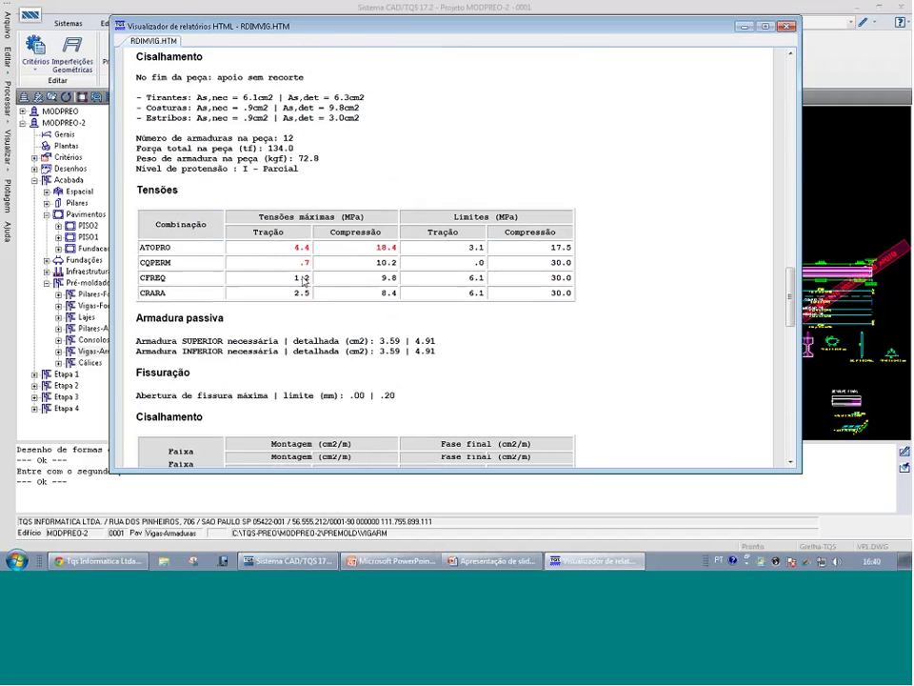
pyautogui.scroll(-10, 305, 278)
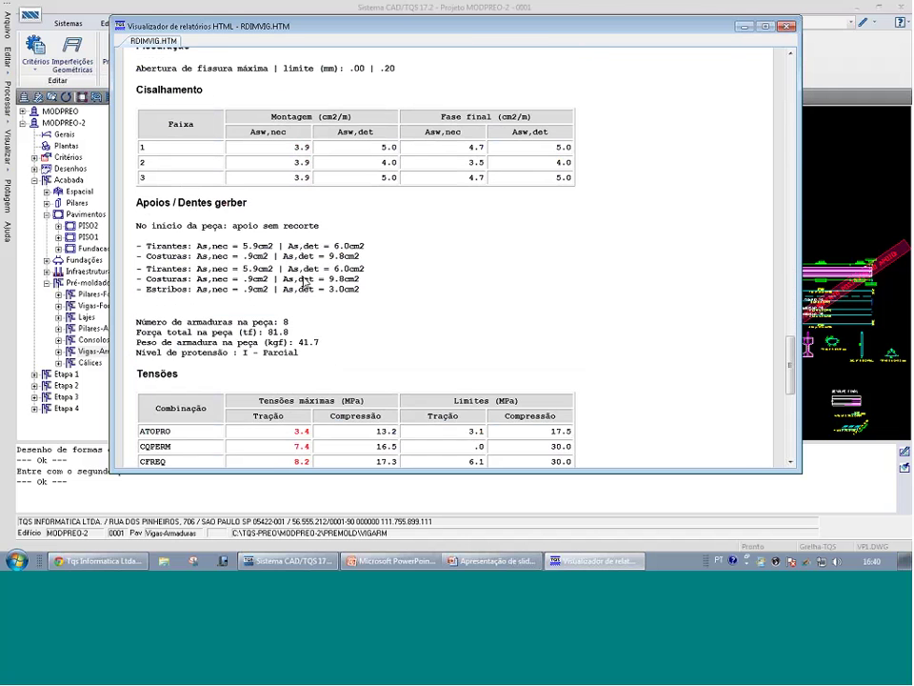
pyautogui.hotkey('alt', 'F4')
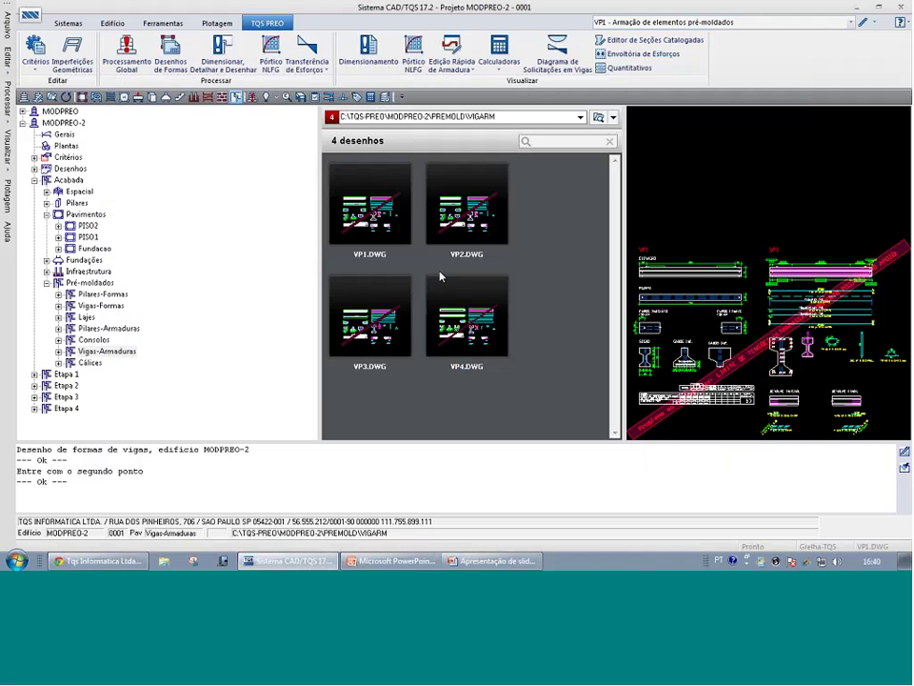
# Open the structural model of floor PISO1 and load beam V3's VP1 segment in the precast beam design and detailing editor
pyautogui.click(88, 237)
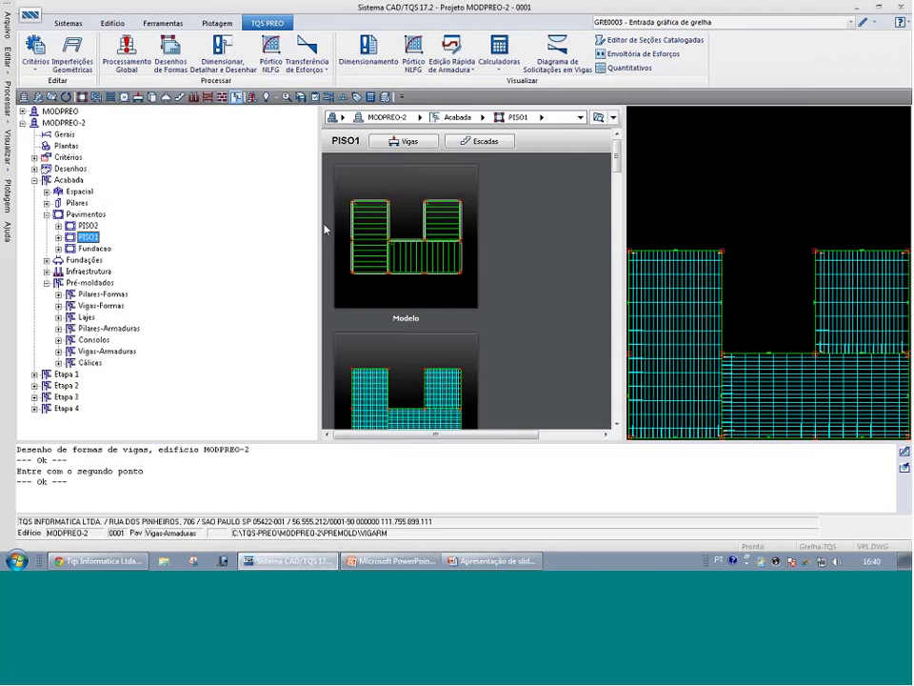
pyautogui.doubleClick(410, 234)
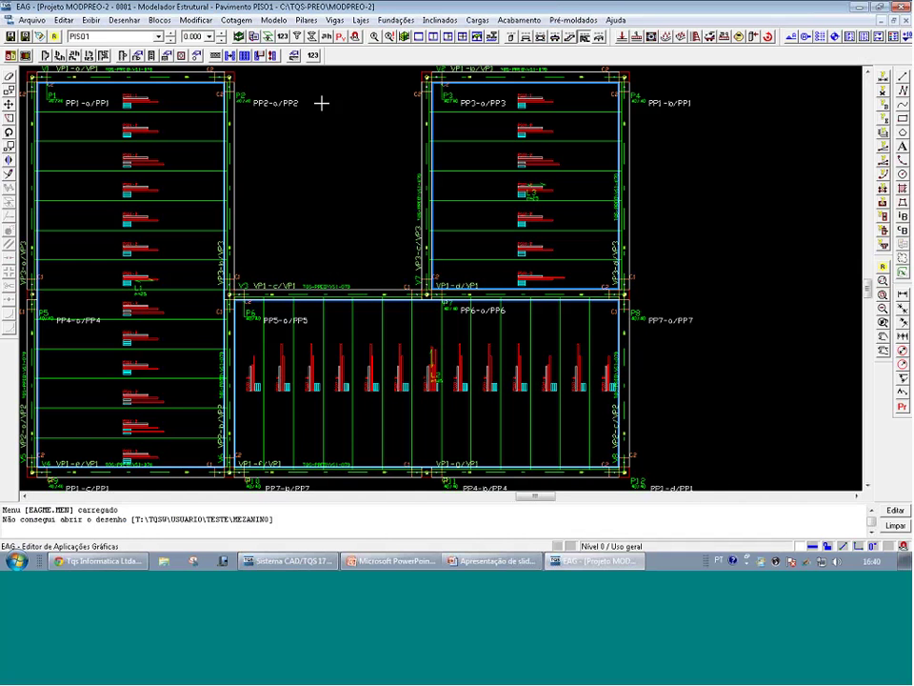
pyautogui.click(294, 59)
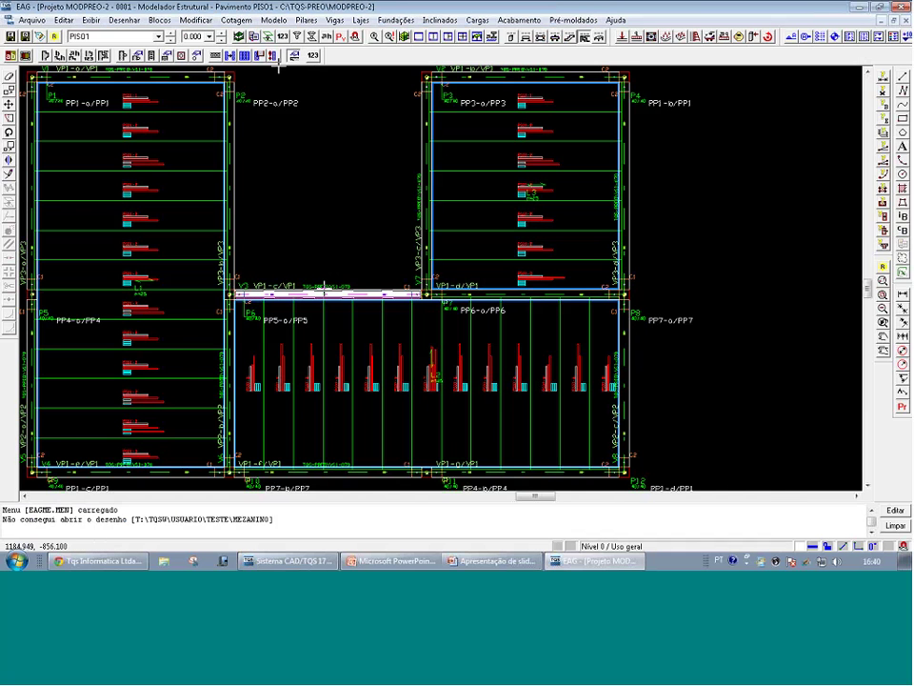
pyautogui.click(324, 293)
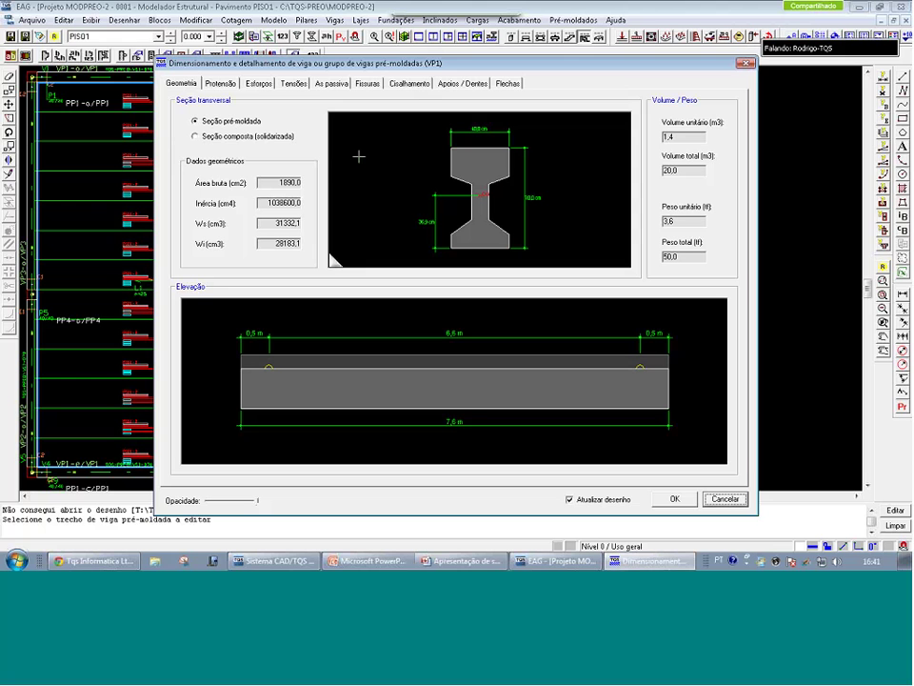
# Compare beam VP1's geometric data for the precast and composite sections, and display its prestressing data
pyautogui.click(179, 87)
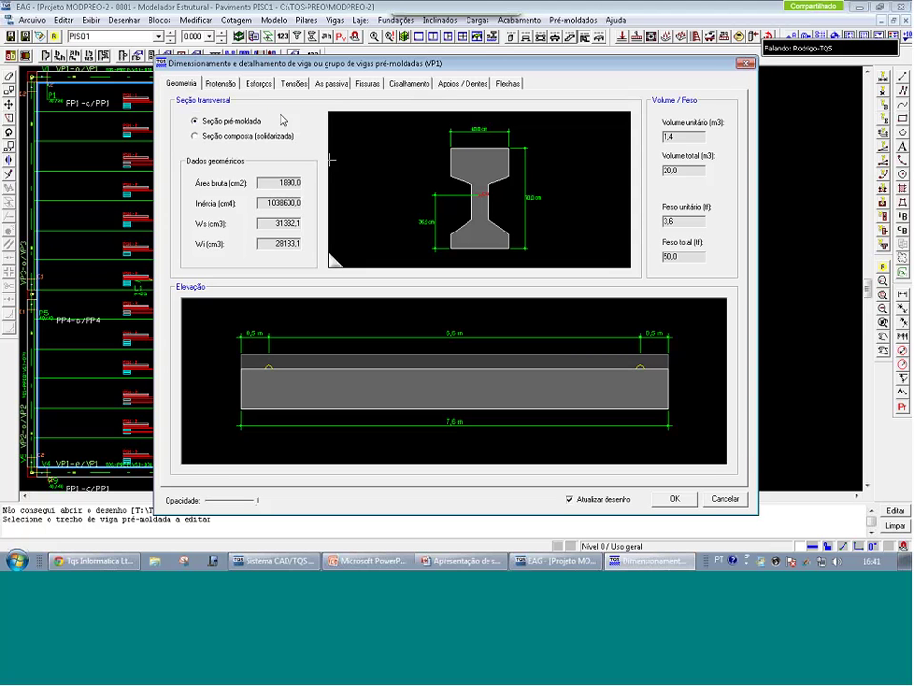
pyautogui.click(196, 135)
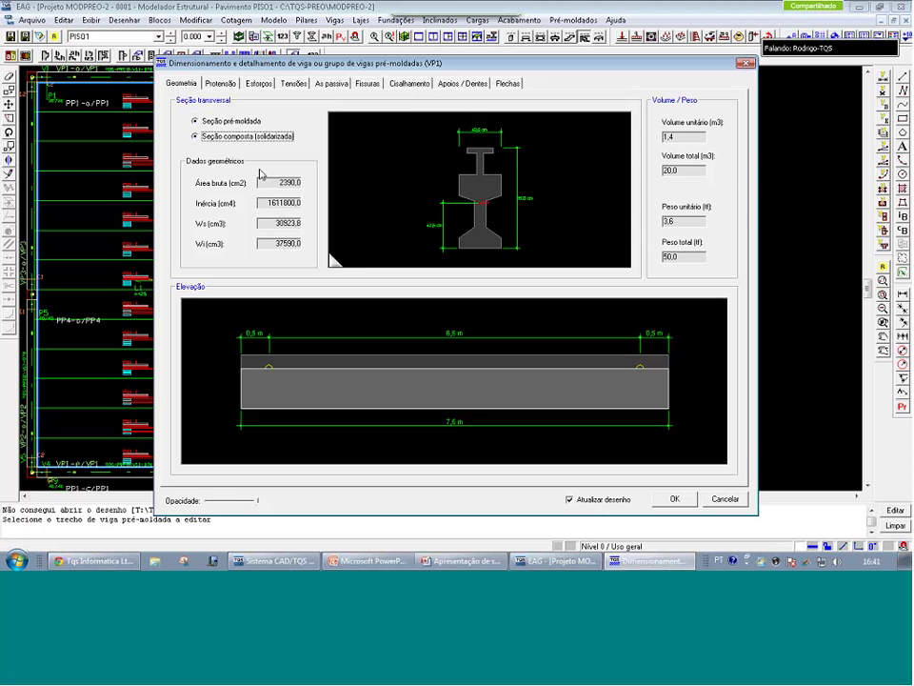
pyautogui.click(197, 121)
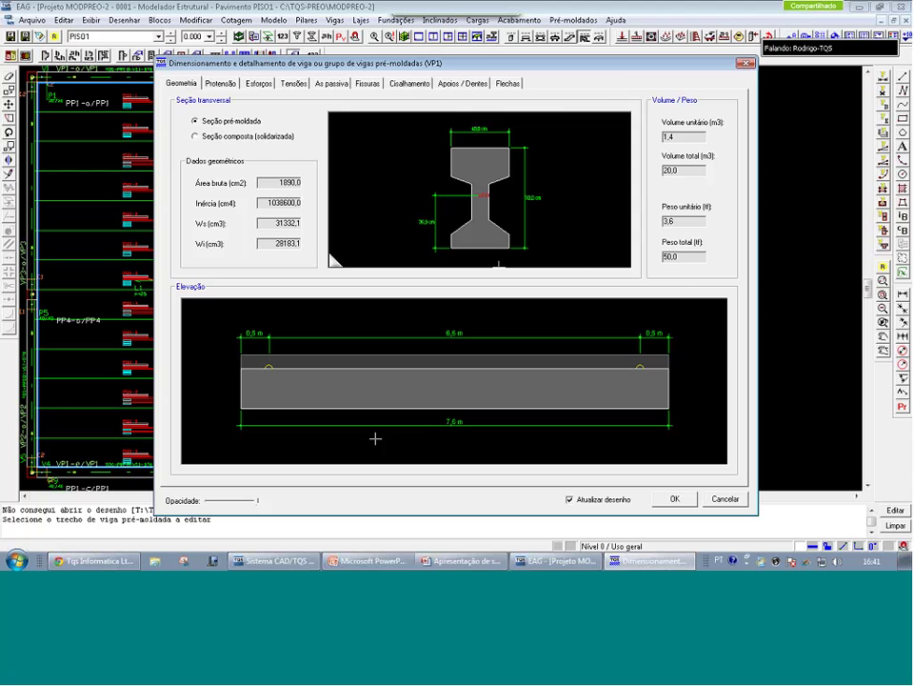
pyautogui.click(220, 85)
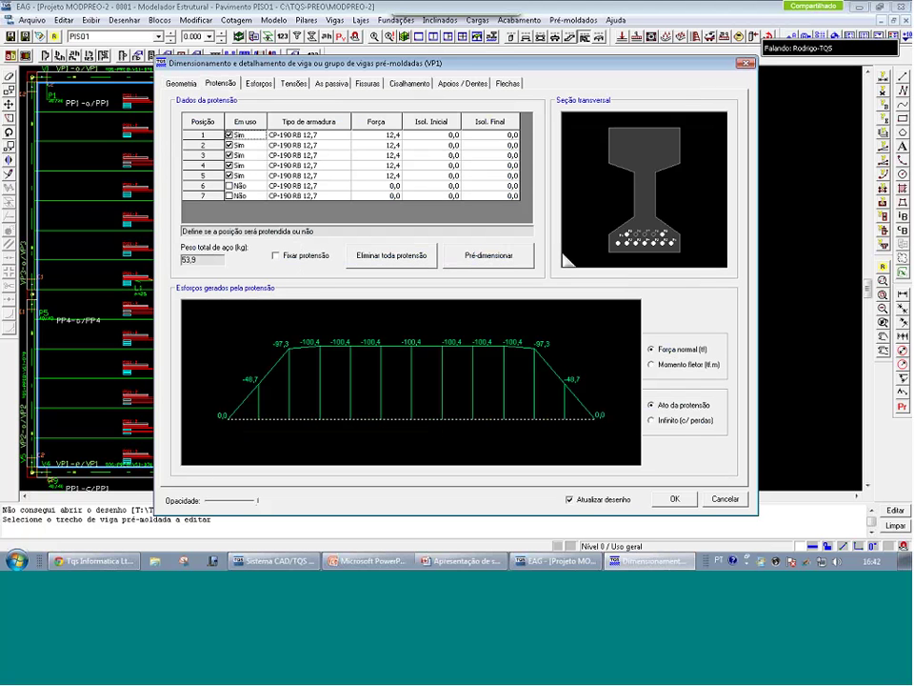
# Switch to the TQS manager and examine the pre-design combination in the project's precast beam detailing criteria
pyautogui.click(259, 561)
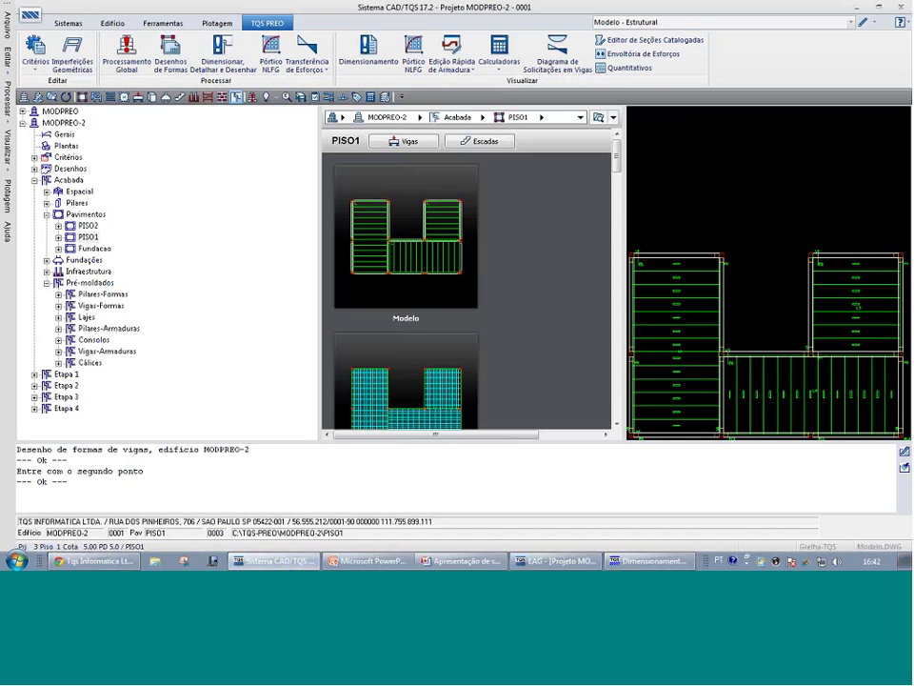
pyautogui.click(38, 57)
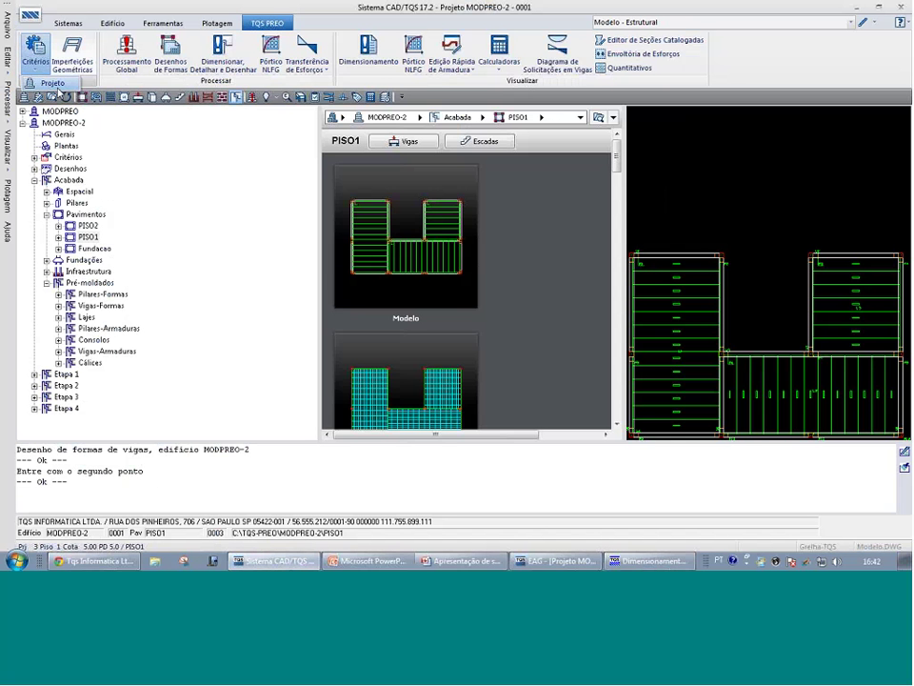
pyautogui.click(657, 446)
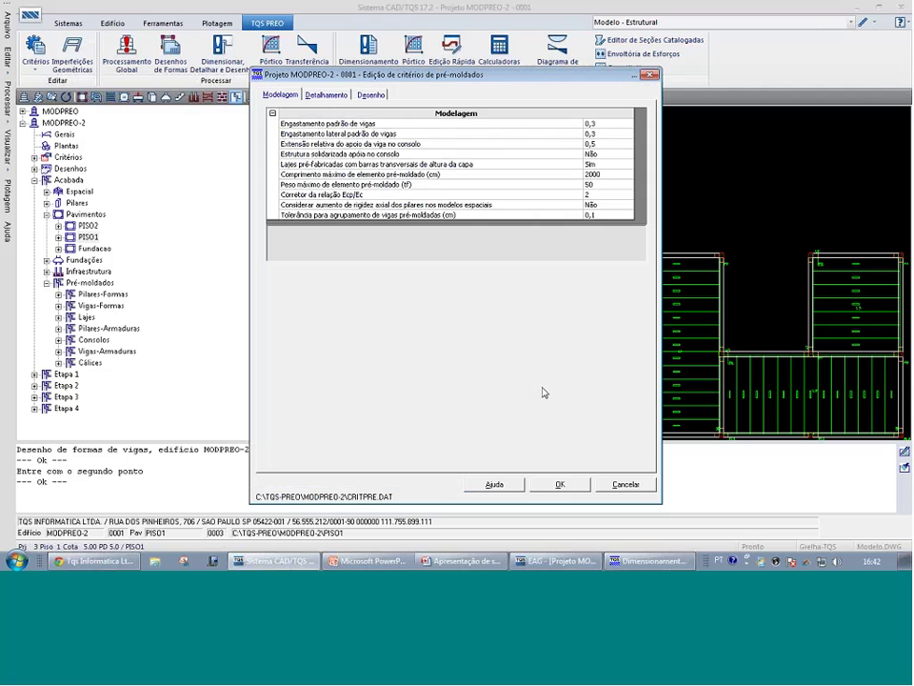
pyautogui.click(326, 94)
pyautogui.click(298, 110)
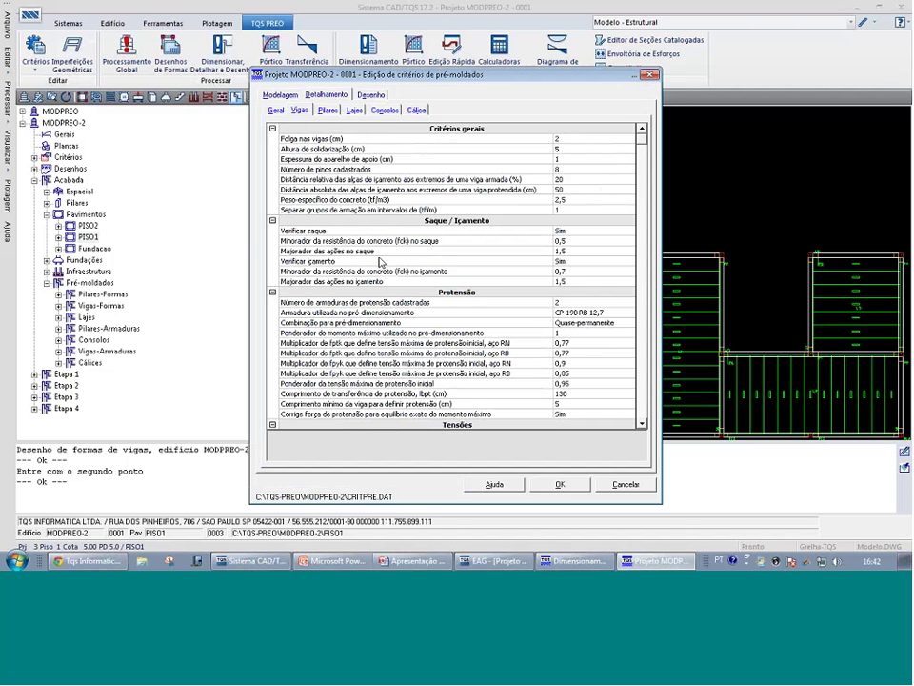
pyautogui.click(311, 323)
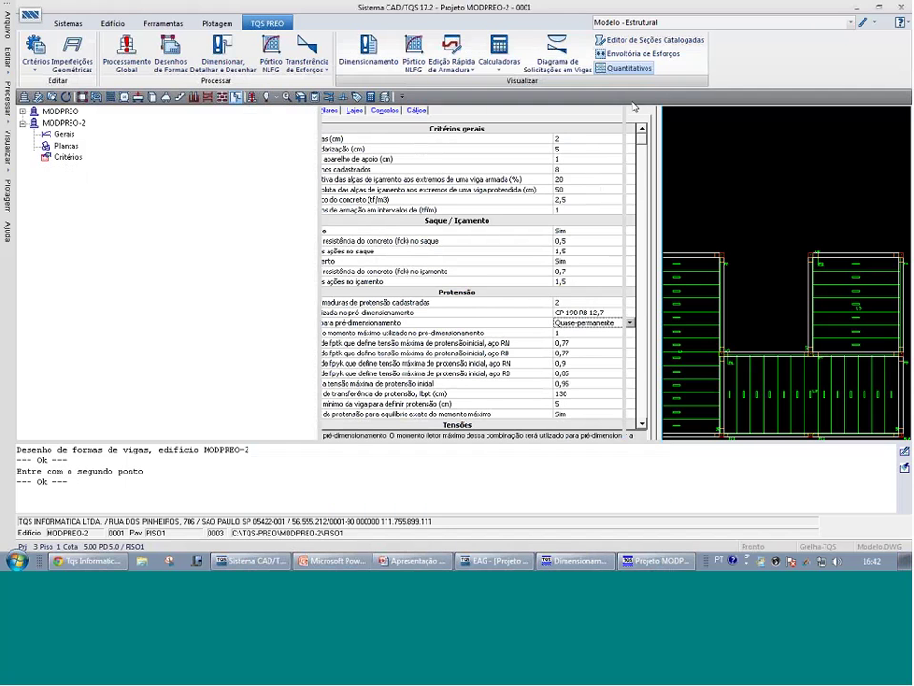
# Return to beam VP1's design window and view its internal force diagrams for self-weight
pyautogui.click(577, 561)
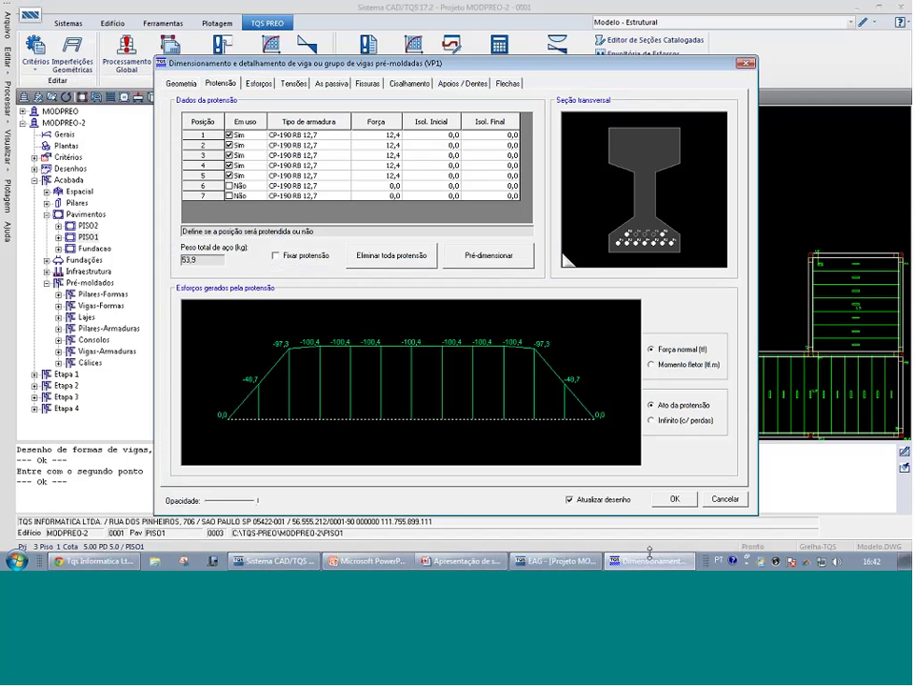
pyautogui.click(258, 83)
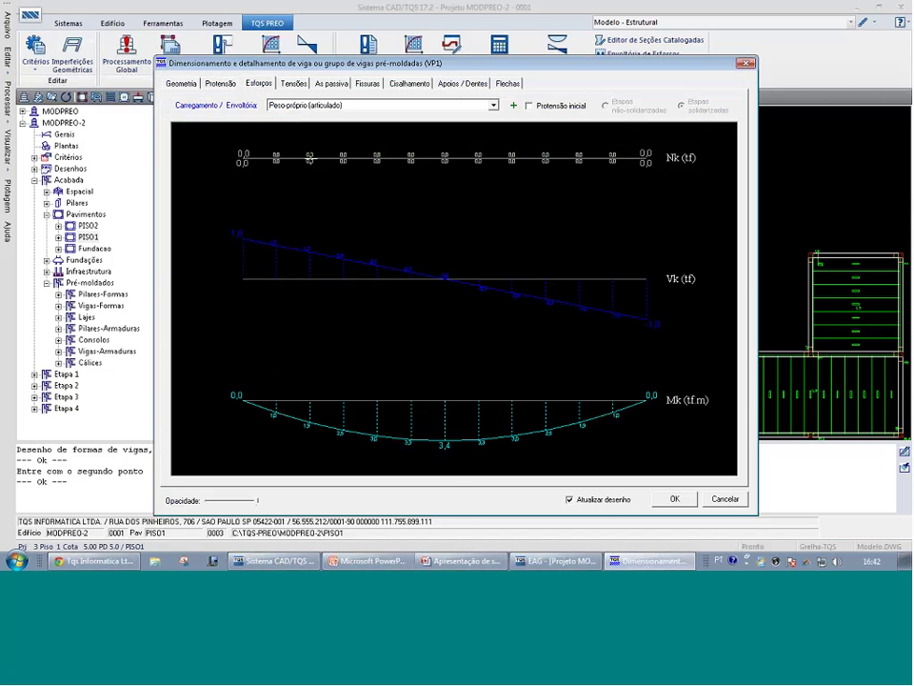
pyautogui.click(556, 562)
pyautogui.click(642, 564)
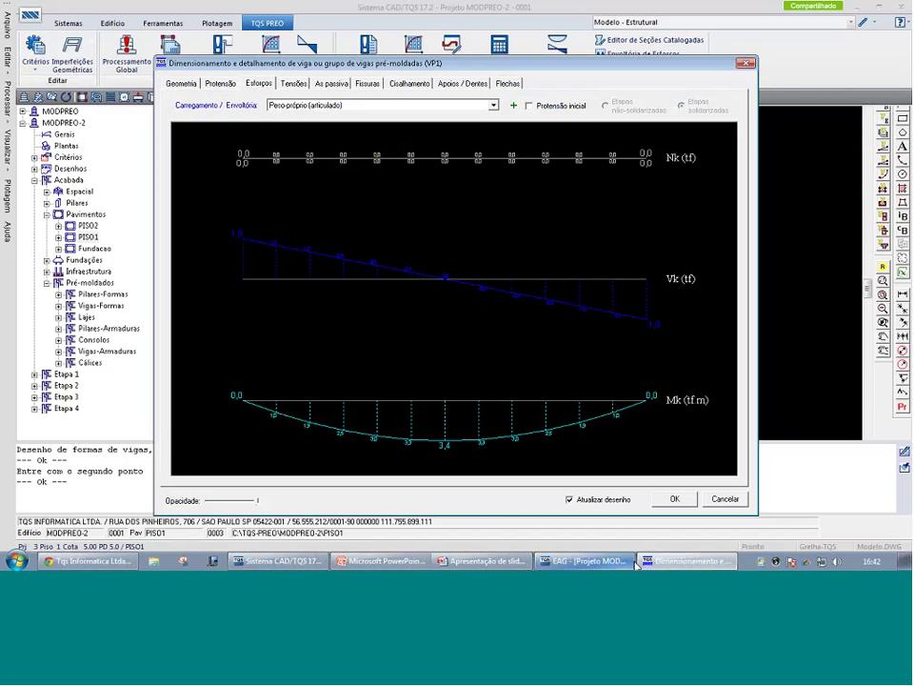
pyautogui.click(664, 564)
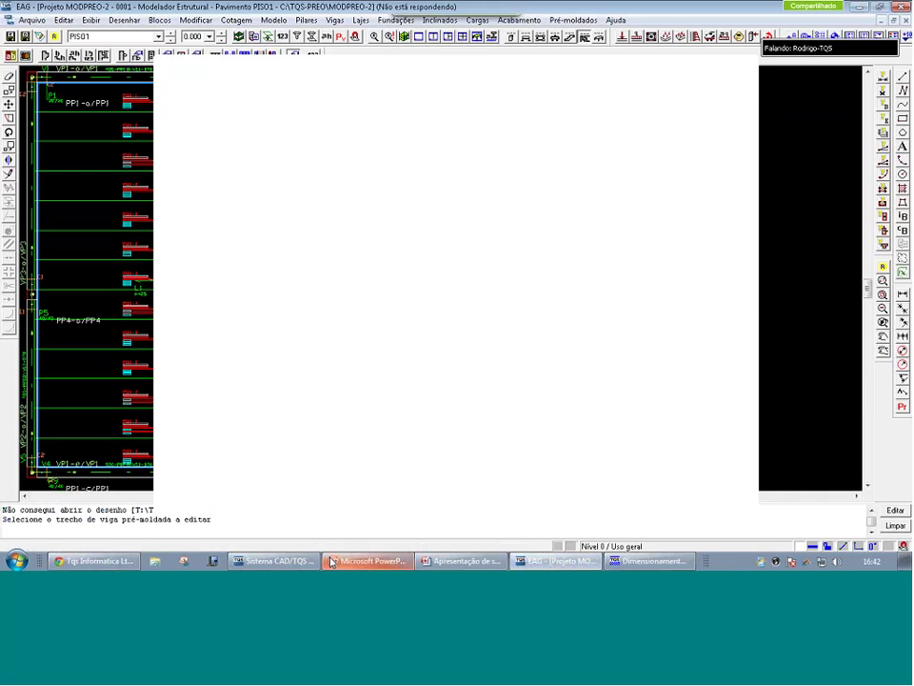
# Reopen the project's precast beam detailing criteria, check the prestressing settings, and return to VP1's design window
pyautogui.click(276, 561)
pyautogui.click(38, 57)
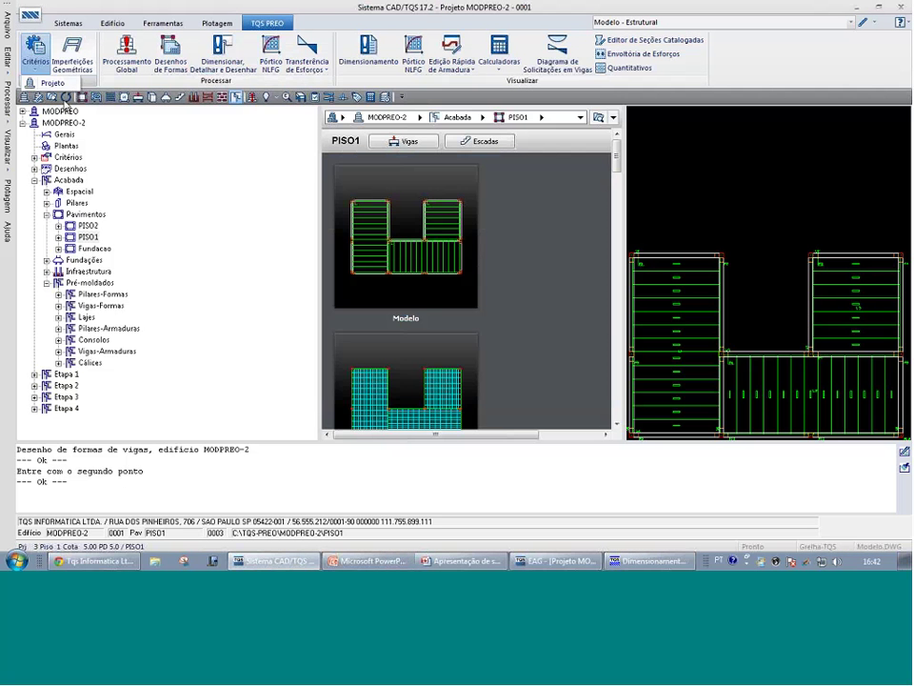
pyautogui.click(535, 388)
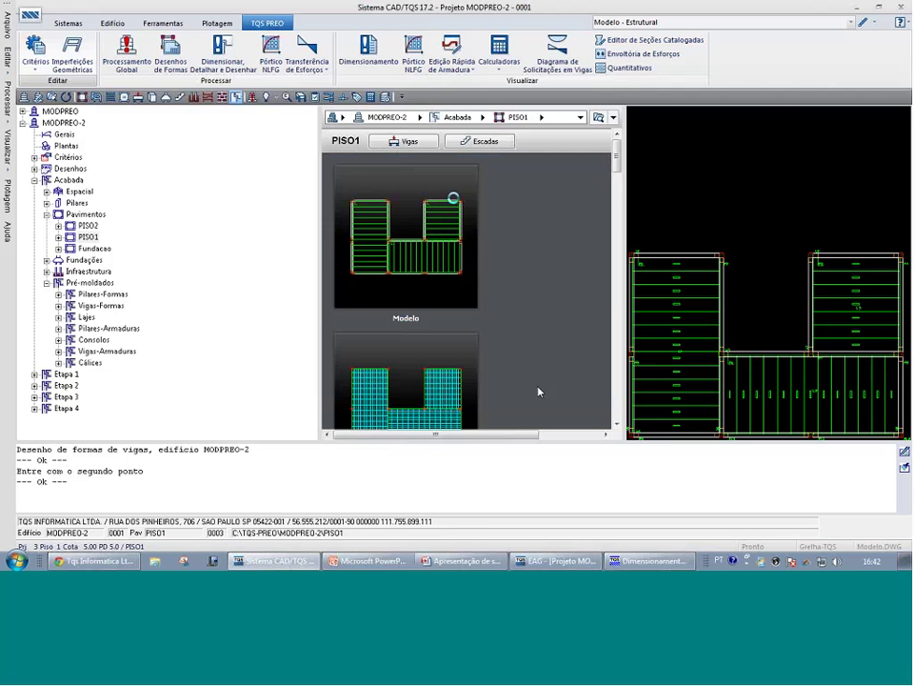
pyautogui.click(299, 109)
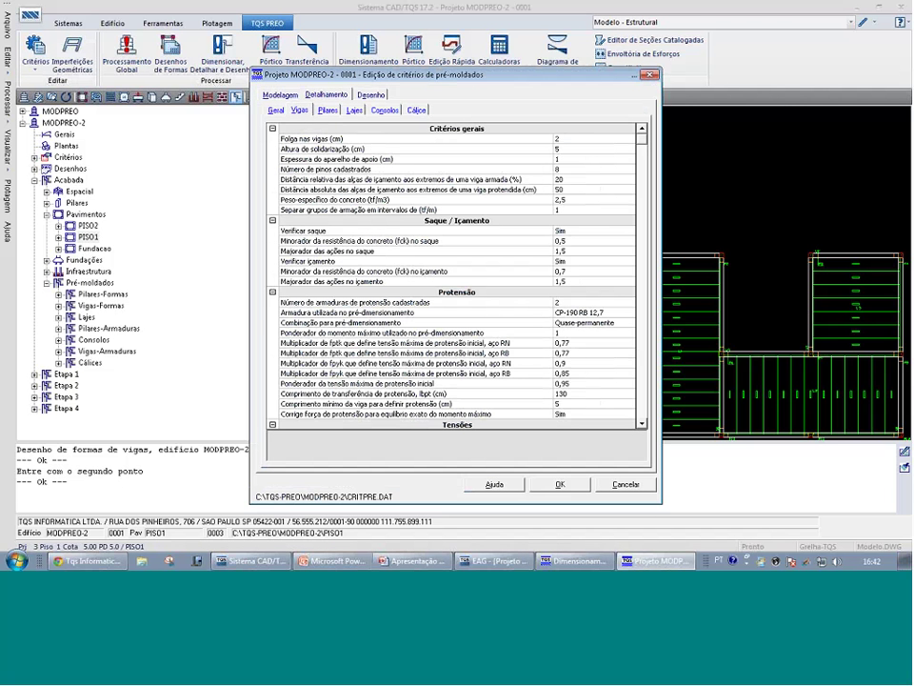
pyautogui.click(572, 561)
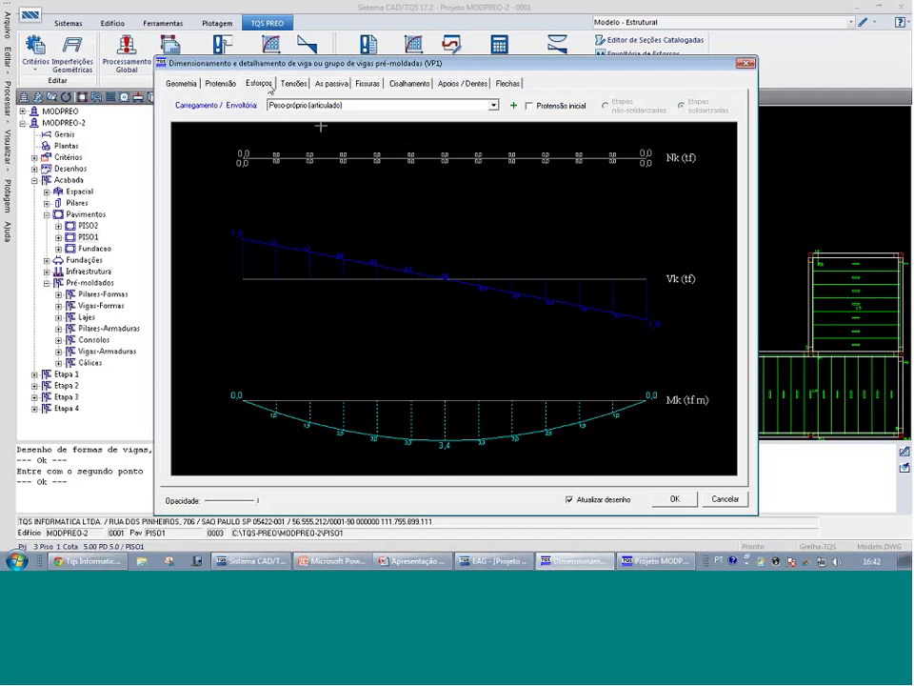
pyautogui.click(657, 561)
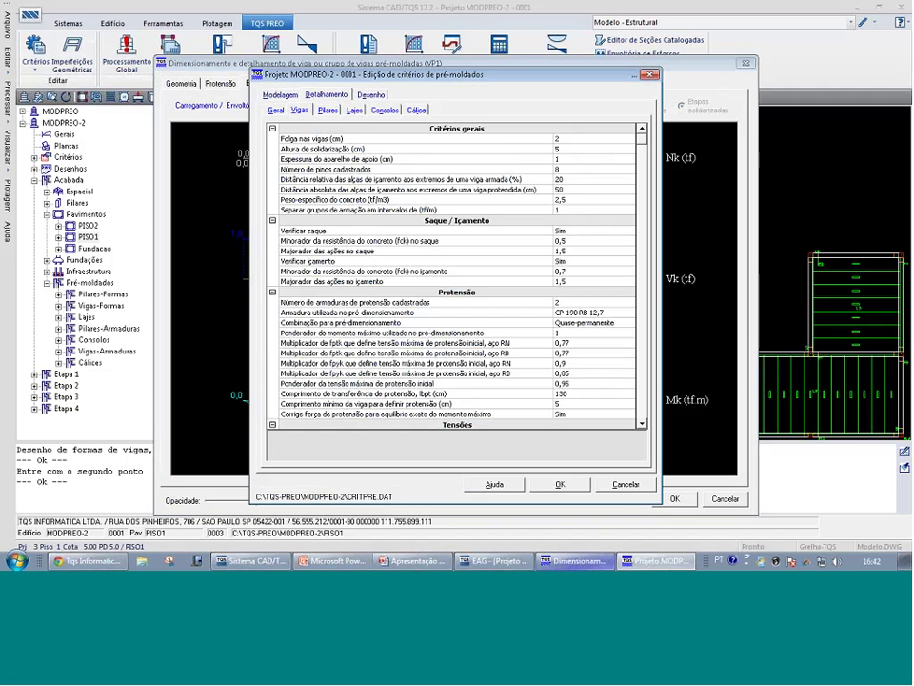
pyautogui.click(683, 426)
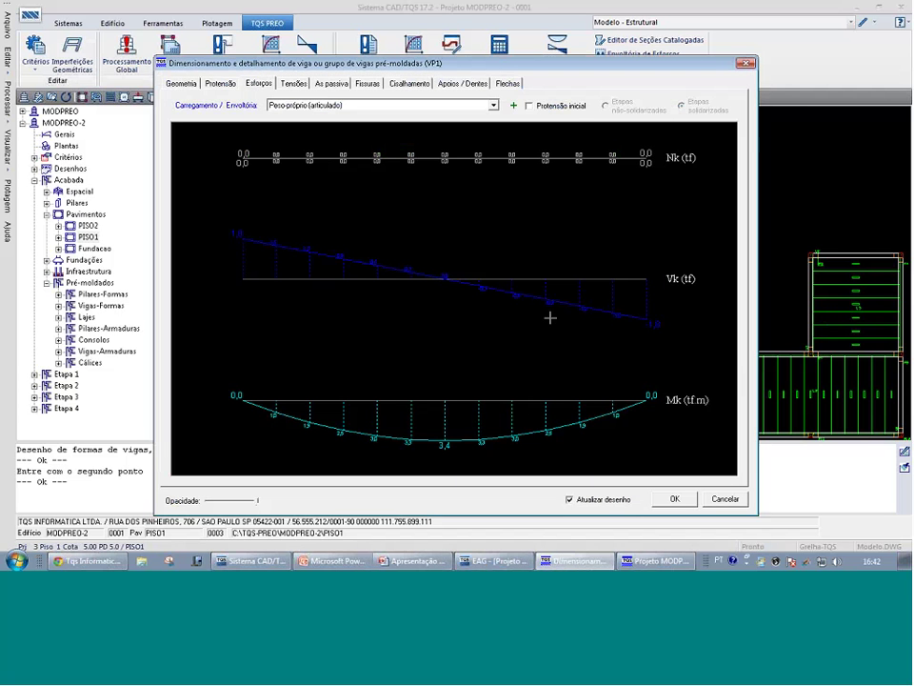
# Display VP1's force diagrams for the ELS quasi-permanent combinations envelope, including infinite-time prestressing
pyautogui.click(258, 84)
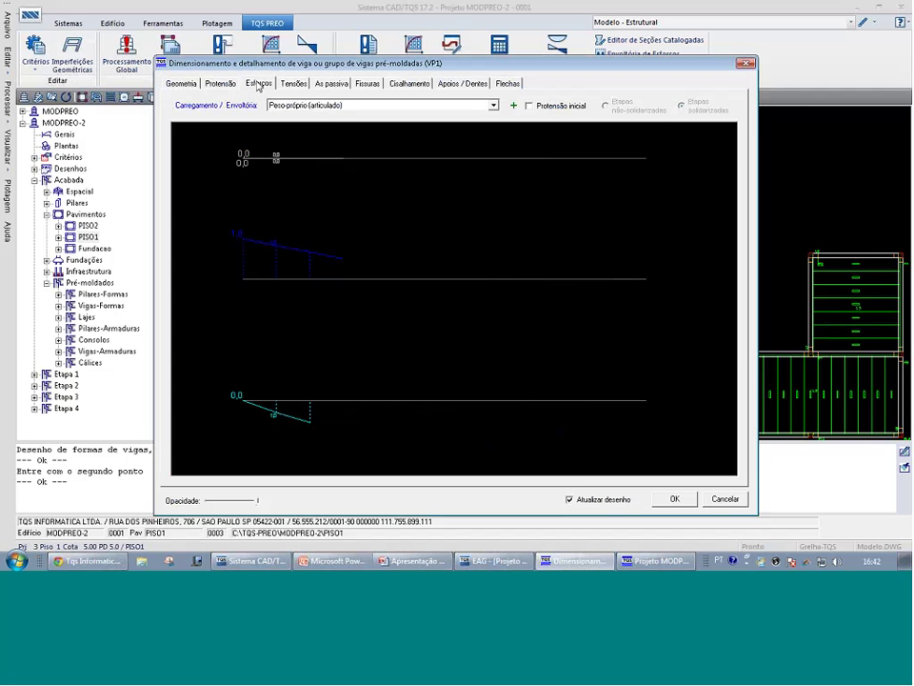
pyautogui.click(343, 104)
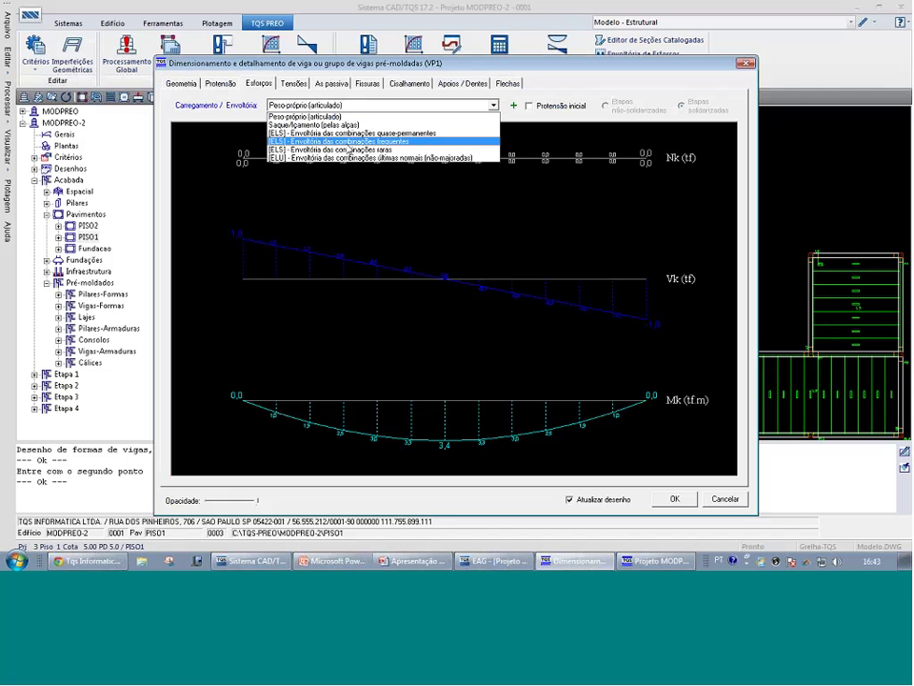
pyautogui.click(352, 133)
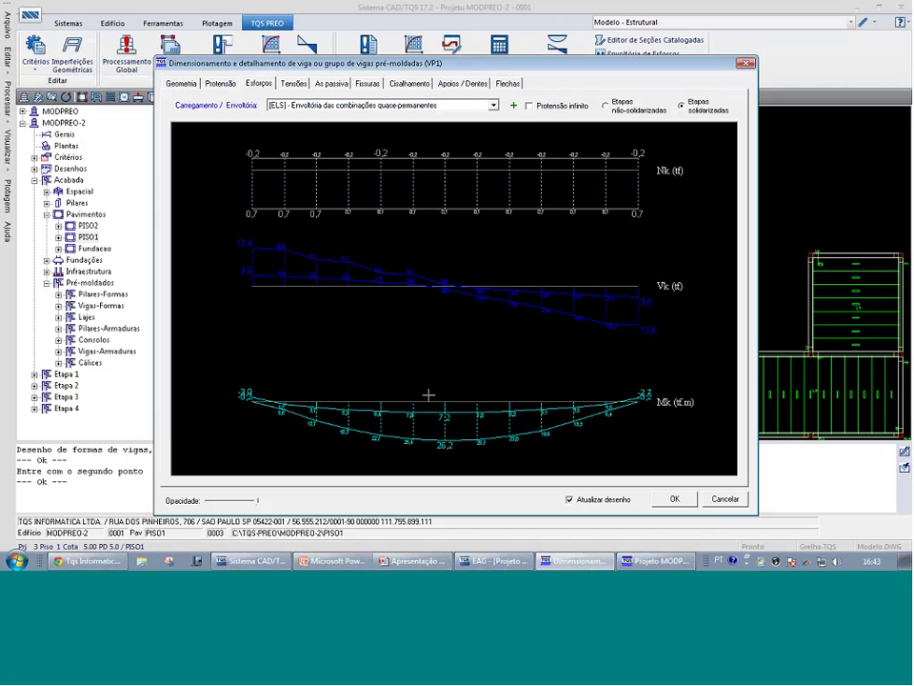
pyautogui.click(529, 106)
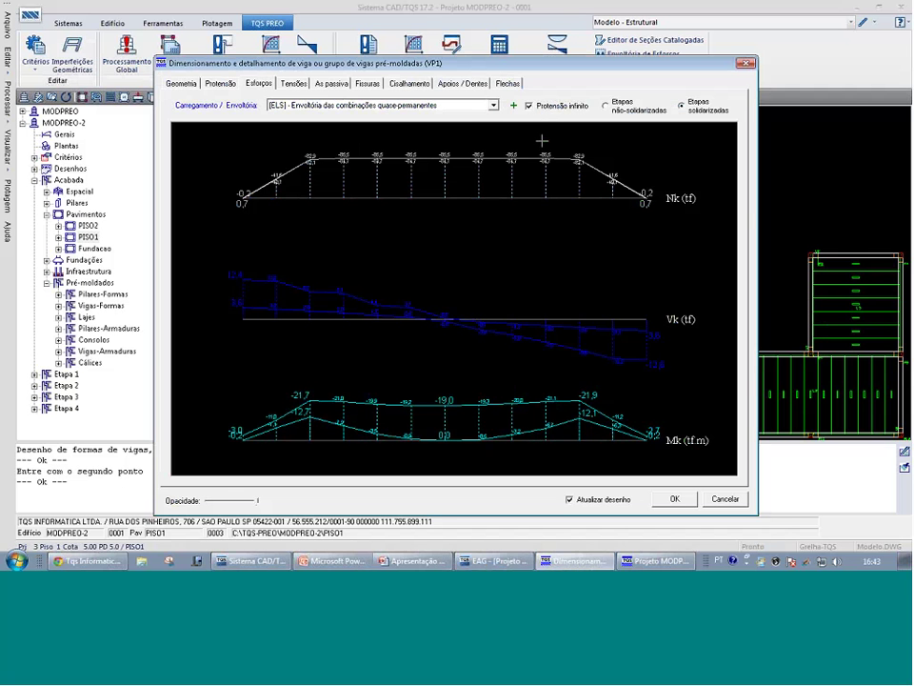
# Review VP1's prestressing data and compare the quasi-permanent force diagrams with and without infinite-time prestressing
pyautogui.click(220, 83)
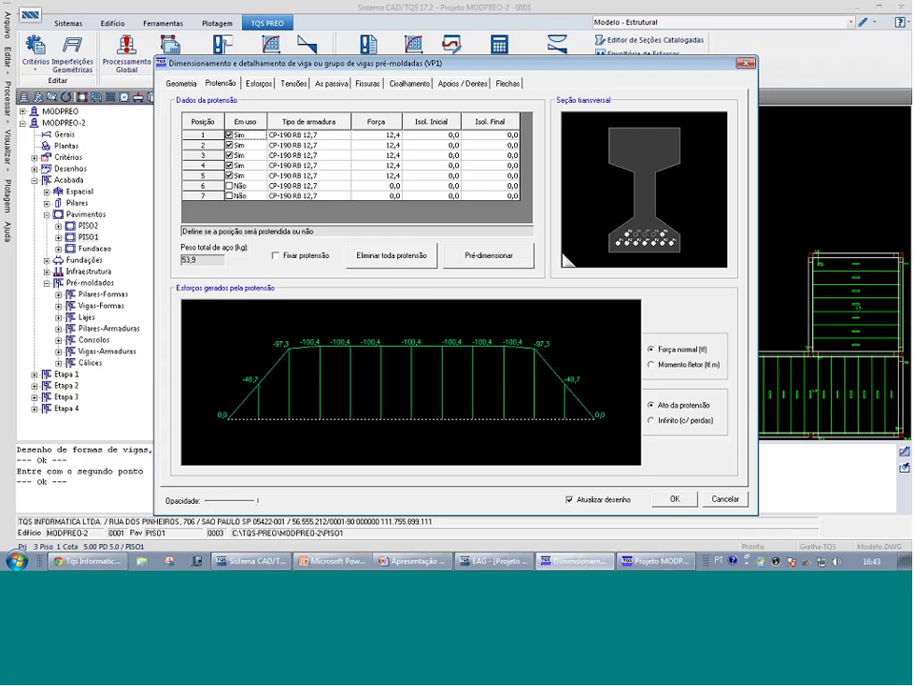
pyautogui.click(263, 82)
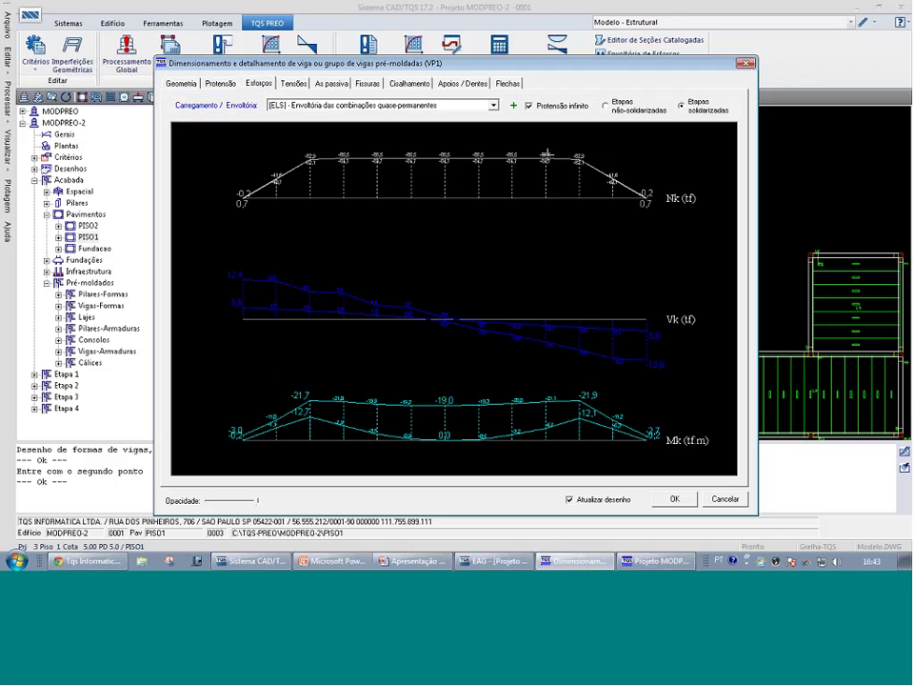
pyautogui.click(530, 106)
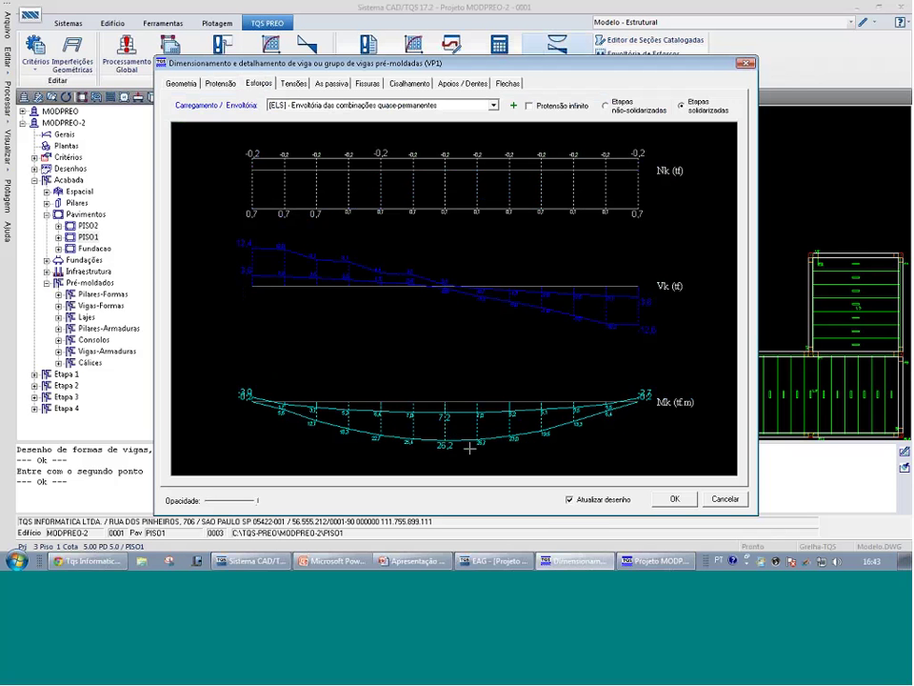
pyautogui.click(530, 106)
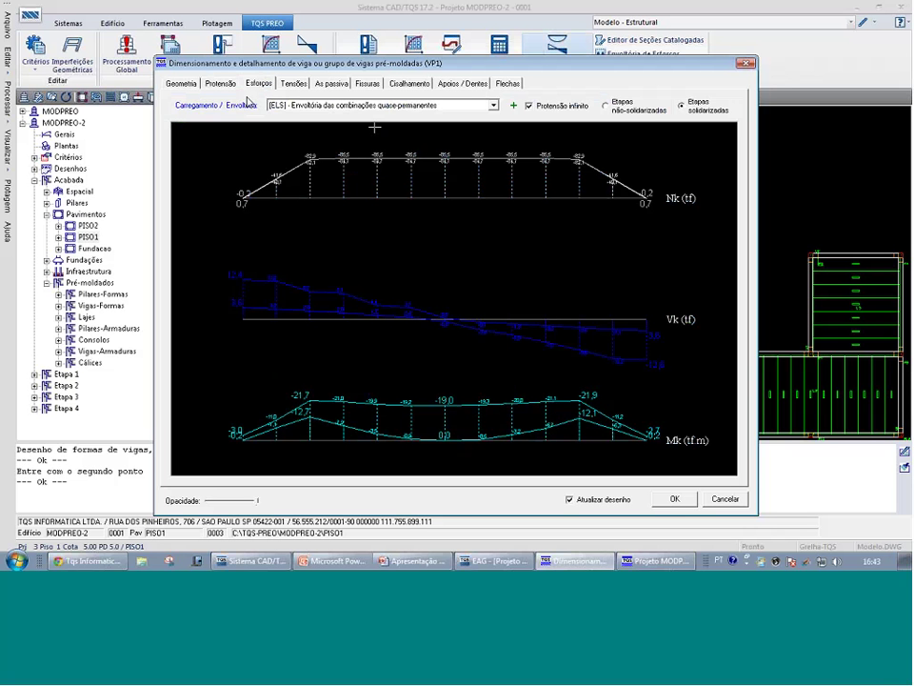
# Examine the strand type at prestressing positions 5 and 1, and enlarge VP1's cross-section to view the strand layout
pyautogui.click(220, 83)
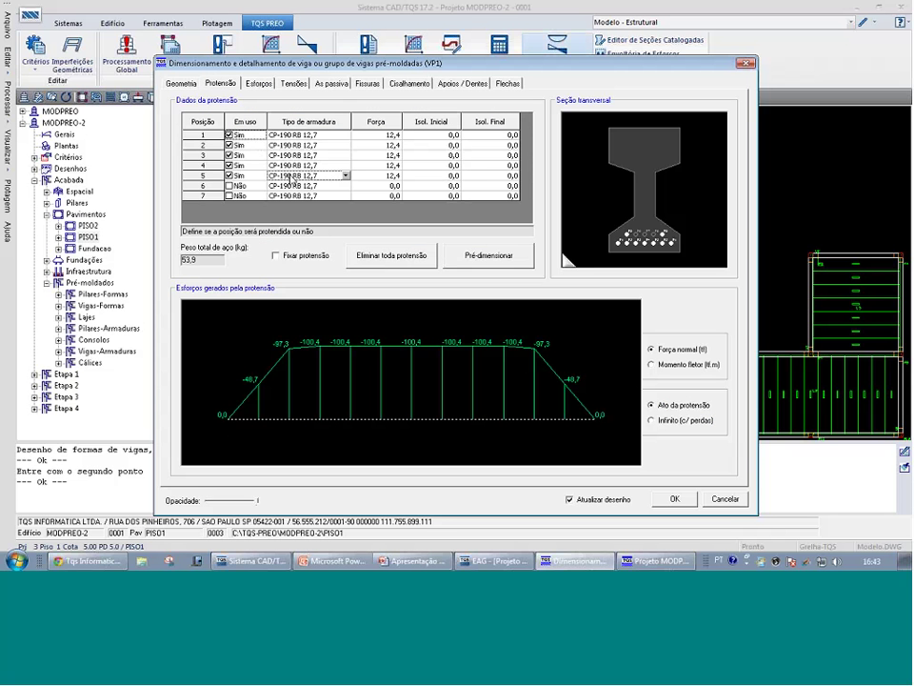
pyautogui.click(294, 176)
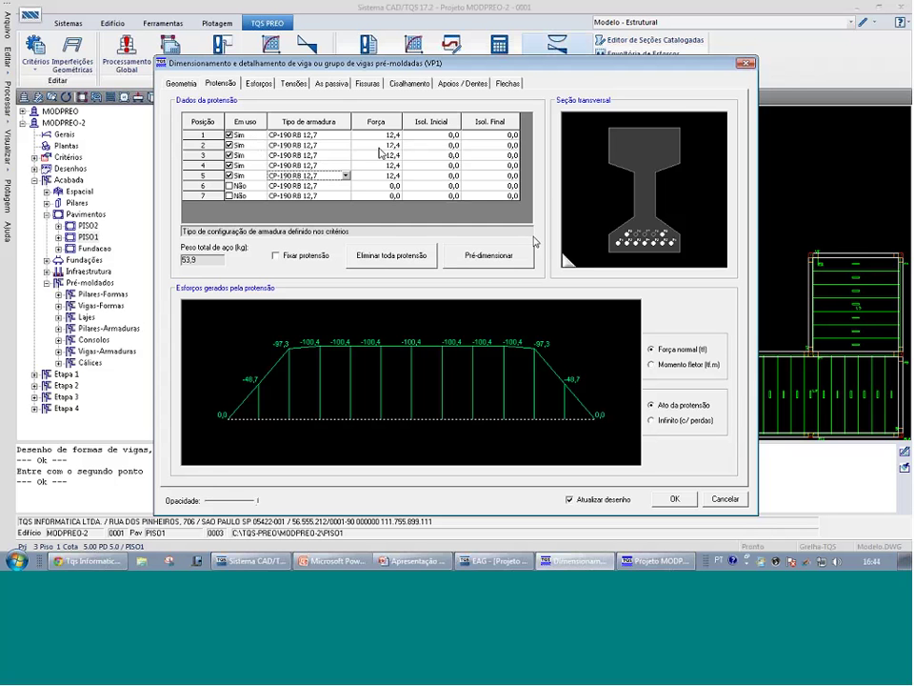
pyautogui.click(297, 135)
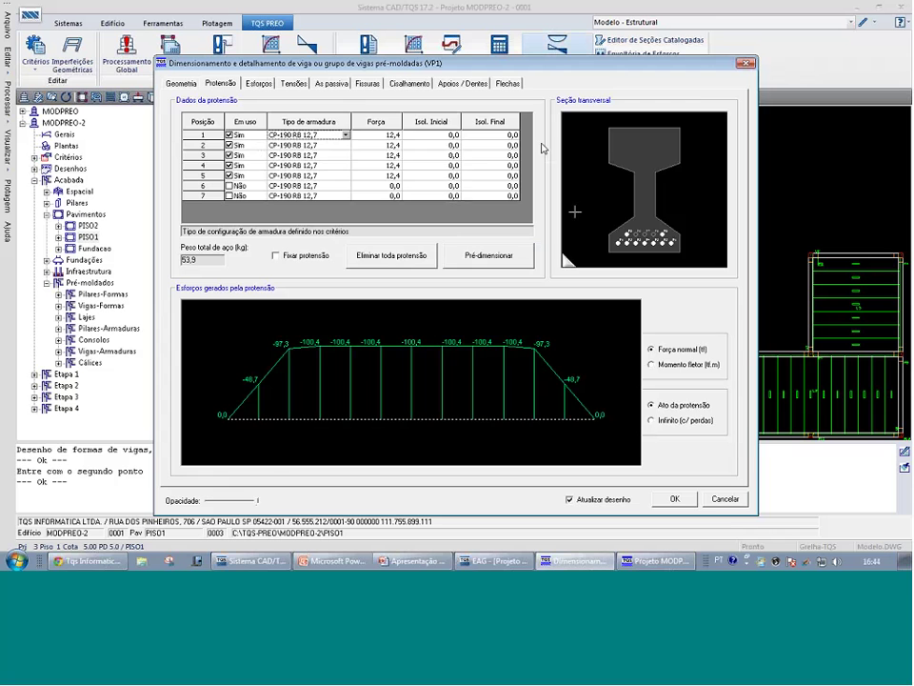
pyautogui.click(565, 259)
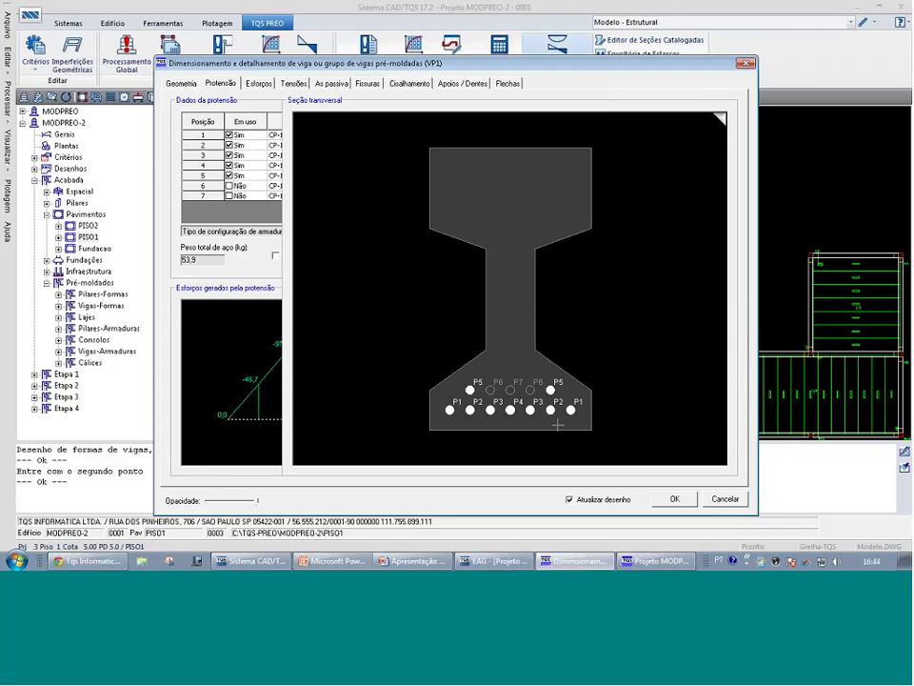
# Restore the cross-section view to normal size and review position 1's strand type, force, and initial and final isolation
pyautogui.click(720, 118)
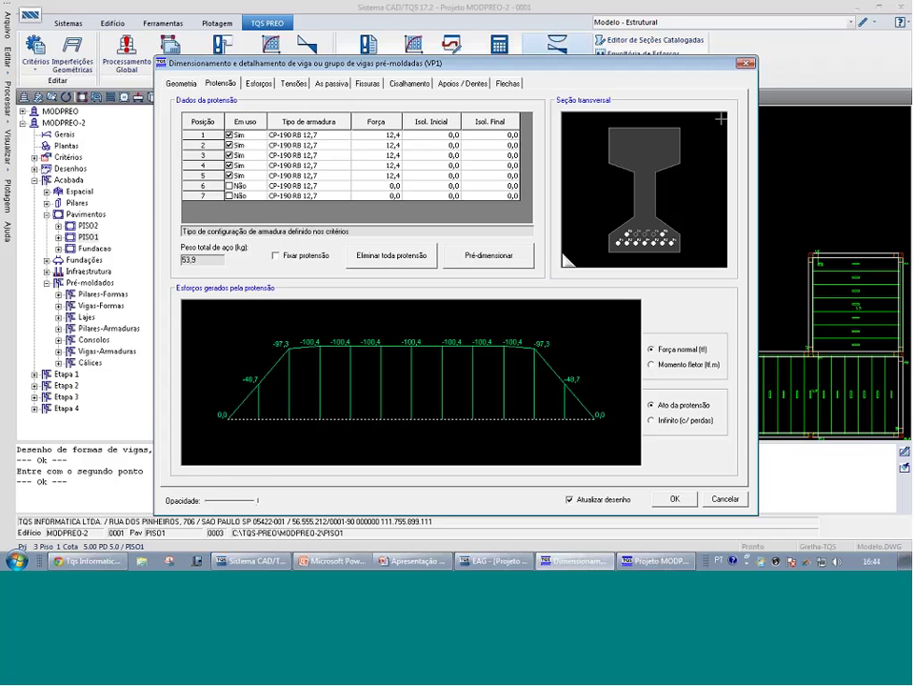
pyautogui.click(312, 135)
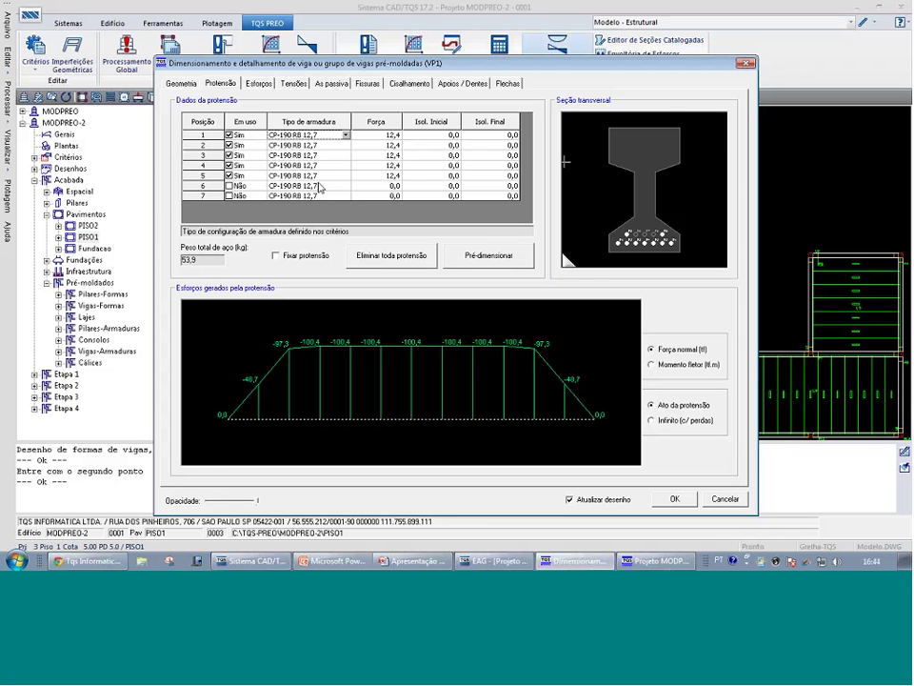
pyautogui.press('Tab')
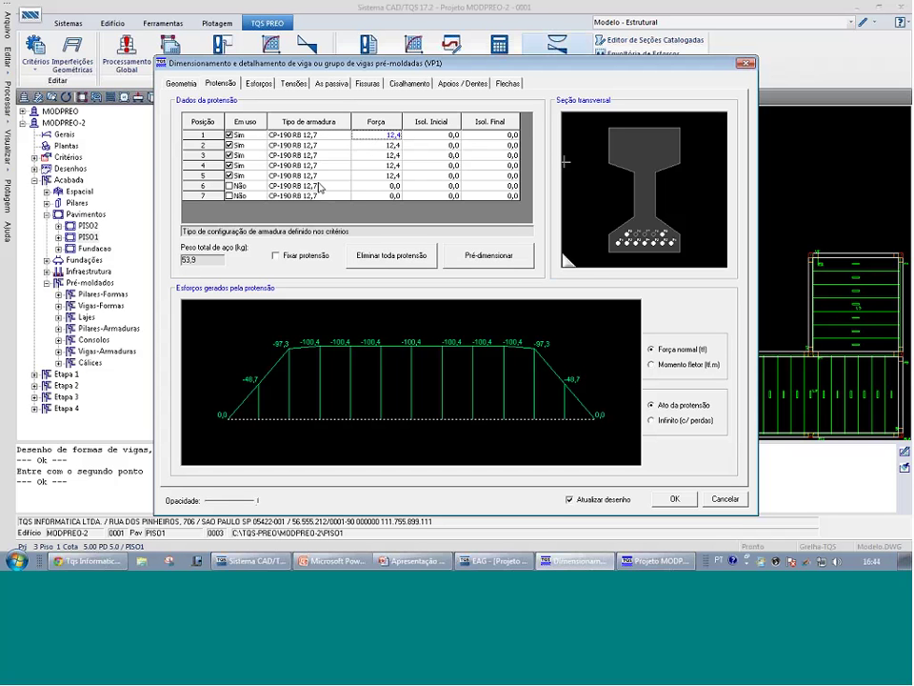
pyautogui.click(423, 137)
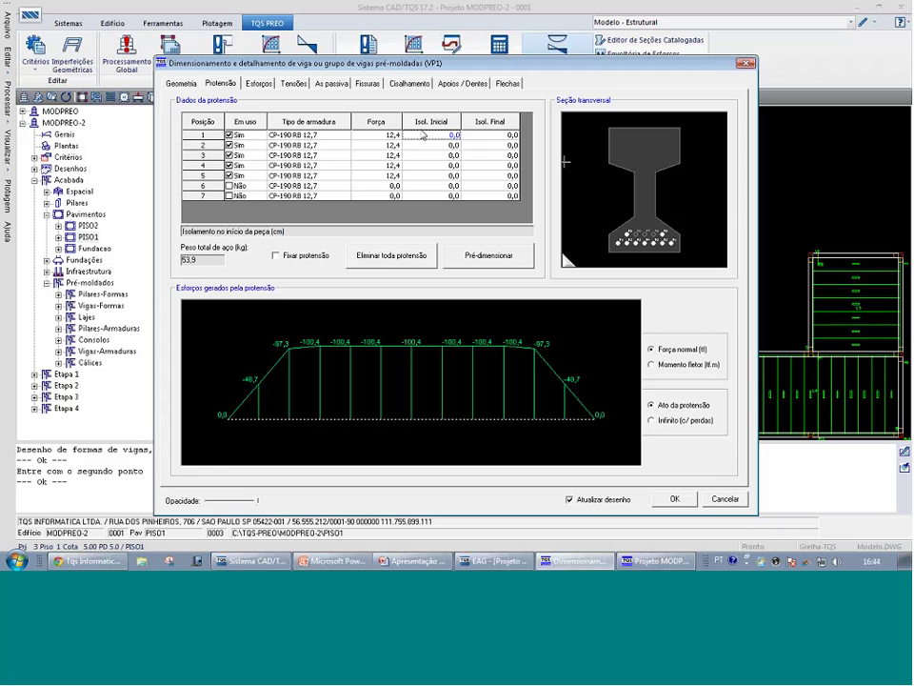
pyautogui.click(487, 138)
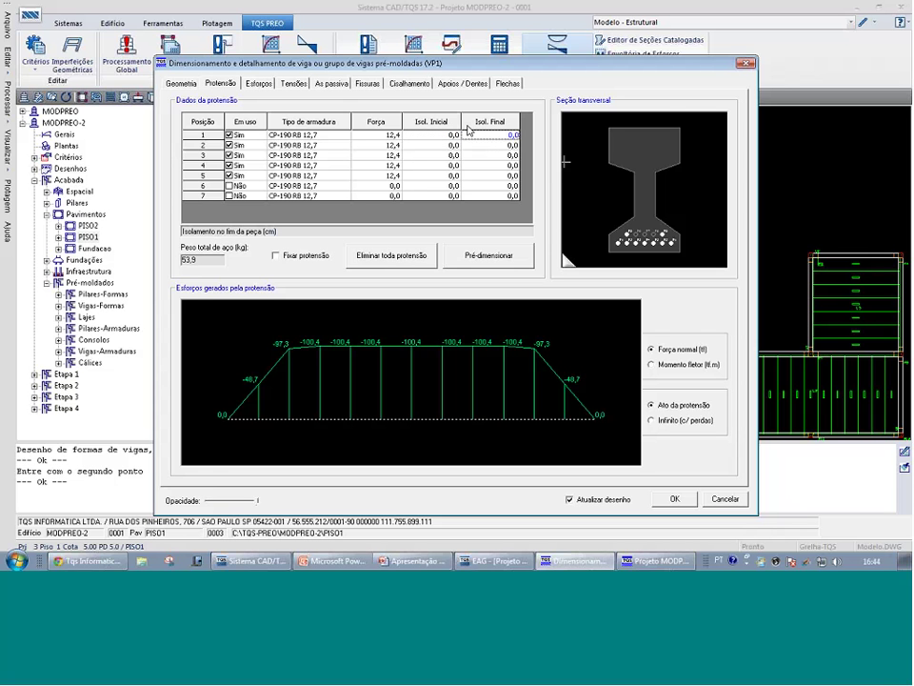
# Compare VP1's normal force and bending moment diagrams produced by the prestressing at the act of prestressing
pyautogui.click(259, 84)
pyautogui.click(670, 351)
pyautogui.click(666, 365)
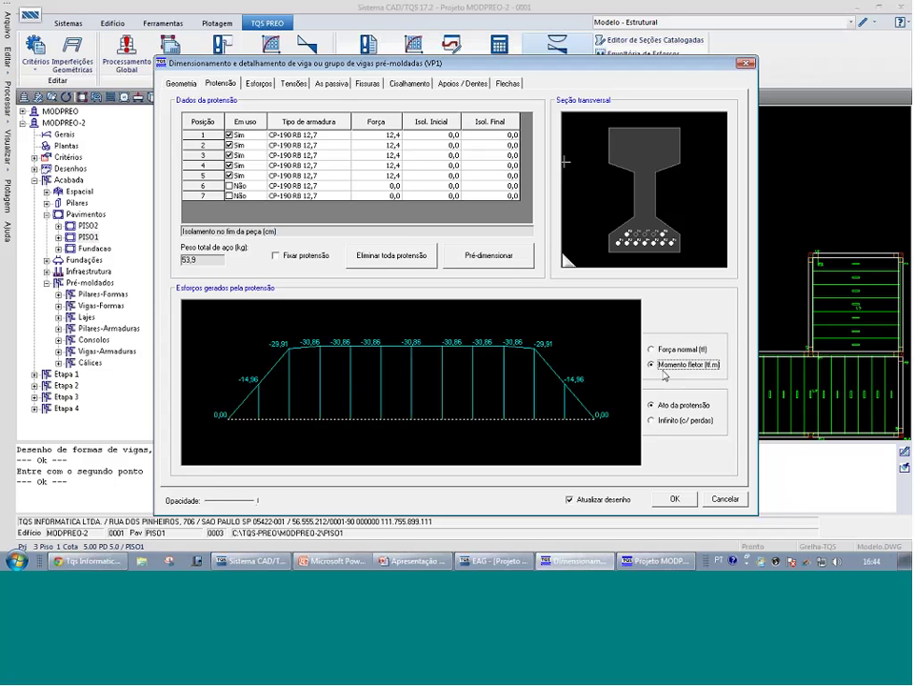
pyautogui.click(671, 351)
pyautogui.click(678, 405)
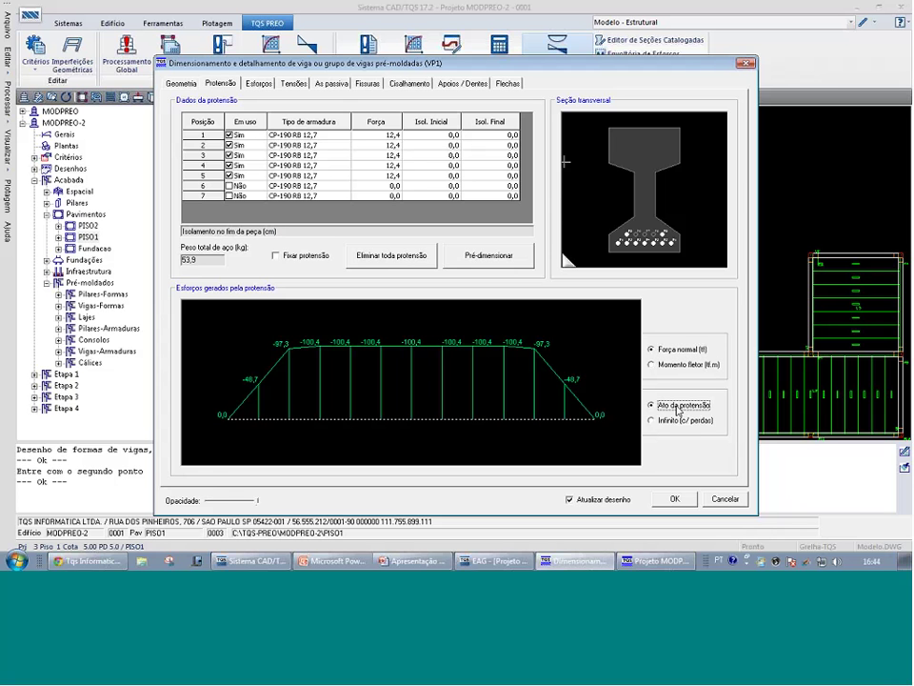
# Compare VP1's normal force and moment diagrams at infinite time with losses, and check the transfer length in the detailing criteria
pyautogui.click(686, 421)
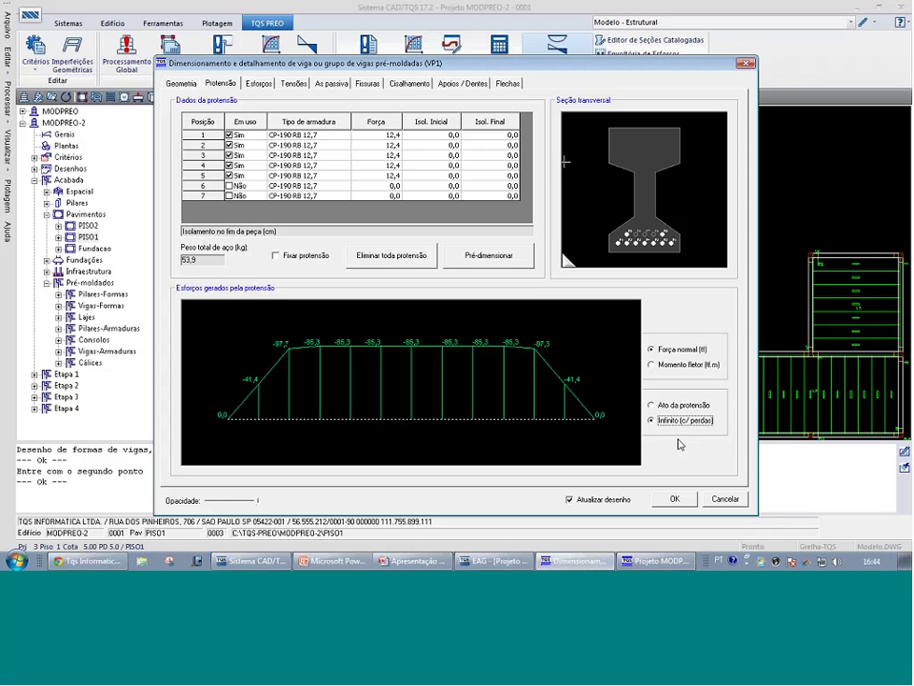
pyautogui.click(661, 364)
pyautogui.click(666, 351)
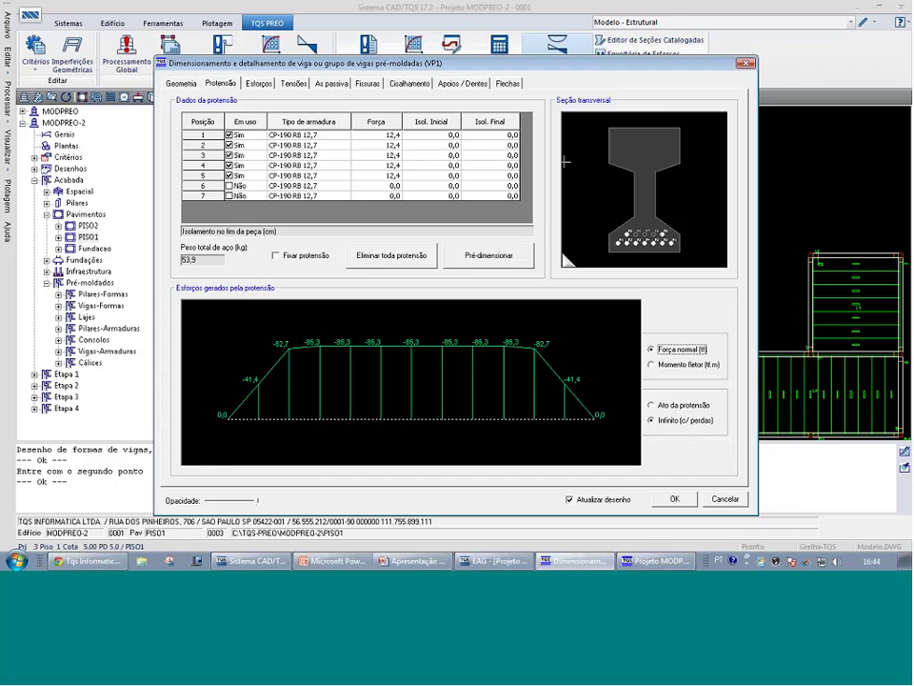
pyautogui.click(672, 371)
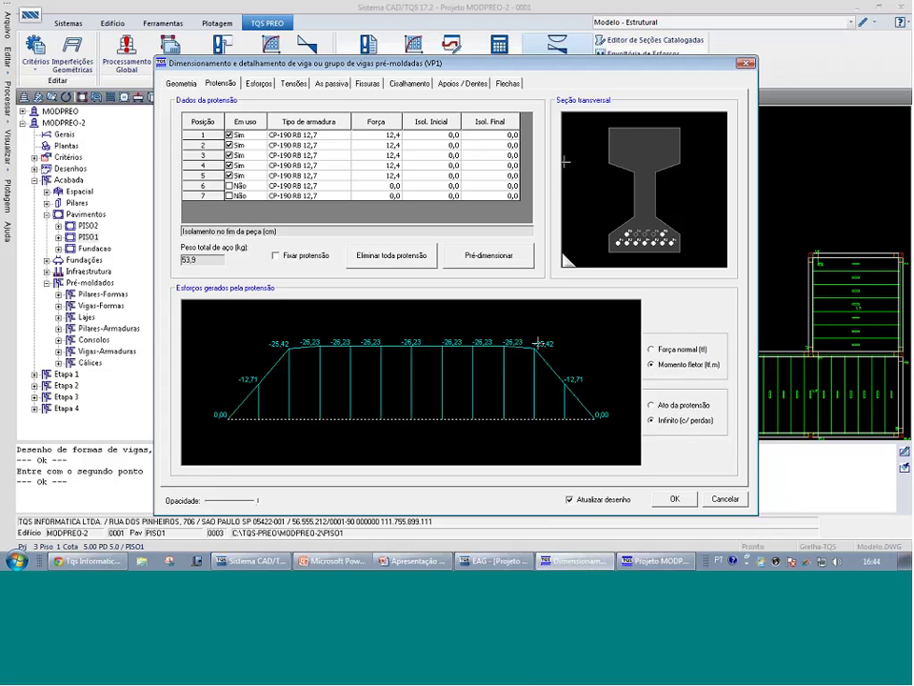
pyautogui.click(657, 350)
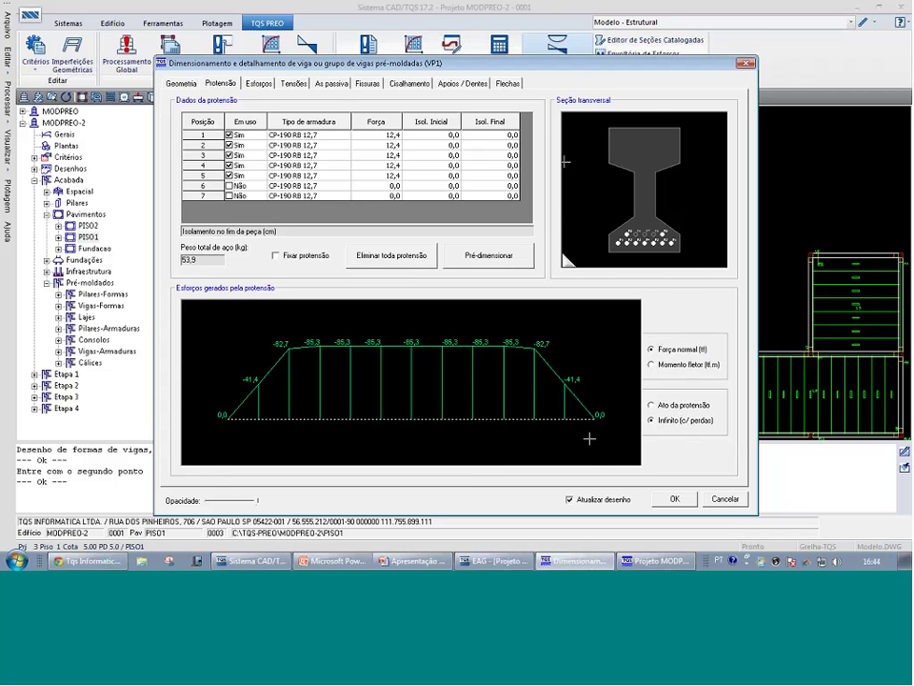
pyautogui.click(657, 561)
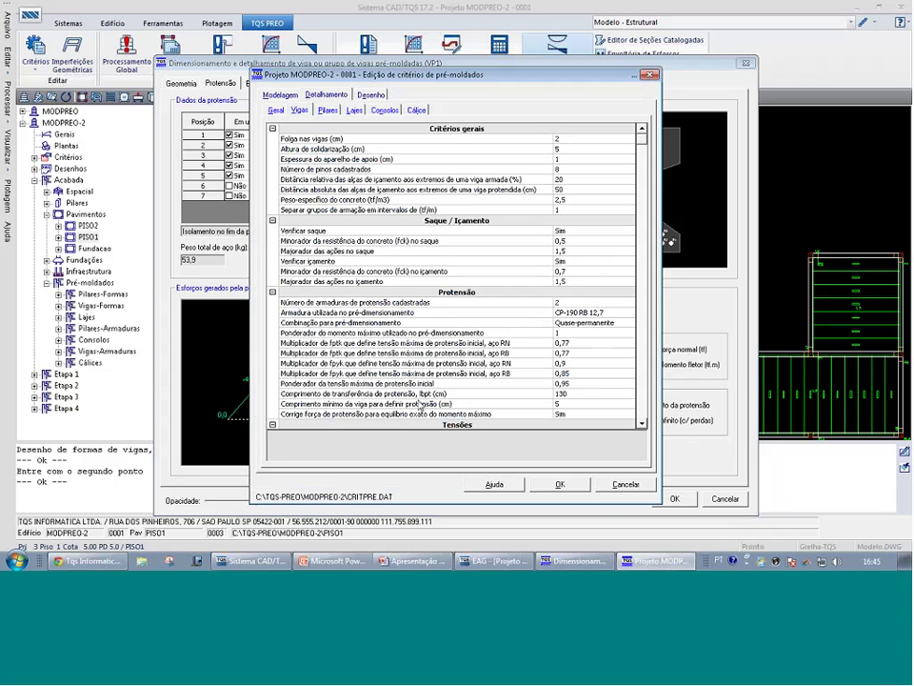
pyautogui.click(235, 346)
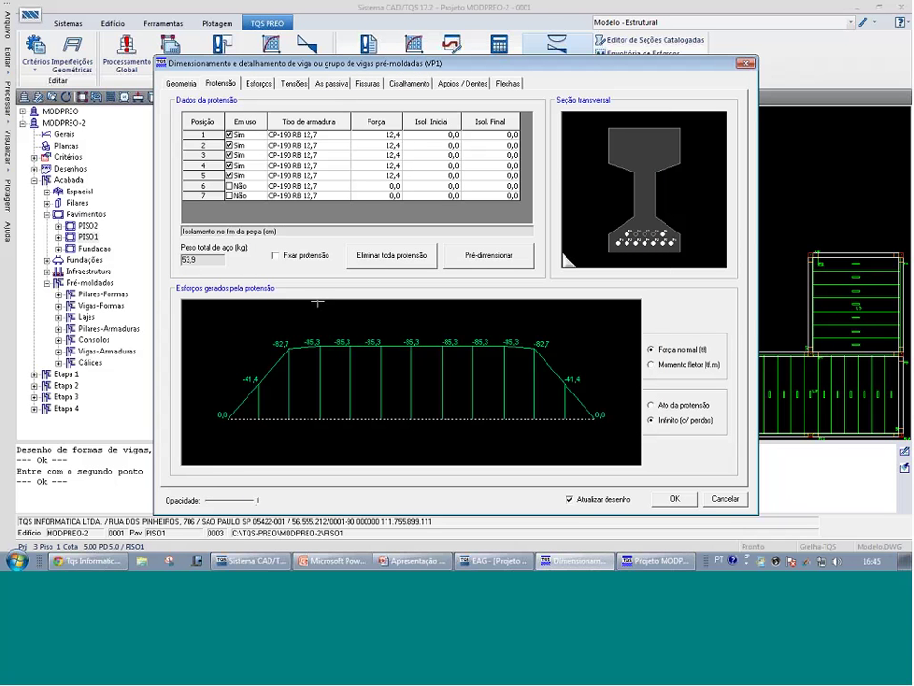
# Try putting prestressing position 6 in use with an initial force of 12,4 tf, and pre-dimension VP1's prestressing again
pyautogui.click(375, 258)
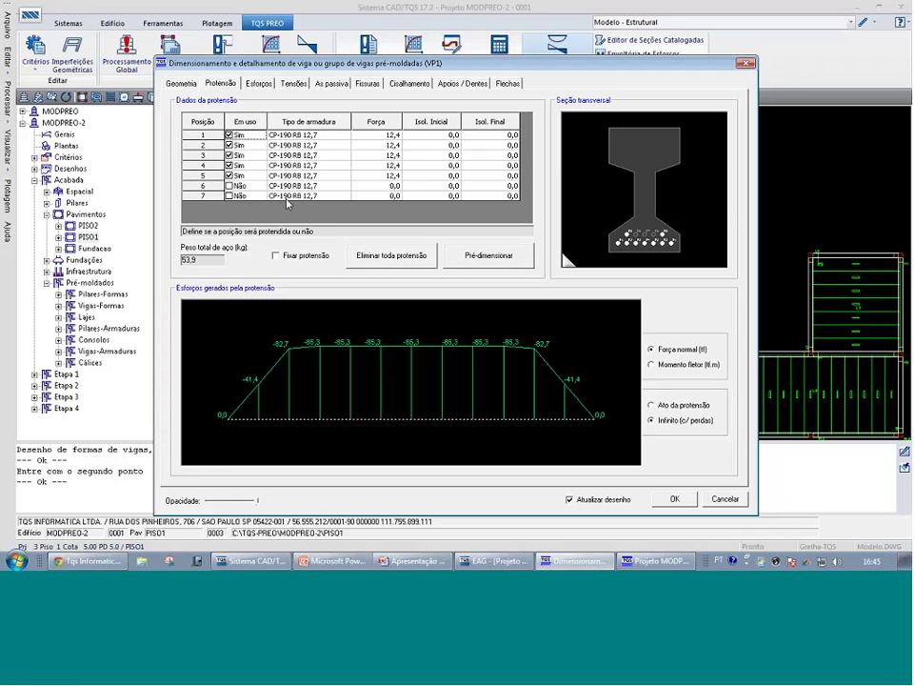
pyautogui.click(230, 186)
pyautogui.click(348, 187)
pyautogui.click(393, 187)
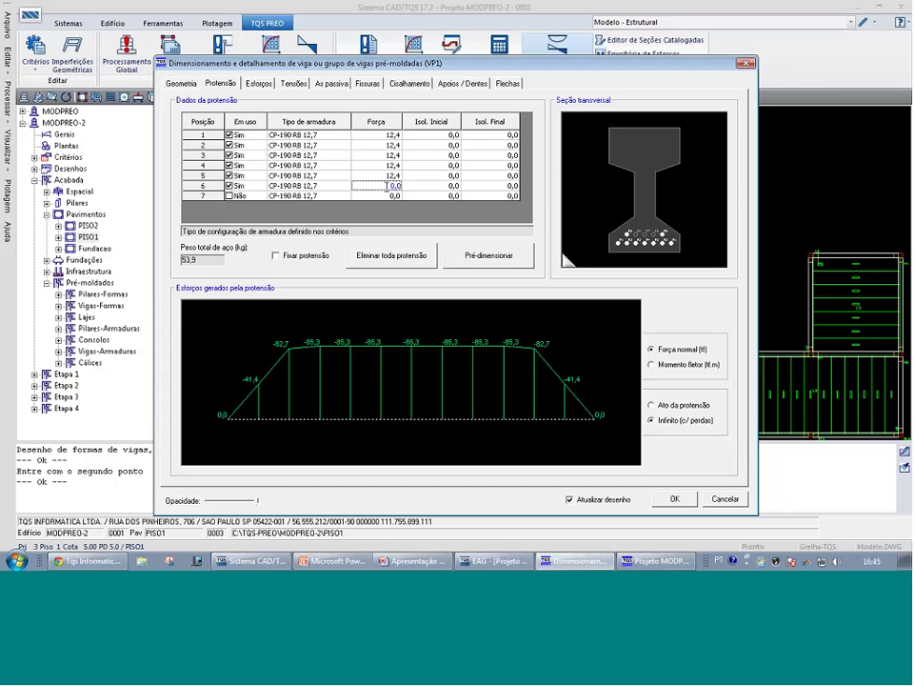
pyautogui.write('12,4')
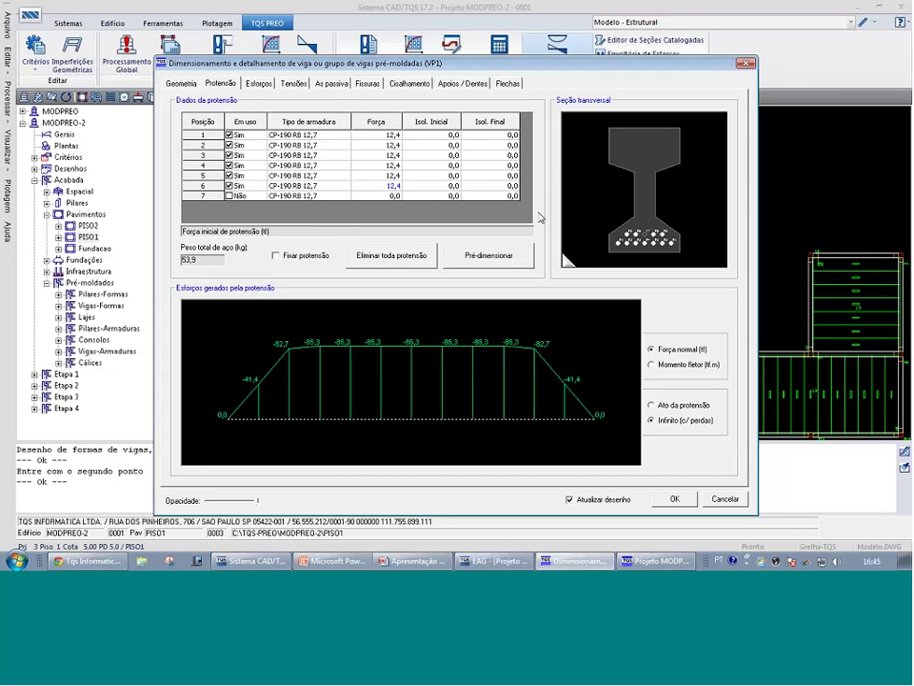
pyautogui.press('Return')
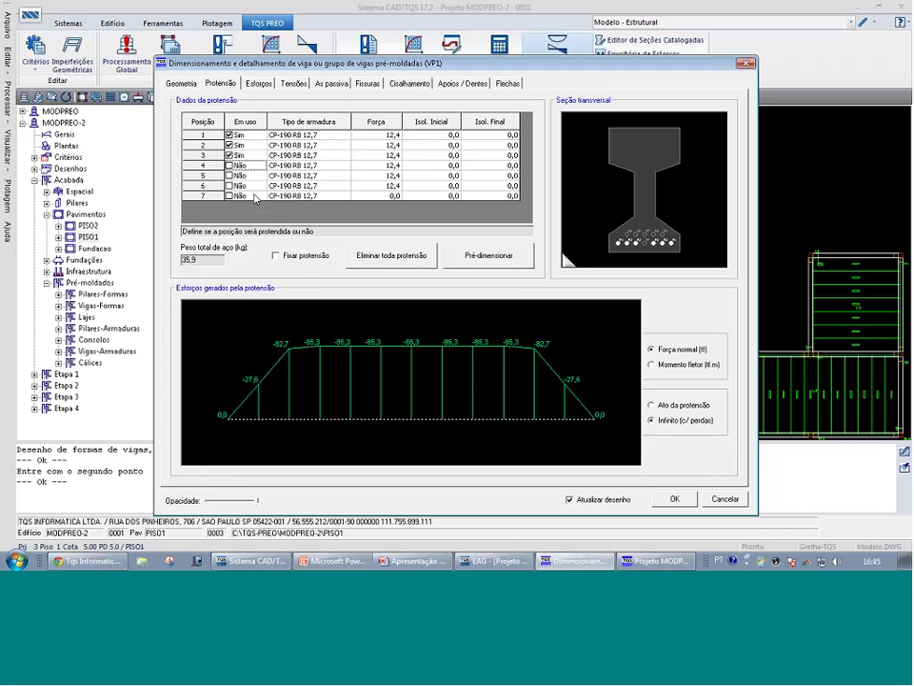
pyautogui.click(467, 255)
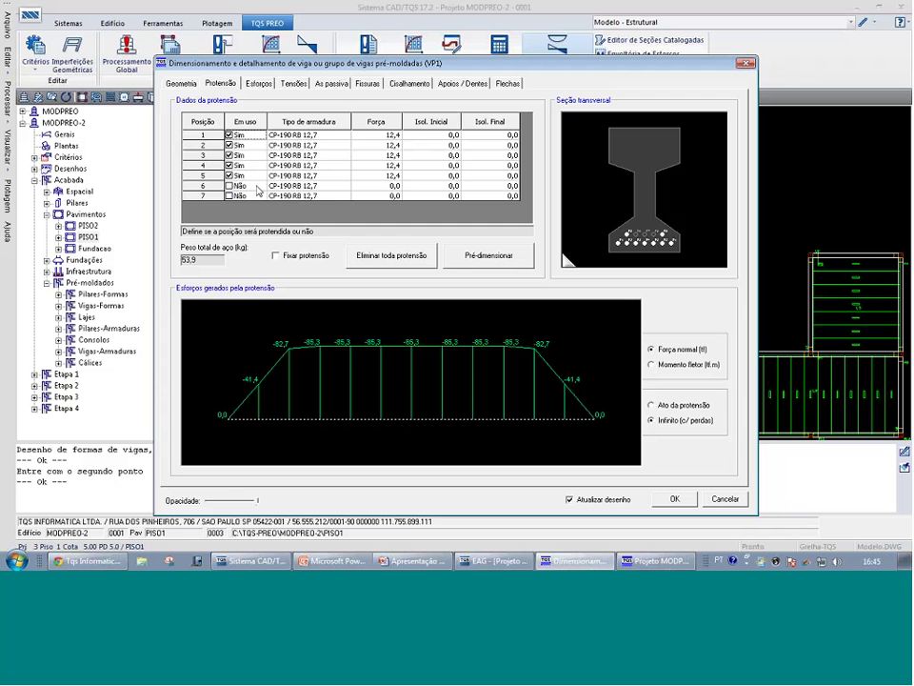
# Examine VP1's stresses for prestressing plus self-weight at the act of prestressing, including the stress diagram of a section near the right end
pyautogui.click(293, 83)
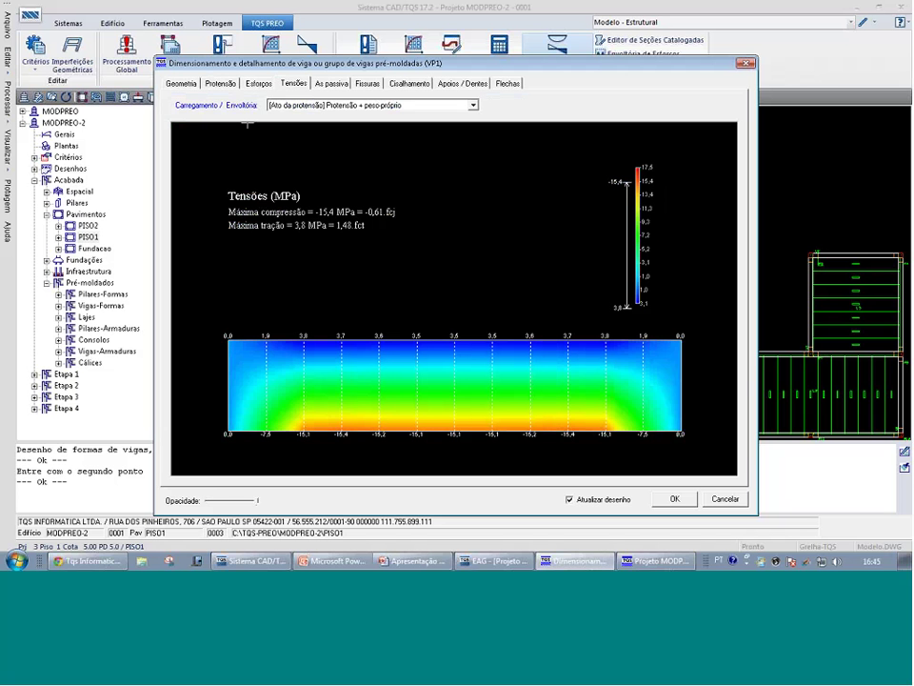
pyautogui.click(406, 105)
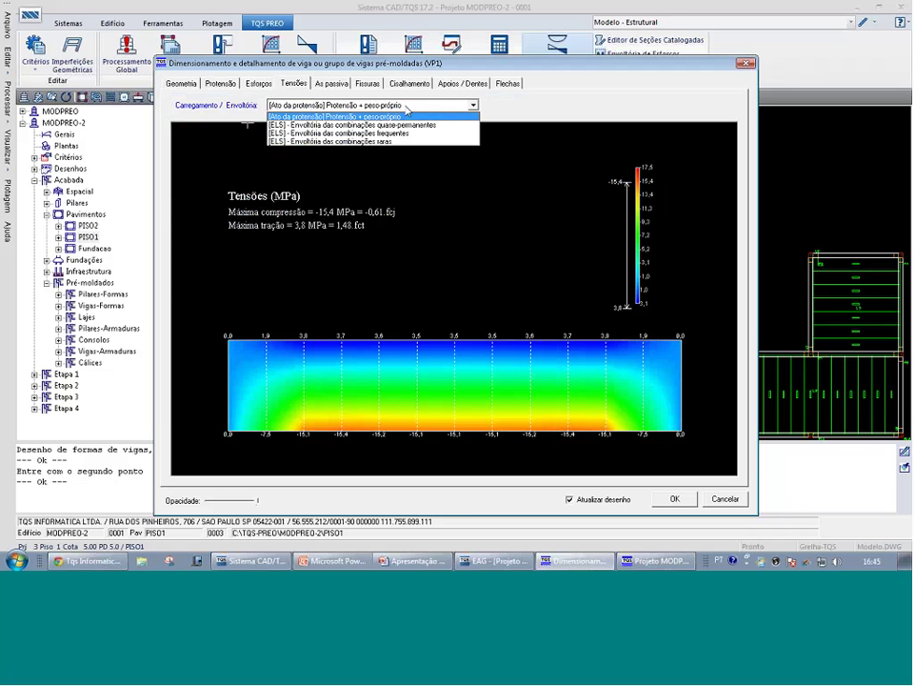
pyautogui.click(407, 107)
pyautogui.click(459, 220)
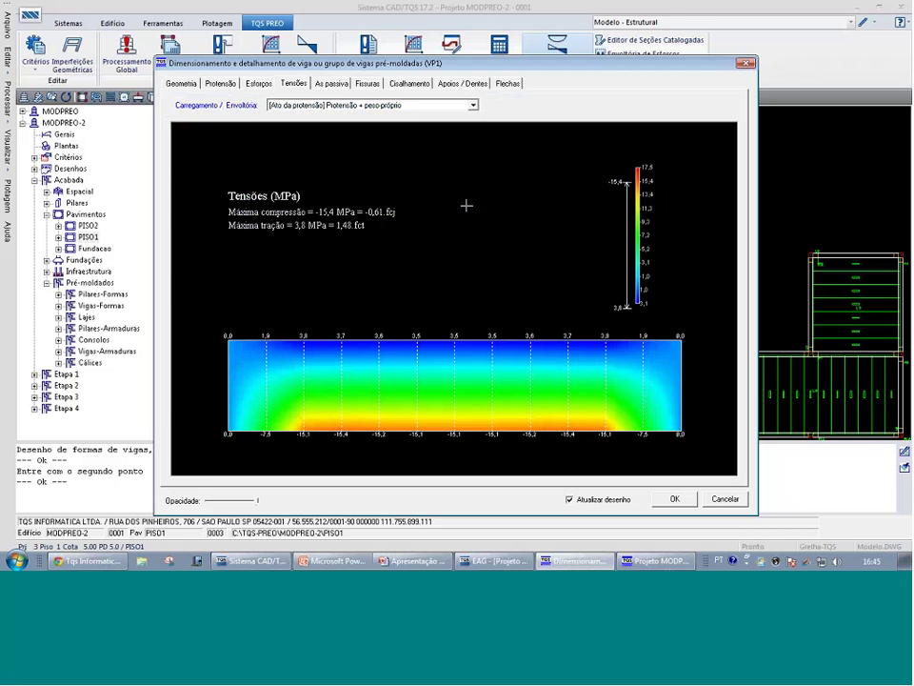
pyautogui.click(472, 106)
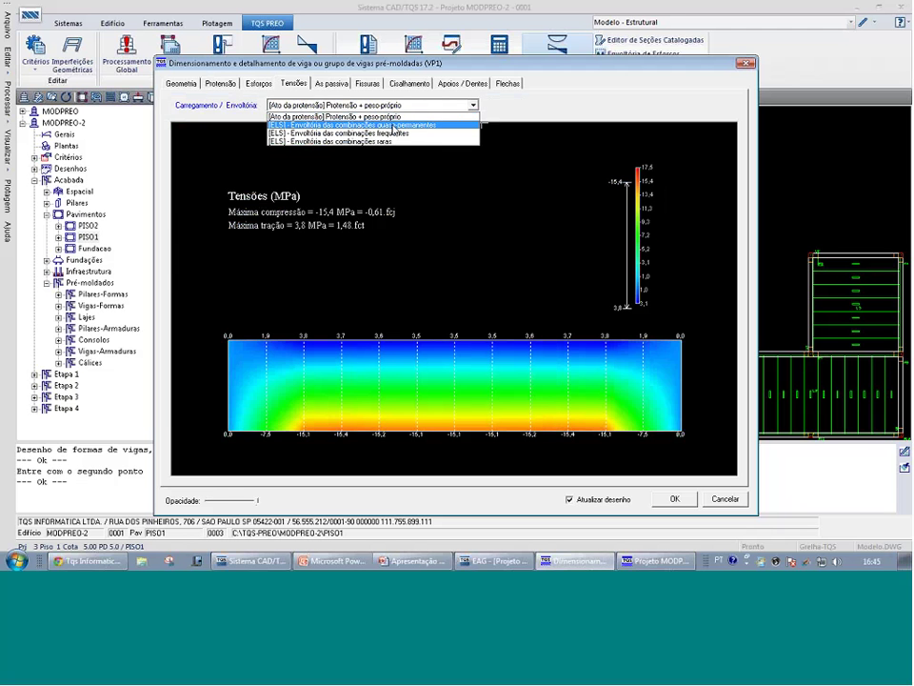
pyautogui.click(347, 208)
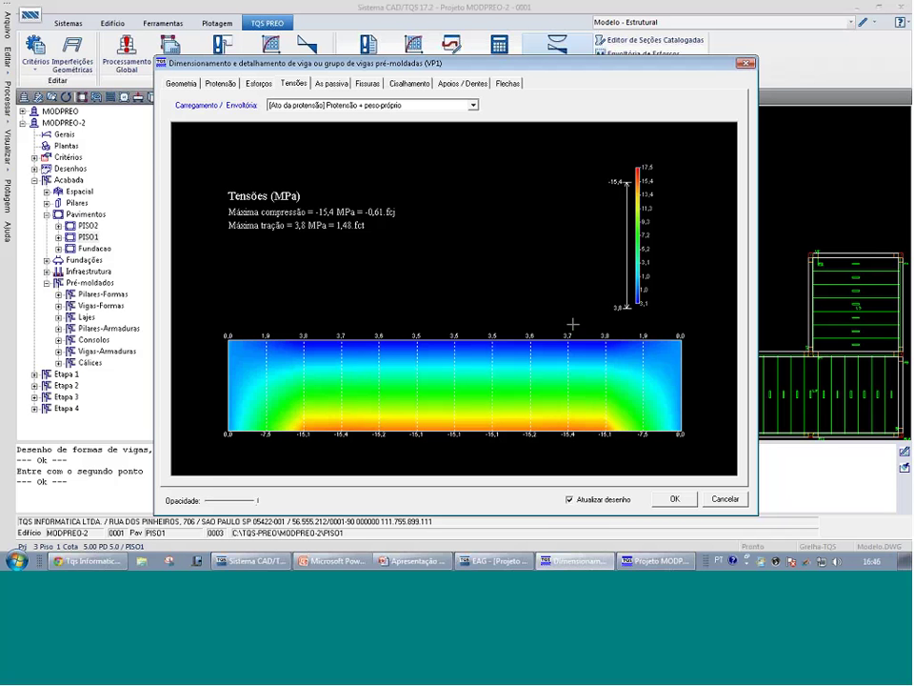
pyautogui.click(605, 347)
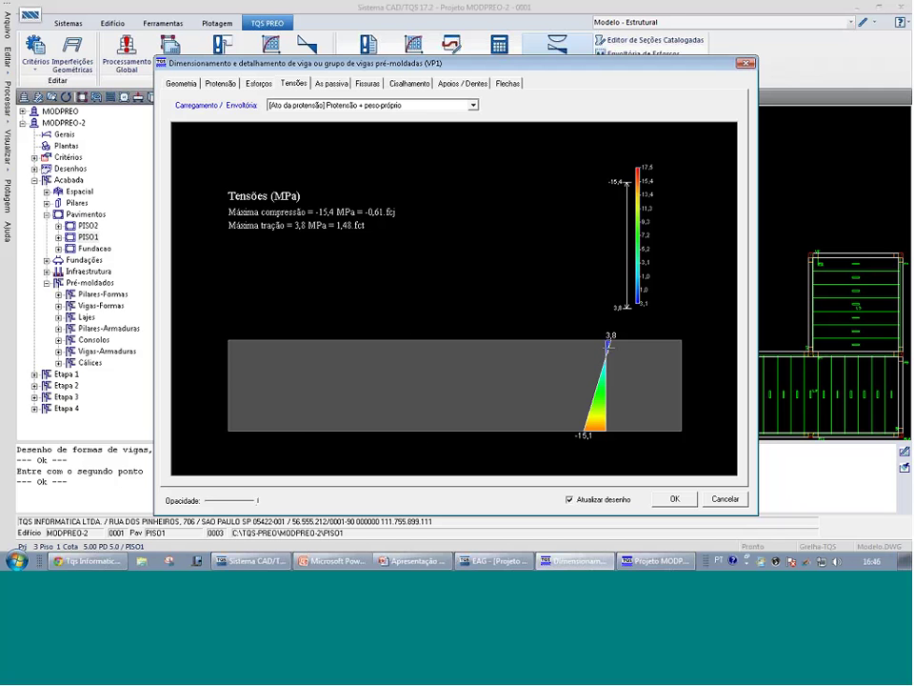
pyautogui.click(606, 349)
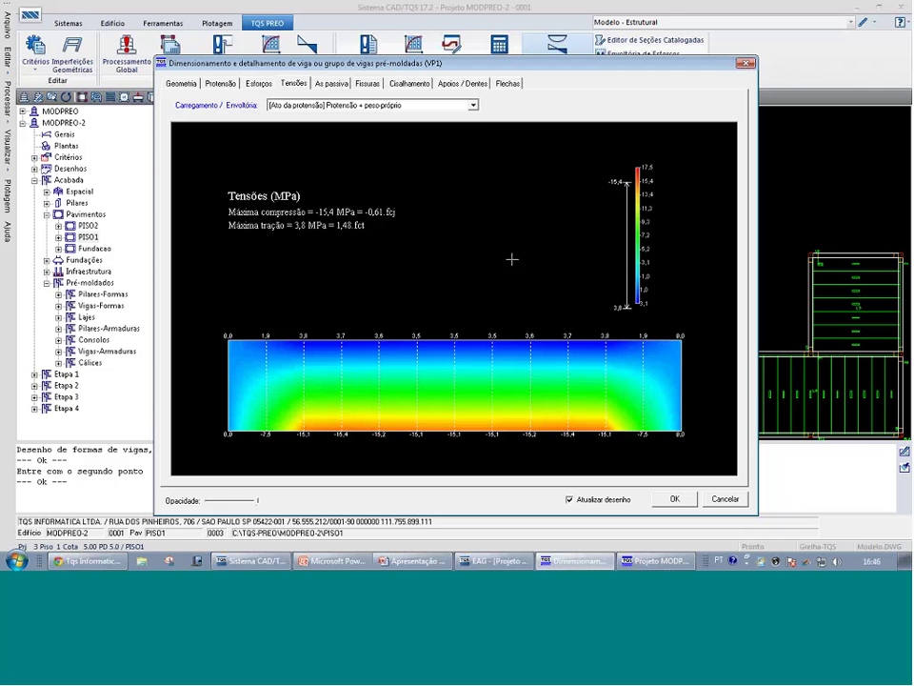
# Review VP1's stresses for the ELS quasi-permanent, frequent and rare combination envelopes
pyautogui.click(457, 104)
pyautogui.click(455, 125)
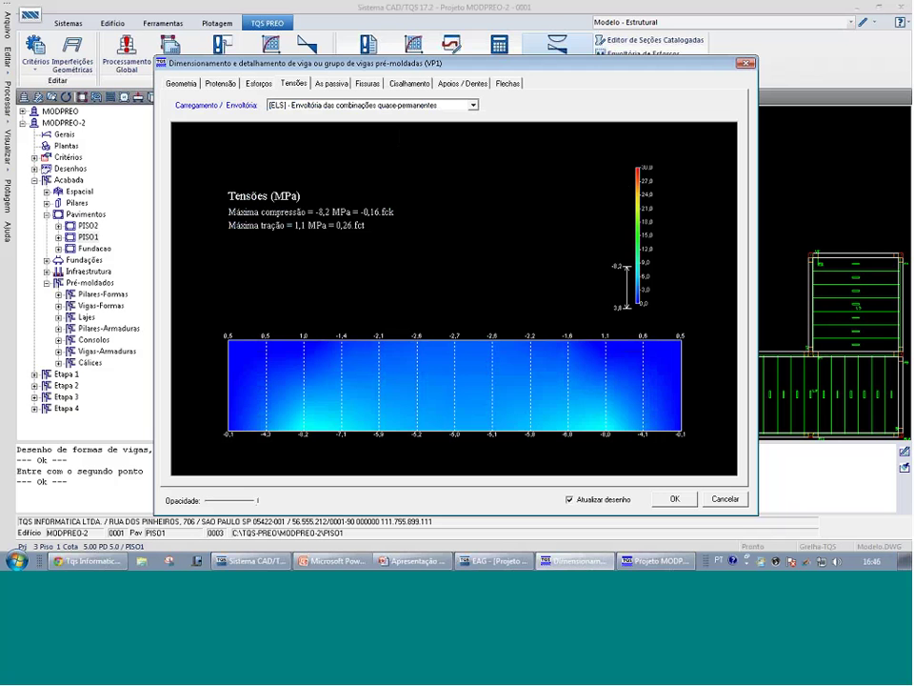
pyautogui.click(421, 105)
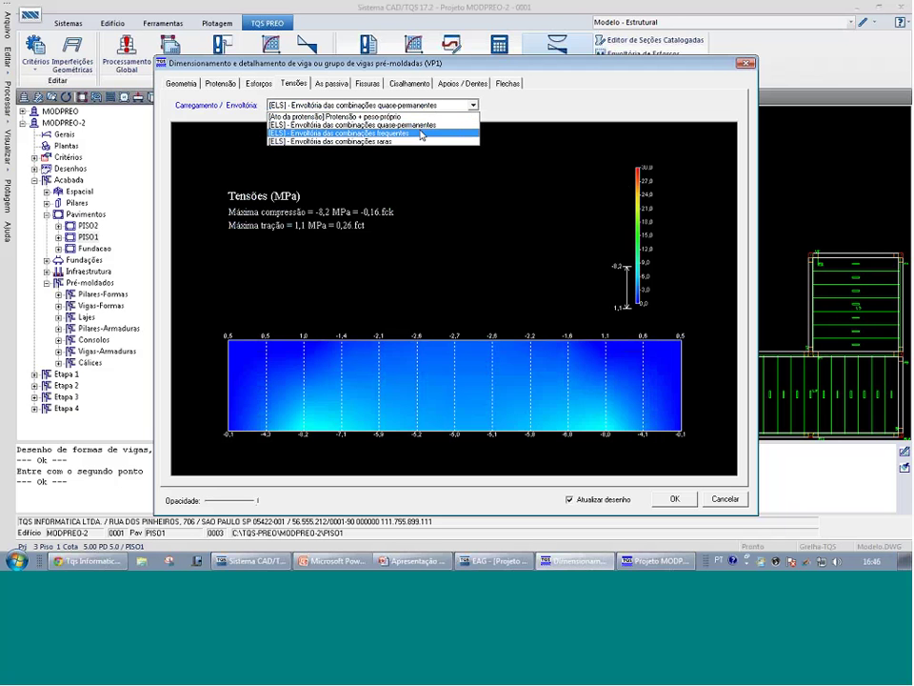
pyautogui.click(434, 129)
pyautogui.click(431, 106)
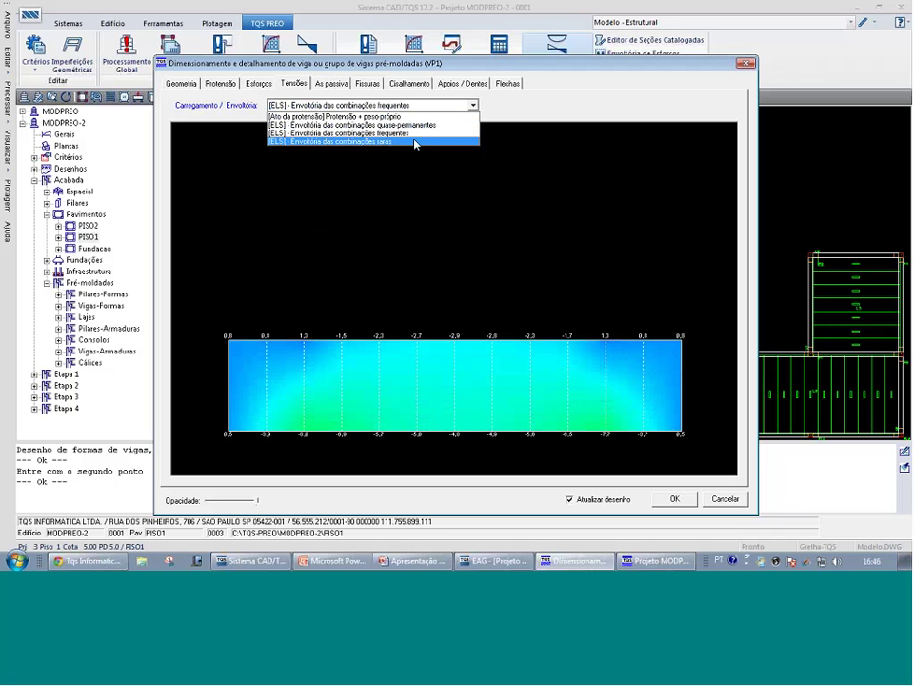
pyautogui.click(433, 155)
# Compare VP1's stresses at the act of prestressing with those of the ELS quasi-permanent combinations envelope
pyautogui.click(430, 106)
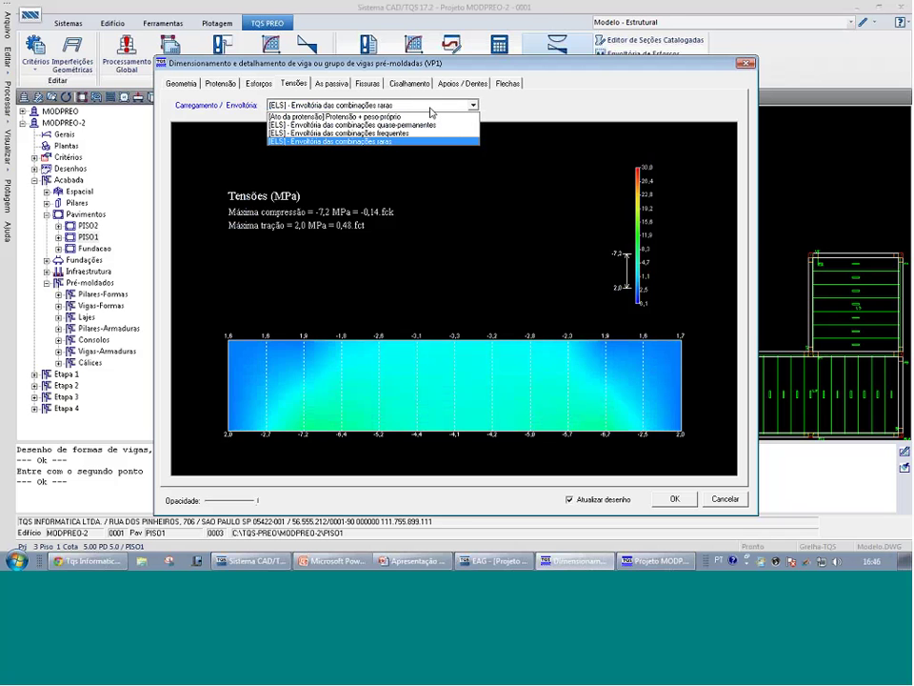
pyautogui.click(429, 116)
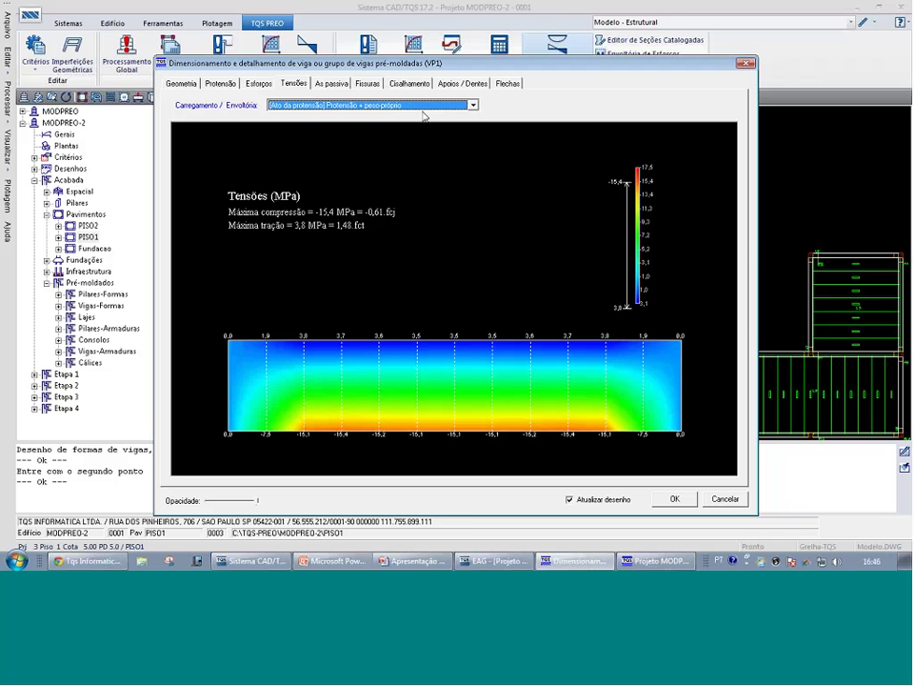
pyautogui.press('Down')
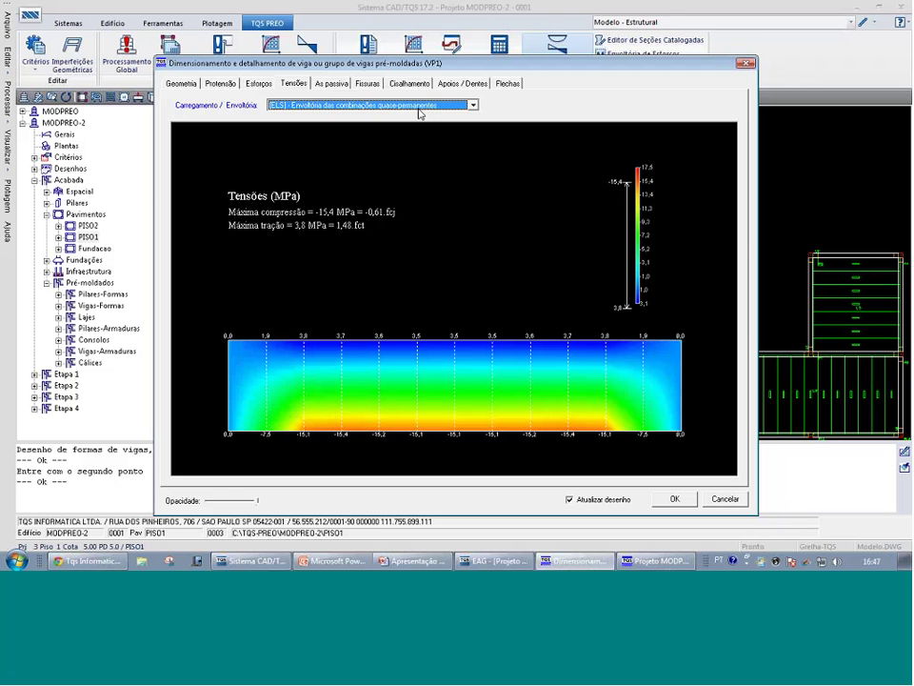
pyautogui.press('Up')
pyautogui.press('Down')
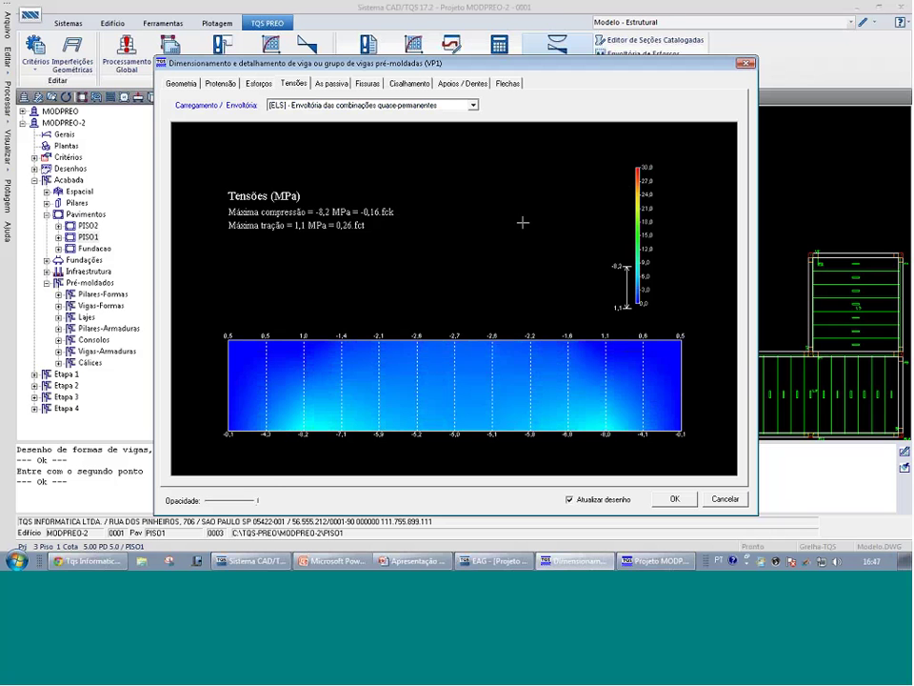
# Take prestressing position 5 out of use in VP1's prestressing data and enlarge the cross-section to view the strand layout
pyautogui.click(220, 83)
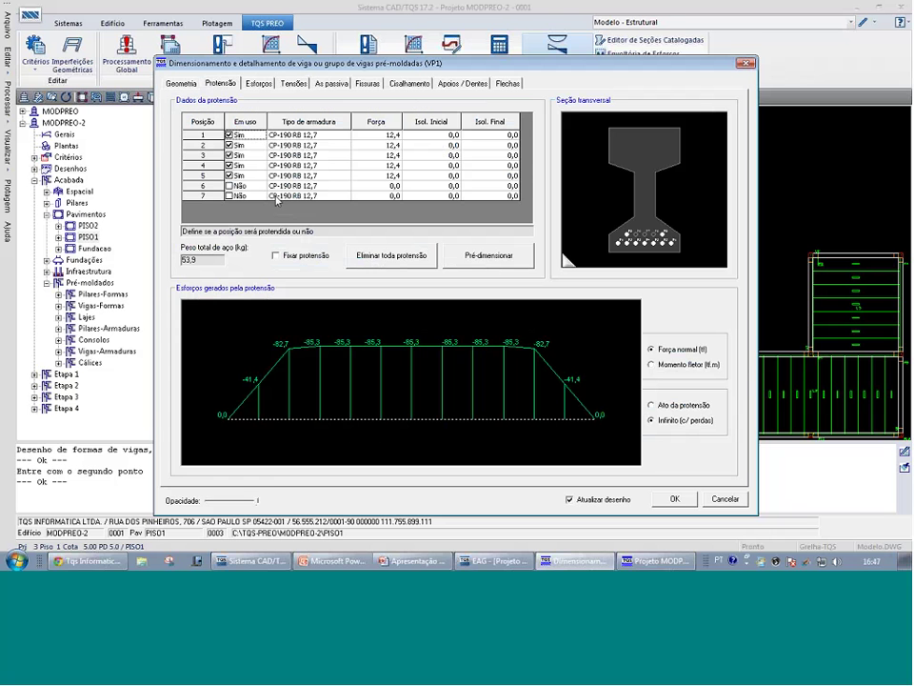
pyautogui.click(229, 176)
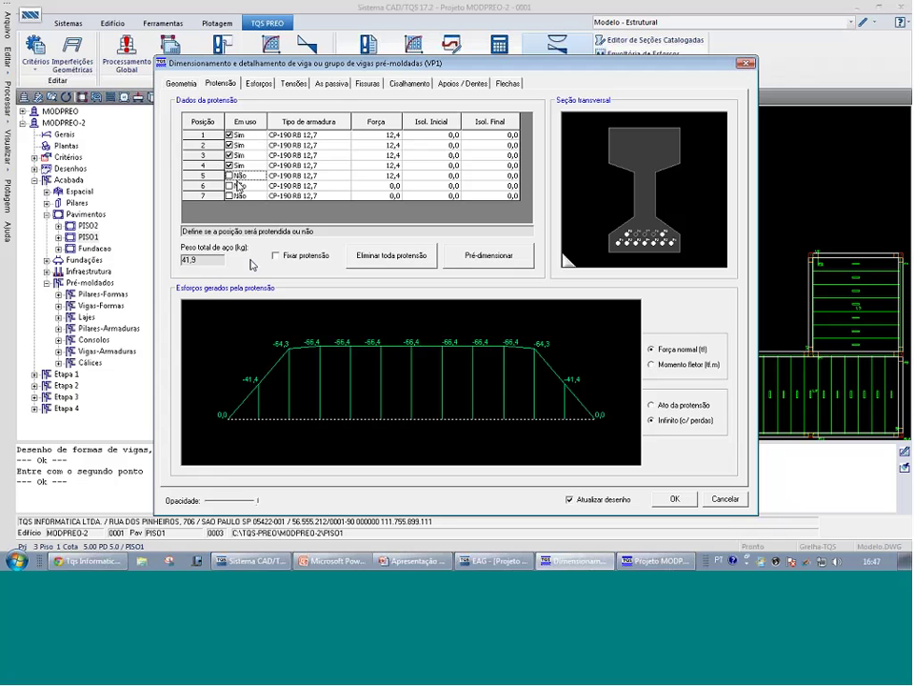
pyautogui.click(567, 260)
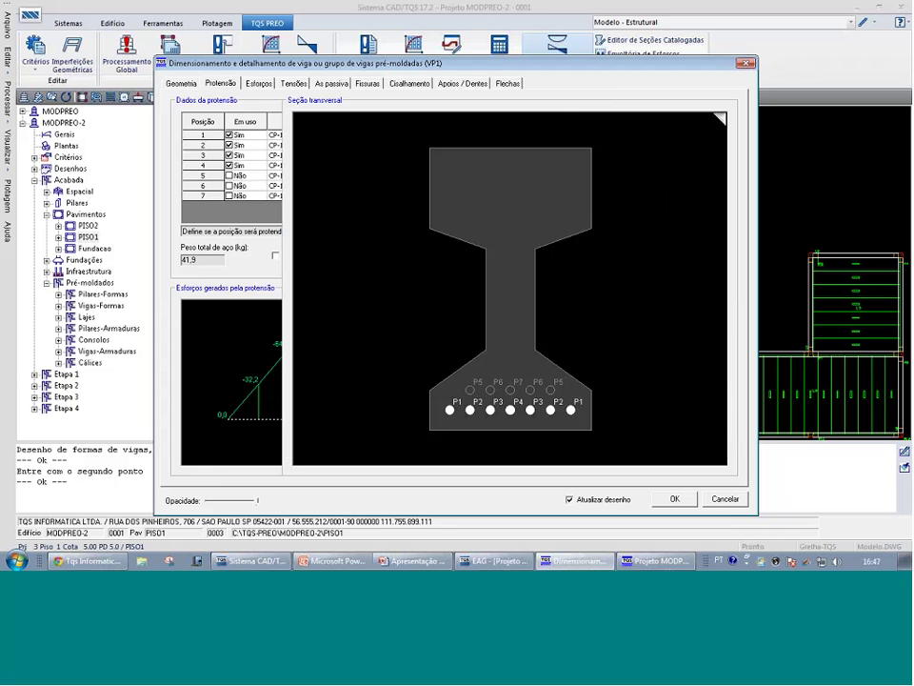
# Restore the normal cross-section view and compare VP1's stresses at the act of prestressing with those of the ELS quasi-permanent combinations envelope
pyautogui.click(721, 118)
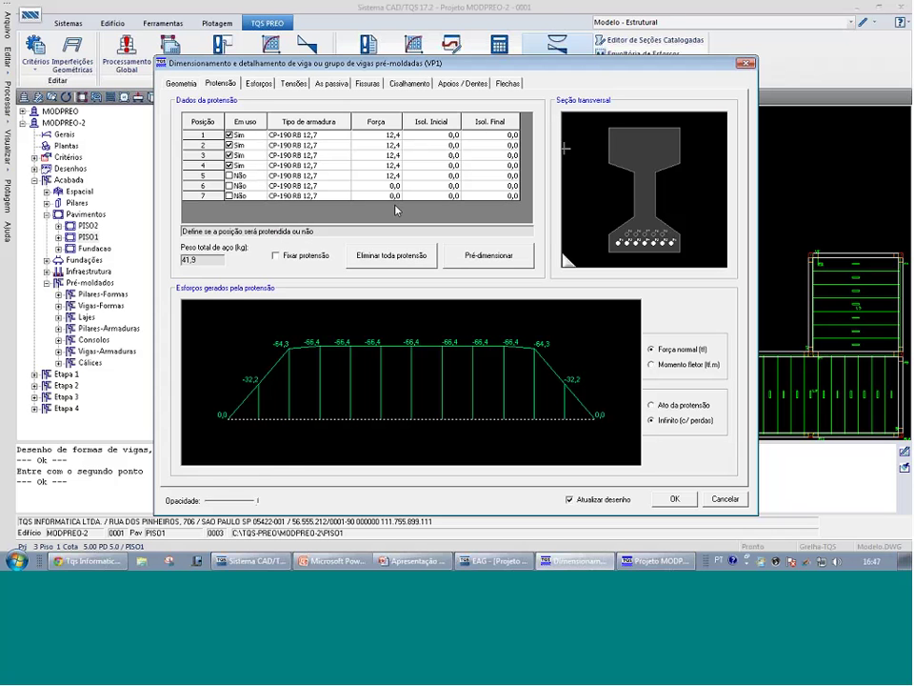
pyautogui.click(294, 83)
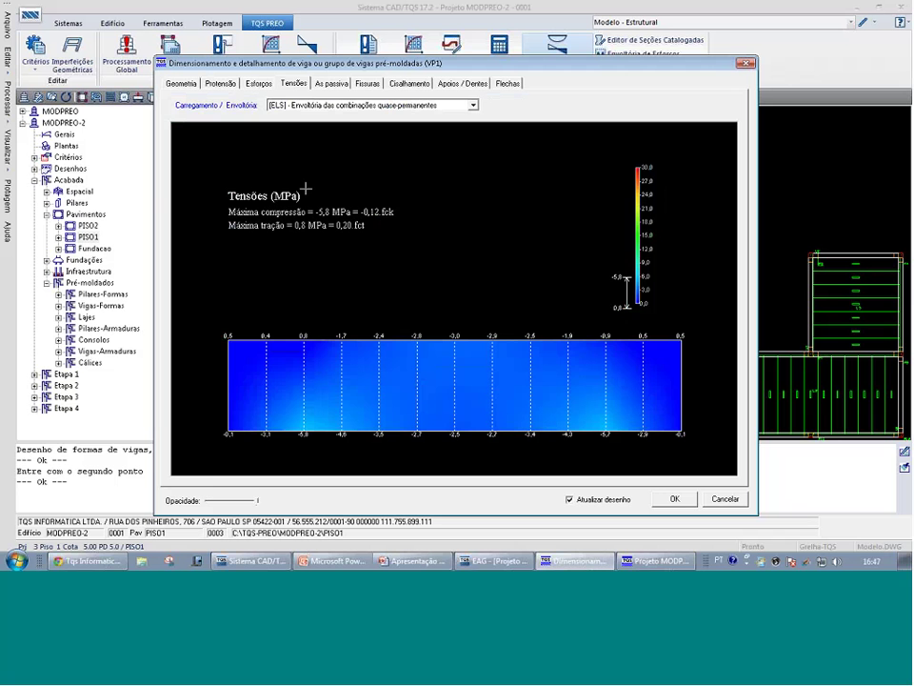
pyautogui.click(438, 104)
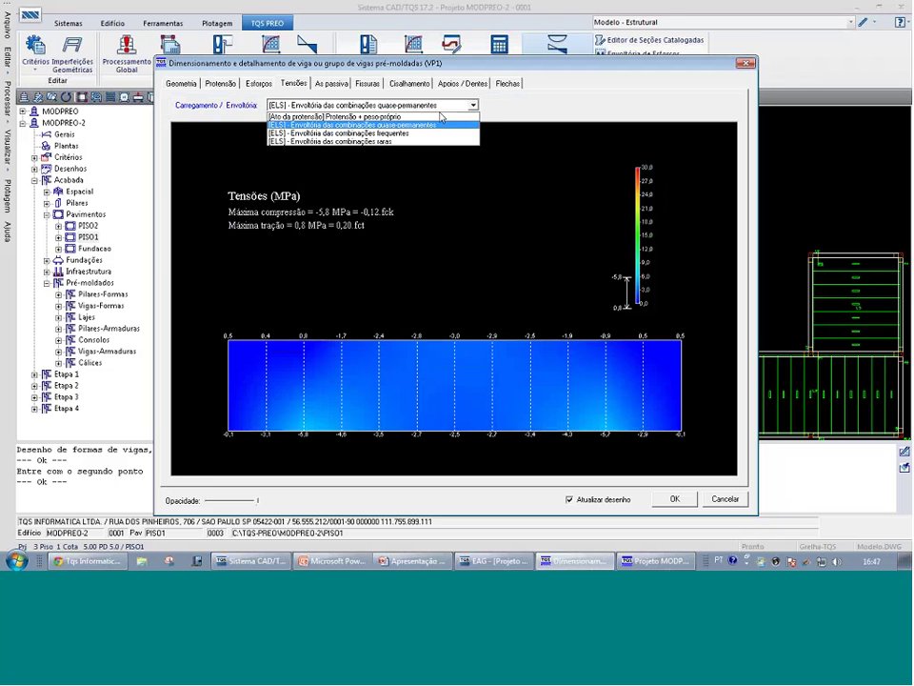
pyautogui.click(440, 116)
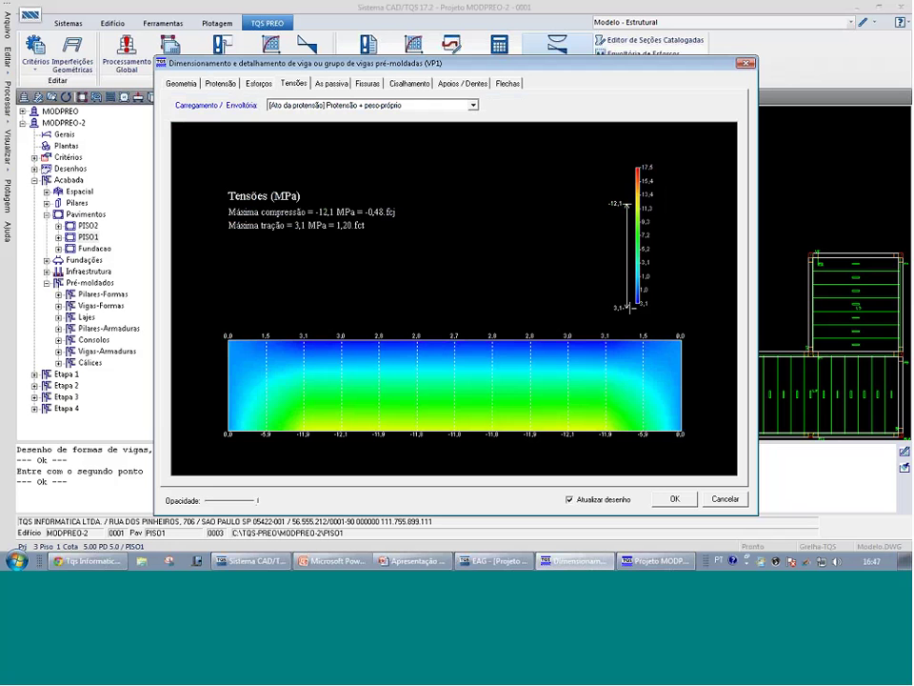
pyautogui.scroll(1, 629, 309)
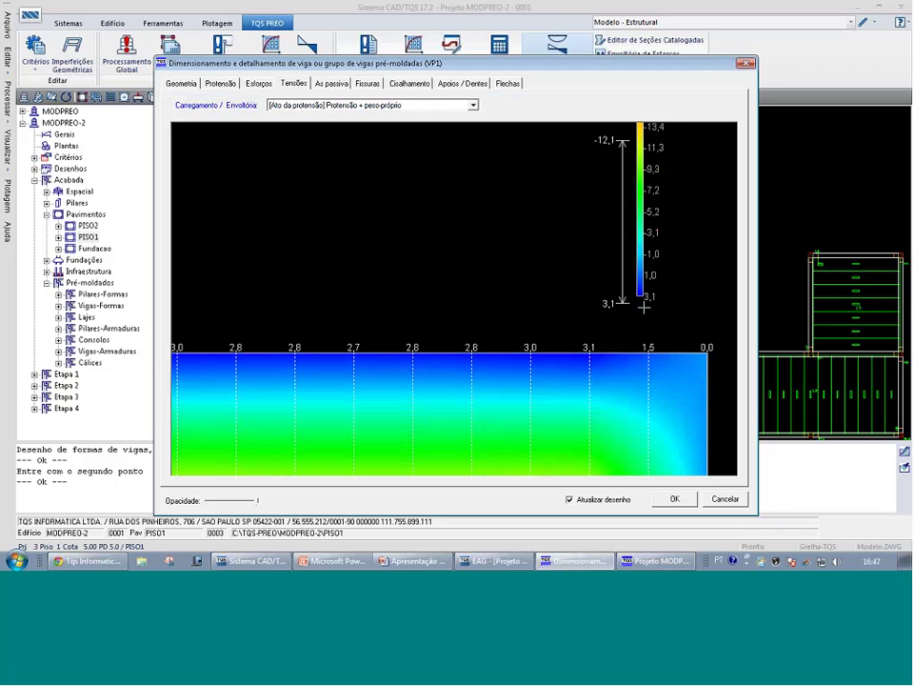
pyautogui.scroll(-1, 645, 306)
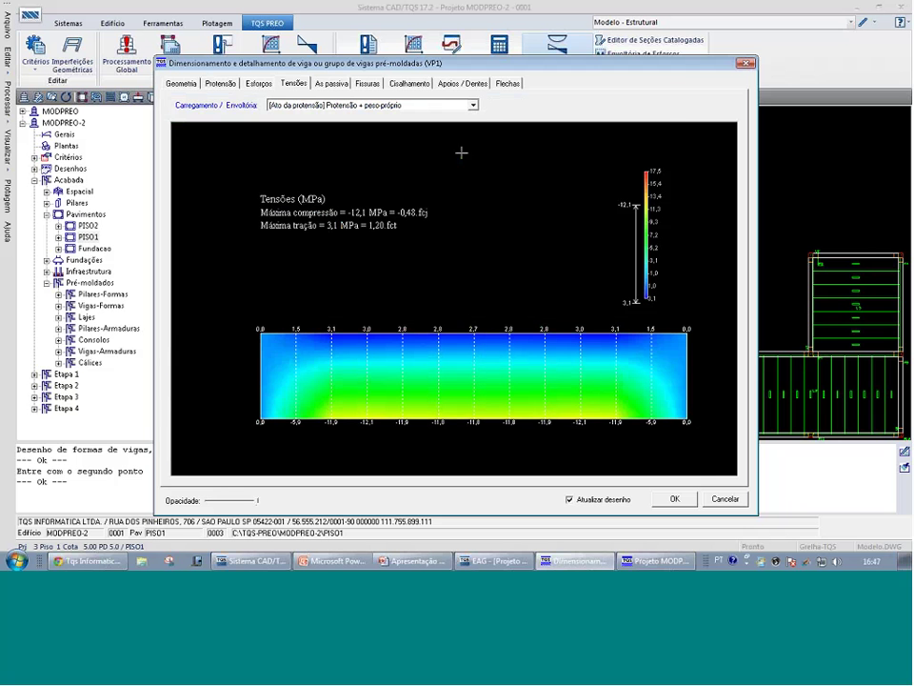
pyautogui.click(474, 105)
pyautogui.click(381, 124)
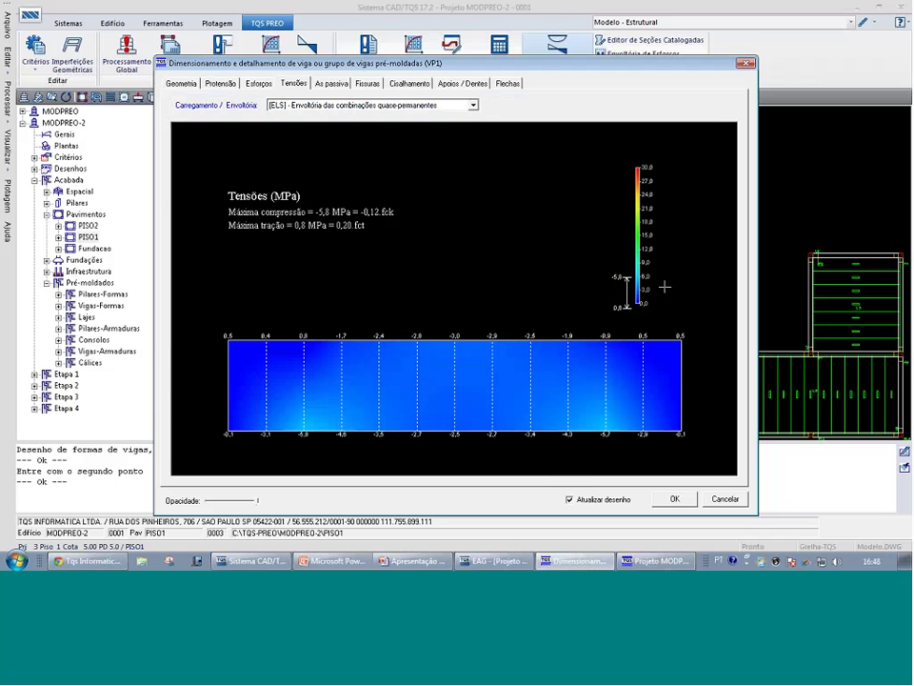
# Put prestressing position 5 back in use and check VP1's stresses for the ELS quasi-permanent combinations envelope
pyautogui.click(220, 83)
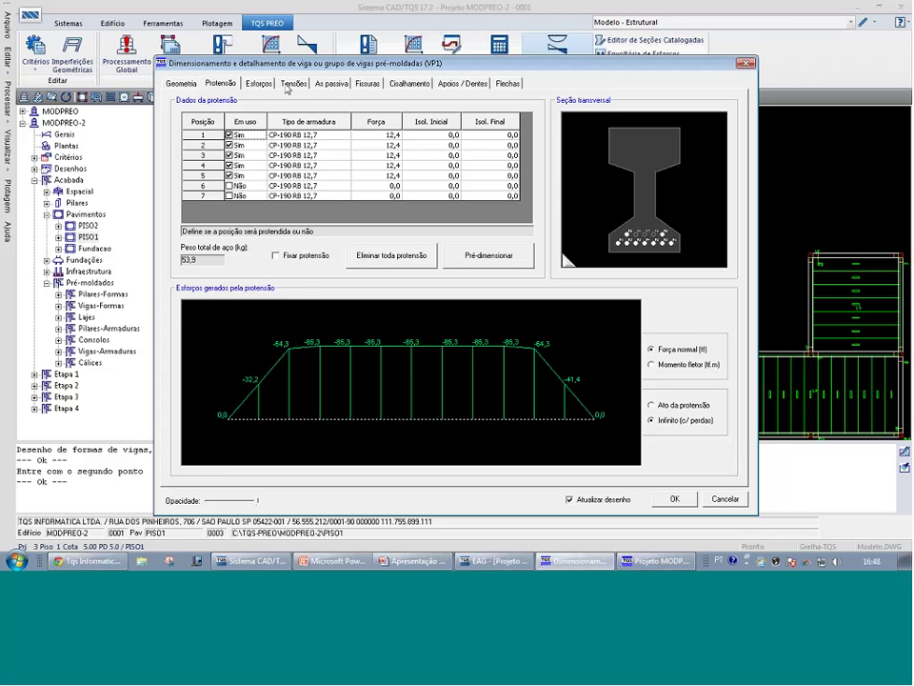
pyautogui.click(258, 83)
pyautogui.click(288, 84)
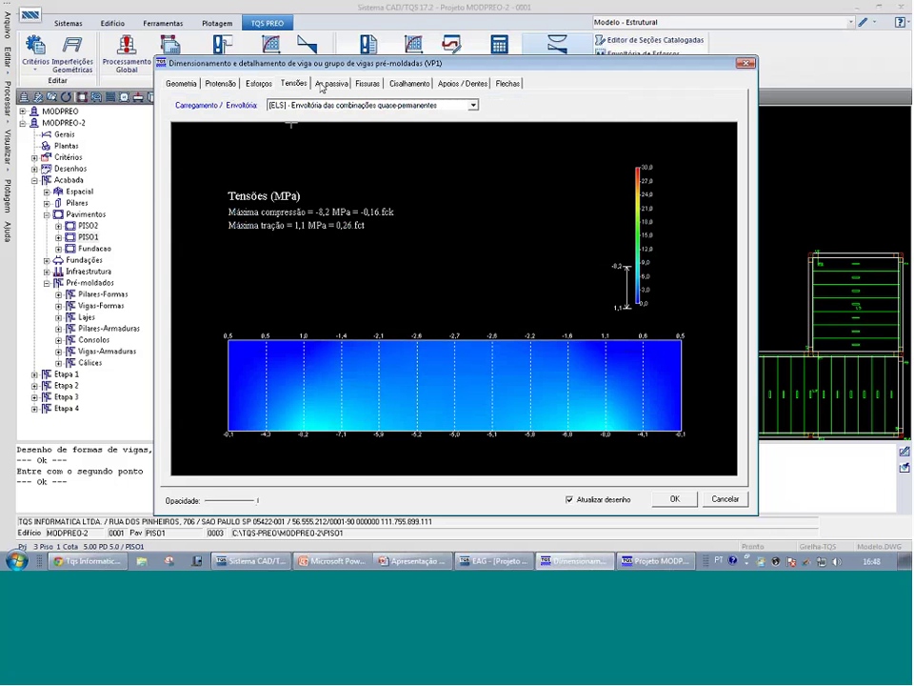
# Review VP1's required passive reinforcement for Ato da protensão, Saque, Içamento, the ELU1 combinations envelope and the final detailing envelope
pyautogui.click(329, 84)
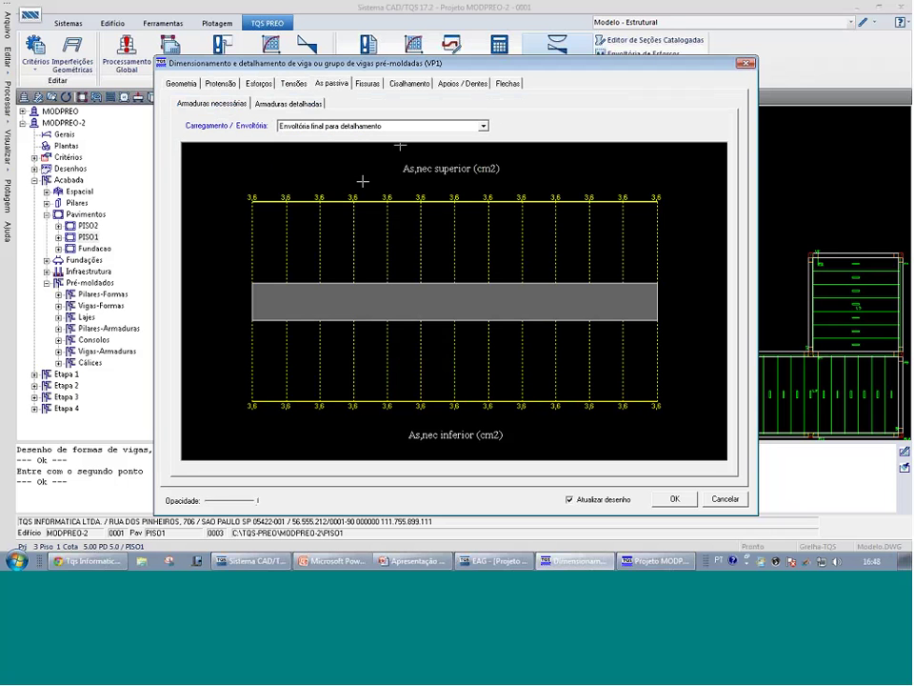
pyautogui.click(428, 127)
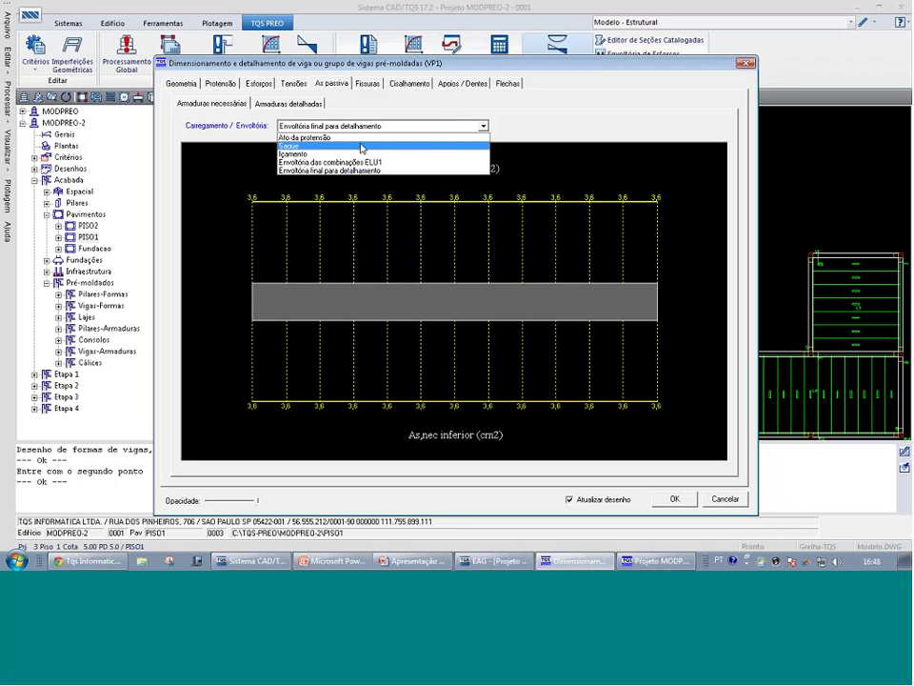
pyautogui.click(305, 137)
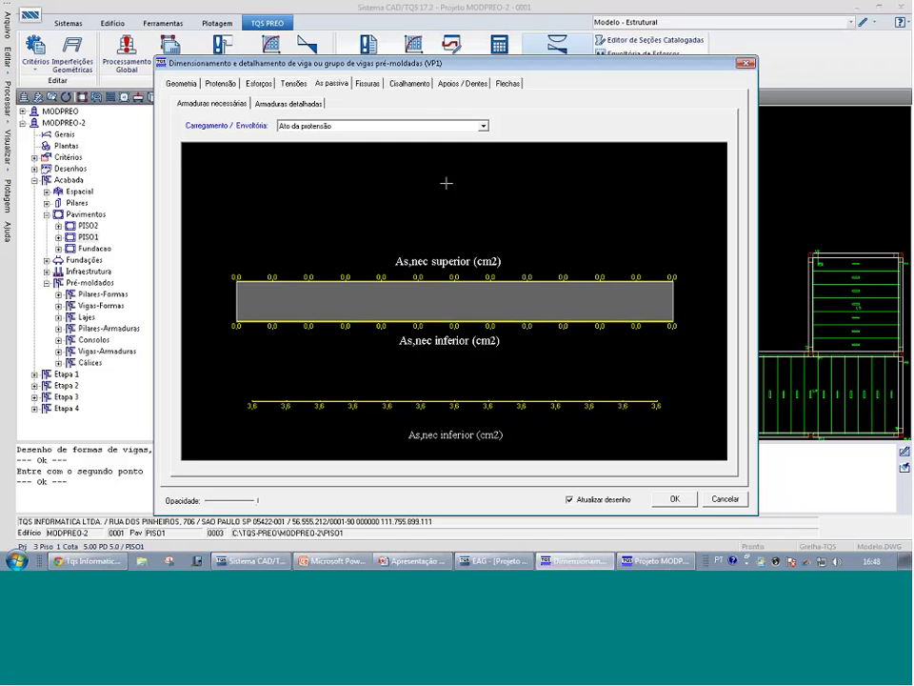
pyautogui.click(350, 127)
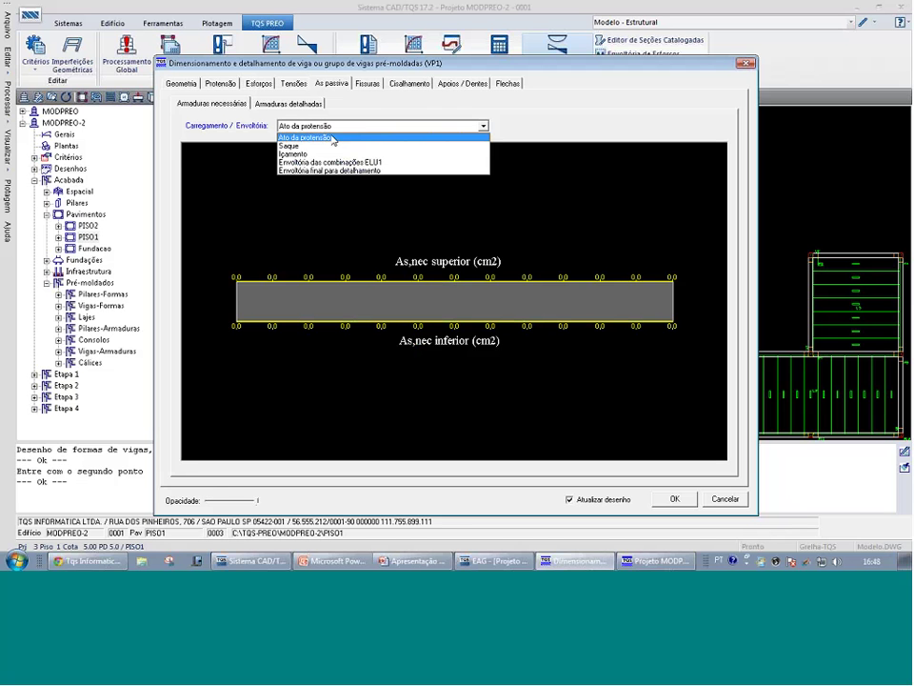
pyautogui.click(305, 145)
pyautogui.click(319, 127)
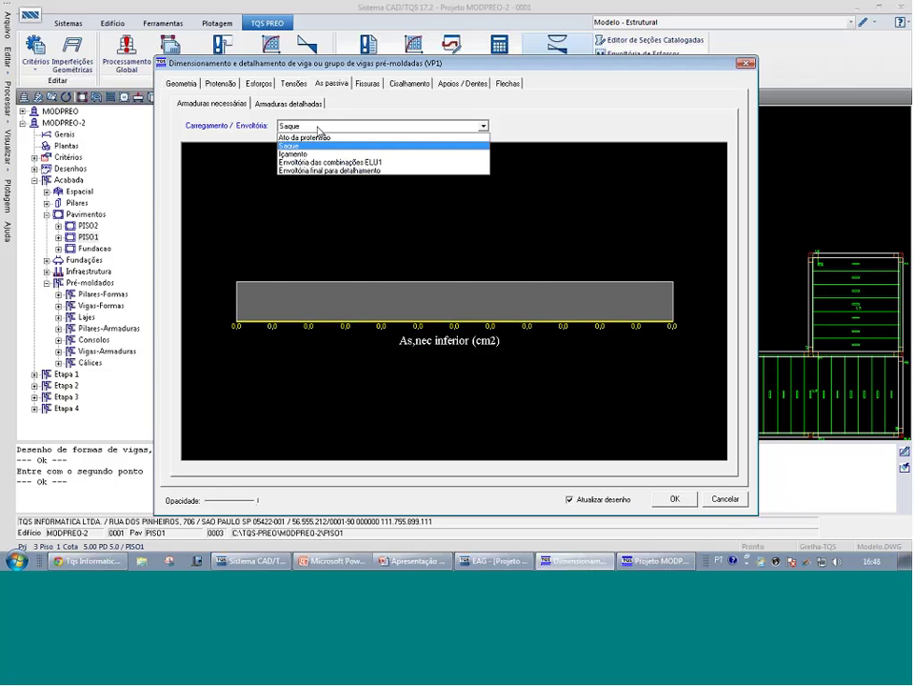
pyautogui.click(295, 153)
pyautogui.click(314, 126)
pyautogui.click(316, 162)
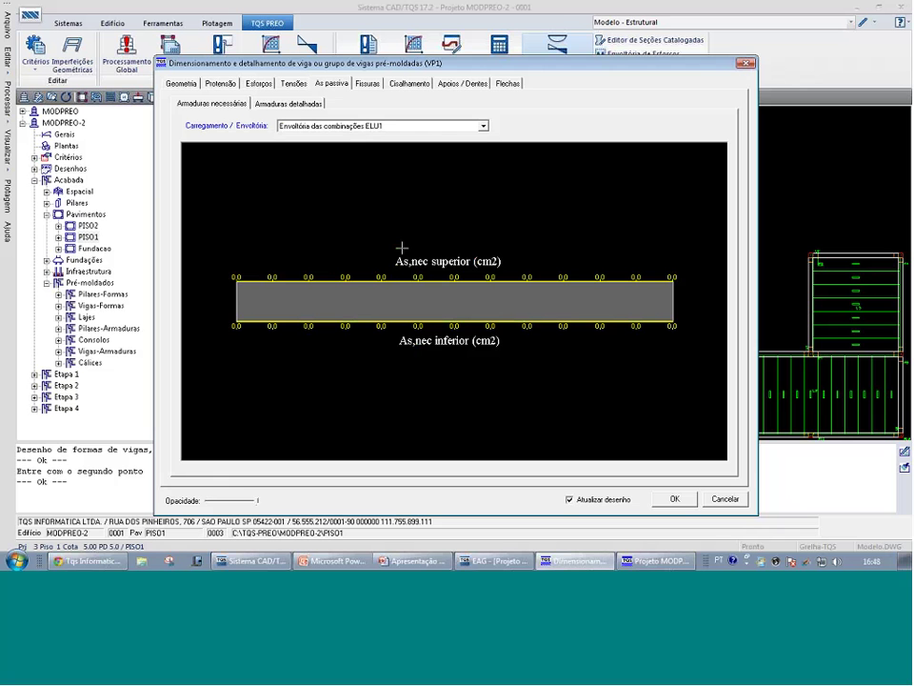
pyautogui.click(370, 127)
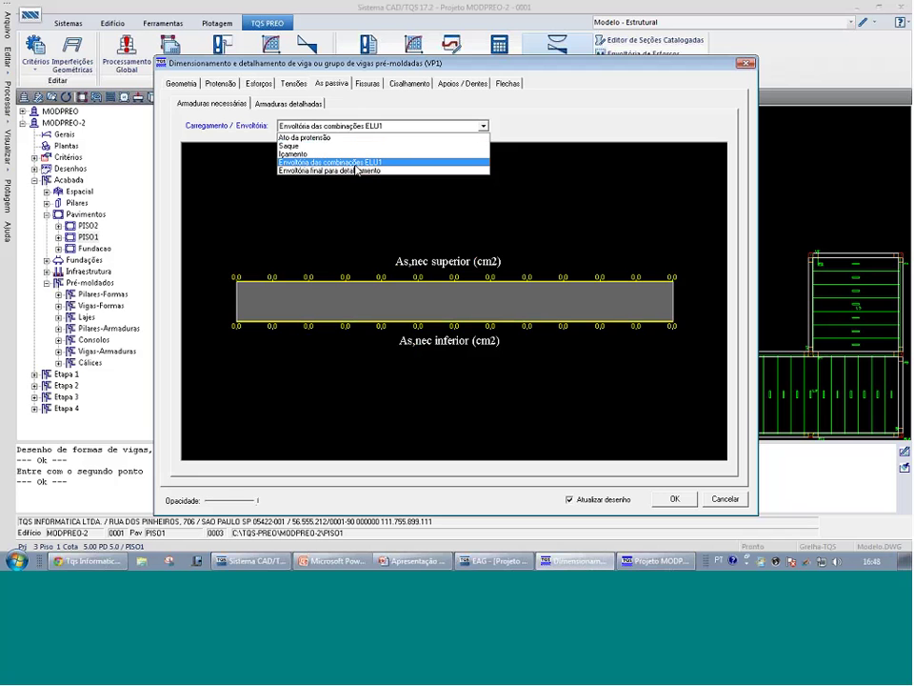
pyautogui.click(357, 171)
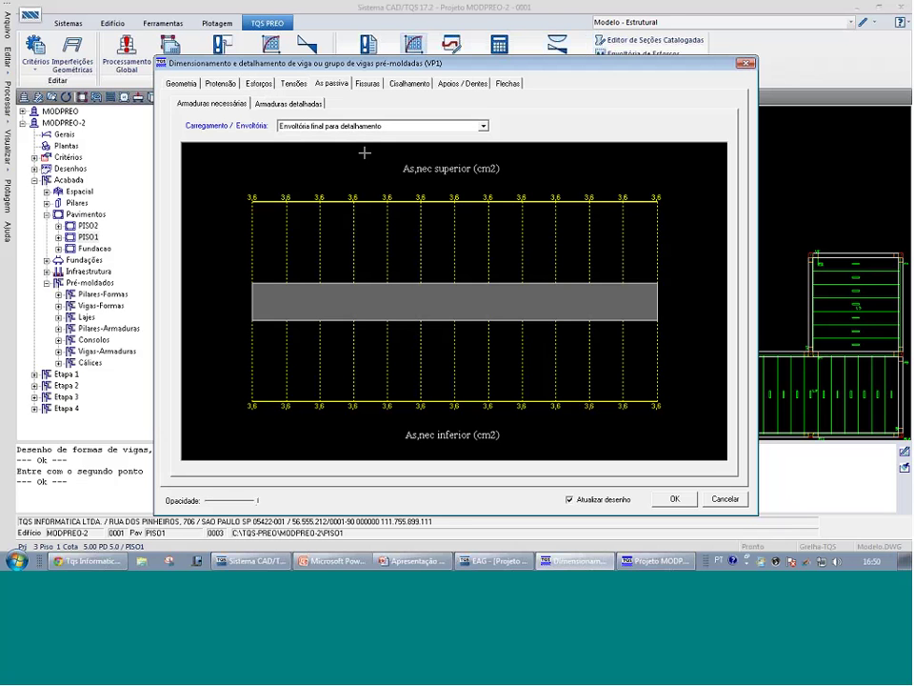
# Recheck the required passive reinforcement from Ato da protensão through Içamento to the ELU1 combinations envelope
pyautogui.click(400, 125)
pyautogui.click(410, 138)
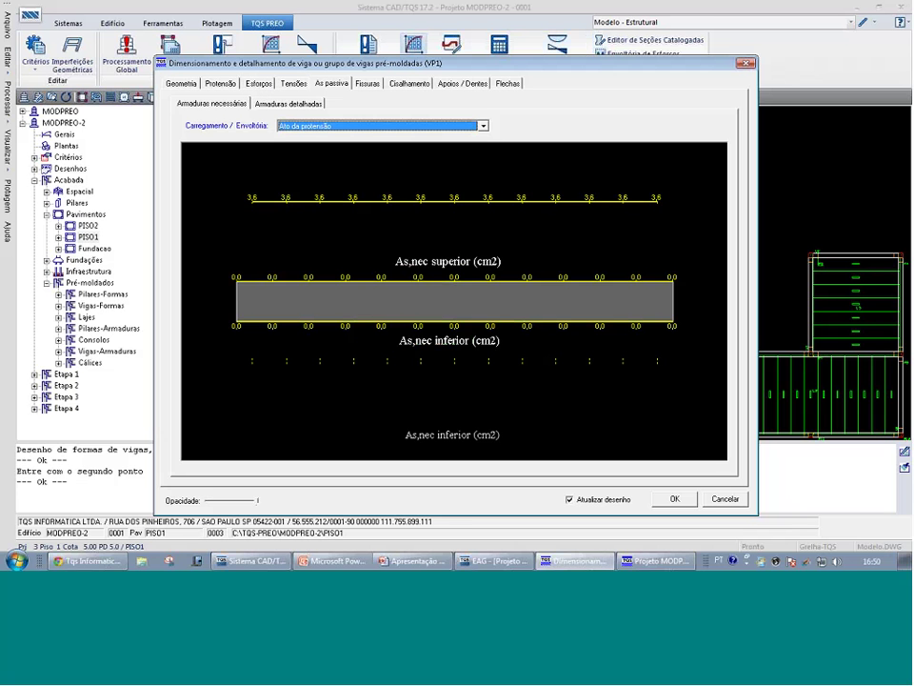
pyautogui.scroll(-1, 371, 130)
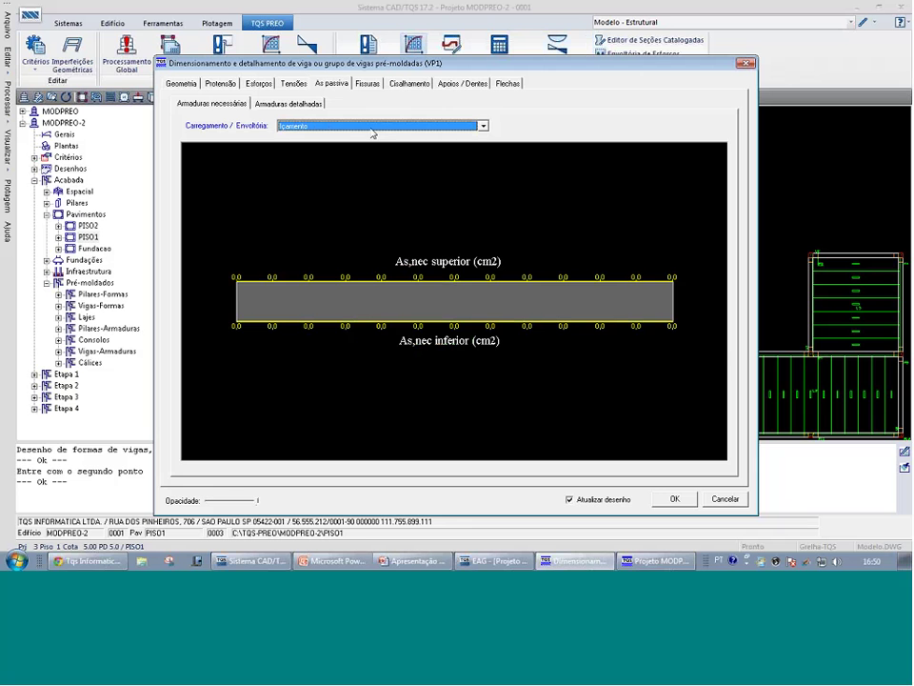
pyautogui.scroll(-1, 372, 134)
pyautogui.click(381, 144)
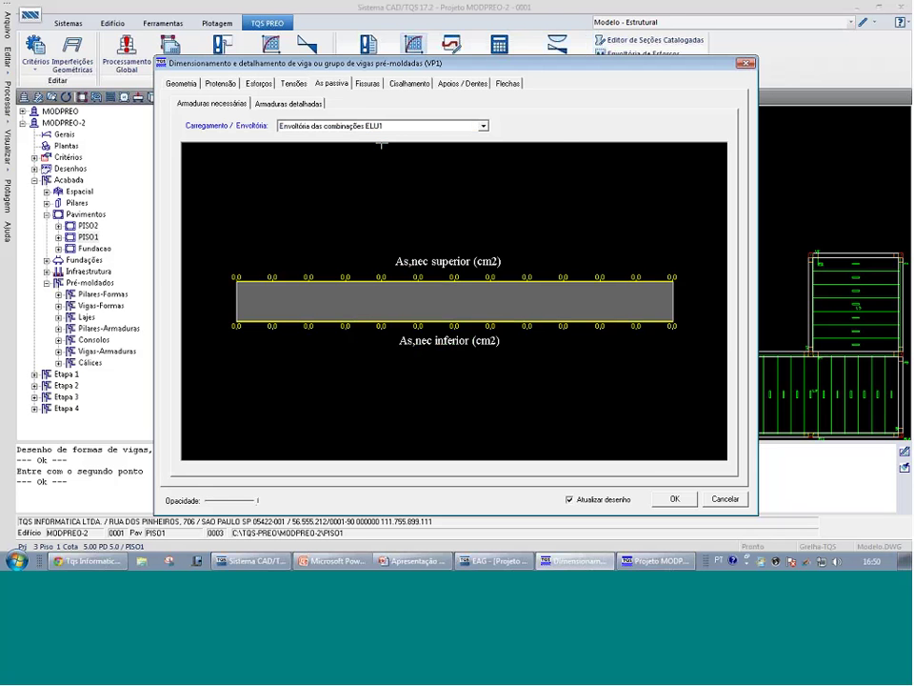
# Eliminate all of VP1's prestressing and view the passive reinforcement required for the ELU1 combinations envelope
pyautogui.click(221, 84)
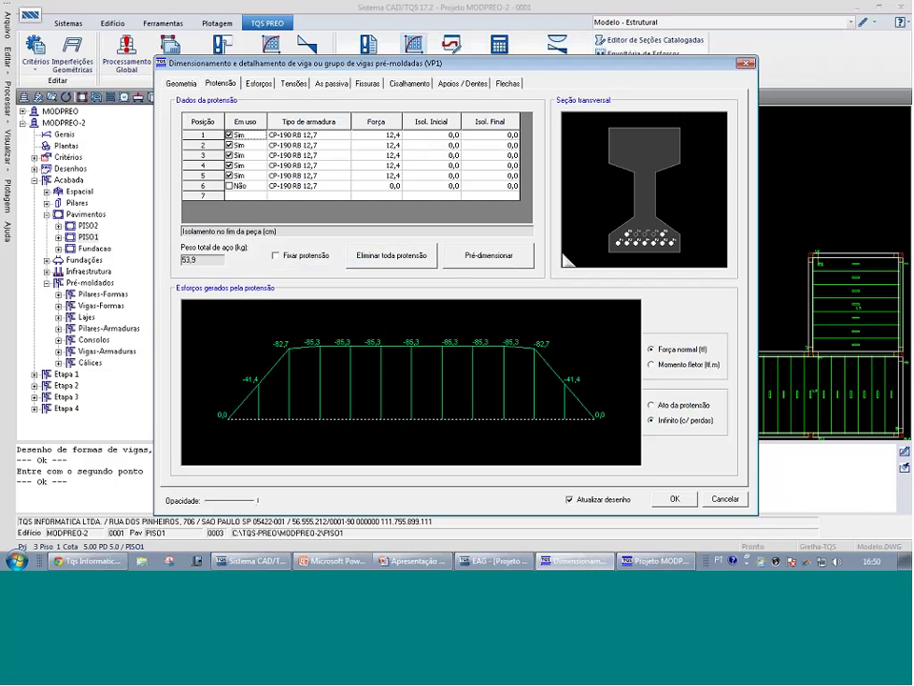
pyautogui.click(429, 259)
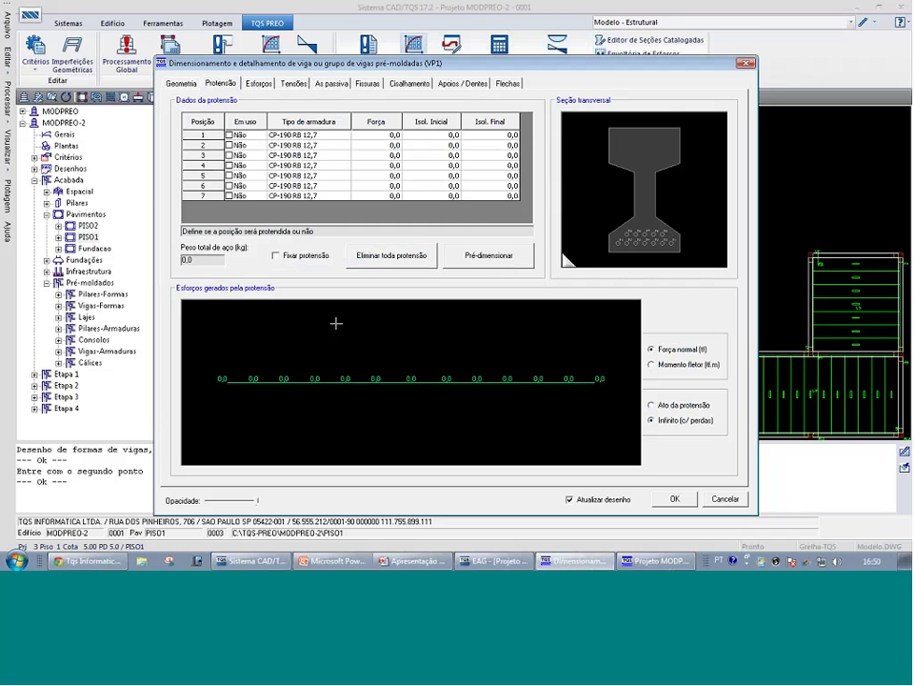
pyautogui.click(335, 86)
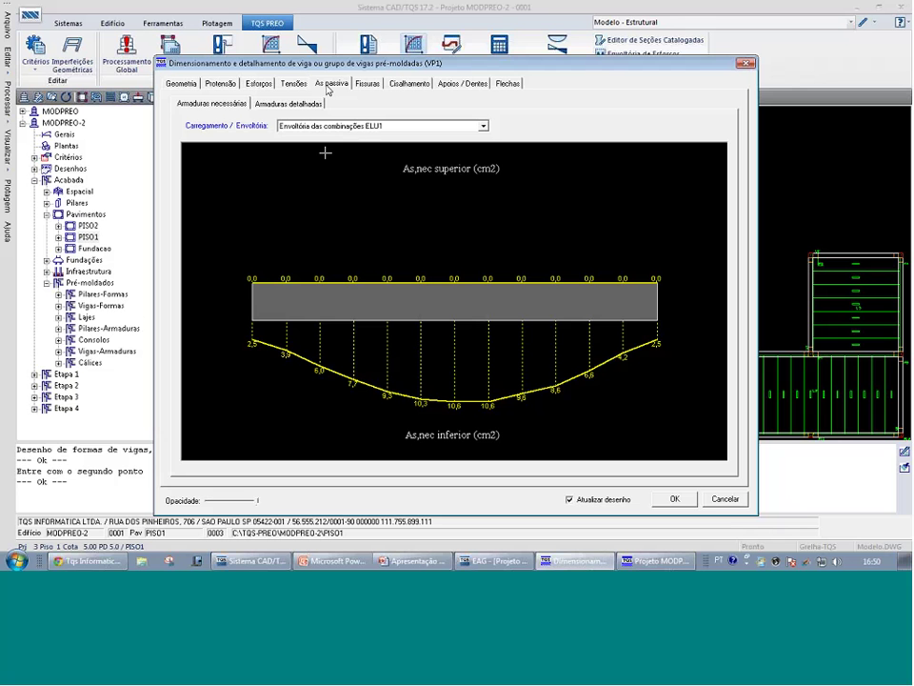
# Compare the passive reinforcement required without prestressing for the Ato da protensão and Saque load cases
pyautogui.click(347, 126)
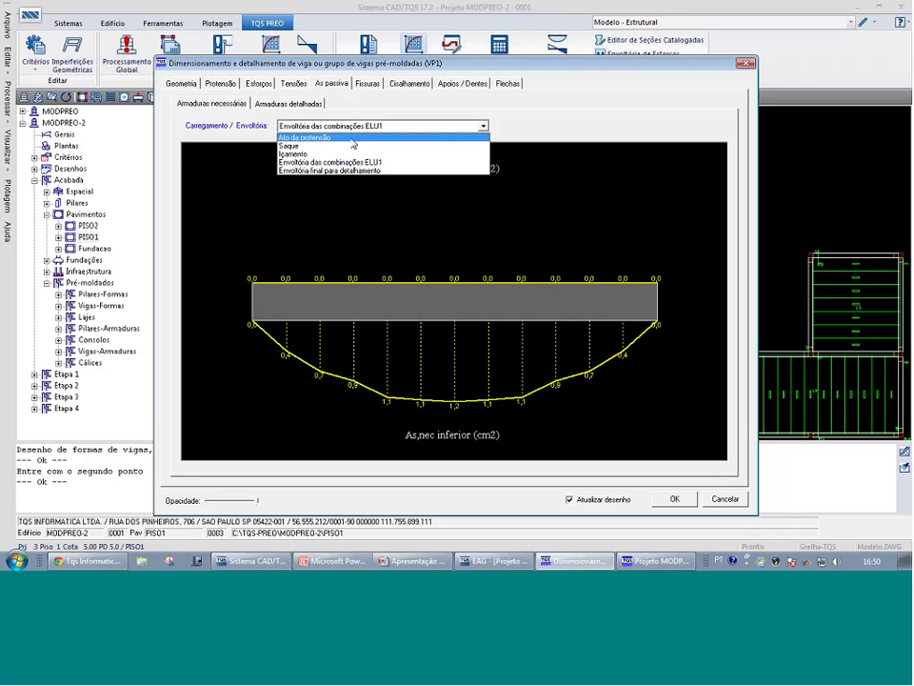
pyautogui.click(351, 138)
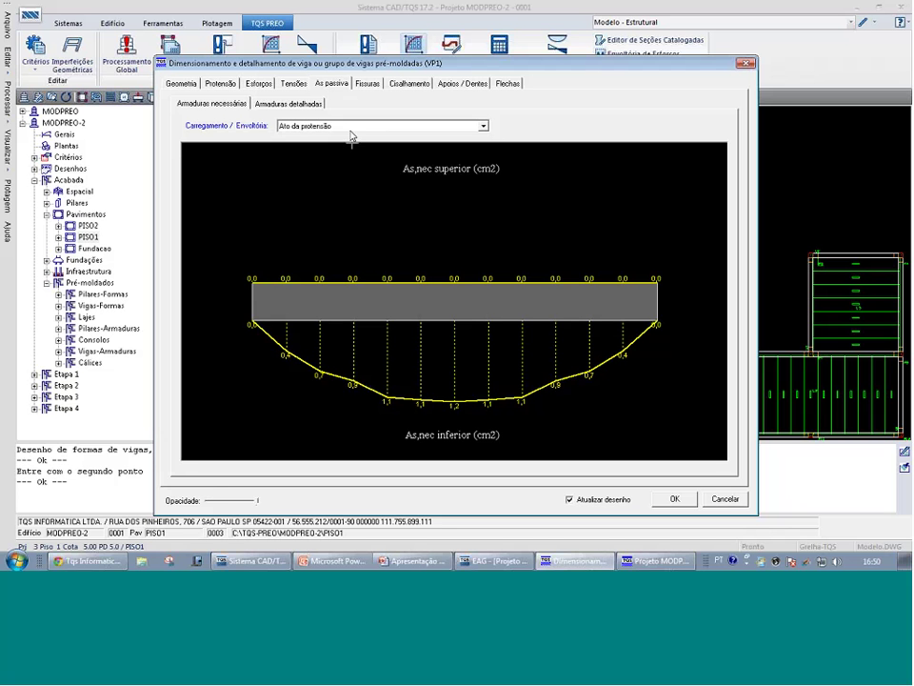
pyautogui.click(351, 127)
pyautogui.click(351, 145)
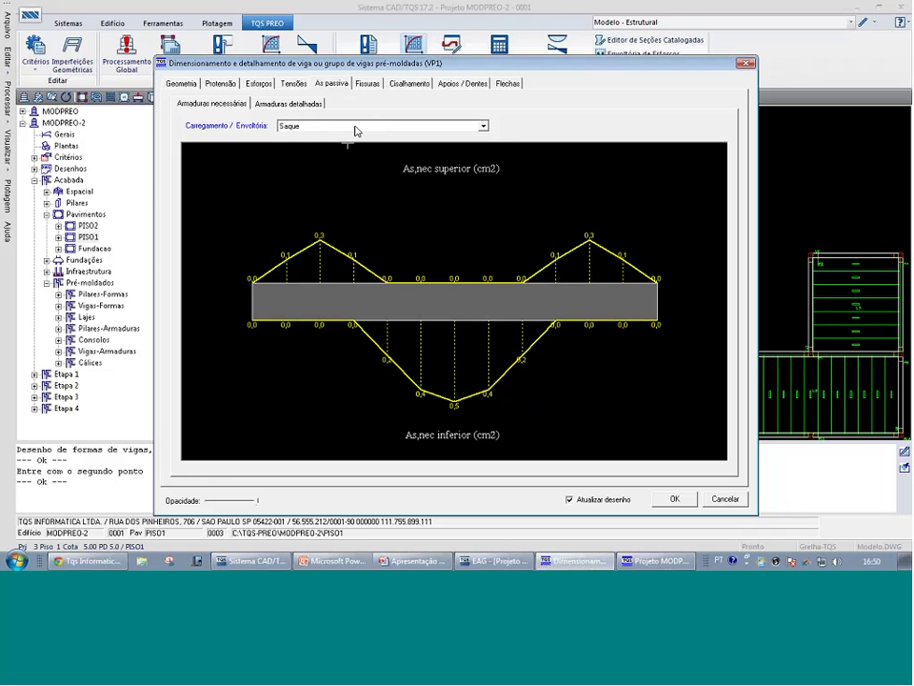
pyautogui.click(355, 127)
pyautogui.click(347, 139)
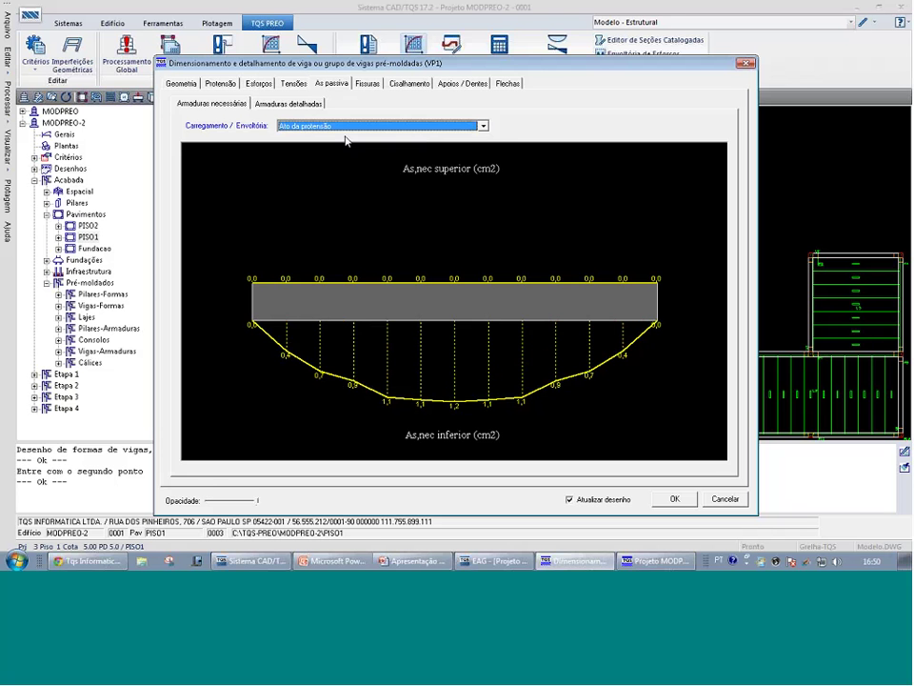
pyautogui.click(348, 128)
pyautogui.click(348, 144)
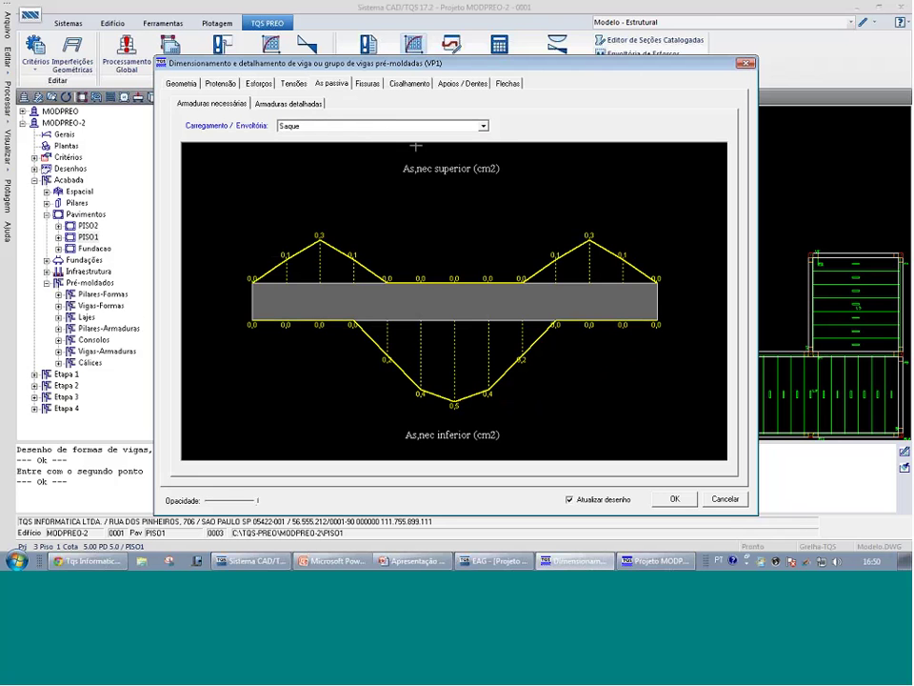
# Review the passive reinforcement required without prestressing for Içamento and the ELU1 combinations envelope
pyautogui.click(350, 128)
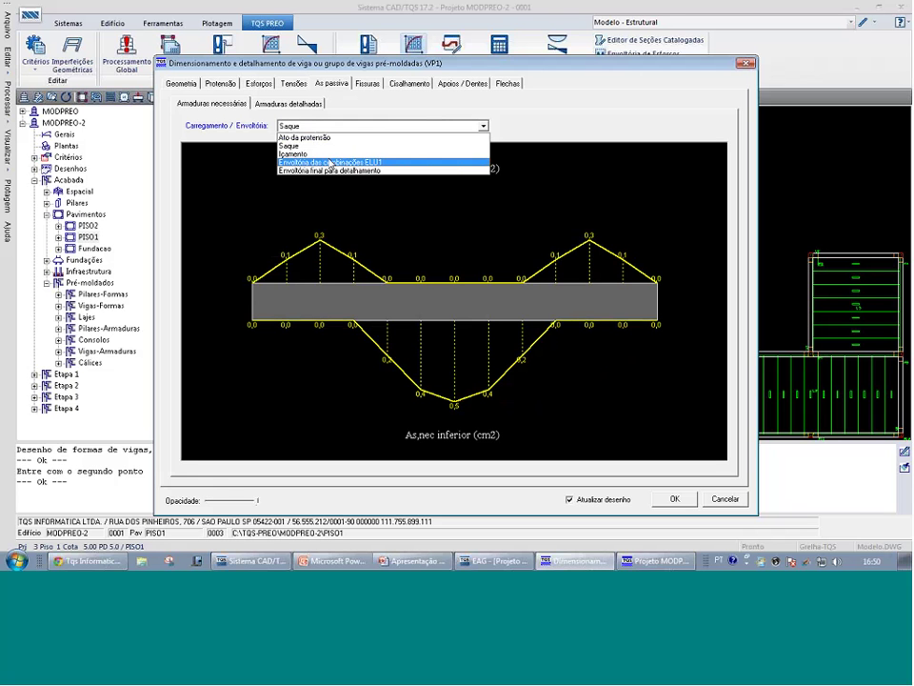
pyautogui.click(296, 153)
pyautogui.click(350, 125)
pyautogui.click(323, 166)
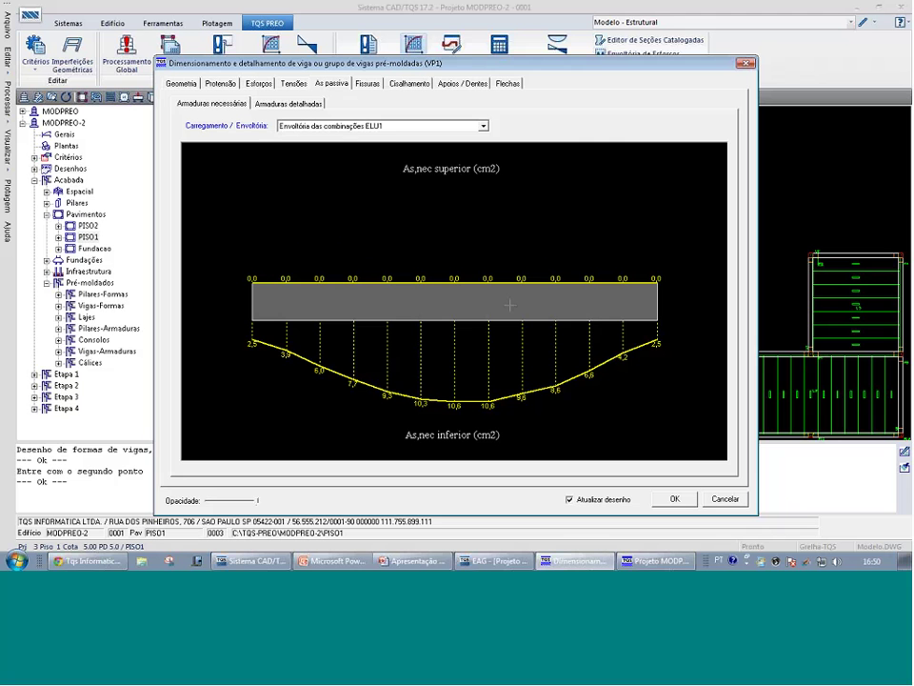
# Recheck the ELU1 envelope's required reinforcement and view VP1's detailed passive bars in the cross-section
pyautogui.click(395, 126)
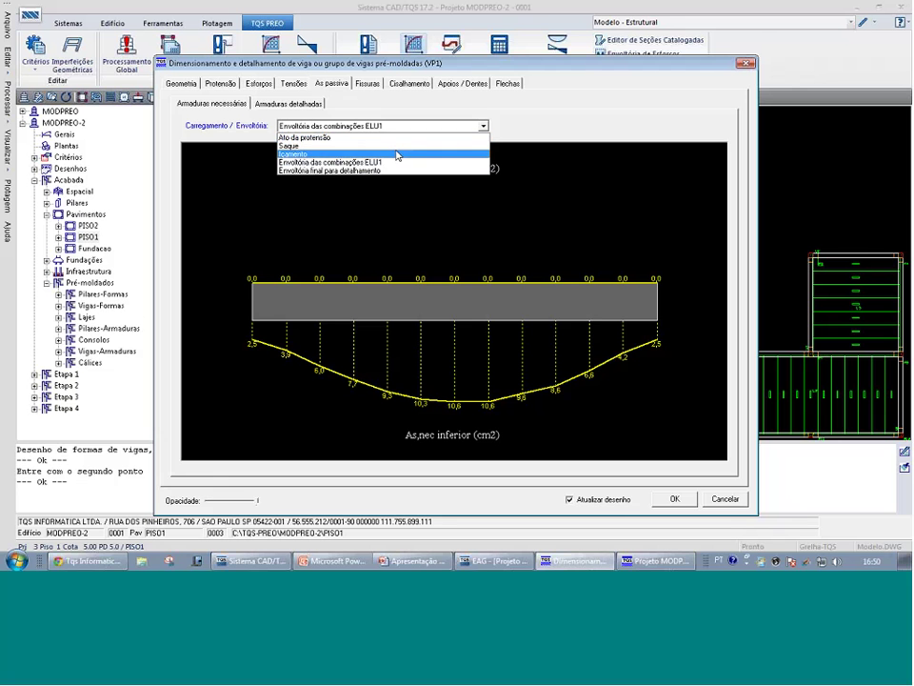
pyautogui.click(398, 163)
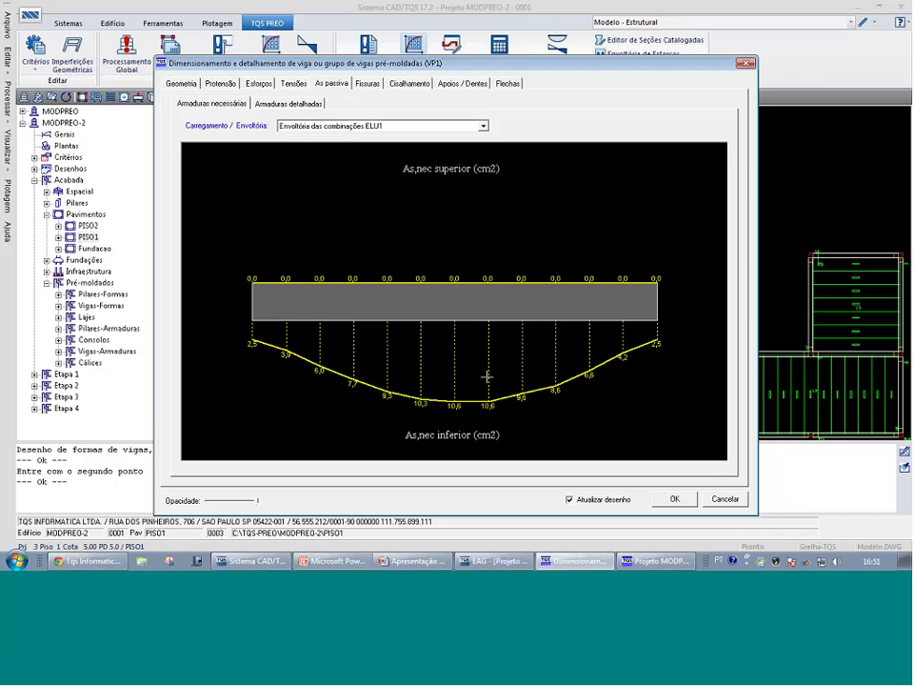
pyautogui.click(289, 103)
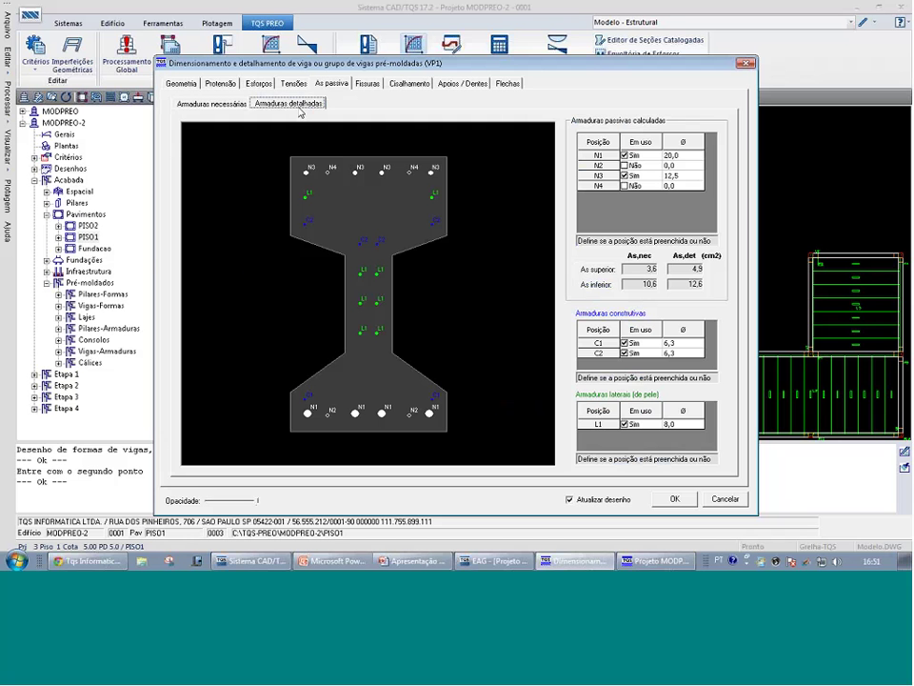
# Mark prestressing position 1 as in use and run the automatic pre-dimensioning of VP1's prestressing
pyautogui.click(220, 83)
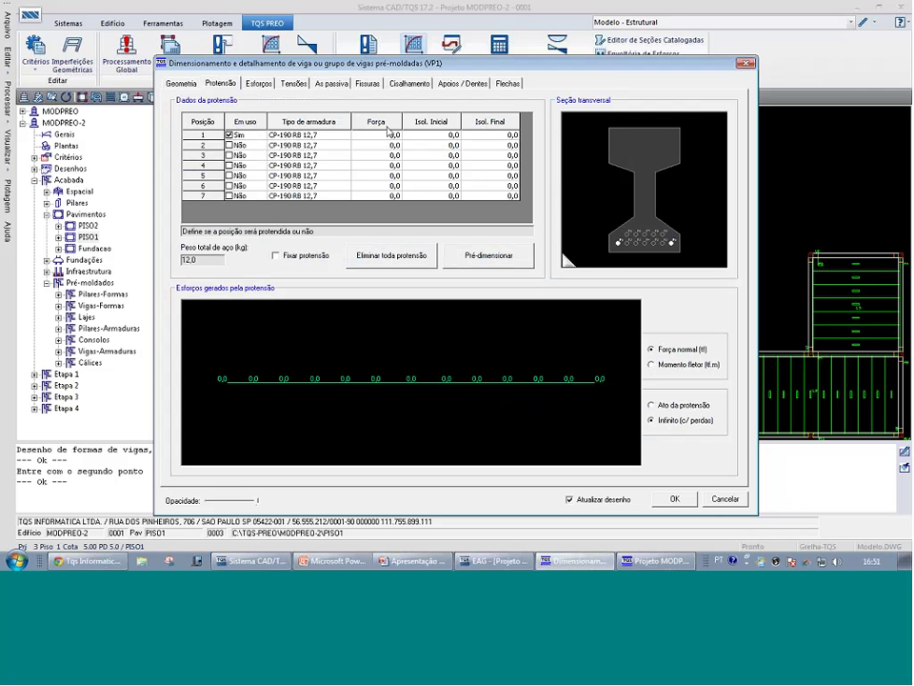
pyautogui.click(488, 255)
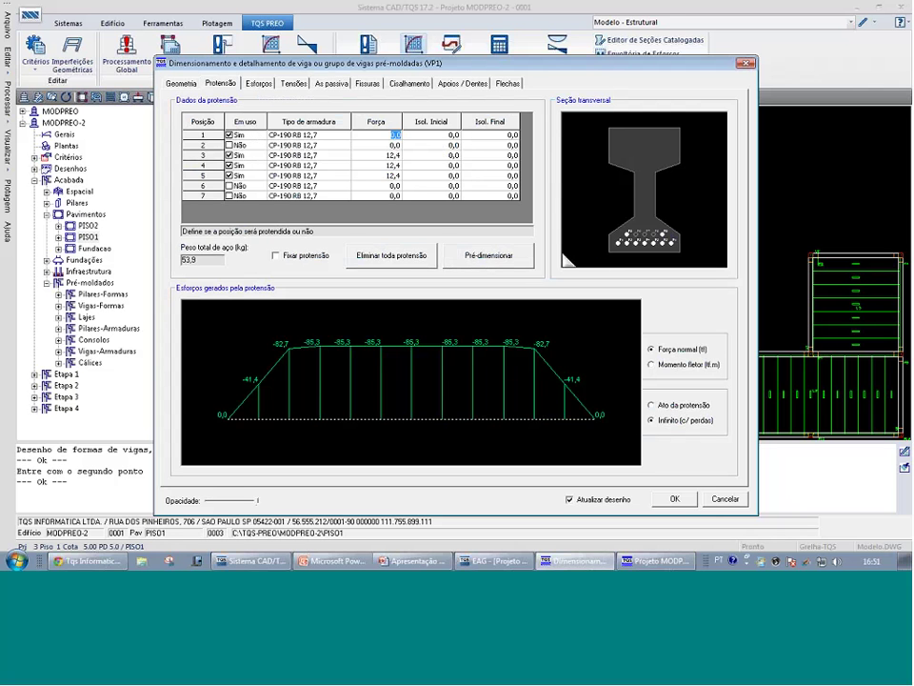
# Deactivate VP1's prestressing positions 2 to 5 so that only position 1 stays in use
pyautogui.click(230, 175)
pyautogui.click(229, 166)
pyautogui.click(229, 155)
pyautogui.click(230, 146)
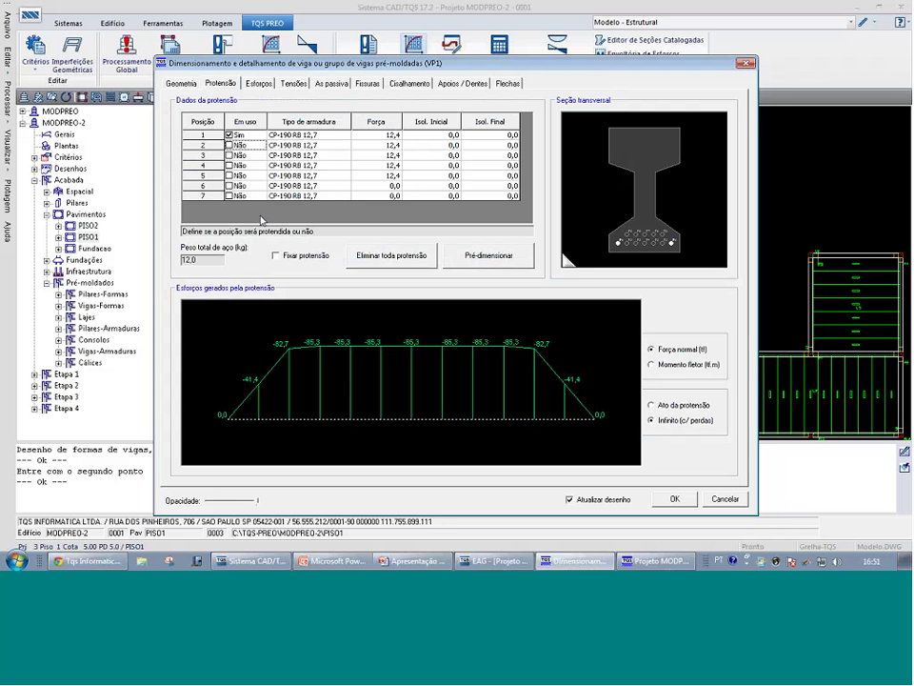
# Review the passive reinforcement required with only position 1 prestressed for Ato da protensão, Saque, Içamento and the ELU1 combinations envelope
pyautogui.click(293, 84)
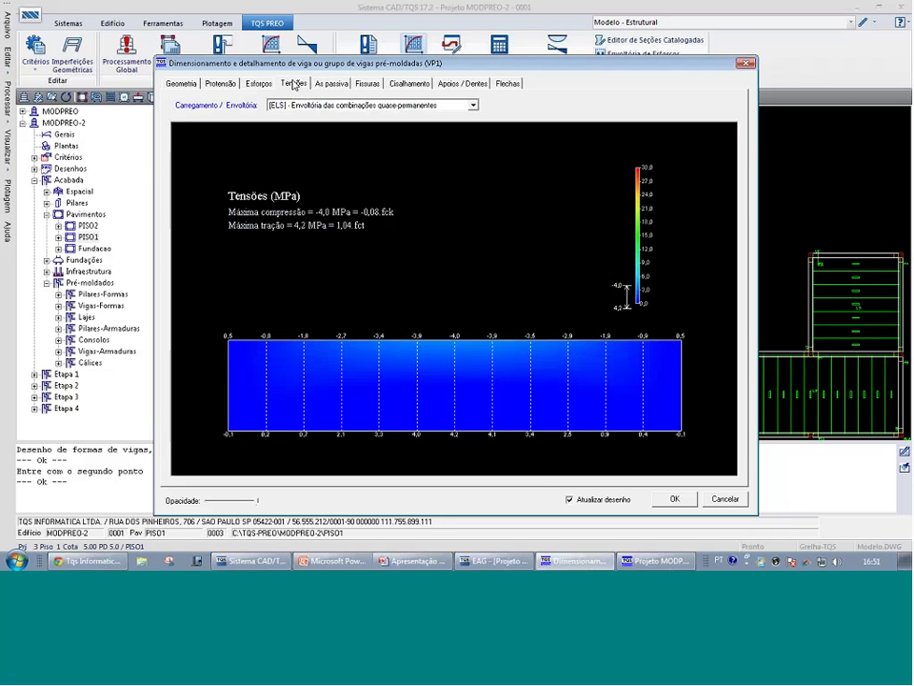
pyautogui.click(332, 84)
pyautogui.click(225, 104)
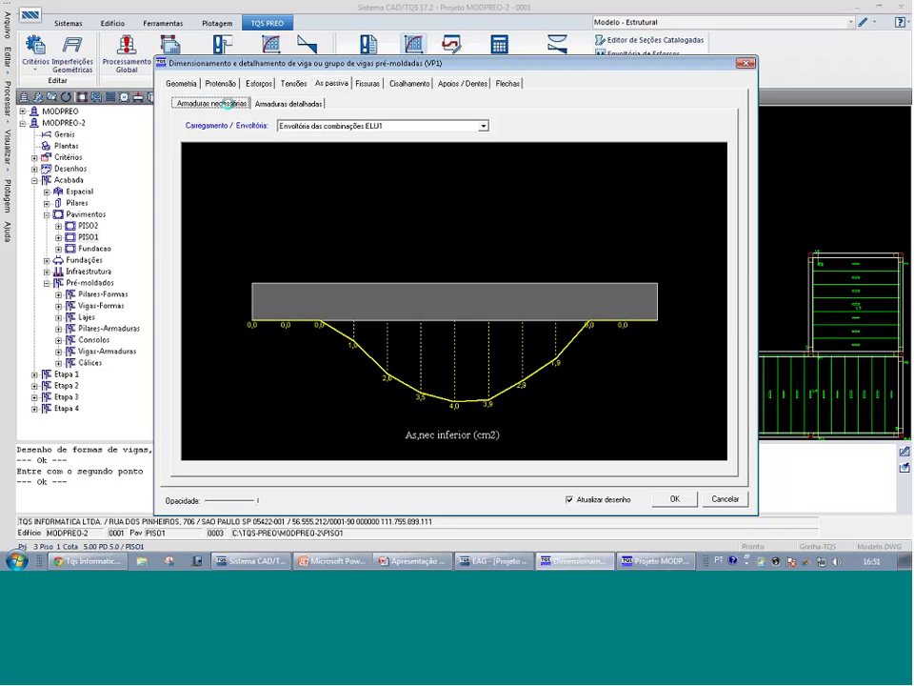
pyautogui.click(381, 125)
pyautogui.click(373, 139)
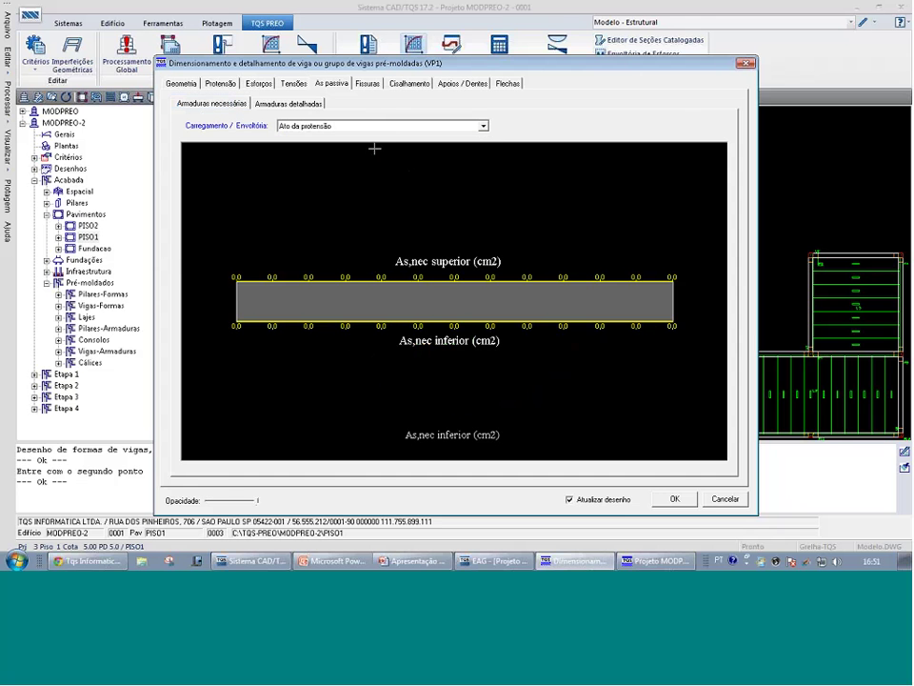
pyautogui.press('Down')
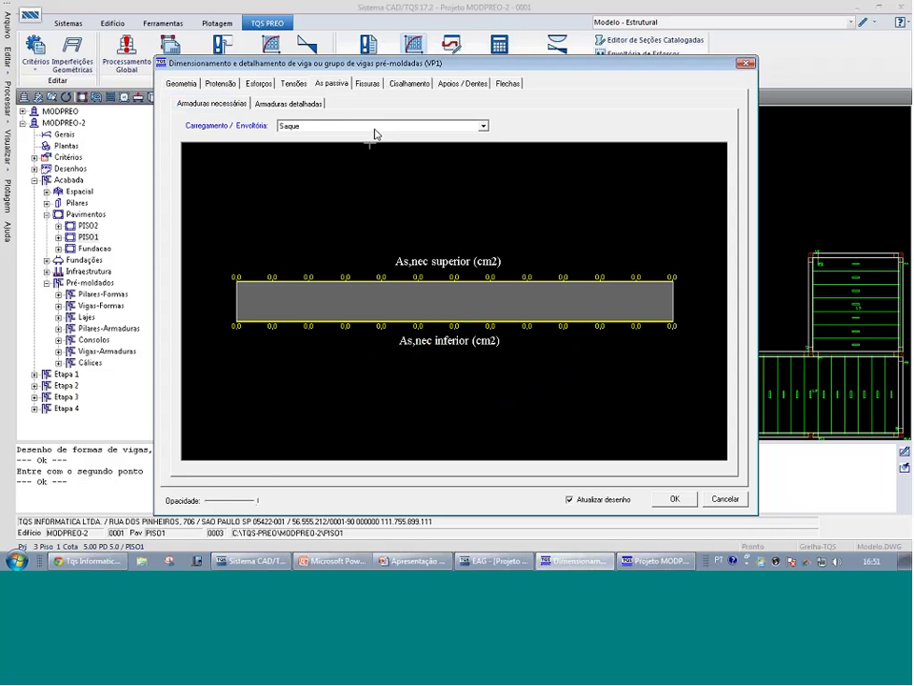
pyautogui.click(376, 126)
pyautogui.click(369, 156)
pyautogui.click(373, 126)
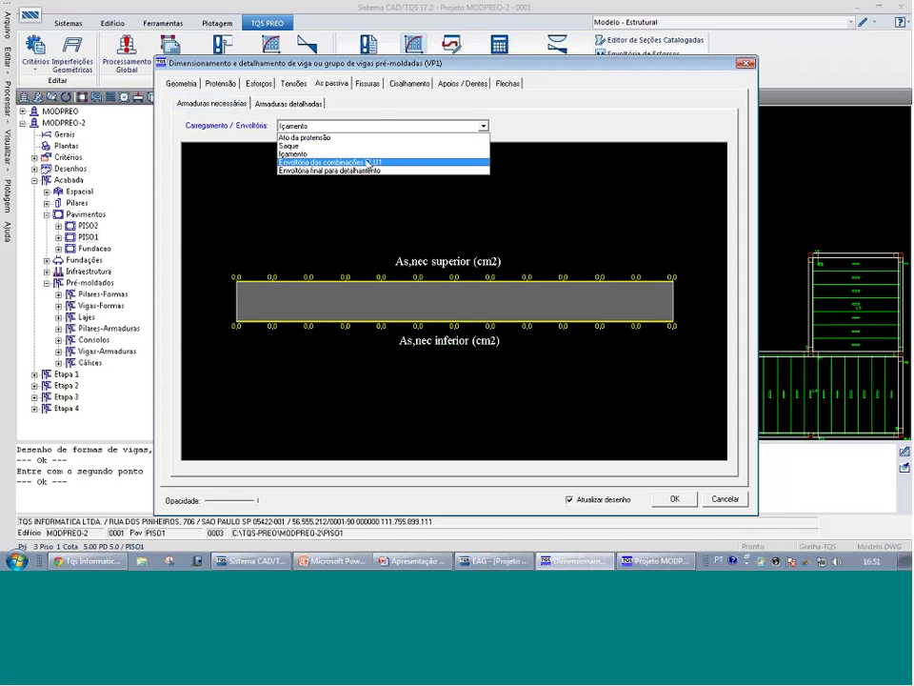
pyautogui.click(369, 163)
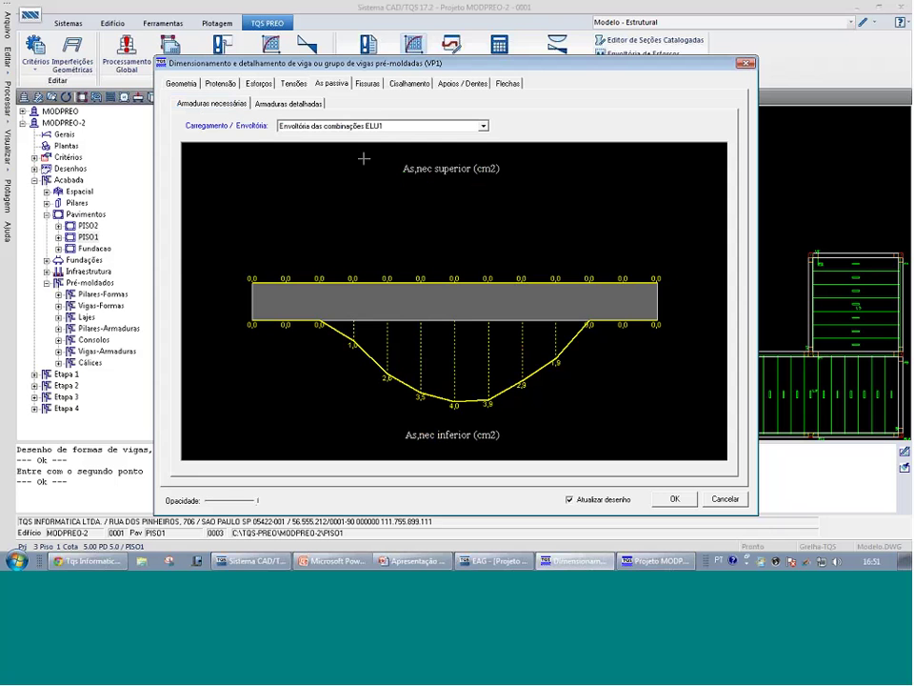
# Examine VP1's detailed passive bars in the cross-section, including the diameter of bottom position N1
pyautogui.click(289, 103)
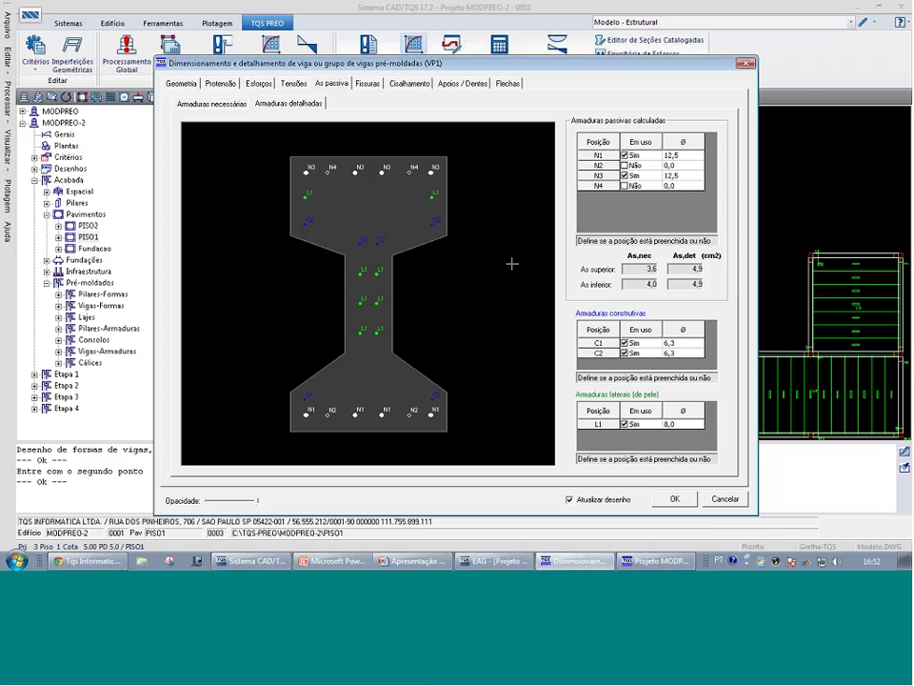
pyautogui.click(677, 155)
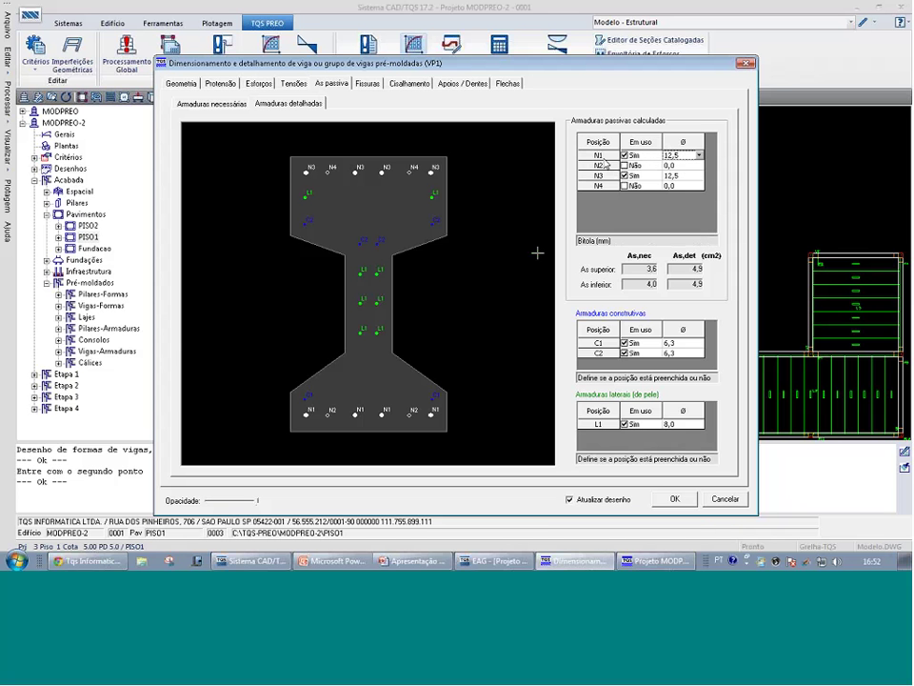
pyautogui.click(415, 435)
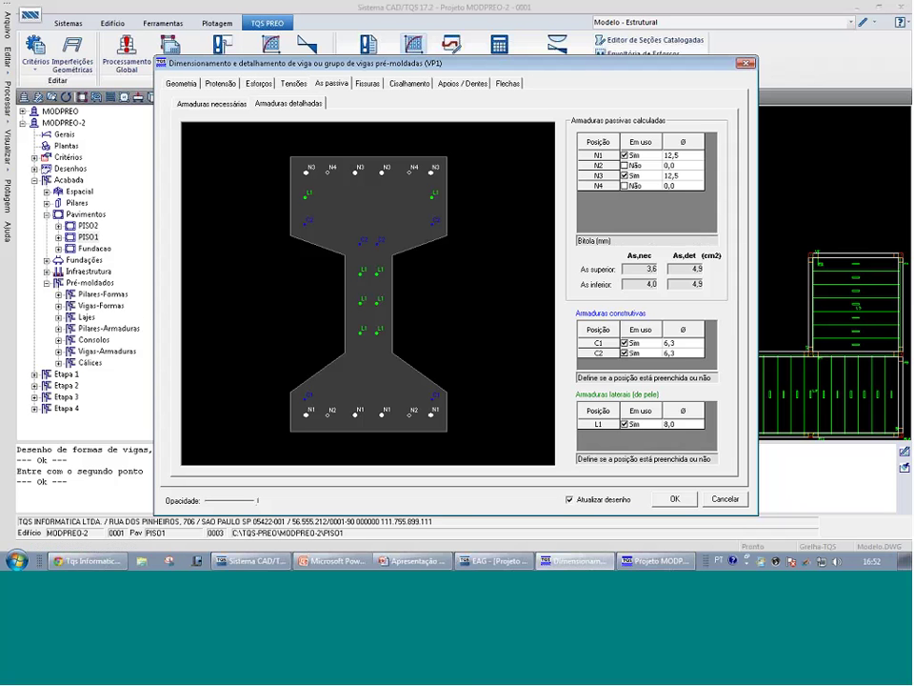
# Check VP1's crack openings along the beam against its active strands and detailed passive bars
pyautogui.click(368, 84)
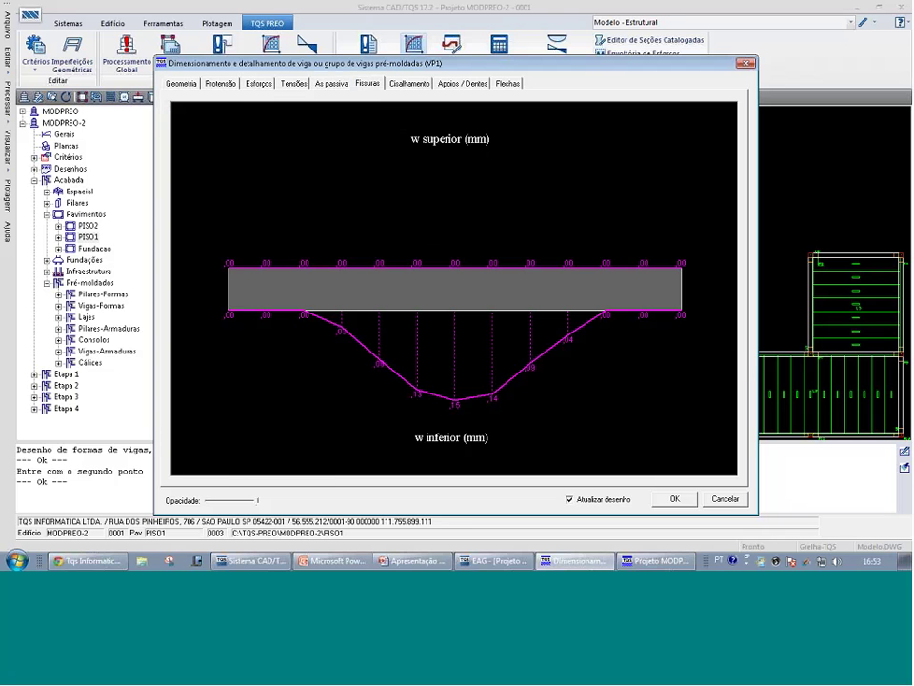
pyautogui.click(222, 84)
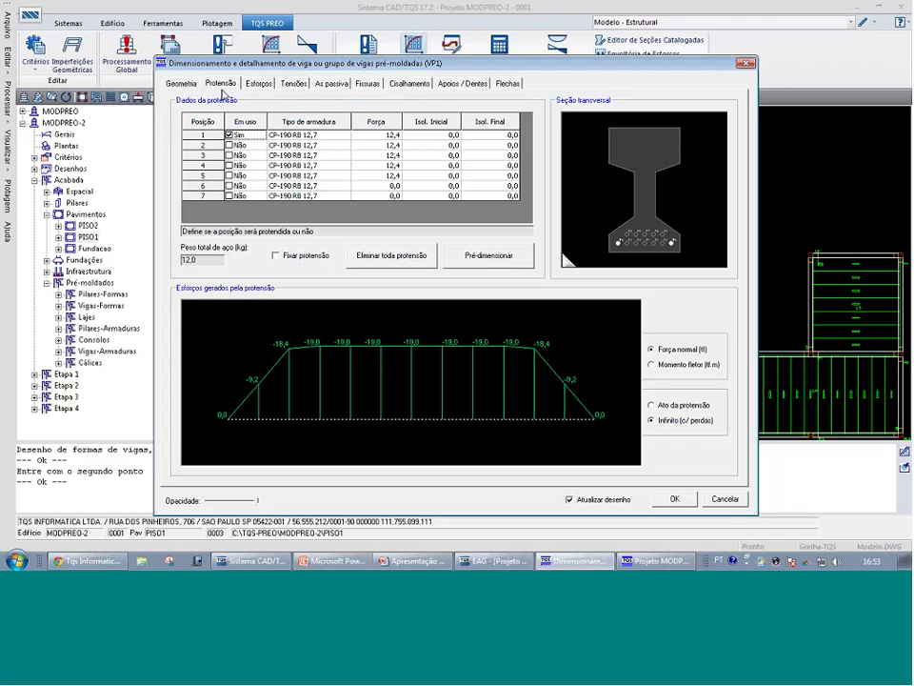
pyautogui.click(329, 86)
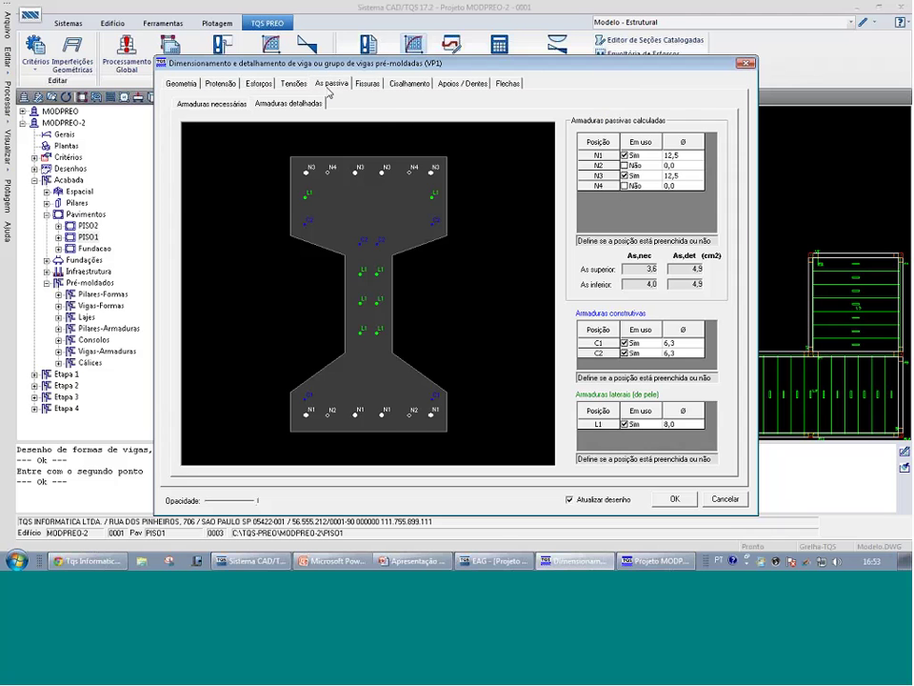
pyautogui.click(368, 84)
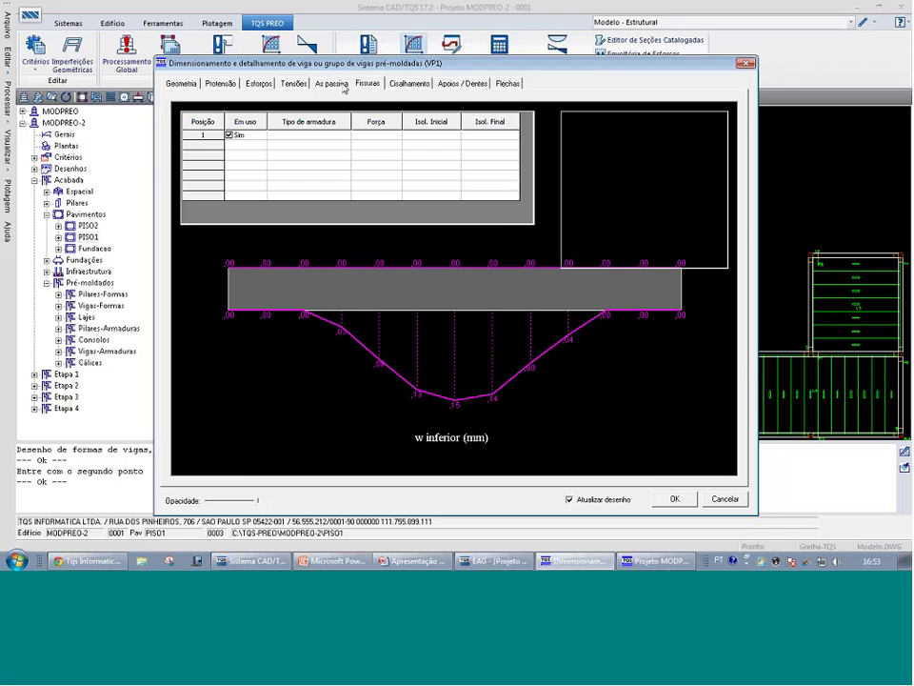
# Eliminate all of VP1's prestressing and review the detailed passive bars and crack openings without it
pyautogui.click(221, 83)
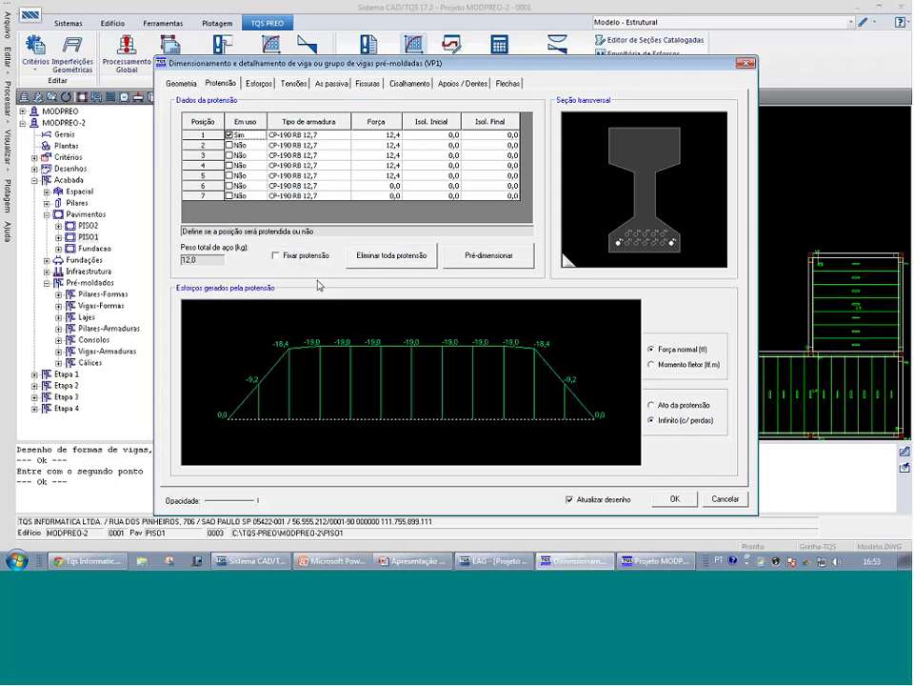
pyautogui.click(391, 255)
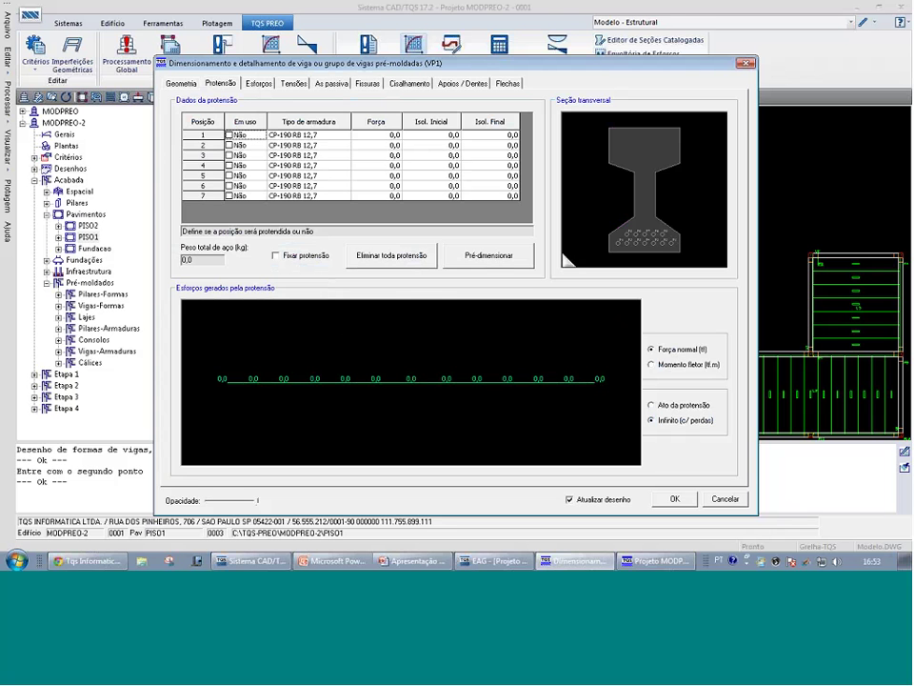
pyautogui.click(331, 84)
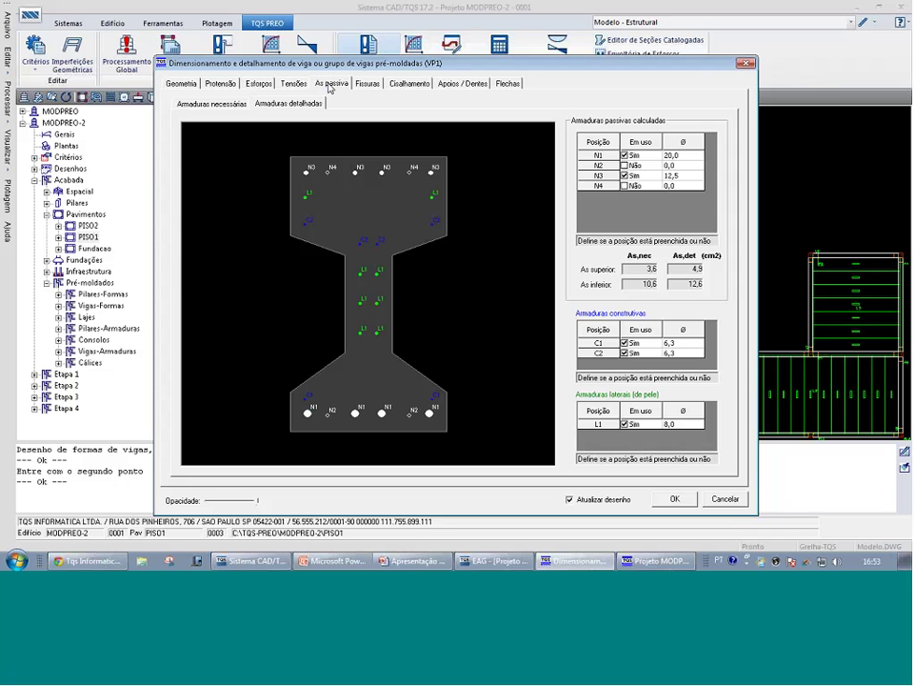
pyautogui.click(367, 84)
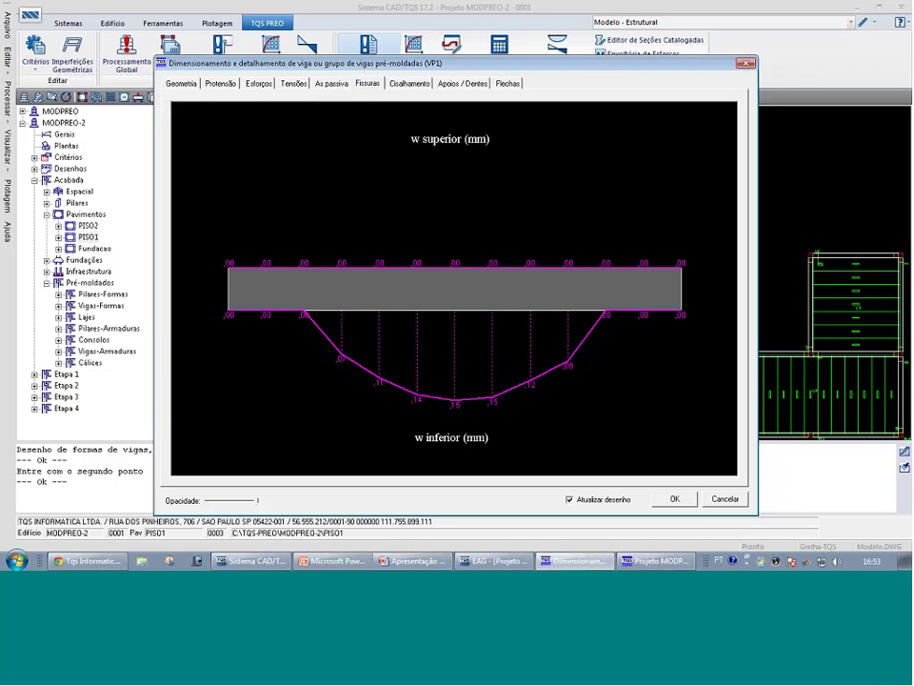
# Pre-dimension VP1's prestressing again and deactivate positions 2 to 5, keeping only position 1 in use
pyautogui.click(219, 84)
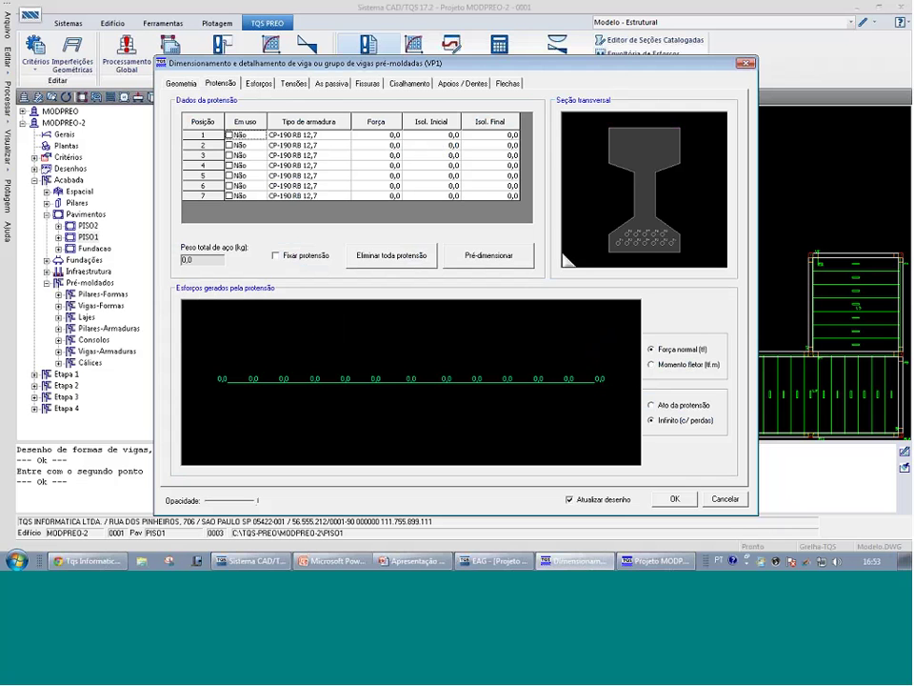
pyautogui.click(228, 173)
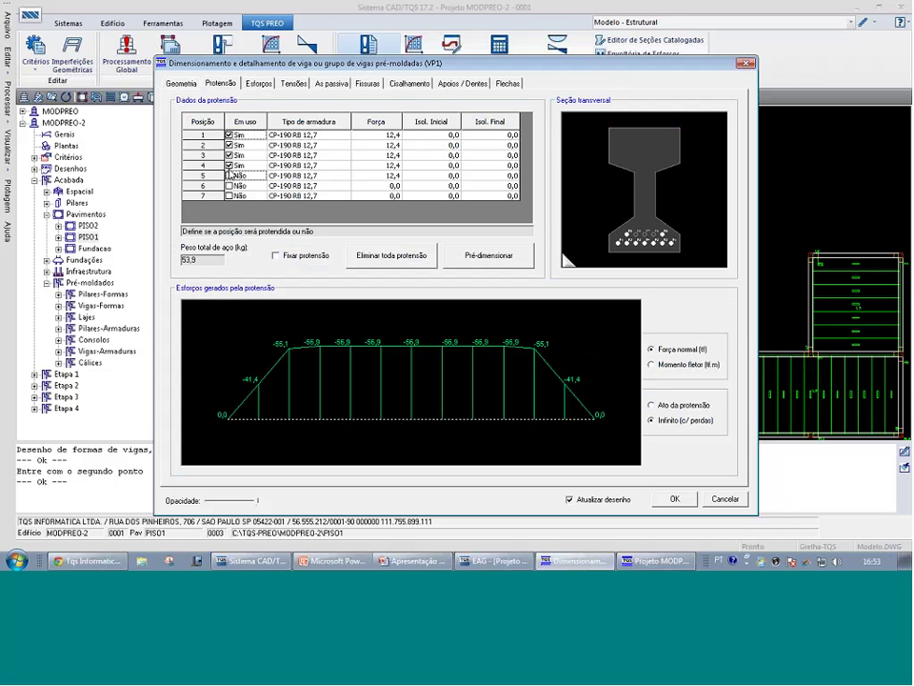
pyautogui.click(229, 165)
pyautogui.click(228, 154)
pyautogui.click(229, 145)
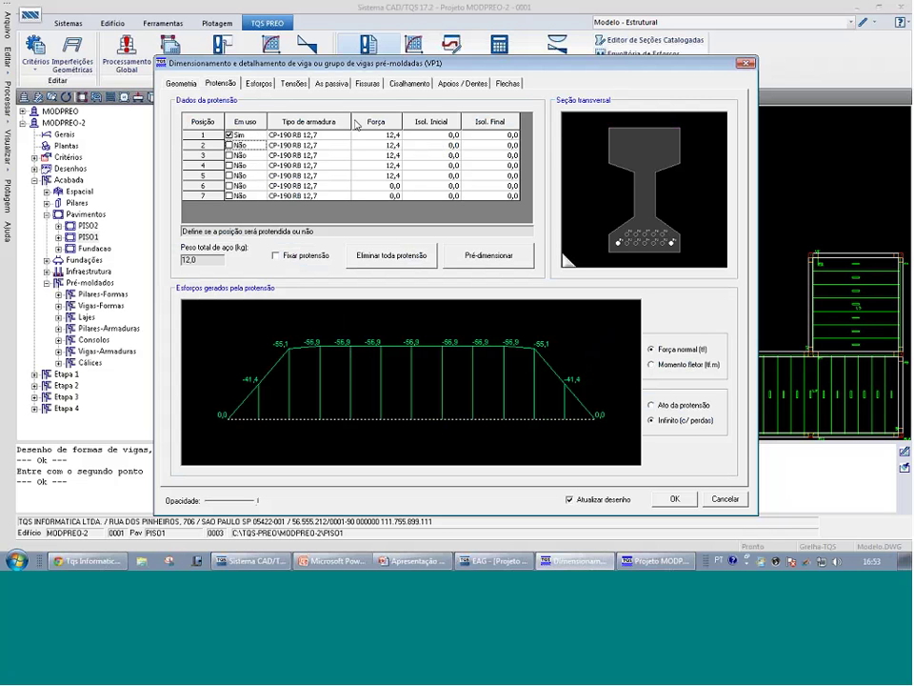
# Recheck the detailed passive bars and crack openings with only prestressing position 1 in use
pyautogui.click(331, 83)
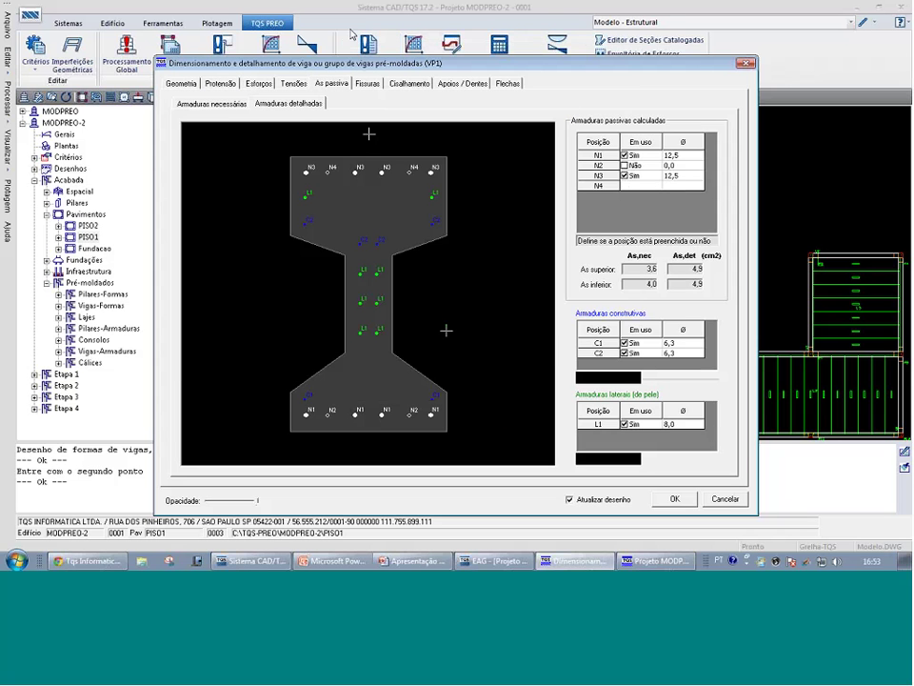
pyautogui.click(367, 83)
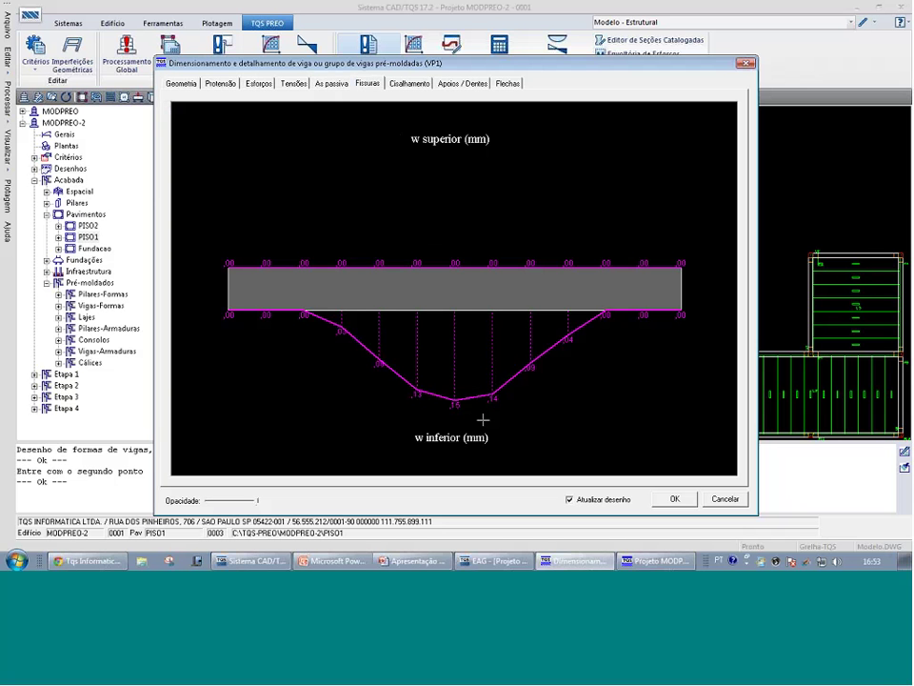
# Review the shear stirrups detailed for Faixa 1 and Faixa 2 and the support reinforcement at both ends of VP1
pyautogui.click(409, 83)
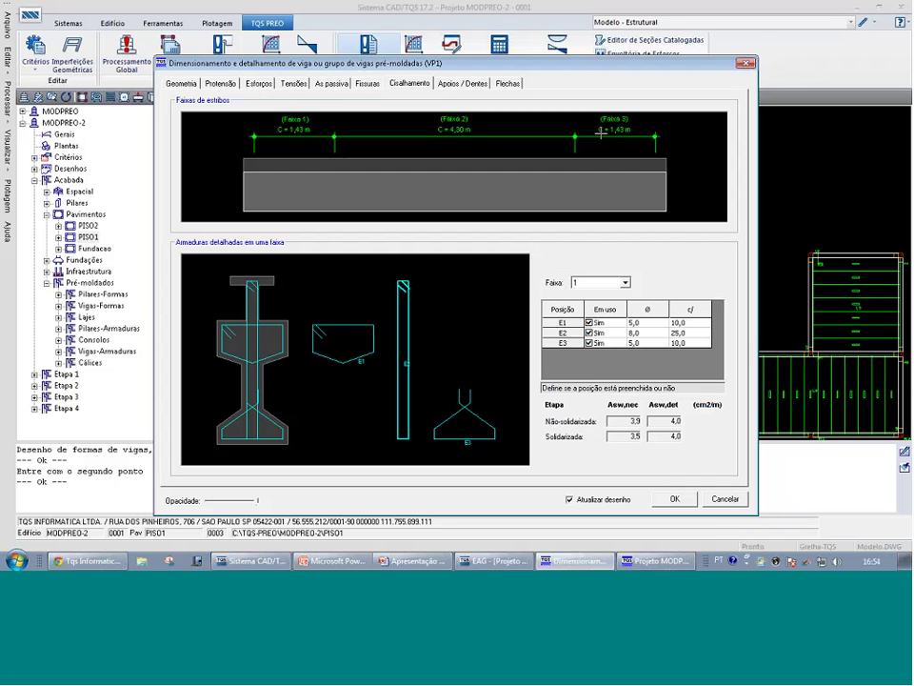
pyautogui.click(600, 134)
pyautogui.click(600, 282)
pyautogui.click(611, 304)
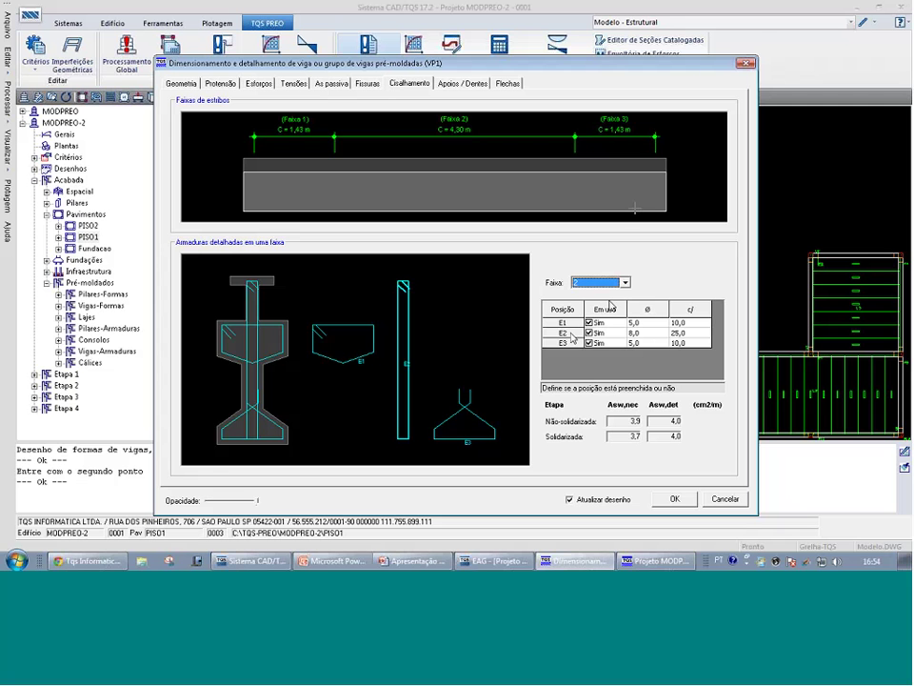
pyautogui.press('Up')
pyautogui.click(463, 420)
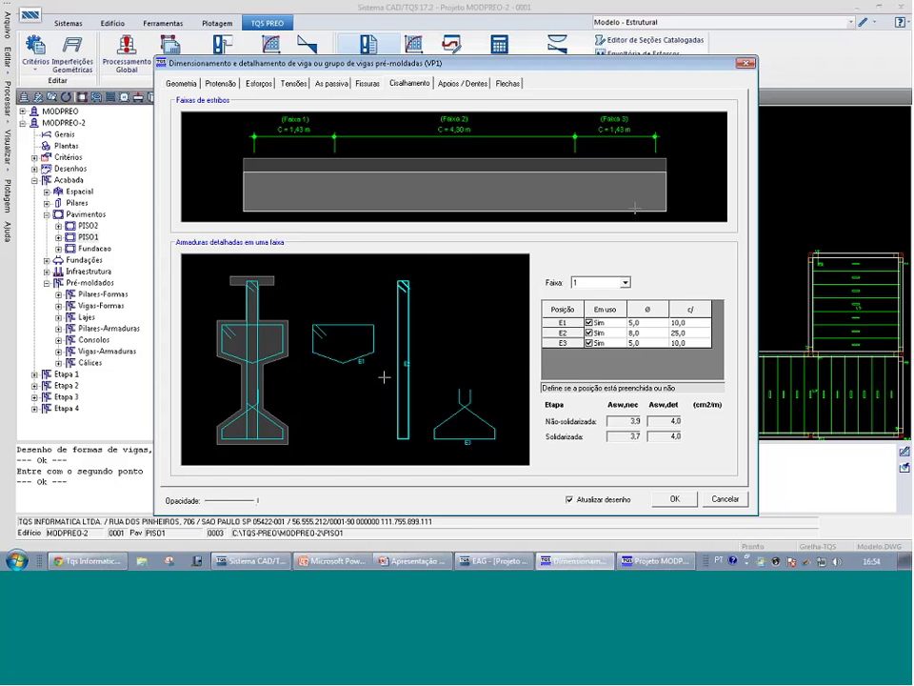
pyautogui.click(463, 83)
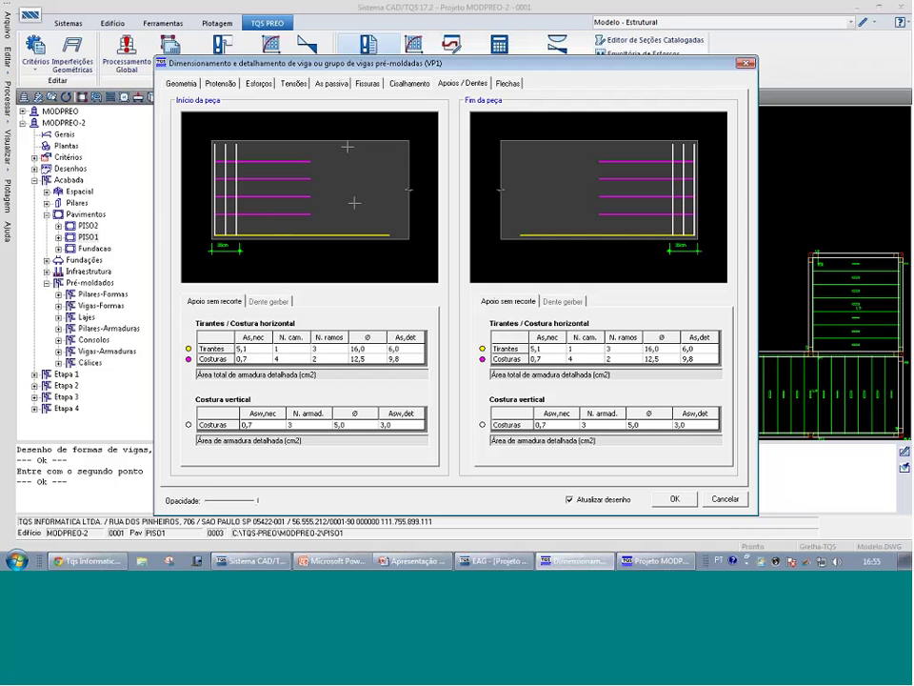
# Examine the loads in VP1's deflection estimate: permanent overloads 1 and 2, the variable overload and the prestressing moment
pyautogui.click(508, 80)
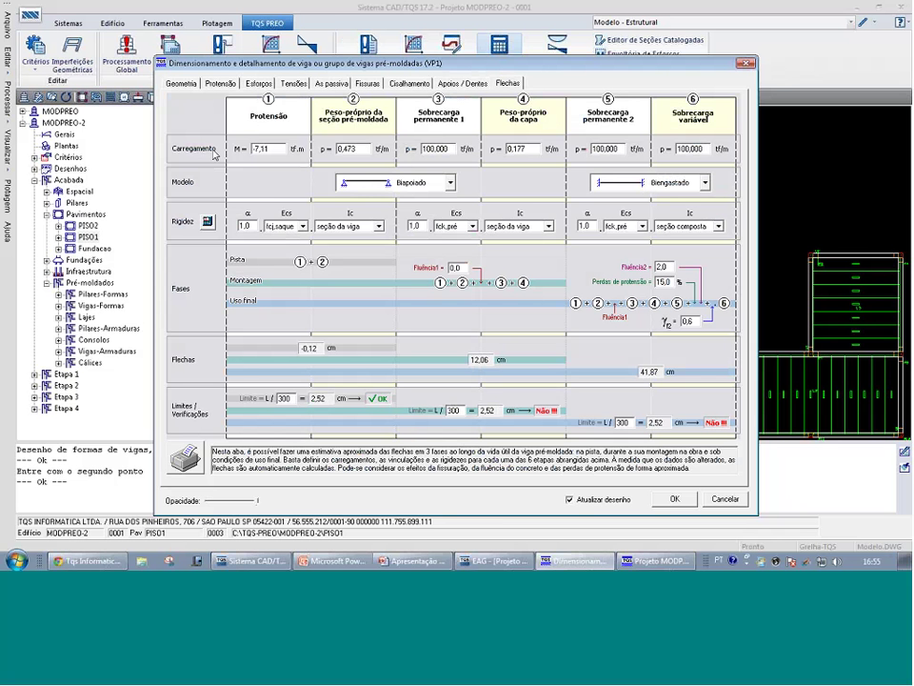
pyautogui.doubleClick(451, 148)
pyautogui.doubleClick(619, 148)
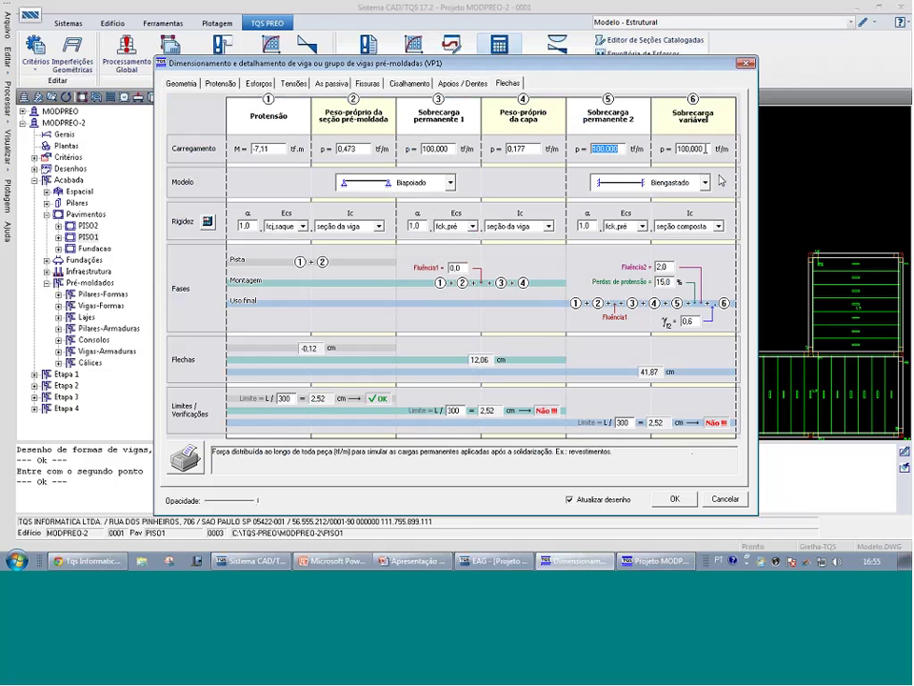
pyautogui.press('Tab')
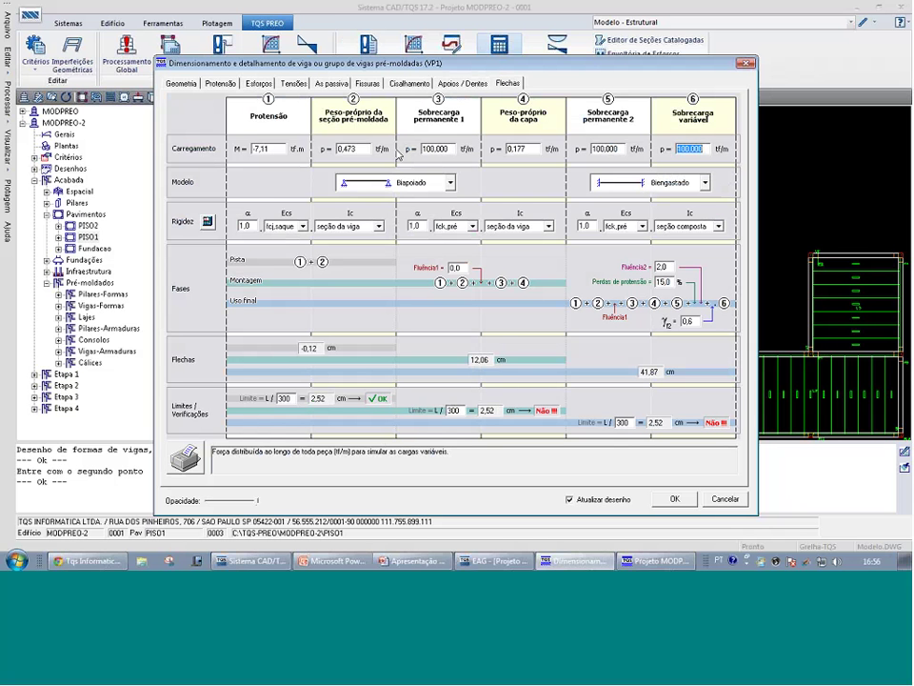
pyautogui.click(277, 148)
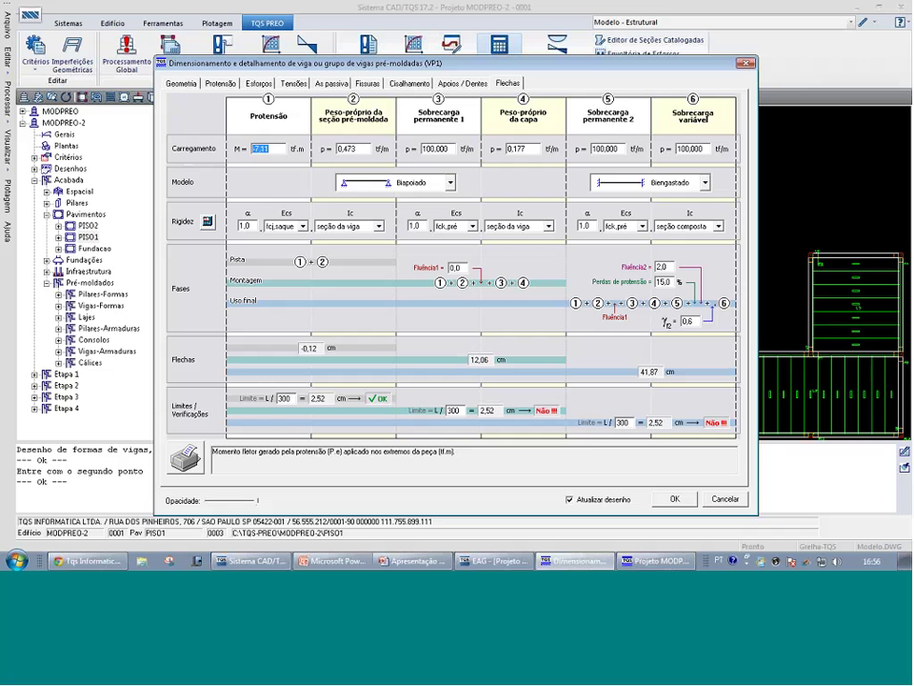
# Review the deflection inputs for beam group VP1: permanent and variable loads, the Biengastado support model, and the Fluência1 and Fluência2 coefficients
pyautogui.doubleClick(450, 148)
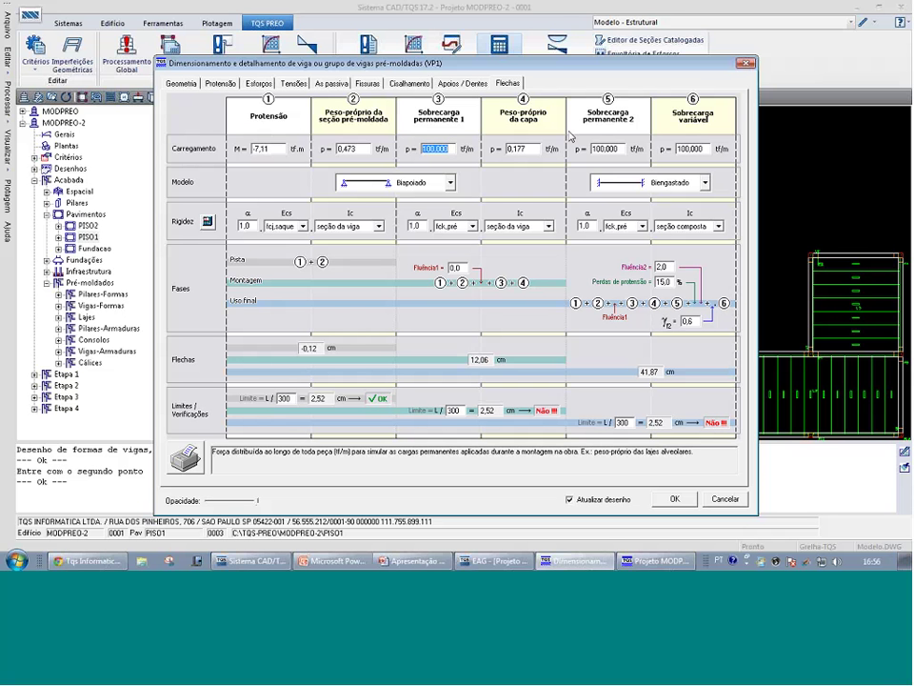
pyautogui.click(535, 149)
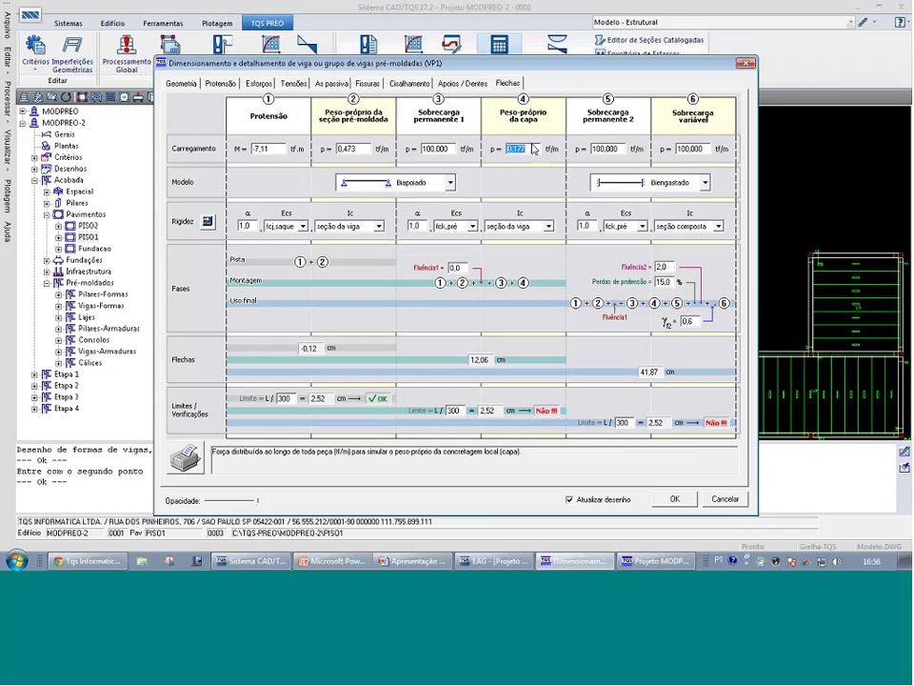
pyautogui.click(625, 149)
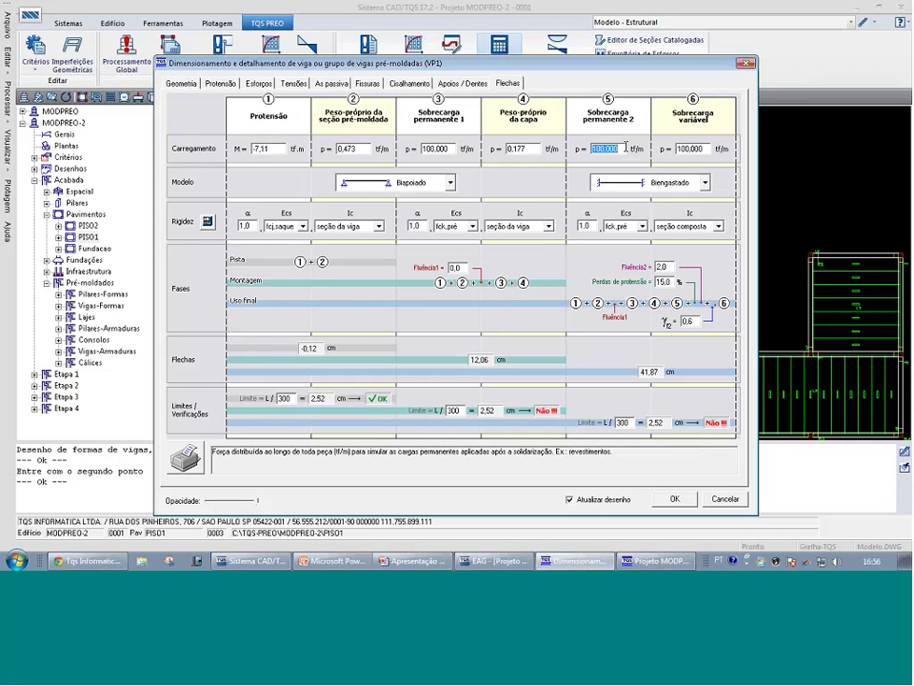
pyautogui.click(694, 149)
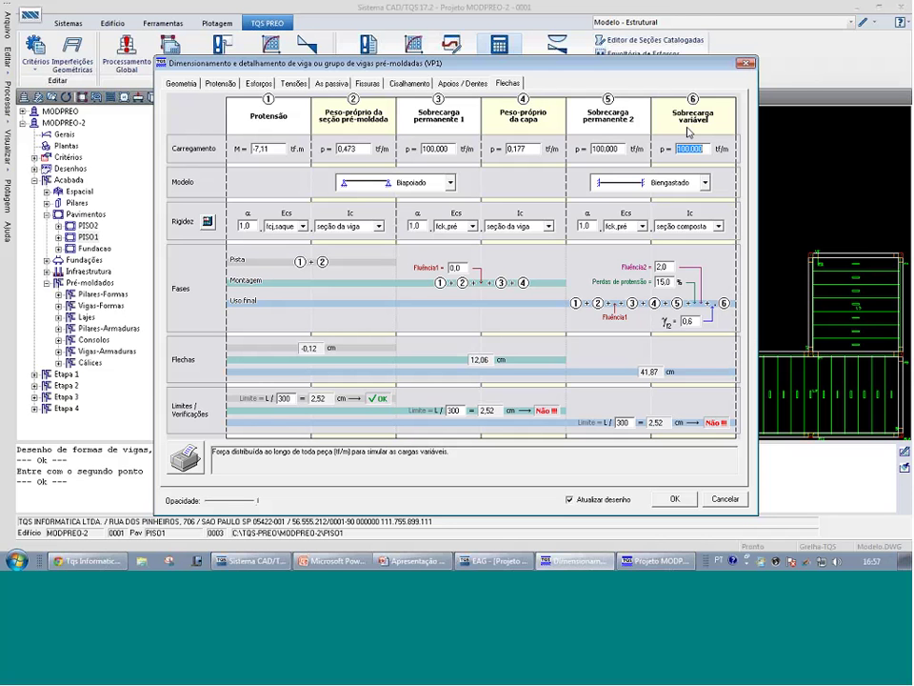
pyautogui.click(704, 181)
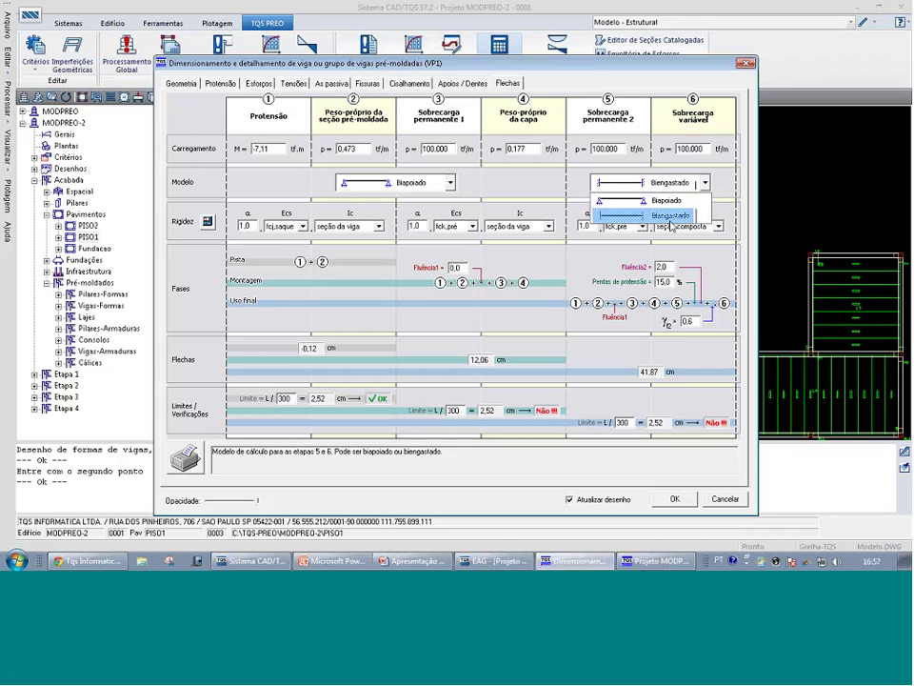
pyautogui.click(678, 216)
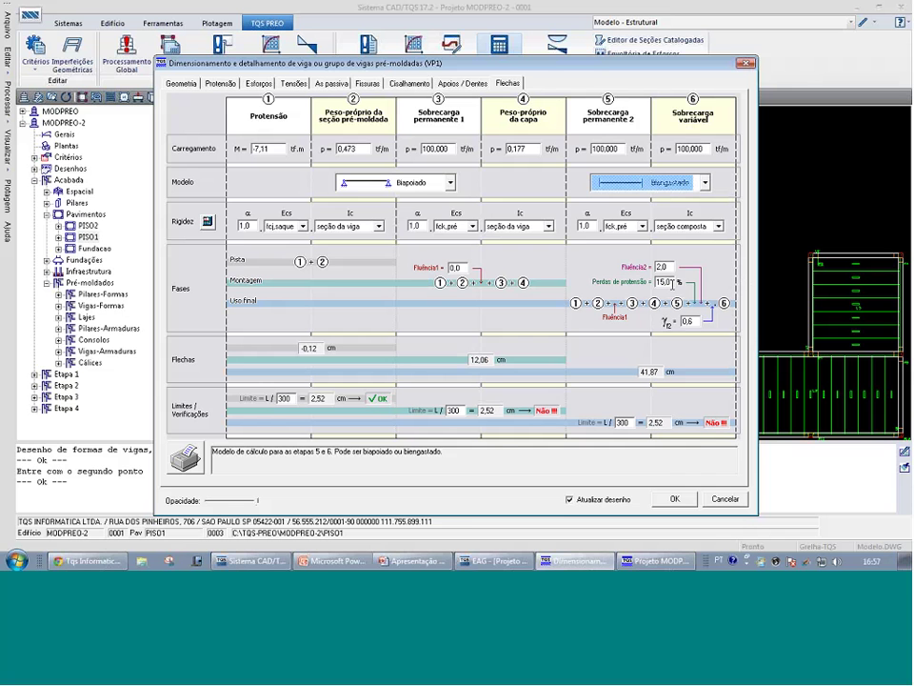
pyautogui.click(458, 267)
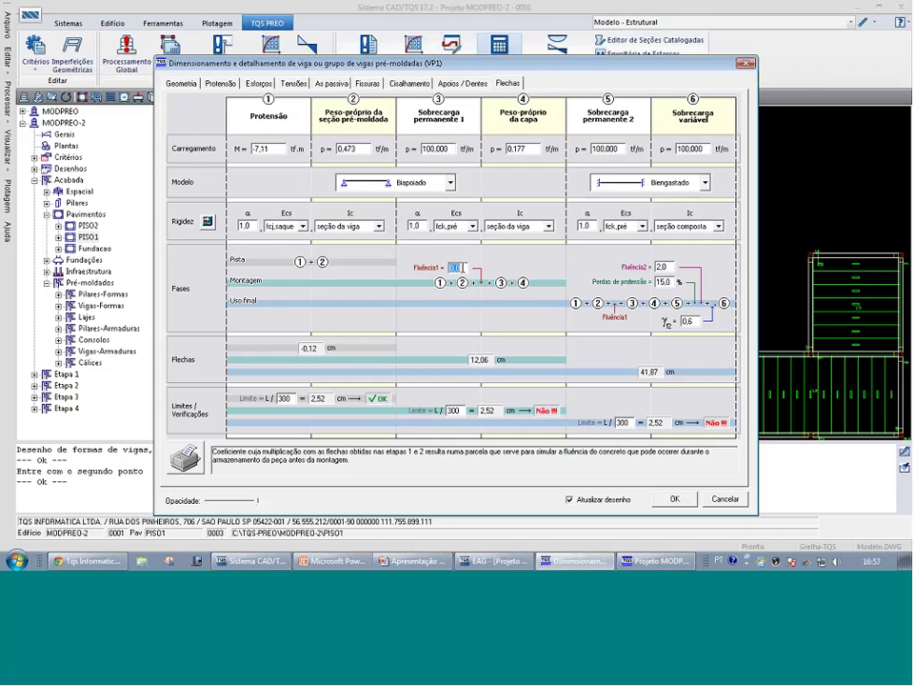
pyautogui.click(463, 266)
pyautogui.doubleClick(670, 267)
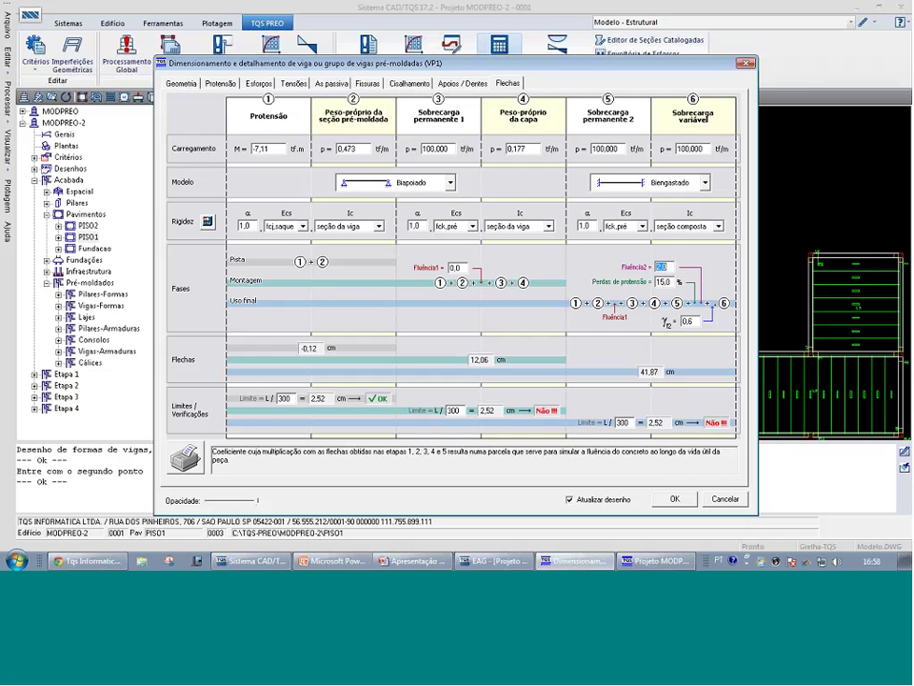
pyautogui.click(434, 148)
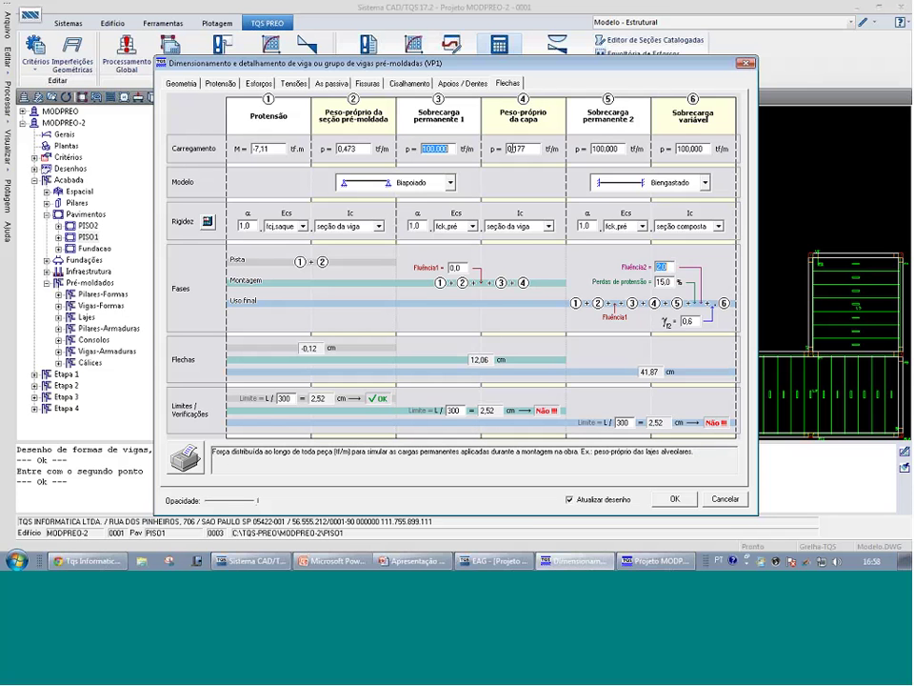
pyautogui.click(512, 149)
pyautogui.press('Tab')
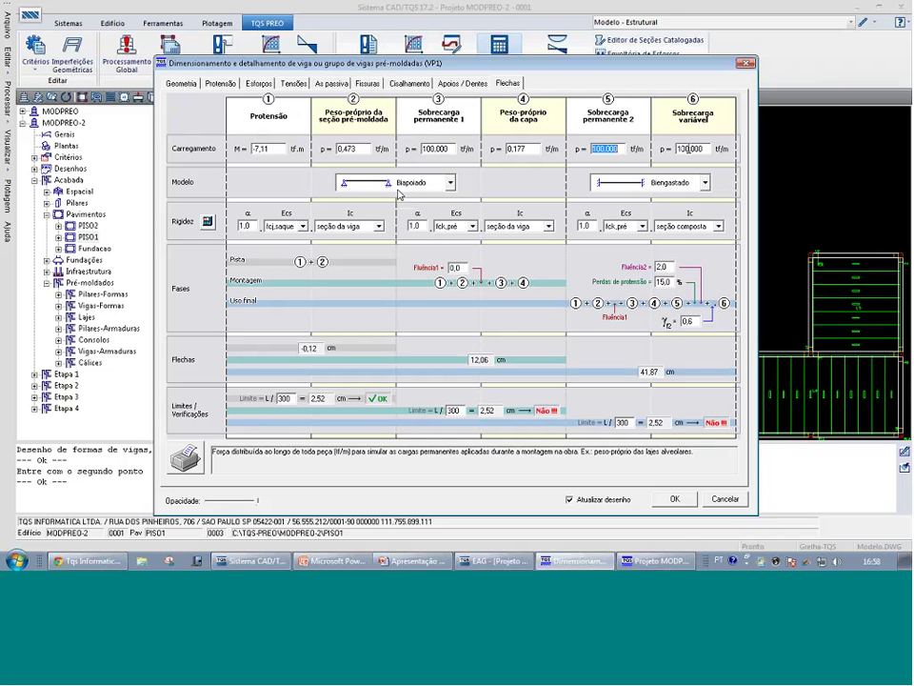
pyautogui.click(435, 148)
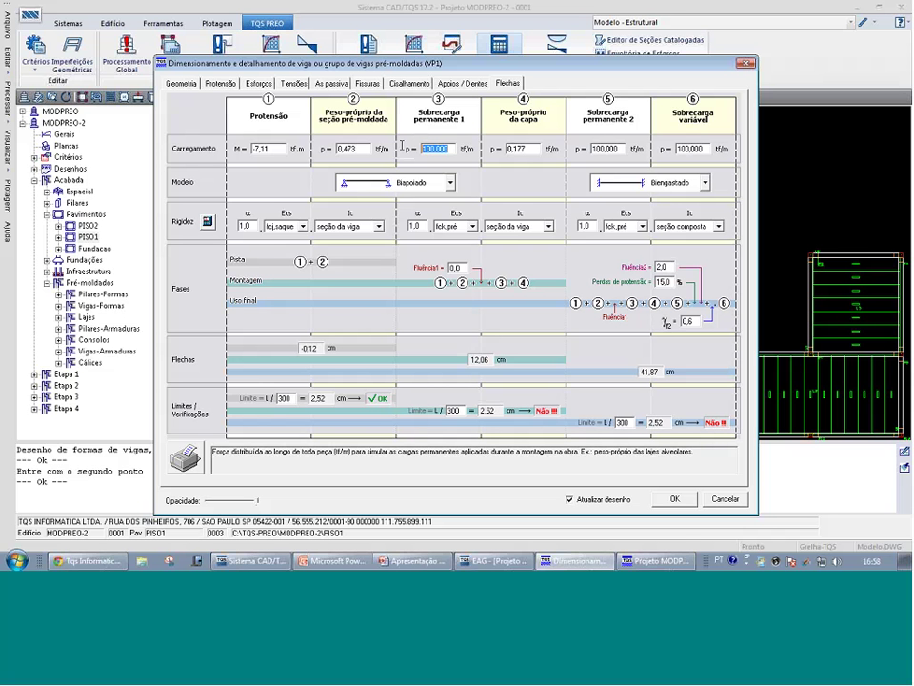
pyautogui.click(451, 149)
# Open the grid model viewer for floor PISO1 and display load case 02 - Peso Próprio - Articulado
pyautogui.click(89, 237)
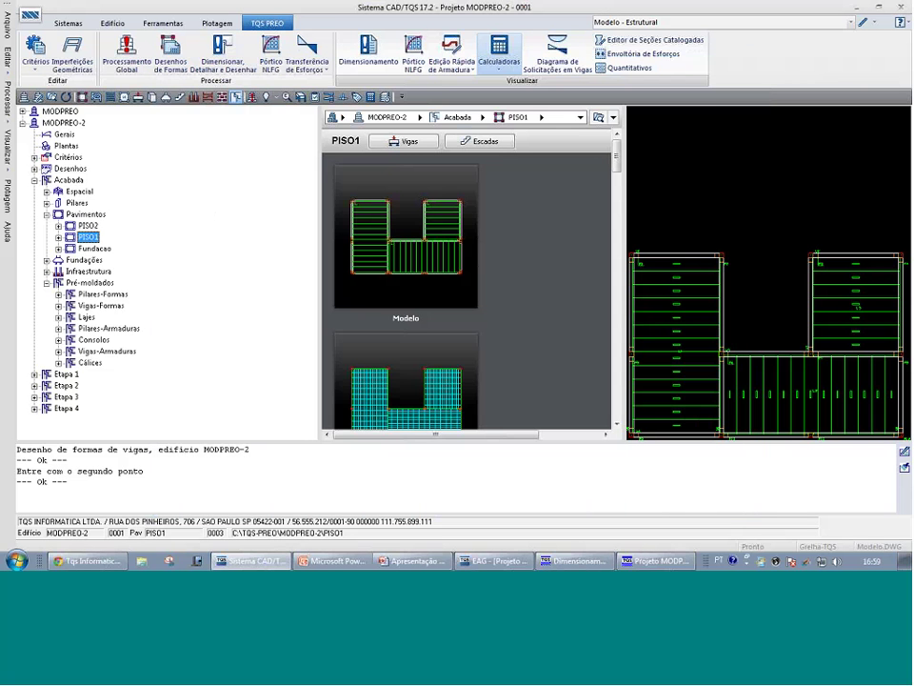
pyautogui.click(111, 97)
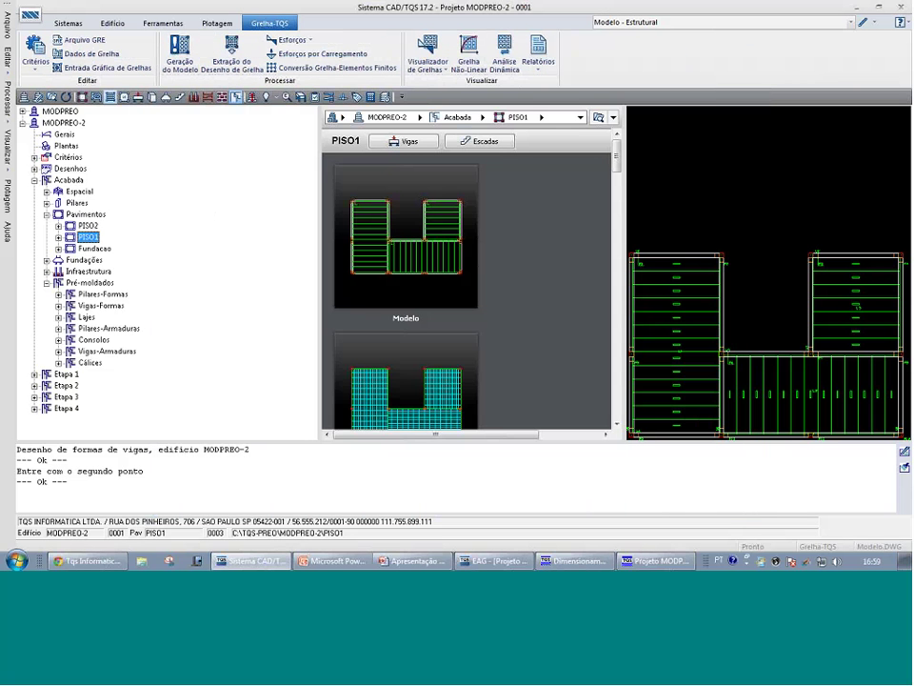
pyautogui.click(428, 63)
pyautogui.click(504, 96)
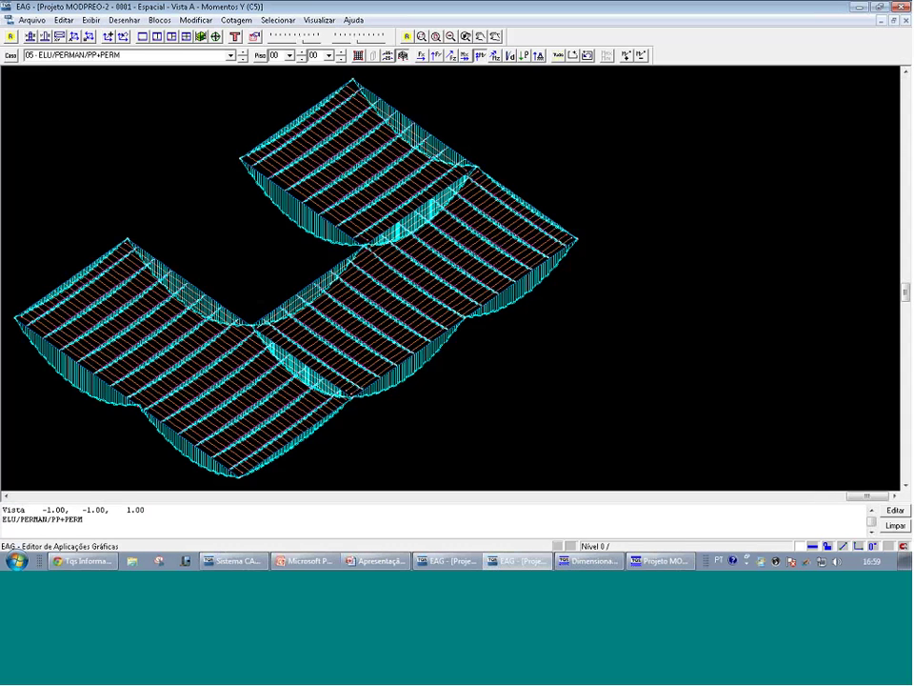
pyautogui.click(228, 55)
pyautogui.click(197, 82)
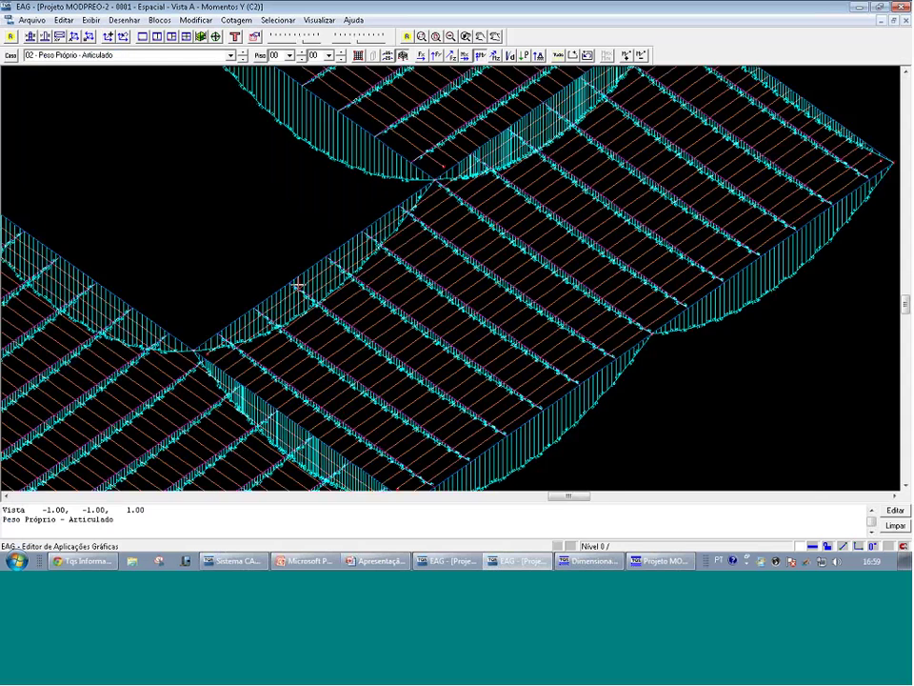
# Examine the Y bending moments and applied self-weight loads on the beam along the inner edge of the floor's recess
pyautogui.scroll(1, 298, 286)
pyautogui.scroll(2, 346, 241)
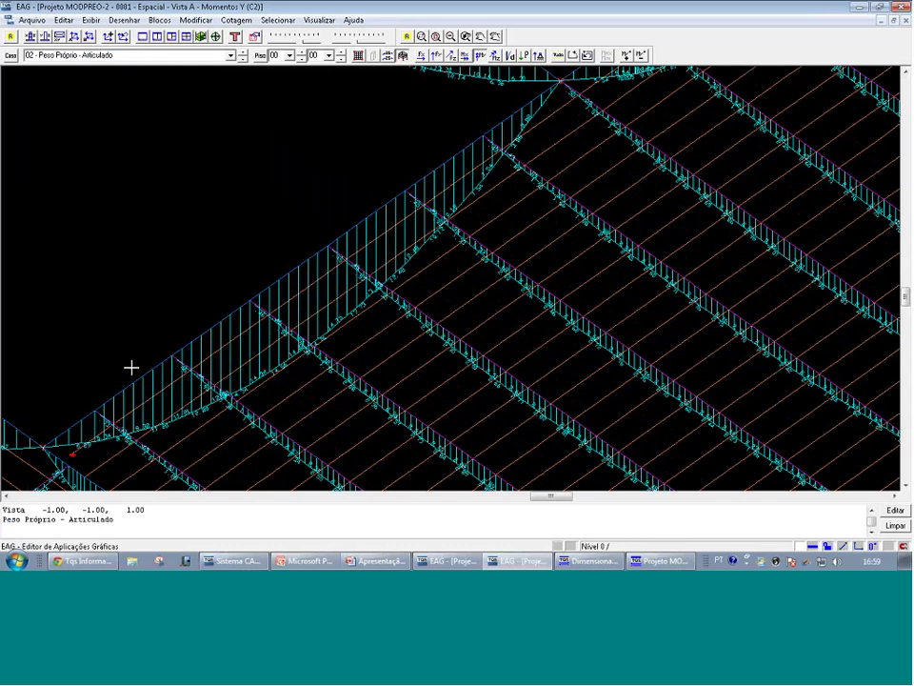
pyautogui.scroll(-2, 342, 336)
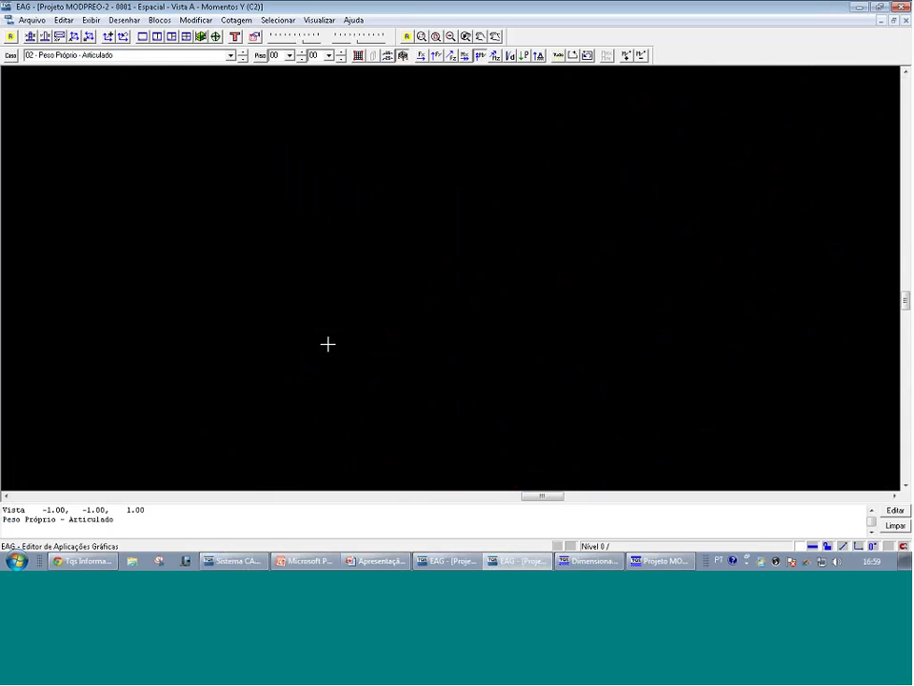
pyautogui.scroll(4, 330, 336)
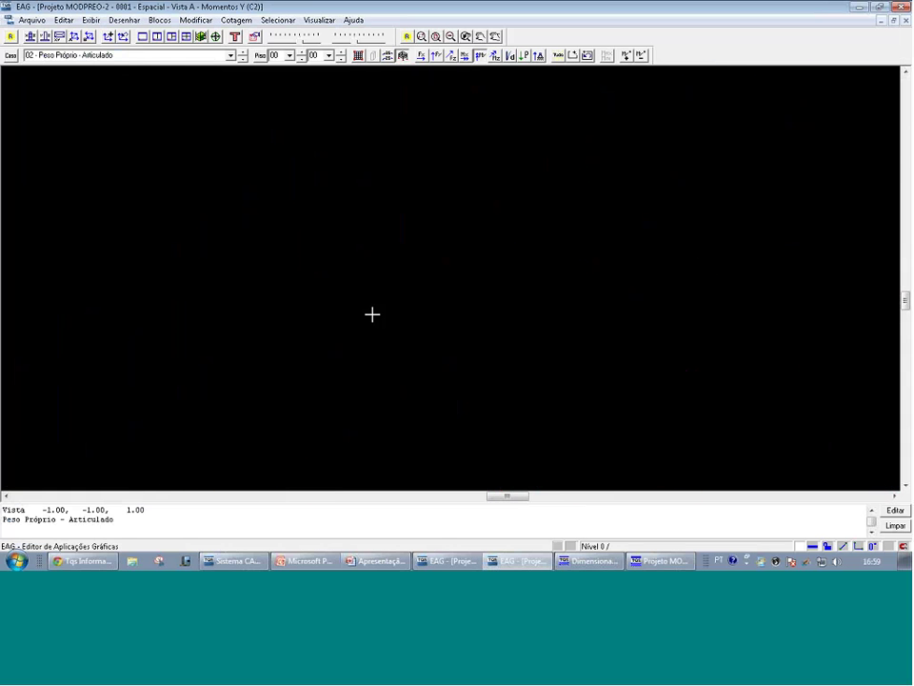
pyautogui.scroll(2, 367, 341)
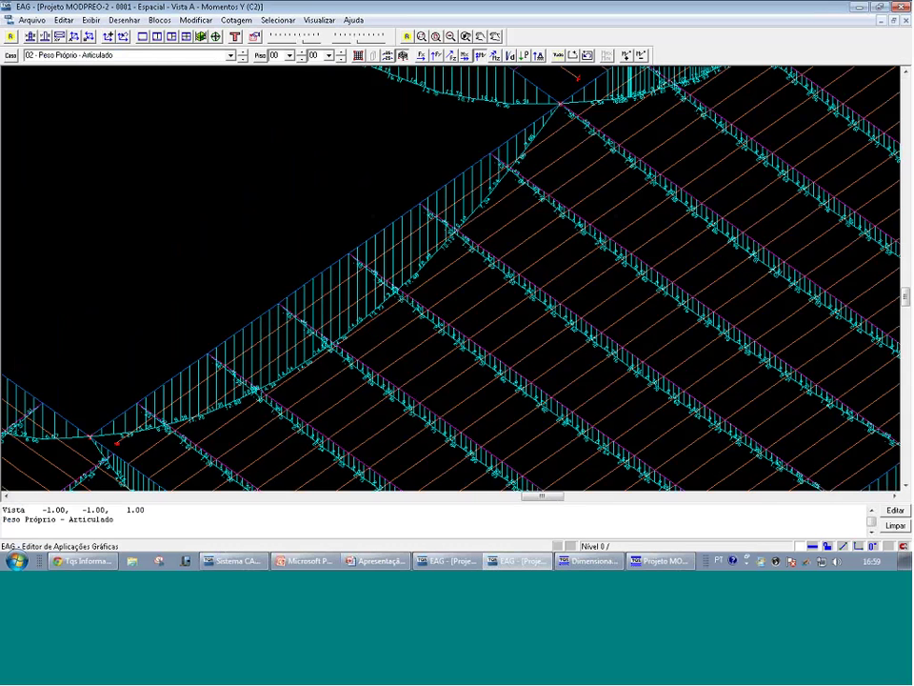
pyautogui.click(523, 56)
pyautogui.scroll(1, 319, 254)
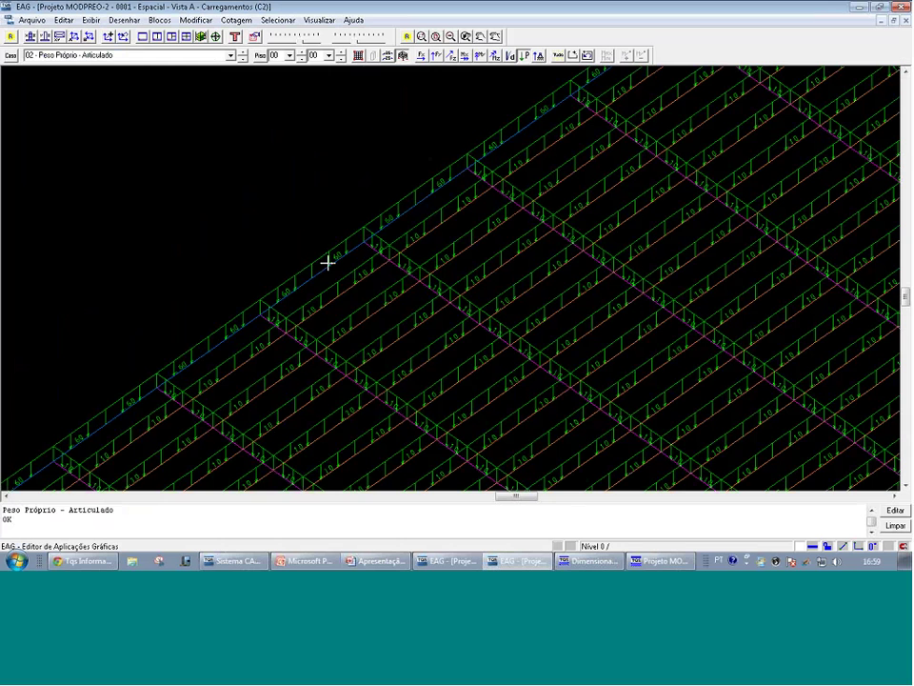
pyautogui.moveTo(327, 261)
# Inspect the midspan Y moment values of the recess-edge beam and bring back the load display
pyautogui.click(481, 56)
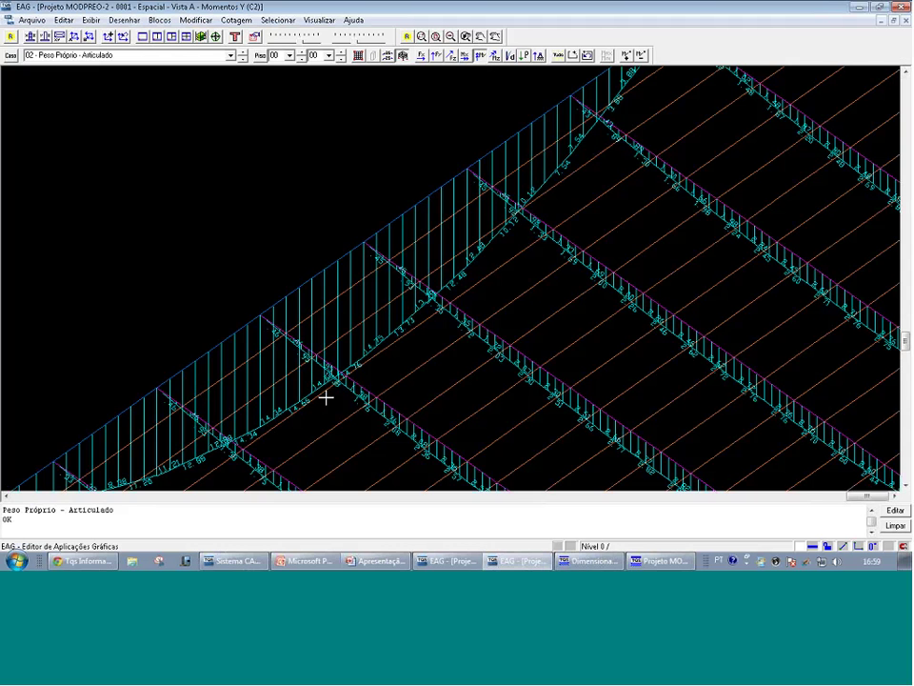
pyautogui.scroll(2, 343, 381)
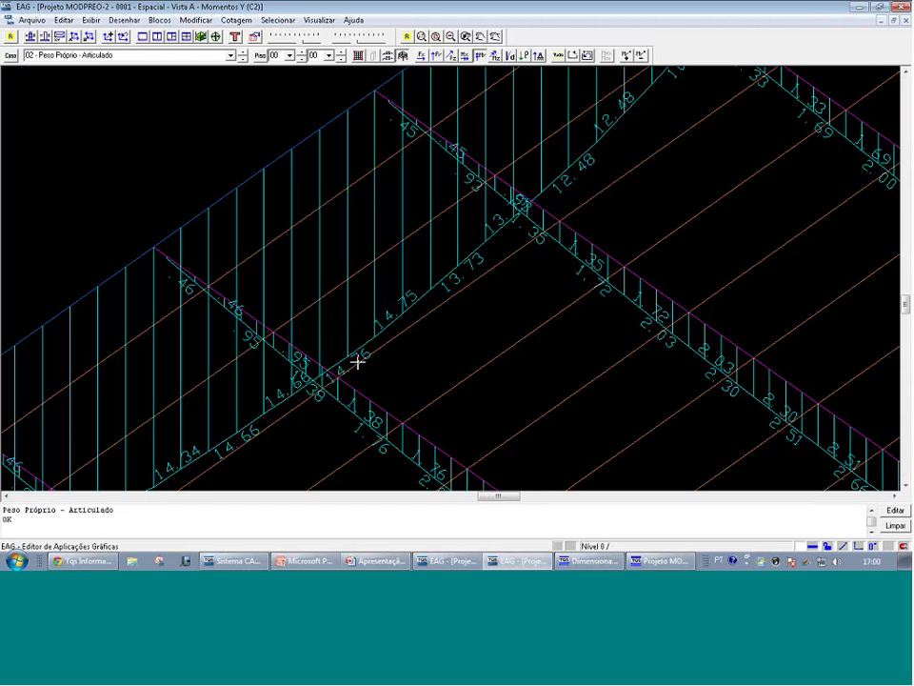
pyautogui.scroll(1, 358, 361)
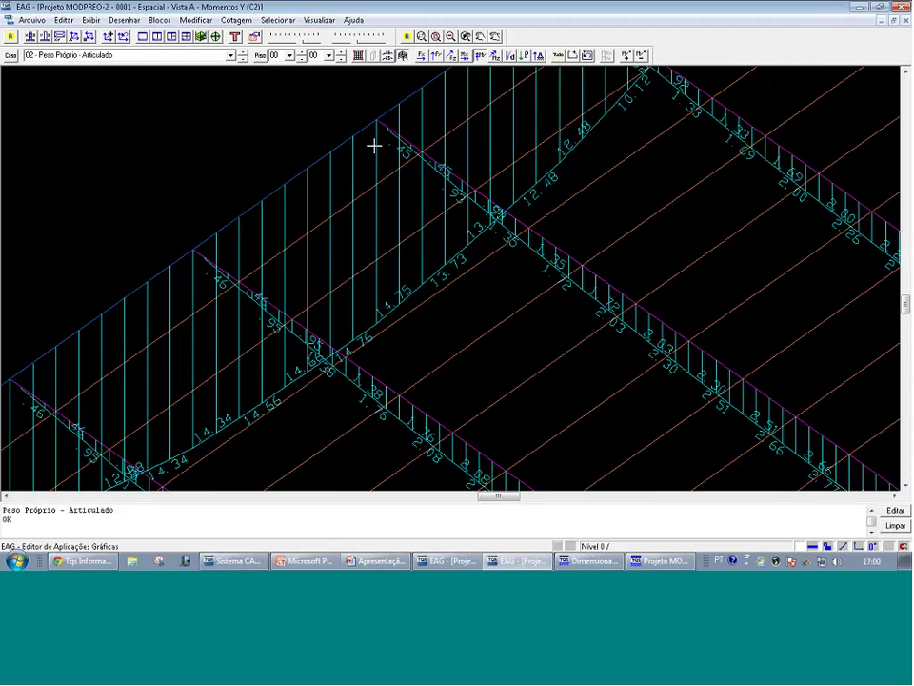
pyautogui.scroll(-1, 416, 229)
pyautogui.click(523, 55)
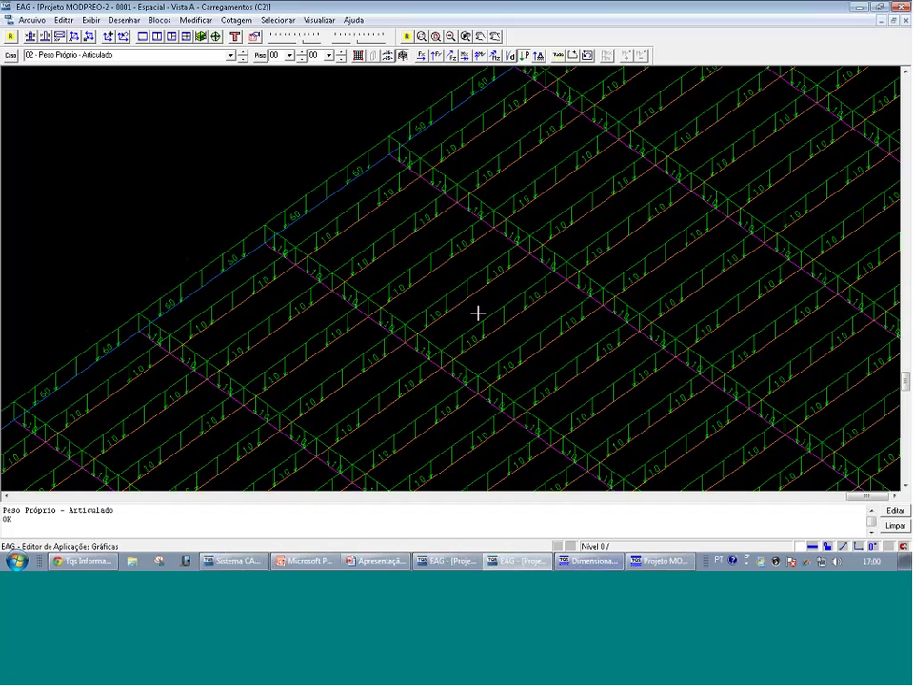
# Close the precast criteria window and set the Sobrecarga permanente 1 load to 1,25 tf/m in the VP1 deflection data
pyautogui.click(659, 561)
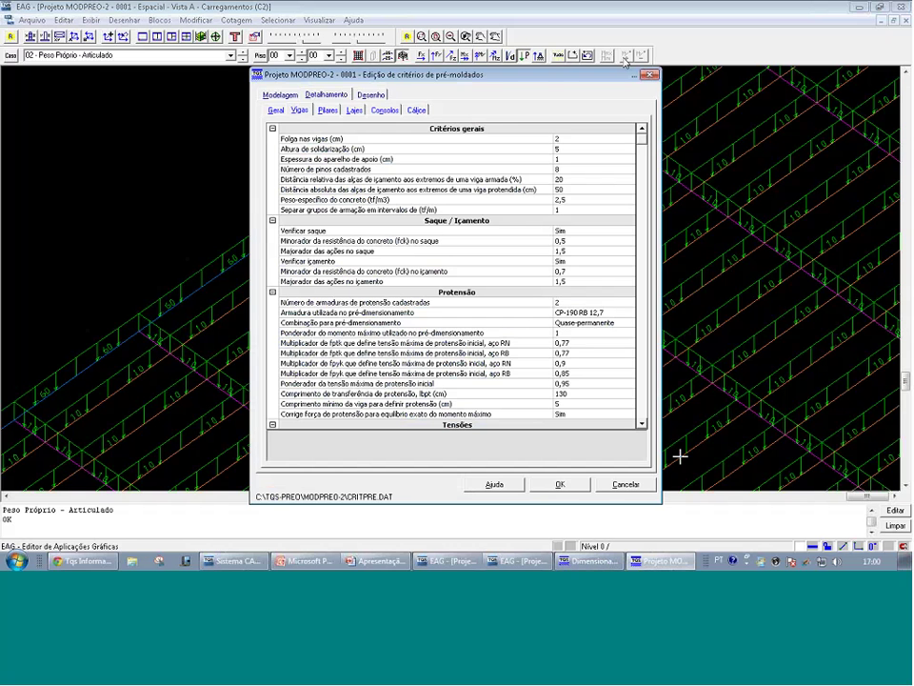
pyautogui.click(650, 75)
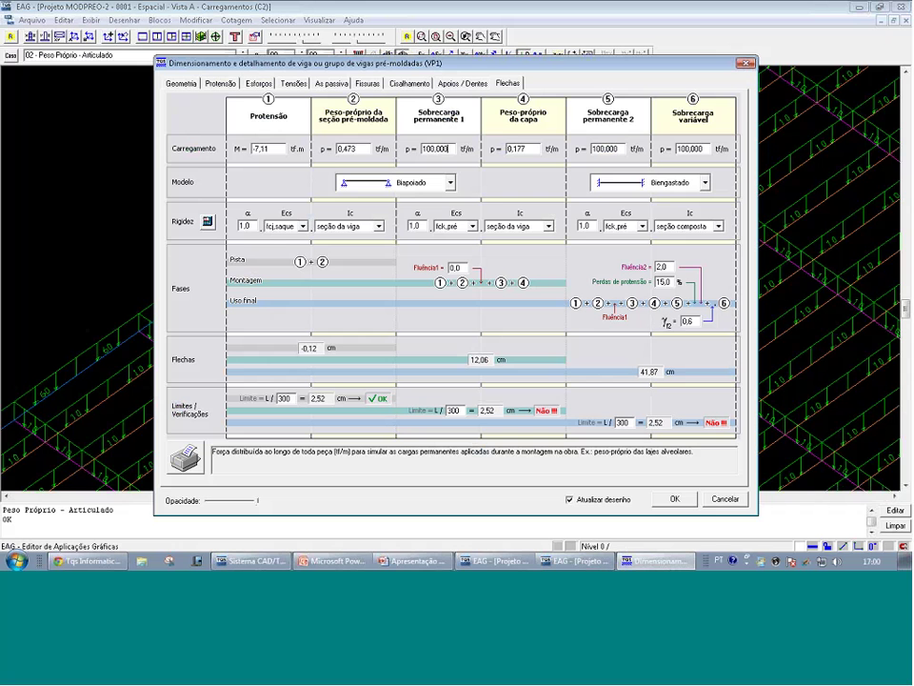
pyautogui.moveTo(449, 148); pyautogui.dragTo(387, 149)
pyautogui.write('1,25')
pyautogui.moveTo(591, 148); pyautogui.dragTo(631, 159)
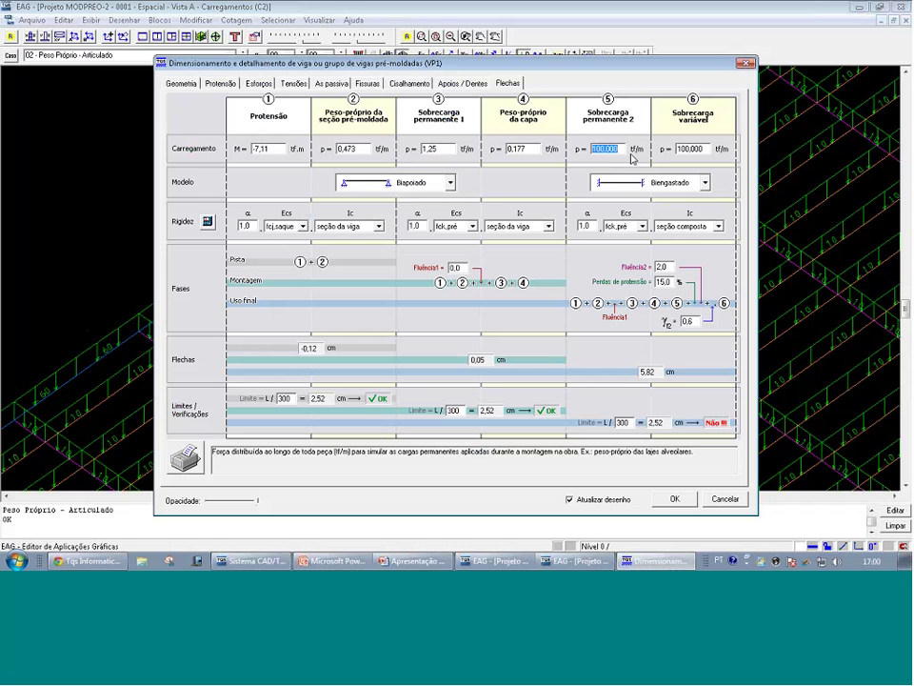
pyautogui.press('Tab')
# Display the Y moments for load case 03 - Cargas permanentes and examine the values along the recess-edge beam
pyautogui.click(76, 188)
pyautogui.click(225, 56)
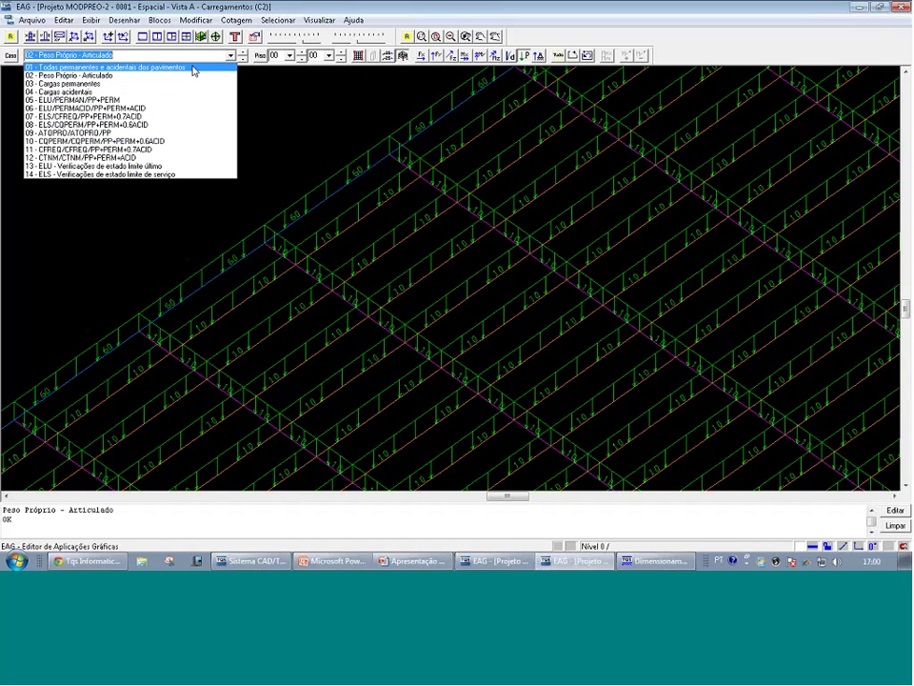
pyautogui.click(157, 84)
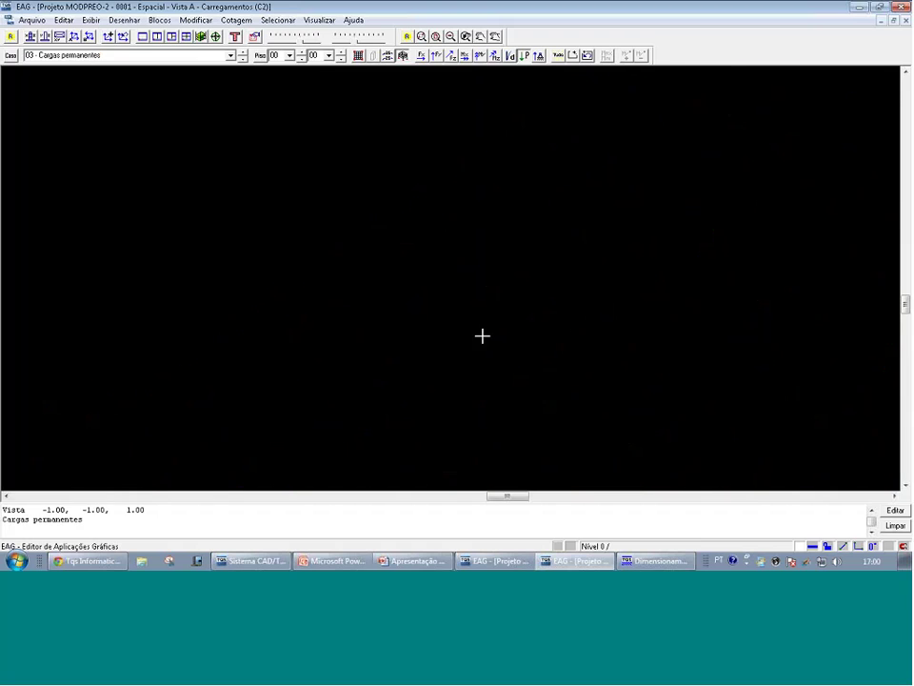
pyautogui.click(480, 55)
pyautogui.moveTo(532, 183); pyautogui.dragTo(484, 229, button='middle')
pyautogui.scroll(2, 396, 302)
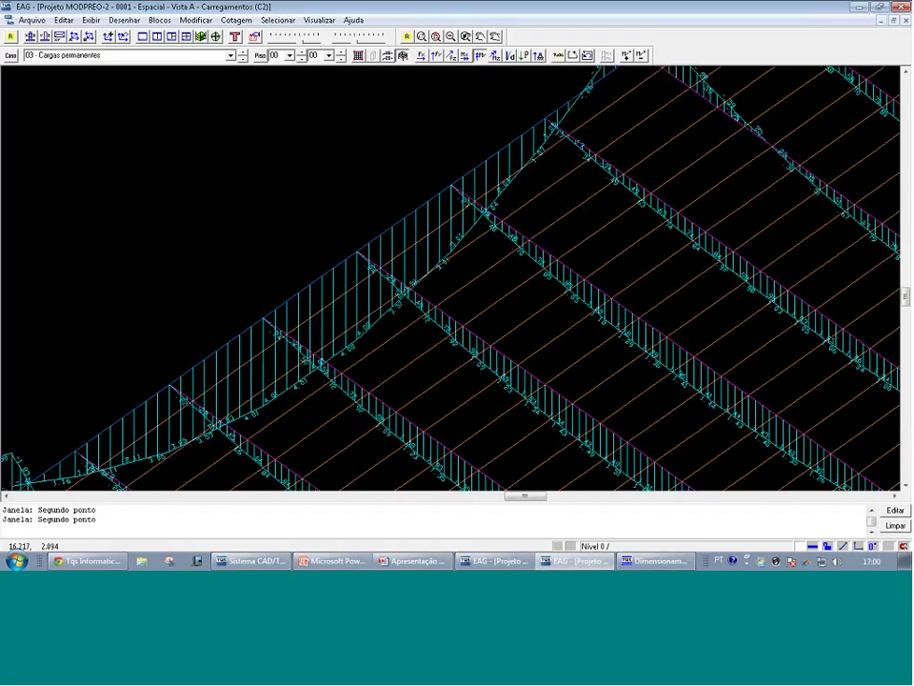
pyautogui.scroll(-3, 339, 344)
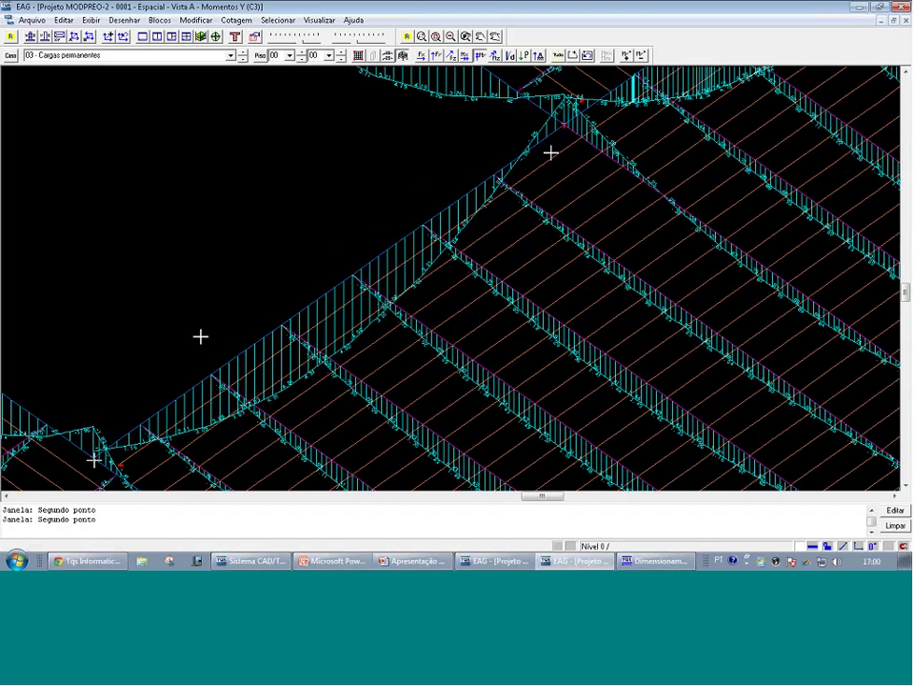
pyautogui.scroll(1, 330, 290)
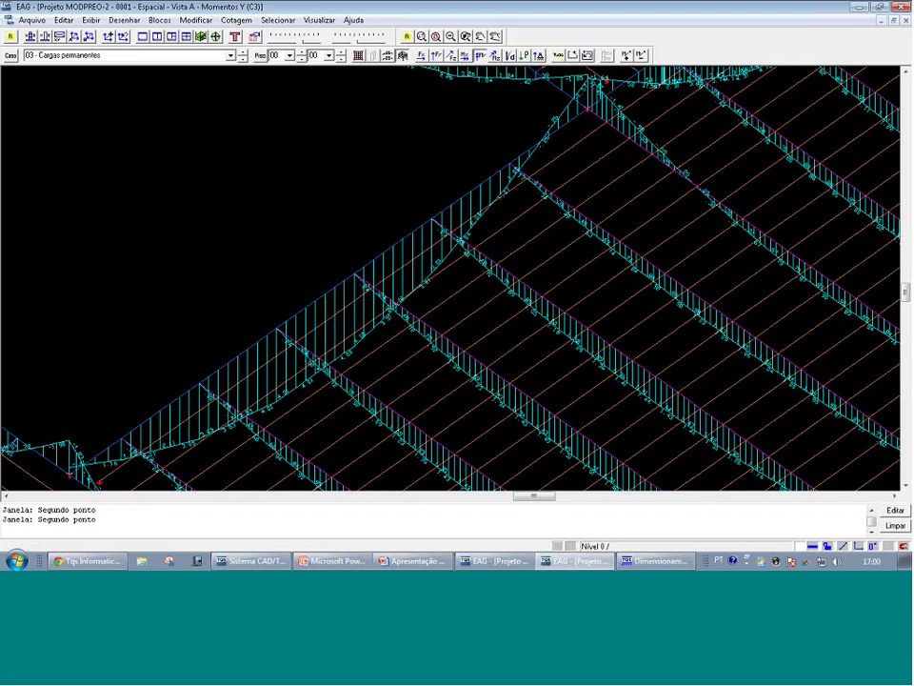
pyautogui.scroll(2, 360, 352)
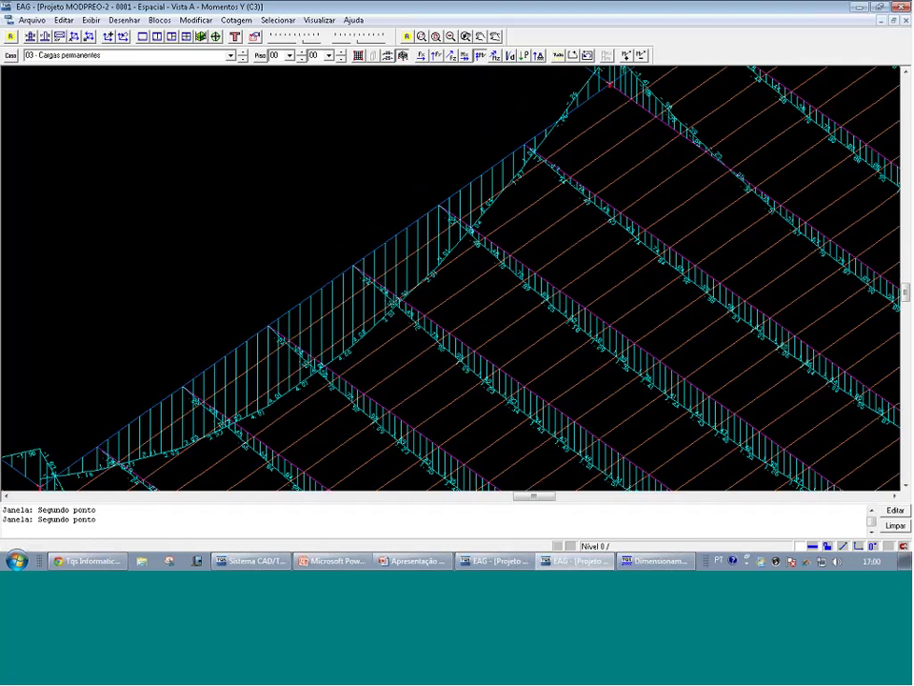
pyautogui.scroll(1, 350, 349)
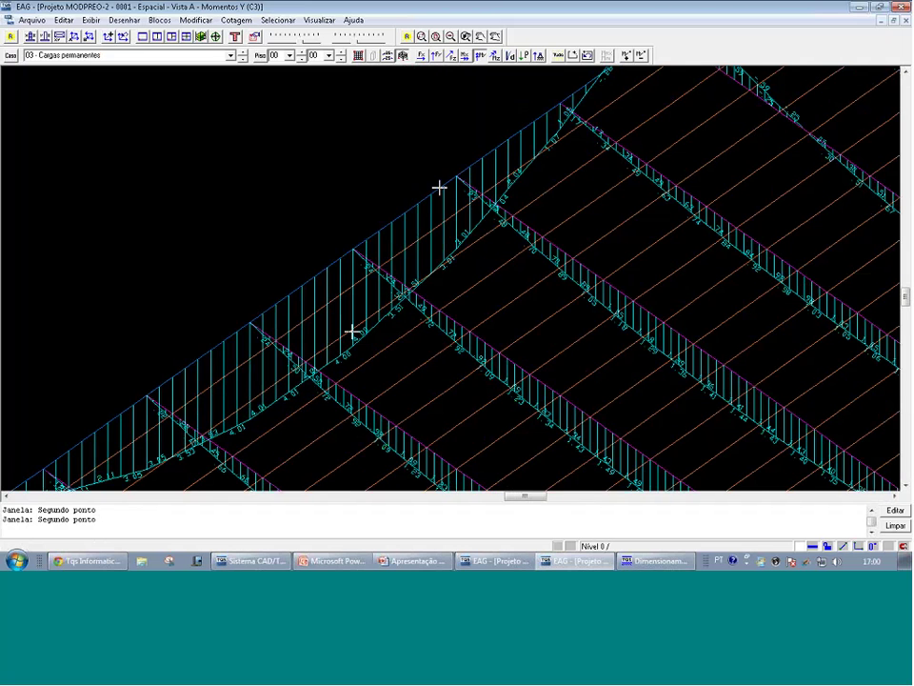
# Set VP1's deflection loads to 0,5 tf/m for Sobrecarga permanente 2 and 0,75 tf/m for Sobrecarga variável
pyautogui.click(657, 561)
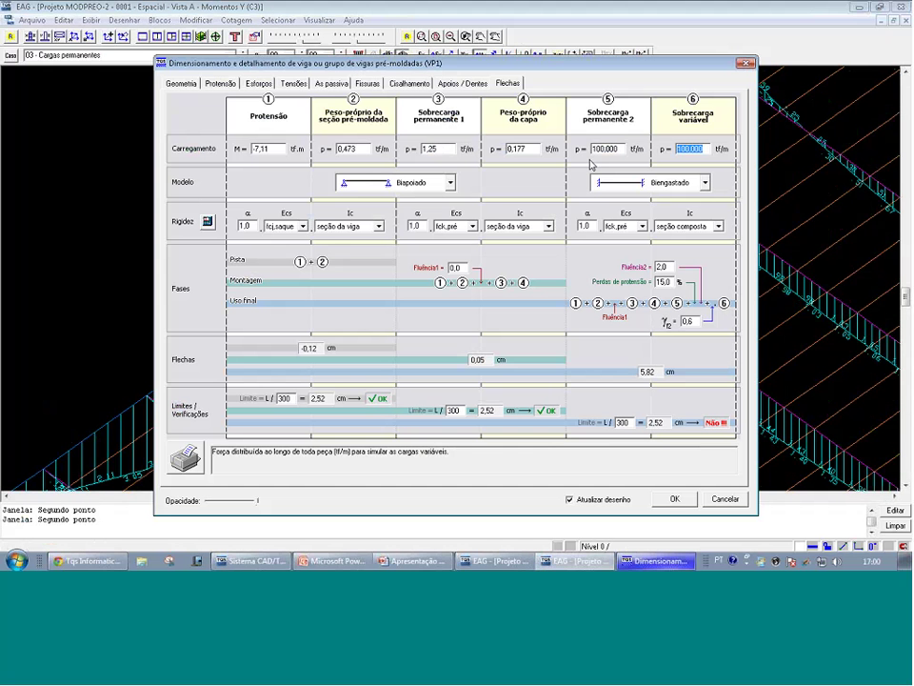
pyautogui.doubleClick(619, 150)
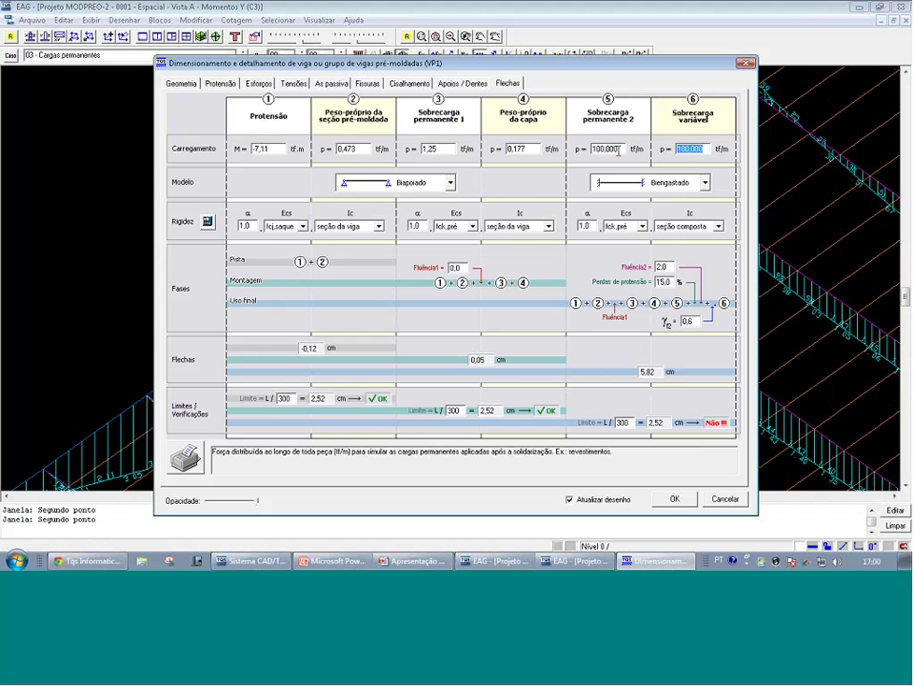
pyautogui.press('Delete')
pyautogui.write('0.5')
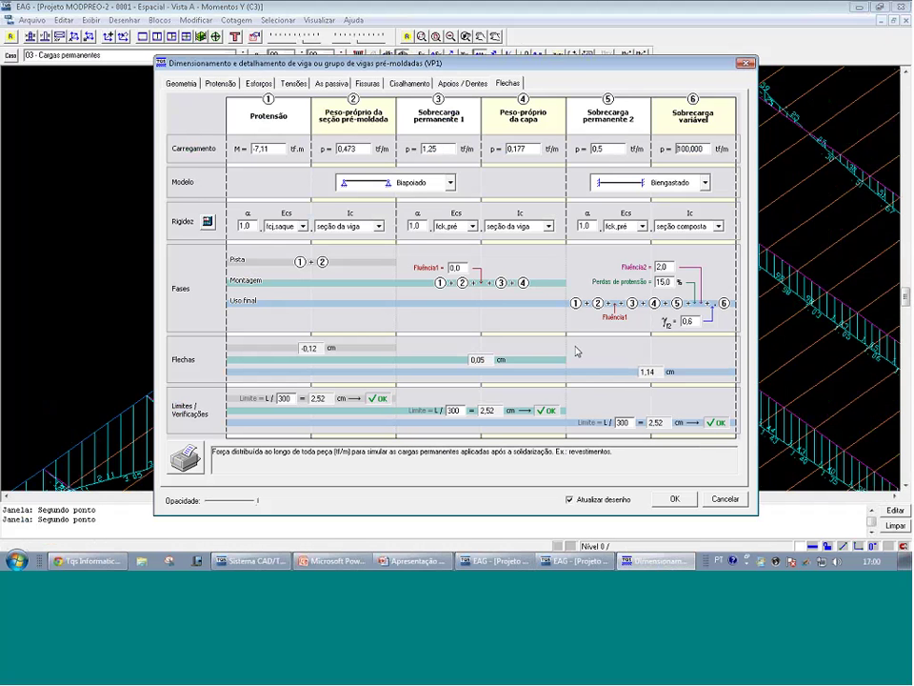
pyautogui.press('Tab')
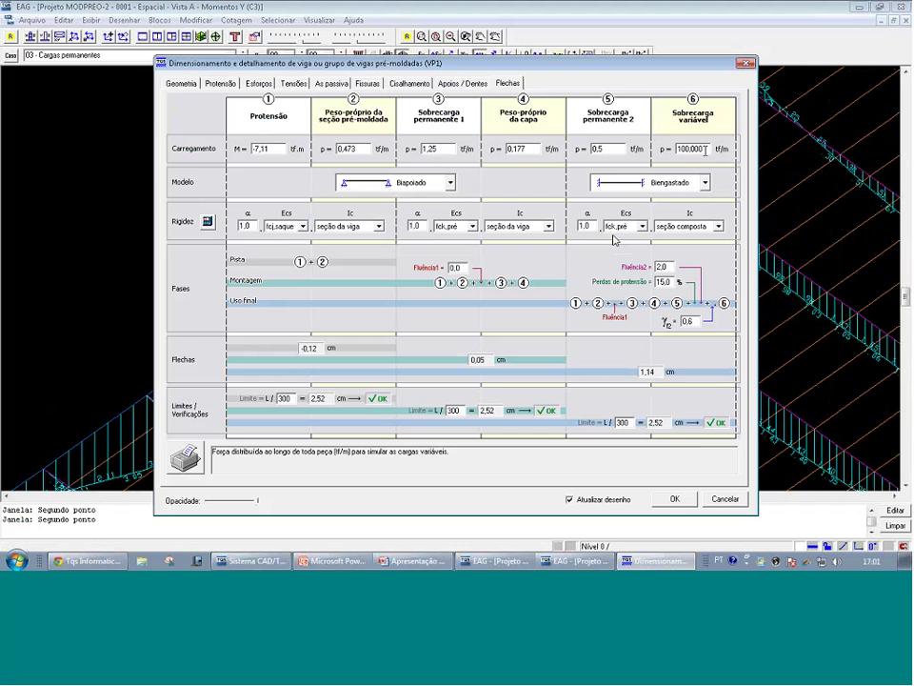
pyautogui.moveTo(704, 149); pyautogui.dragTo(664, 153)
pyautogui.write('0,75')
pyautogui.press('Return')
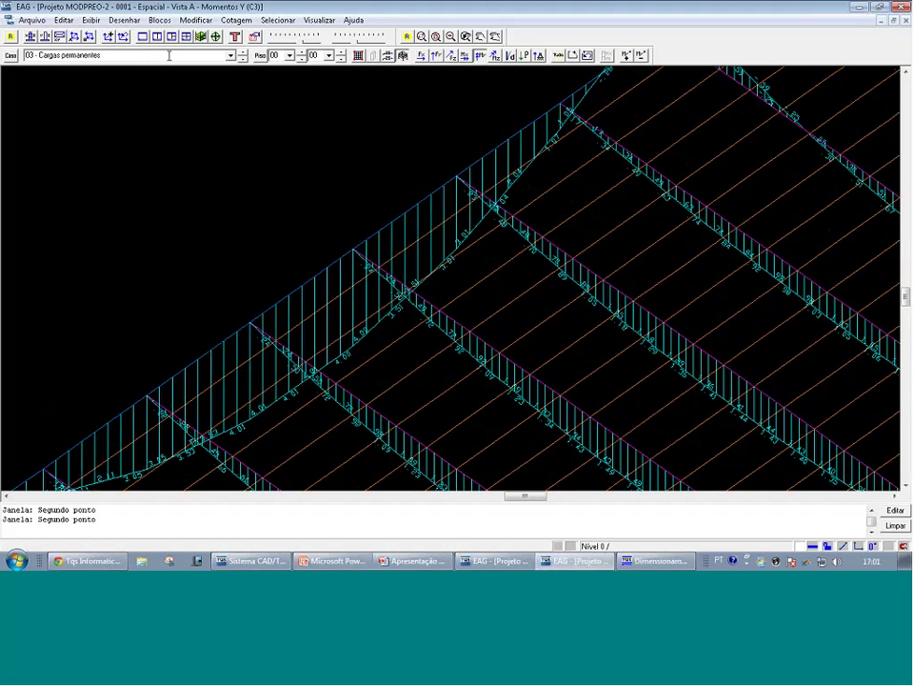
# Display the Y moments for load case 04 - Cargas acidentais along the recess-edge beam, and return to VP1's deflection data
pyautogui.click(168, 55)
pyautogui.click(163, 91)
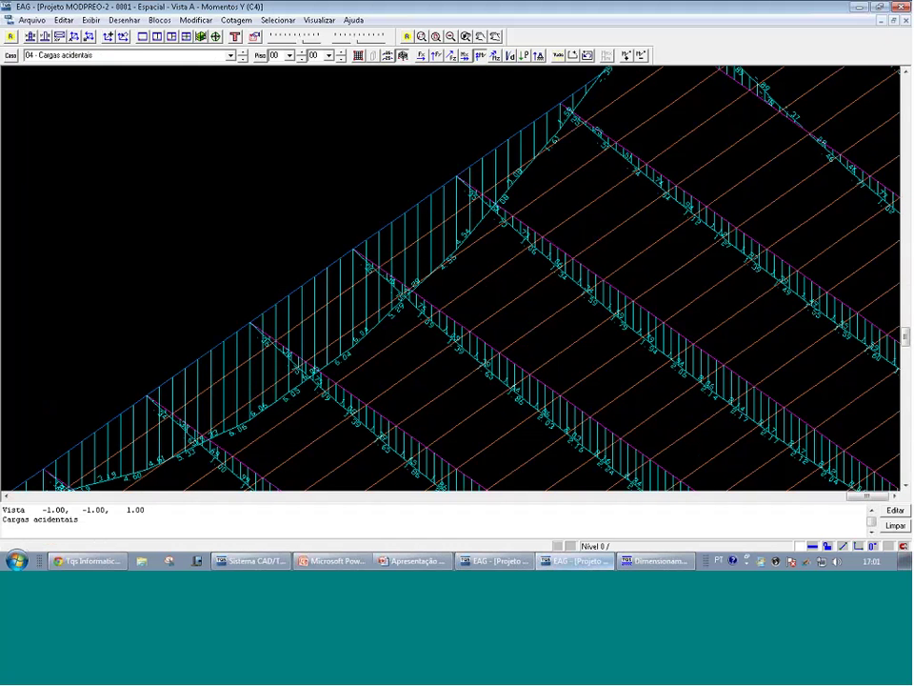
pyautogui.click(655, 561)
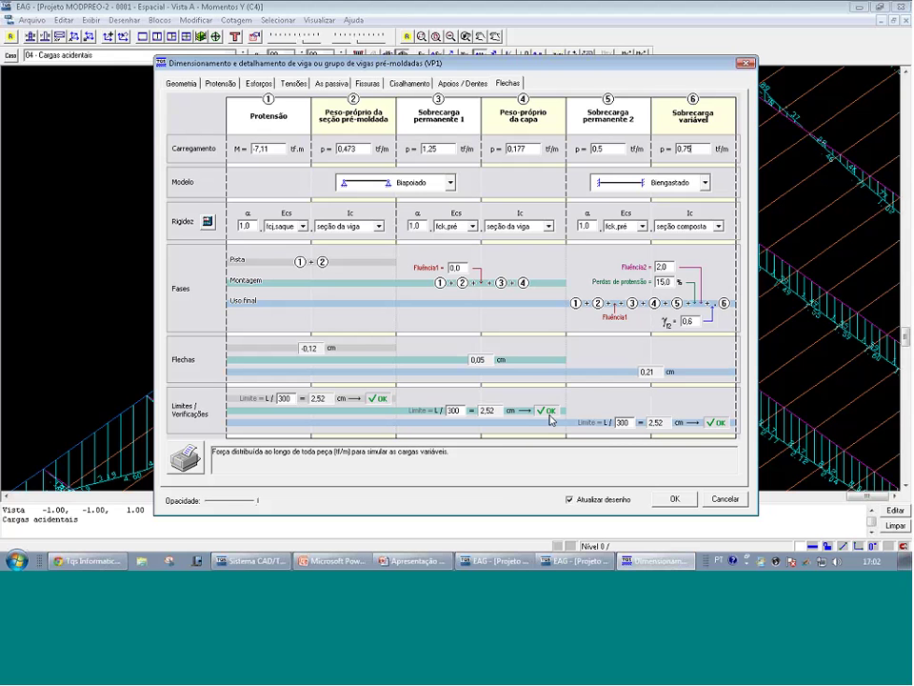
# Review VP1's prestressing, detailed passive reinforcement, support and deflection data, and accept the beam design
pyautogui.click(222, 84)
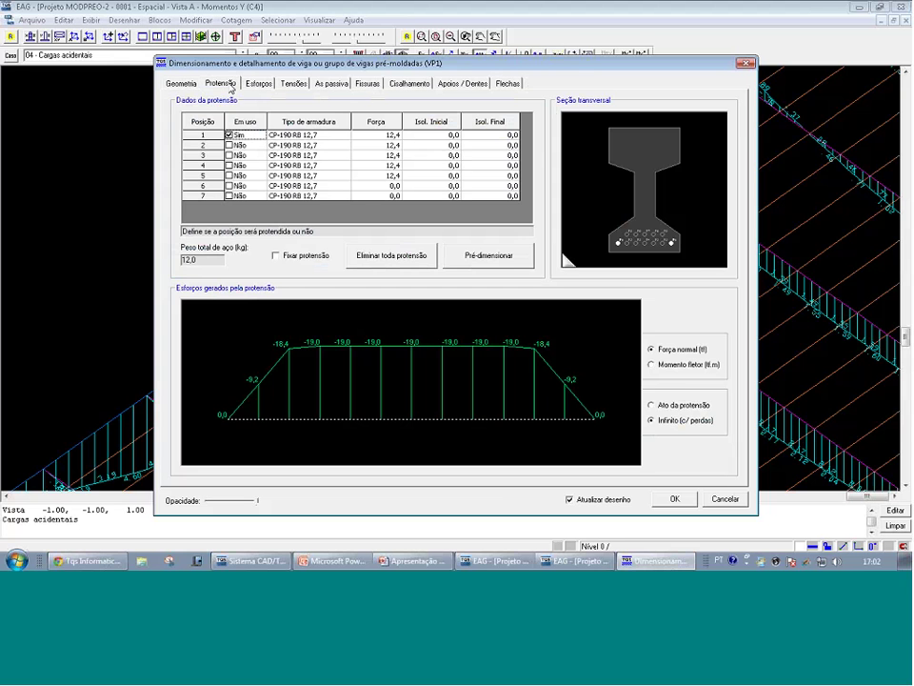
pyautogui.click(331, 84)
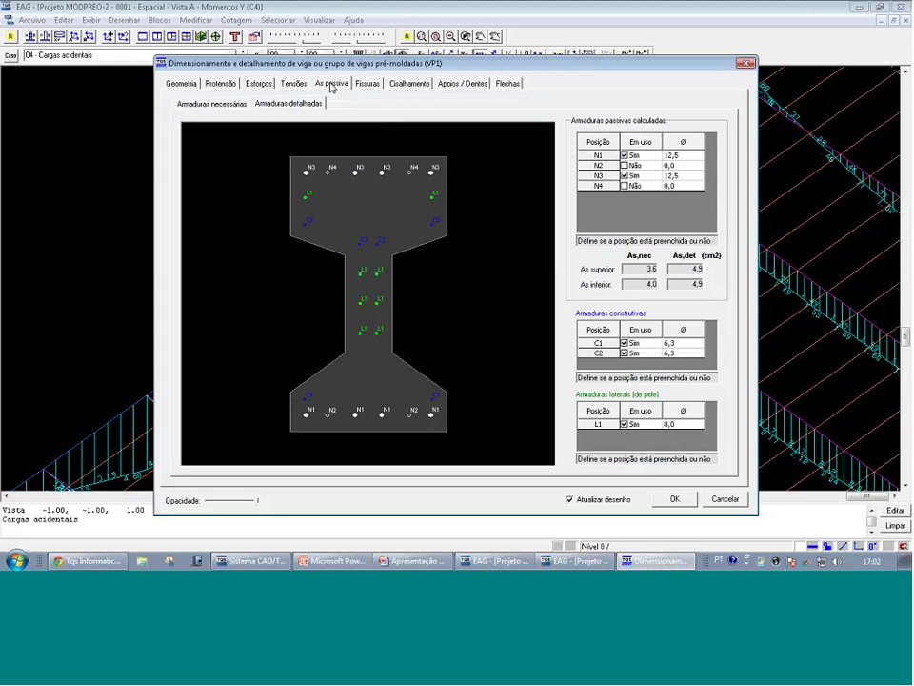
pyautogui.click(453, 84)
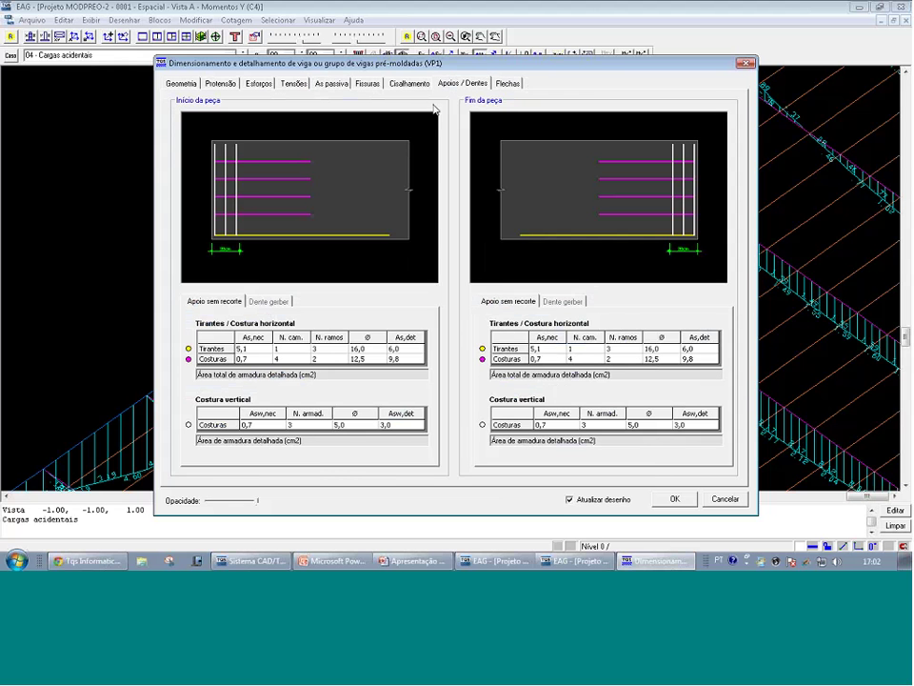
pyautogui.click(506, 84)
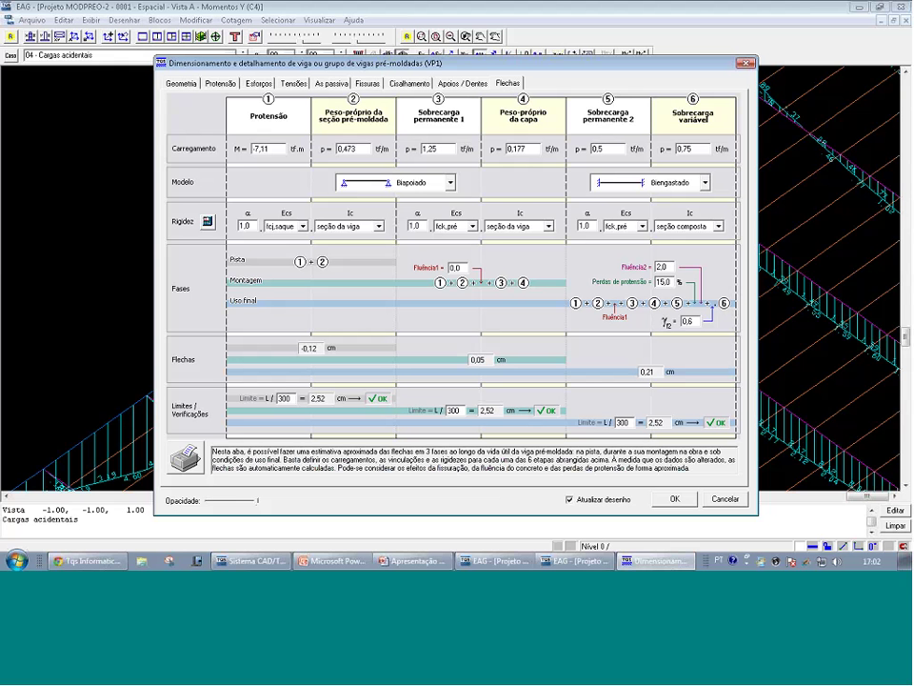
pyautogui.click(674, 500)
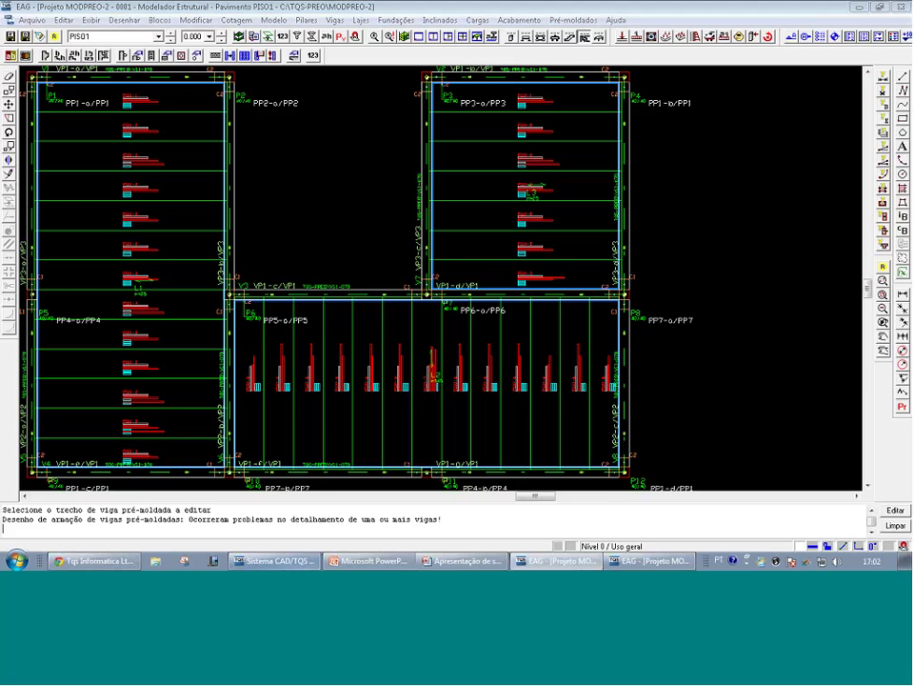
# Switch to the CAD/TQS manager, open the VP1 drawing from Vigas-Armaduras and move the red problem banner clear of the beam details
pyautogui.click(293, 562)
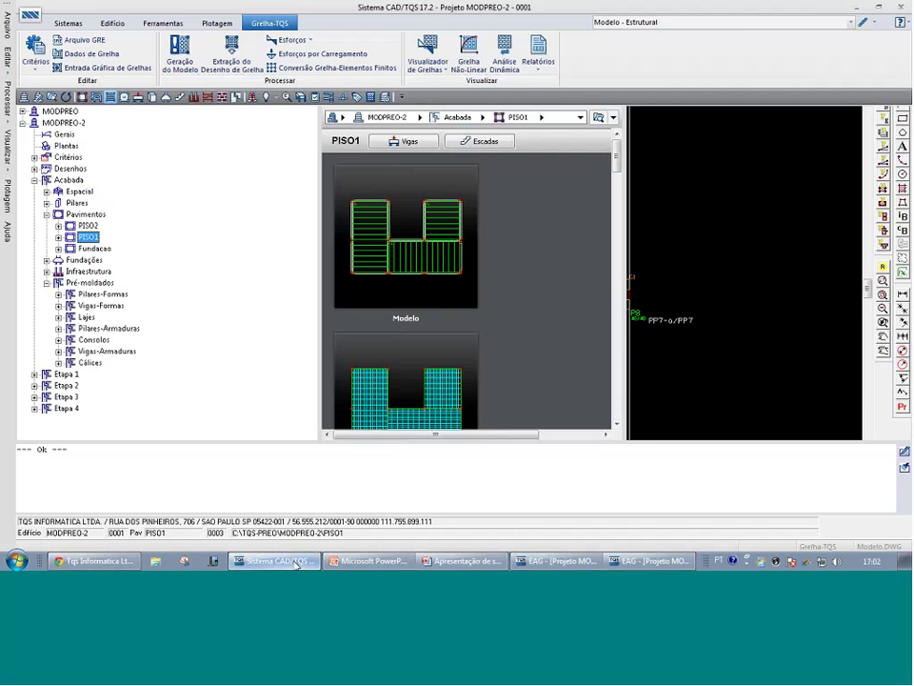
pyautogui.click(116, 356)
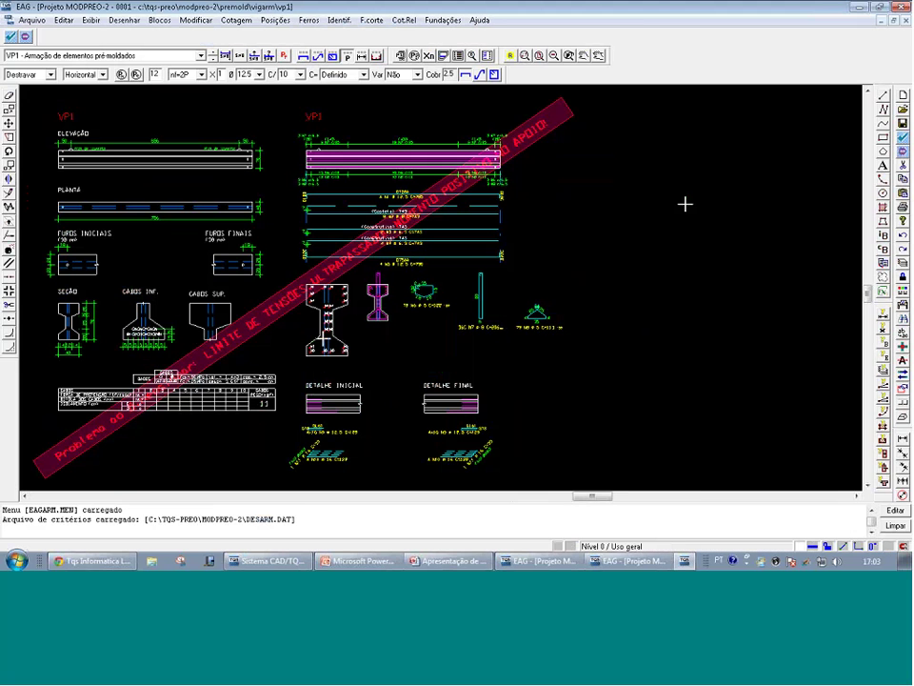
pyautogui.click(264, 312)
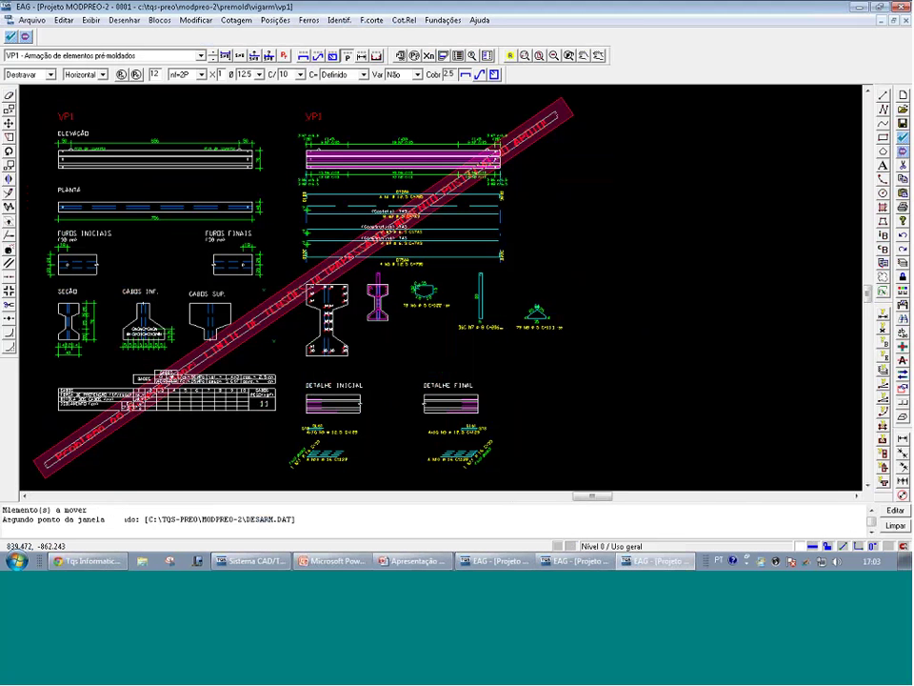
pyautogui.scroll(-2, 295, 341)
pyautogui.scroll(-1, 303, 340)
pyautogui.click(372, 434)
# Examine VP1's formwork elevation, plan view and the initial and final hole details in the drawing
pyautogui.scroll(2, 255, 352)
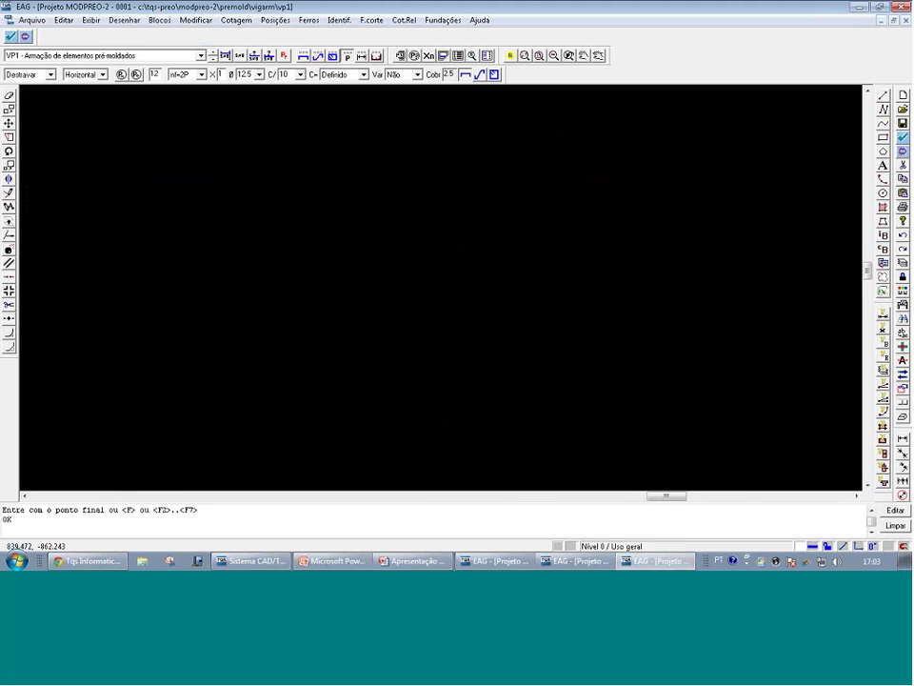
pyautogui.scroll(2, 199, 252)
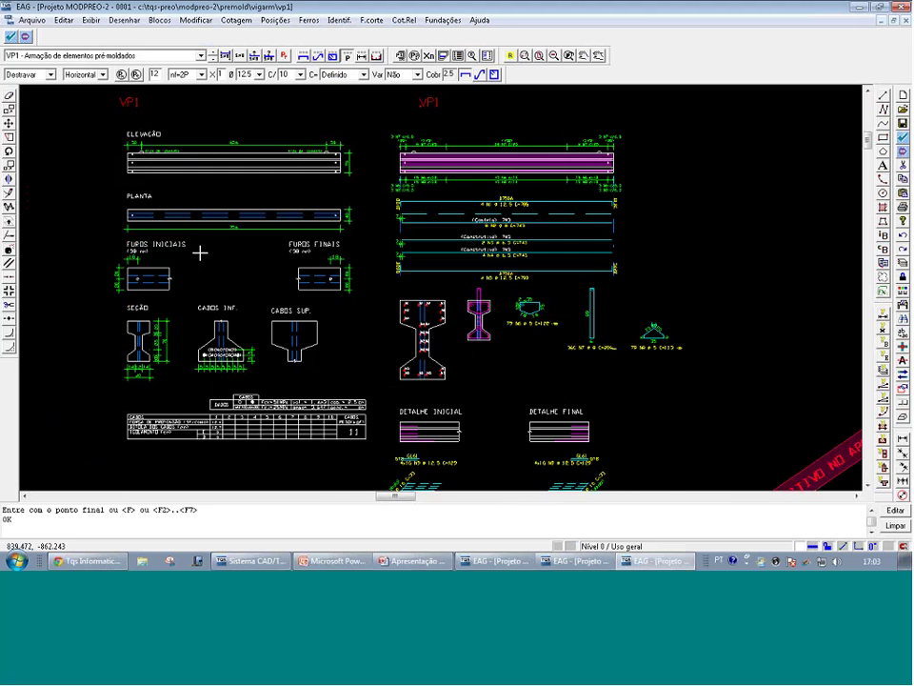
pyautogui.scroll(-1, 198, 250)
pyautogui.moveTo(197, 247); pyautogui.dragTo(199, 243, button='middle')
pyautogui.click(199, 243)
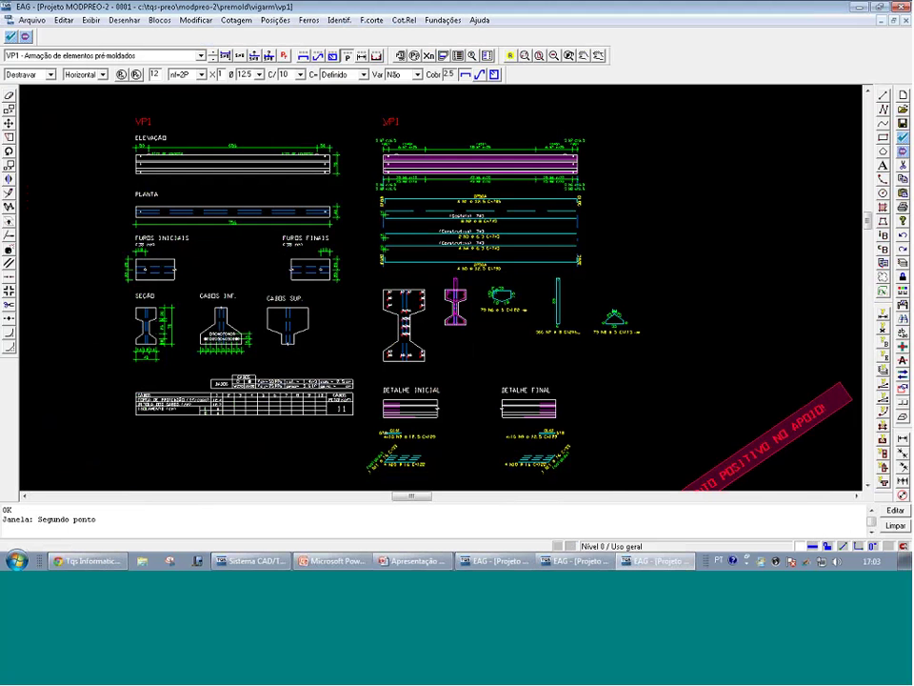
pyautogui.scroll(1, 340, 365)
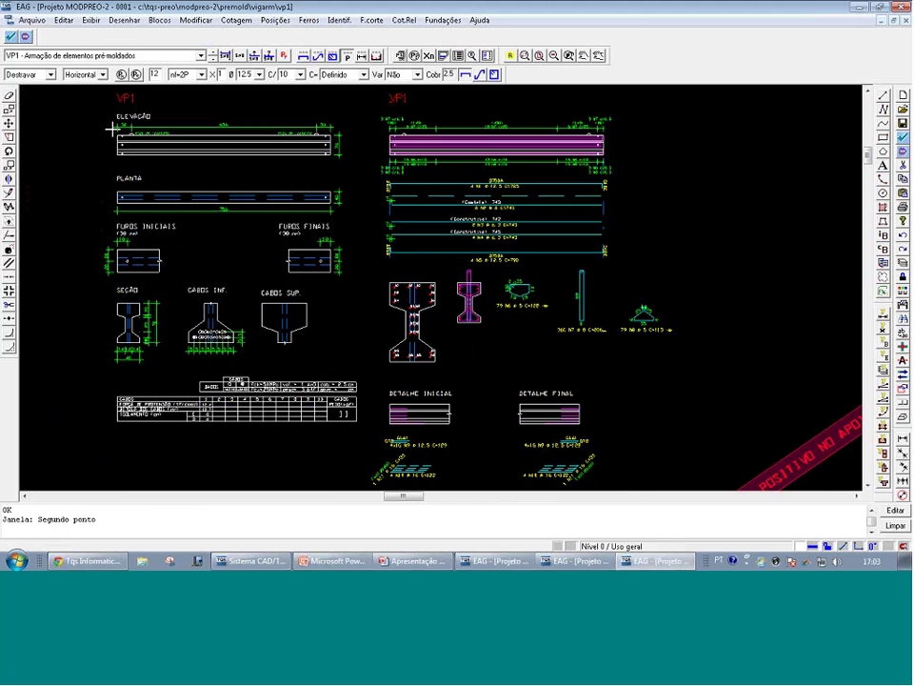
pyautogui.scroll(1, 102, 239)
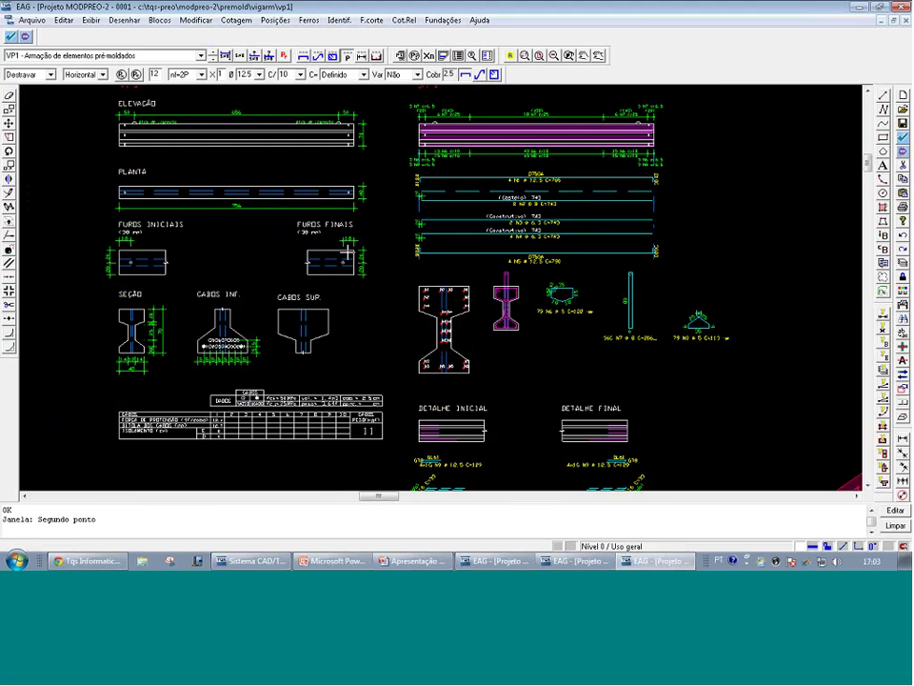
pyautogui.scroll(1, 348, 252)
pyautogui.scroll(2, 200, 376)
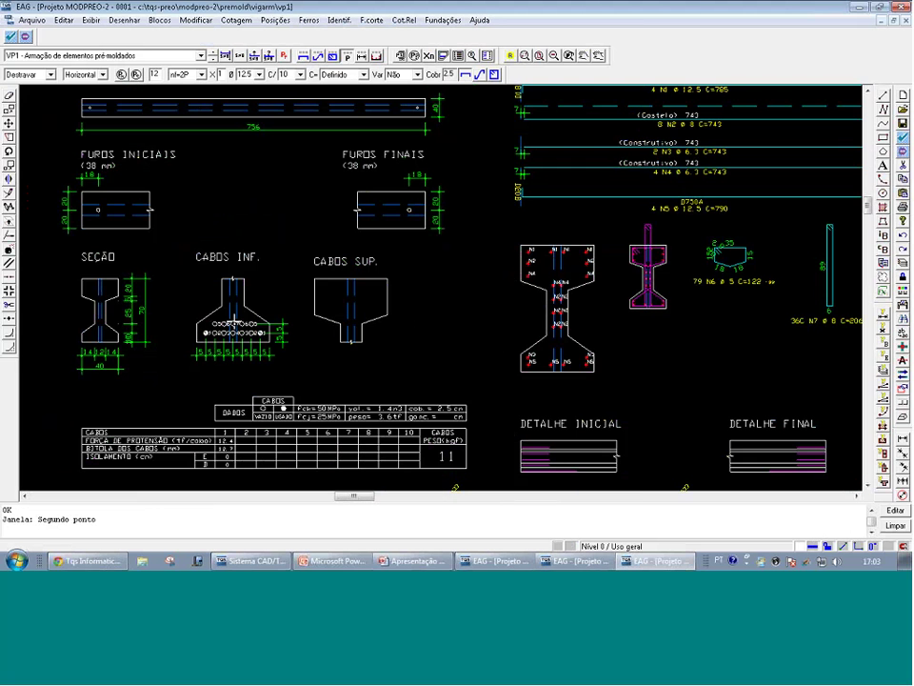
# Examine VP1's cross-section, the lower and upper cable layouts and the prestressing cable table
pyautogui.moveTo(234, 322)
pyautogui.mouseDown(button='middle')
pyautogui.moveTo(302, 333)
pyautogui.moveTo(323, 280)
pyautogui.mouseUp(button='middle')
pyautogui.scroll(4, 210, 293)
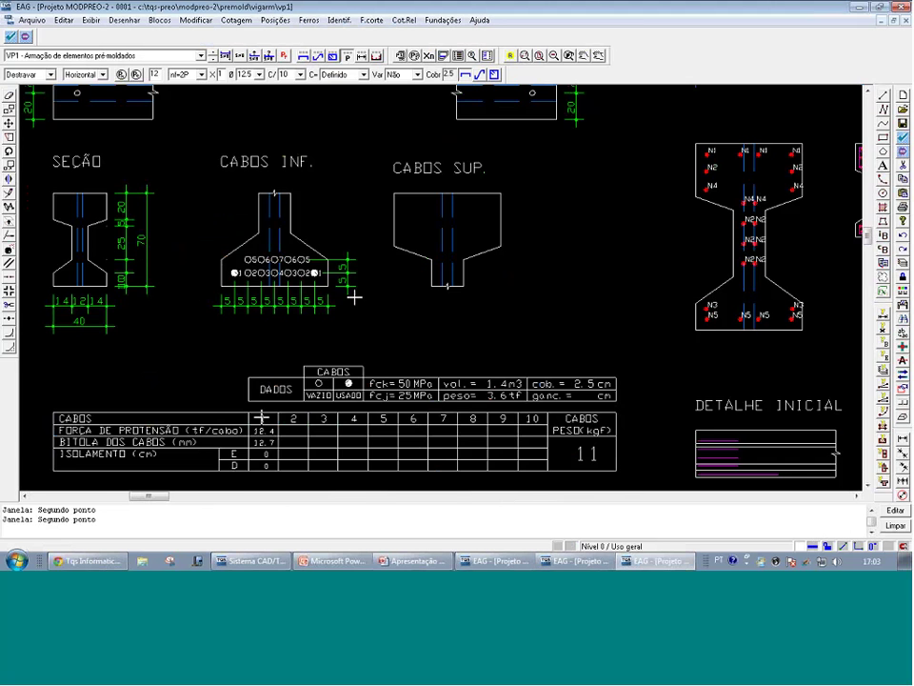
pyautogui.scroll(1, 276, 367)
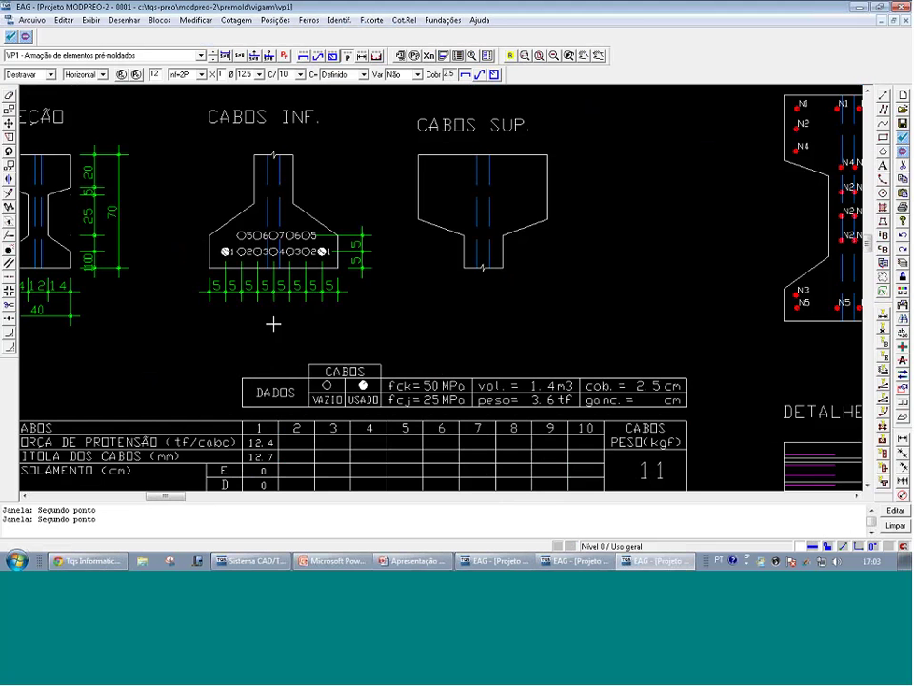
pyautogui.scroll(-2, 276, 319)
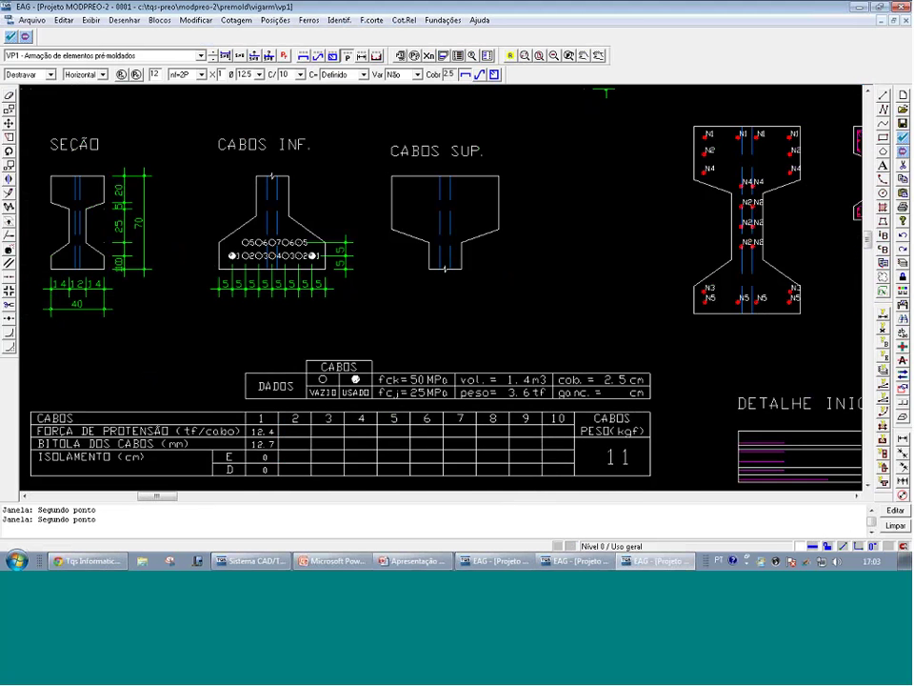
pyautogui.scroll(2, 224, 253)
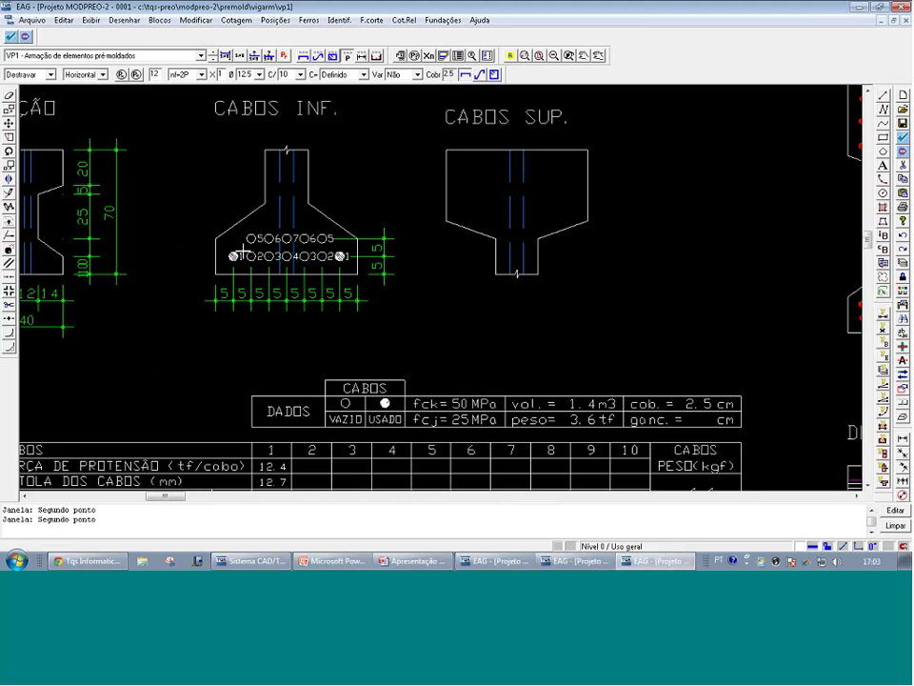
pyautogui.scroll(-2, 157, 286)
pyautogui.scroll(-1, 124, 341)
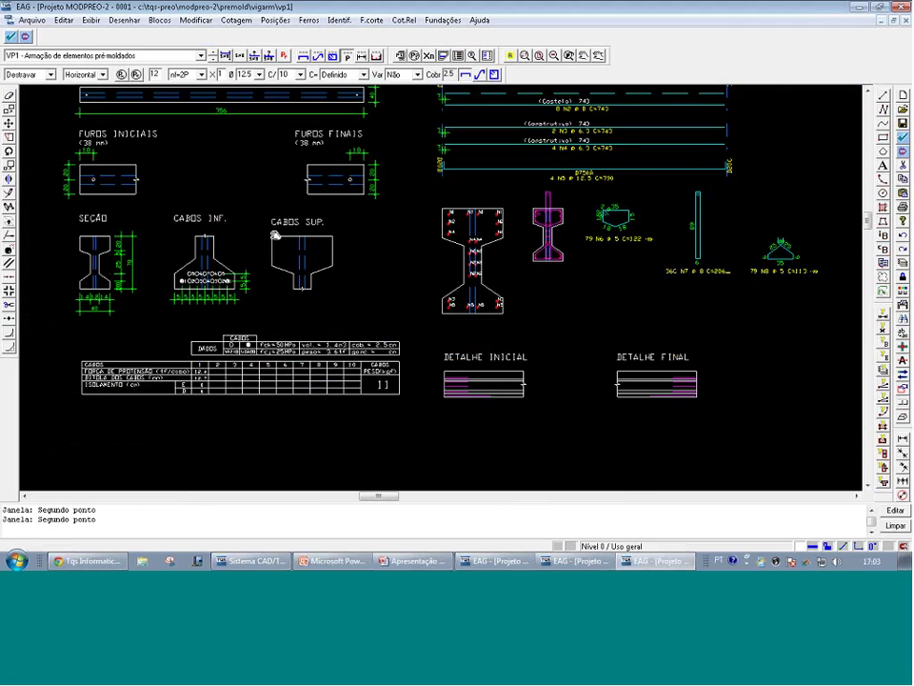
# Inspect VP1's longitudinal reinforcement bars, stirrup shapes and reinforced cross-section
pyautogui.moveTo(280, 234)
pyautogui.mouseDown(button='middle')
pyautogui.moveTo(205, 244)
pyautogui.moveTo(173, 261)
pyautogui.mouseUp(button='middle')
pyautogui.scroll(-1, 173, 261)
pyautogui.moveTo(420, 136); pyautogui.dragTo(318, 177, button='middle')
pyautogui.scroll(2, 291, 253)
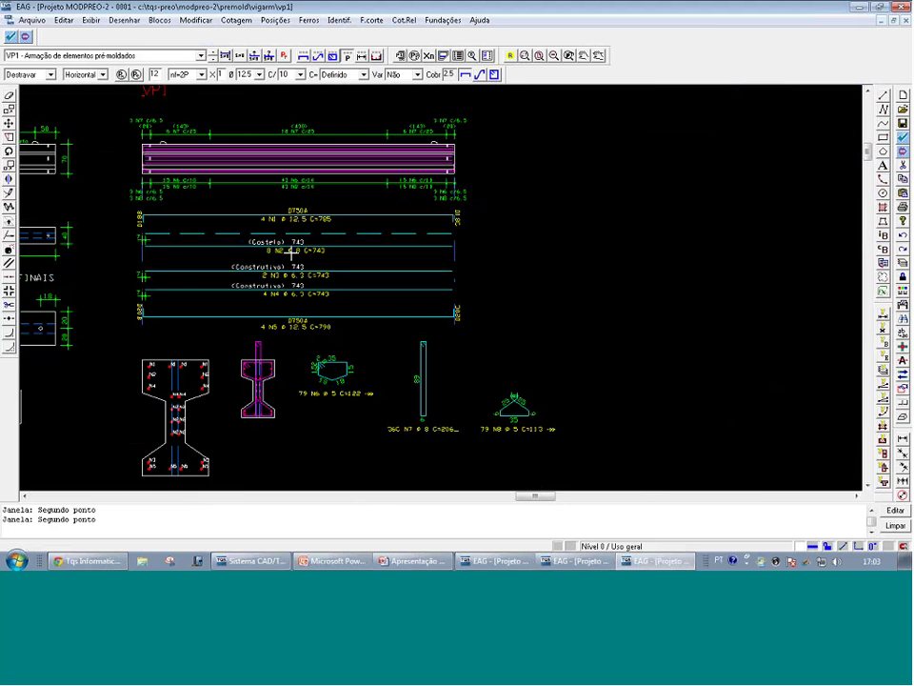
pyautogui.scroll(2, 291, 253)
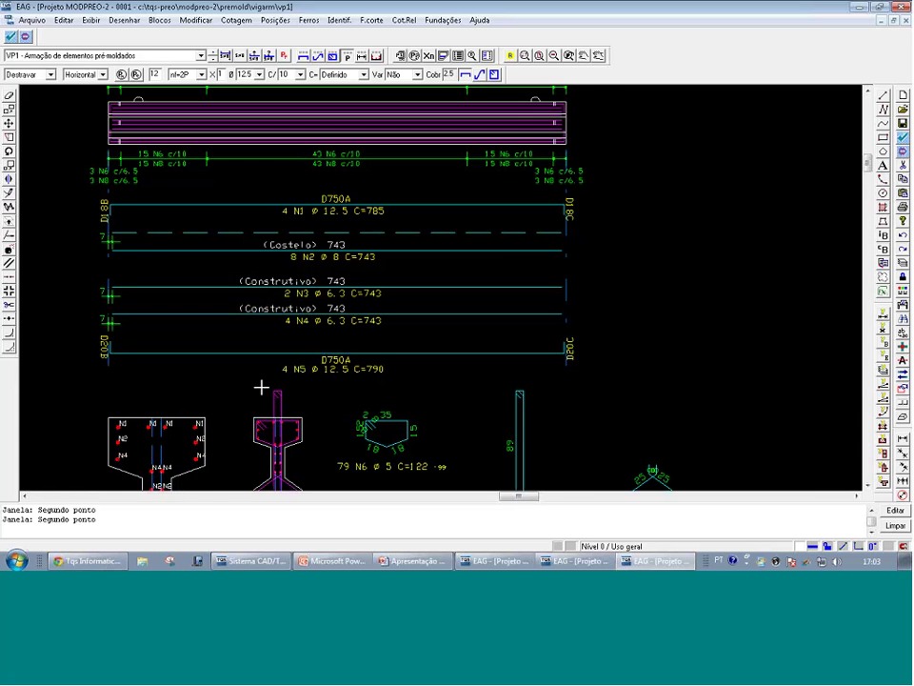
pyautogui.moveTo(261, 387); pyautogui.dragTo(276, 318, button='middle')
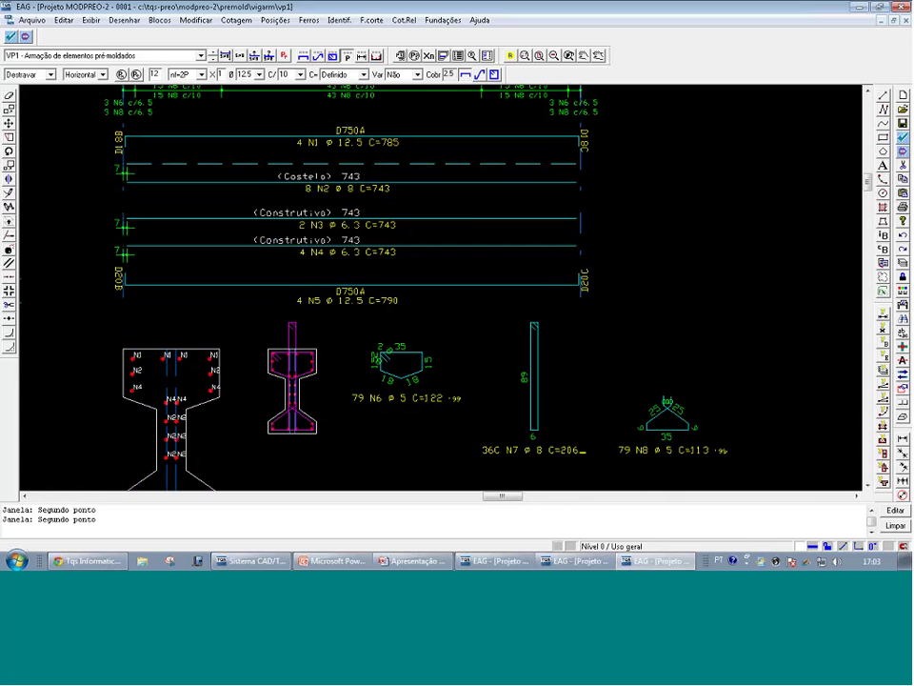
pyautogui.scroll(-3, 402, 179)
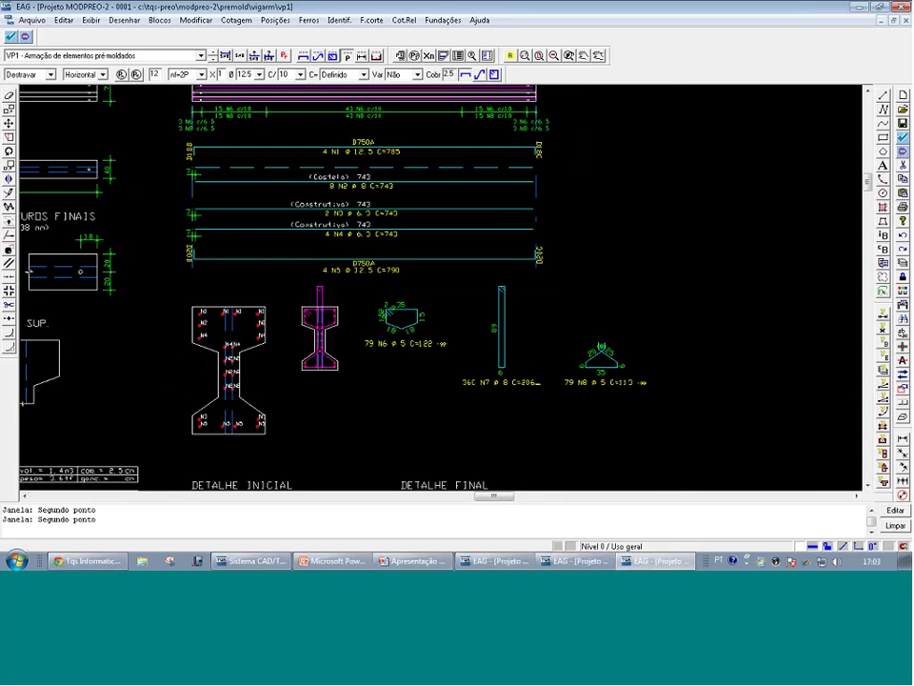
# Examine the initial and final end details with their N9 and N10 bars, and read the relocated problem banner
pyautogui.moveTo(350, 215); pyautogui.dragTo(362, 130, button='middle')
pyautogui.scroll(-4, 364, 145)
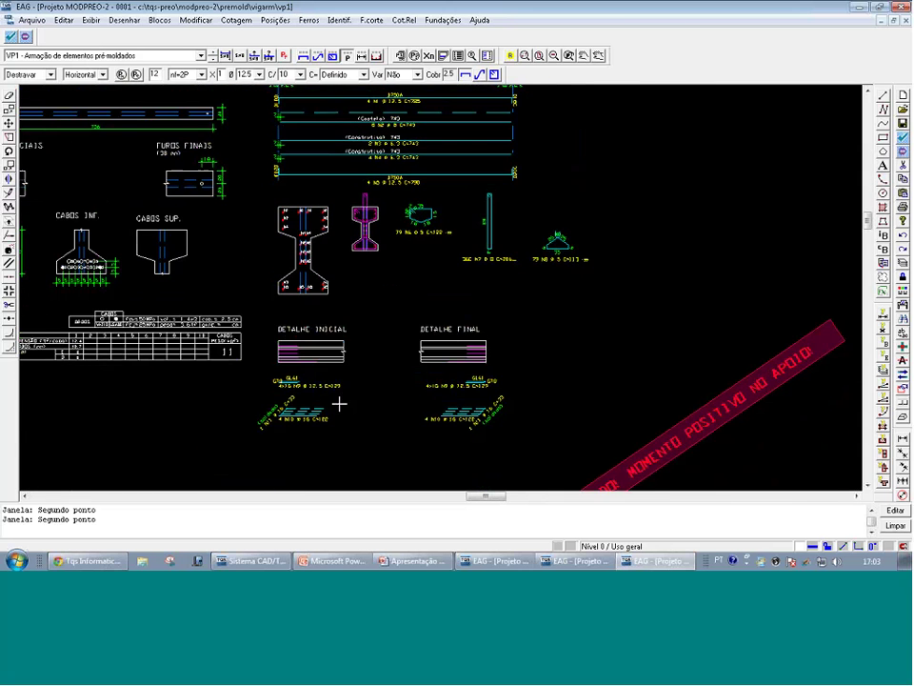
pyautogui.scroll(4, 345, 424)
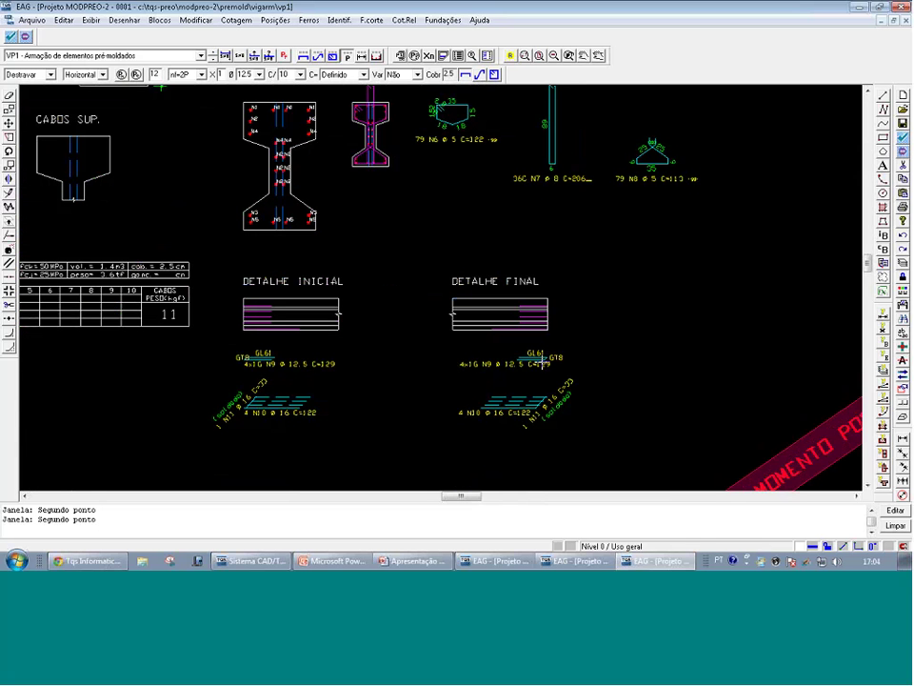
pyautogui.scroll(-5, 540, 363)
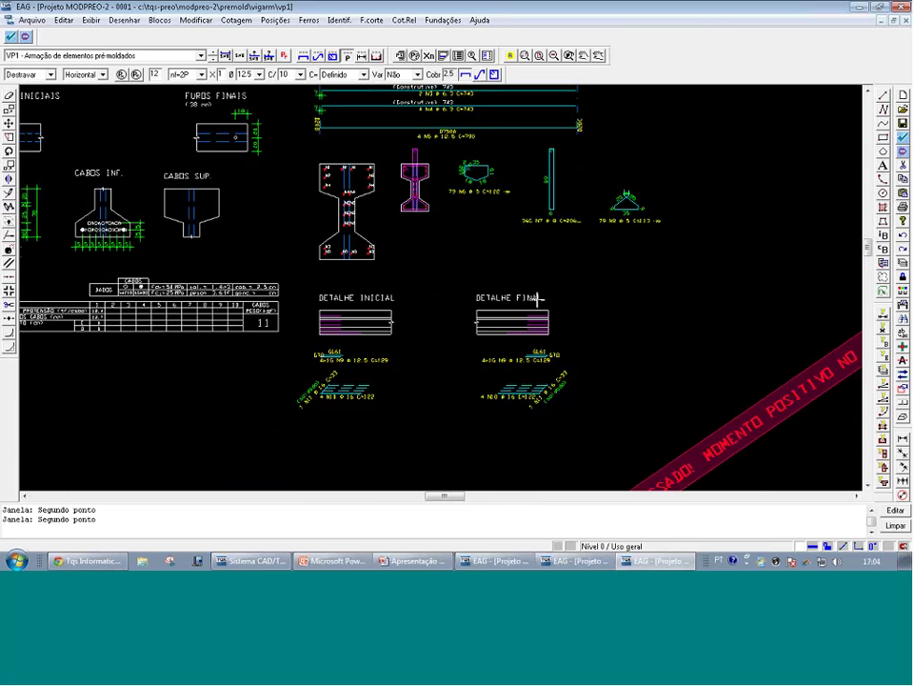
pyautogui.moveTo(445, 372); pyautogui.dragTo(433, 322, button='middle')
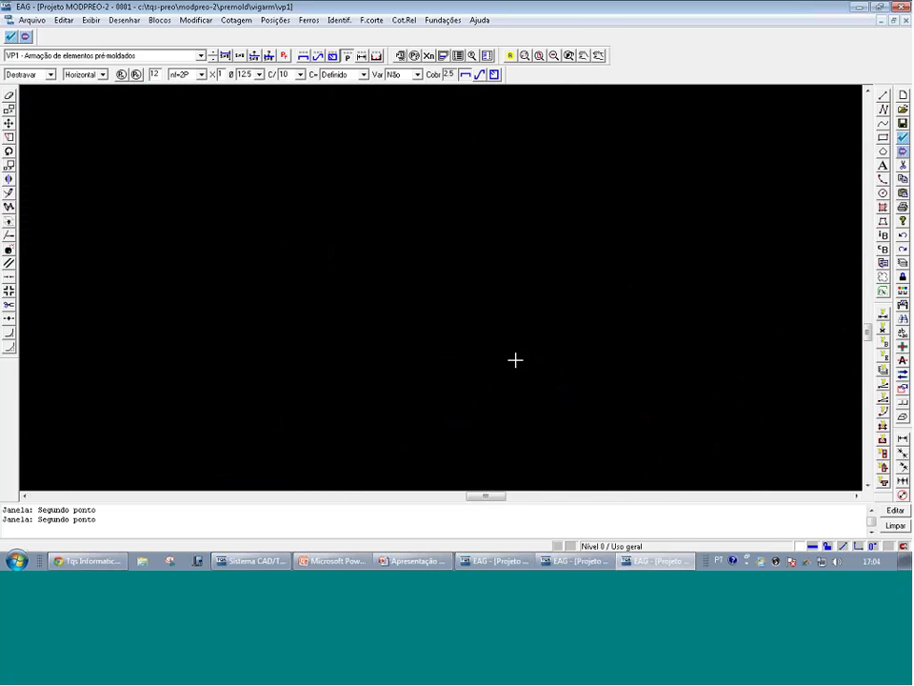
pyautogui.scroll(4, 528, 367)
pyautogui.moveTo(517, 364)
pyautogui.mouseDown(button='middle')
pyautogui.moveTo(473, 288)
pyautogui.moveTo(441, 303)
pyautogui.mouseUp(button='middle')
pyautogui.scroll(1, 481, 290)
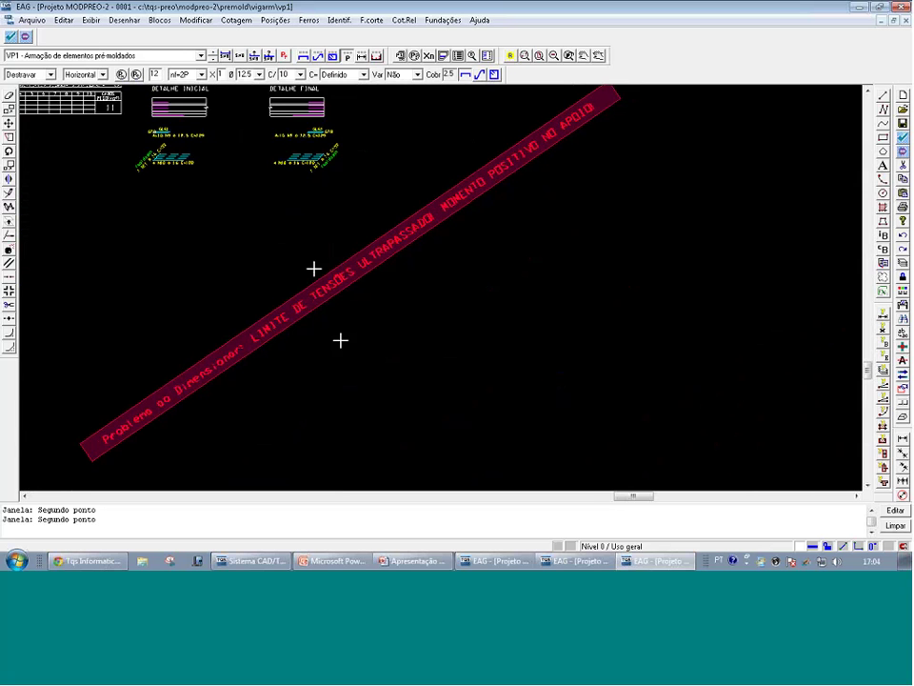
# Close VP1's reinforcement drawing and the spatial frame view of the Y moments
pyautogui.scroll(1, 445, 237)
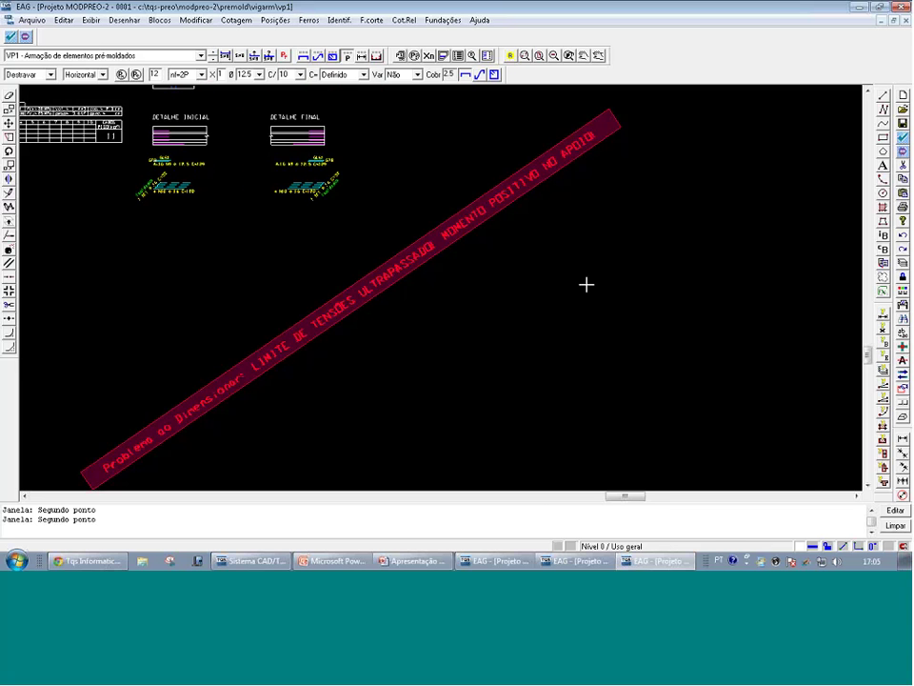
pyautogui.scroll(-3, 586, 284)
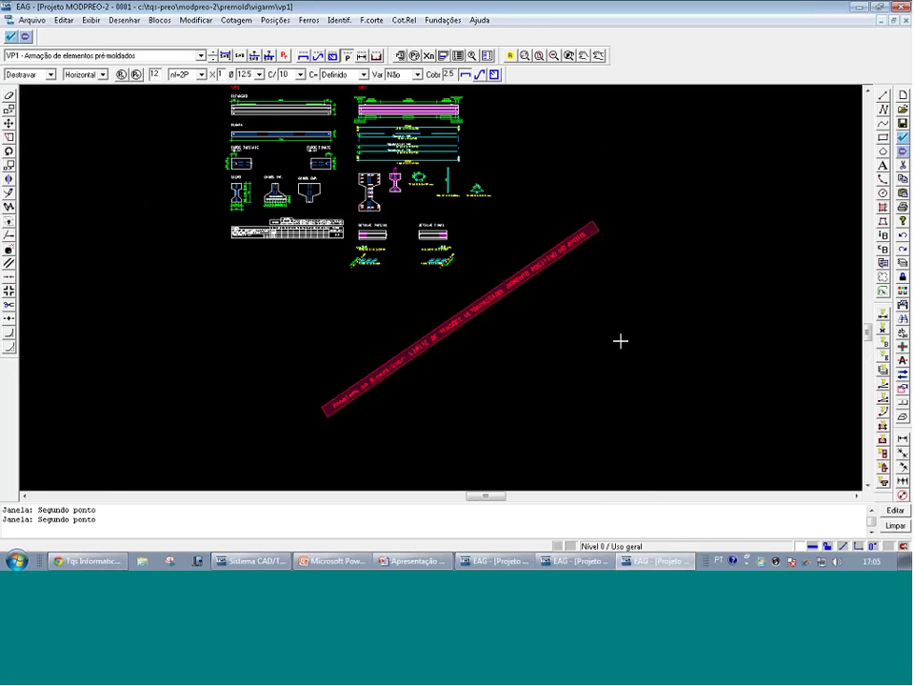
pyautogui.click(902, 7)
pyautogui.click(430, 363)
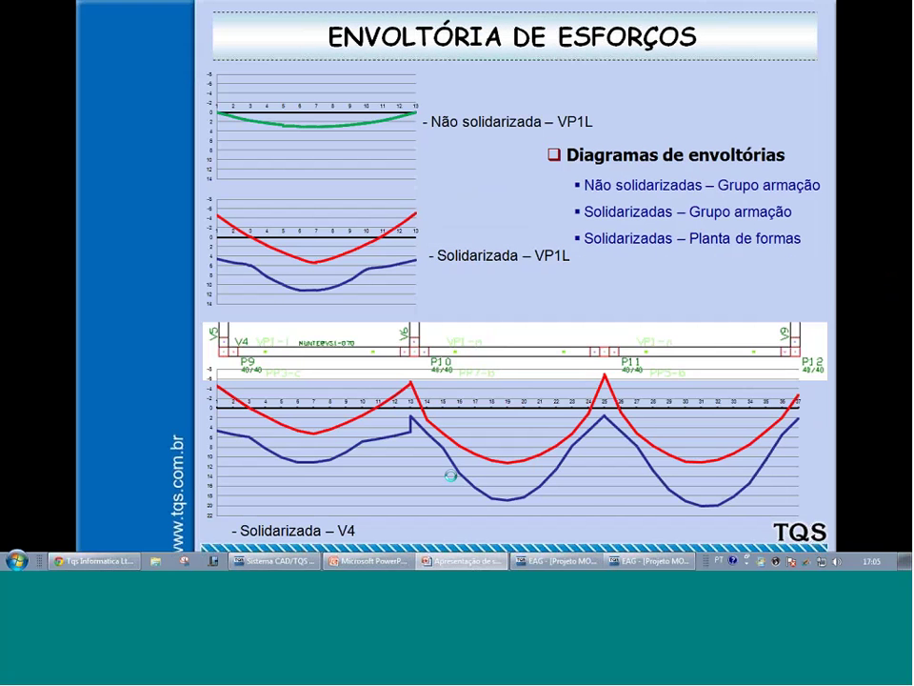
pyautogui.press('super')
pyautogui.press('Escape')
pyautogui.click(621, 561)
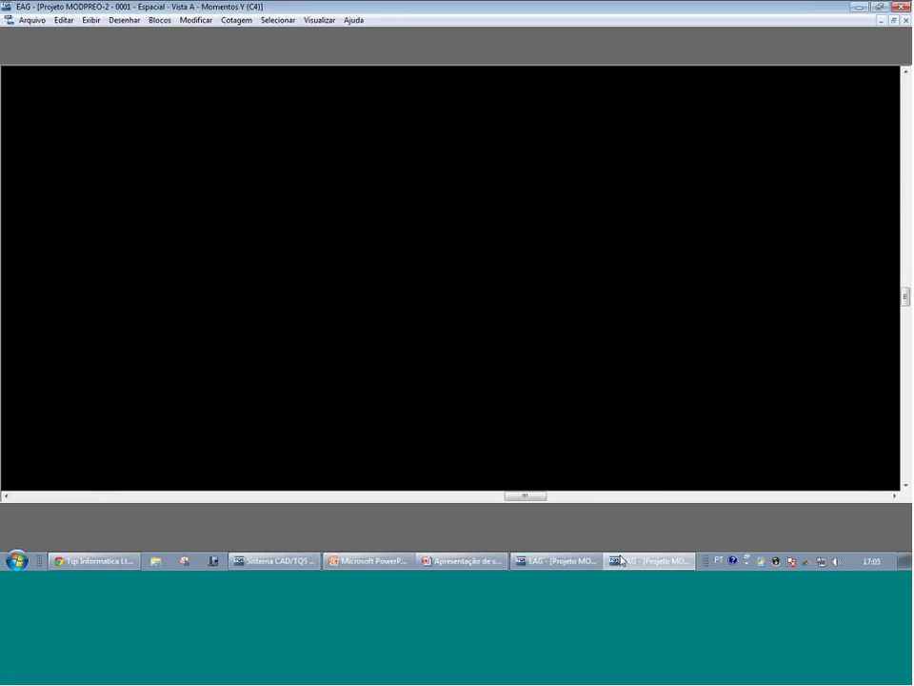
pyautogui.click(900, 8)
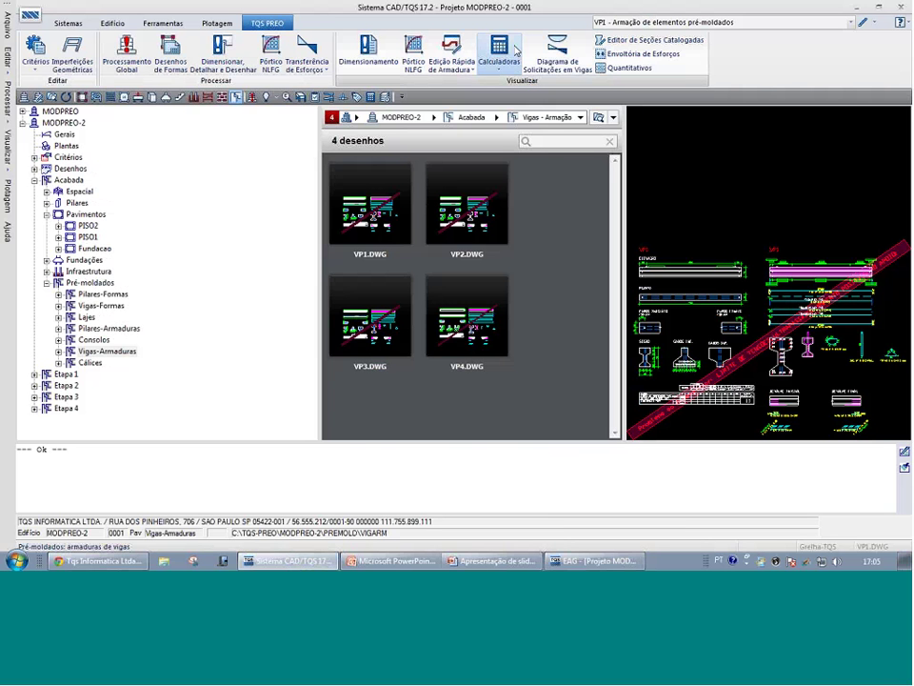
# Display the precast beam group force diagrams and compare the ultimate envelopes of VP1, VP2 and VP3
pyautogui.click(554, 56)
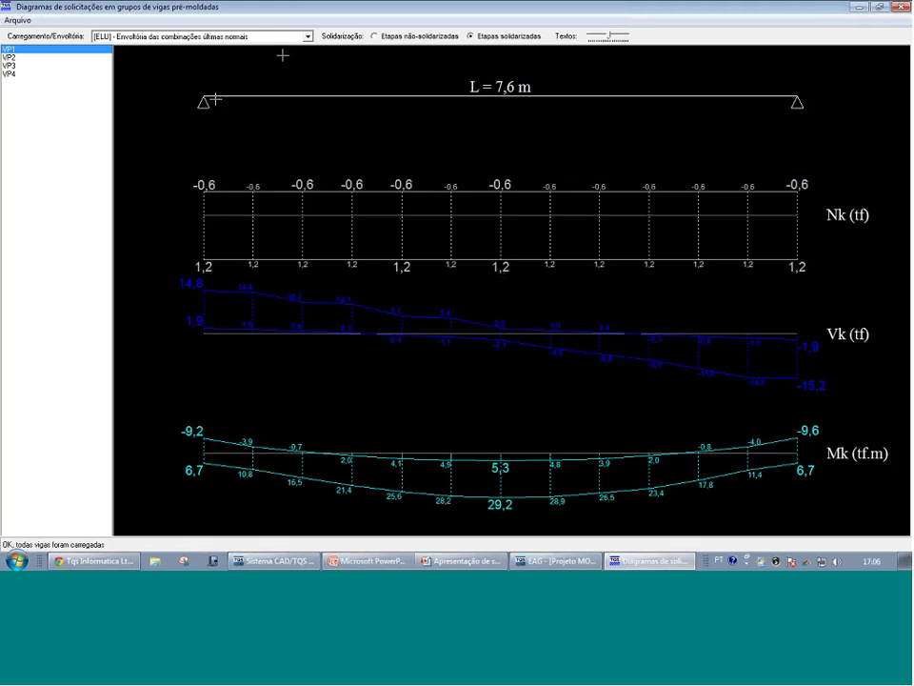
pyautogui.click(10, 57)
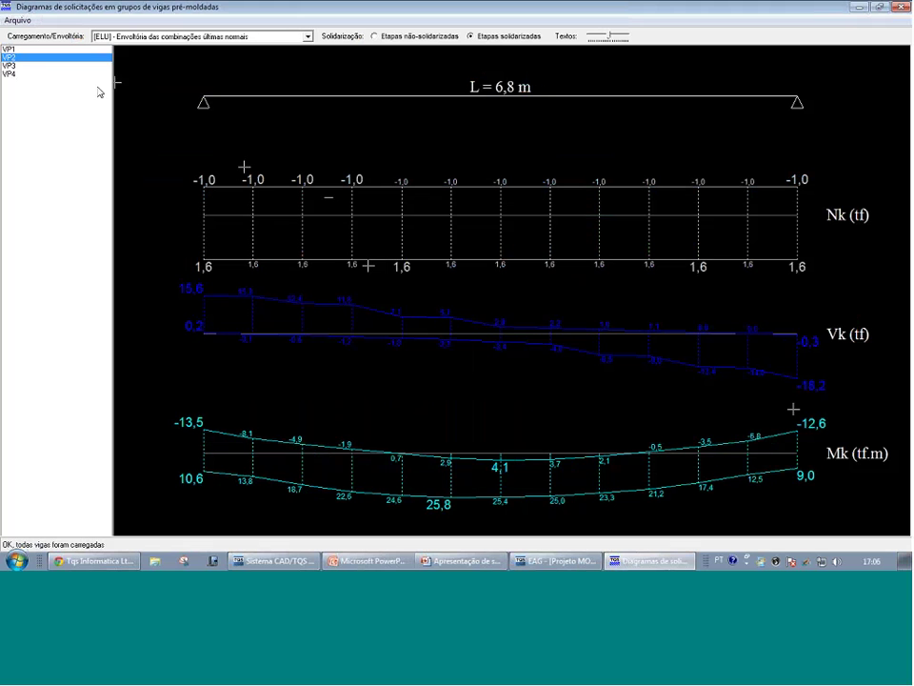
pyautogui.click(12, 66)
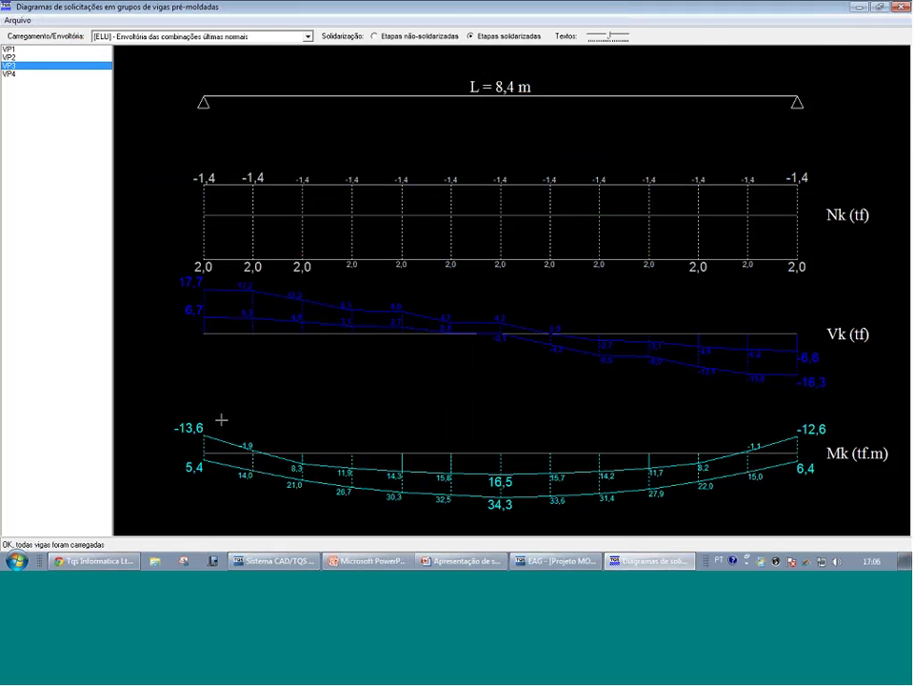
pyautogui.click(903, 7)
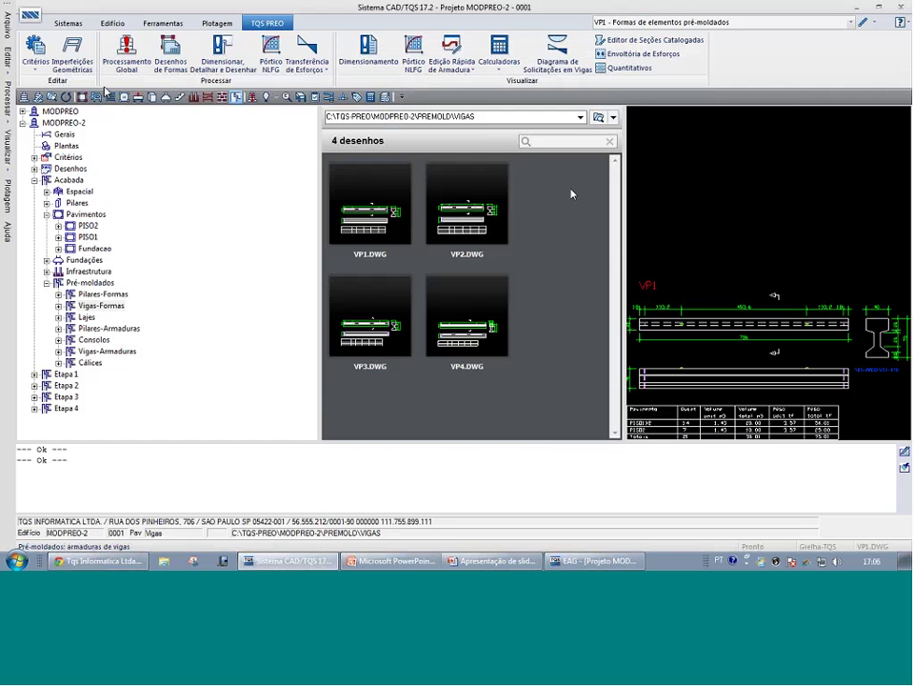
# Reopen the beam group force diagrams, choose the [ELU] normal ultimate combinations envelope and examine VP3's diagrams
pyautogui.click(563, 71)
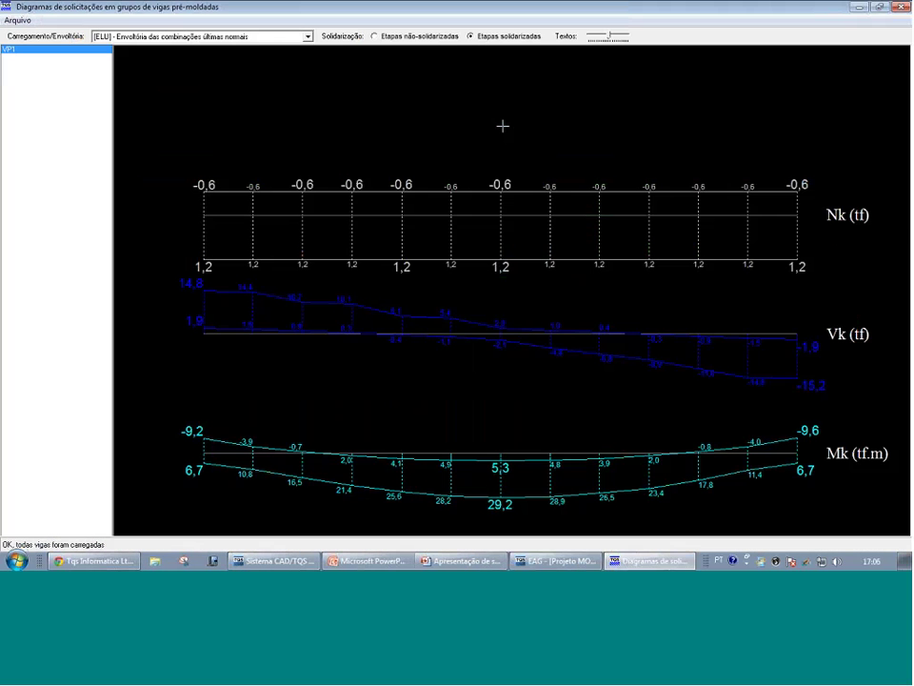
pyautogui.click(308, 36)
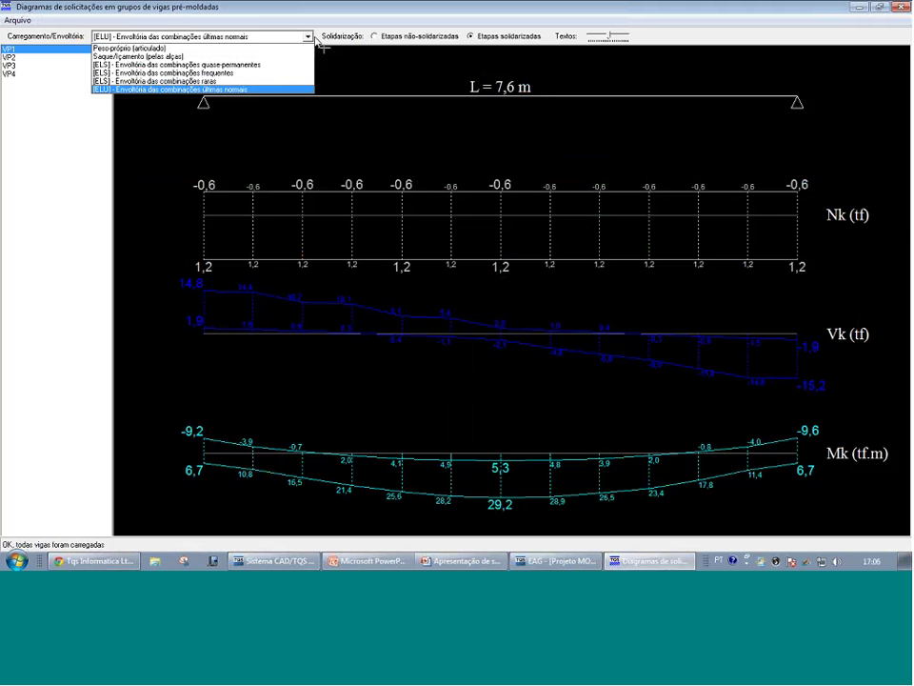
pyautogui.click(250, 89)
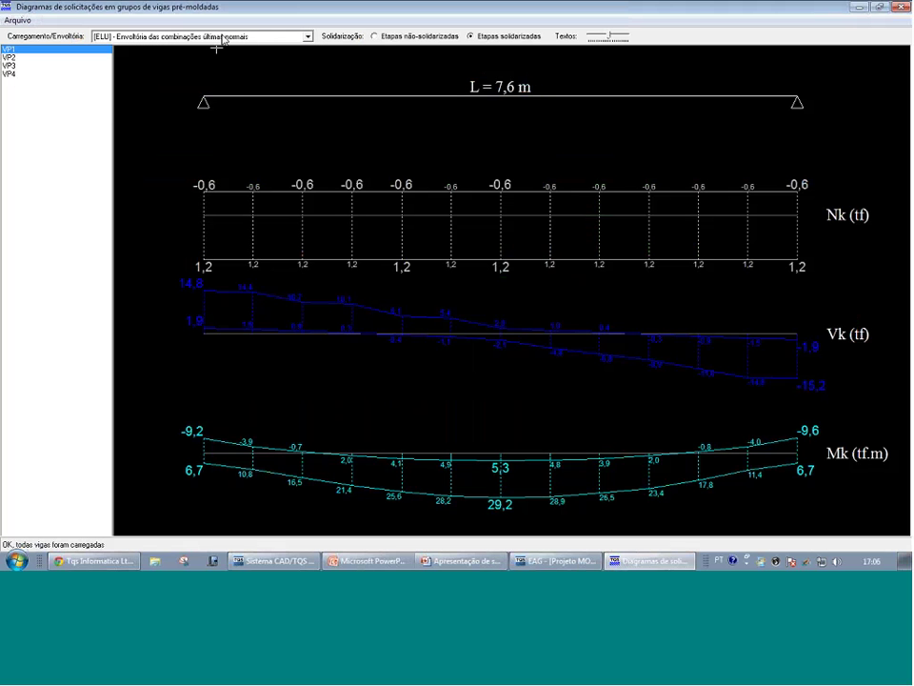
pyautogui.click(19, 67)
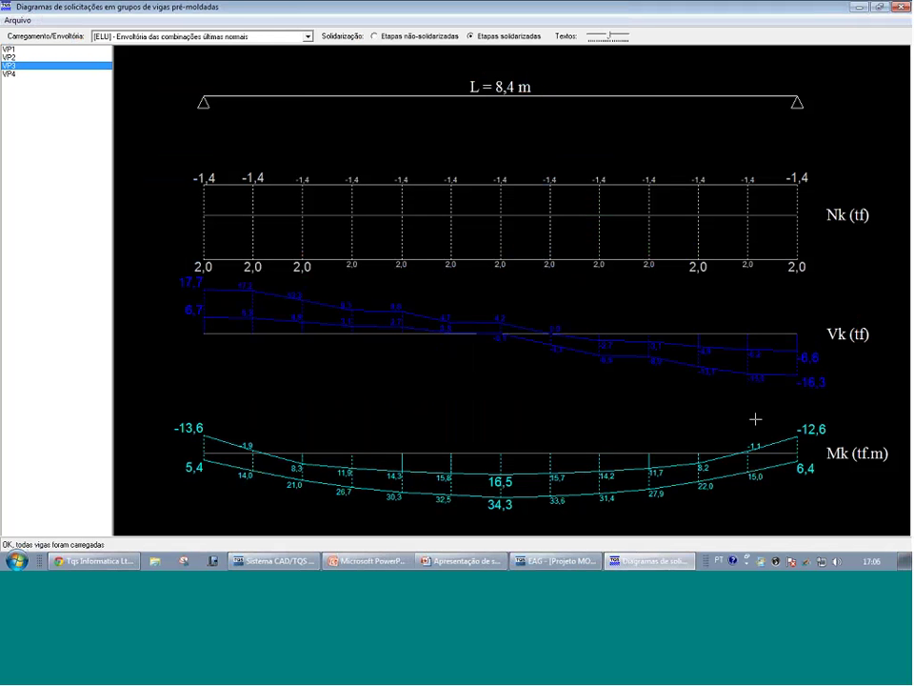
pyautogui.click(901, 7)
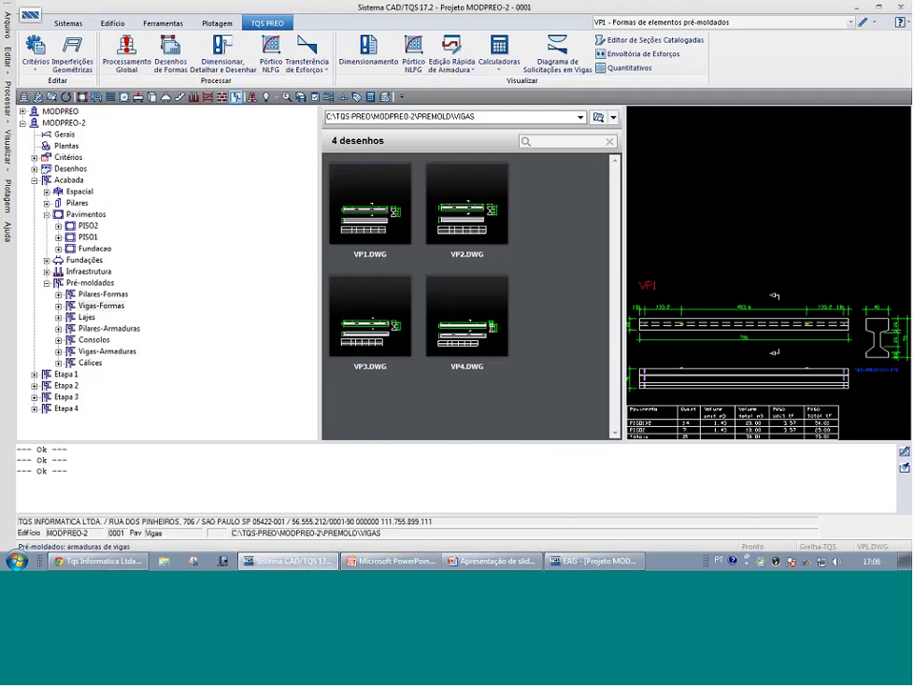
pyautogui.click(493, 561)
pyautogui.scroll(5, 509, 383)
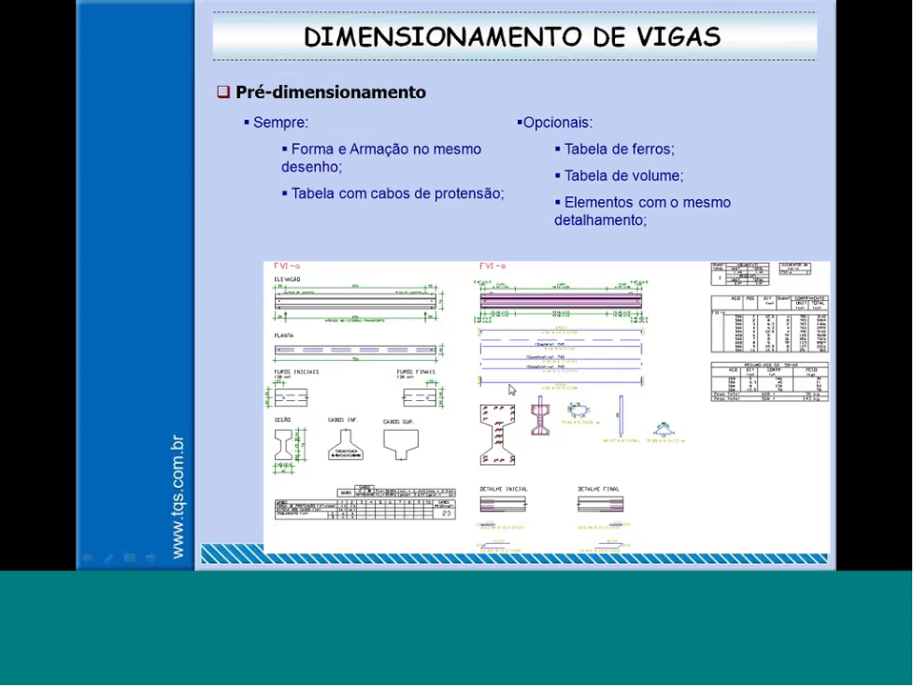
pyautogui.scroll(1, 511, 406)
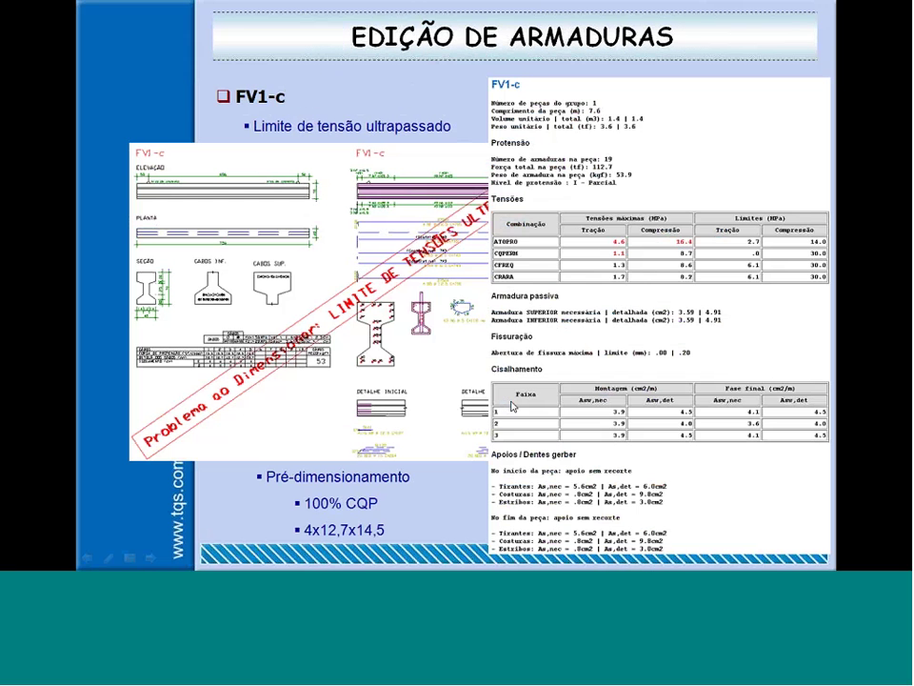
pyautogui.scroll(2, 511, 407)
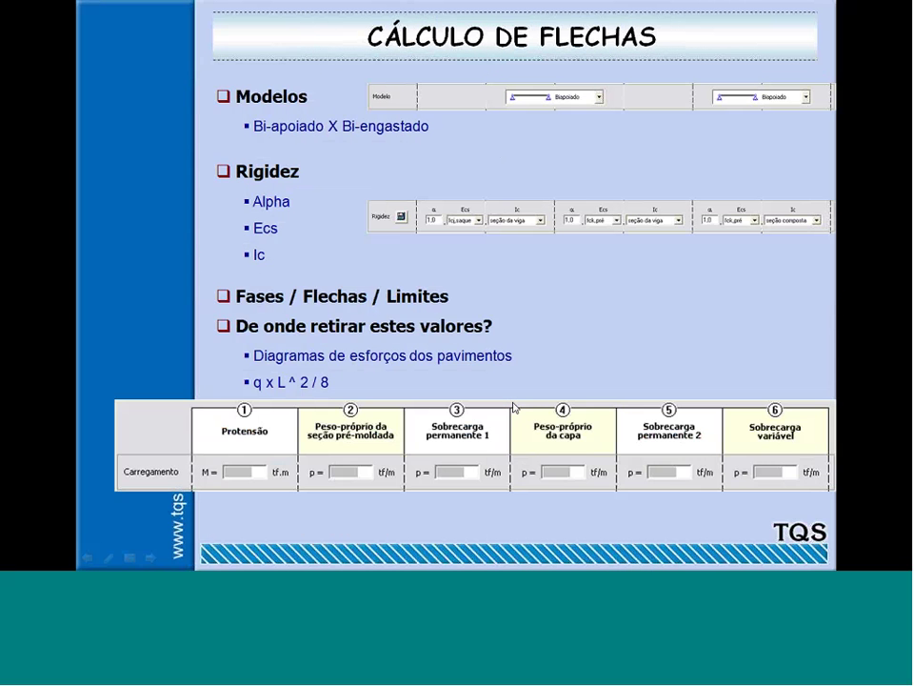
pyautogui.scroll(-2, 513, 404)
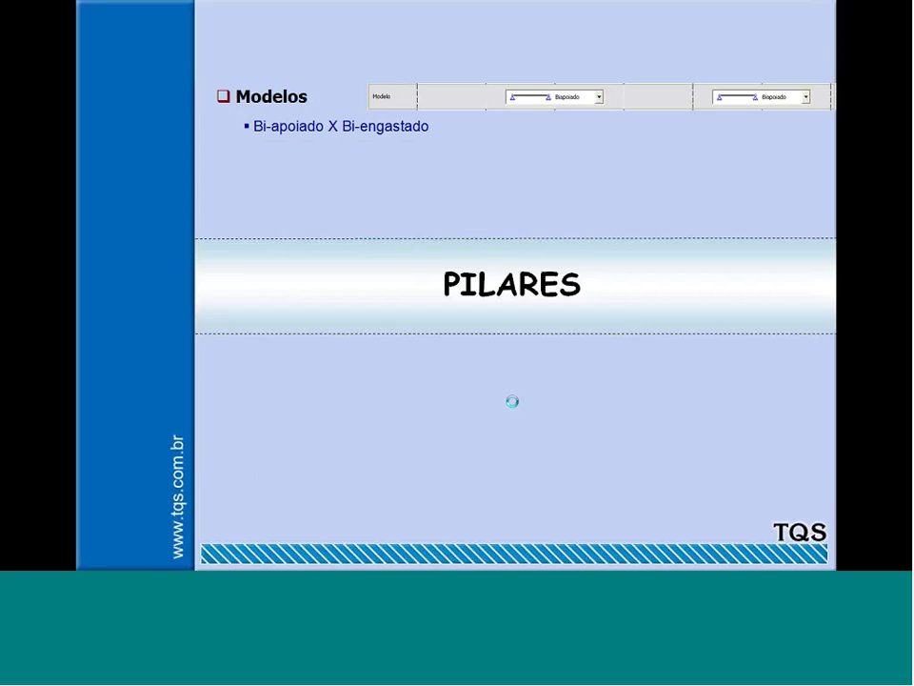
# Close the structural modeler for floor PISO1 without saving the changes to building MODPREO-2
pyautogui.press('super')
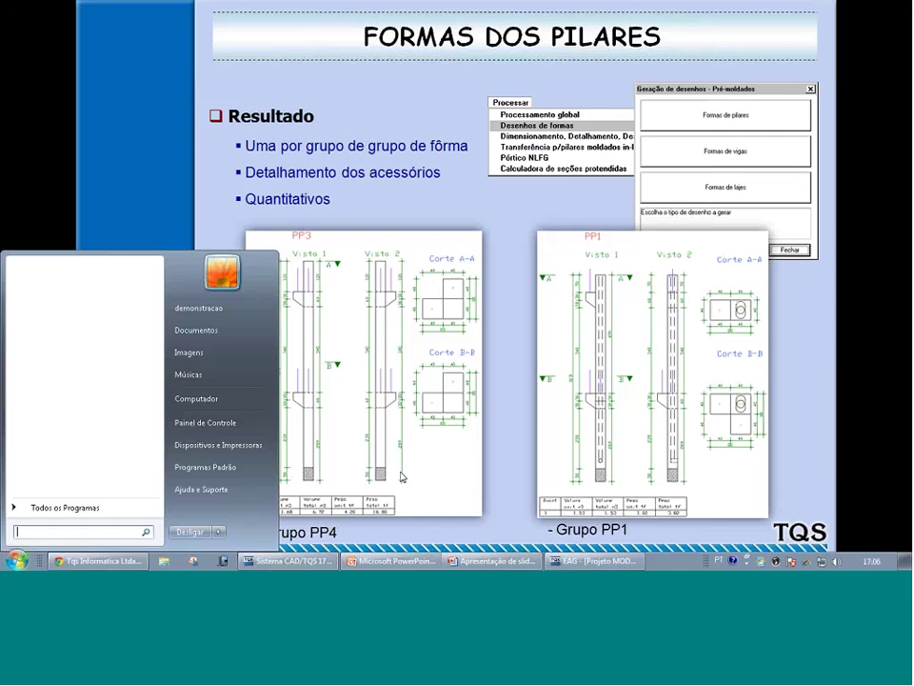
pyautogui.click(595, 561)
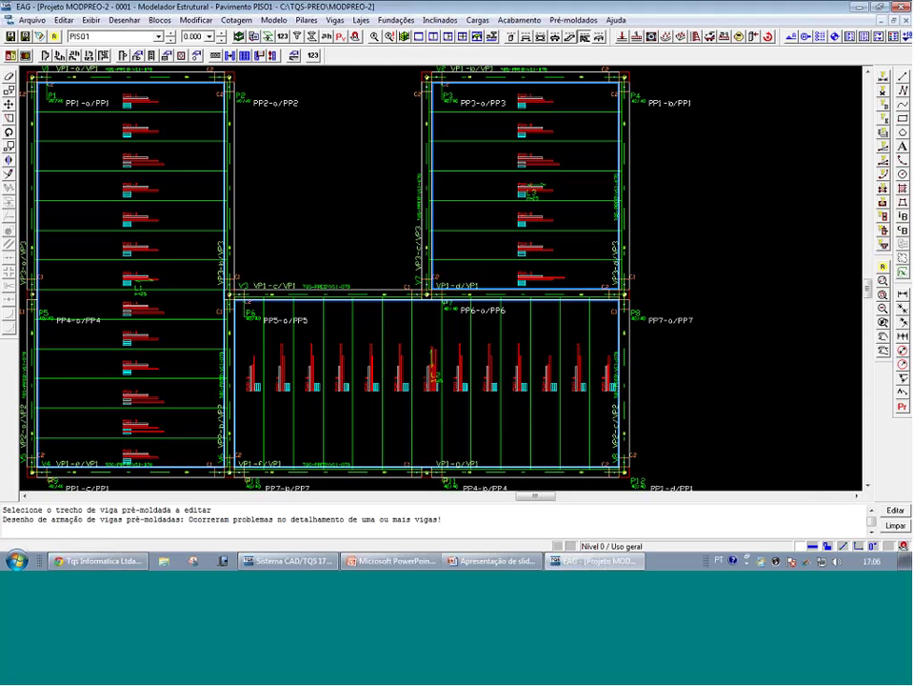
pyautogui.click(901, 8)
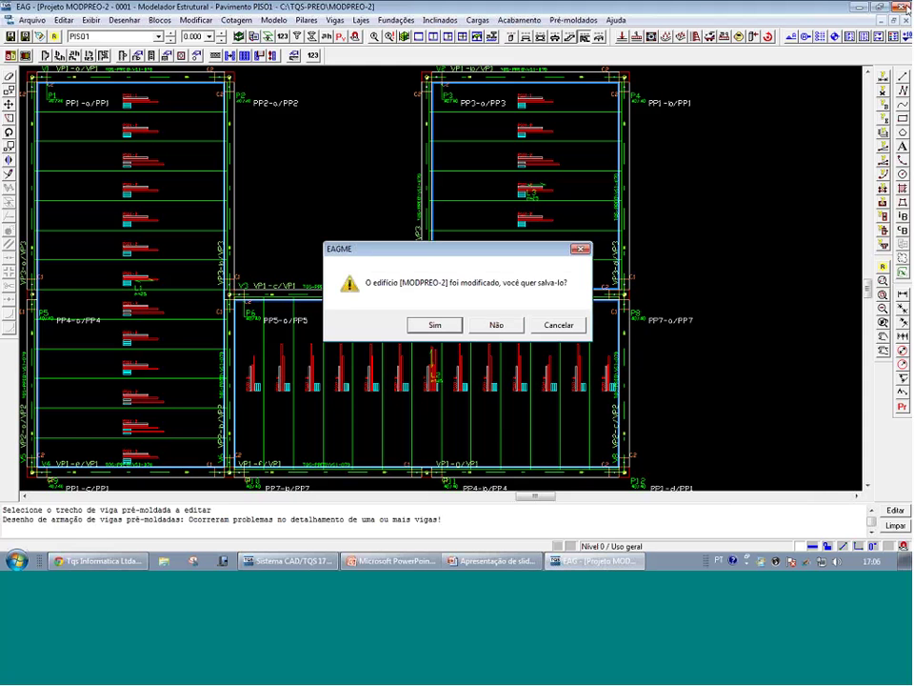
pyautogui.click(496, 324)
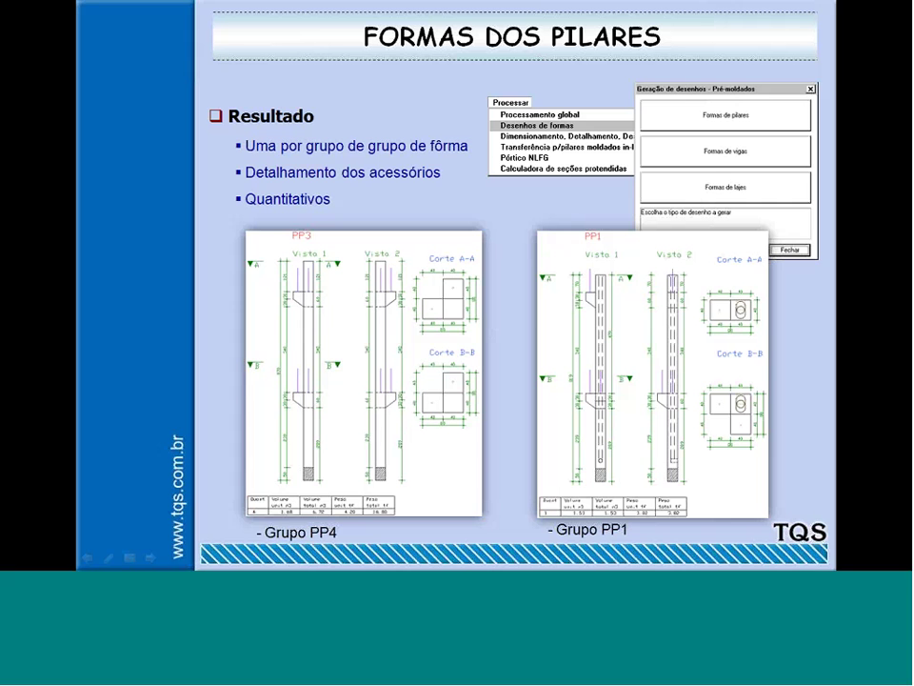
# Switch to the CAD/TQS manager and open the results report of the last precast column design
pyautogui.press('super')
pyautogui.click(312, 560)
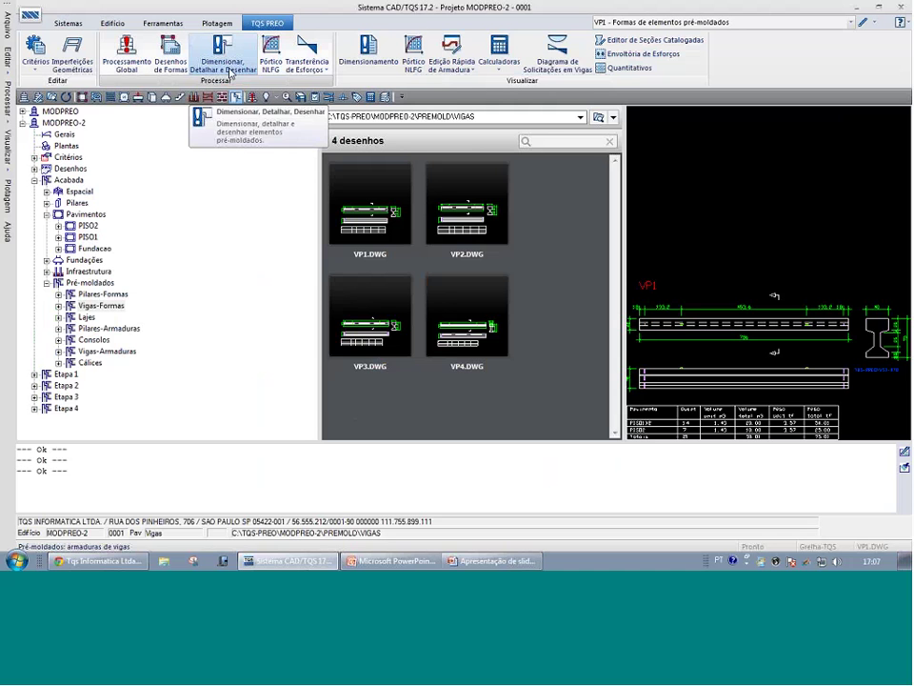
pyautogui.click(229, 73)
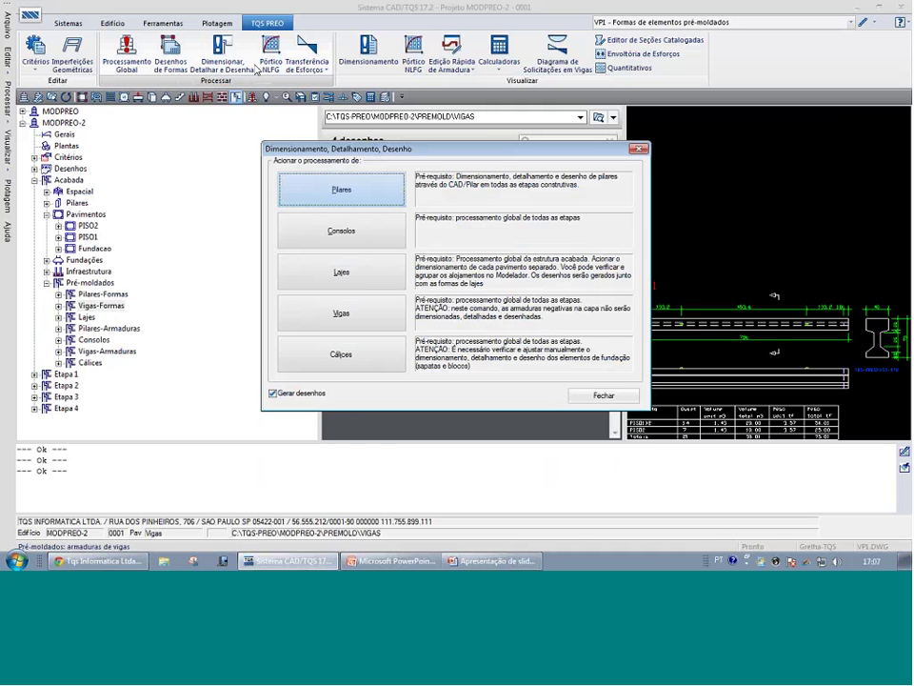
pyautogui.press('Escape')
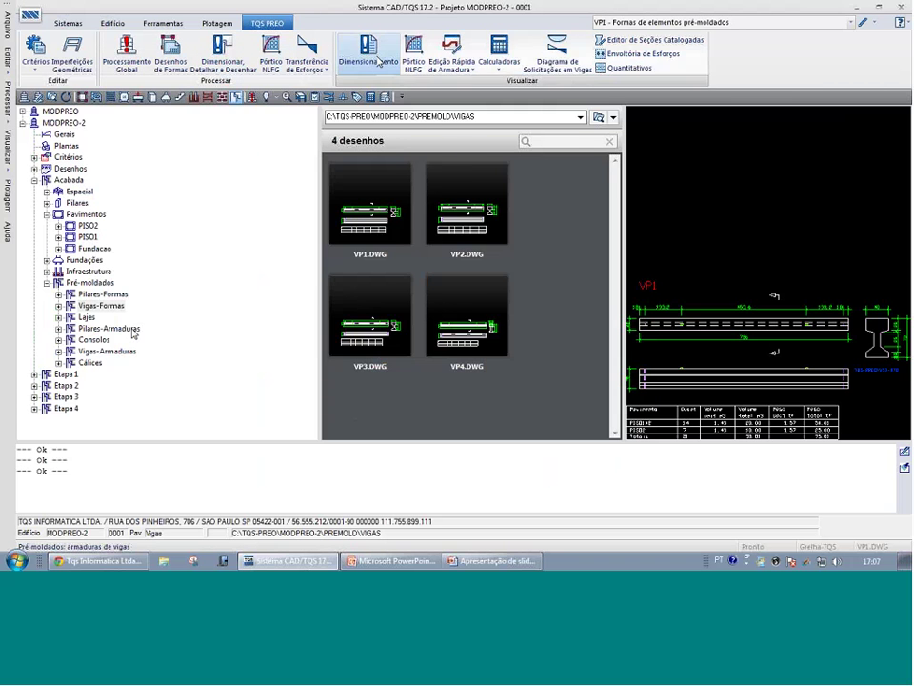
pyautogui.click(374, 63)
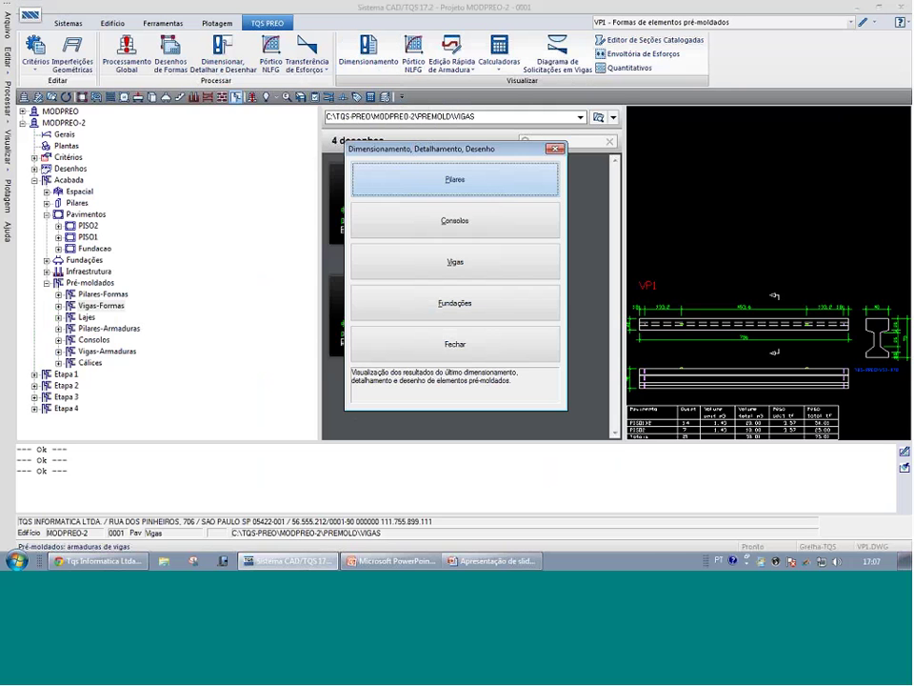
pyautogui.click(467, 183)
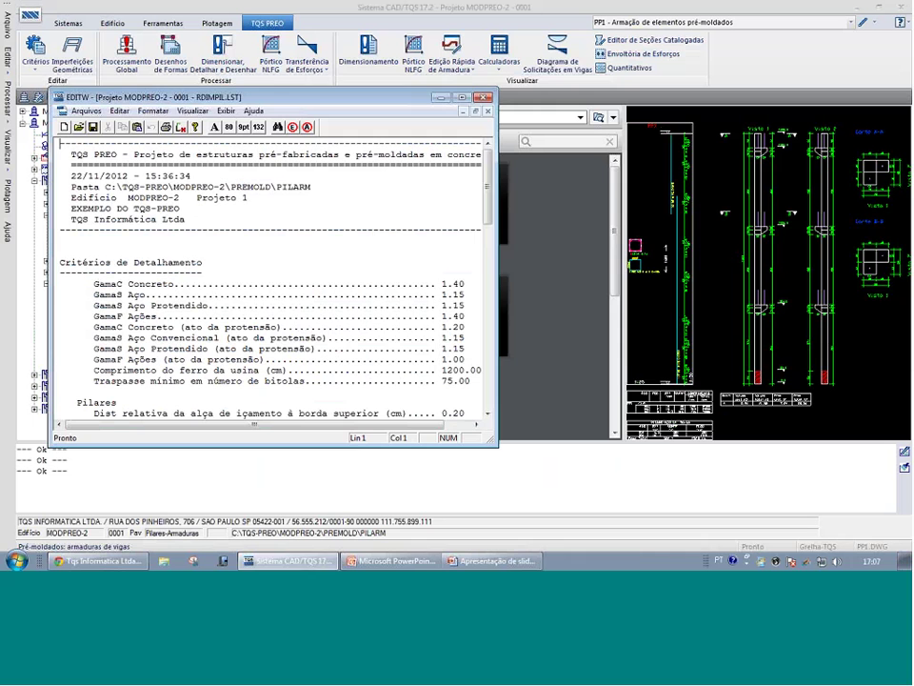
# Enlarge the column report window and read the extraction and transport verification for group PP1 with columns P1, P4, P9 and P12
pyautogui.moveTo(497, 188); pyautogui.dragTo(666, 191)
pyautogui.scroll(-3, 523, 245)
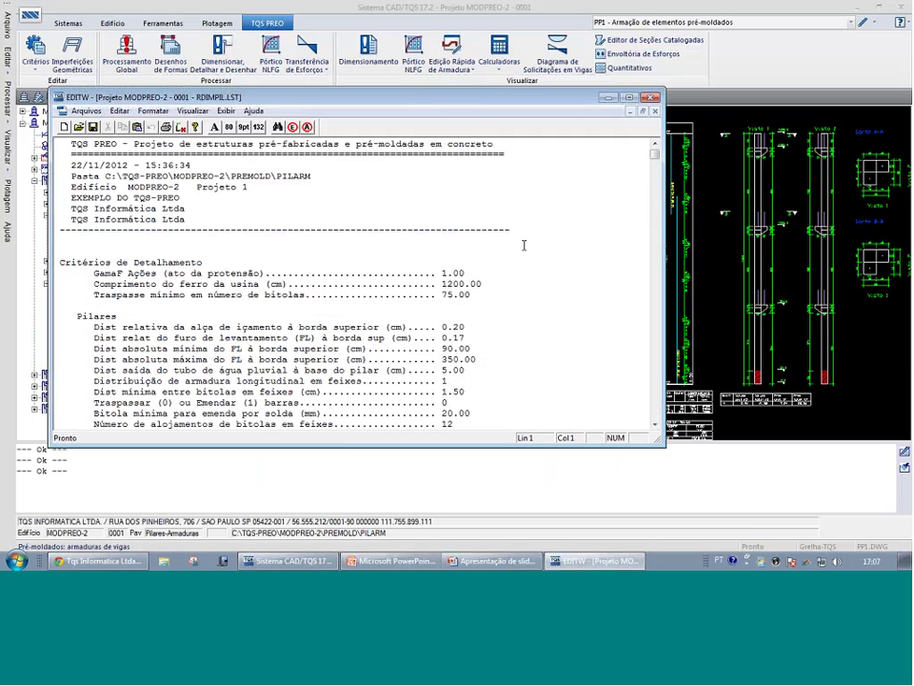
pyautogui.scroll(-4, 523, 245)
pyautogui.moveTo(607, 89); pyautogui.dragTo(606, 34)
pyautogui.moveTo(657, 115); pyautogui.dragTo(654, 137)
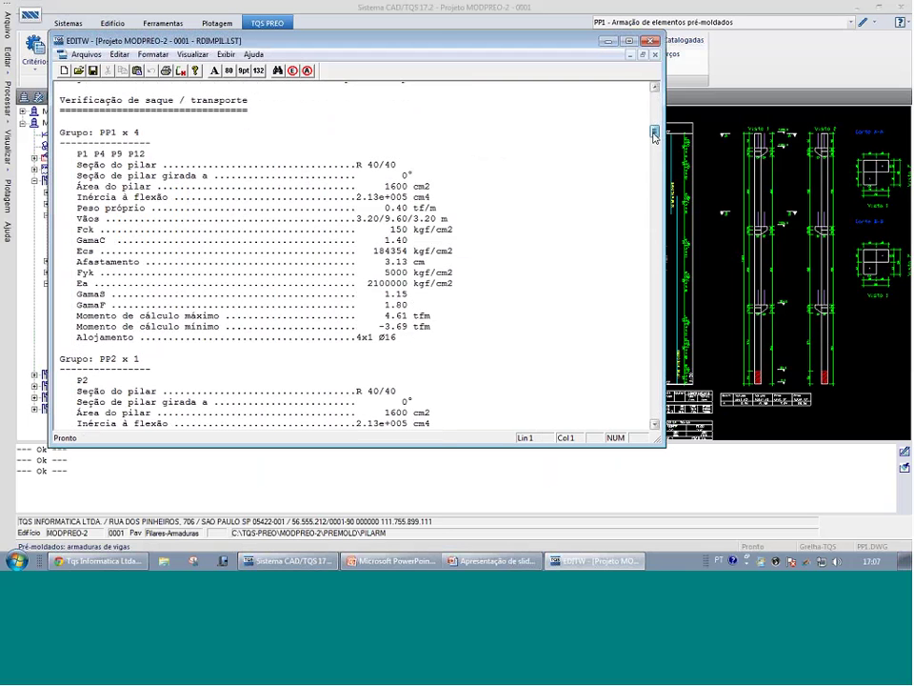
pyautogui.click(112, 131)
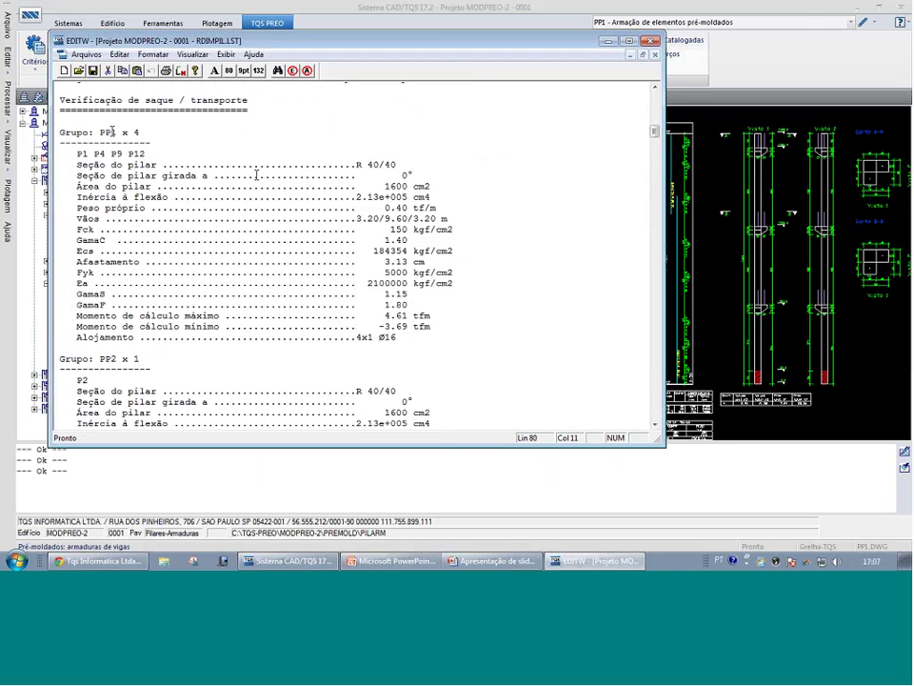
pyautogui.moveTo(71, 154); pyautogui.dragTo(151, 154)
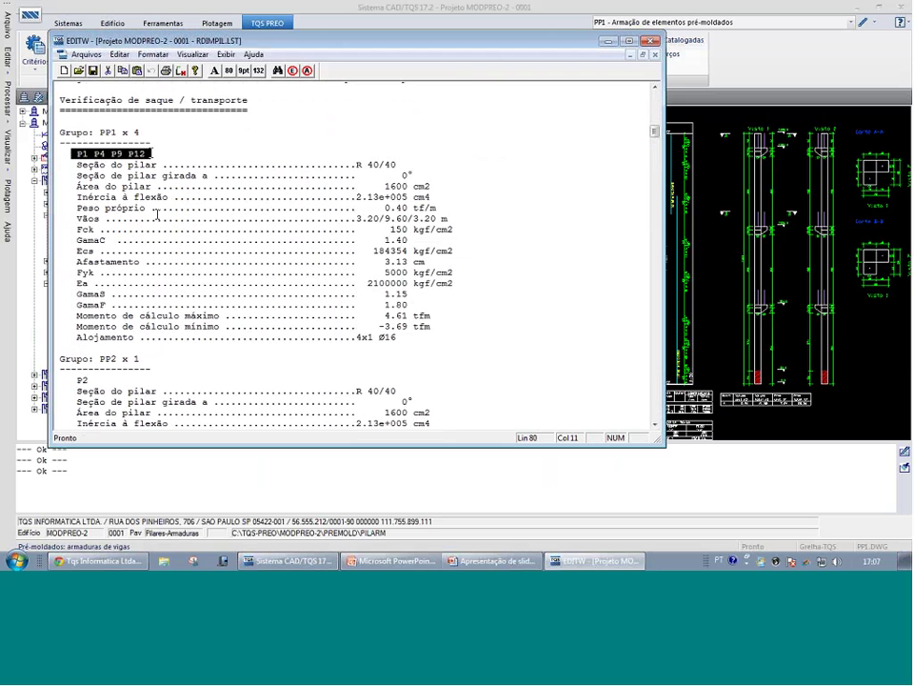
pyautogui.click(121, 96)
pyautogui.moveTo(121, 96); pyautogui.dragTo(247, 110)
# Read the lifting verification for group PP1 and its column reinforcement envelope across the construction stages
pyautogui.moveTo(654, 131); pyautogui.dragTo(659, 183)
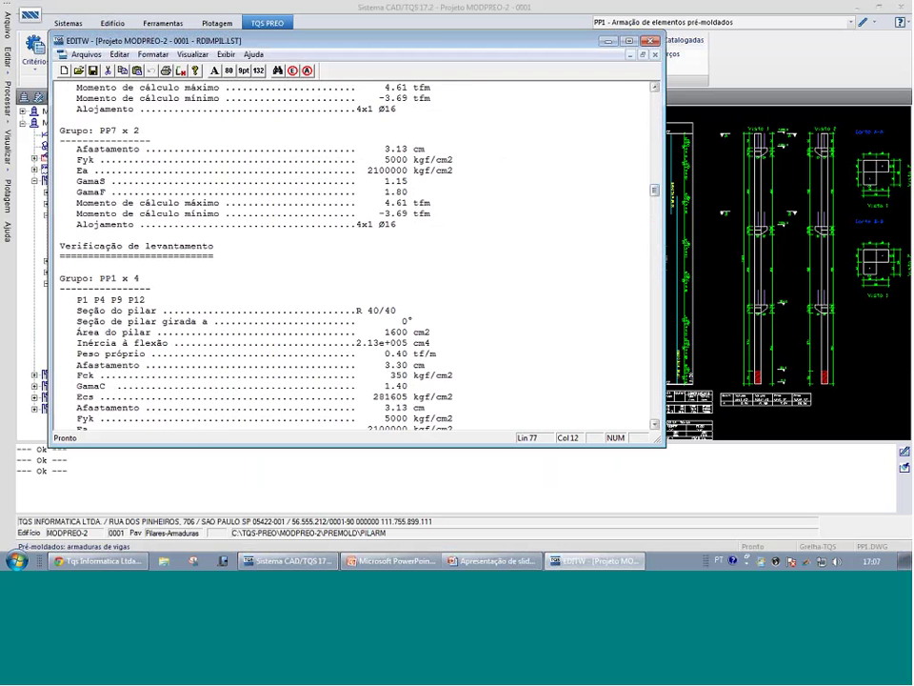
pyautogui.moveTo(122, 246); pyautogui.dragTo(215, 245)
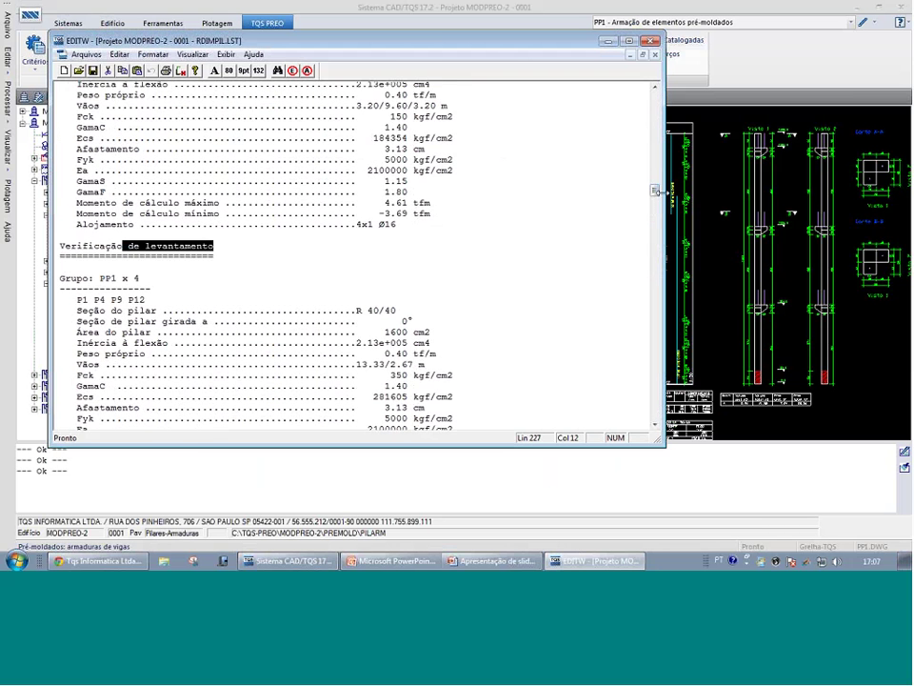
pyautogui.moveTo(657, 191); pyautogui.dragTo(657, 271)
pyautogui.scroll(2, 474, 248)
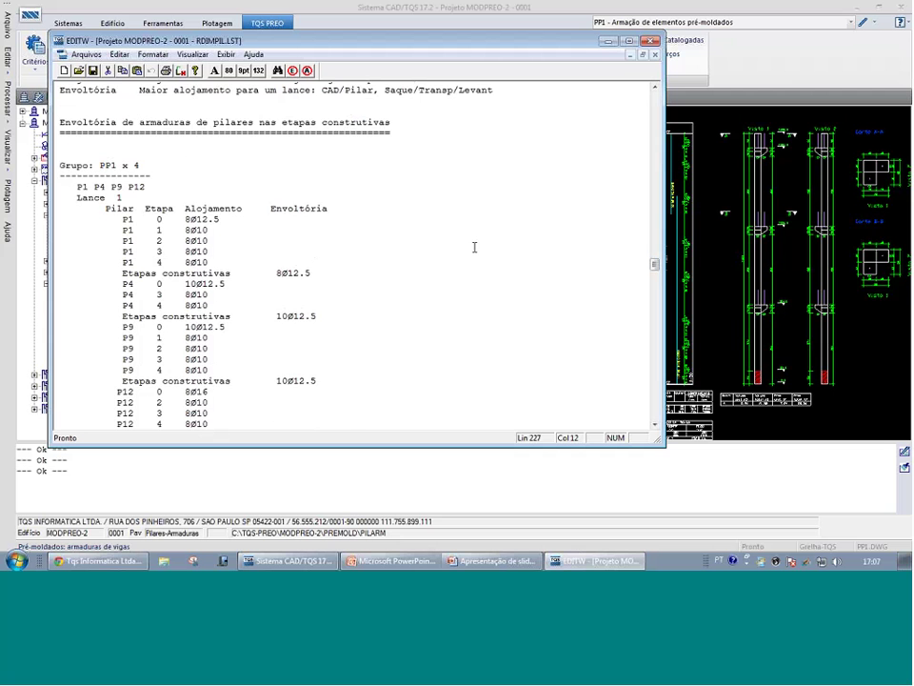
pyautogui.scroll(-1, 475, 248)
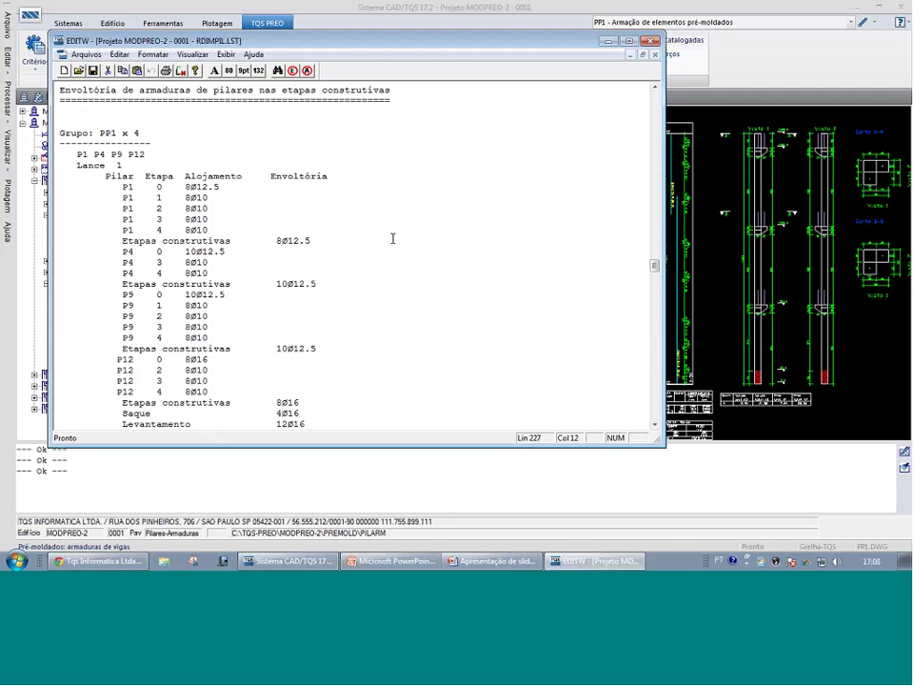
# Enlarge the report window and highlight group PP1 with its columns P1, P4, P9 and P12 in the envelope listing
pyautogui.scroll(-1, 158, 153)
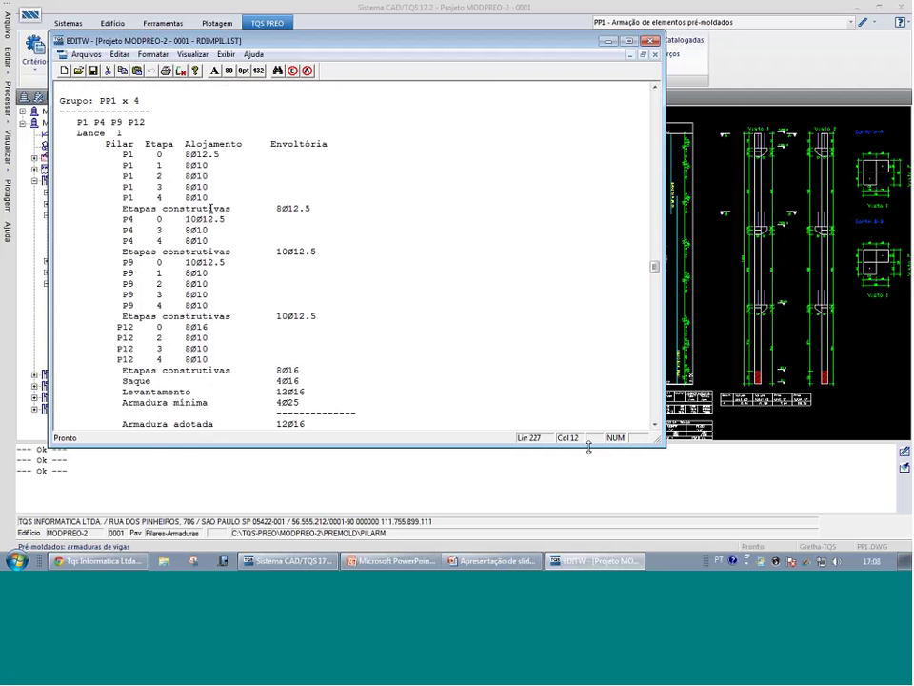
pyautogui.moveTo(589, 448); pyautogui.dragTo(591, 485)
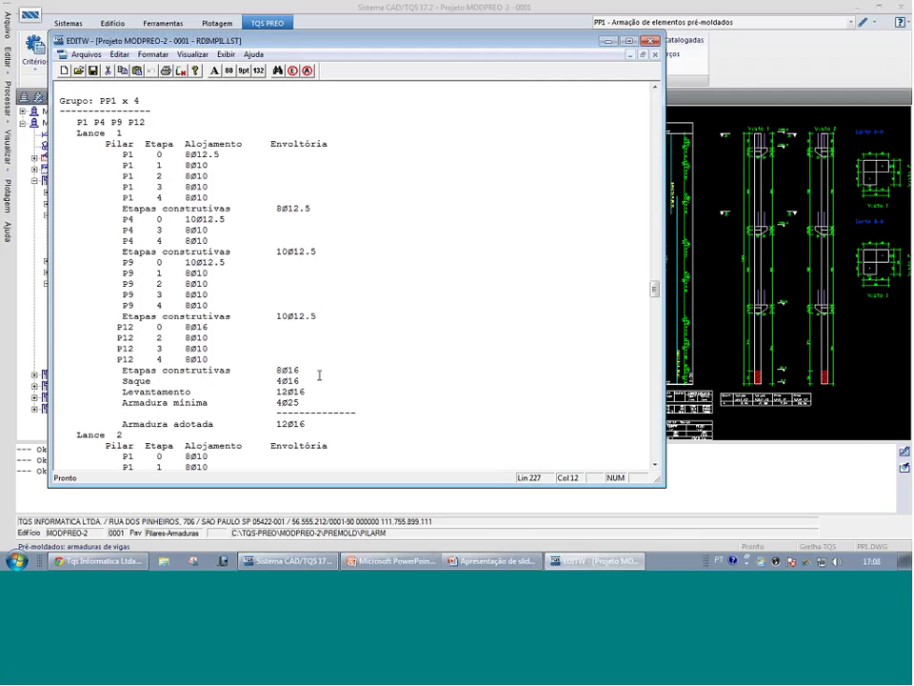
pyautogui.moveTo(149, 121); pyautogui.dragTo(78, 122)
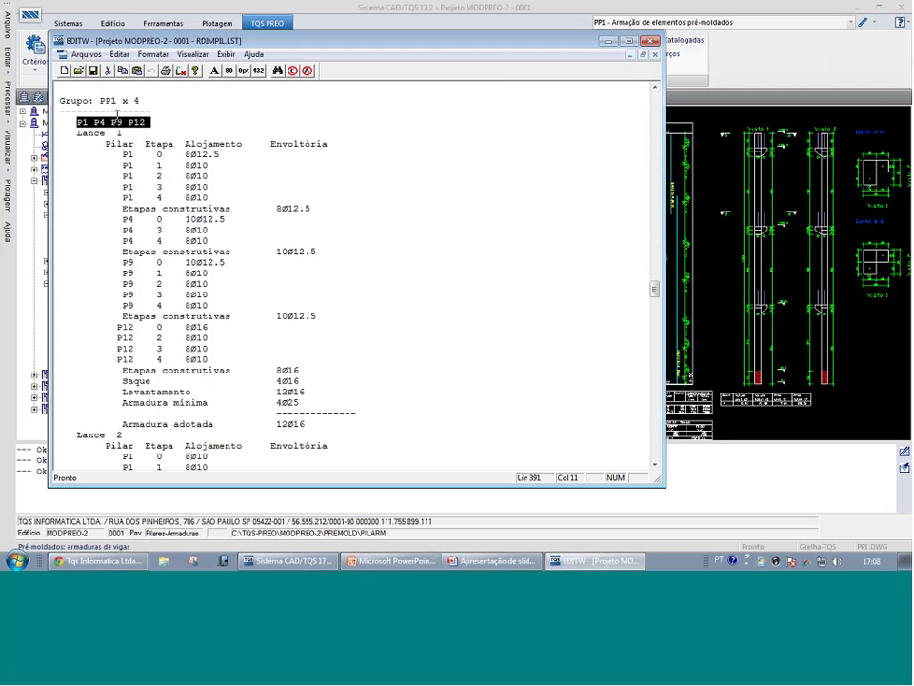
pyautogui.doubleClick(107, 100)
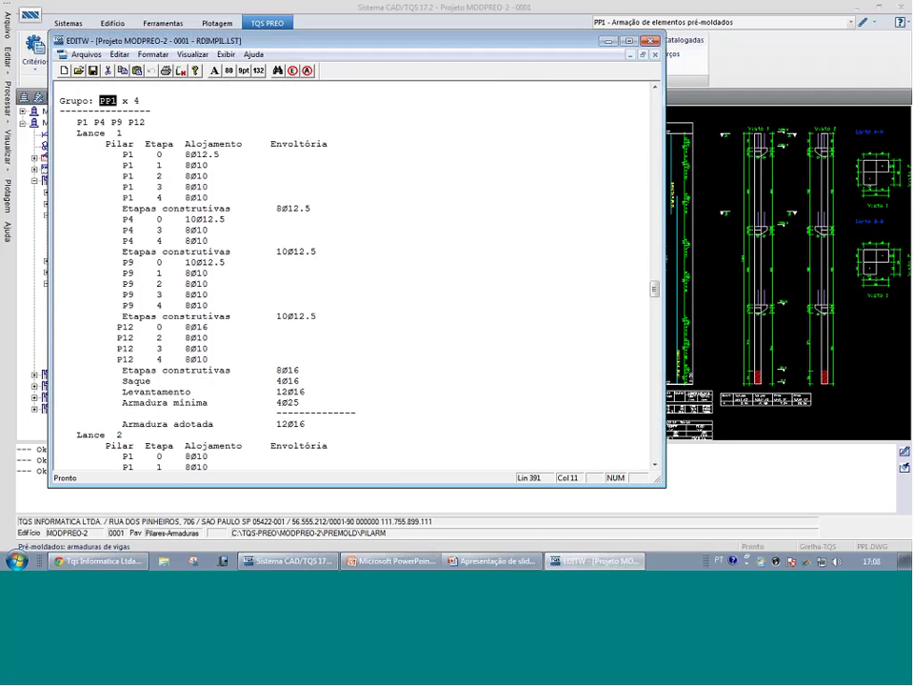
pyautogui.moveTo(134, 122); pyautogui.dragTo(77, 122)
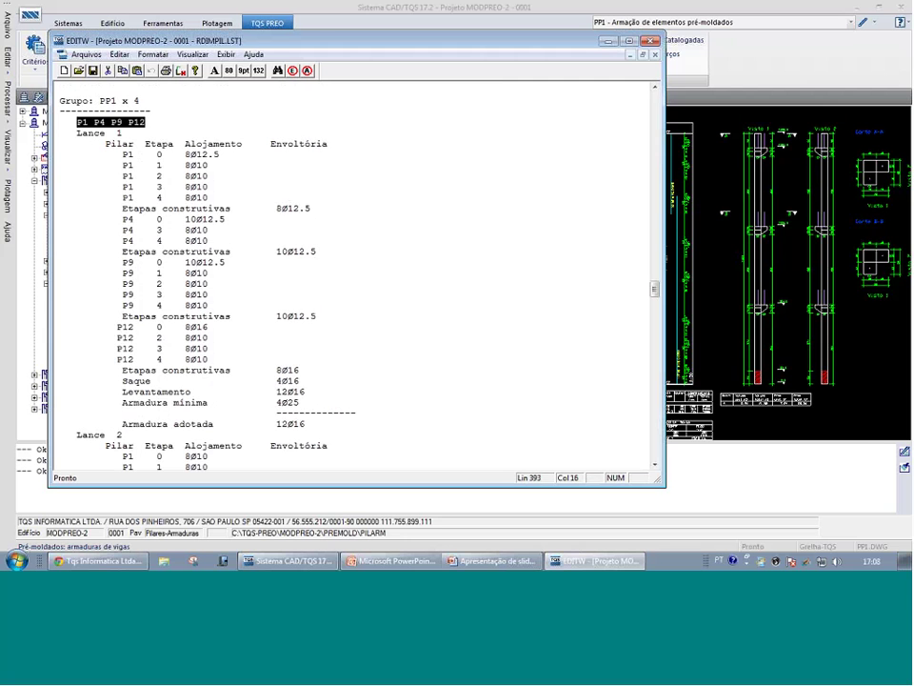
pyautogui.click(104, 146)
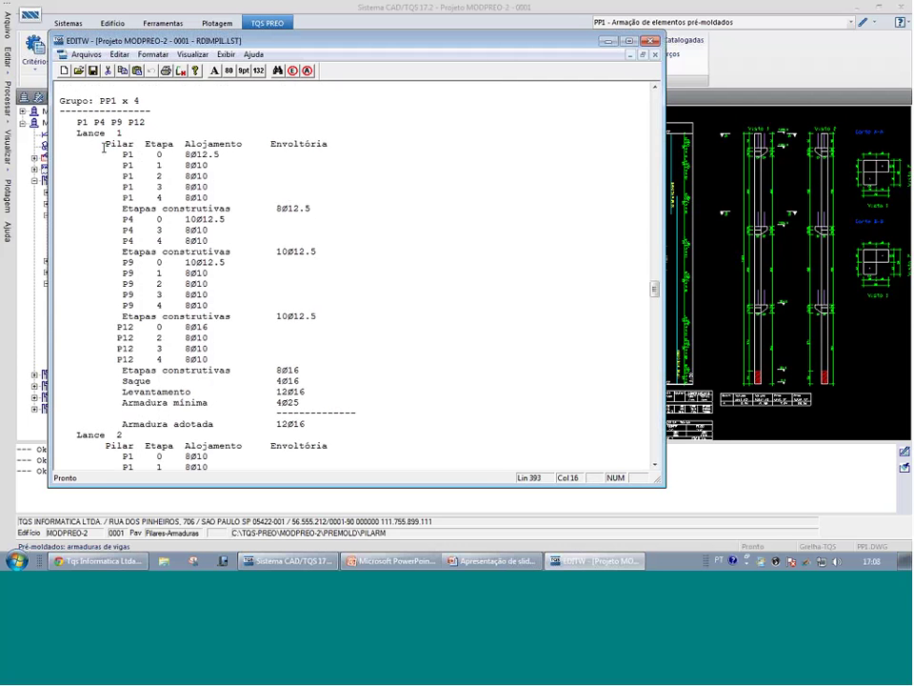
# Examine the Lance 1 reinforcement of columns P1, P4, P9 and P12 stage by stage in the report
pyautogui.moveTo(122, 153); pyautogui.dragTo(168, 153)
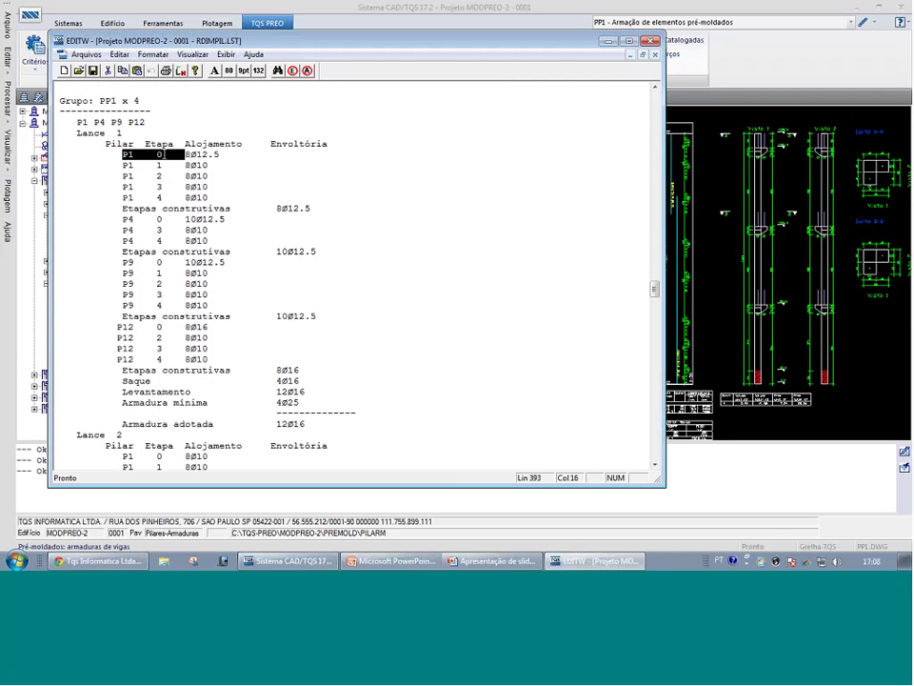
pyautogui.click(160, 154)
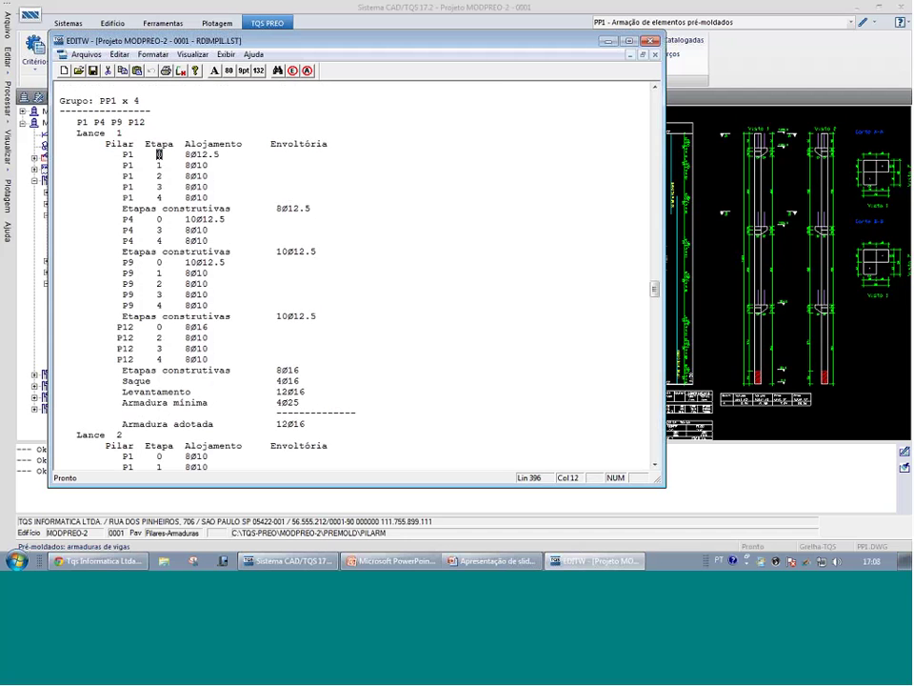
pyautogui.doubleClick(160, 167)
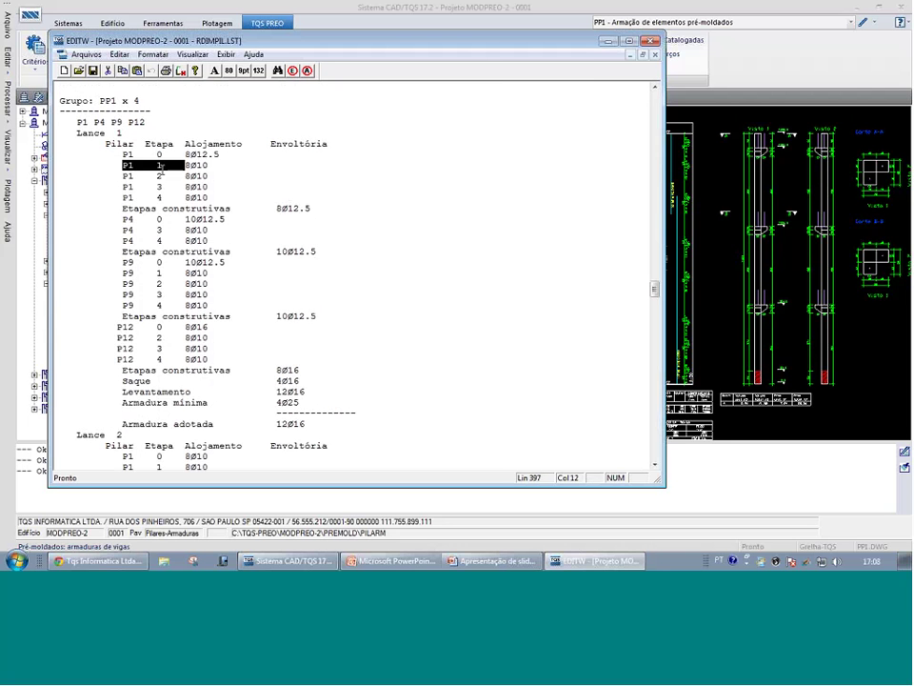
pyautogui.moveTo(162, 169); pyautogui.dragTo(209, 198)
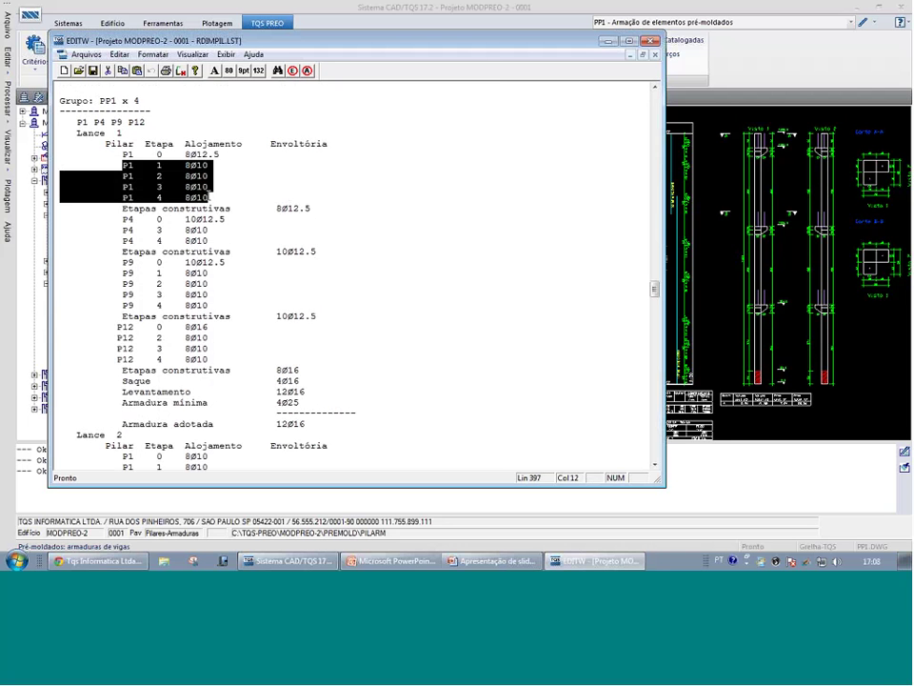
pyautogui.click(196, 248)
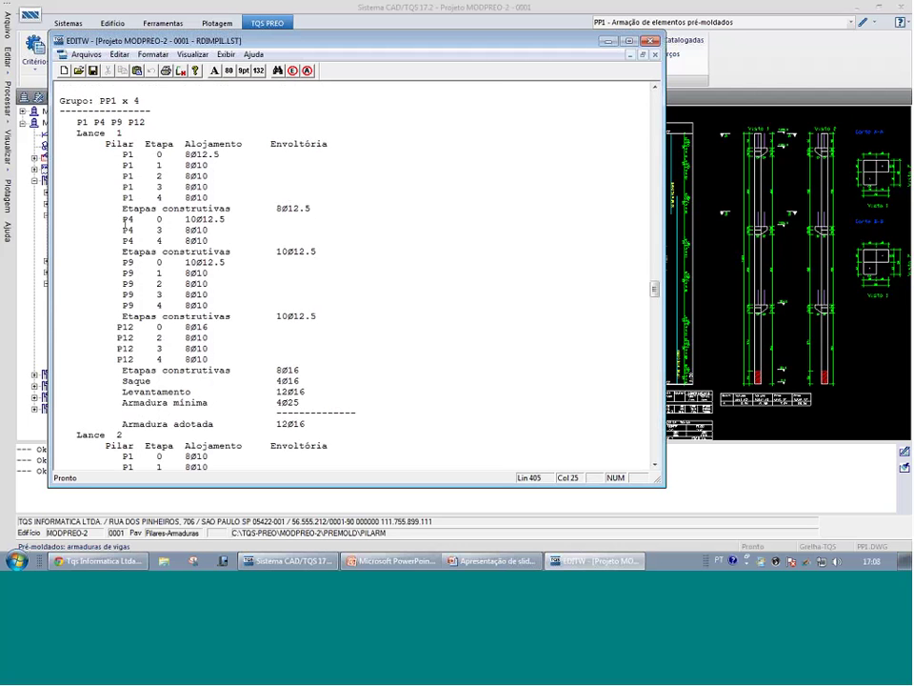
pyautogui.moveTo(124, 221); pyautogui.dragTo(211, 231)
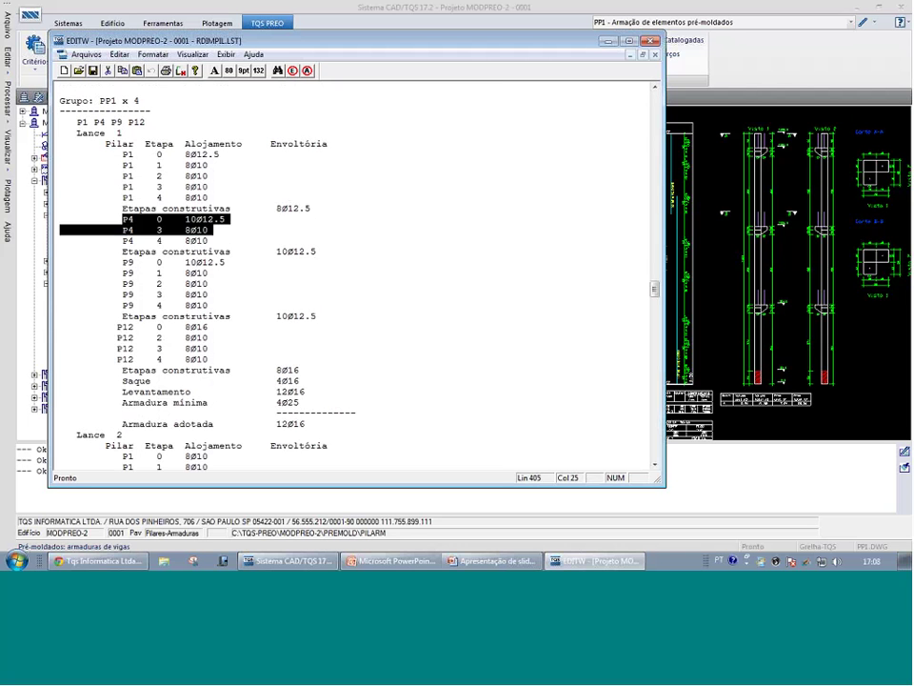
pyautogui.moveTo(124, 262); pyautogui.dragTo(208, 294)
pyautogui.moveTo(118, 327); pyautogui.dragTo(207, 338)
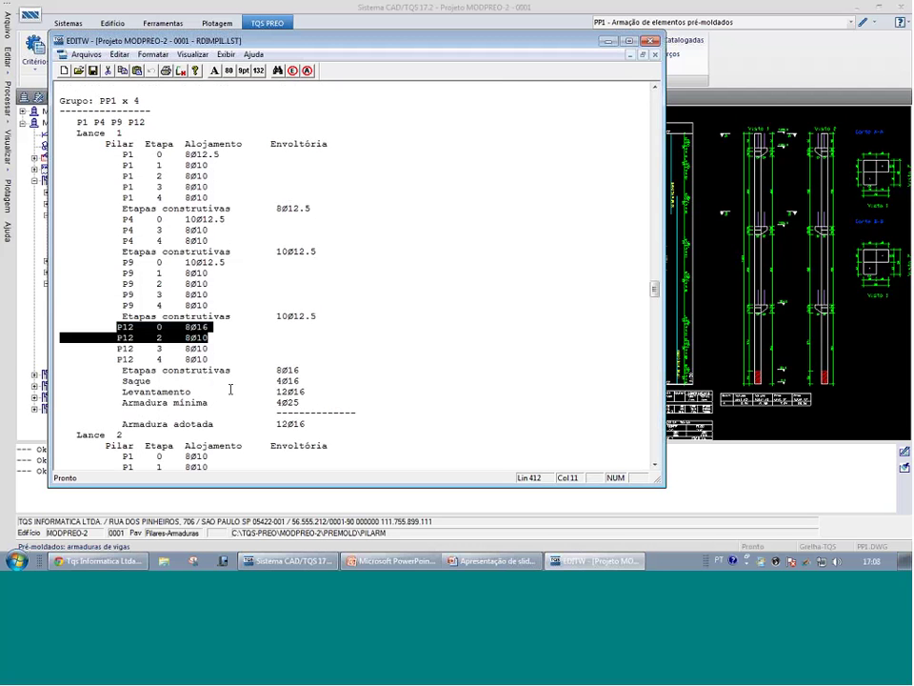
# Read the Lance 1 reinforcement required for construction stages, extraction and lifting, plus the minimum reinforcement
pyautogui.moveTo(67, 367); pyautogui.dragTo(234, 368)
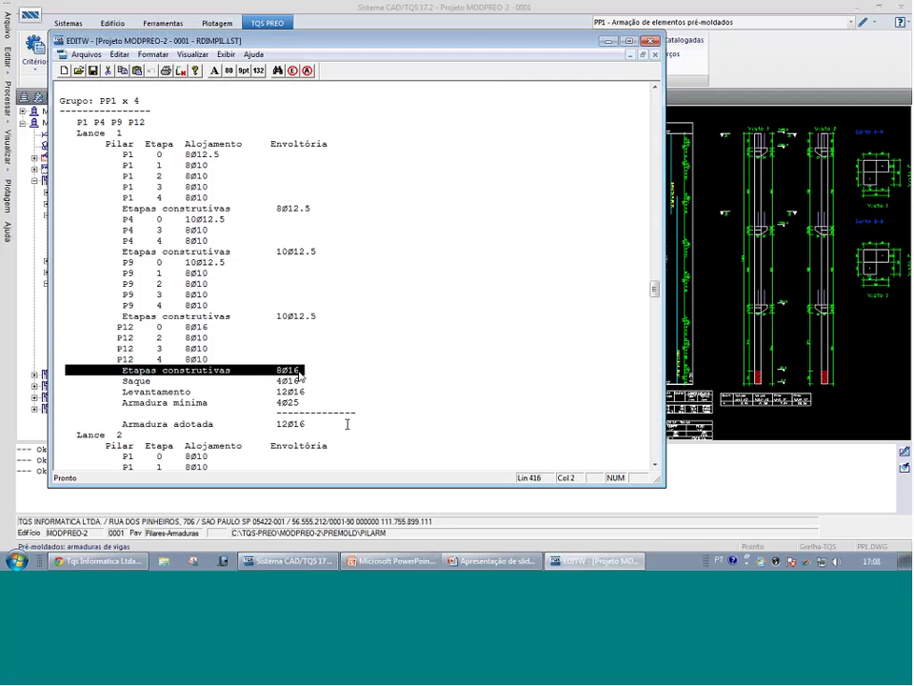
pyautogui.click(288, 369)
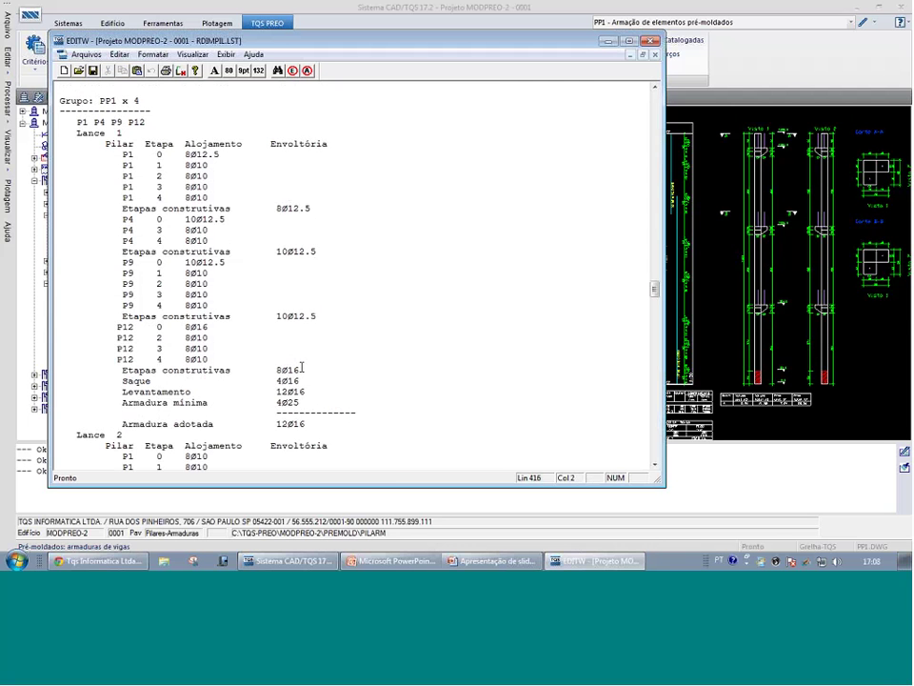
pyautogui.moveTo(301, 366); pyautogui.dragTo(72, 368)
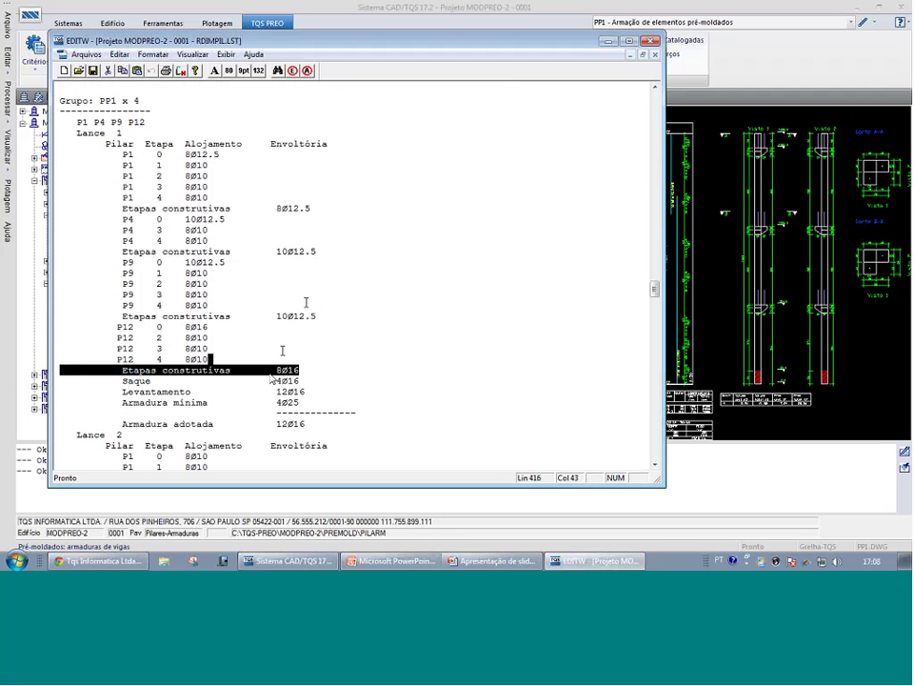
pyautogui.moveTo(122, 381); pyautogui.dragTo(319, 378)
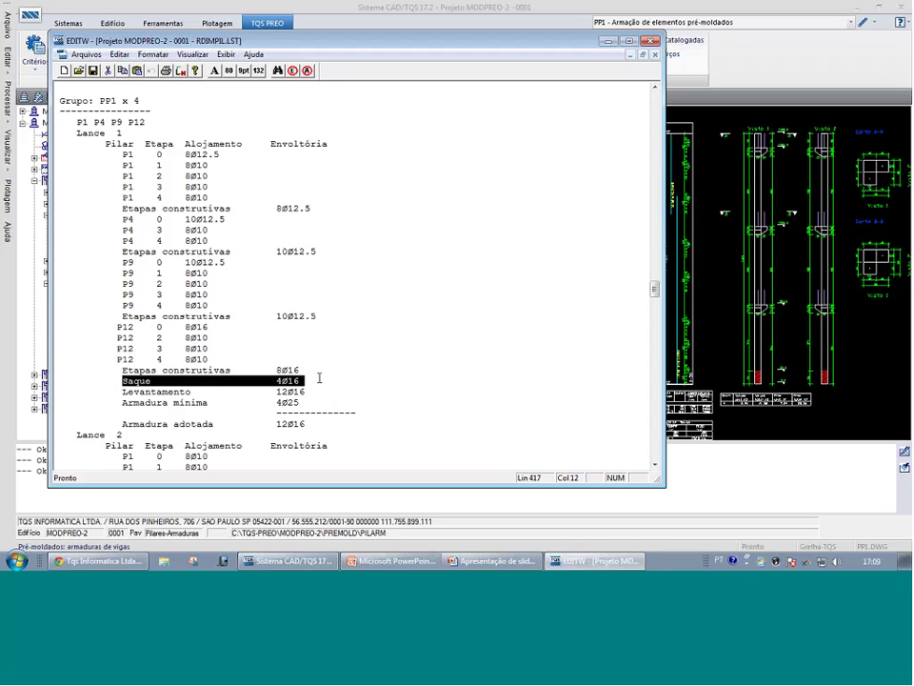
pyautogui.click(86, 391)
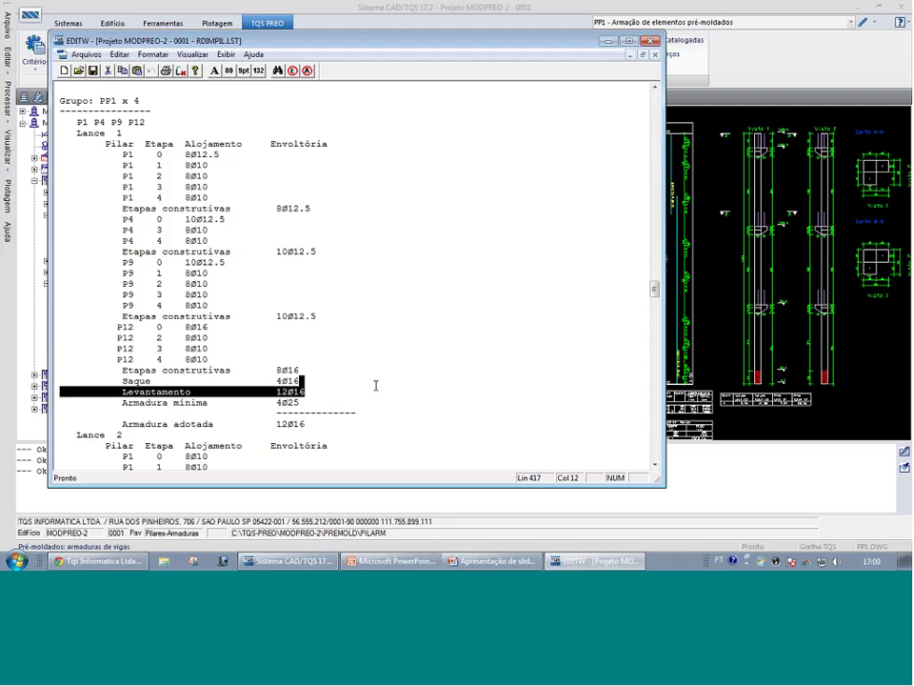
pyautogui.scroll(-1, 374, 384)
pyautogui.moveTo(368, 369); pyautogui.dragTo(59, 370)
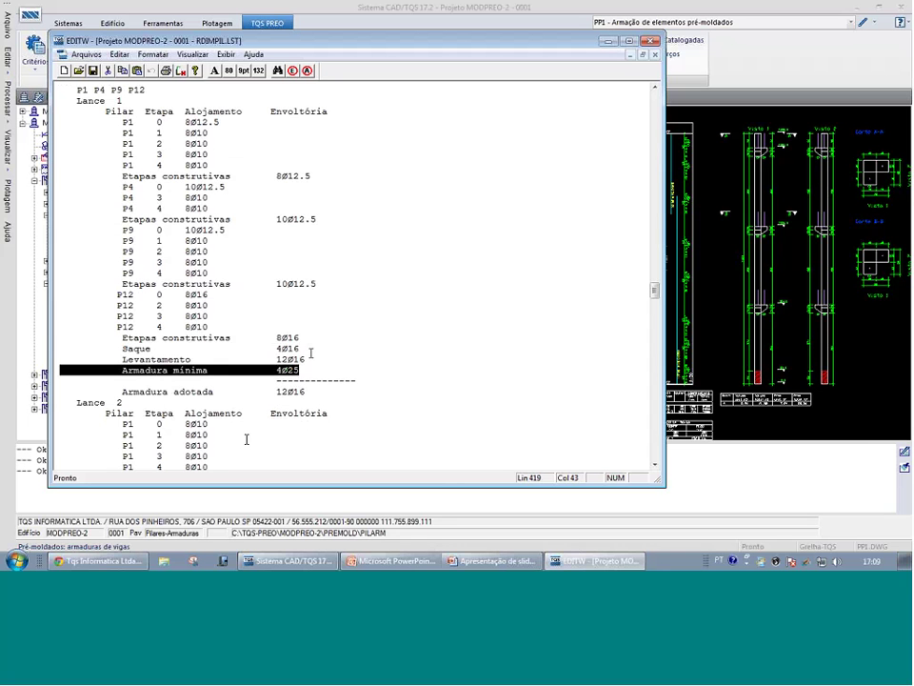
# Compare the adopted Lance 1 reinforcement with the construction stage, extraction, lifting and minimum requirements
pyautogui.moveTo(174, 391); pyautogui.dragTo(196, 391)
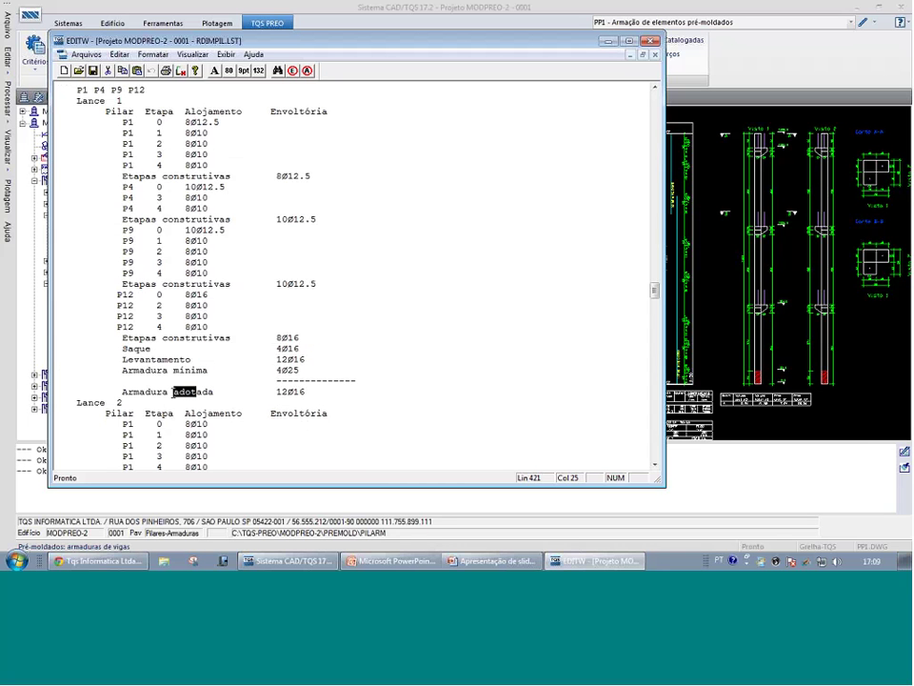
pyautogui.moveTo(122, 359); pyautogui.dragTo(299, 369)
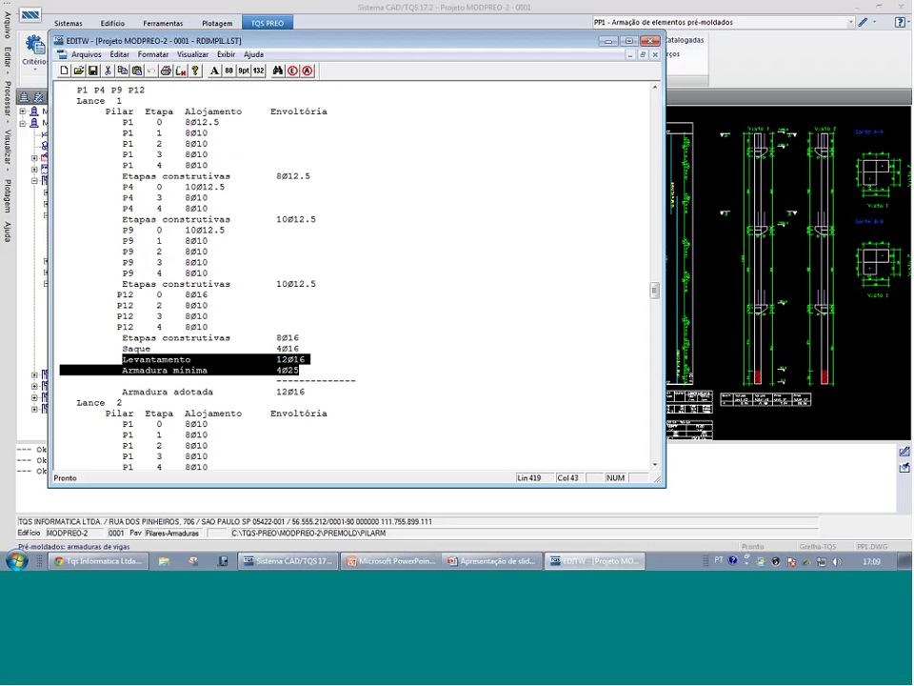
pyautogui.moveTo(163, 337); pyautogui.dragTo(299, 337)
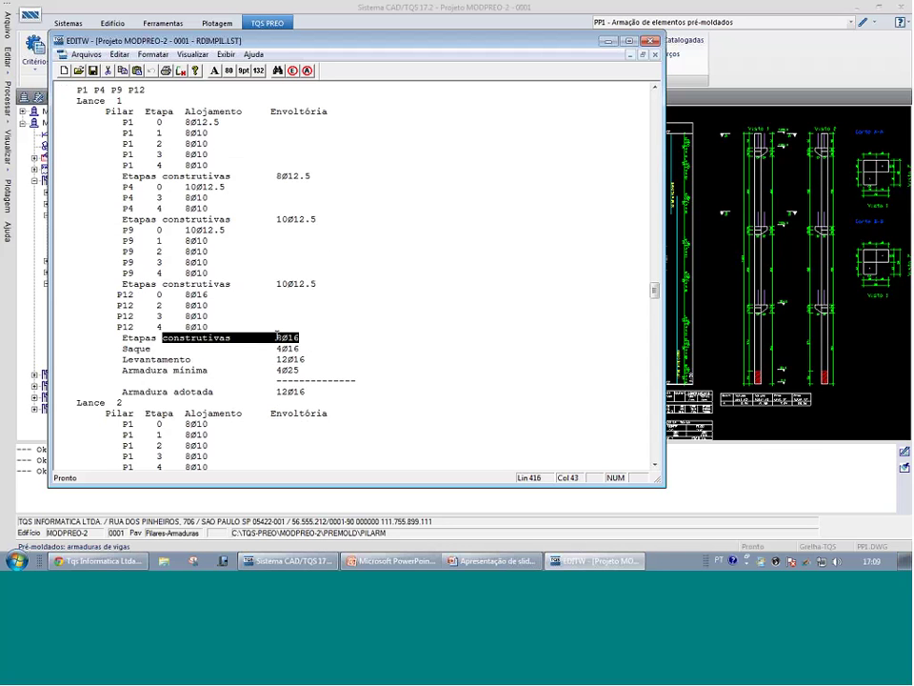
pyautogui.moveTo(299, 348)
pyautogui.mouseDown()
pyautogui.moveTo(122, 348)
pyautogui.moveTo(304, 359)
pyautogui.mouseUp()
pyautogui.click(286, 370)
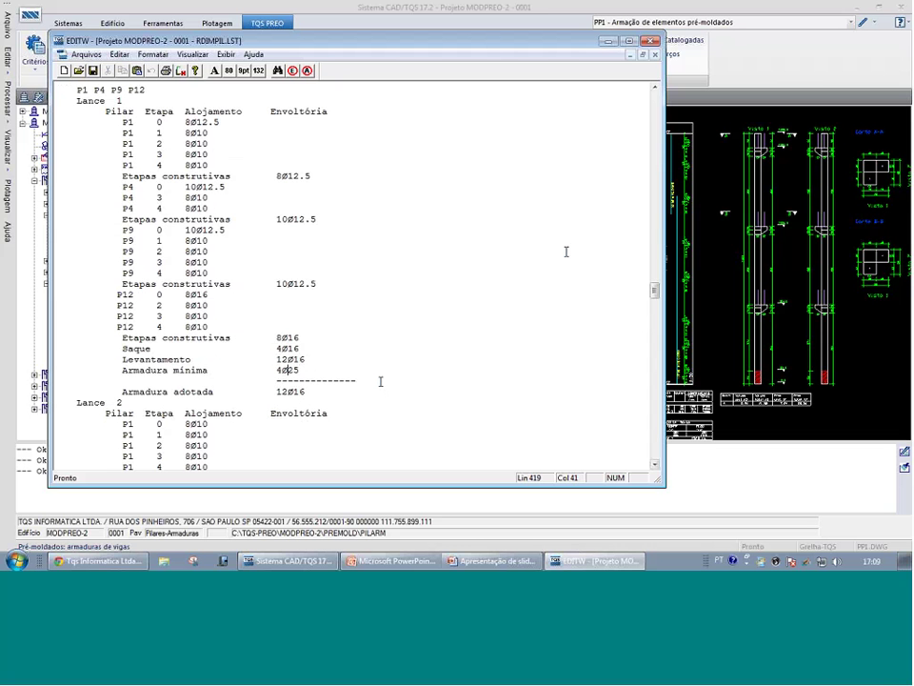
# Read the reinforcement envelopes and adopted reinforcement for Lance 2 and Lance 3 of group PP1
pyautogui.scroll(-6, 257, 323)
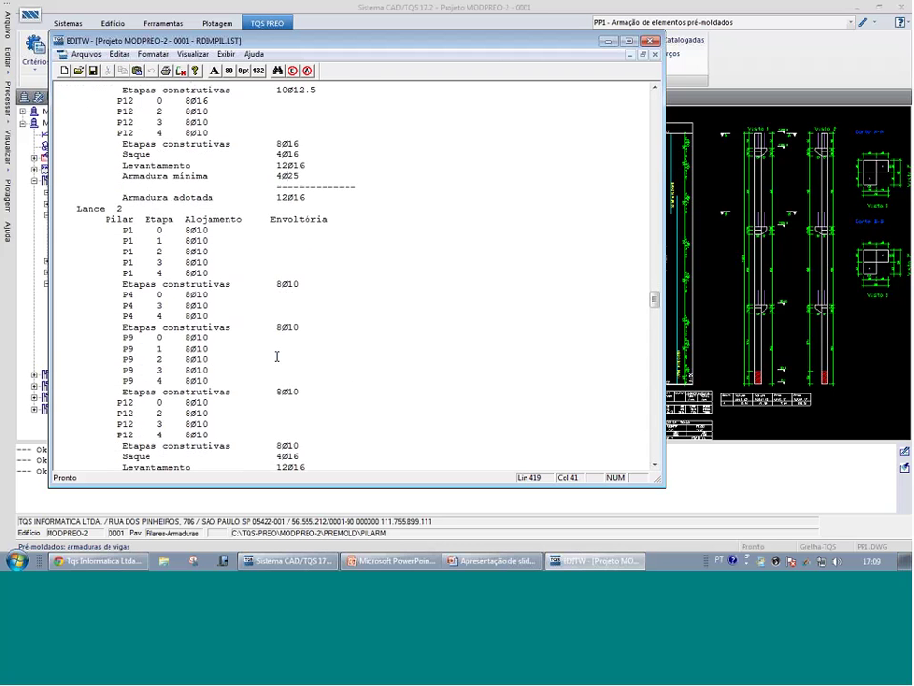
pyautogui.scroll(-10, 276, 356)
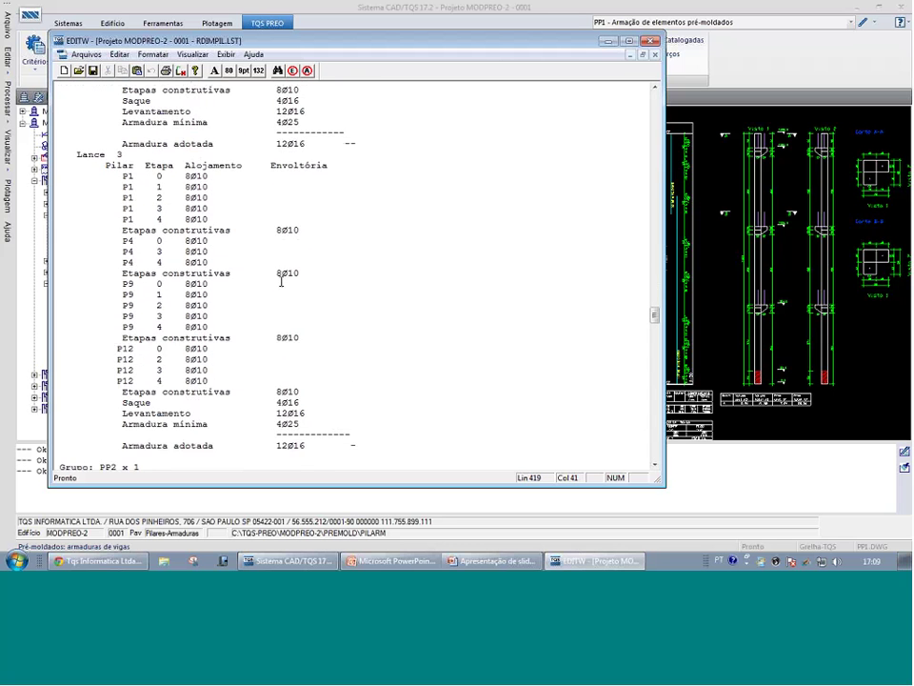
pyautogui.scroll(-2, 320, 393)
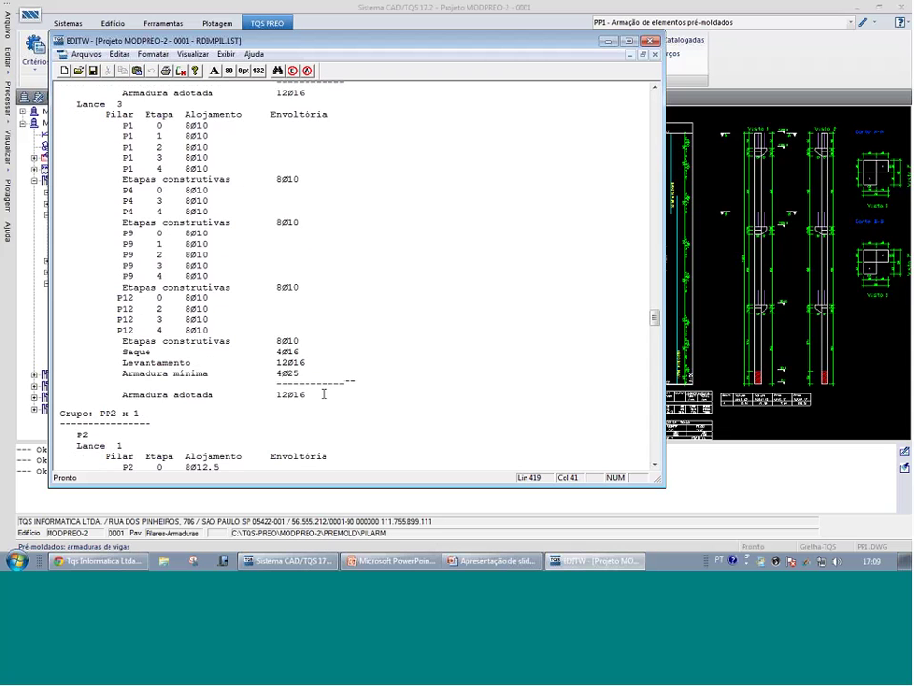
pyautogui.scroll(3, 324, 394)
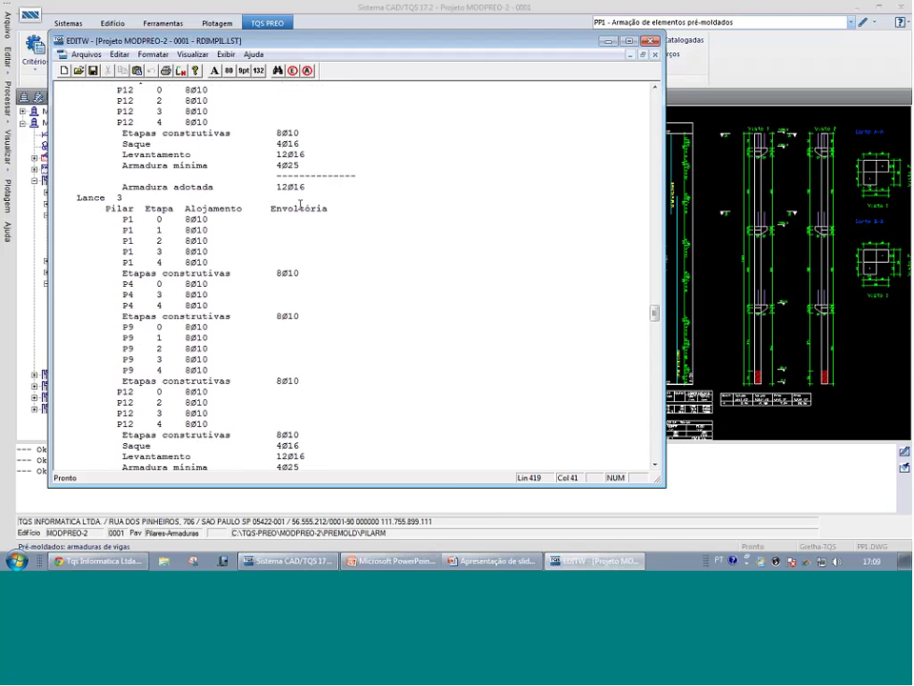
# Close the column report and open the PP1 reinforcement drawing in the graphics editor, showing the column base and steel tables
pyautogui.click(650, 41)
pyautogui.doubleClick(714, 211)
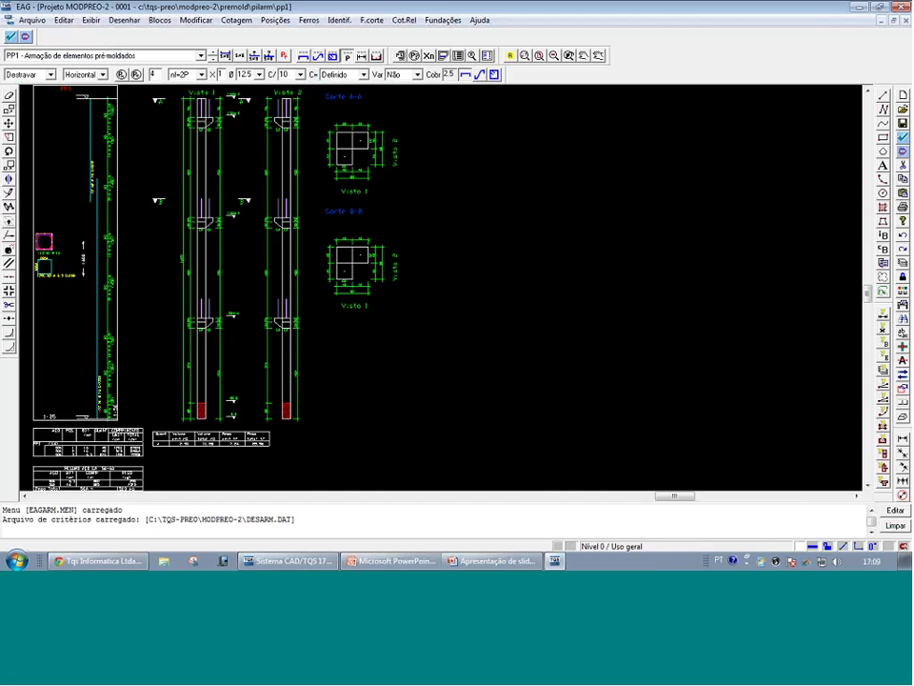
pyautogui.moveTo(101, 321); pyautogui.dragTo(244, 201, button='middle')
pyautogui.scroll(5, 203, 260)
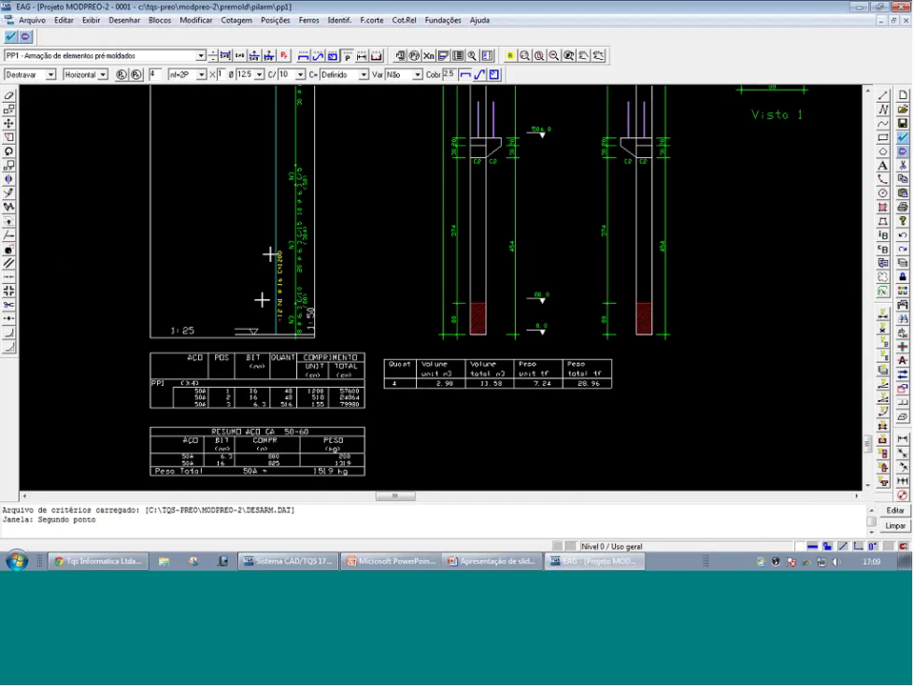
# Examine the longitudinal bars N1 and N2 and the N3 stirrup spacing along the full height of column PP1
pyautogui.scroll(-1, 261, 294)
pyautogui.moveTo(253, 273); pyautogui.dragTo(237, 398, button='middle')
pyautogui.scroll(-1, 178, 368)
pyautogui.scroll(2, 250, 419)
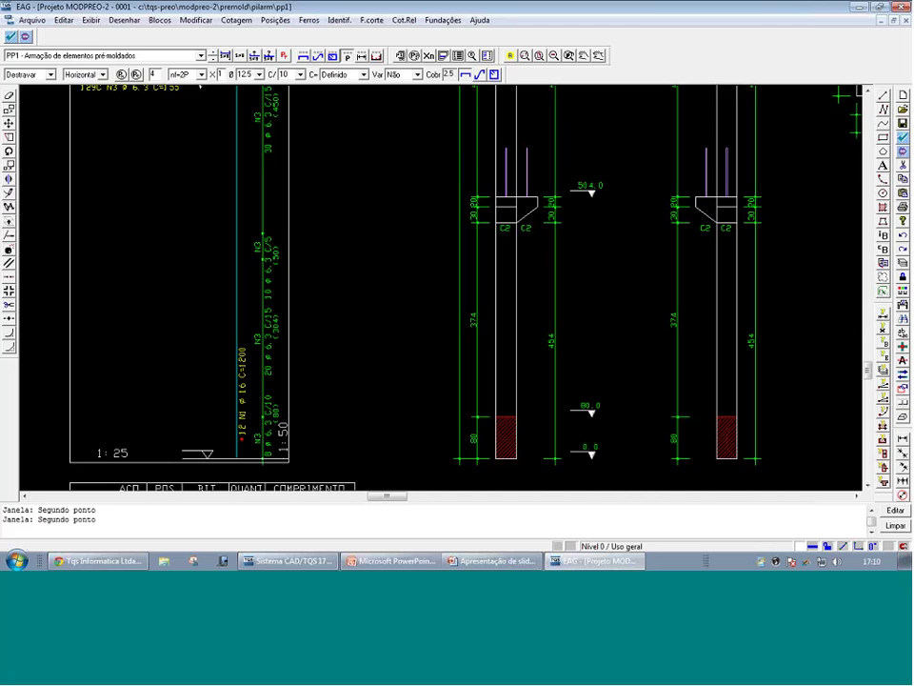
pyautogui.moveTo(286, 224); pyautogui.dragTo(294, 302, button='middle')
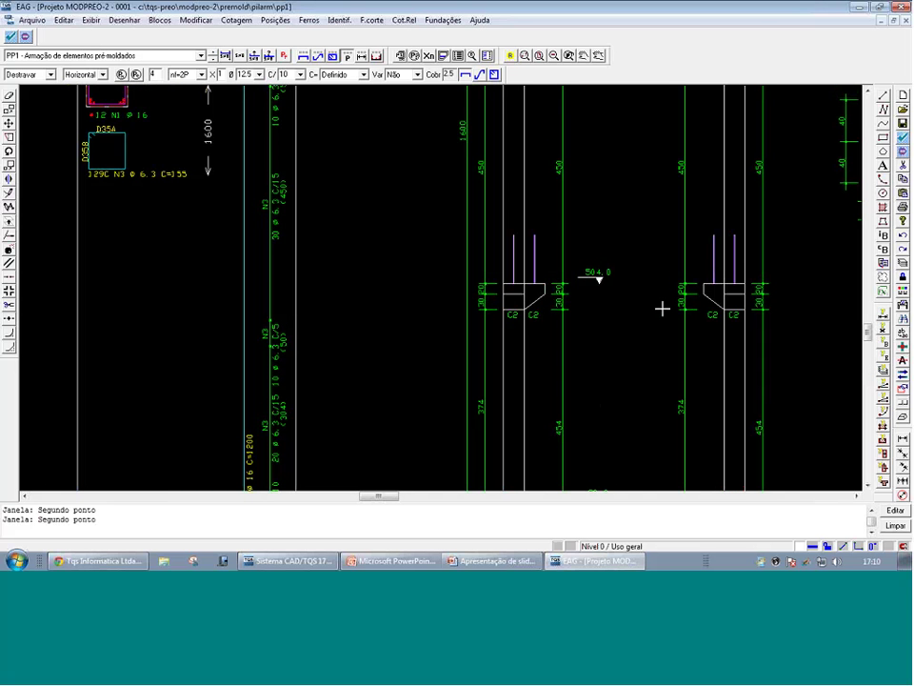
pyautogui.moveTo(277, 340); pyautogui.dragTo(275, 448, button='middle')
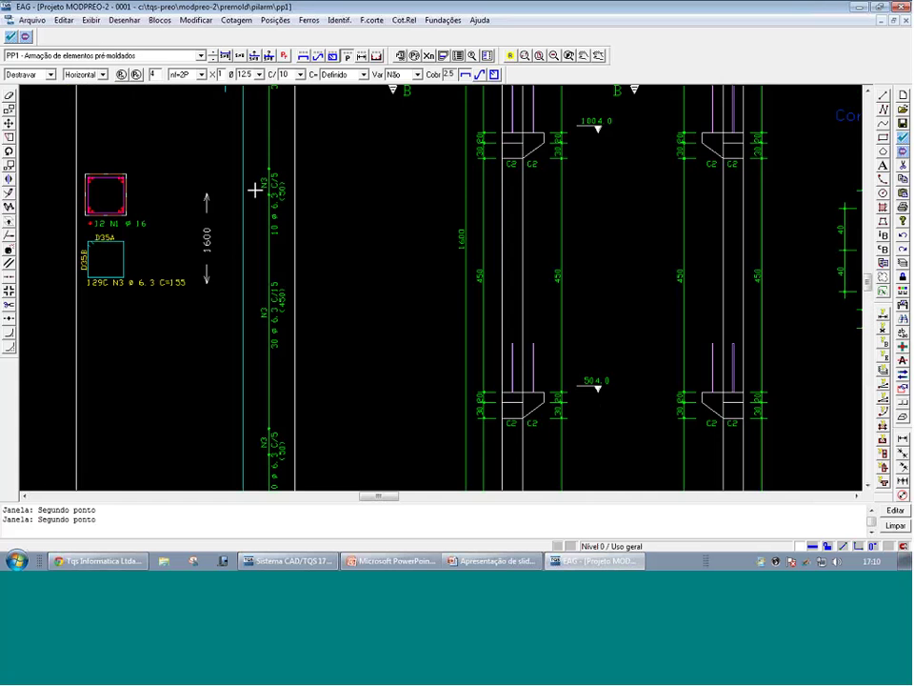
pyautogui.scroll(-2, 271, 255)
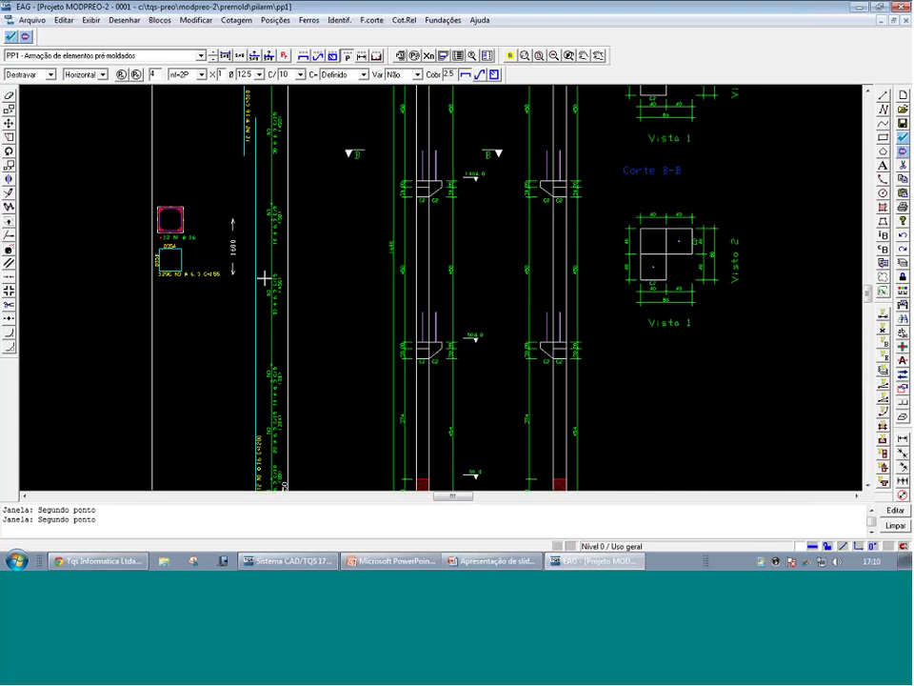
pyautogui.moveTo(243, 278); pyautogui.dragTo(237, 438, button='middle')
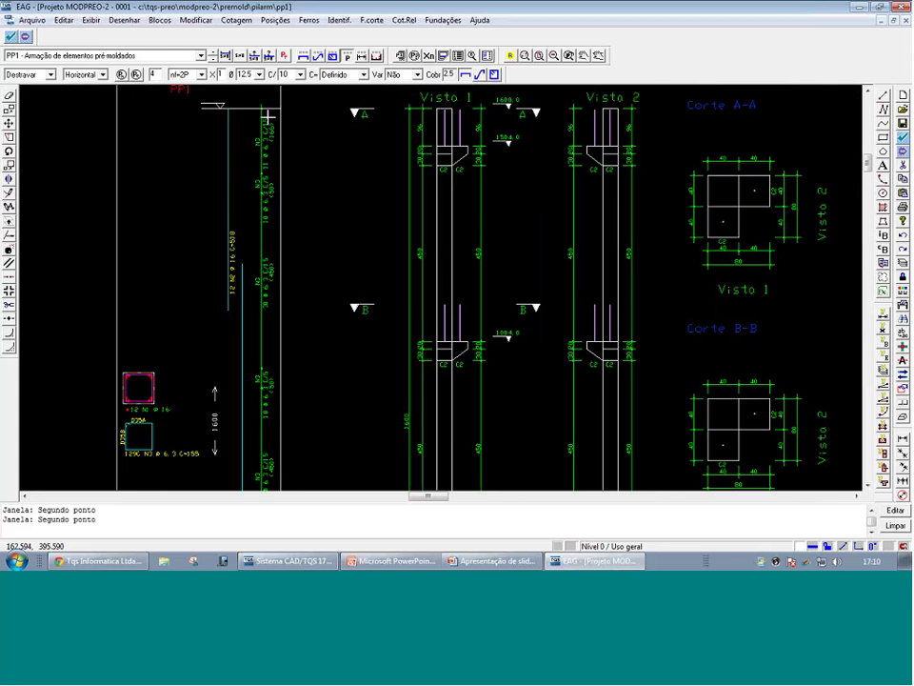
pyautogui.scroll(1, 257, 124)
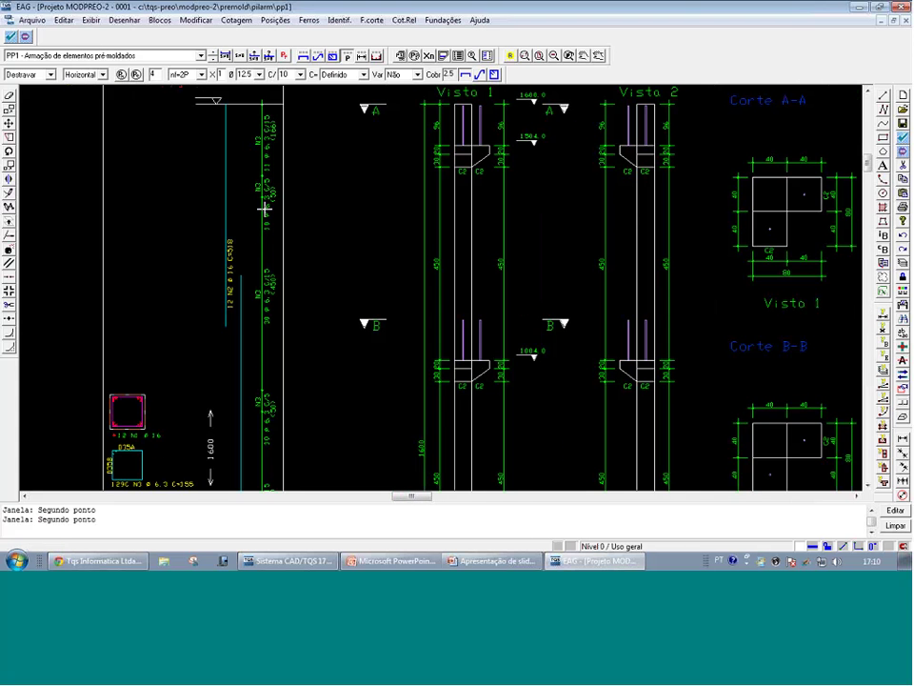
# Examine the N3 stirrup spacing and the N1 and N2 bars along column PP1, from its top to its base
pyautogui.scroll(2, 257, 123)
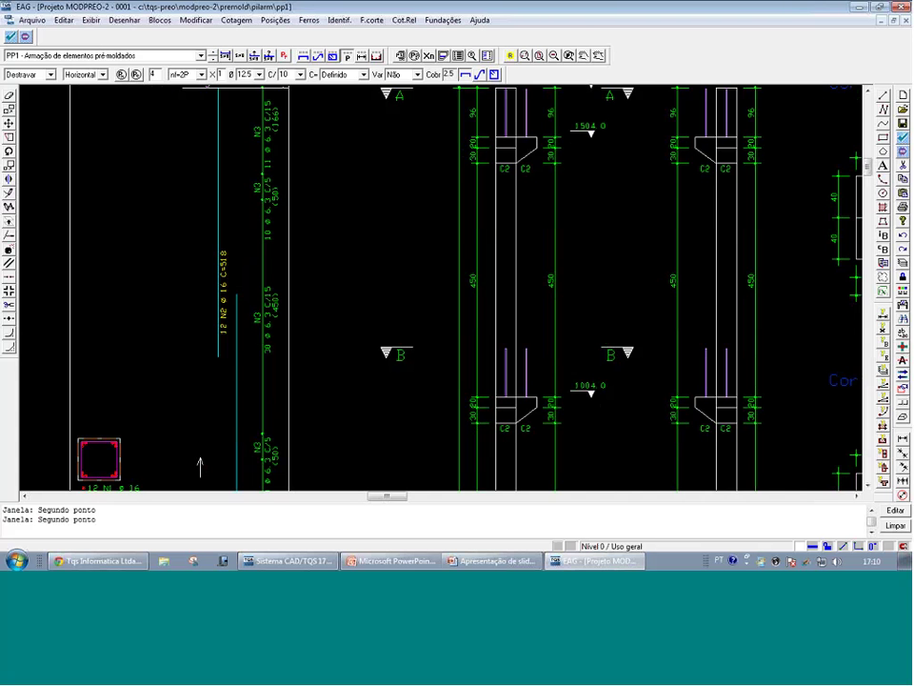
pyautogui.scroll(-4, 253, 234)
pyautogui.moveTo(285, 306); pyautogui.dragTo(259, 237, button='middle')
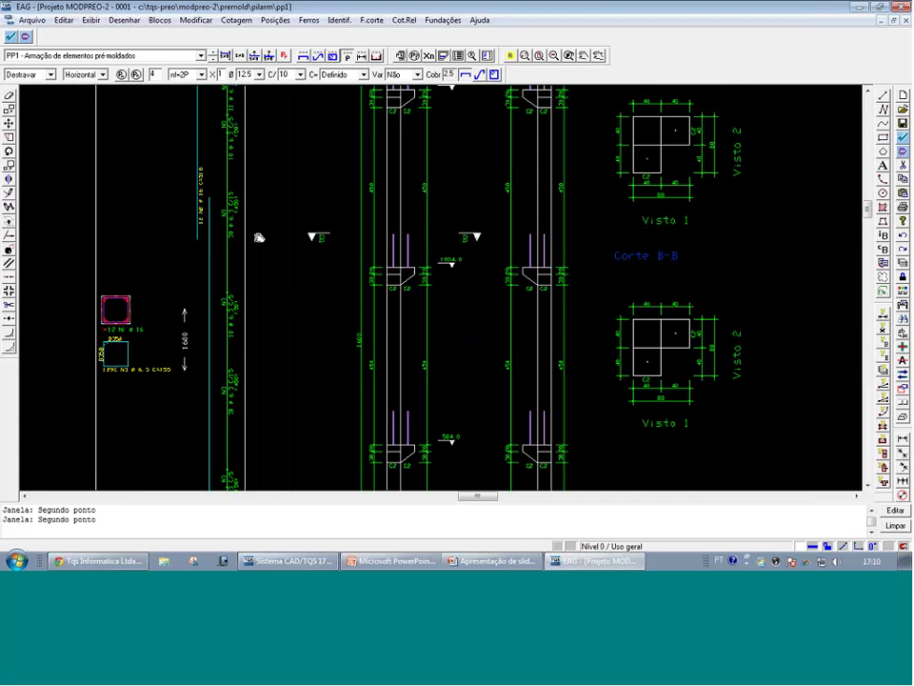
pyautogui.scroll(-5, 225, 247)
pyautogui.scroll(1, 197, 391)
pyautogui.moveTo(197, 390); pyautogui.dragTo(209, 363, button='middle')
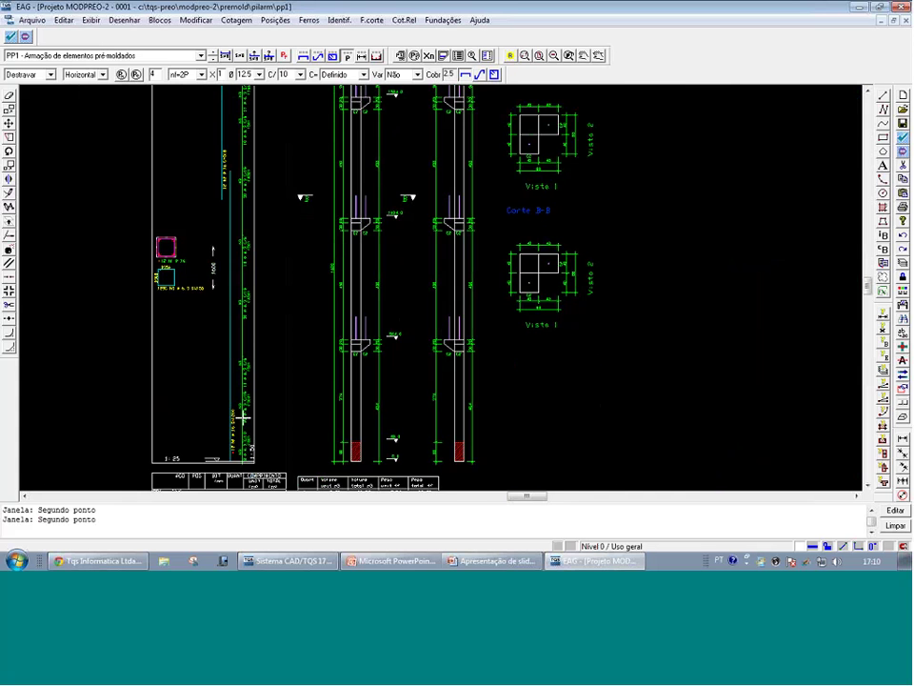
pyautogui.scroll(5, 242, 417)
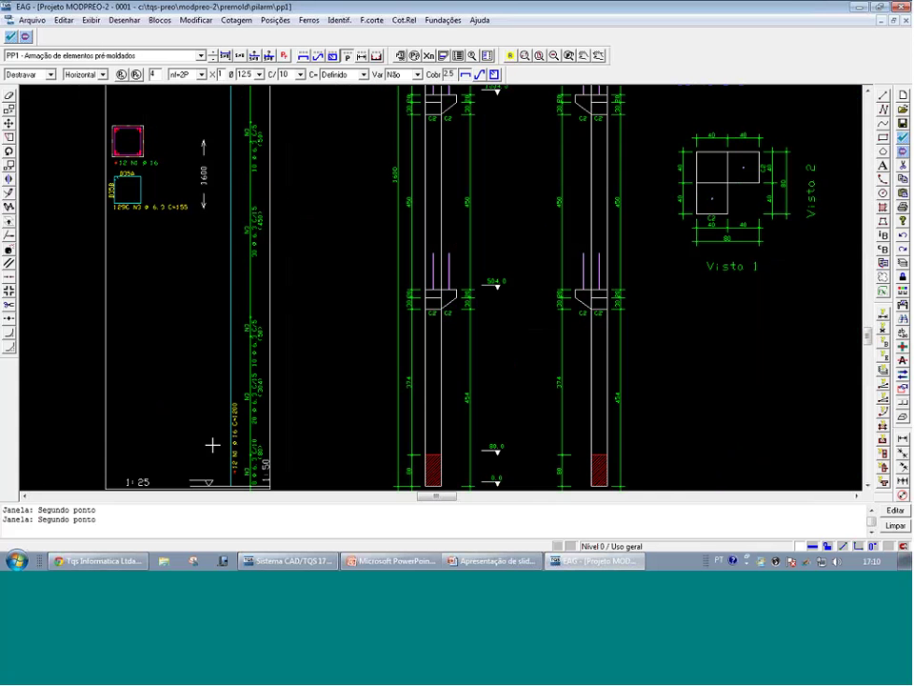
pyautogui.moveTo(237, 310); pyautogui.dragTo(231, 458, button='middle')
pyautogui.moveTo(207, 209); pyautogui.dragTo(200, 327, button='middle')
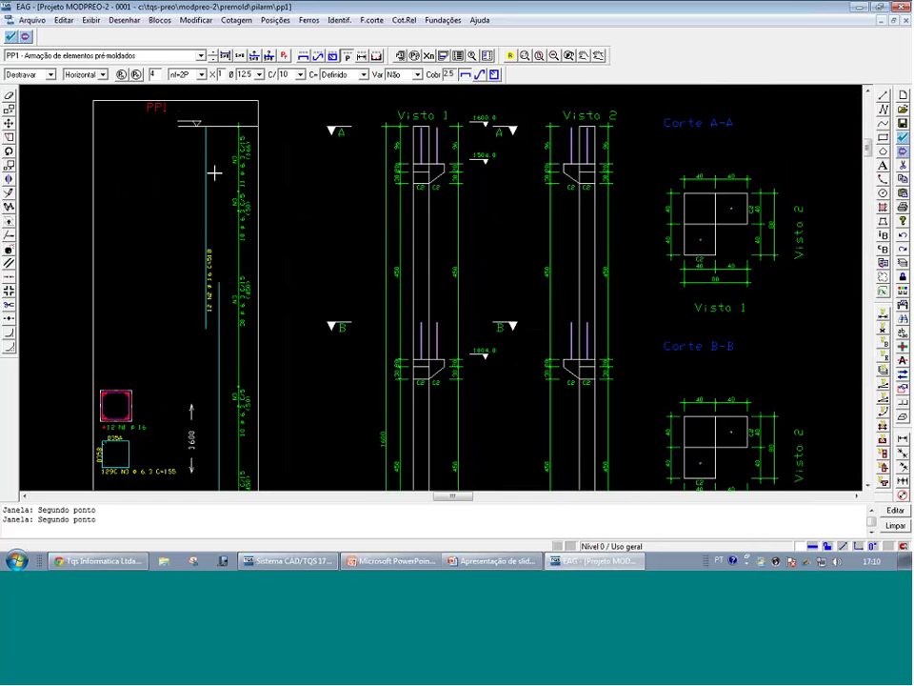
# Review the full PP1 sheet, read its steel, concrete volume and weight tables, and close the drawing
pyautogui.scroll(-3, 200, 157)
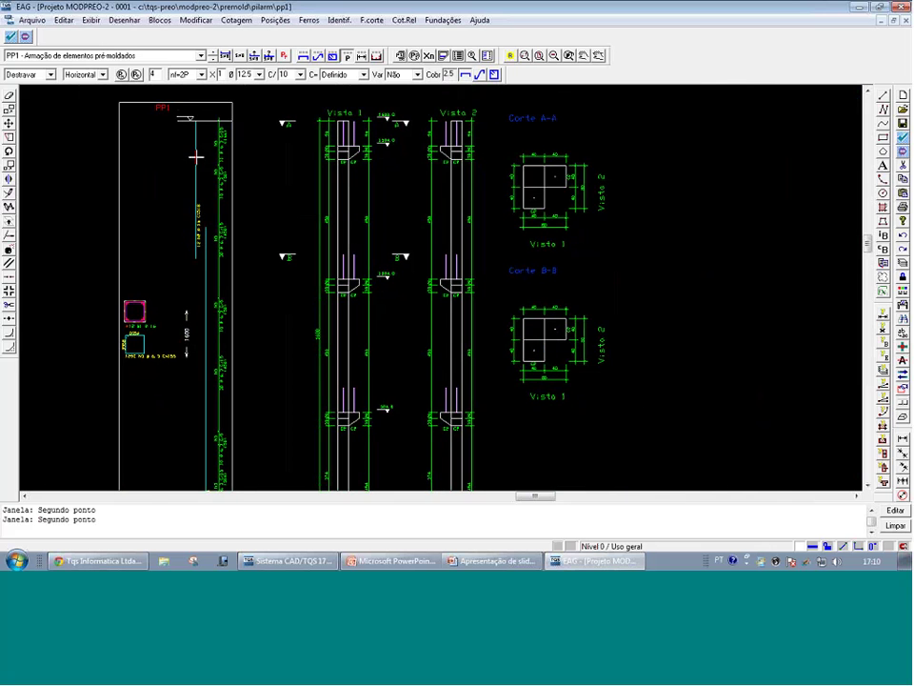
pyautogui.scroll(-1, 226, 117)
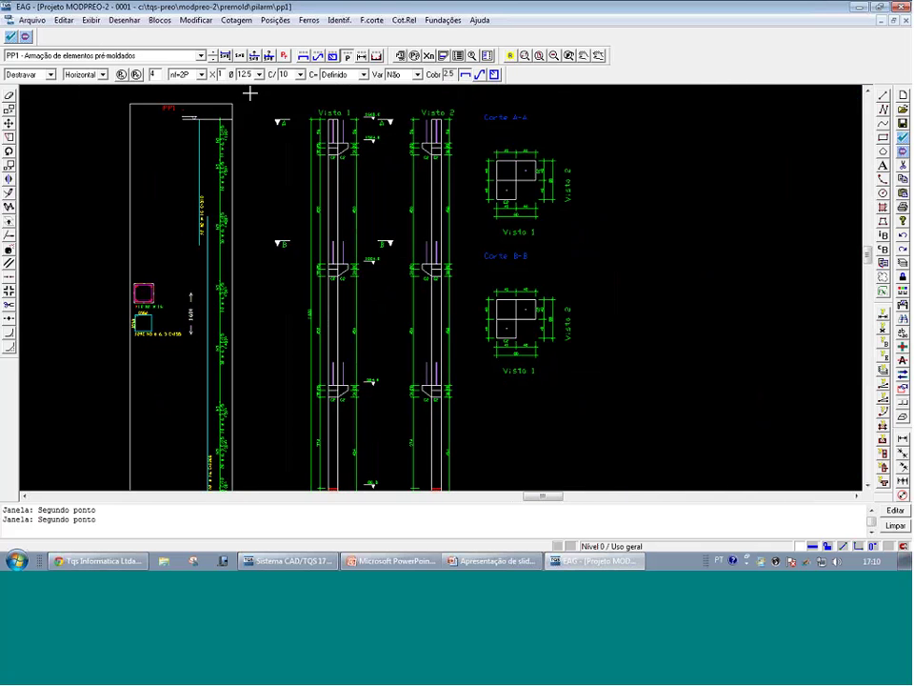
pyautogui.scroll(-1, 251, 98)
pyautogui.scroll(-1, 253, 105)
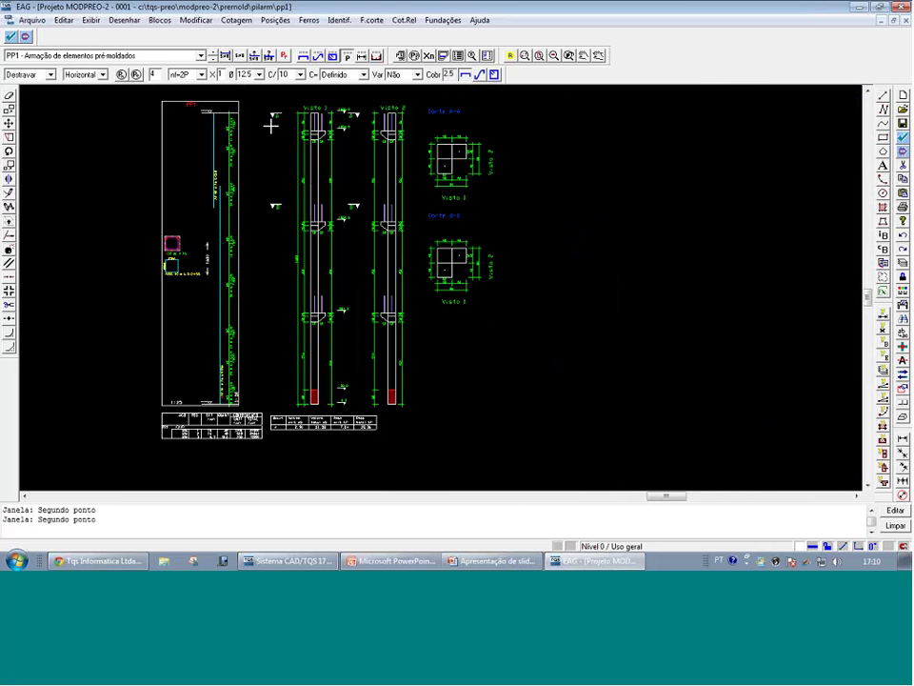
pyautogui.moveTo(246, 334); pyautogui.dragTo(284, 275, button='middle')
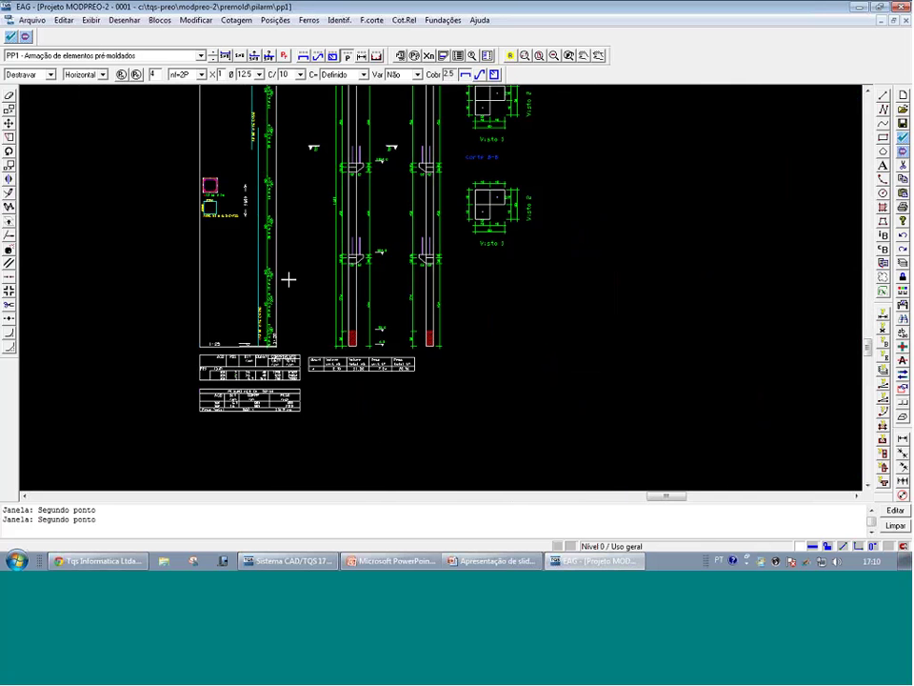
pyautogui.press('F8')
pyautogui.click(214, 343)
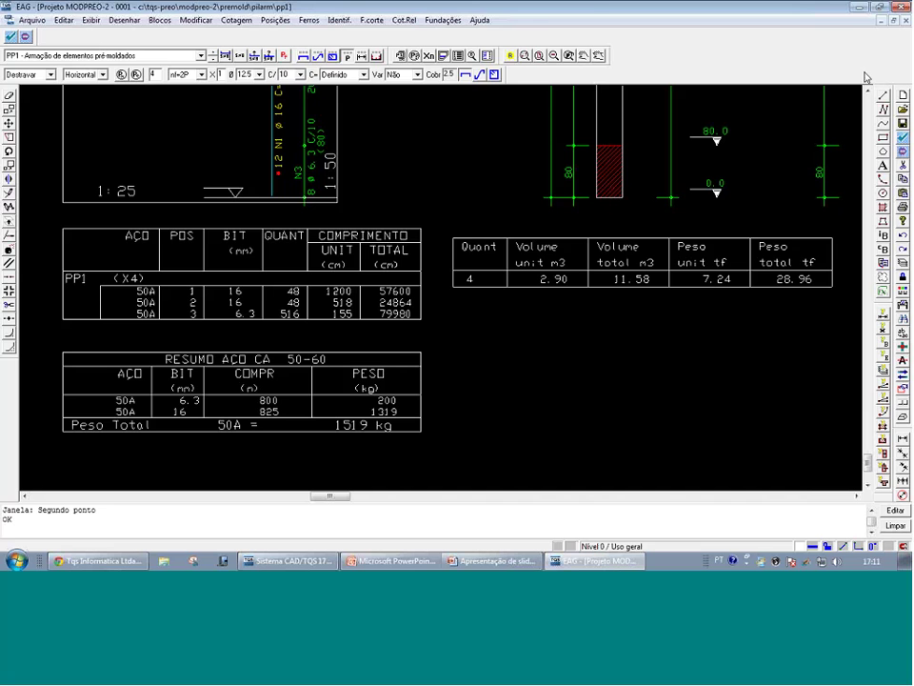
pyautogui.click(901, 7)
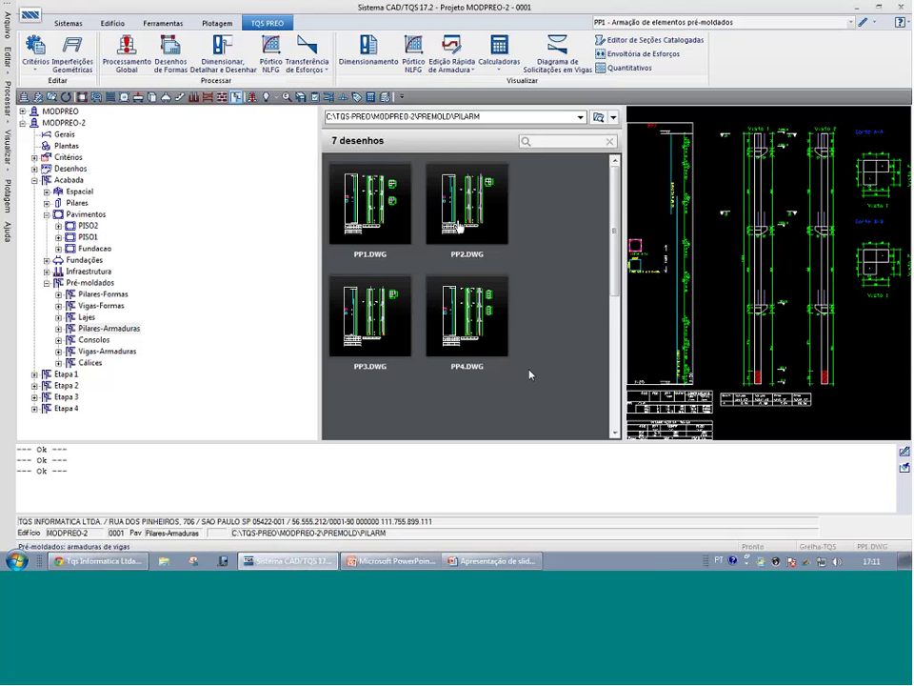
# Open the column forces and reinforcement editor, check PP1 Lance 1 against its load cases, and close the editor
pyautogui.click(451, 57)
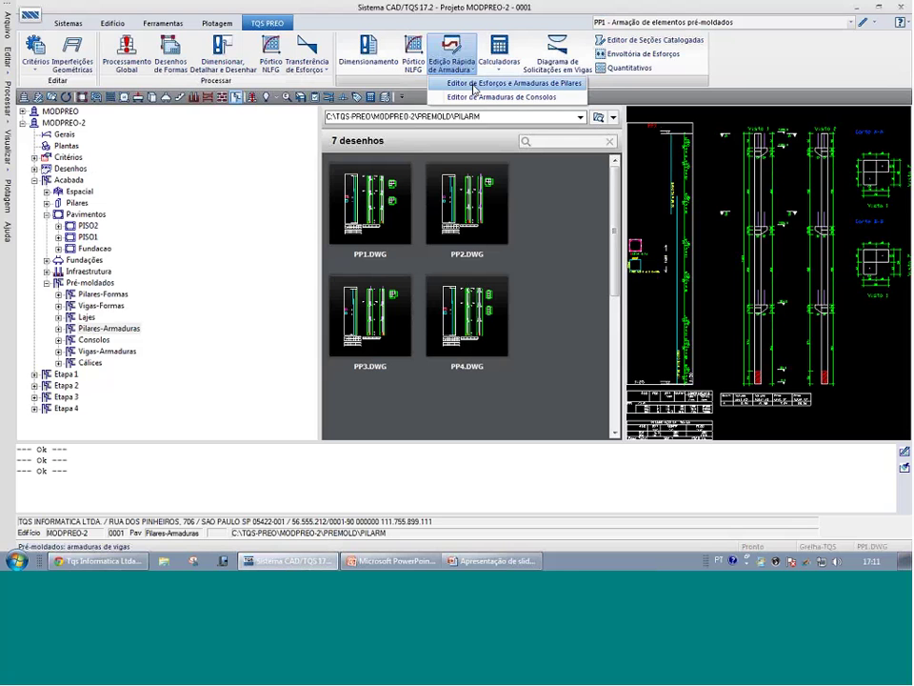
pyautogui.click(473, 85)
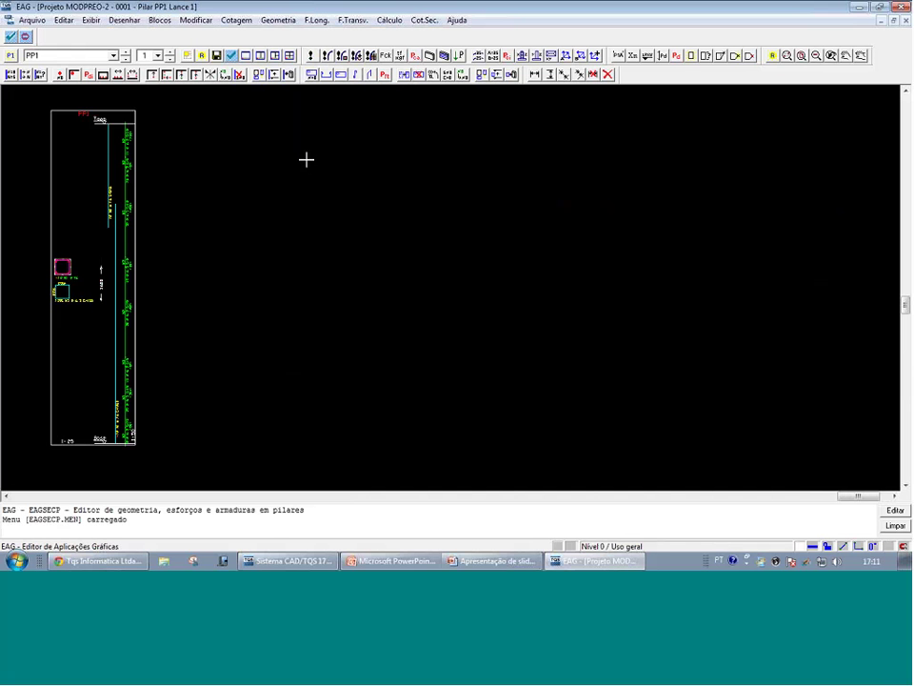
pyautogui.click(231, 55)
pyautogui.scroll(-1, 241, 161)
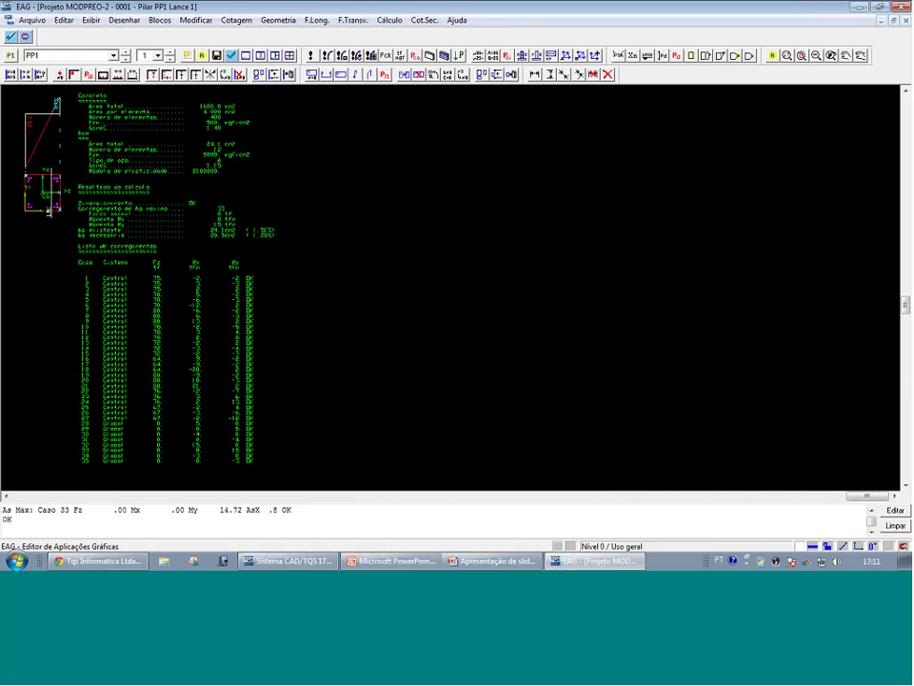
pyautogui.click(900, 6)
pyautogui.click(499, 562)
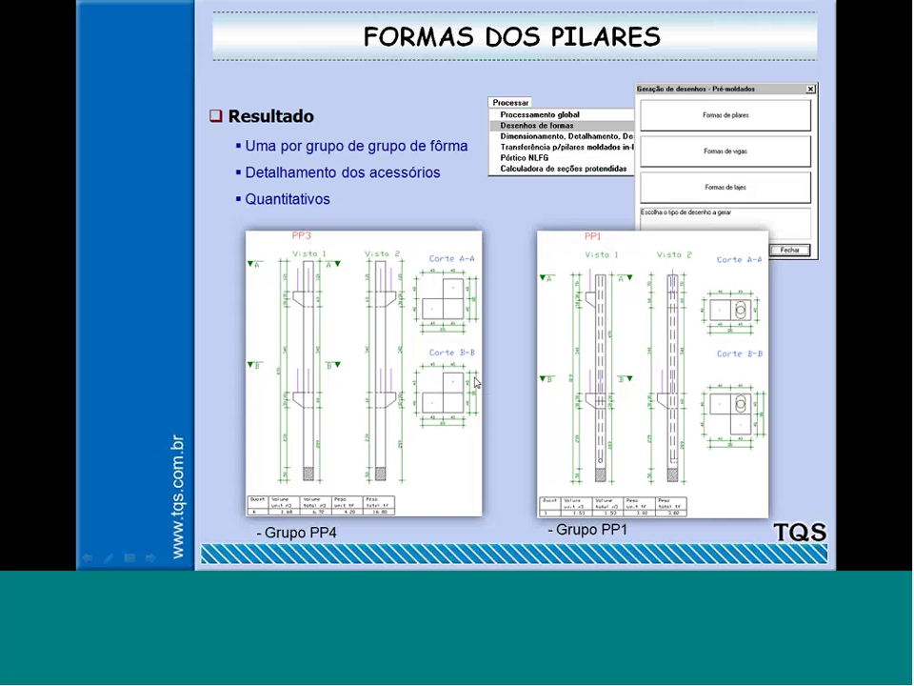
pyautogui.click(474, 377)
pyautogui.click(474, 377)
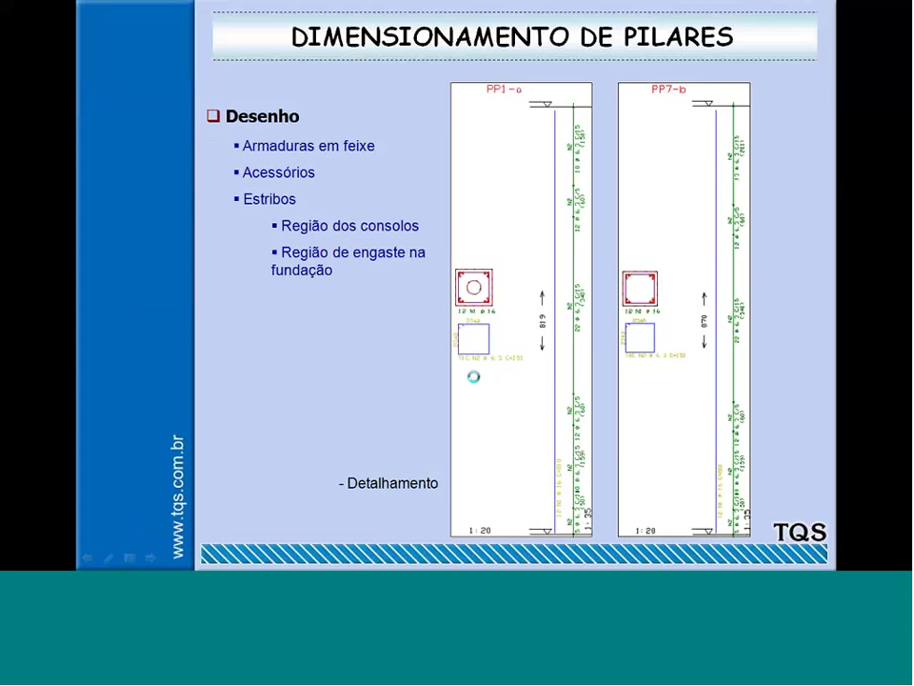
pyautogui.click(474, 377)
pyautogui.click(473, 377)
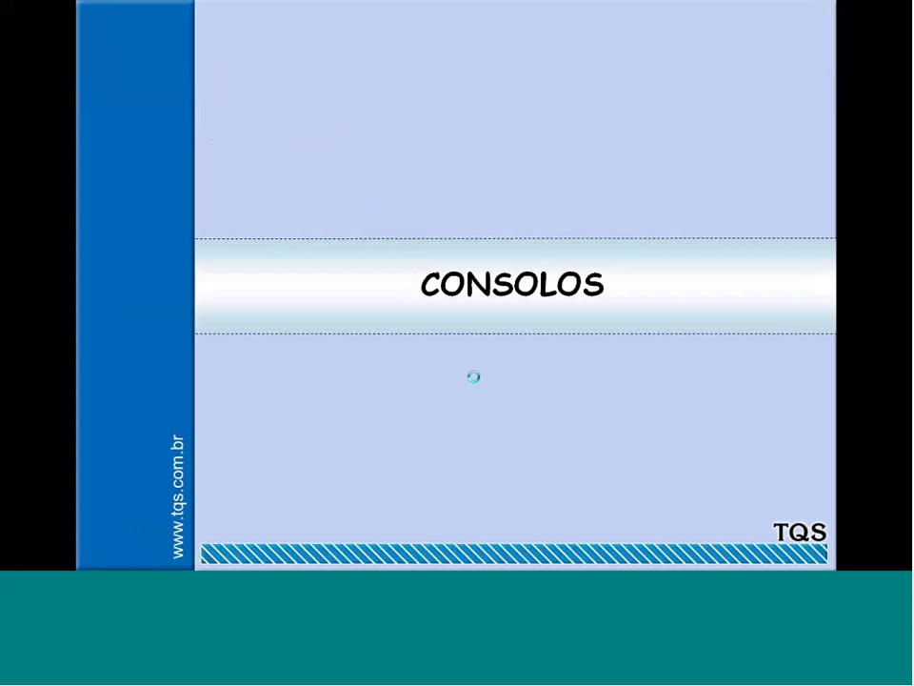
pyautogui.click(435, 466)
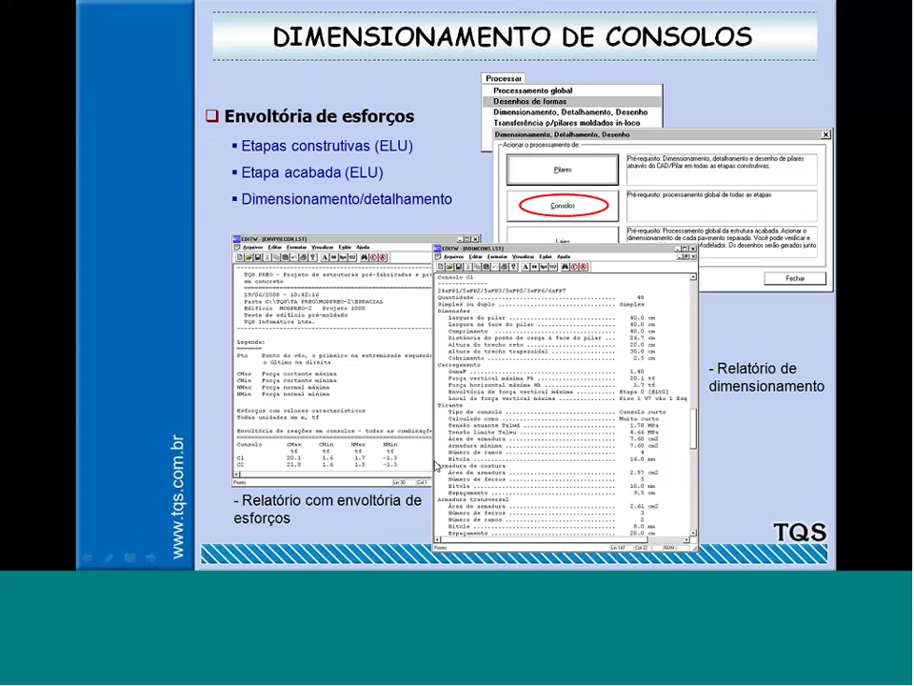
pyautogui.press('super')
pyautogui.click(293, 562)
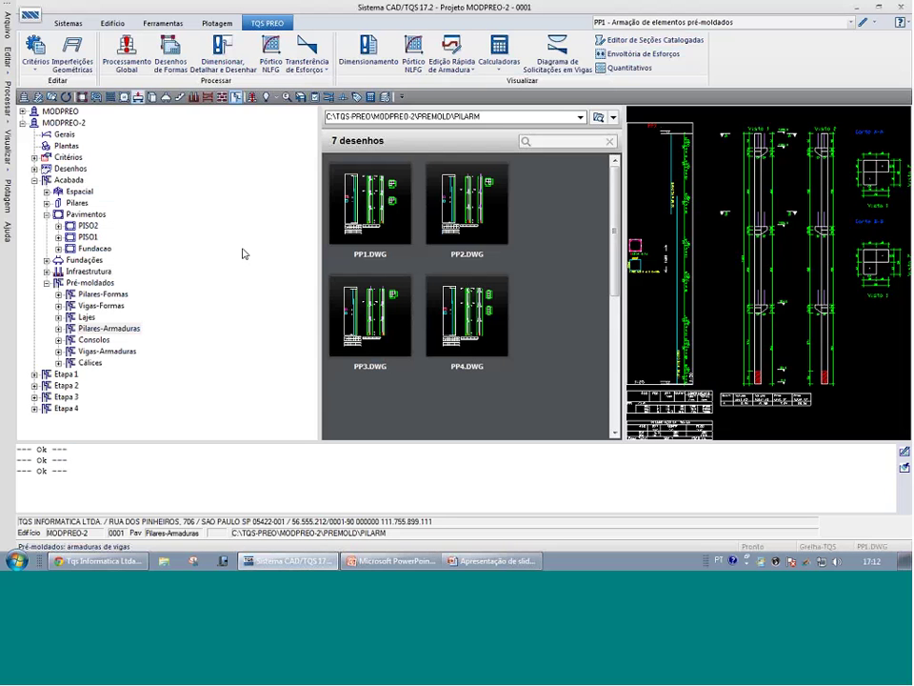
# View the design processing options without running any, select the precast corbel drawings, and open the corbel design report
pyautogui.click(221, 53)
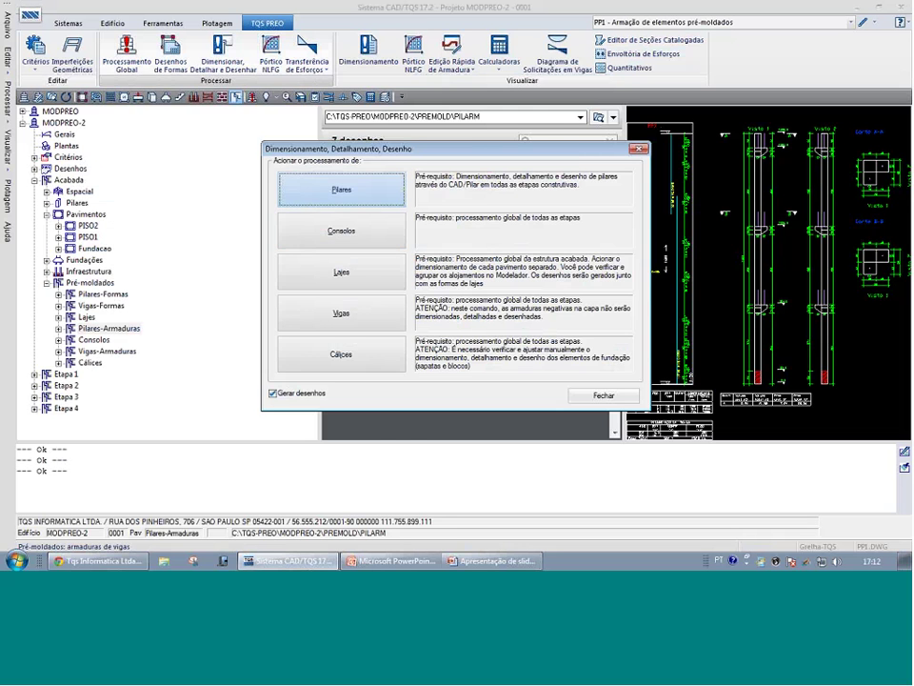
pyautogui.press('Escape')
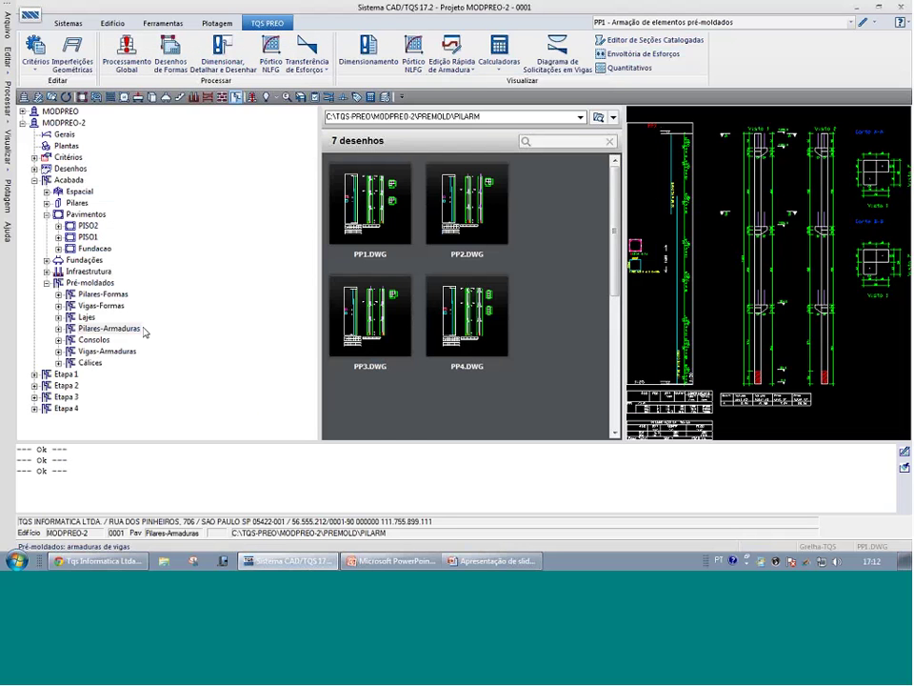
pyautogui.click(106, 343)
pyautogui.click(368, 52)
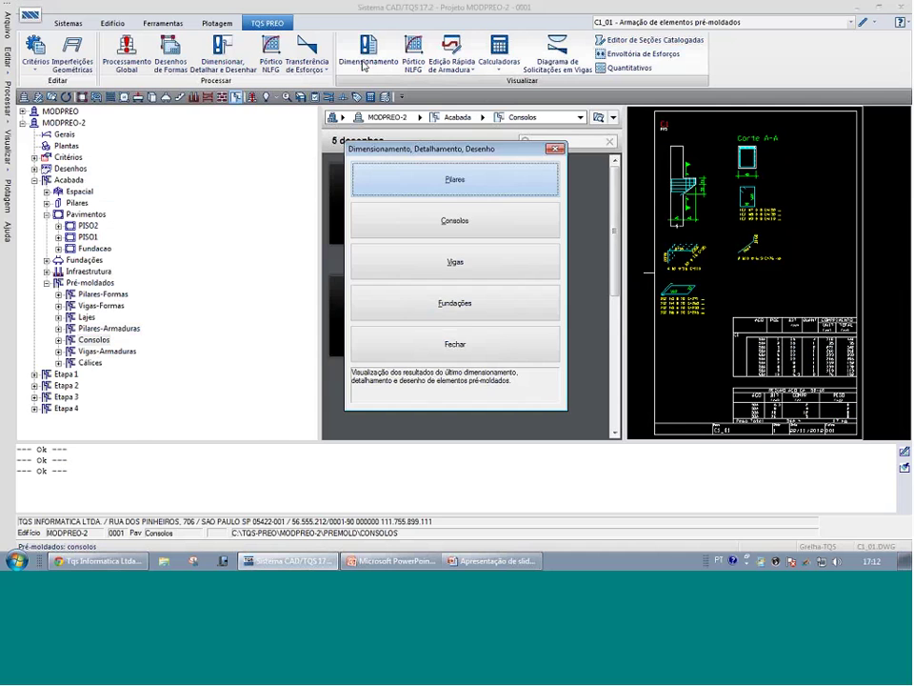
pyautogui.click(441, 212)
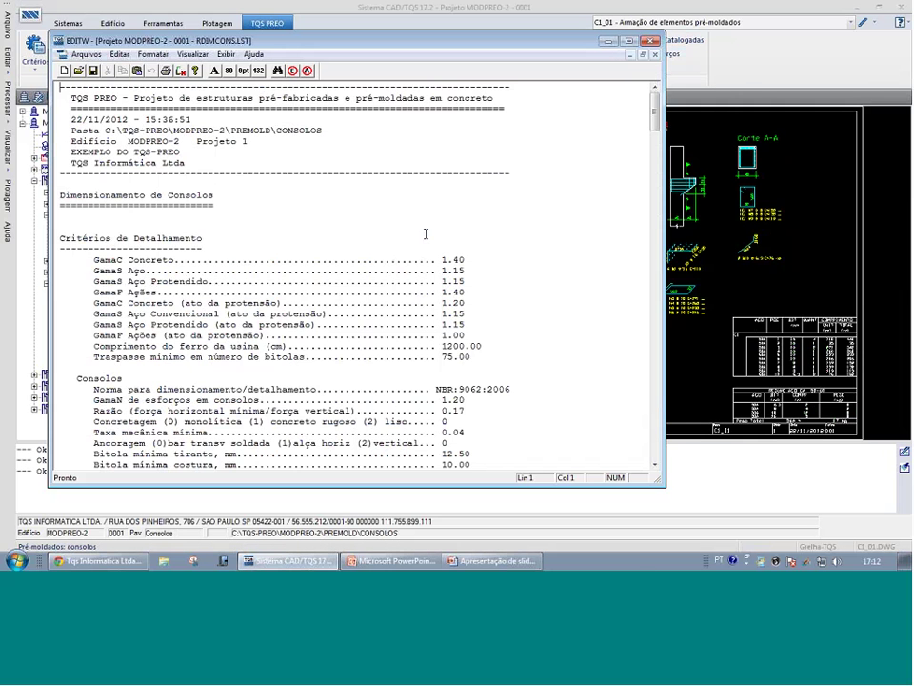
# Read the corbel detailing criteria and the dimensions, loads, tie, seam and transverse reinforcement of corbel C1, then close the report
pyautogui.scroll(-12, 425, 234)
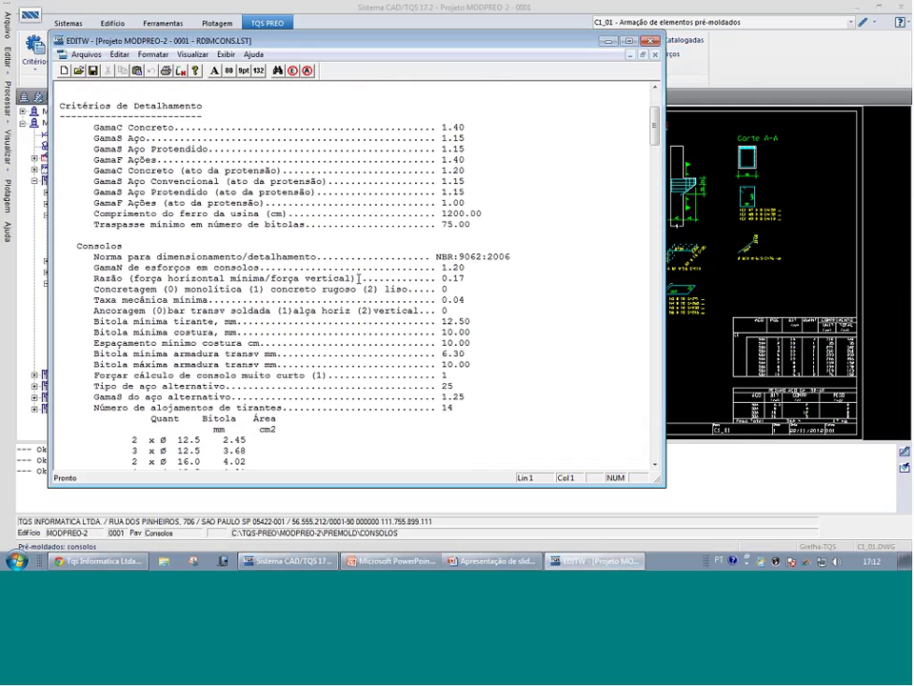
pyautogui.scroll(-20, 355, 283)
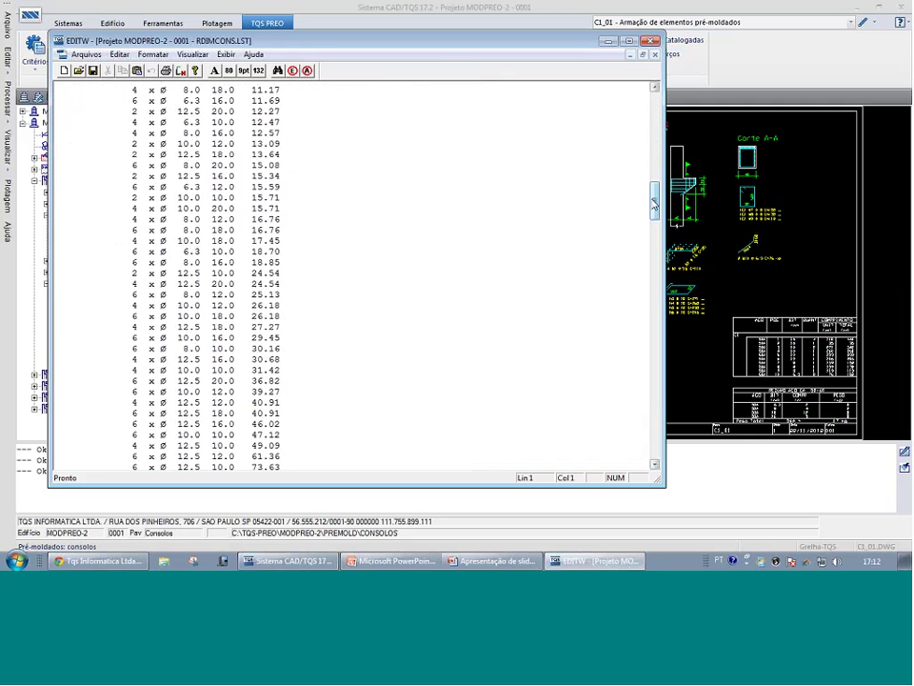
pyautogui.scroll(-3, 328, 112)
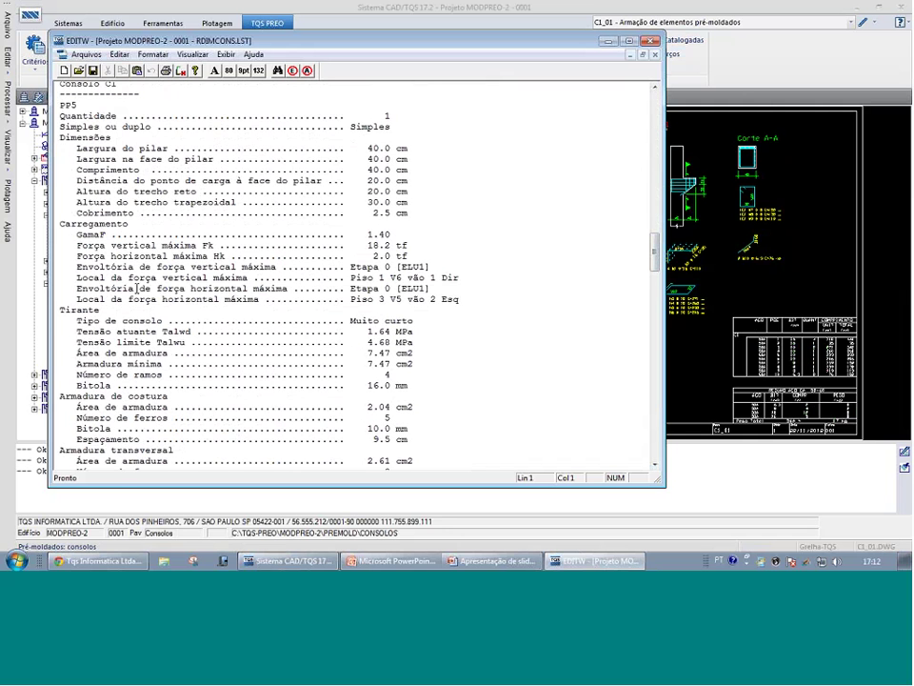
pyautogui.scroll(-2, 137, 288)
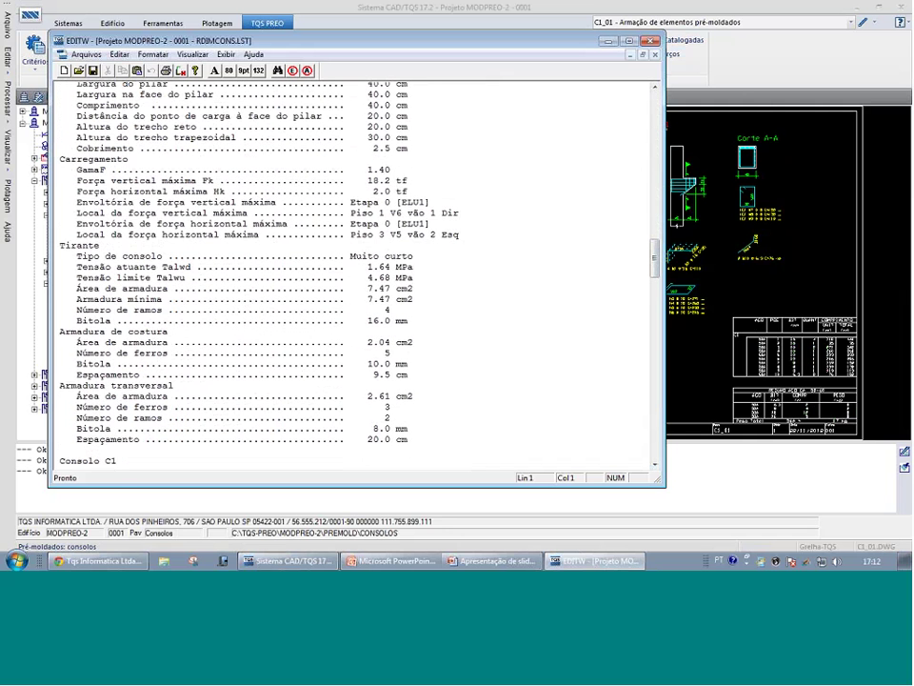
pyautogui.scroll(-2, 326, 428)
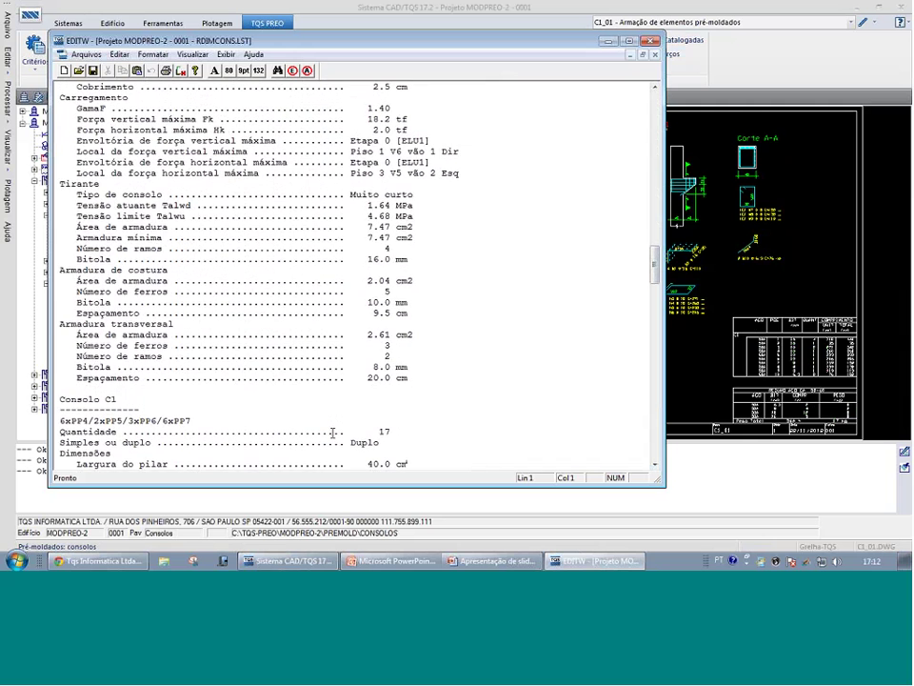
pyautogui.scroll(1, 333, 433)
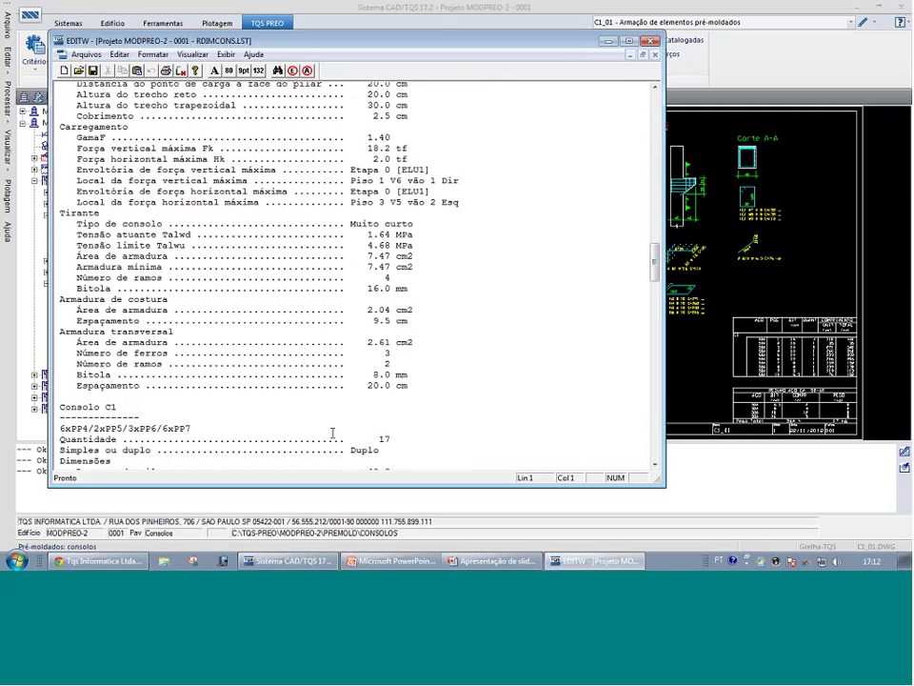
pyautogui.click(650, 41)
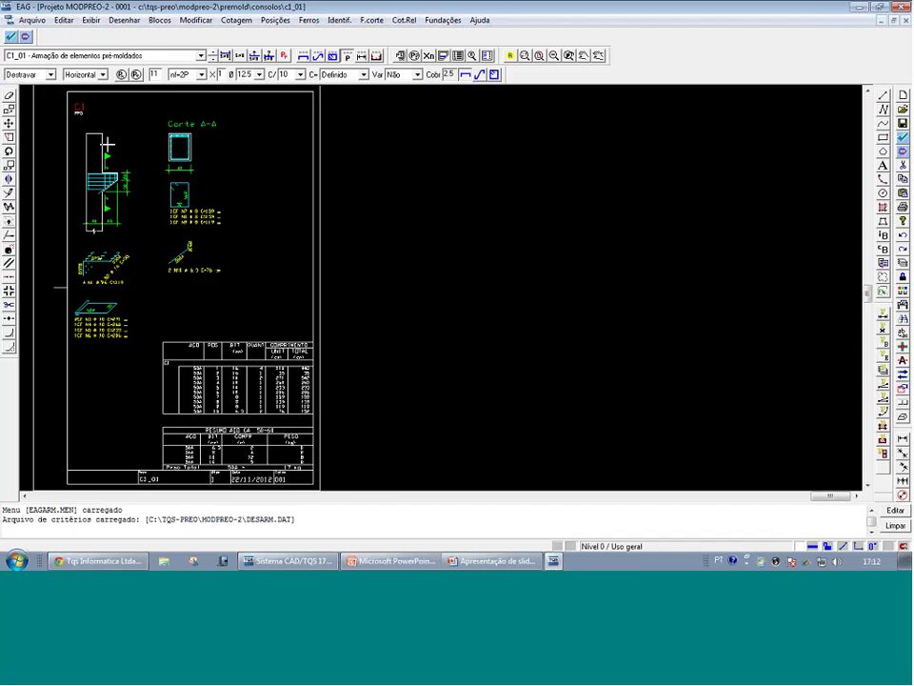
# Switch from drawing C1_01 to C1_02, examine the double corbel's reinforcement and steel tables, and close the drawing
pyautogui.click(214, 58)
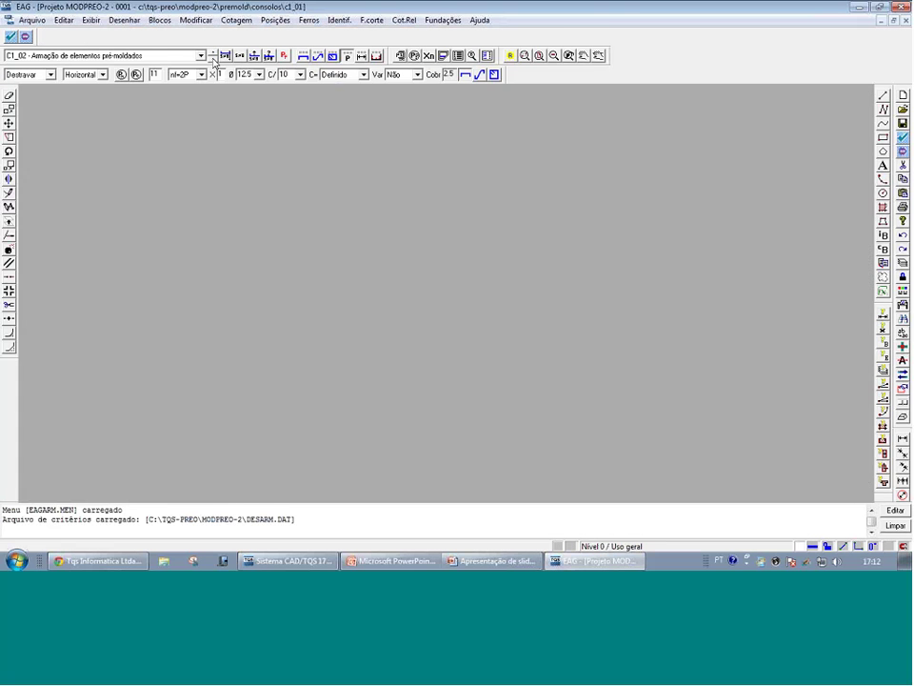
pyautogui.scroll(4, 167, 125)
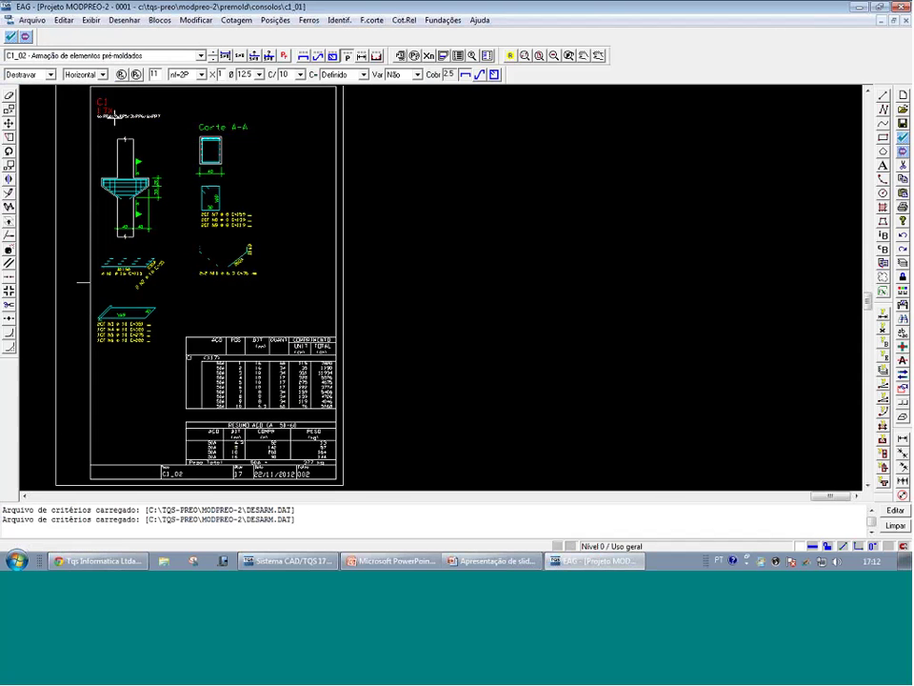
pyautogui.scroll(-2, 167, 125)
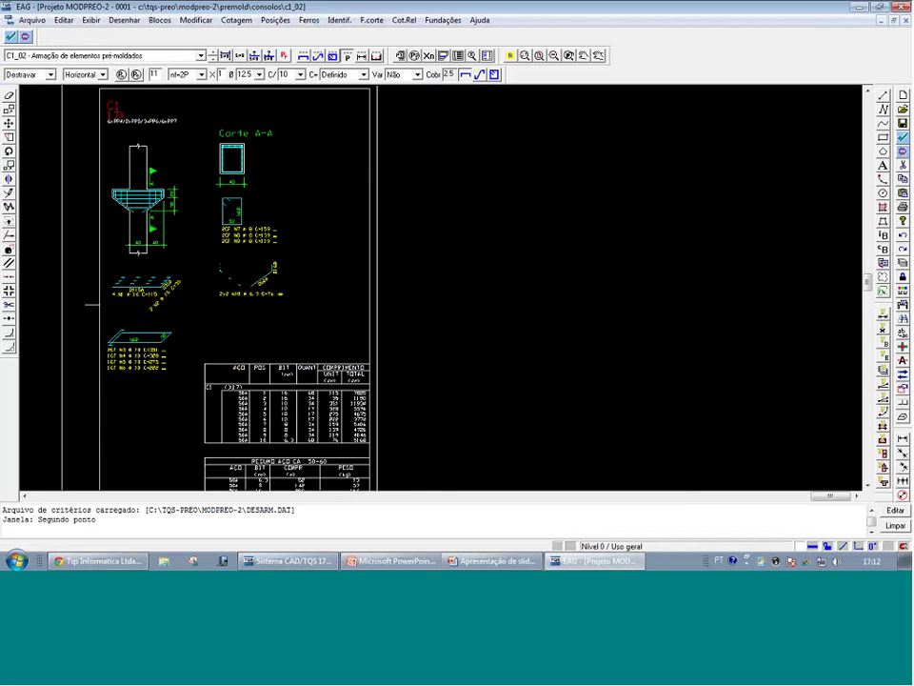
pyautogui.scroll(-1, 191, 167)
pyautogui.scroll(3, 232, 282)
pyautogui.scroll(-1, 316, 327)
pyautogui.moveTo(316, 326)
pyautogui.mouseDown(button='middle')
pyautogui.moveTo(326, 302)
pyautogui.moveTo(305, 258)
pyautogui.mouseUp(button='middle')
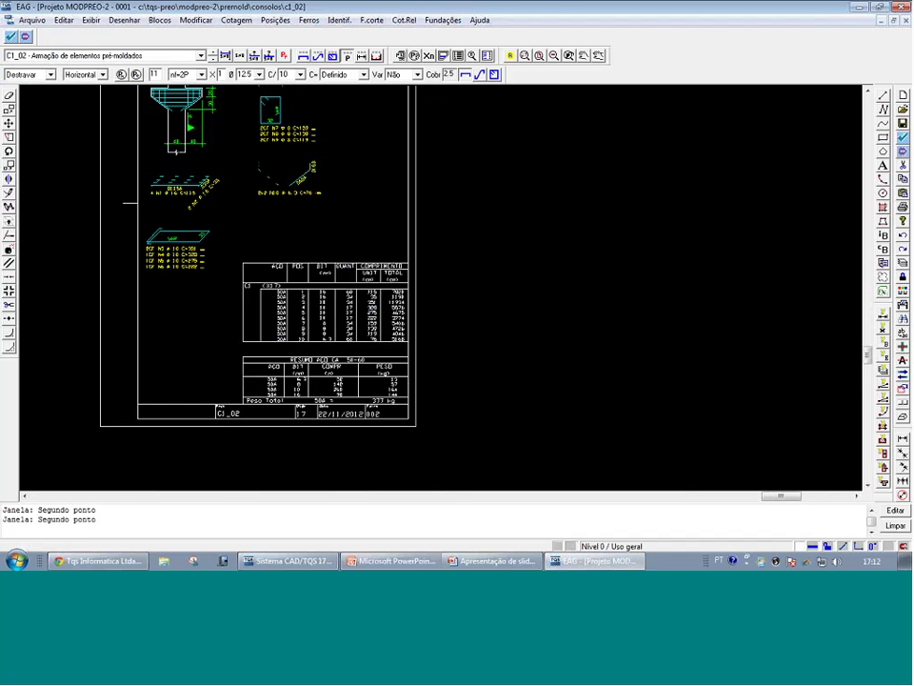
pyautogui.click(901, 8)
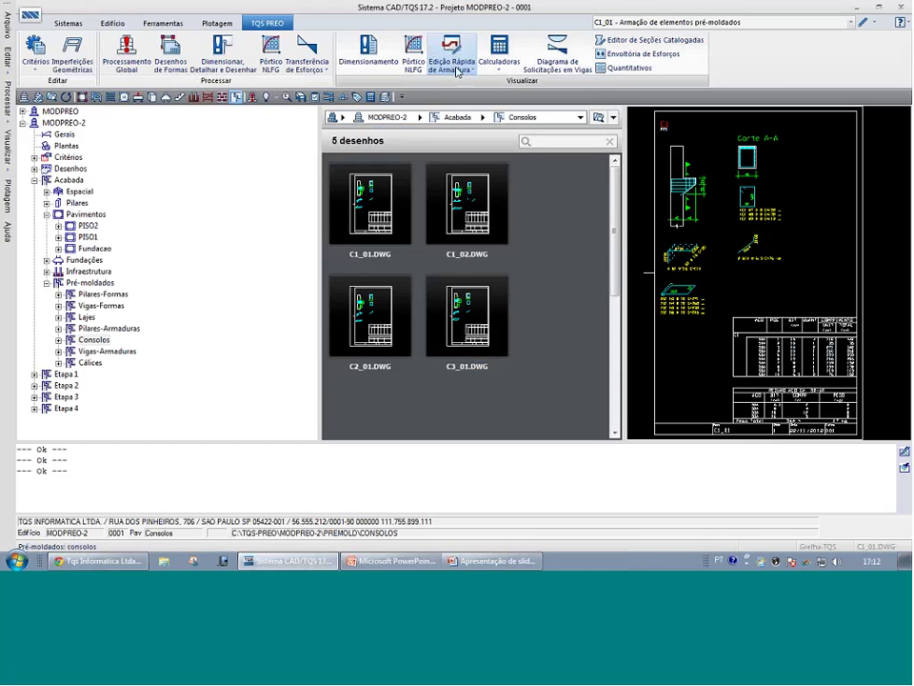
# Open the corbel reinforcement editor, inspect the tie, seam, transverse and constructive bar settings of corbels C3 and C4, and close it
pyautogui.click(451, 58)
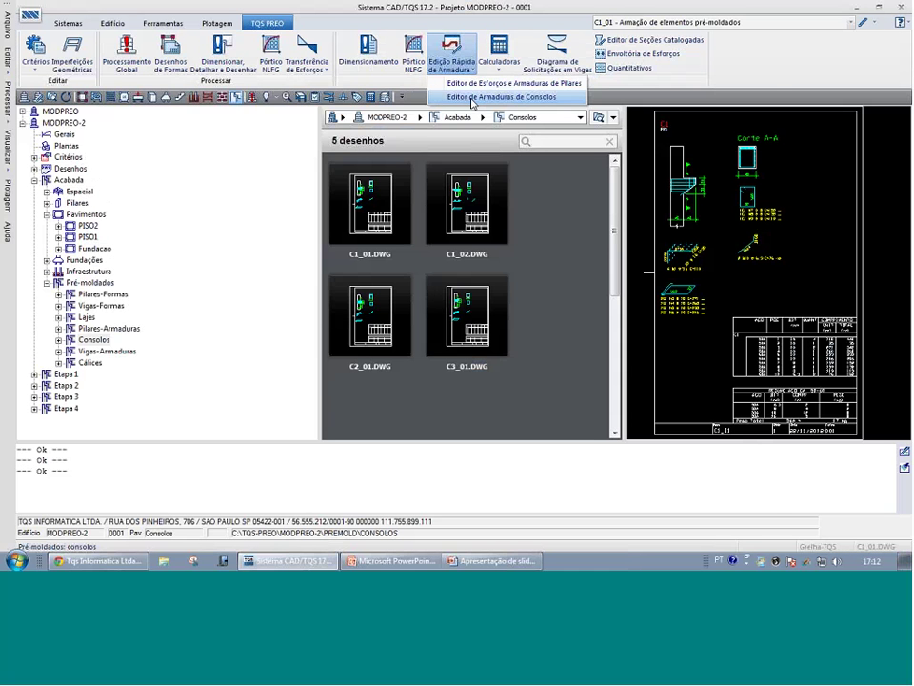
pyautogui.click(472, 98)
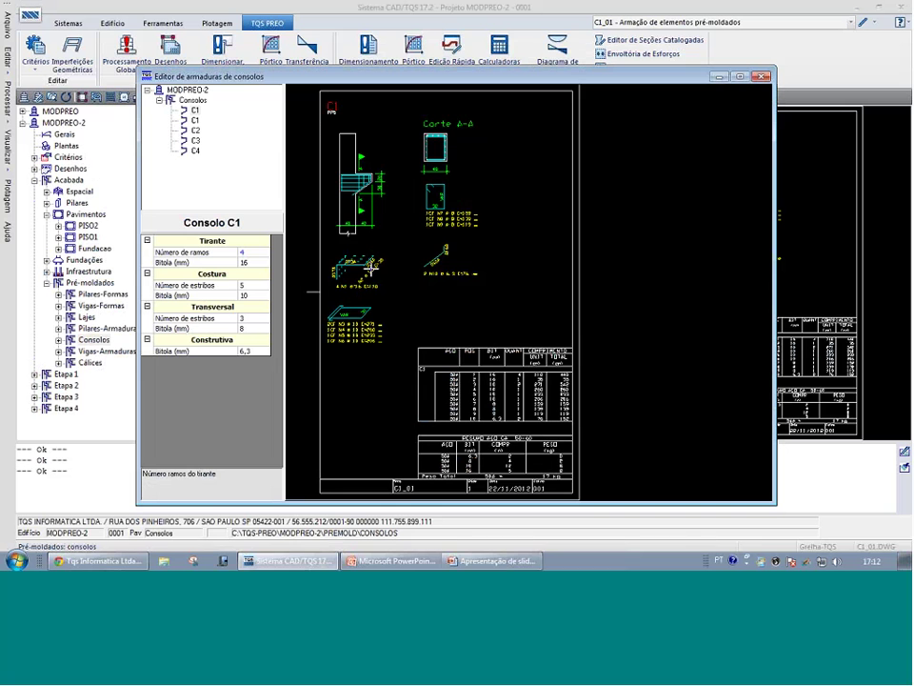
pyautogui.click(195, 139)
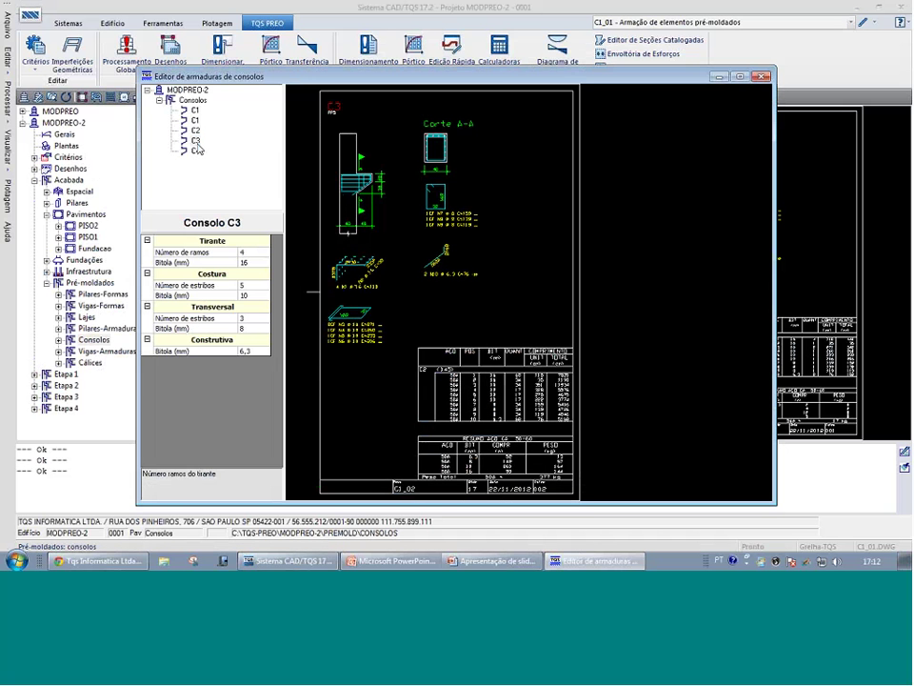
pyautogui.click(195, 150)
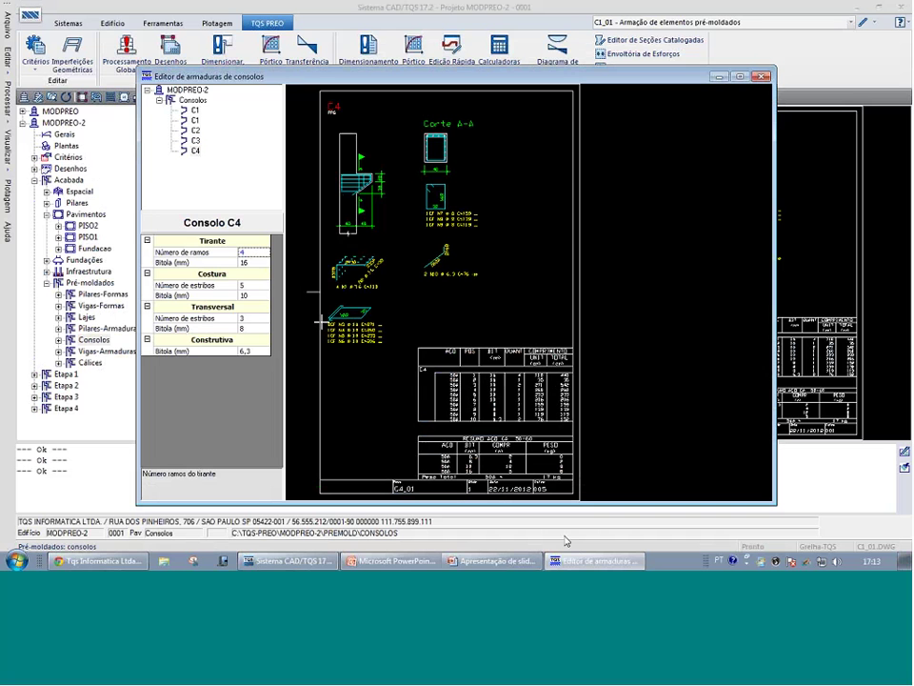
pyautogui.click(251, 262)
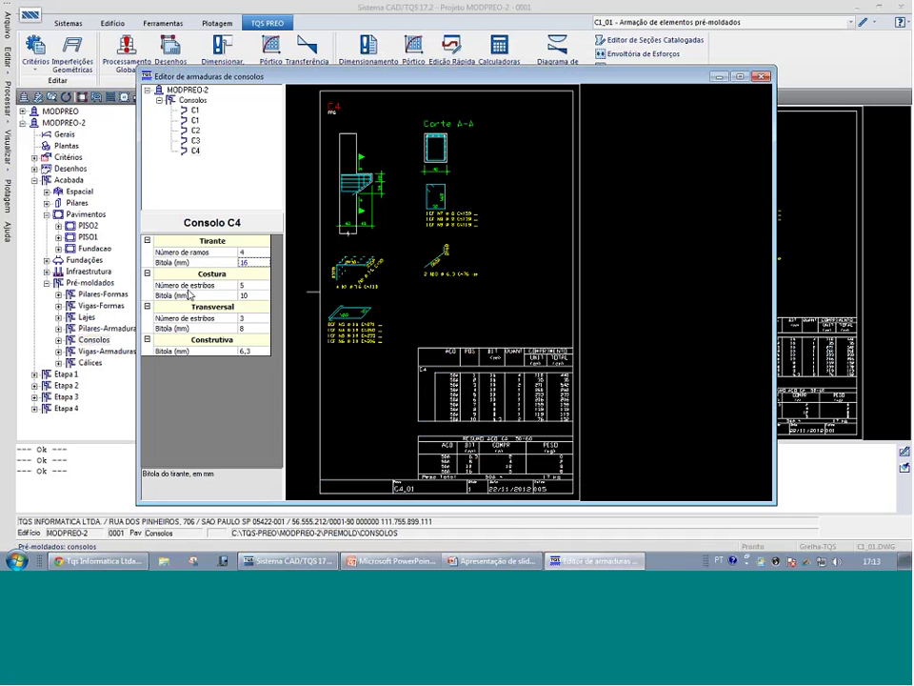
pyautogui.click(252, 285)
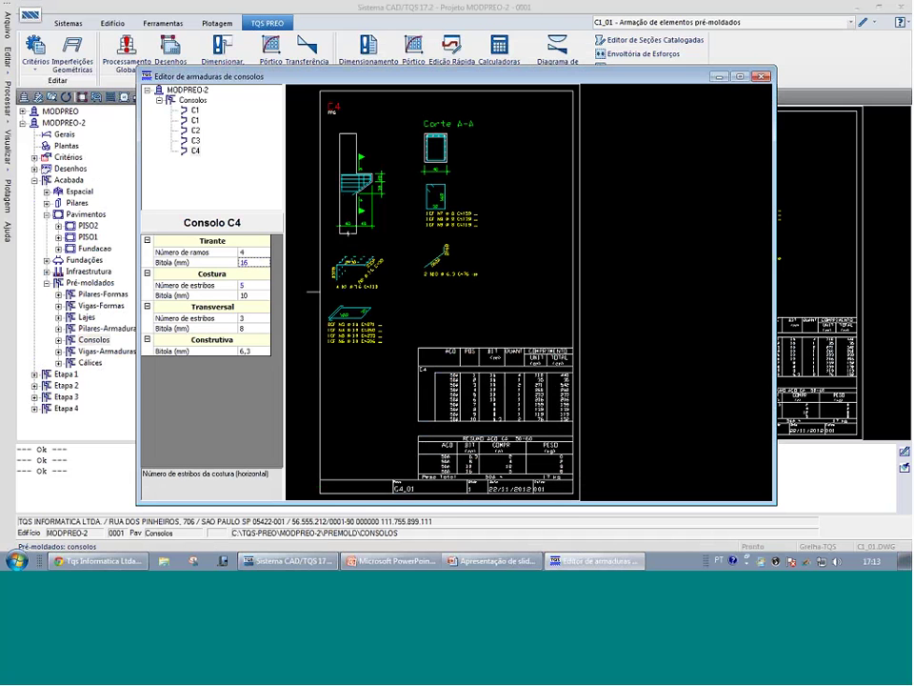
pyautogui.scroll(-1, 483, 353)
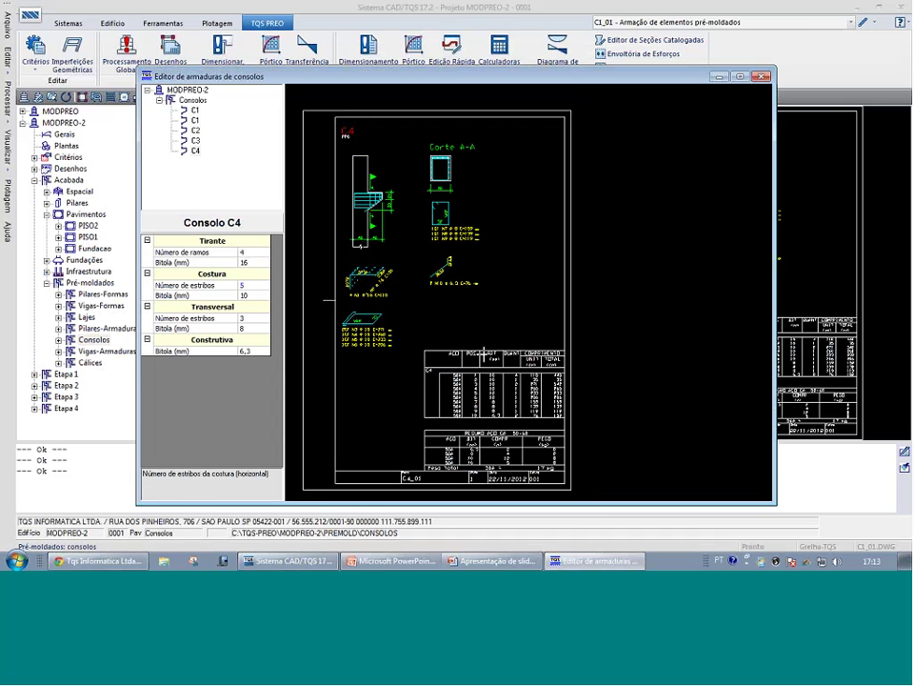
pyautogui.click(762, 77)
# Advance the slide show to the socket detailing slide, then return to the CAD/TQS project manager
pyautogui.click(470, 320)
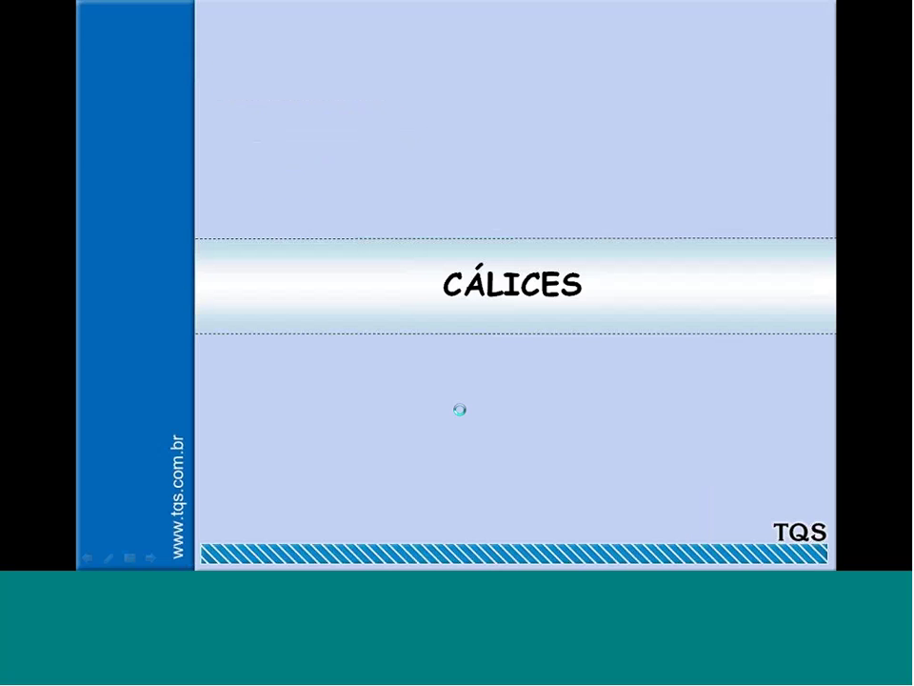
pyautogui.press('super')
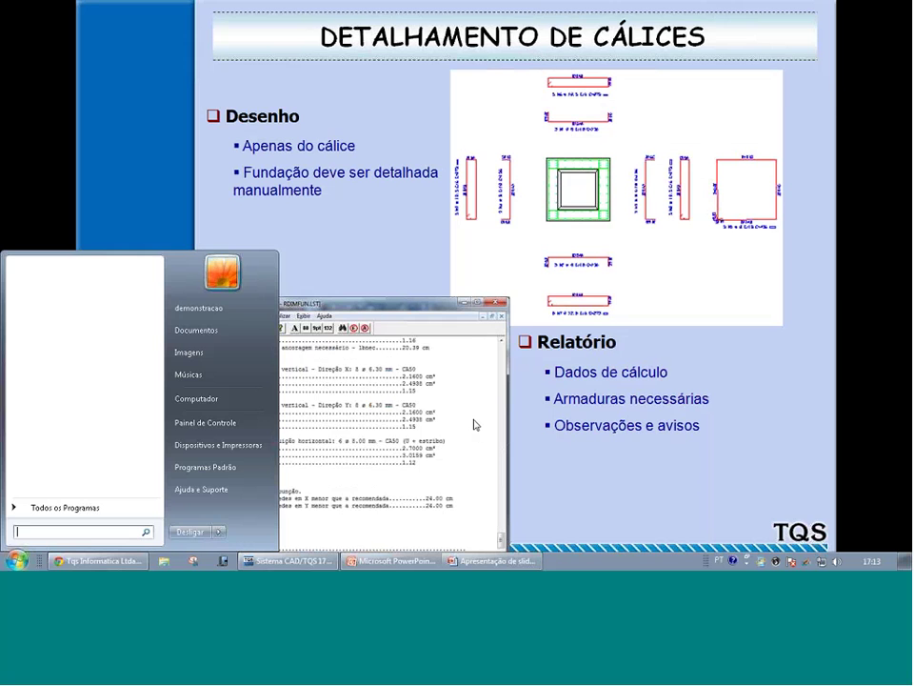
pyautogui.click(393, 559)
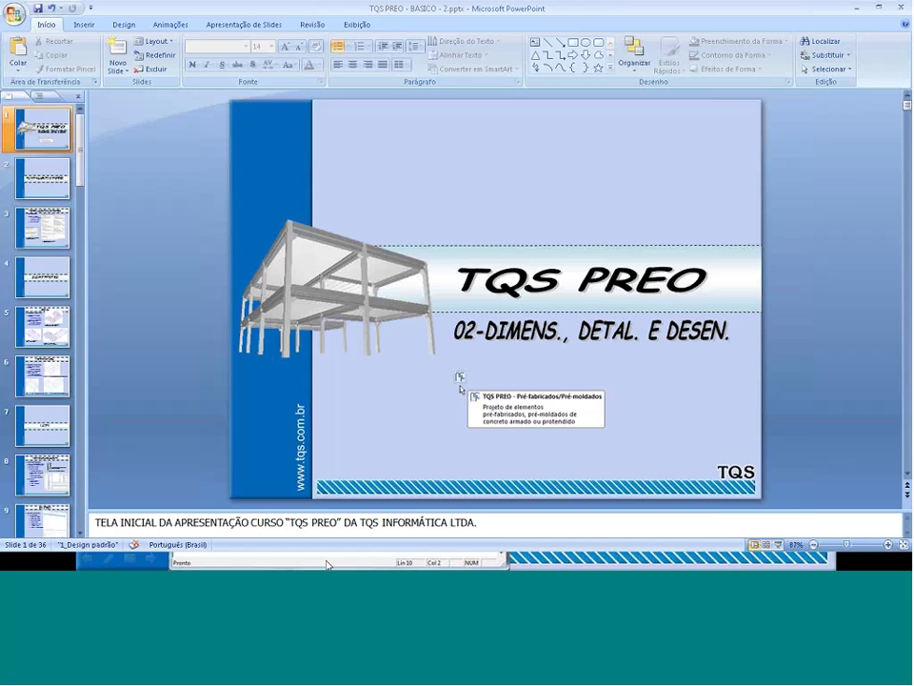
pyautogui.click(285, 560)
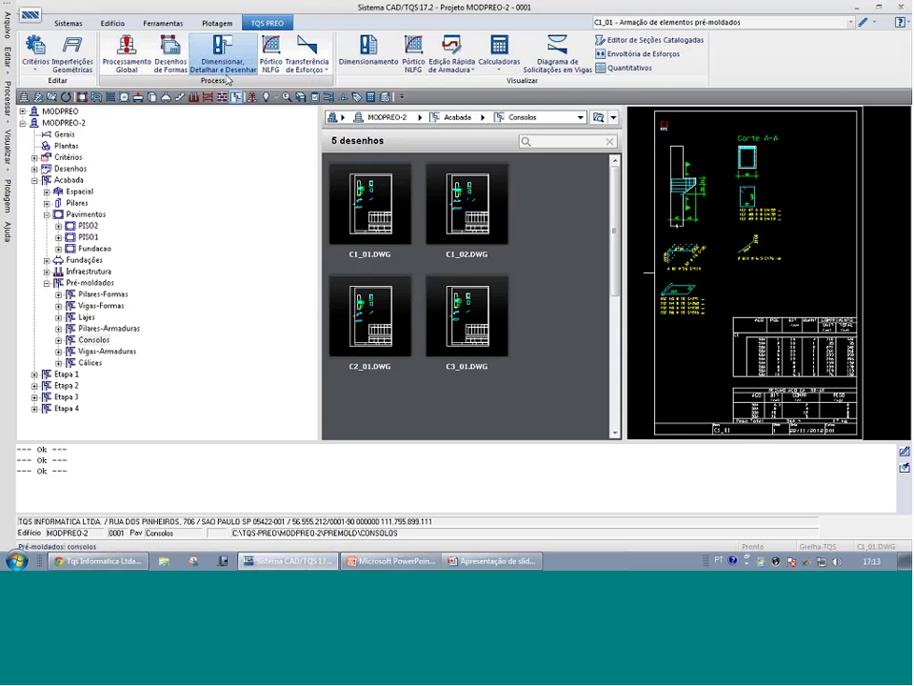
# View the design processing options without running any, select the precast socket (Cálices) drawings, and open drawing FP1
pyautogui.click(225, 75)
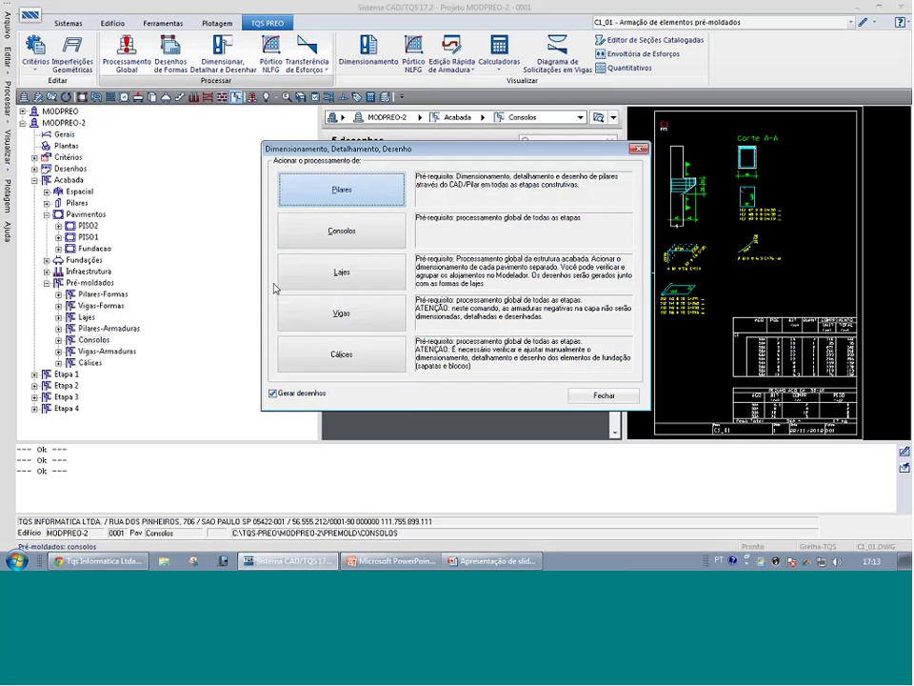
pyautogui.click(307, 363)
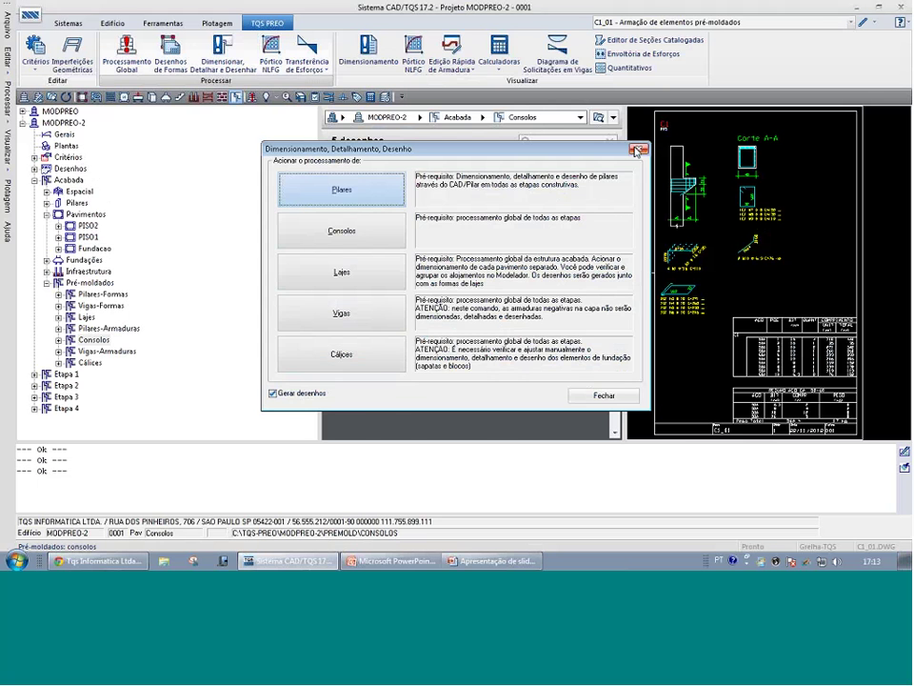
pyautogui.click(94, 363)
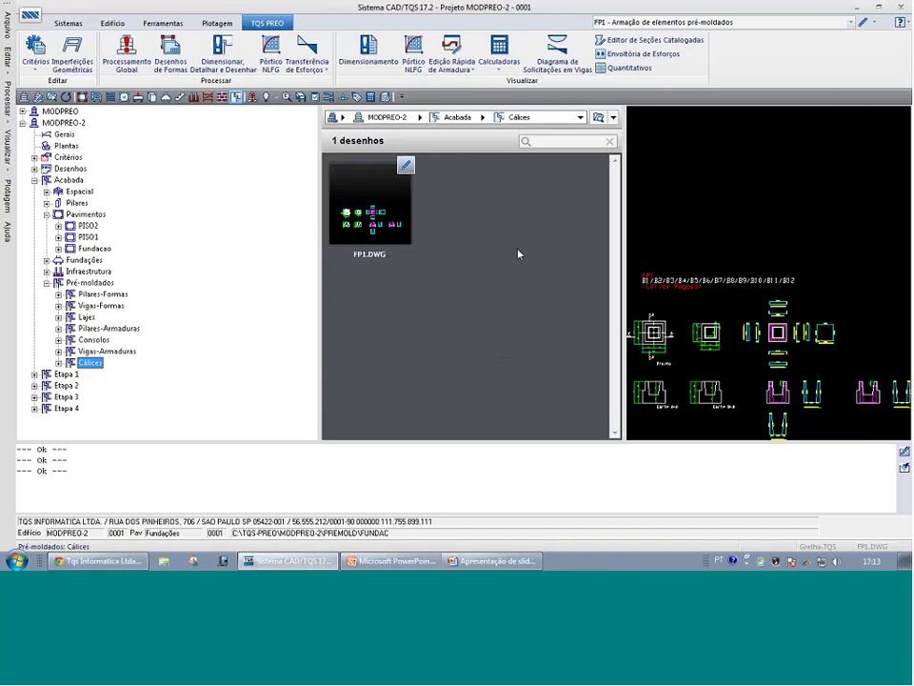
pyautogui.doubleClick(708, 279)
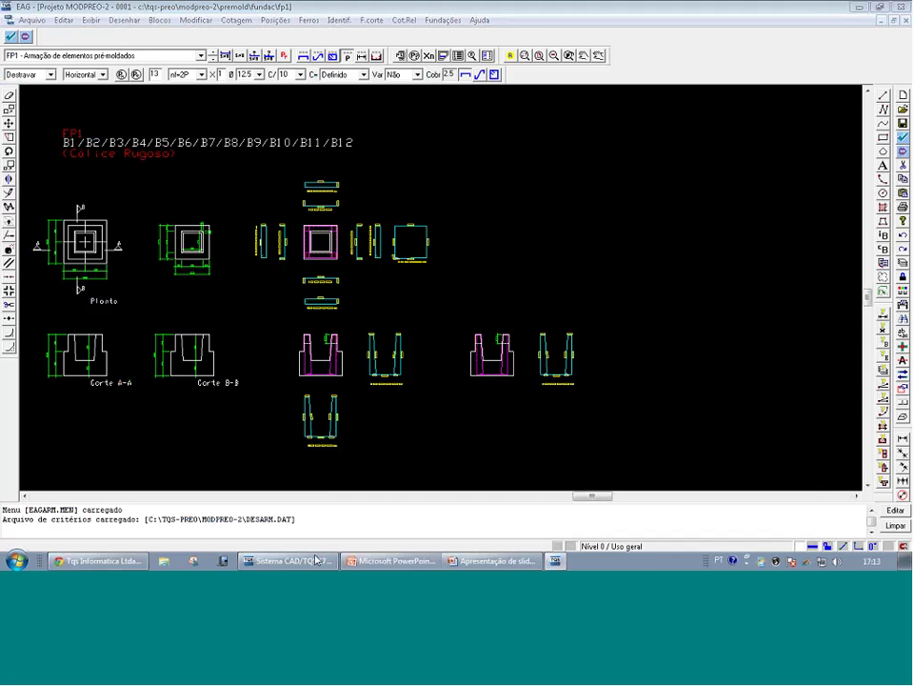
# Open the foundation design report from the project manager and read the socket's design criteria, detailing criteria and dimensions
pyautogui.click(317, 560)
pyautogui.click(372, 57)
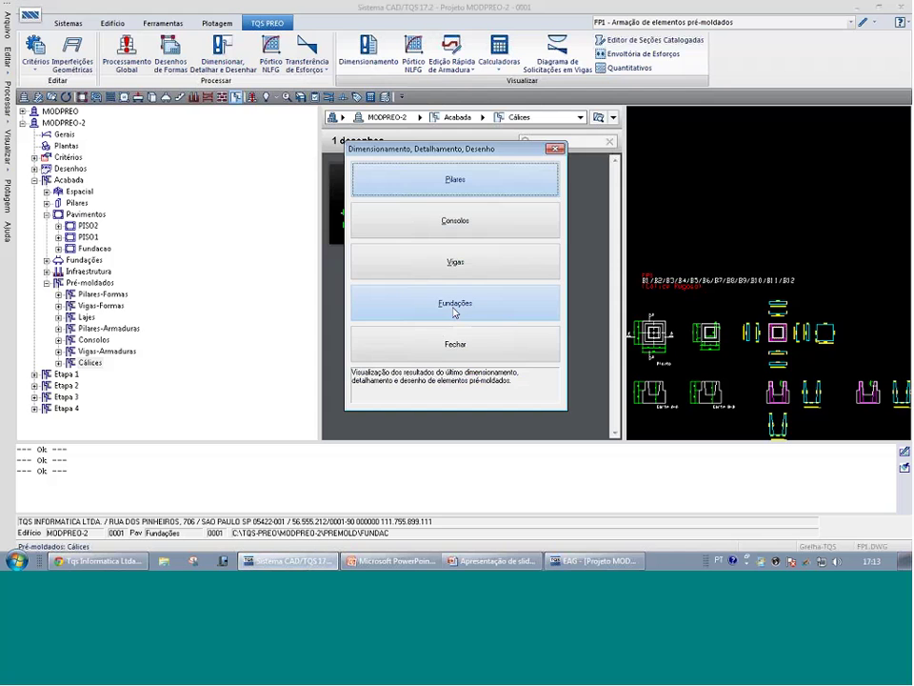
pyautogui.click(455, 304)
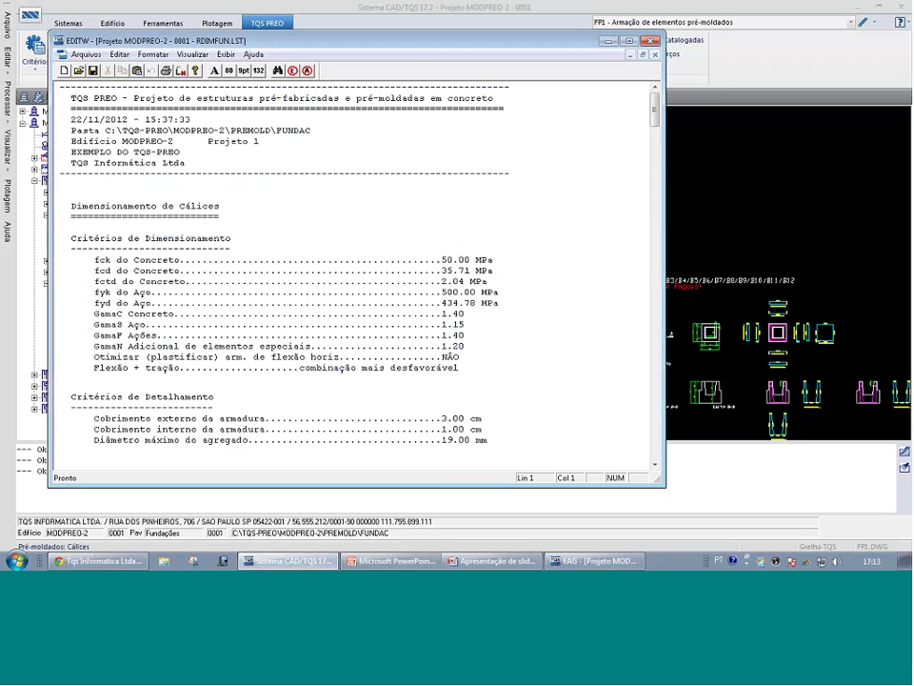
pyautogui.scroll(-5, 316, 214)
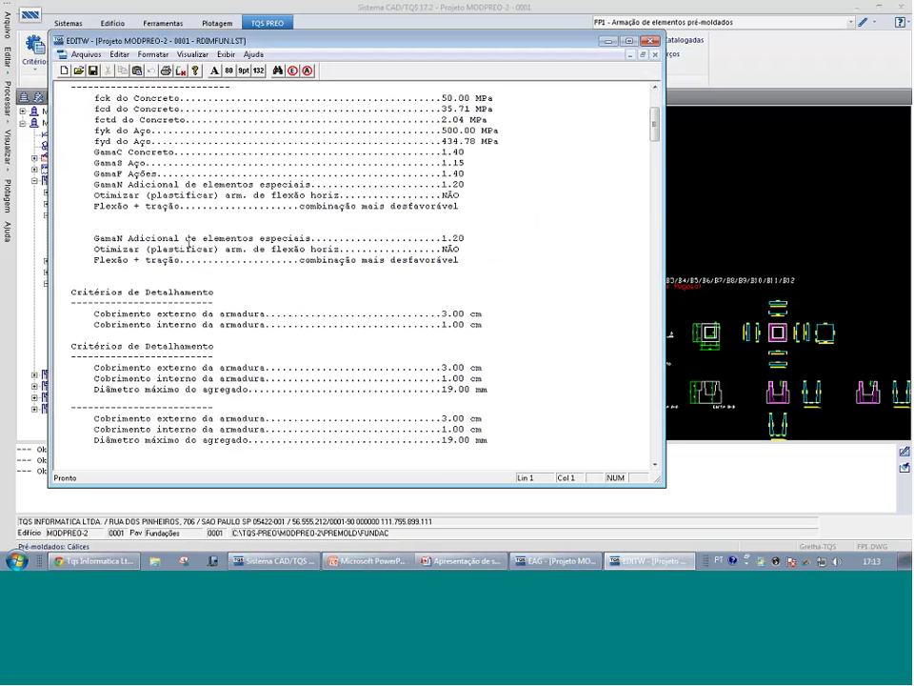
pyautogui.scroll(-12, 191, 245)
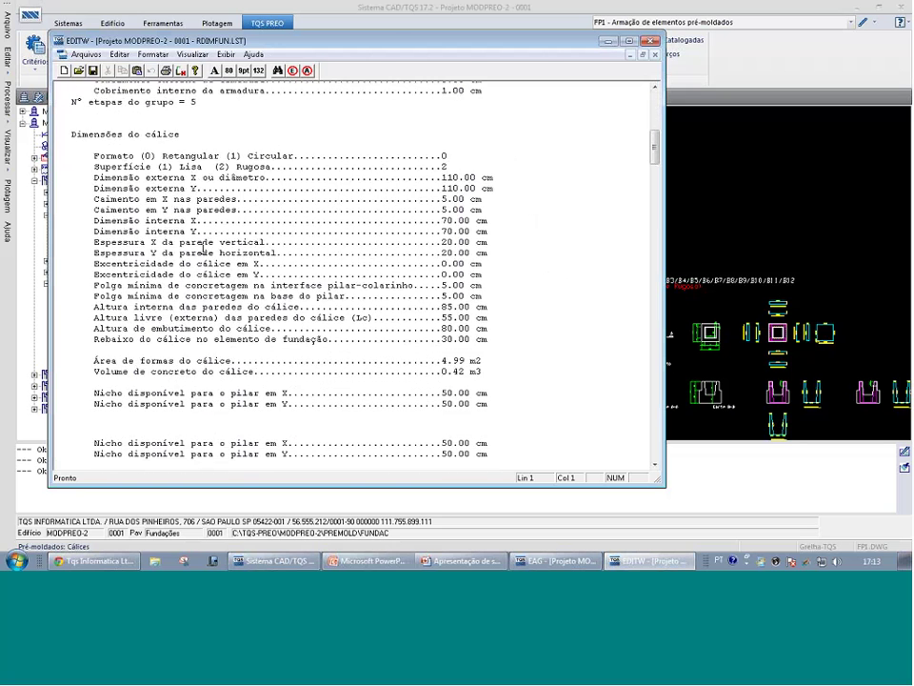
pyautogui.scroll(-2, 202, 250)
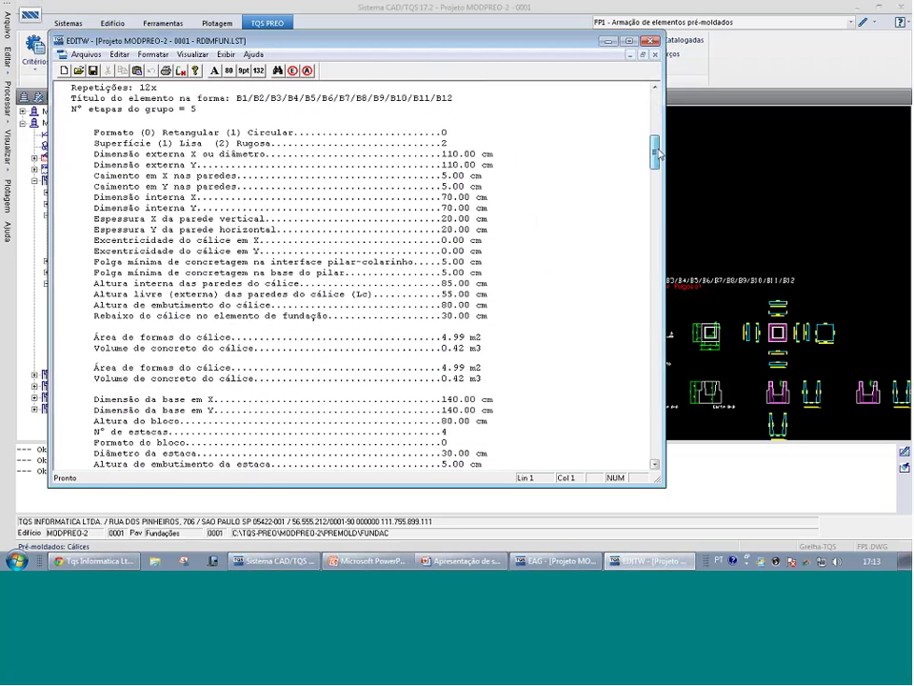
# Read the socket's horizontal reinforcement design, its adopted reinforcement and the warnings at the report's end, then minimize the report
pyautogui.moveTo(656, 155); pyautogui.dragTo(657, 367)
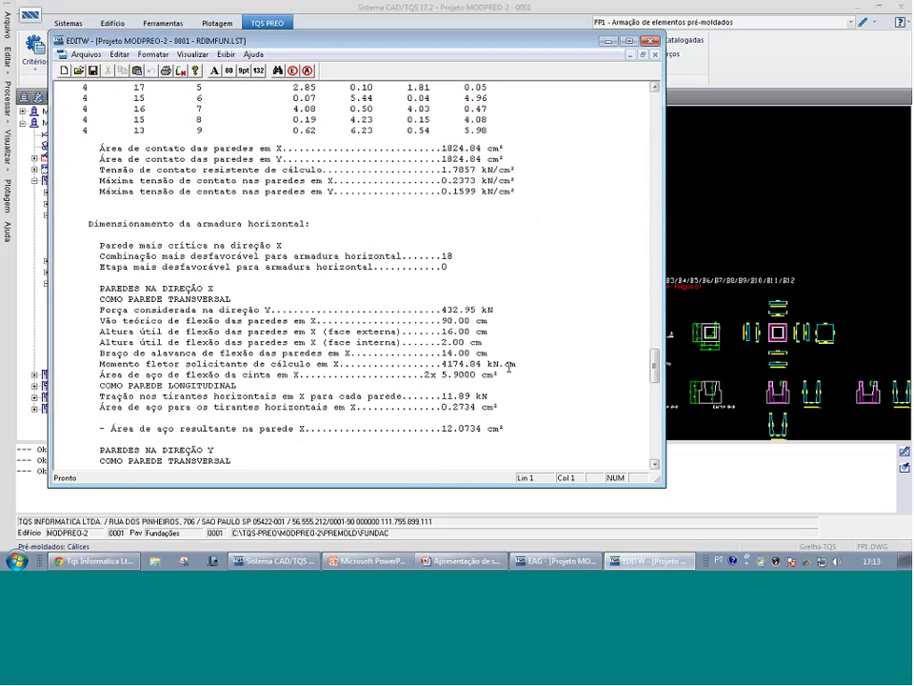
pyautogui.moveTo(510, 366); pyautogui.dragTo(416, 395)
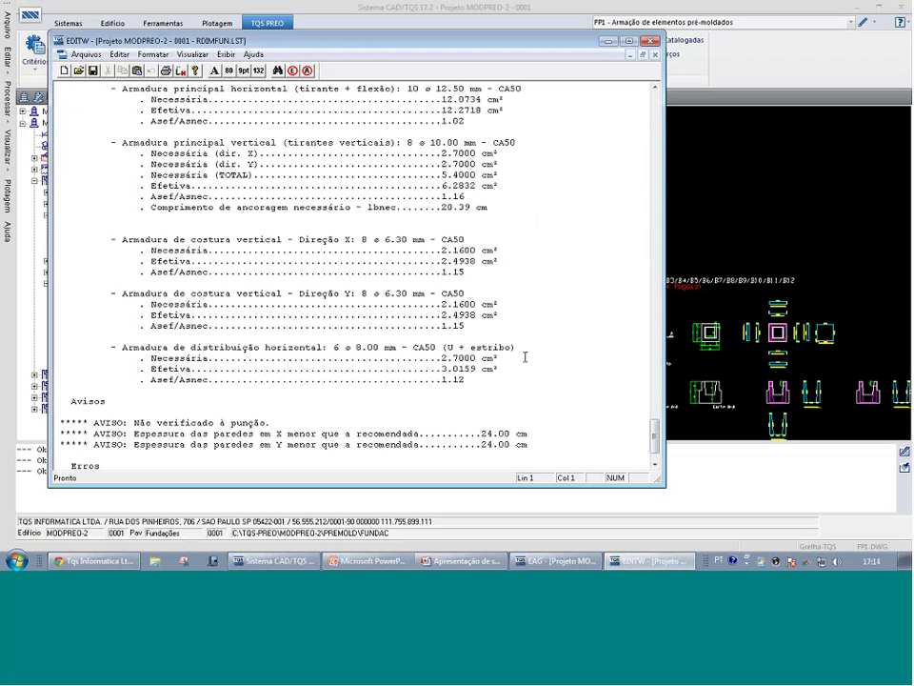
pyautogui.scroll(-2, 218, 426)
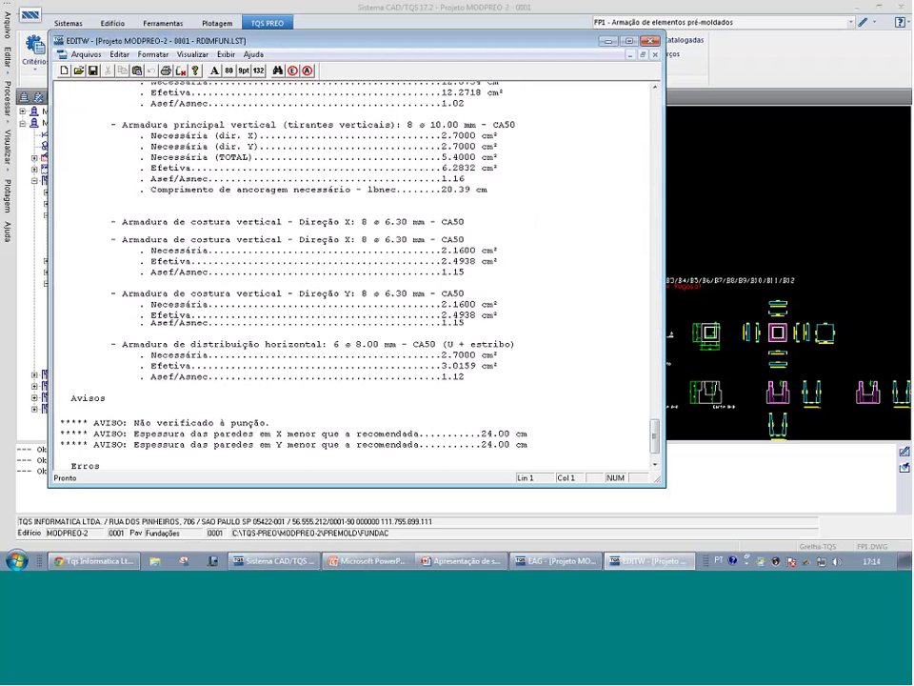
pyautogui.click(218, 427)
pyautogui.moveTo(60, 366); pyautogui.dragTo(539, 390)
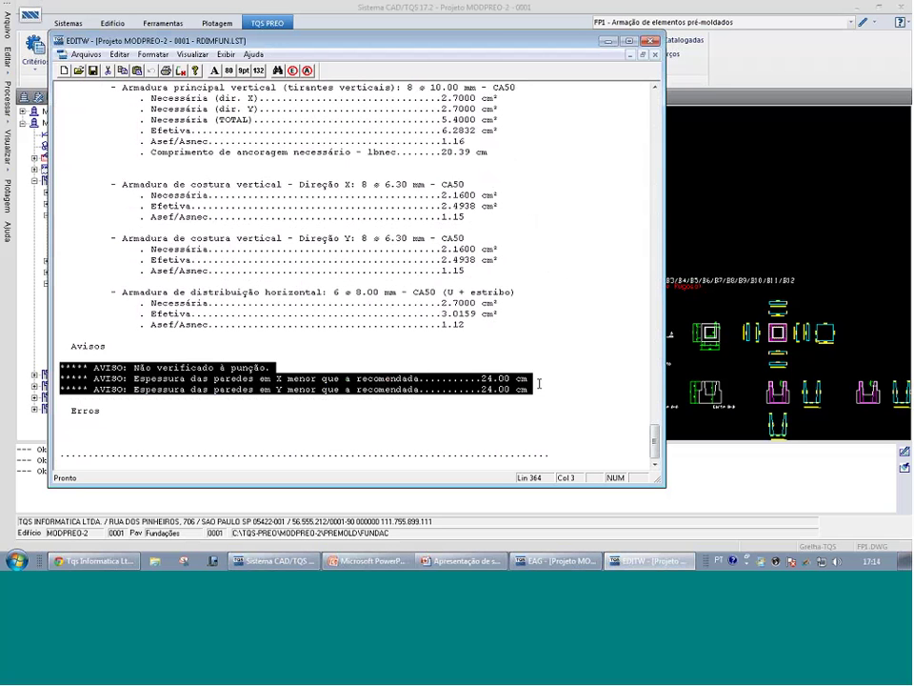
pyautogui.click(548, 388)
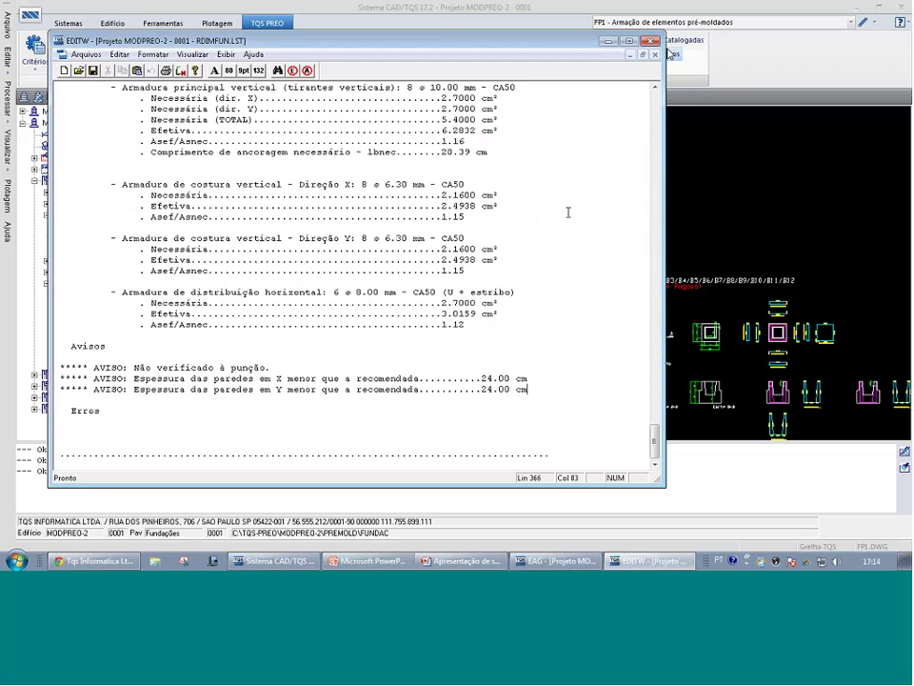
pyautogui.click(608, 41)
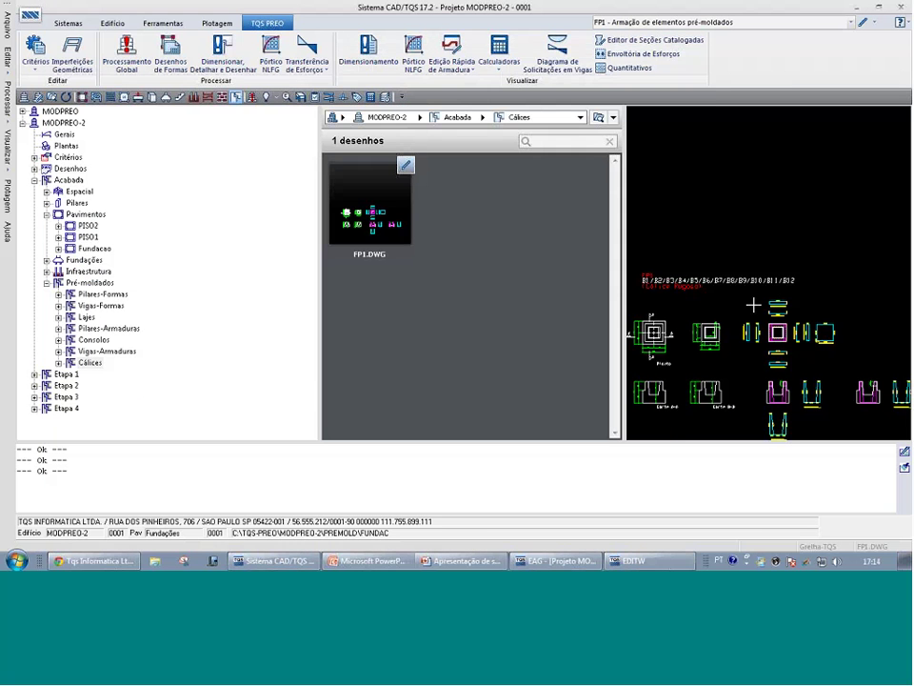
# Return to drawing FP1 and examine the rough socket's plan view with its horizontal main and distribution bars
pyautogui.click(576, 560)
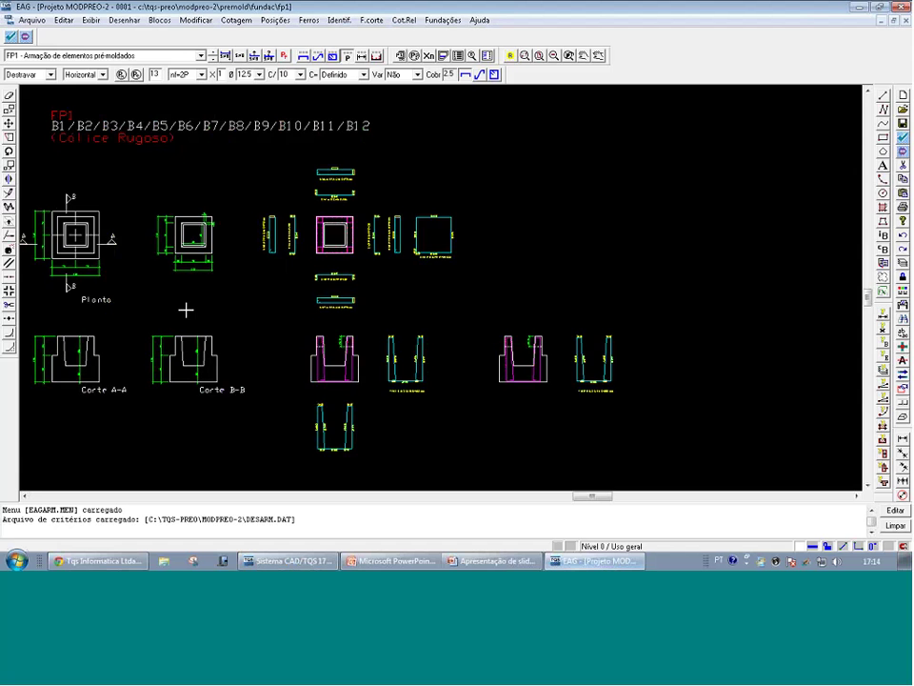
pyautogui.scroll(1, 400, 336)
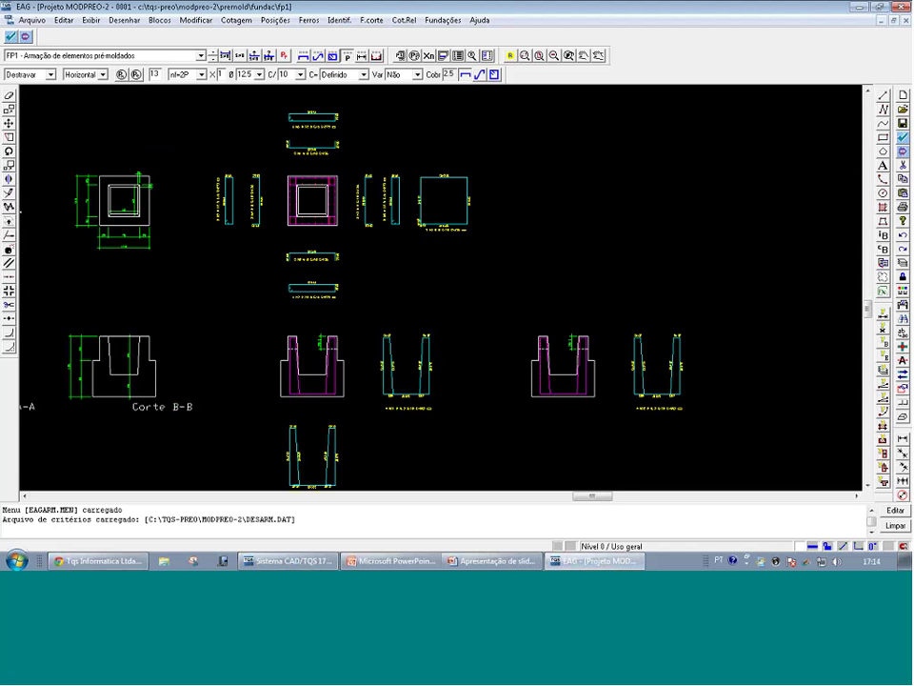
pyautogui.scroll(-4, 366, 139)
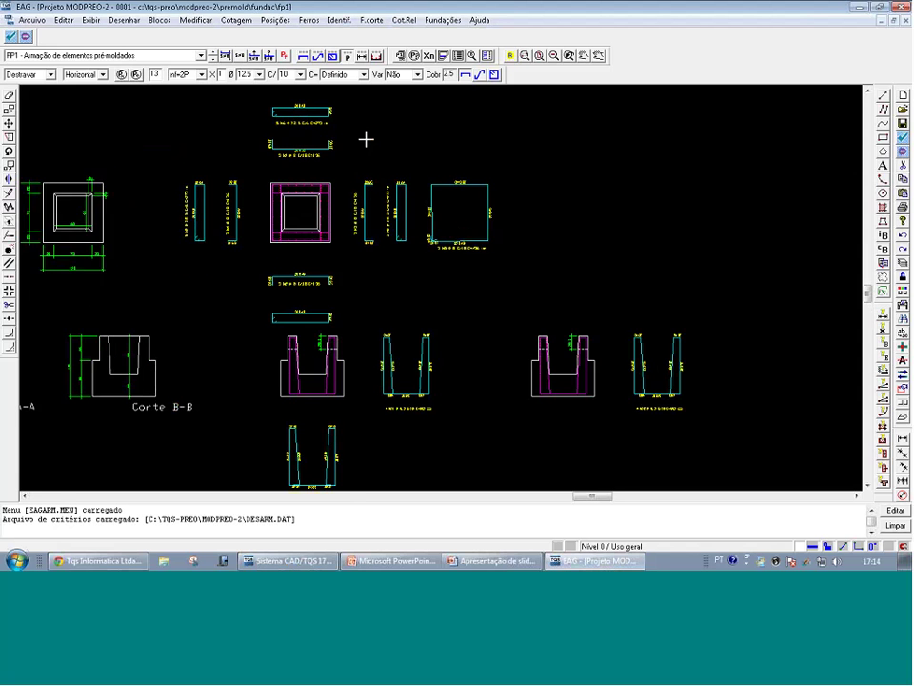
pyautogui.click(203, 59)
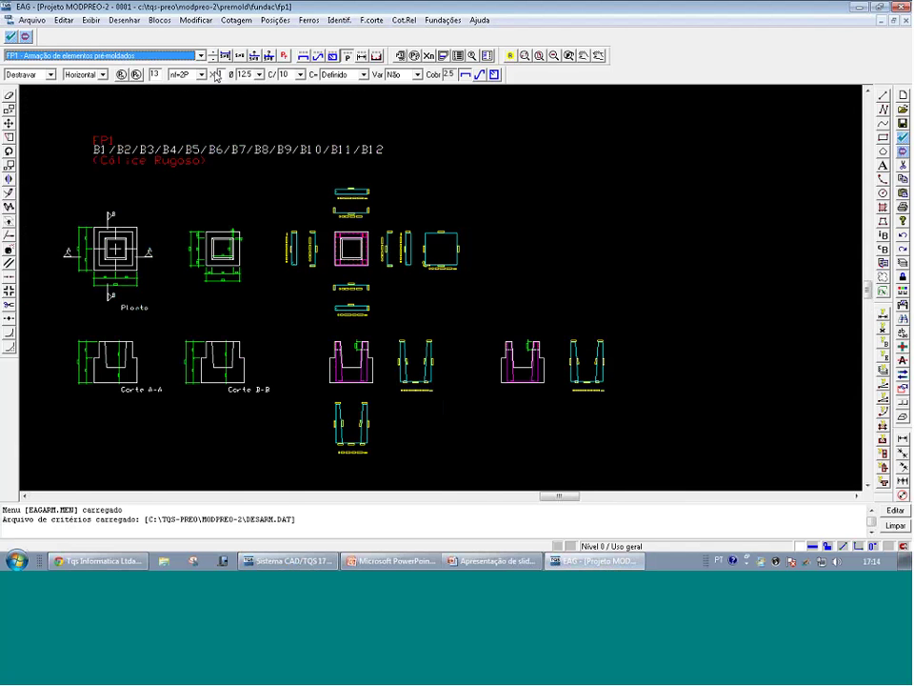
pyautogui.click(355, 250)
pyautogui.click(355, 250)
pyautogui.scroll(1, 355, 251)
pyautogui.scroll(3, 349, 212)
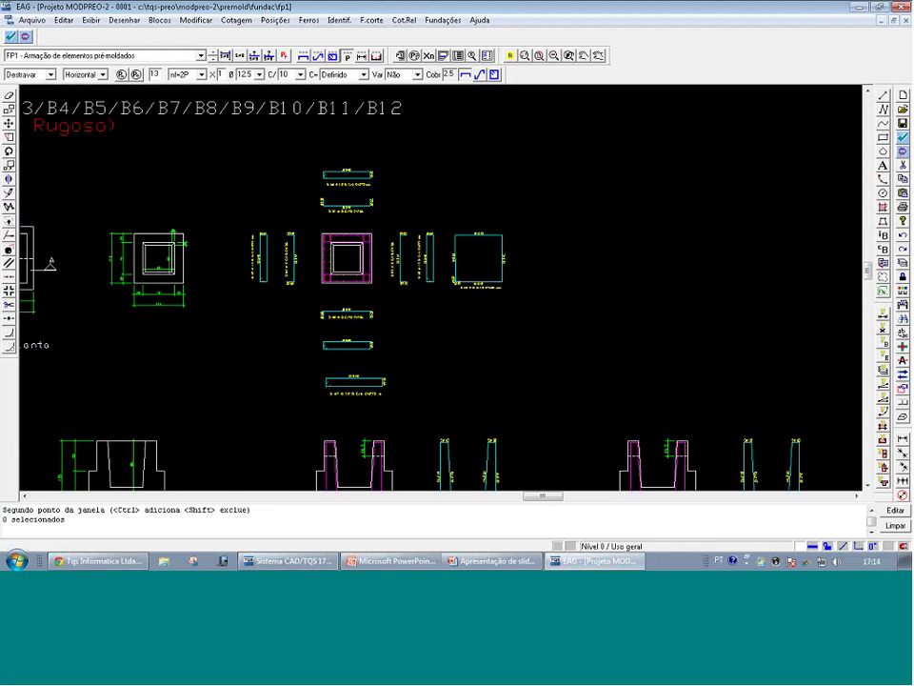
pyautogui.scroll(-2, 402, 281)
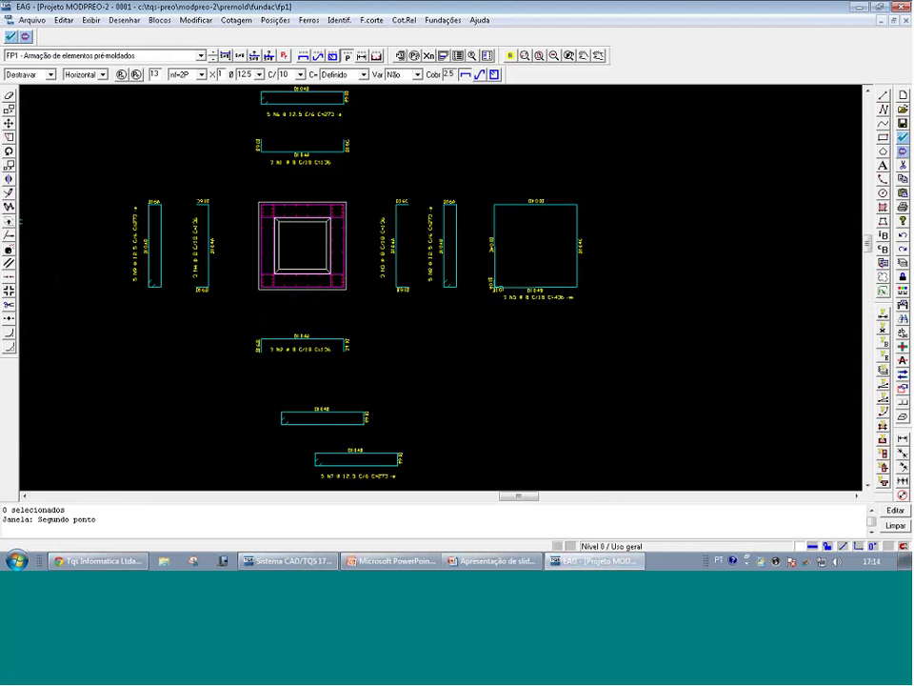
# Examine the socket's vertical reinforcement in the section views and the dimensions in Corte A-A and Corte B-B
pyautogui.scroll(-3, 297, 395)
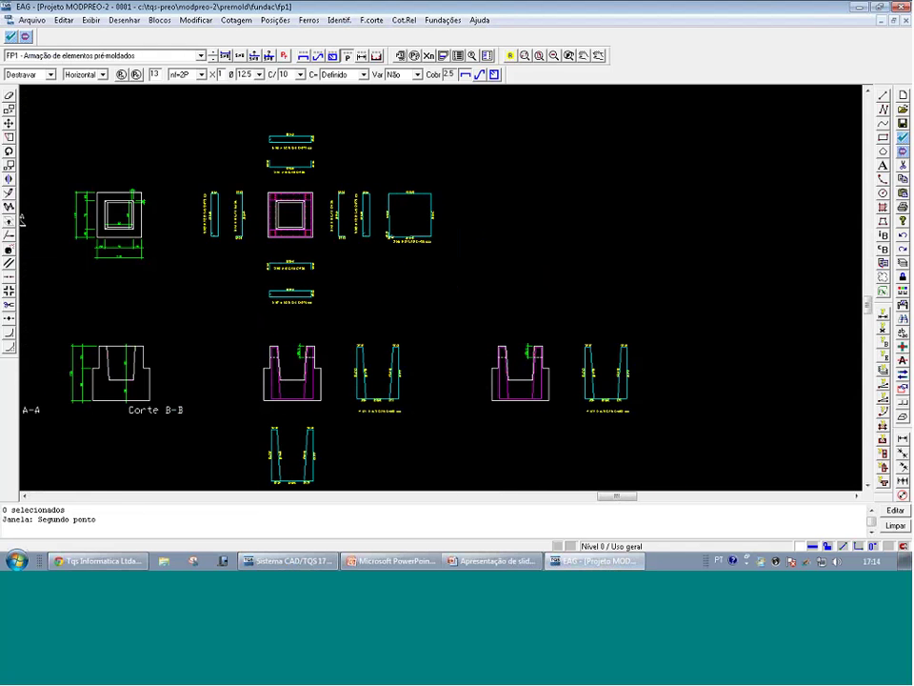
pyautogui.scroll(4, 297, 395)
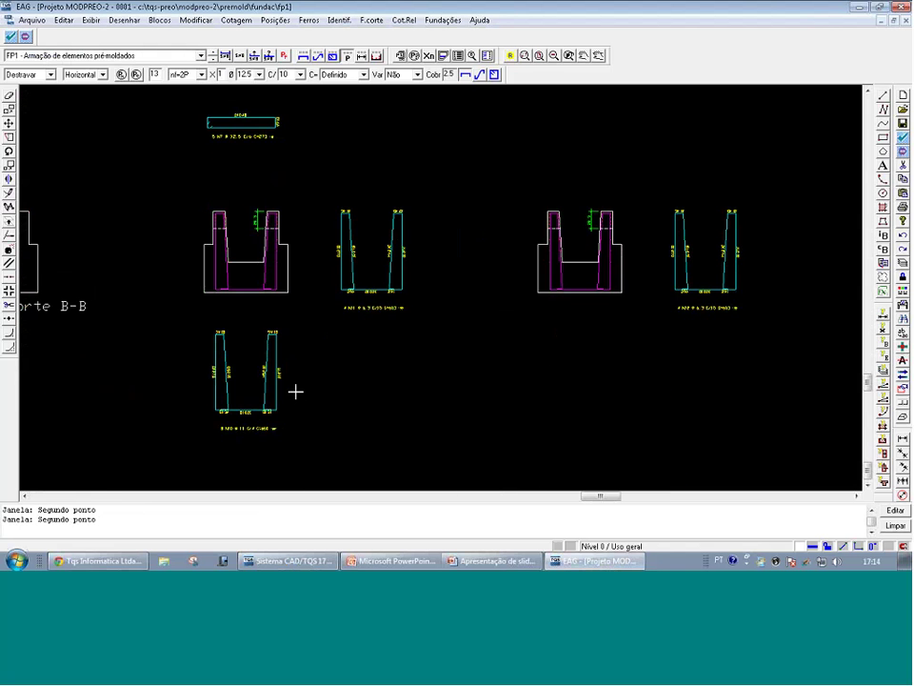
pyautogui.scroll(-5, 654, 366)
pyautogui.scroll(3, 99, 236)
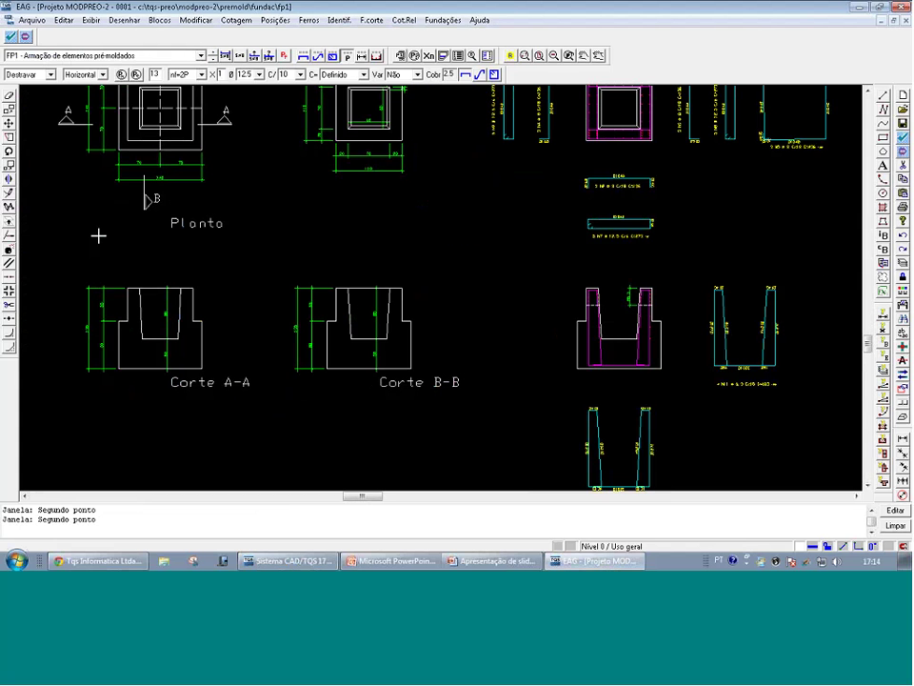
# Close drawing FP1, check the Fundações folder of the Acabada stage, and return to the precast Cálices folder
pyautogui.scroll(-1, 176, 307)
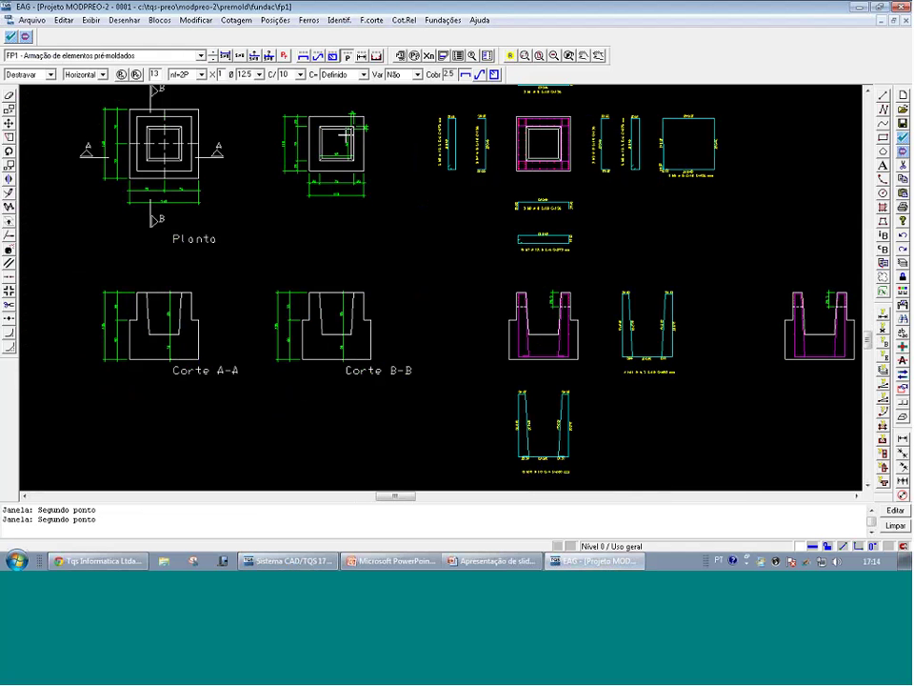
pyautogui.click(906, 8)
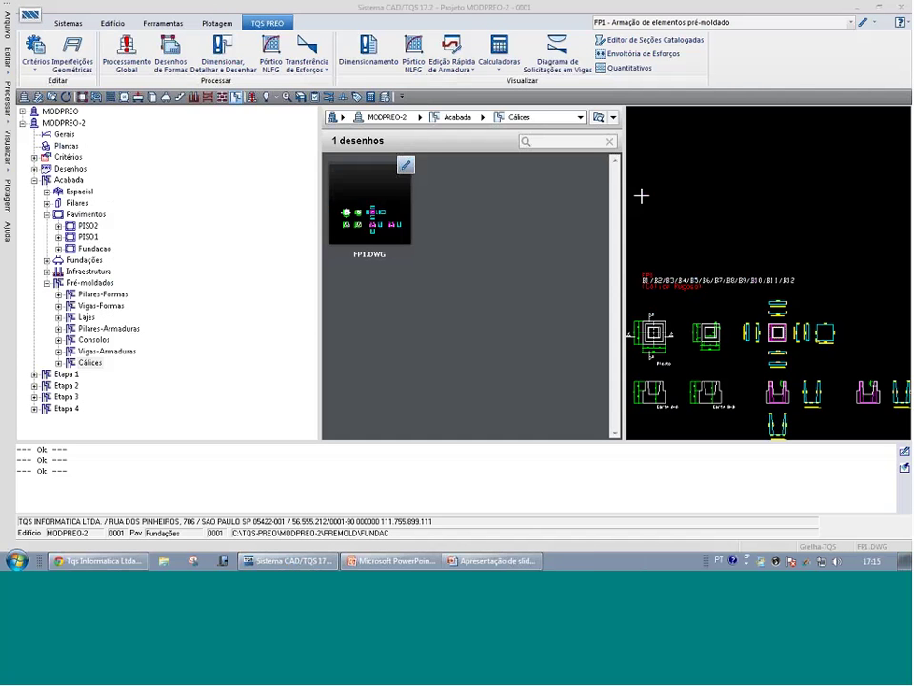
pyautogui.click(84, 259)
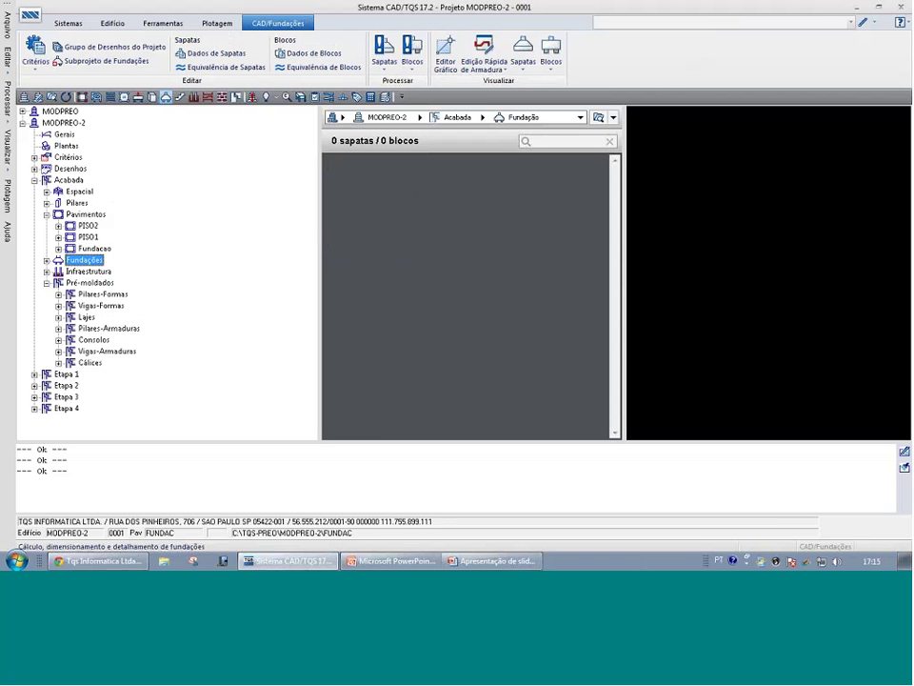
pyautogui.click(92, 363)
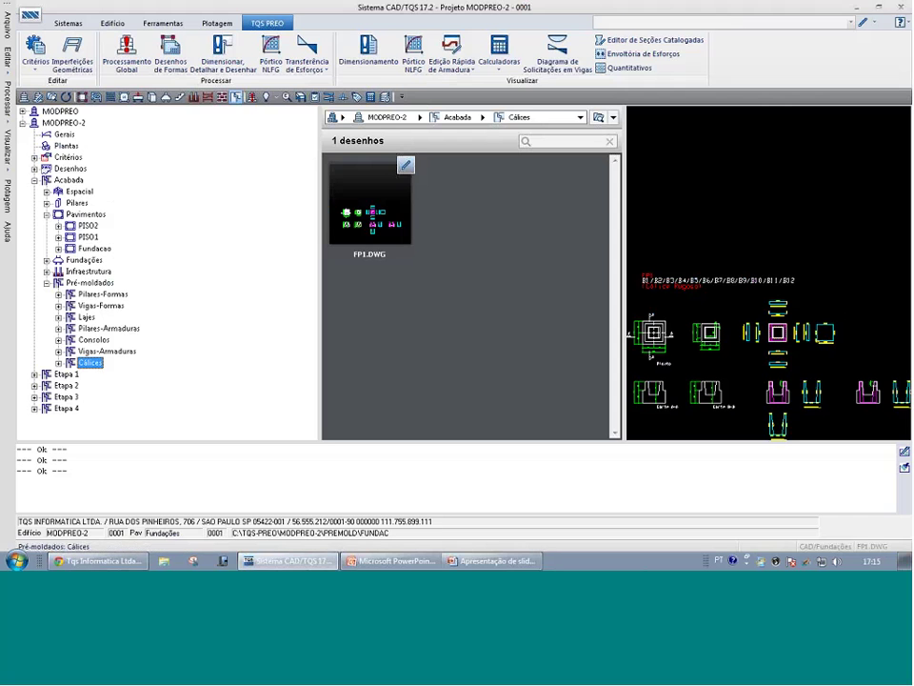
# Reopen drawing FP1 from the Cálices folder and examine the socket section Corte A-A
pyautogui.doubleClick(687, 363)
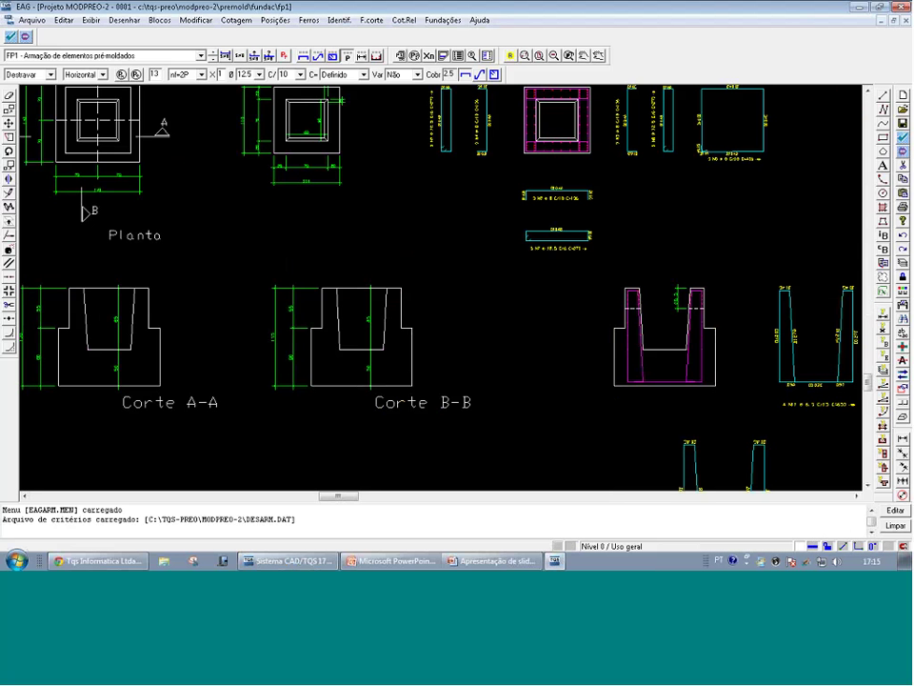
pyautogui.moveTo(48, 361); pyautogui.dragTo(143, 359, button='middle')
pyautogui.scroll(3, 143, 359)
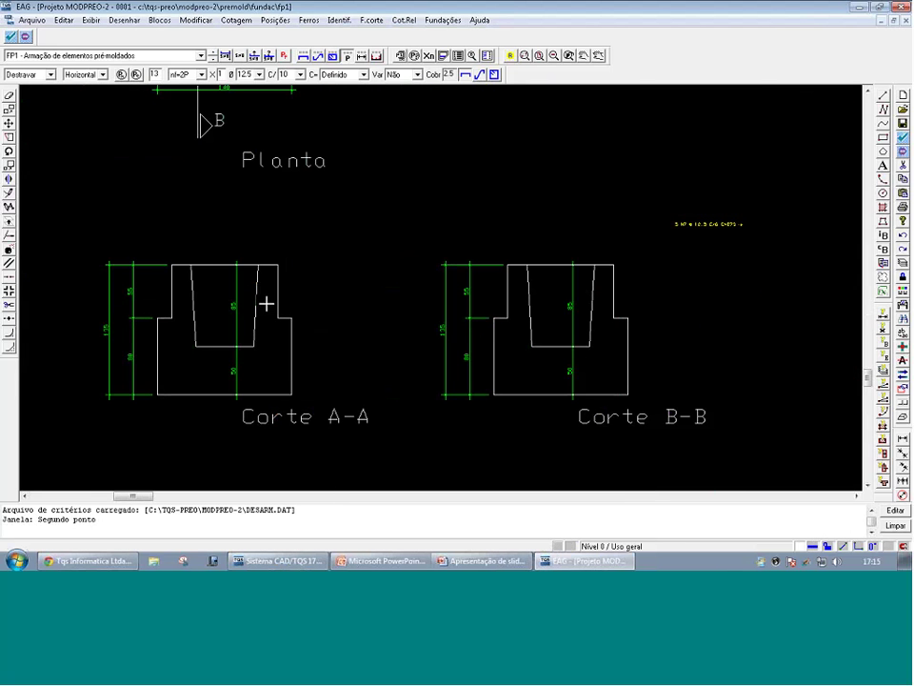
pyautogui.scroll(5, 160, 322)
# Draw a horizontal line across Corte A-A joining the two shoulder corners between collar and base
pyautogui.press('l')
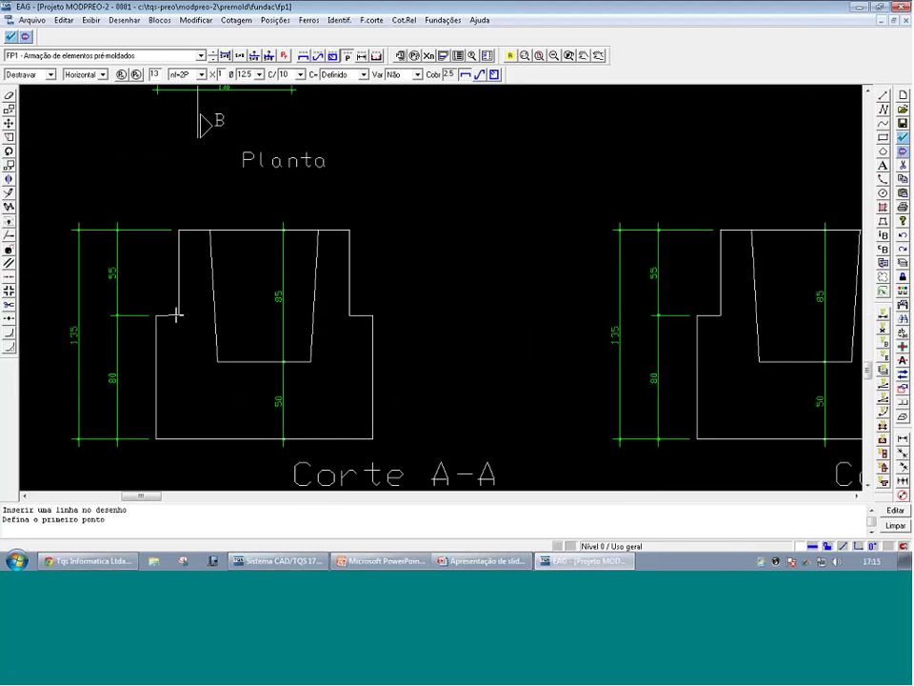
pyautogui.click(178, 315)
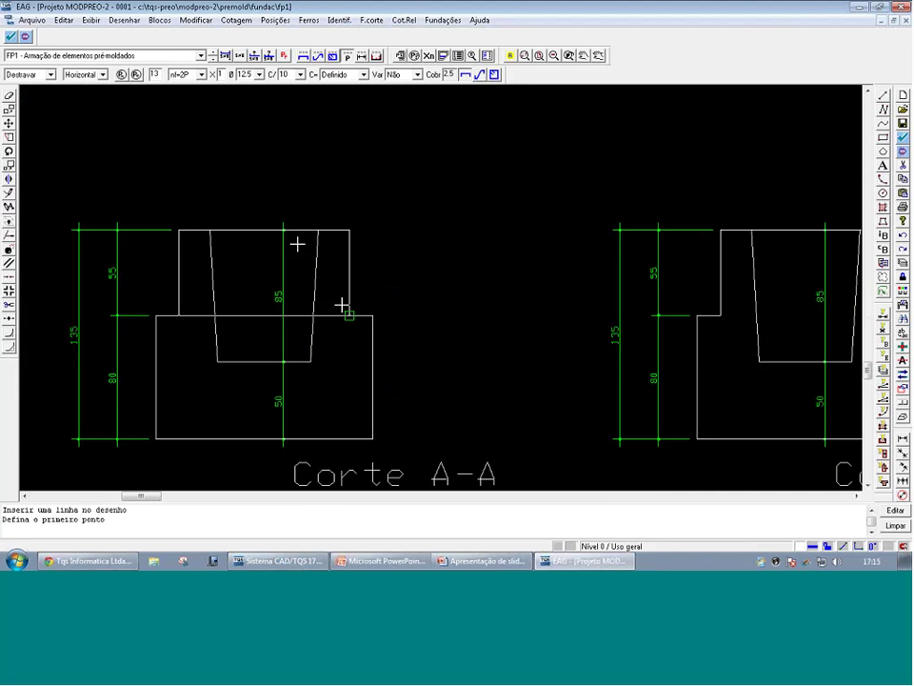
pyautogui.press('Return')
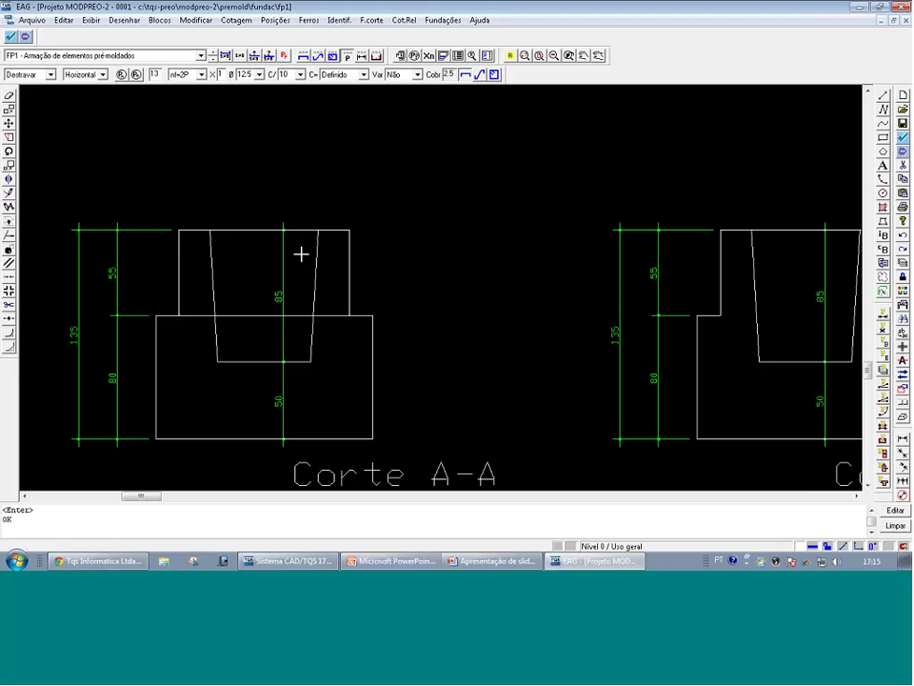
# Sketch two diagonal lines from the middle of the shoulder line down to both sides of the base's underside
pyautogui.scroll(3, 248, 296)
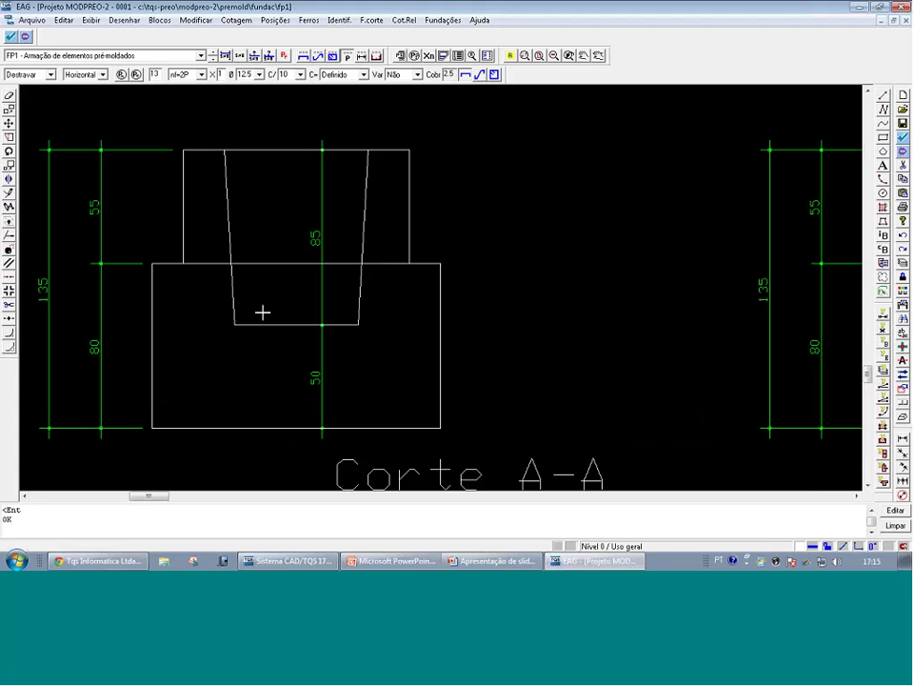
pyautogui.click(296, 262)
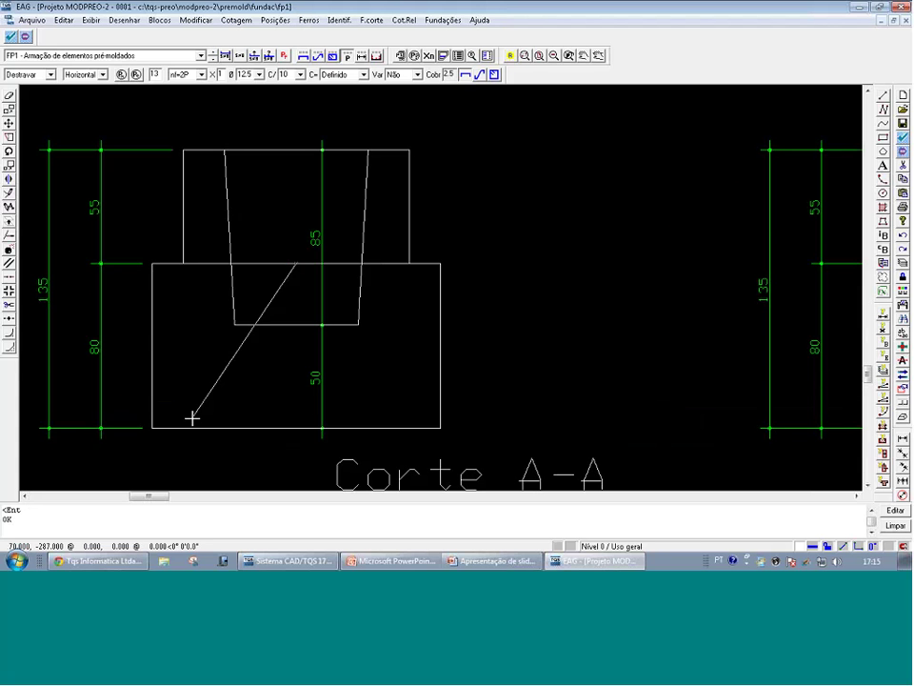
pyautogui.click(196, 423)
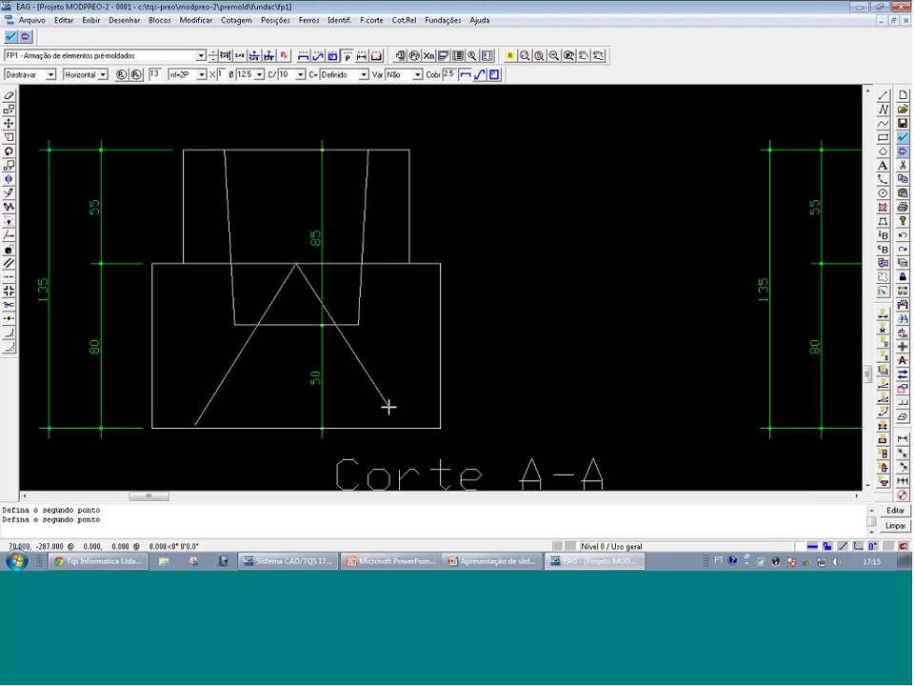
pyautogui.click(404, 425)
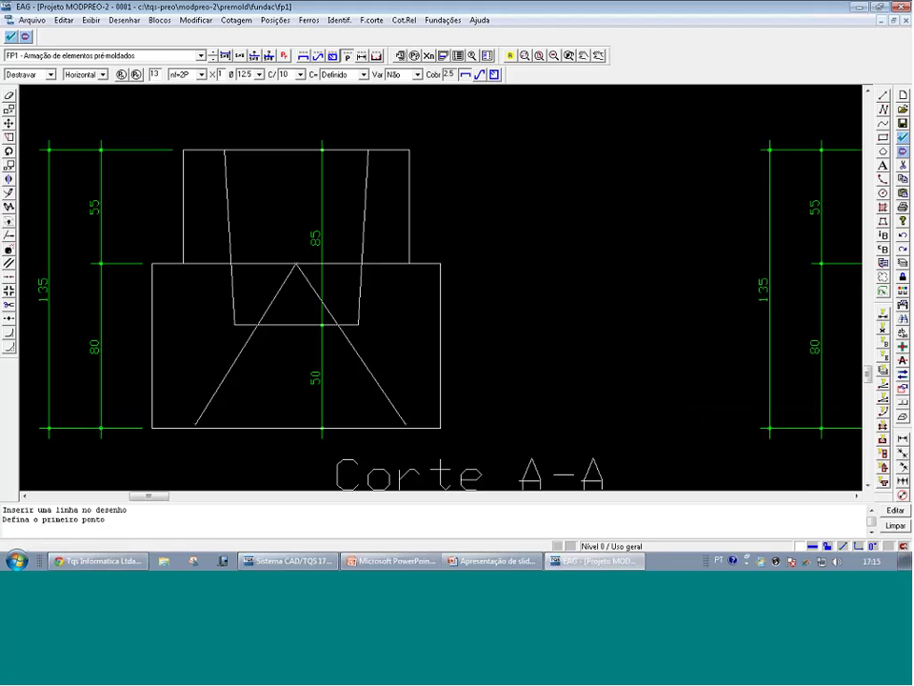
# Sketch two vertical lines inside the socket, from the shoulder line to just above the collar's top edge
pyautogui.click(250, 264)
pyautogui.click(253, 121)
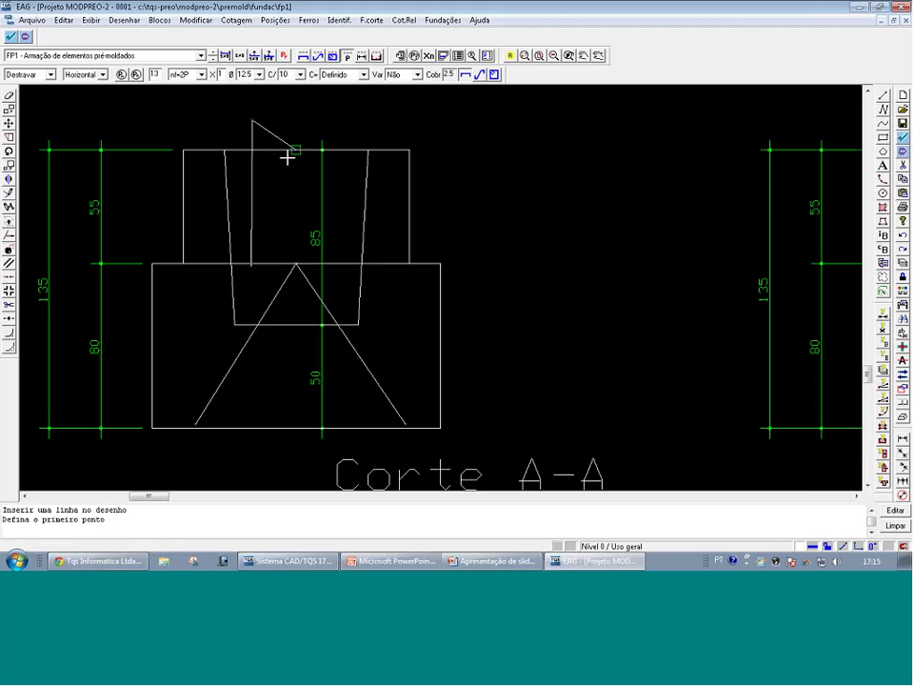
pyautogui.click(346, 260)
pyautogui.click(346, 115)
pyautogui.press('Return')
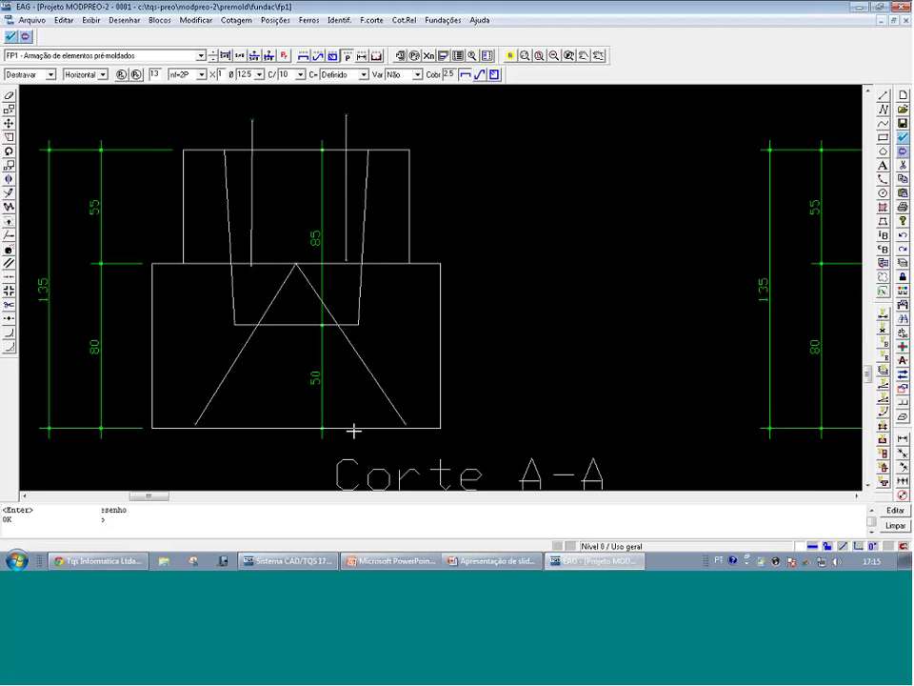
# Delete the sketched diagonal and vertical lines and the horizontal shoulder line from Corte A-A
pyautogui.click(398, 388)
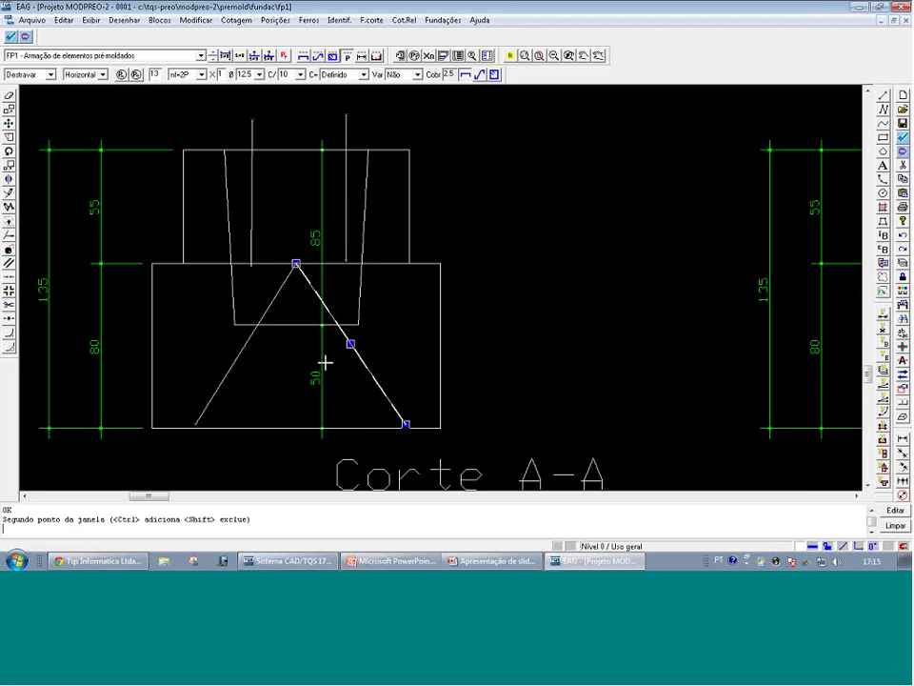
pyautogui.press('Delete')
pyautogui.click(241, 353)
pyautogui.press('Delete')
pyautogui.click(249, 226)
pyautogui.press('Delete')
pyautogui.click(345, 203)
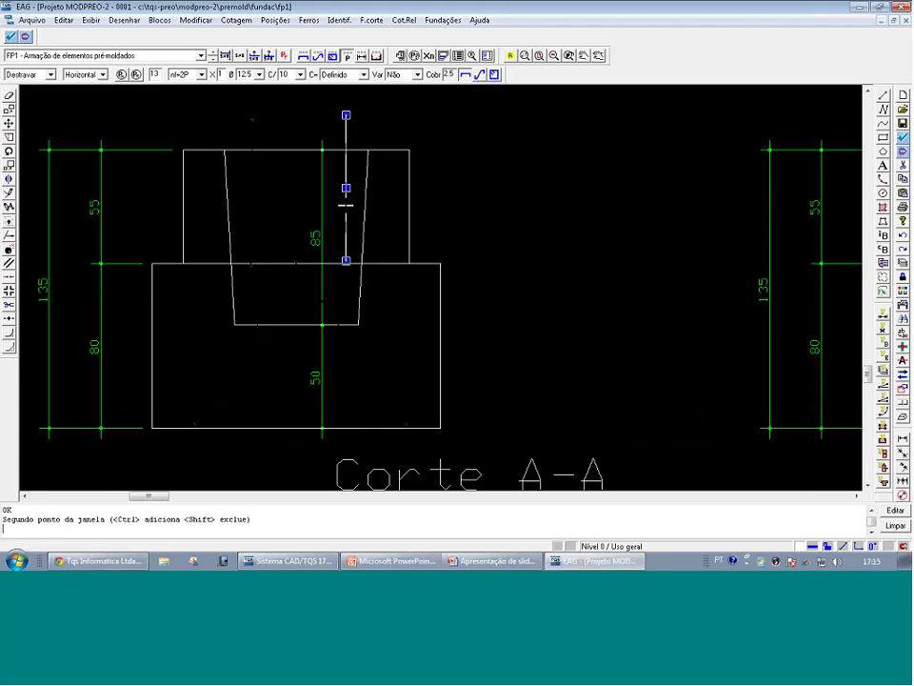
pyautogui.press('Delete')
pyautogui.scroll(-1, 271, 285)
pyautogui.moveTo(254, 294)
pyautogui.mouseDown(button='middle')
pyautogui.moveTo(242, 305)
pyautogui.moveTo(249, 320)
pyautogui.mouseUp(button='middle')
pyautogui.scroll(1, 231, 331)
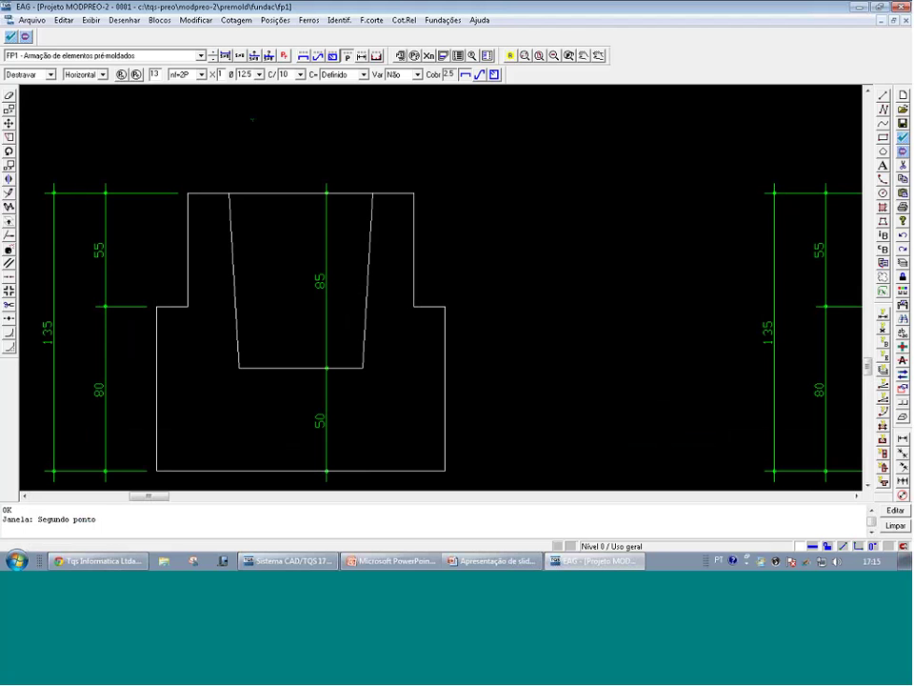
pyautogui.moveTo(351, 374)
pyautogui.mouseDown(button='middle')
pyautogui.moveTo(344, 370)
pyautogui.moveTo(372, 301)
pyautogui.mouseUp(button='middle')
pyautogui.scroll(-1, 329, 382)
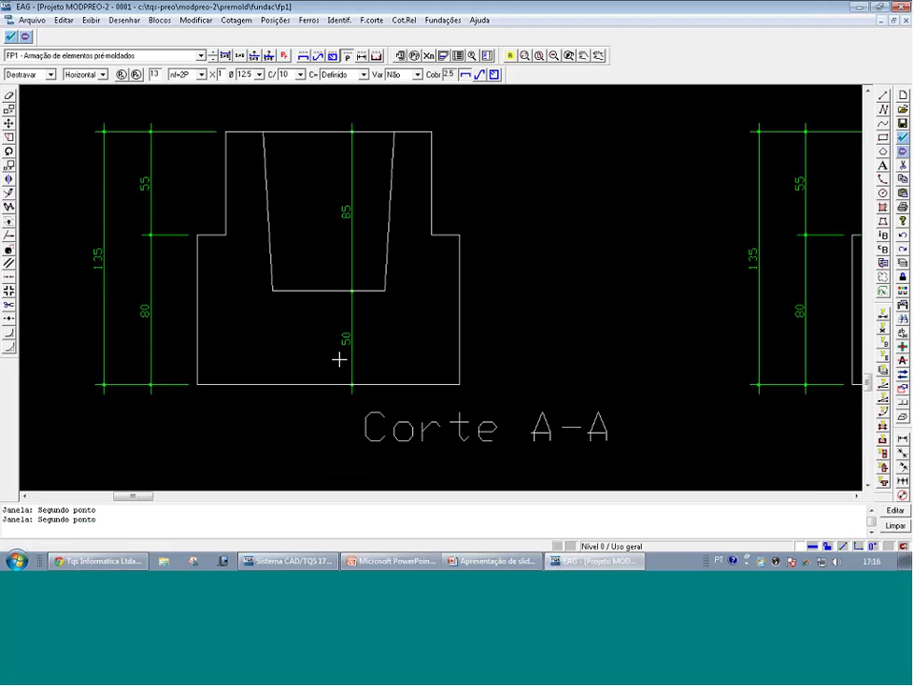
# Minimize the drawing, switch to the slide show and advance to the slide Relatório de Quantitativos
pyautogui.click(591, 562)
pyautogui.moveTo(476, 568)
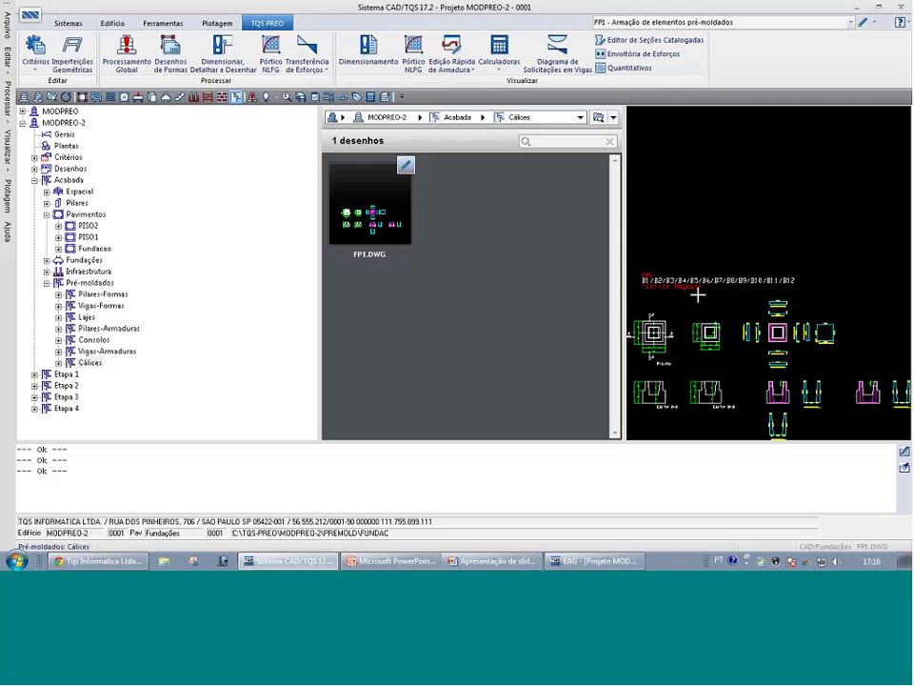
pyautogui.click(497, 562)
pyautogui.click(530, 282)
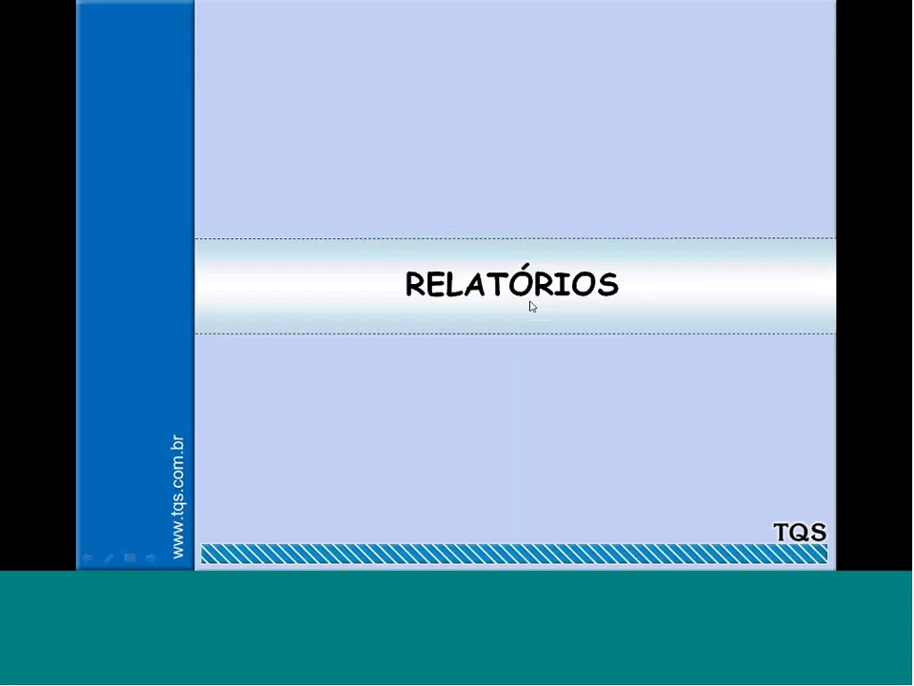
pyautogui.click(531, 306)
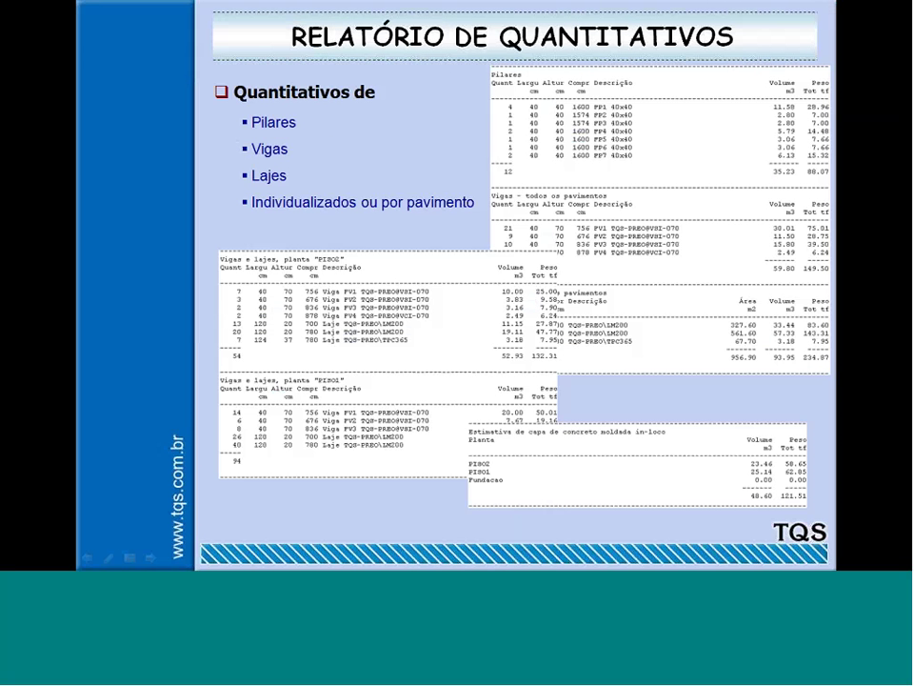
# Switch back from the slide show to drawing FP1 and close it, answering the closing prompt
pyautogui.press('super')
pyautogui.click(588, 561)
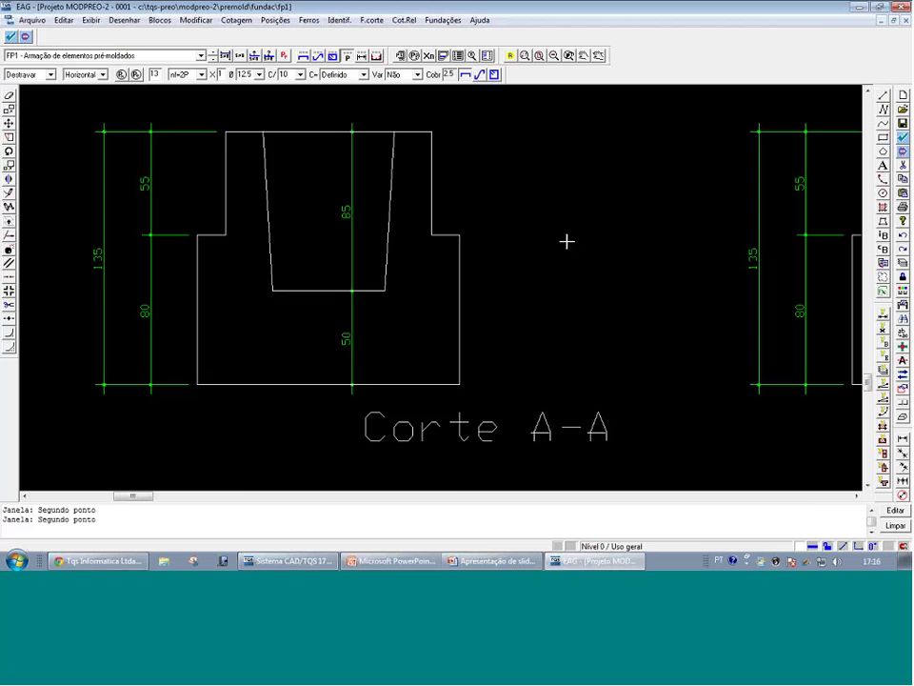
pyautogui.hotkey('alt', 'F4')
pyautogui.click(432, 363)
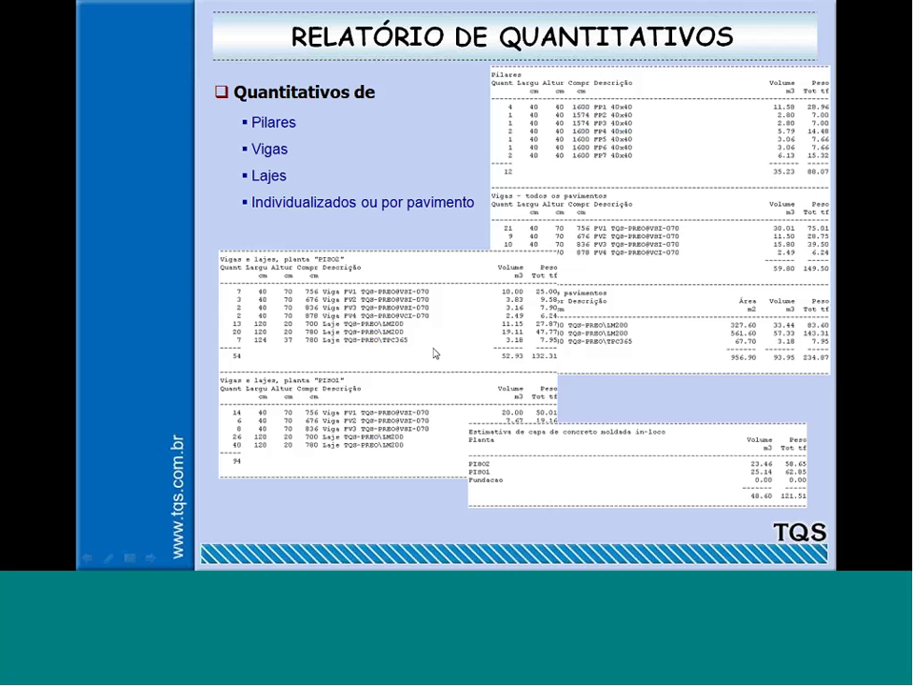
# Open the Quantitativos report from the project manager and read the column quantities and the corbel quantities in total and by group
pyautogui.press('super')
pyautogui.click(295, 561)
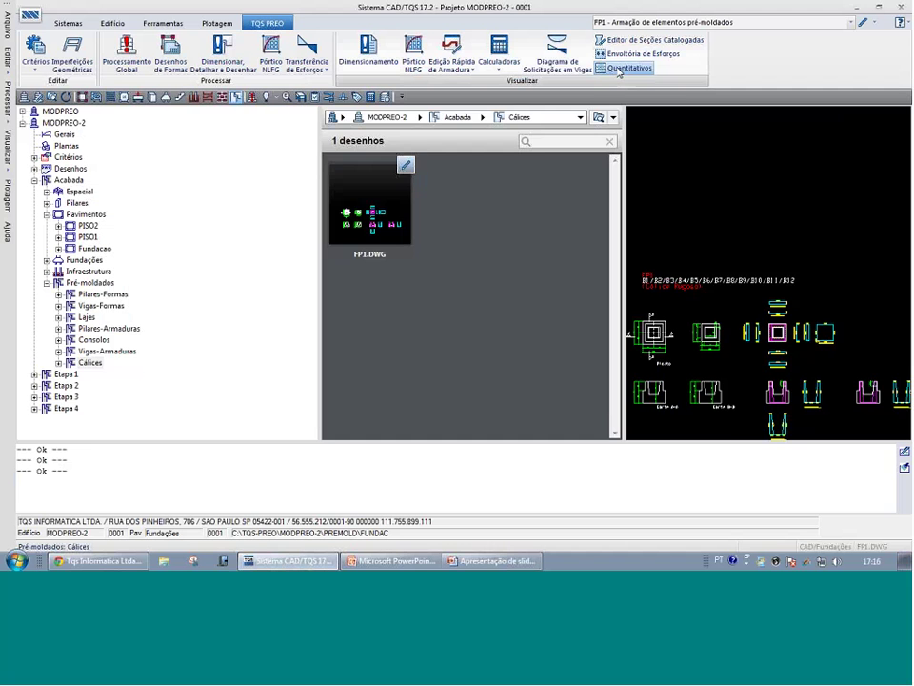
pyautogui.click(623, 69)
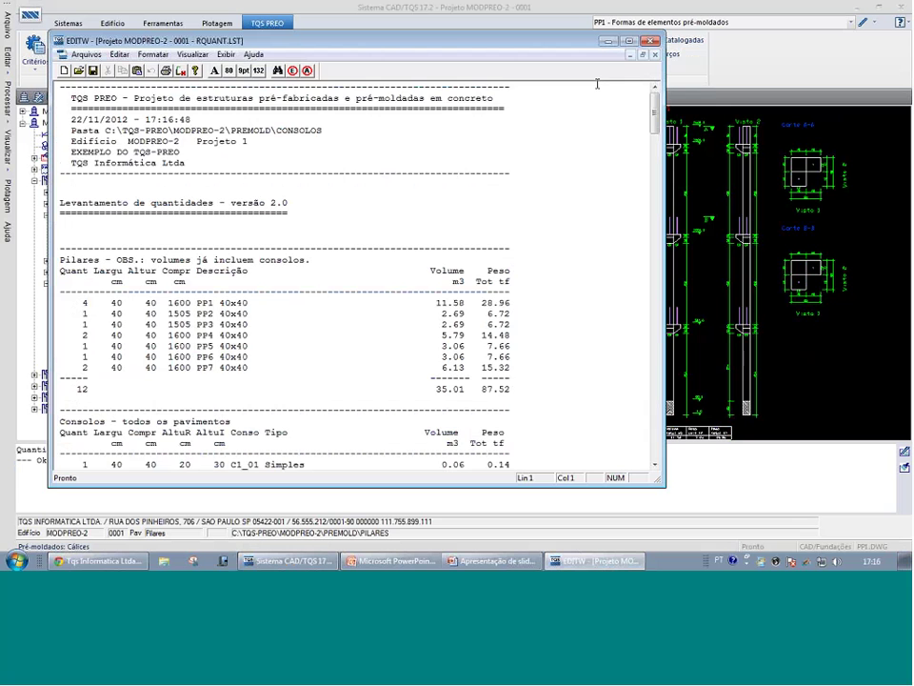
pyautogui.scroll(-2, 587, 142)
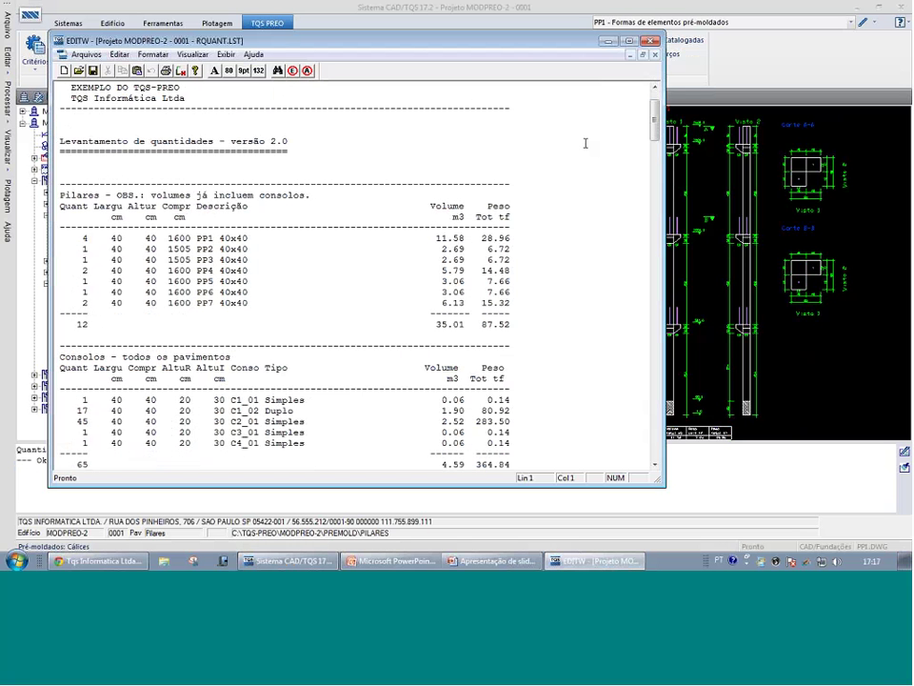
pyautogui.click(588, 143)
pyautogui.scroll(-3, 228, 230)
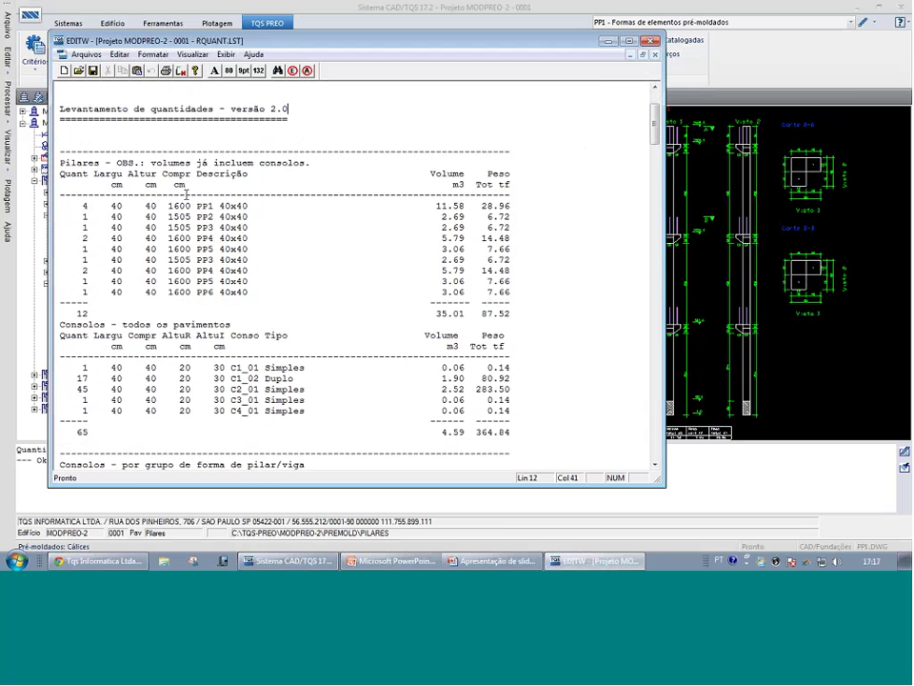
pyautogui.scroll(-4, 167, 187)
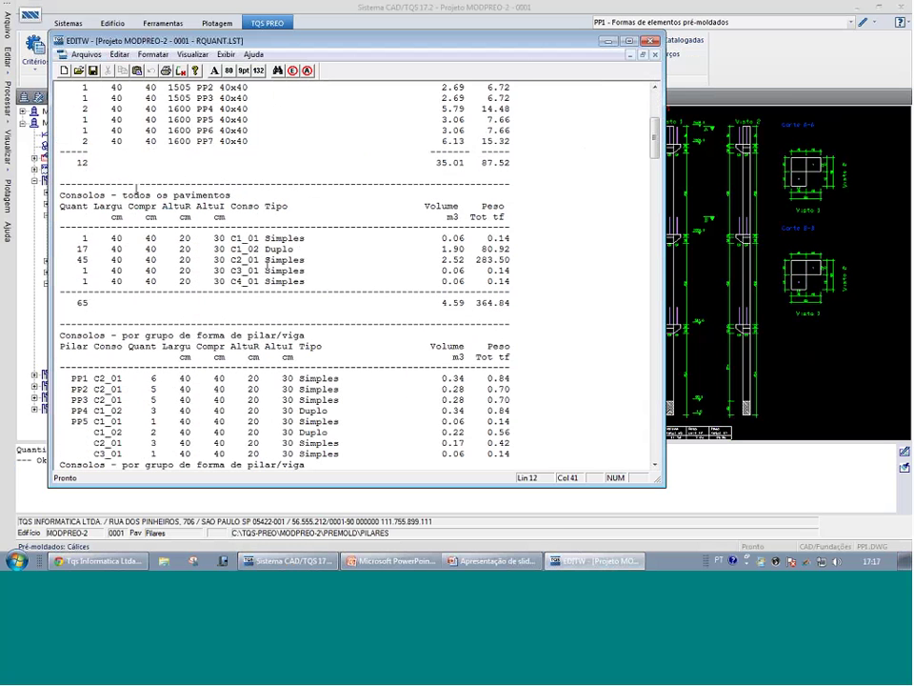
pyautogui.scroll(-1, 100, 205)
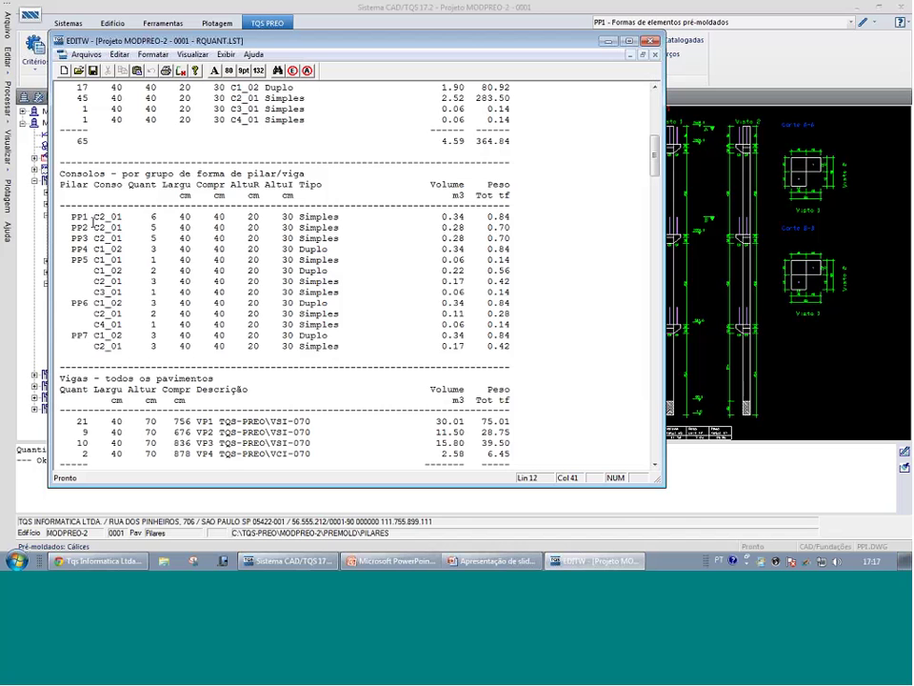
# Read the report's beam, slab and foundation quantities, including the beams and slabs of floors PISO2 and PISO1
pyautogui.scroll(-10, 93, 221)
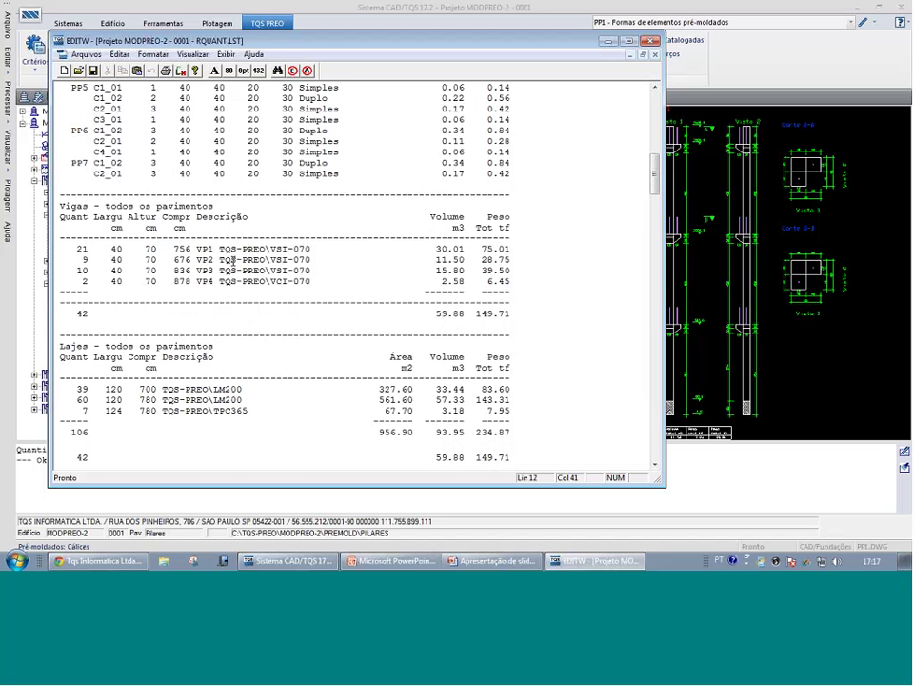
pyautogui.scroll(-3, 147, 205)
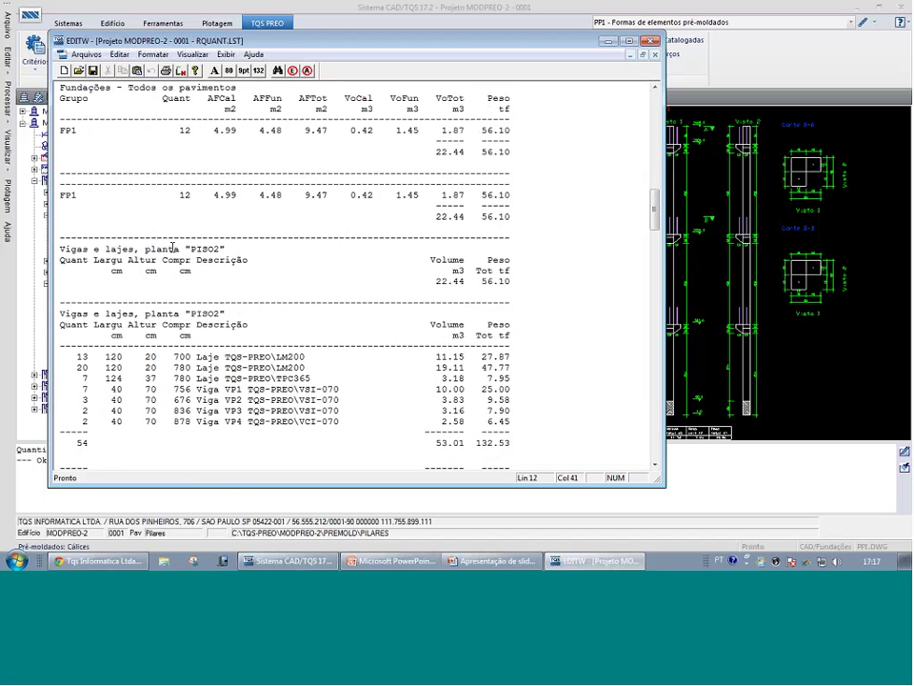
pyautogui.scroll(-3, 176, 245)
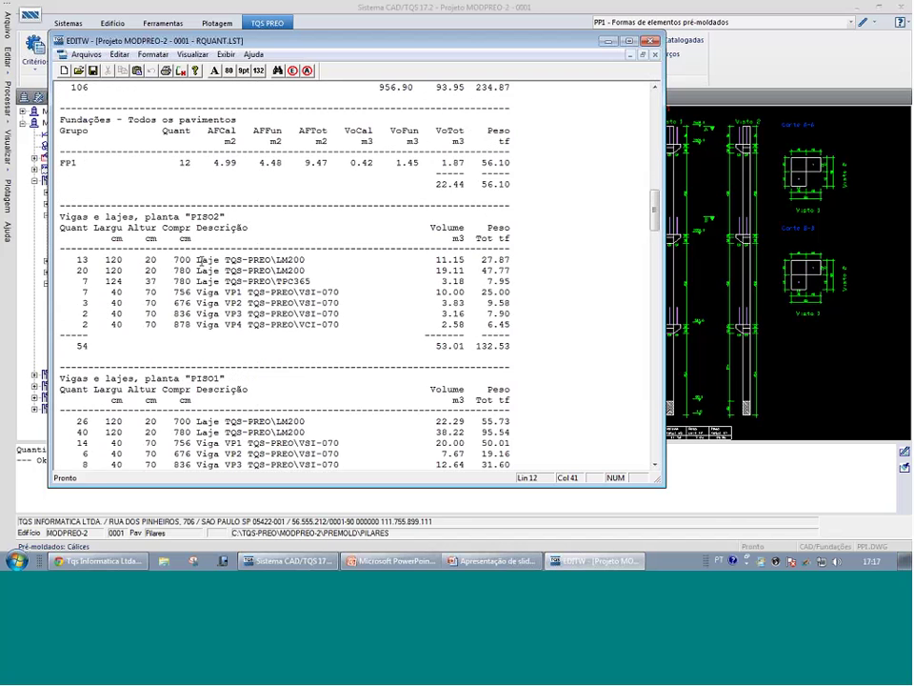
pyautogui.scroll(-5, 173, 233)
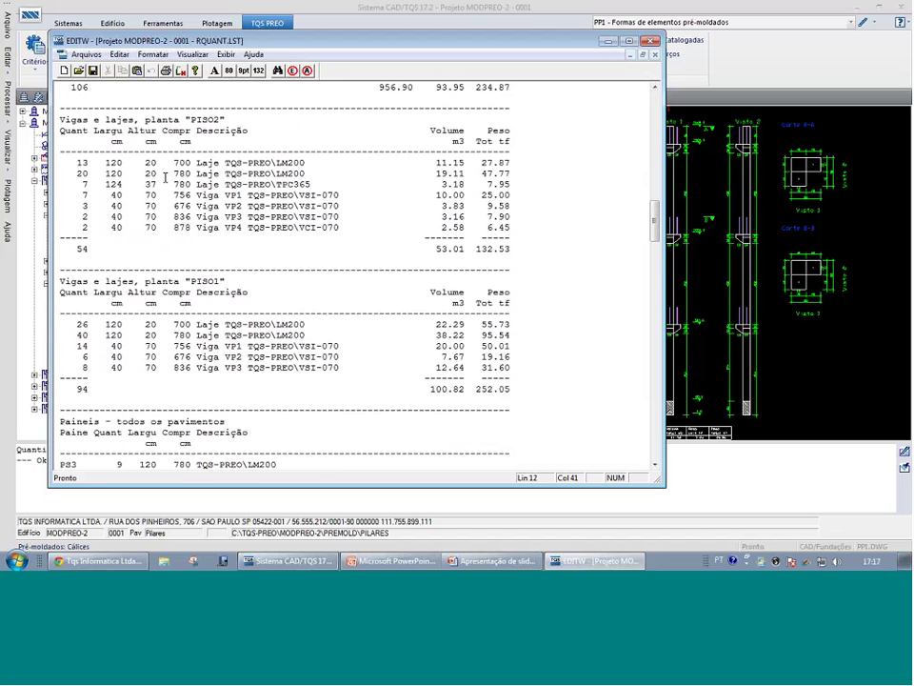
pyautogui.scroll(-4, 250, 217)
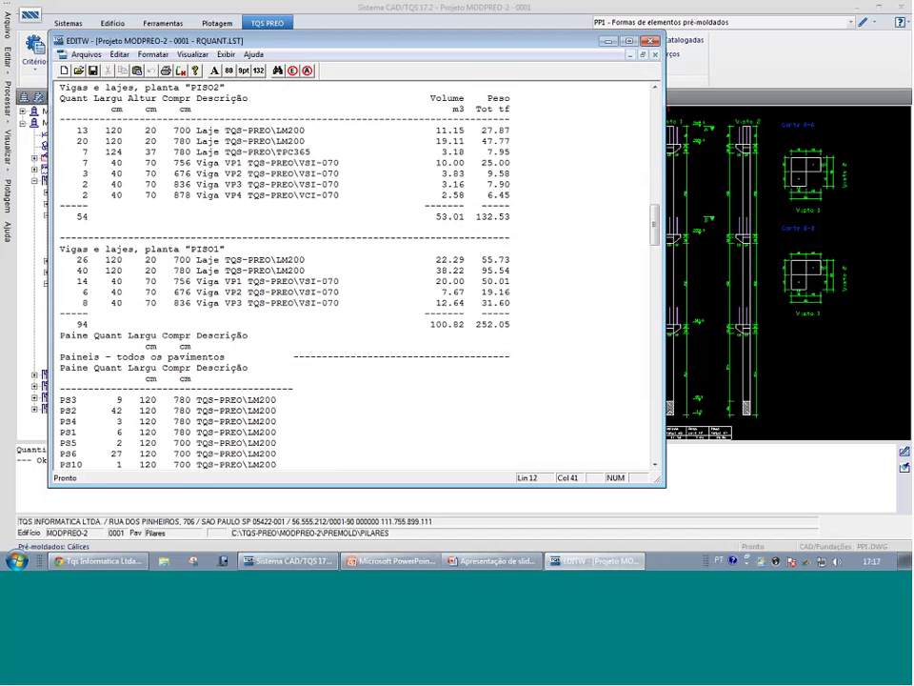
# Read the report's slab panel quantities for all floors and the panels per slab on floors PISO1 and PISO2
pyautogui.scroll(-5, 136, 270)
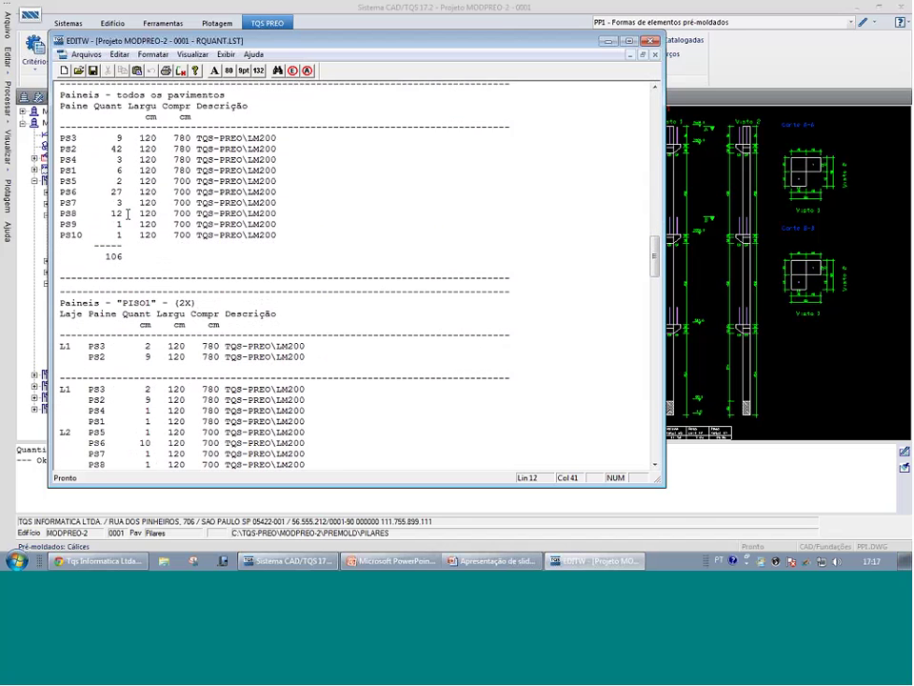
pyautogui.scroll(-3, 228, 255)
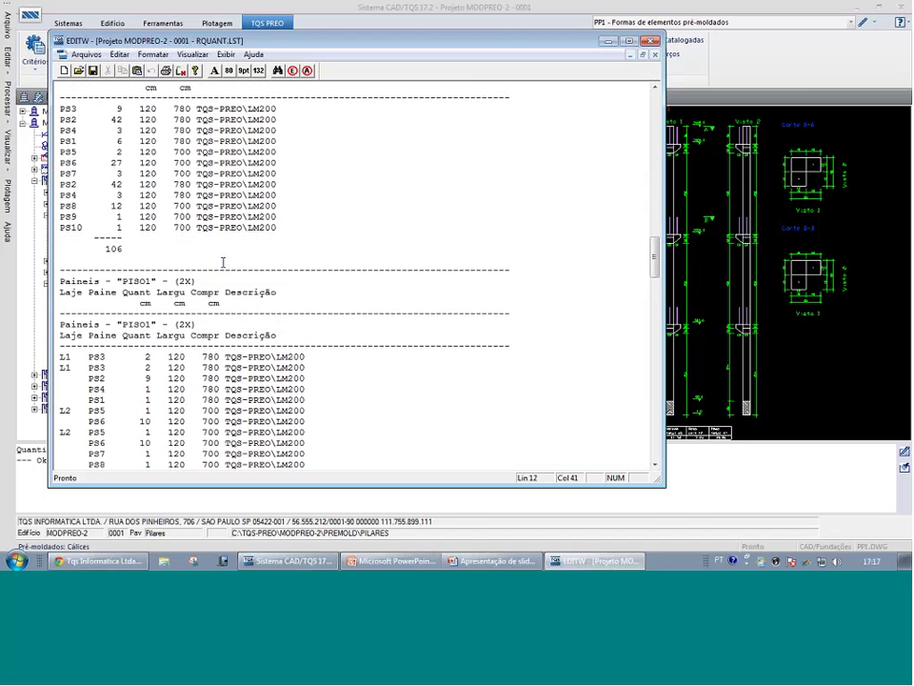
pyautogui.scroll(3, 222, 261)
pyautogui.scroll(-7, 179, 221)
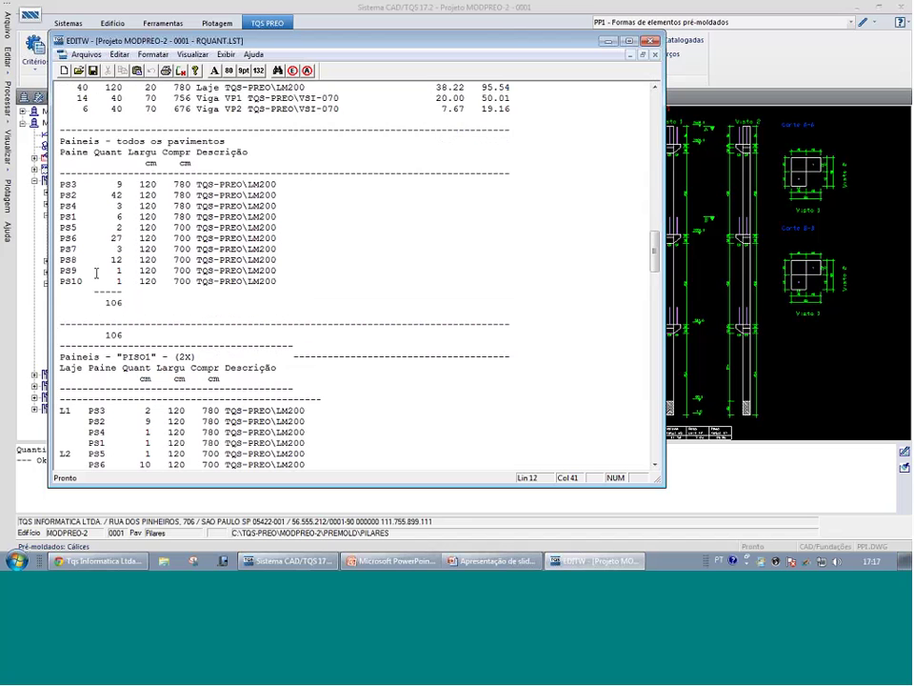
pyautogui.scroll(-11, 121, 434)
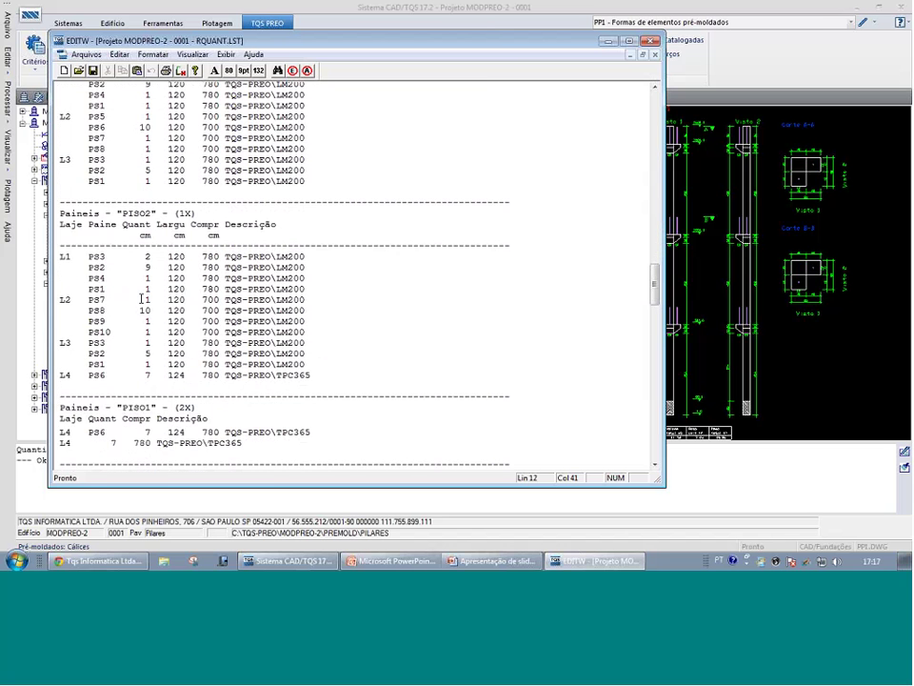
pyautogui.scroll(-7, 638, 307)
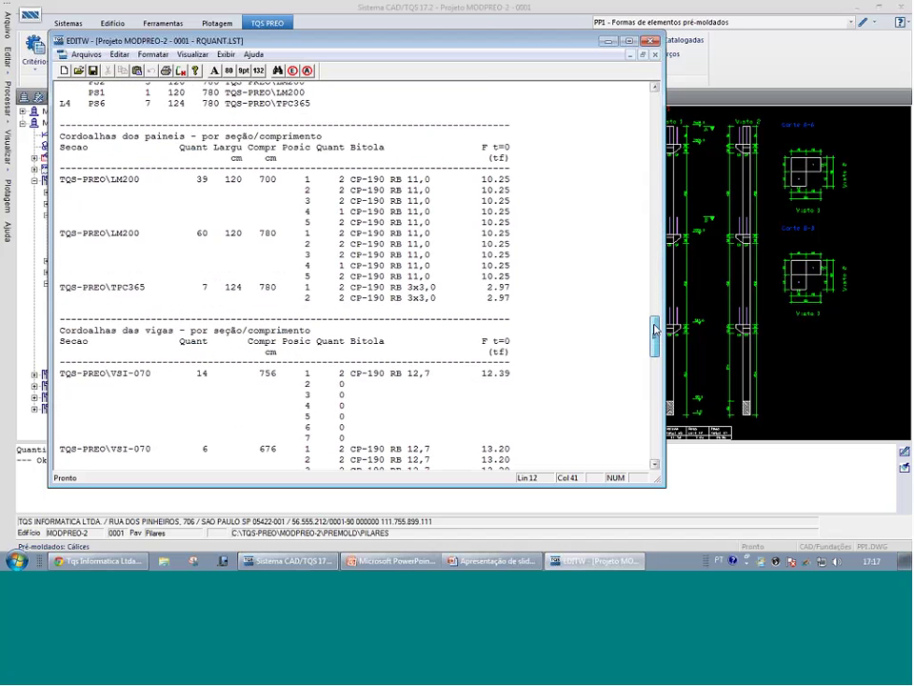
# Examine the prestressing strand tables of the panels and beams, listed by section and length
pyautogui.click(123, 145)
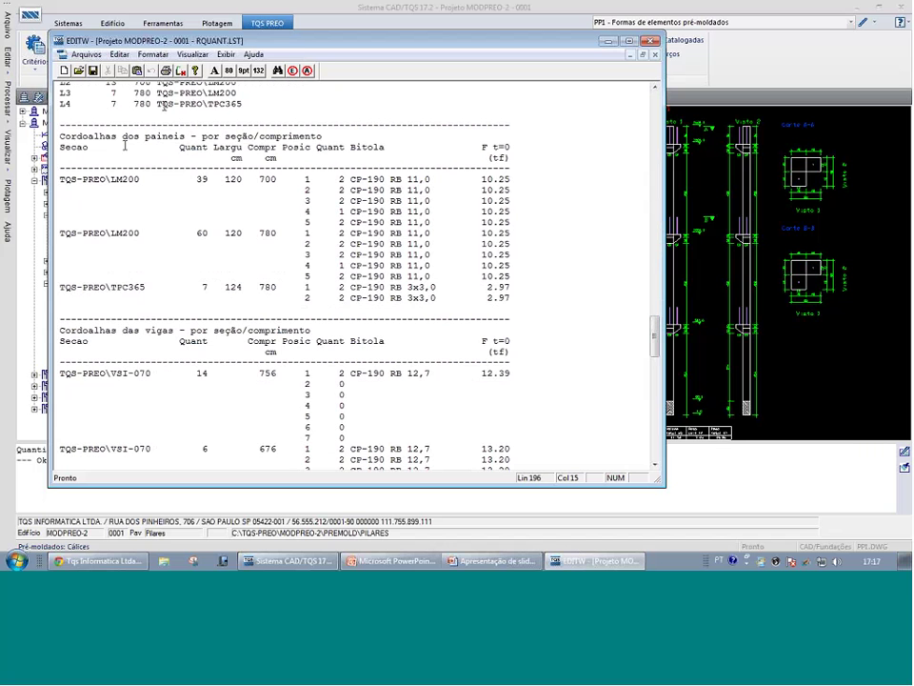
pyautogui.moveTo(59, 136); pyautogui.dragTo(140, 136)
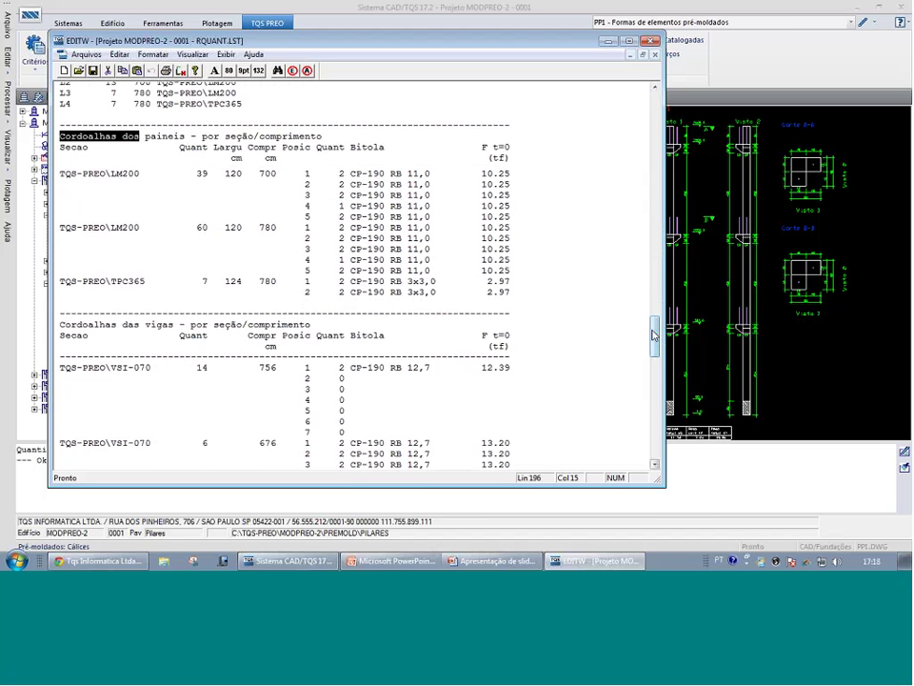
pyautogui.moveTo(653, 329); pyautogui.dragTo(654, 387)
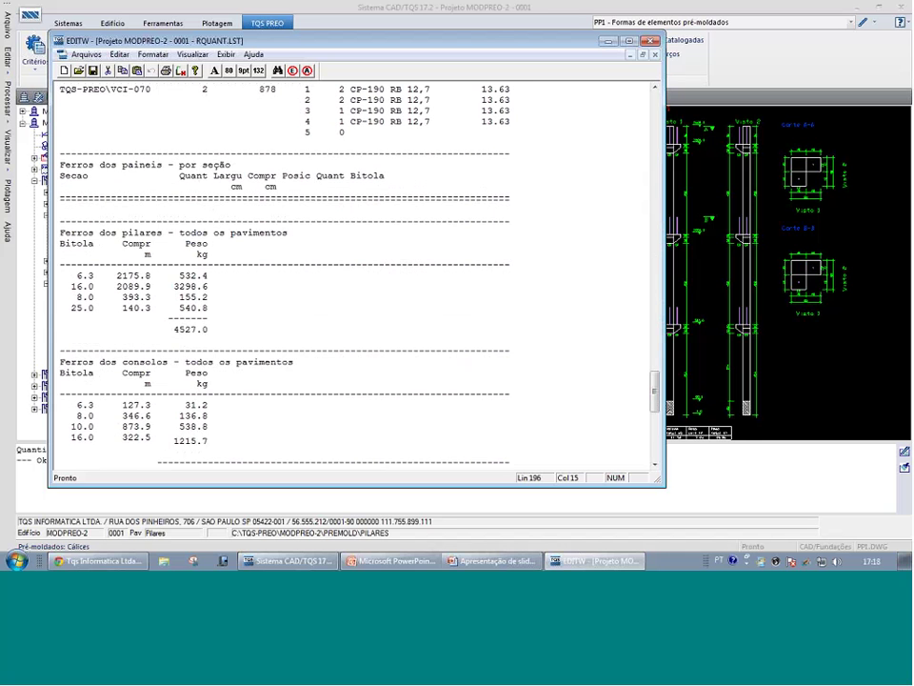
# Read the reinforcement lengths and weights of columns, corbels, beams and foundations, and highlight the cast-in-place concrete topping estimate per floor
pyautogui.scroll(-4, 216, 329)
pyautogui.scroll(-4, 217, 330)
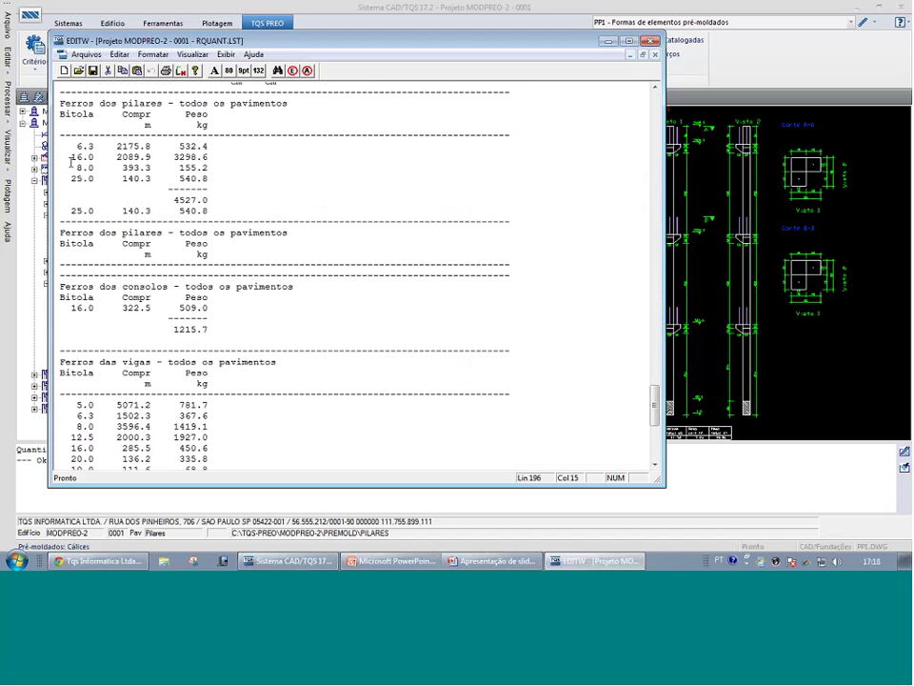
pyautogui.scroll(-5, 241, 287)
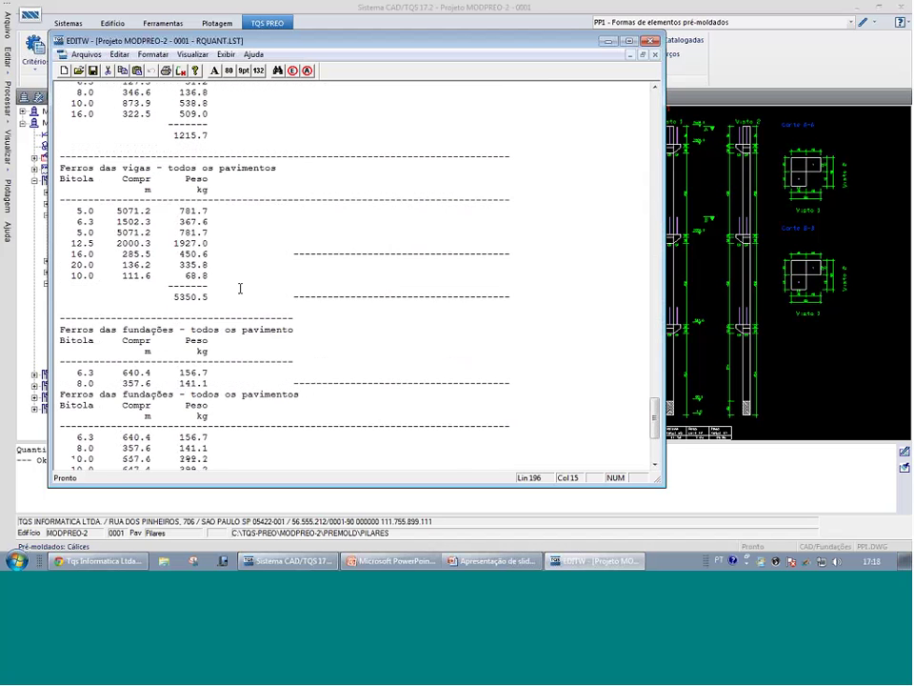
pyautogui.moveTo(510, 454); pyautogui.dragTo(84, 354)
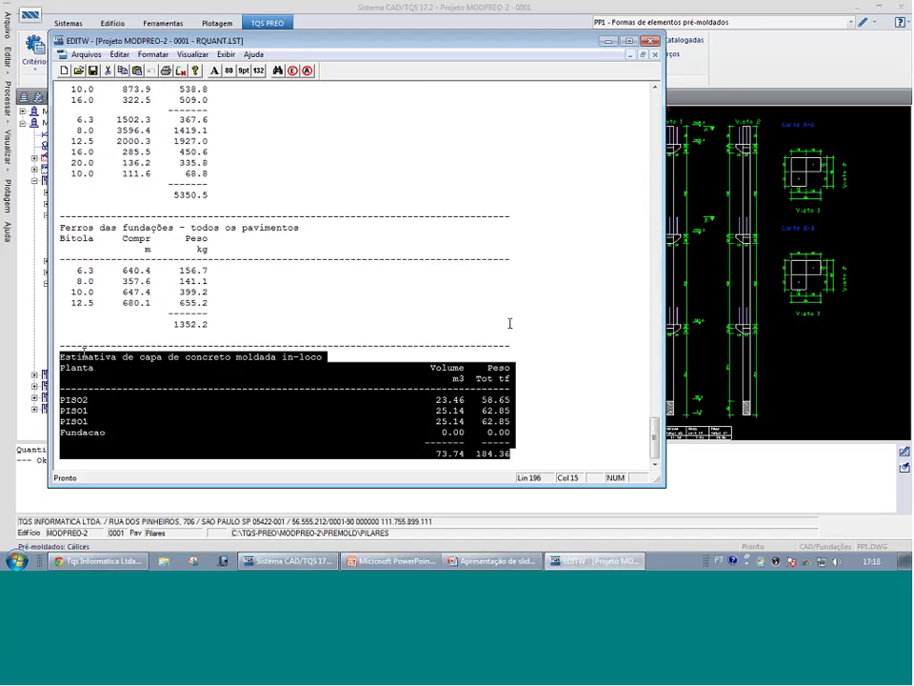
pyautogui.click(288, 371)
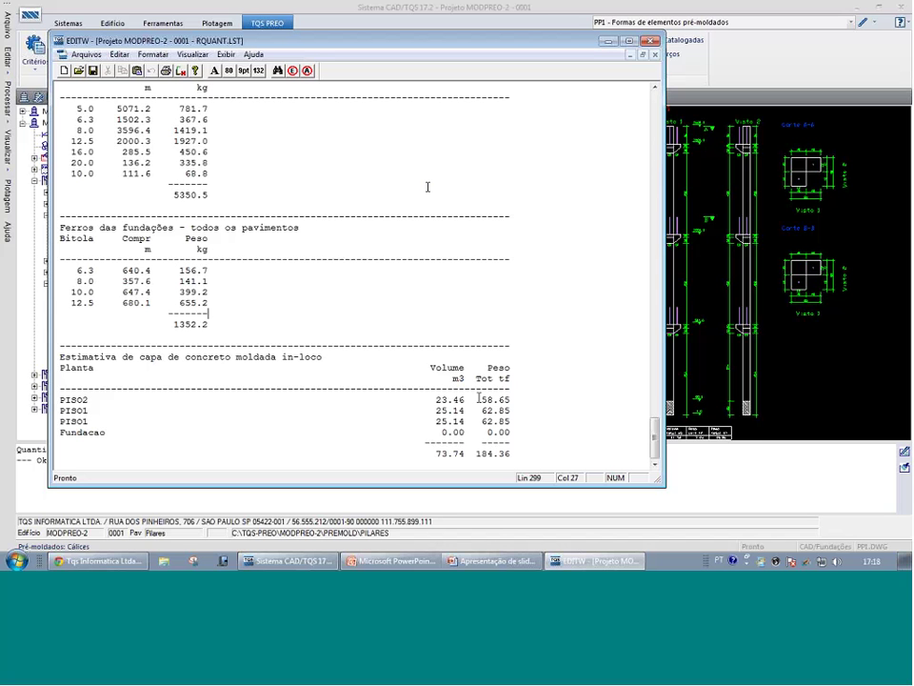
# Close the quantities report and switch to the slide show to end it
pyautogui.click(650, 40)
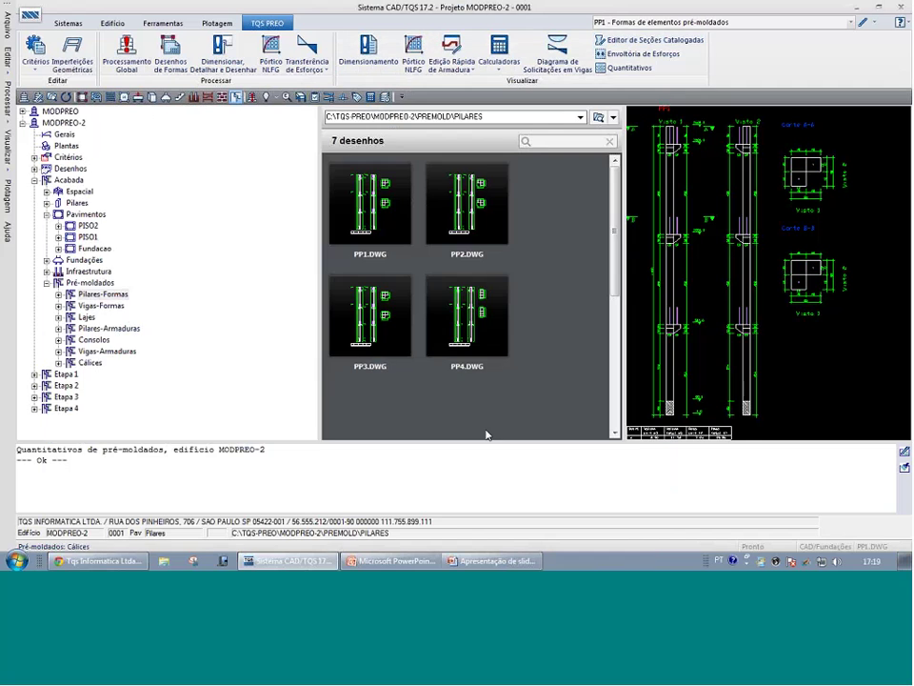
pyautogui.hotkey('alt', 'Tab')
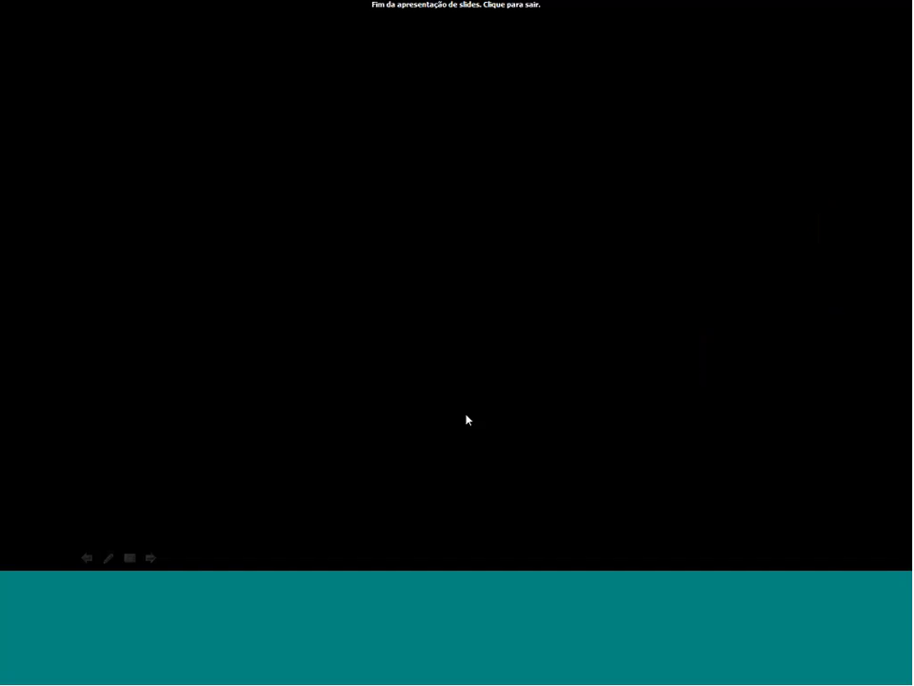
pyautogui.click(467, 418)
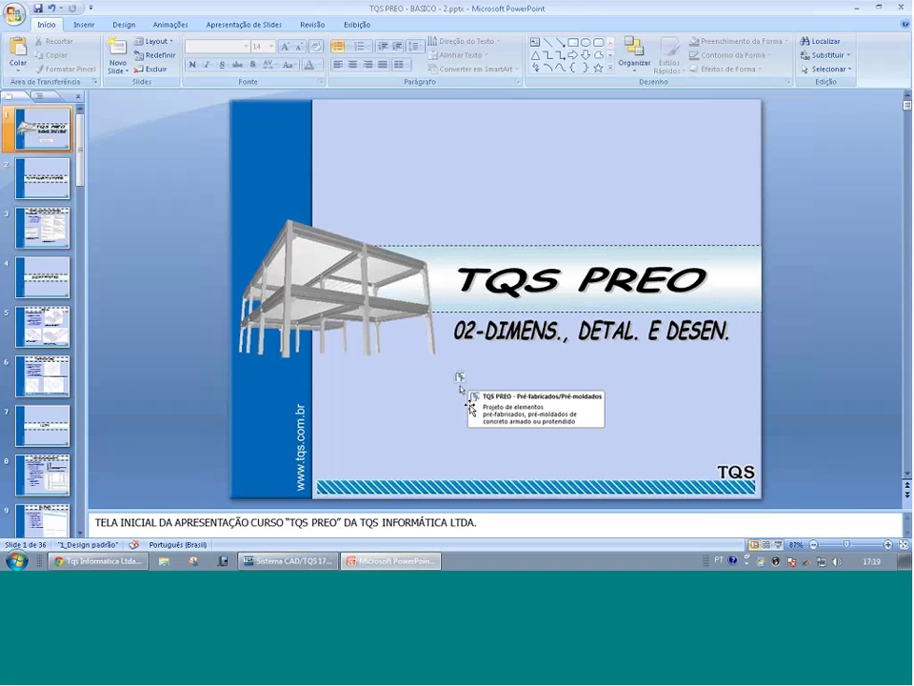
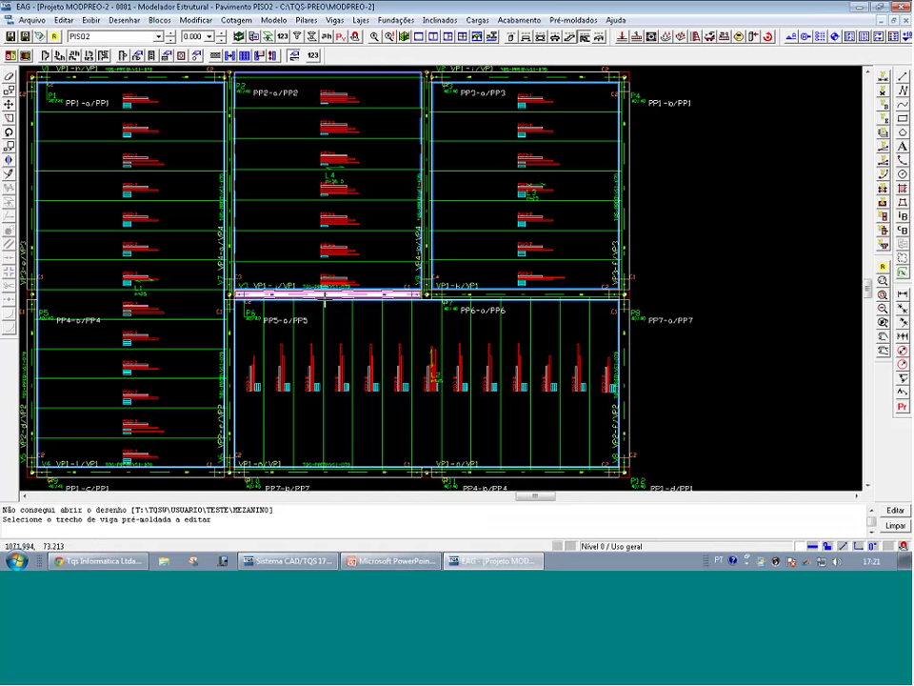
# Open the design data of beam V3's precast segment VP1 on PISO2 and view its required passive reinforcement for Ato da protensão and Saque
pyautogui.click(324, 298)
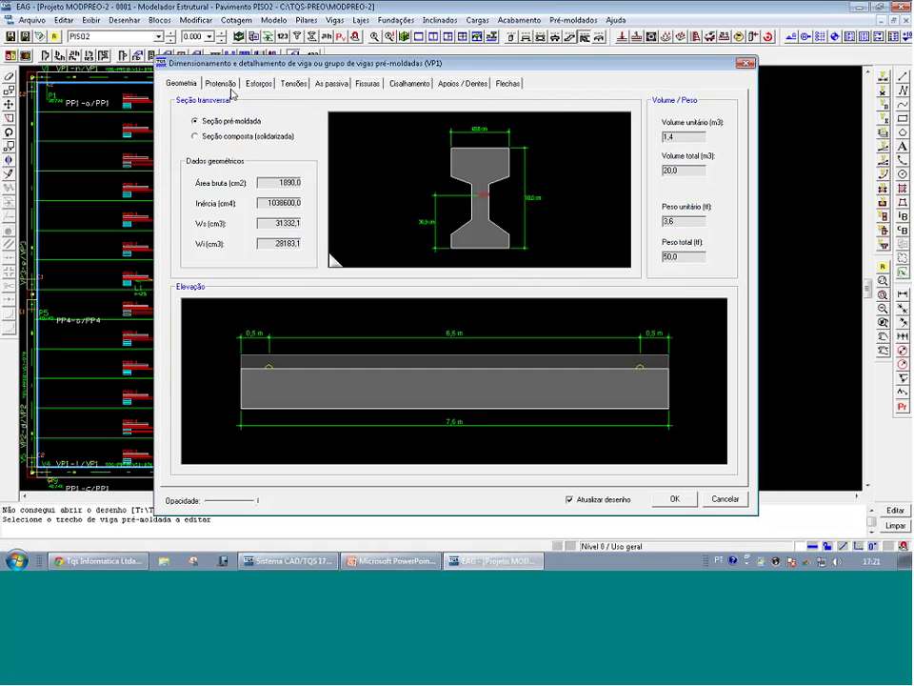
pyautogui.click(220, 84)
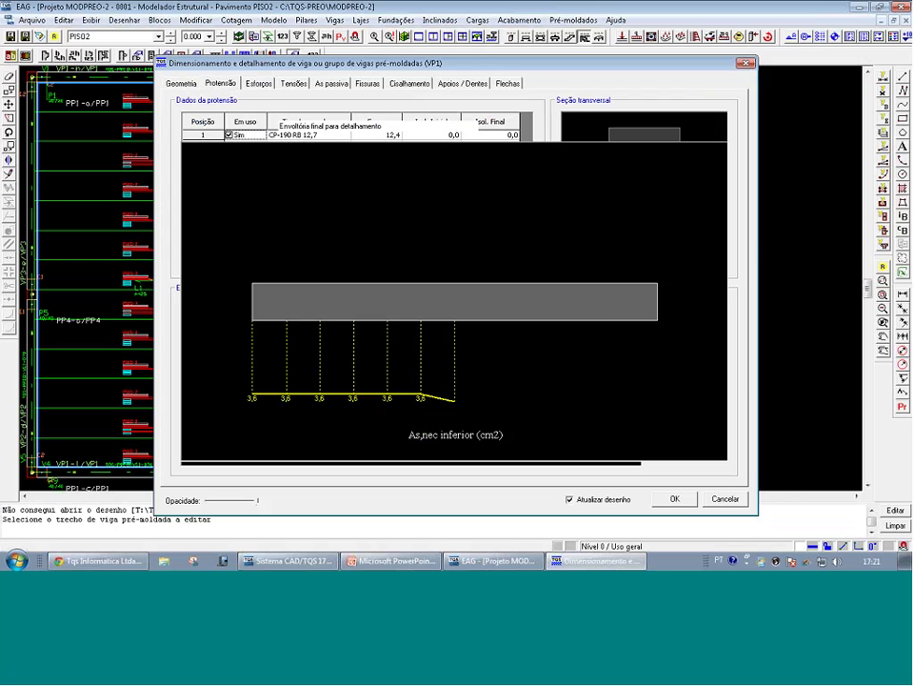
pyautogui.click(333, 126)
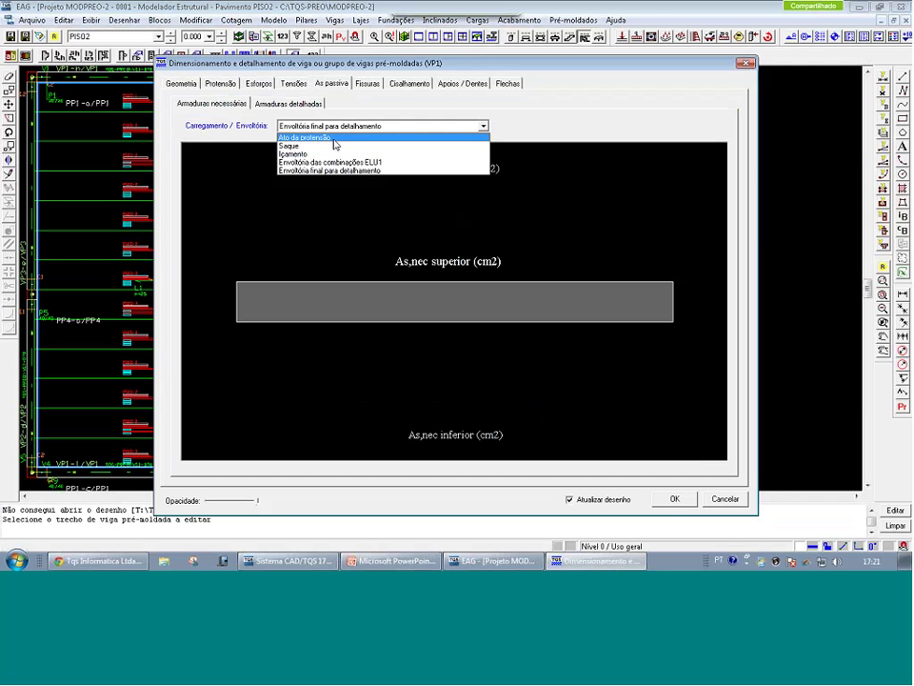
pyautogui.click(333, 138)
pyautogui.click(332, 129)
pyautogui.click(326, 144)
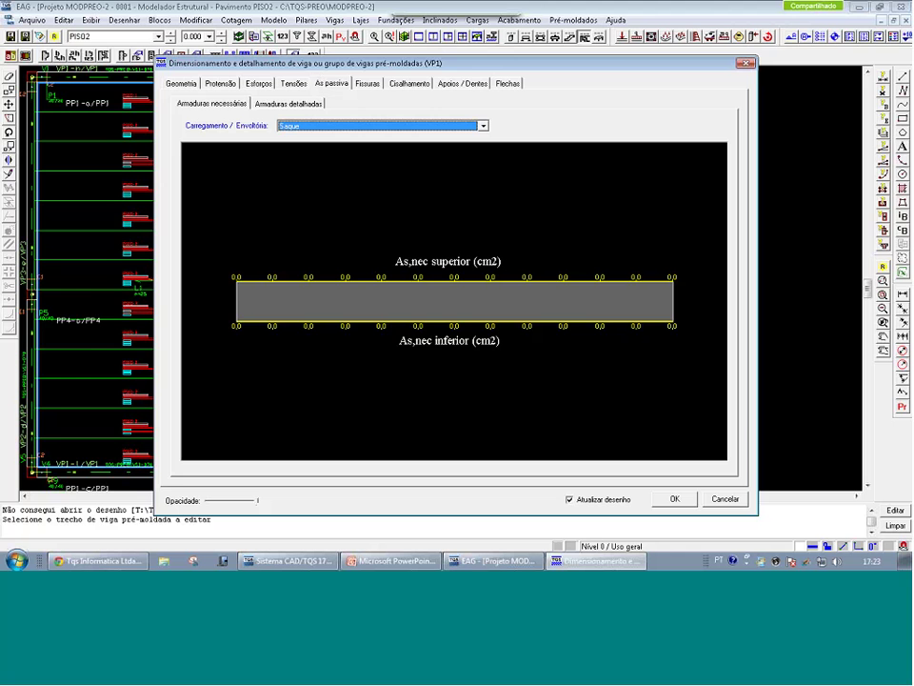
pyautogui.click(676, 499)
# Delete beam V1 above slab L1 and the beams along the lower edge of the PISO2 plan
pyautogui.scroll(-2, 518, 316)
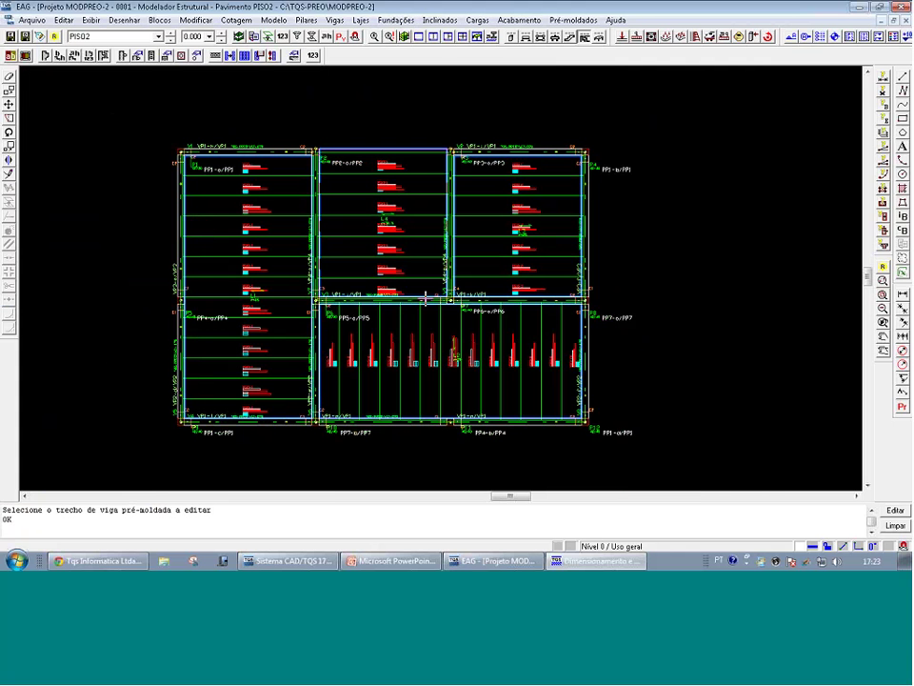
pyautogui.scroll(1, 284, 295)
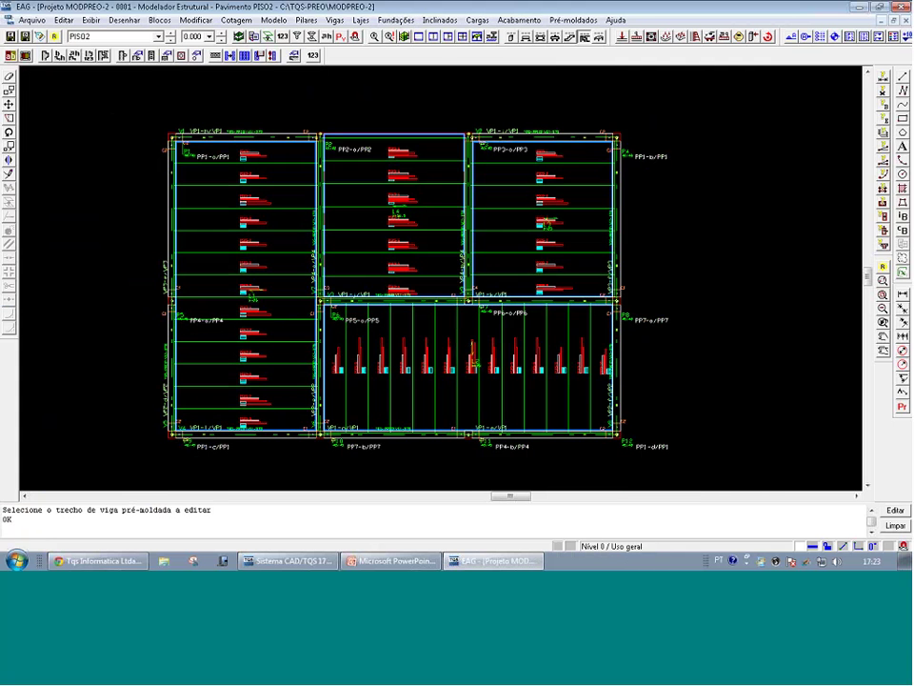
pyautogui.scroll(-4, 286, 294)
pyautogui.scroll(1, 226, 282)
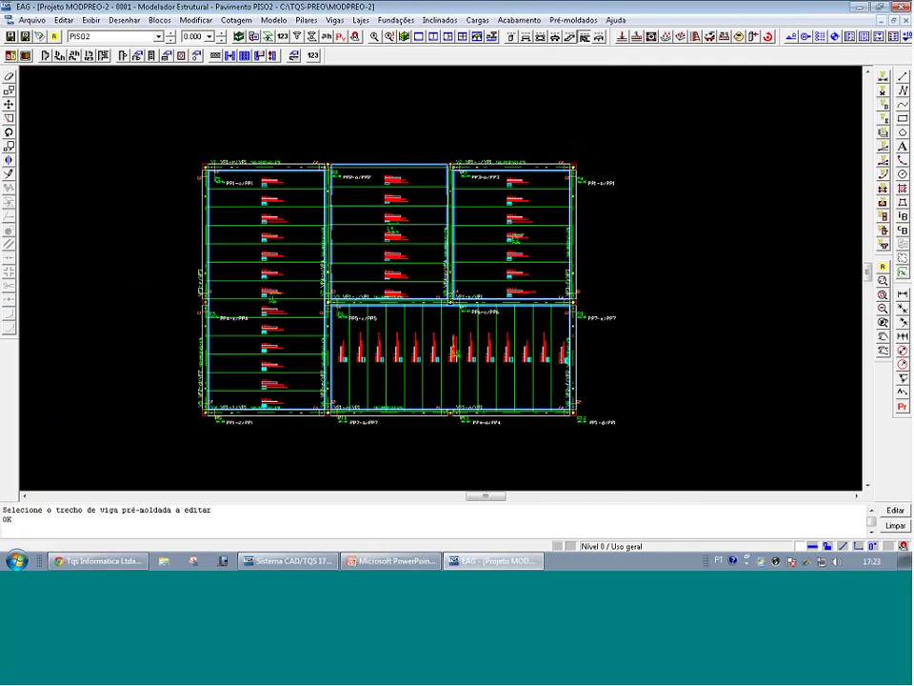
pyautogui.scroll(3, 273, 162)
pyautogui.click(272, 161)
pyautogui.press('Delete')
pyautogui.scroll(-4, 280, 157)
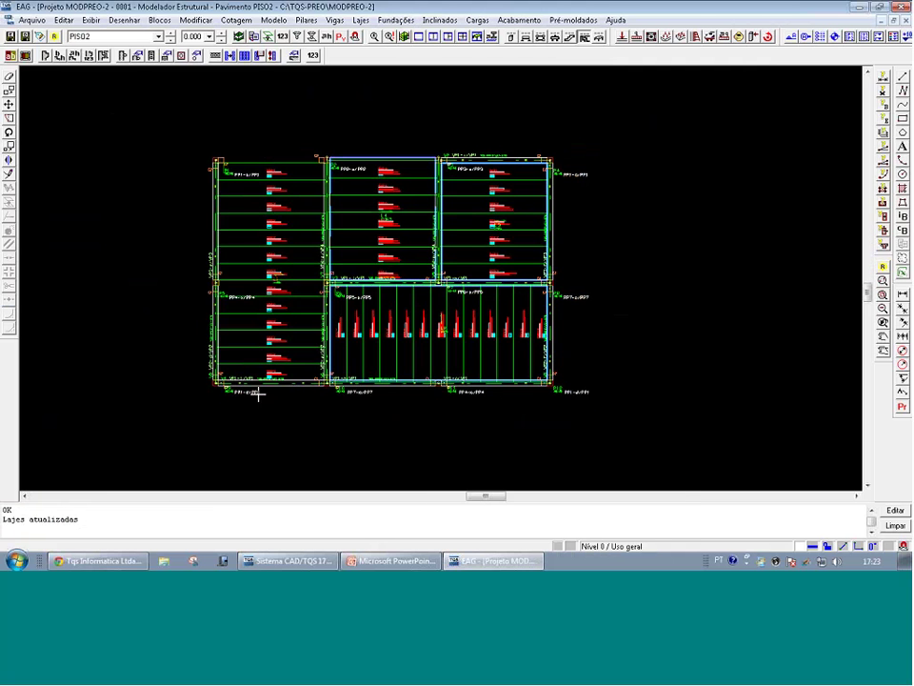
pyautogui.scroll(2, 202, 300)
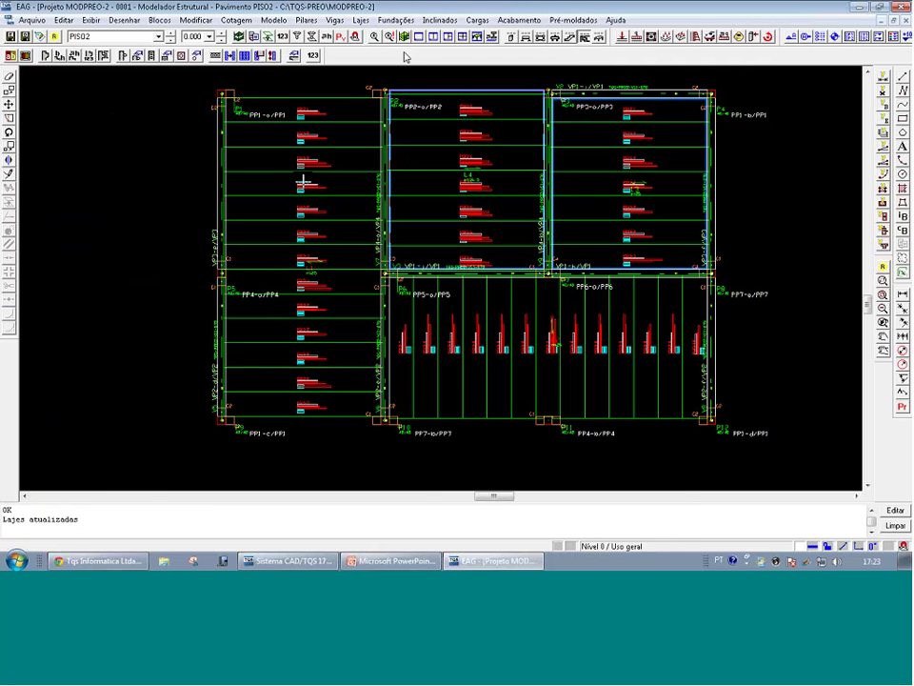
# Draw slab closing lines along the upper and lower edges of slab L1 where the beams were deleted
pyautogui.click(542, 37)
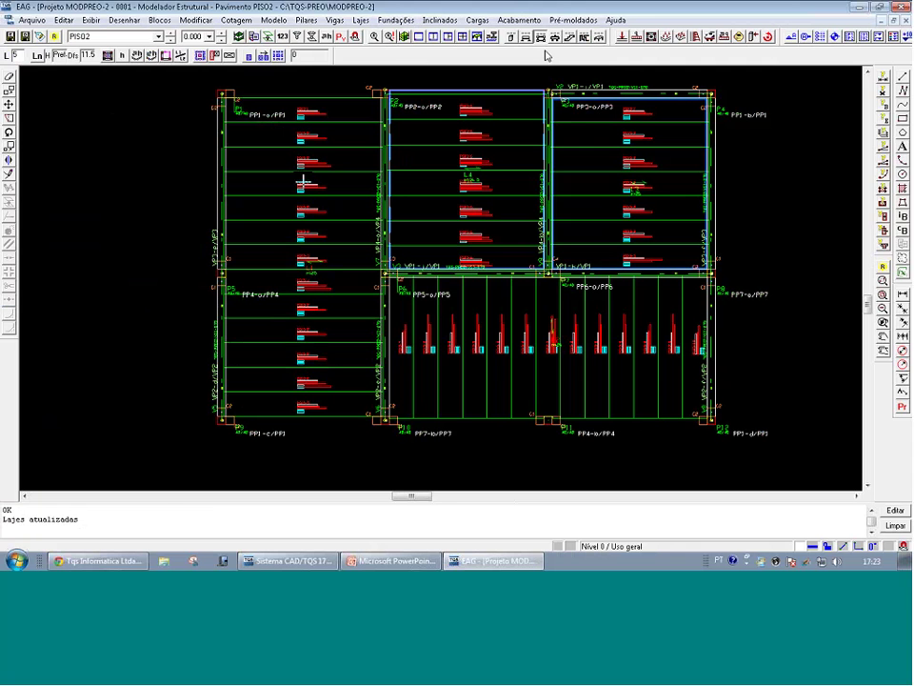
pyautogui.click(169, 57)
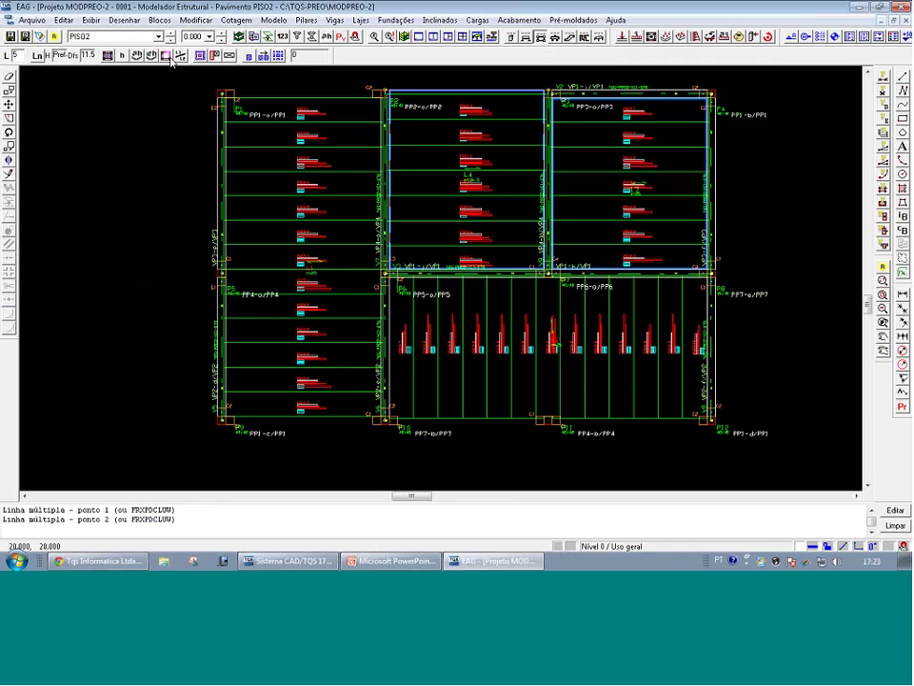
pyautogui.click(377, 80)
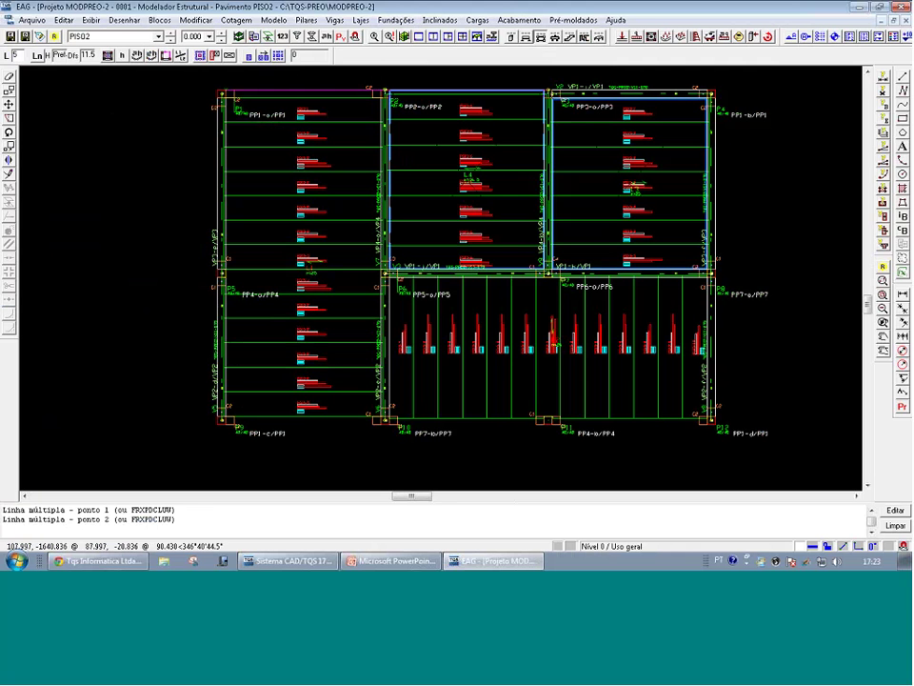
pyautogui.press('r')
pyautogui.scroll(-3, 219, 369)
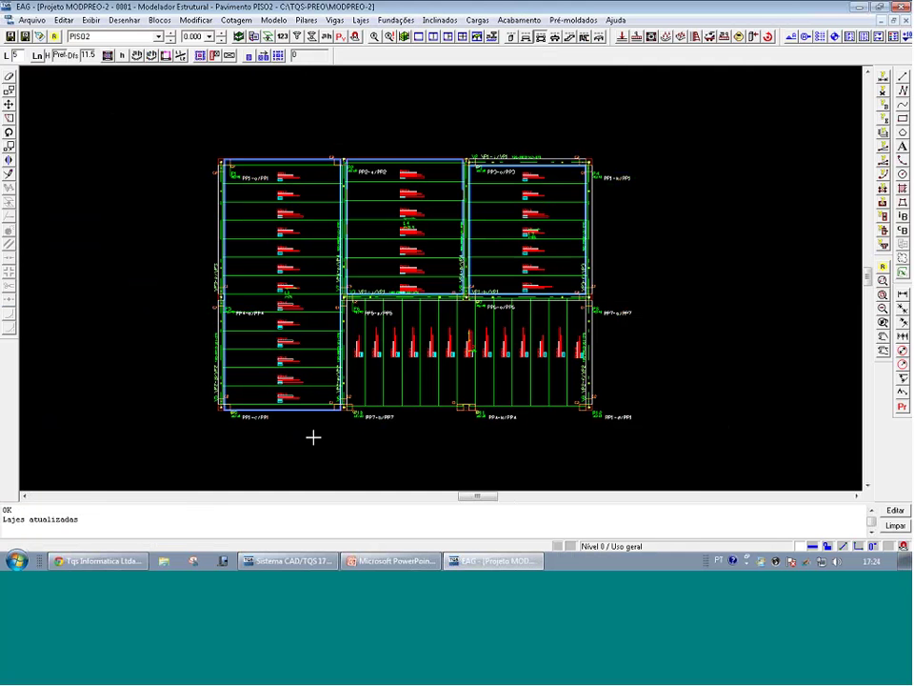
# Undo the slab closing lines and the beam deletions on PISO2
pyautogui.hotkey('ctrl', 'z')
pyautogui.hotkey('ctrl', 'z')
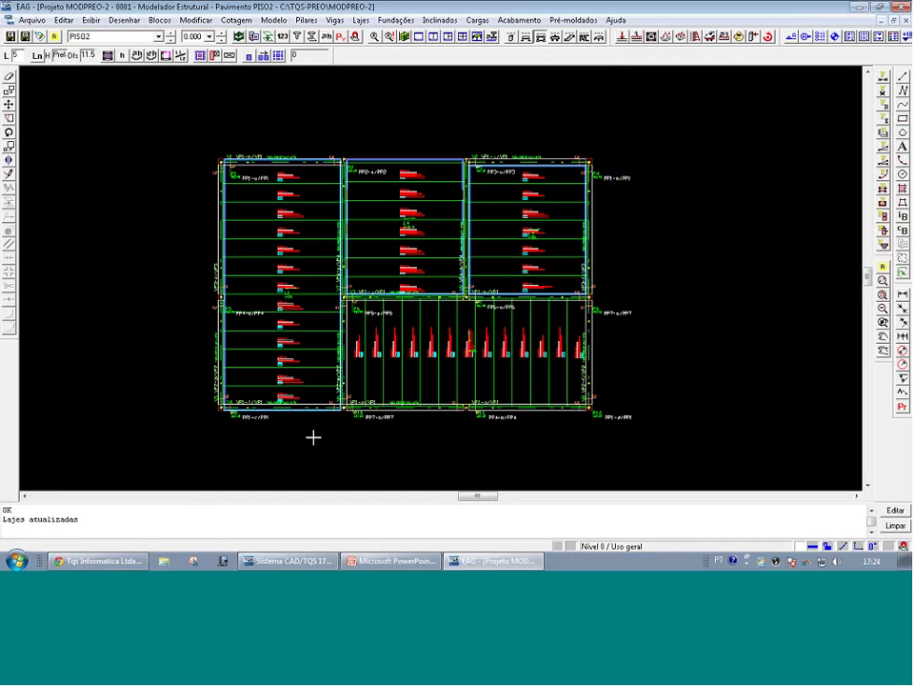
pyautogui.hotkey('ctrl', 'z')
pyautogui.scroll(1, 455, 313)
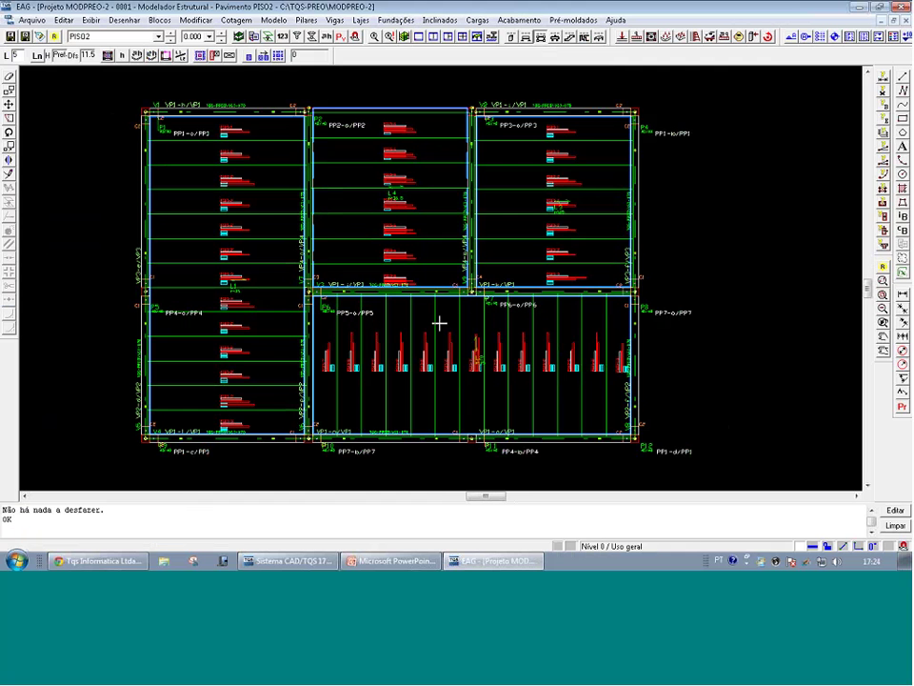